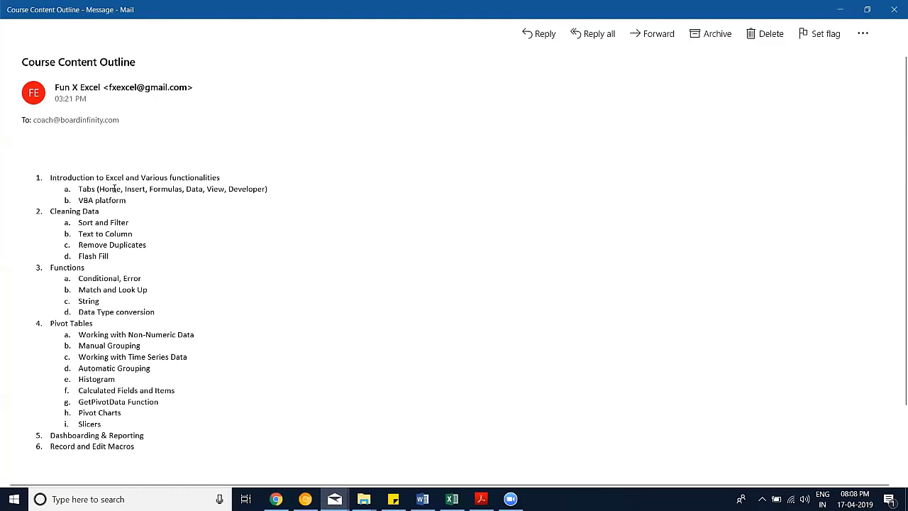
# - Highlight the last two course topics in the outline, then minimize the Mail window
pyautogui.moveTo(152, 203); pyautogui.dragTo(71, 166)
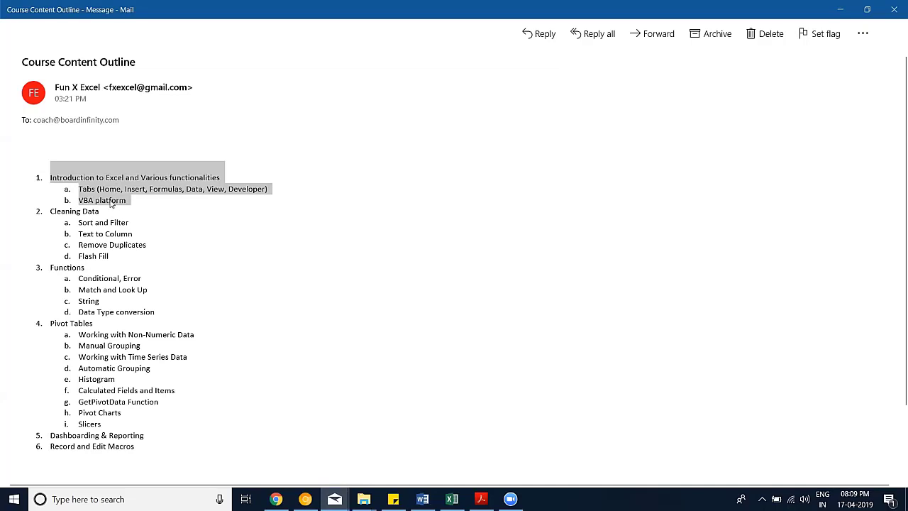
pyautogui.click(91, 205)
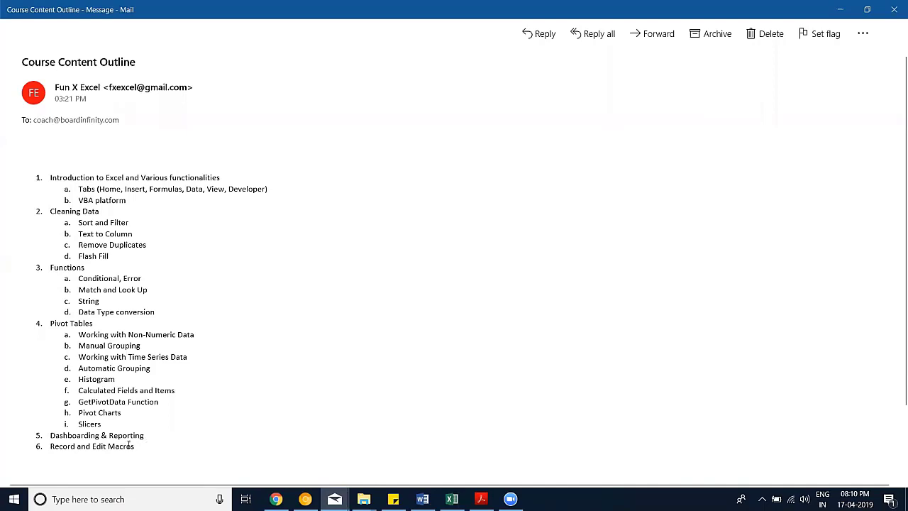
pyautogui.moveTo(128, 445); pyautogui.dragTo(71, 433)
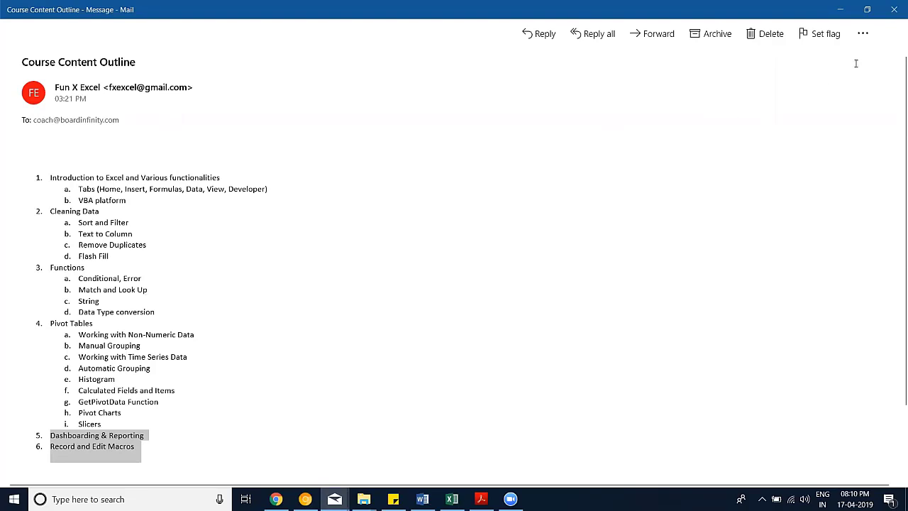
pyautogui.click(839, 10)
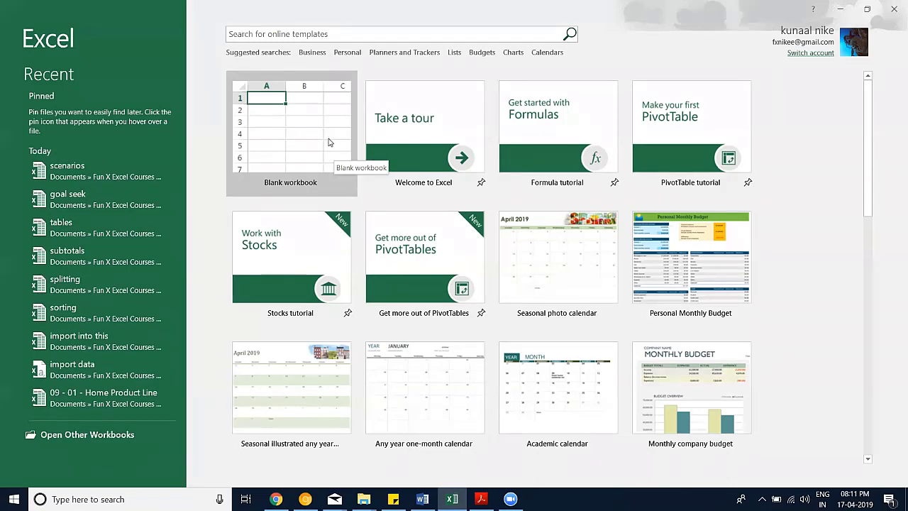
# - Create a blank workbook and try selecting column A, row 1 and C13:D13, ending on A1
pyautogui.click(327, 138)
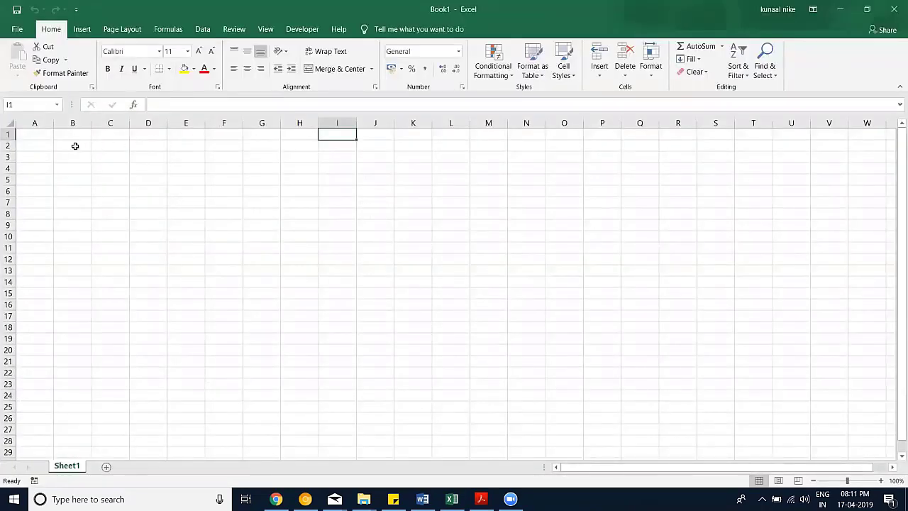
pyautogui.click(29, 123)
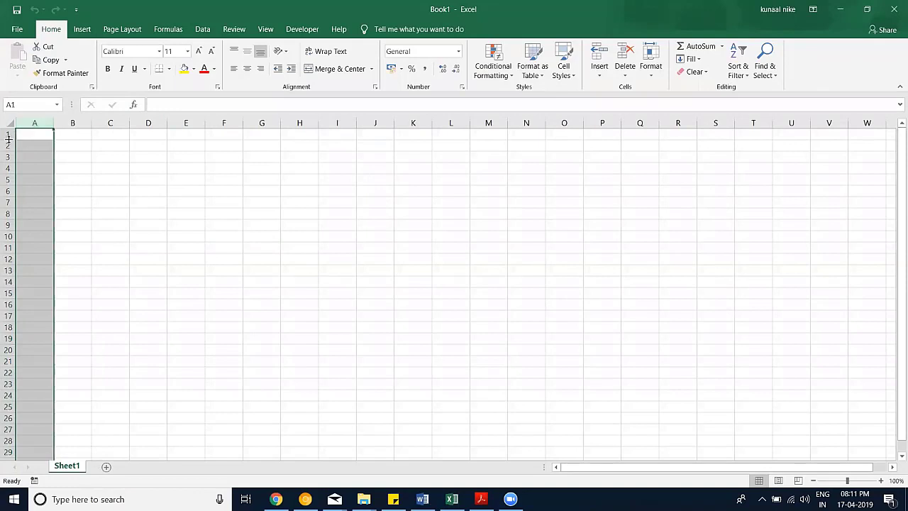
pyautogui.click(8, 134)
pyautogui.moveTo(94, 276); pyautogui.dragTo(91, 278)
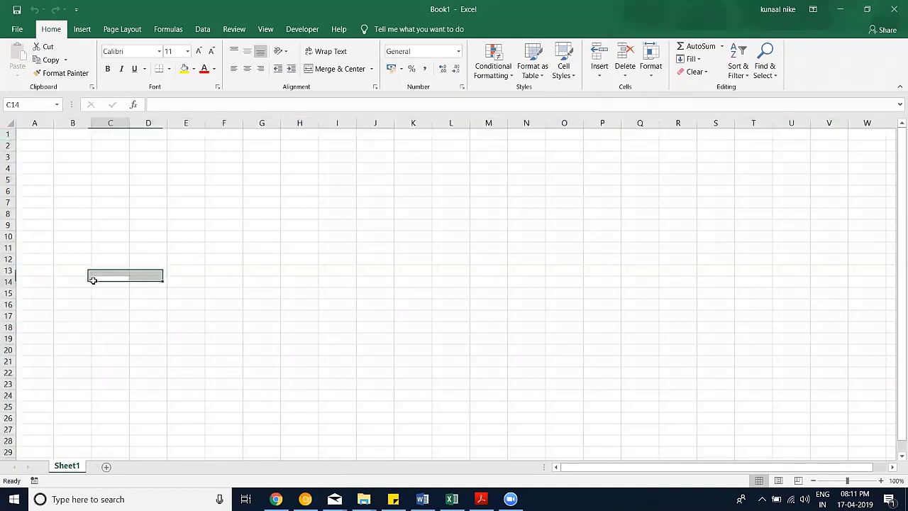
pyautogui.click(40, 137)
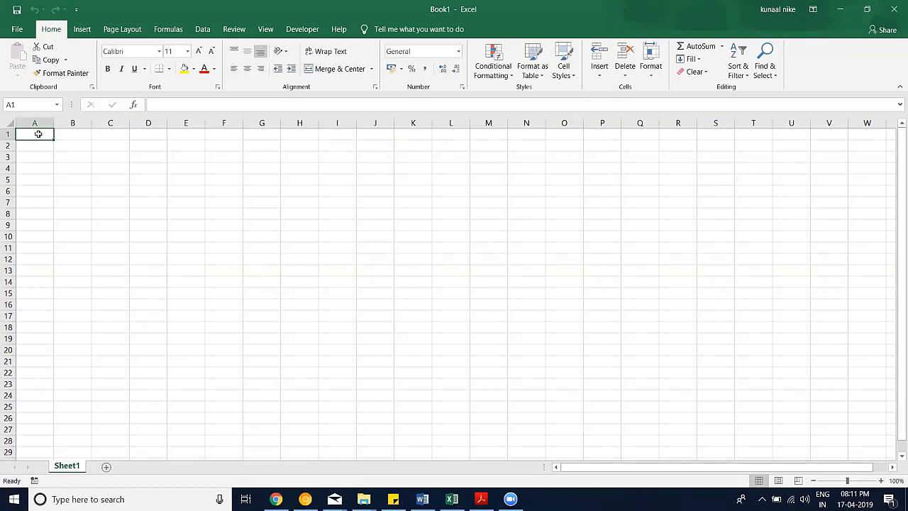
# - Enter =COLUMN() in XFD1 to show 16384, then delete it
pyautogui.hotkey('ctrl', 'Right')
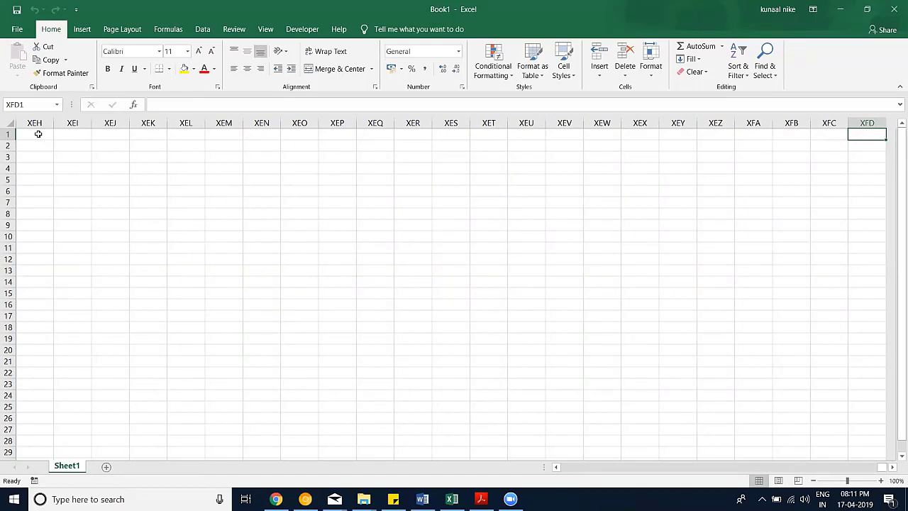
pyautogui.write('=c')
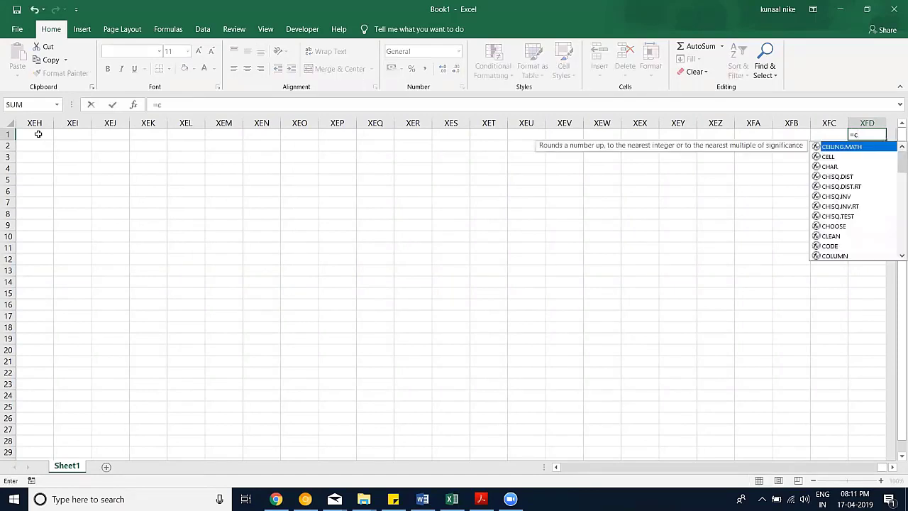
pyautogui.write('ol')
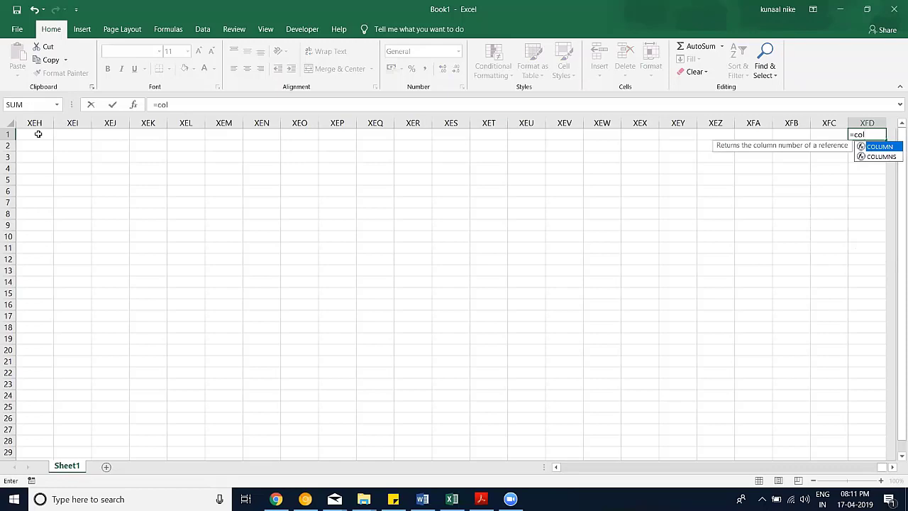
pyautogui.press('Tab')
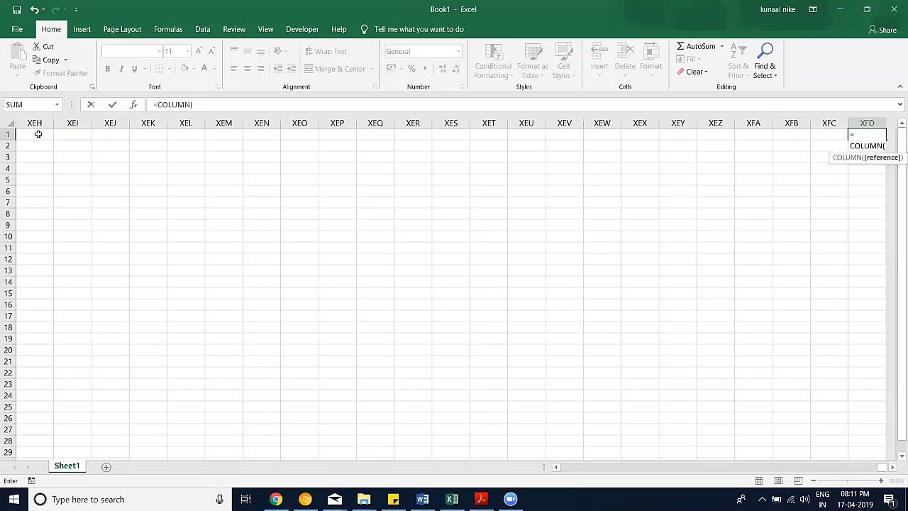
pyautogui.write(')')
pyautogui.hotkey('ctrl', 'Return')
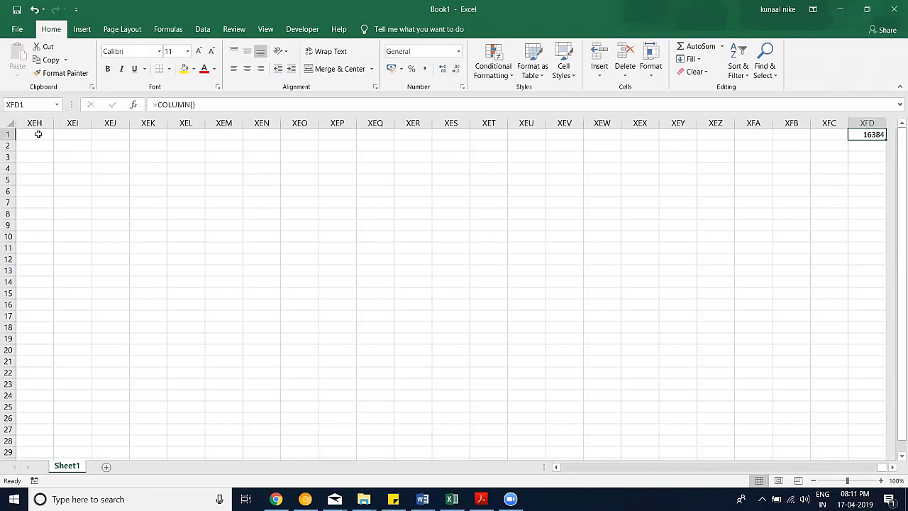
pyautogui.press('Delete')
# - Jump to the last row, 1048576, then add Sheet2, Sheet3 and Sheet4
pyautogui.hotkey('ctrl', 'Home')
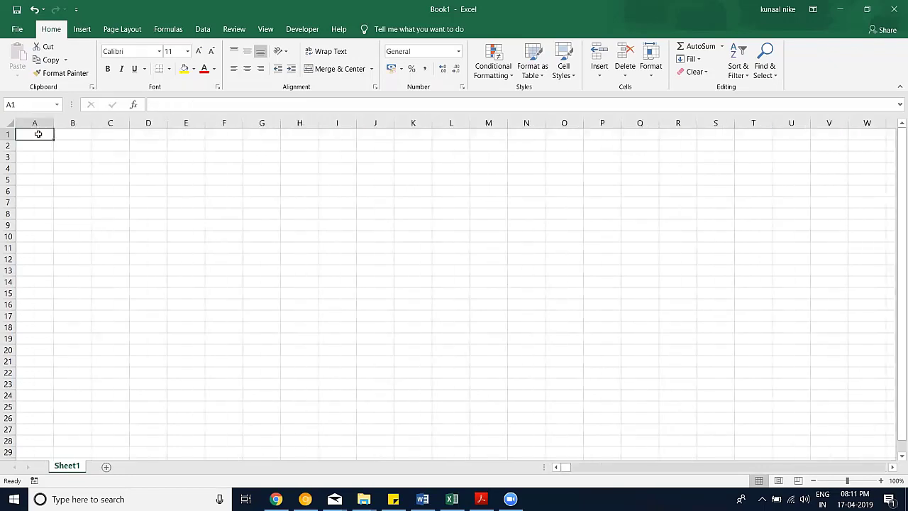
pyautogui.hotkey('ctrl', 'Down')
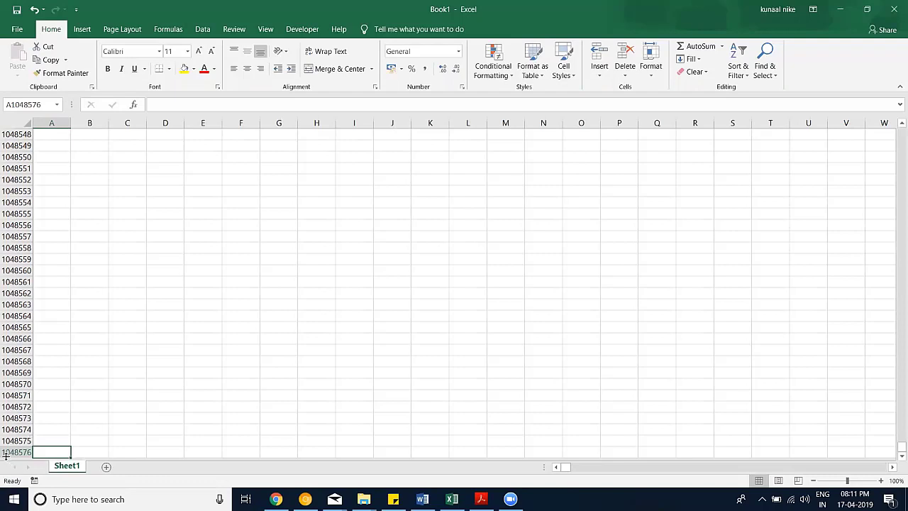
pyautogui.click(42, 452)
pyautogui.click(107, 467)
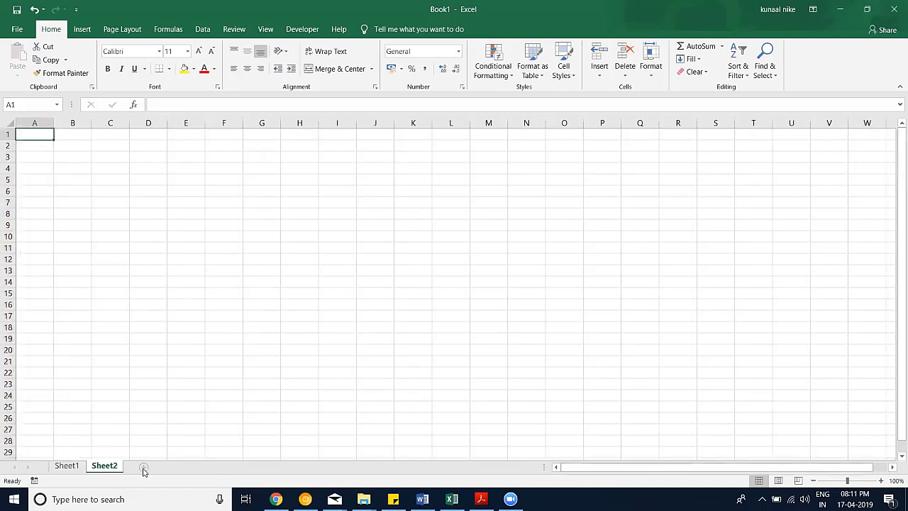
pyautogui.click(143, 467)
pyautogui.click(180, 467)
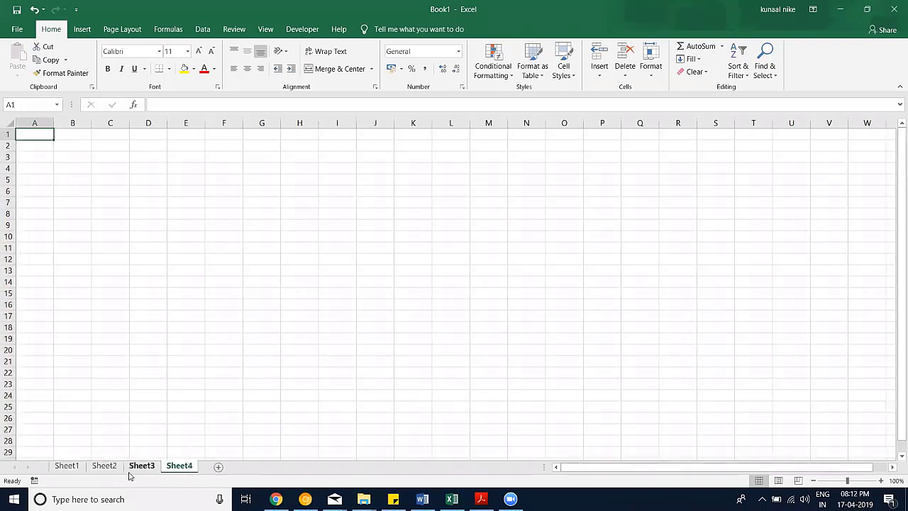
# - Step through Sheet1 to Sheet4, ending on Sheet4 with its name unchanged
pyautogui.click(67, 466)
pyautogui.keyDown('ctrl'); pyautogui.click(104, 467); pyautogui.keyUp('ctrl')
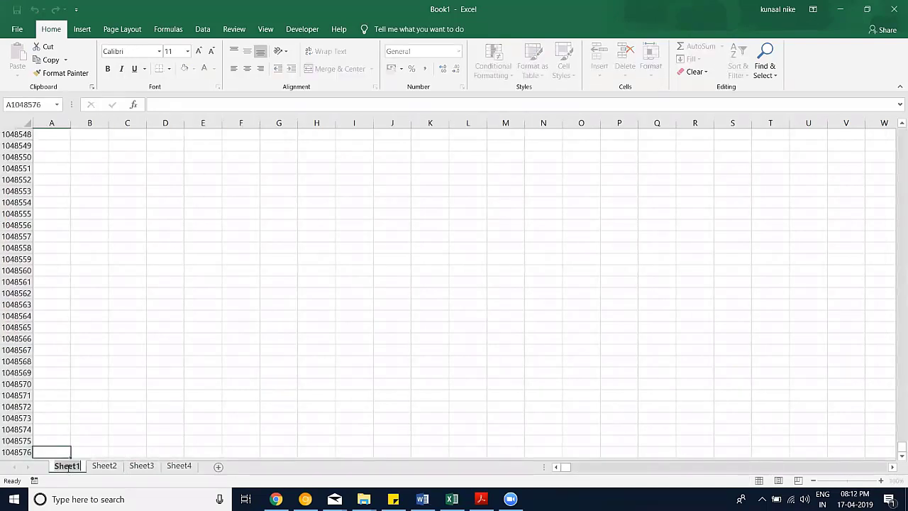
pyautogui.click(105, 467)
pyautogui.click(141, 467)
pyautogui.keyDown('ctrl'); pyautogui.click(179, 467); pyautogui.keyUp('ctrl')
pyautogui.click(179, 467)
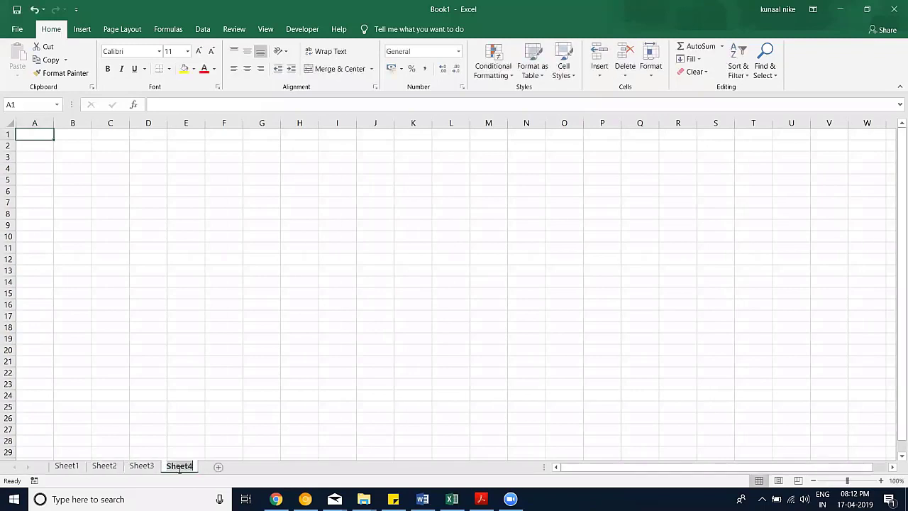
pyautogui.doubleClick(180, 467)
pyautogui.click(186, 410)
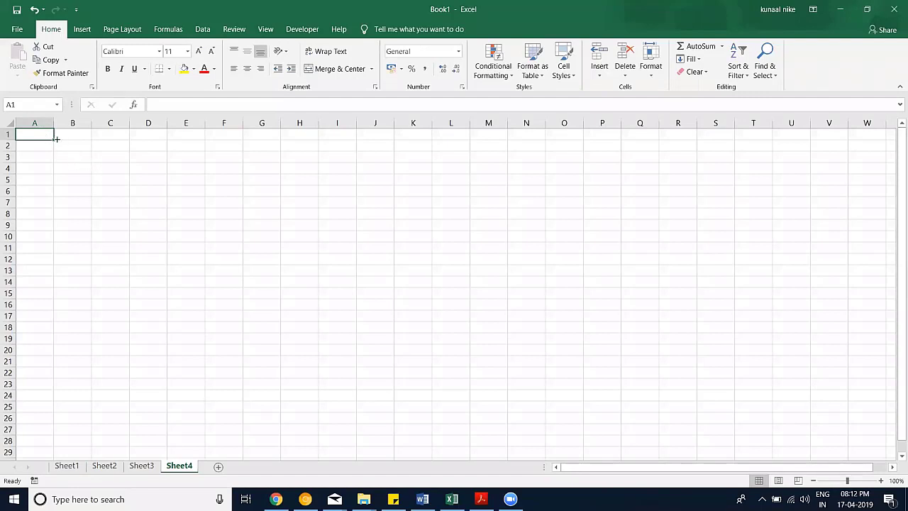
# - Enter 1,1 in A1 and r,c in B1
pyautogui.click(71, 159)
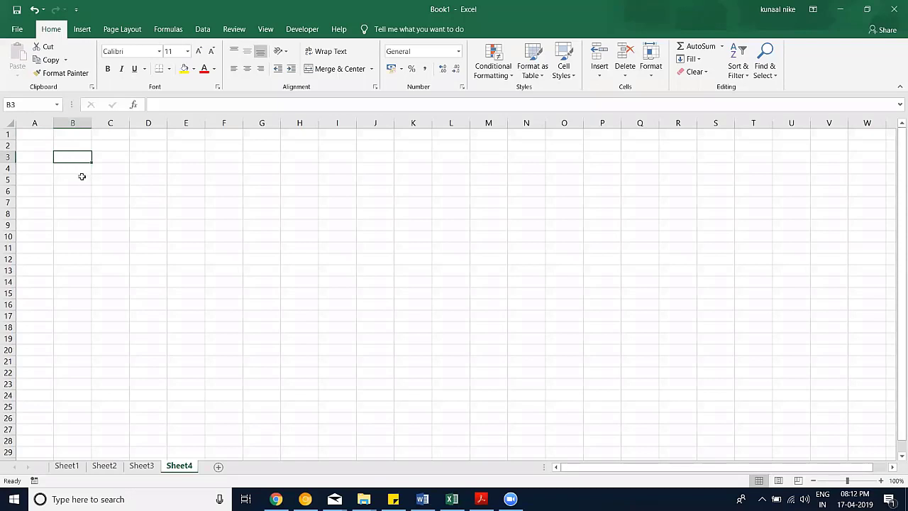
pyautogui.click(41, 137)
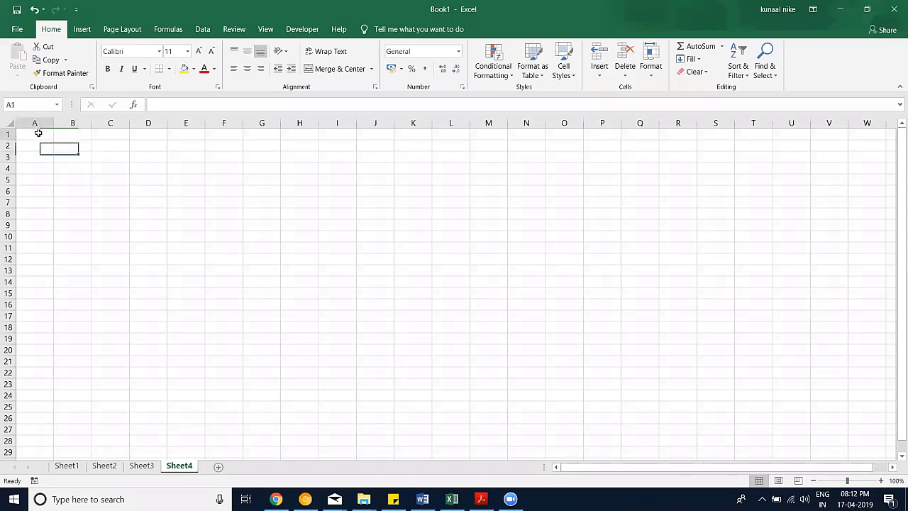
pyautogui.write('1,1')
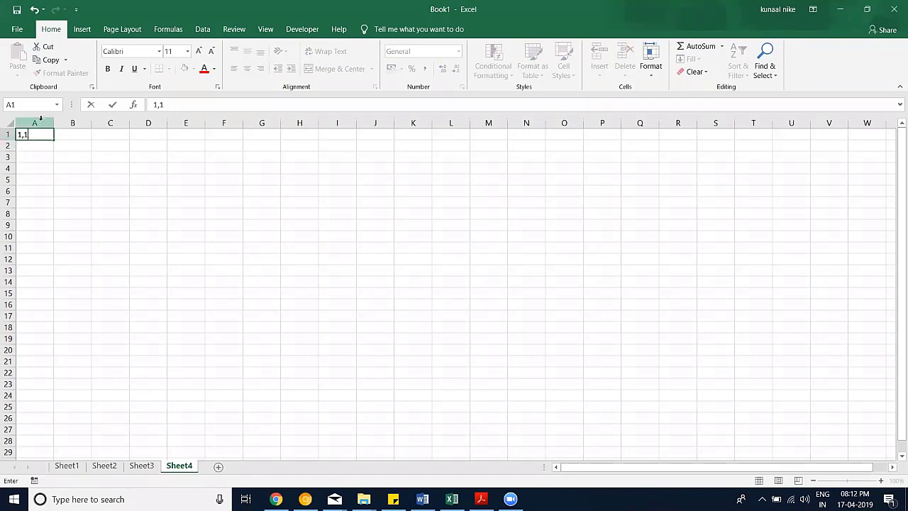
pyautogui.click(55, 160)
pyautogui.click(65, 137)
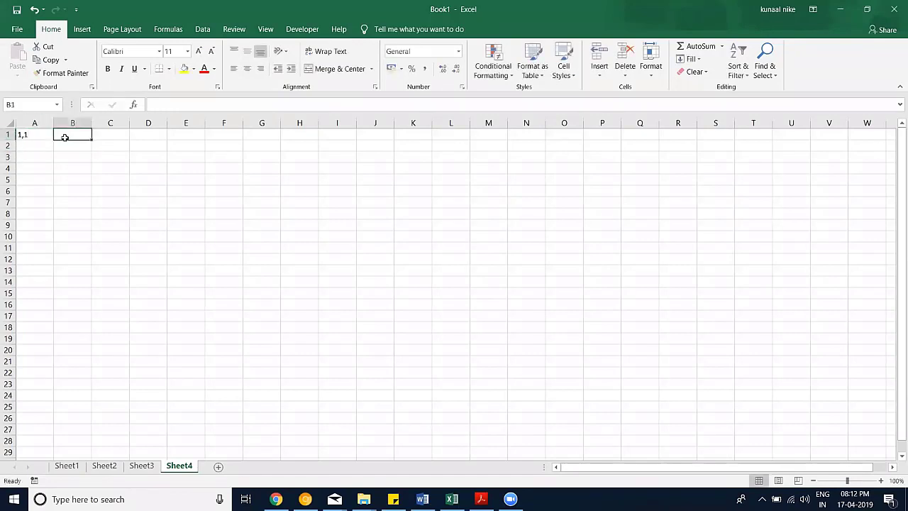
pyautogui.write('r,c')
pyautogui.press('Return')
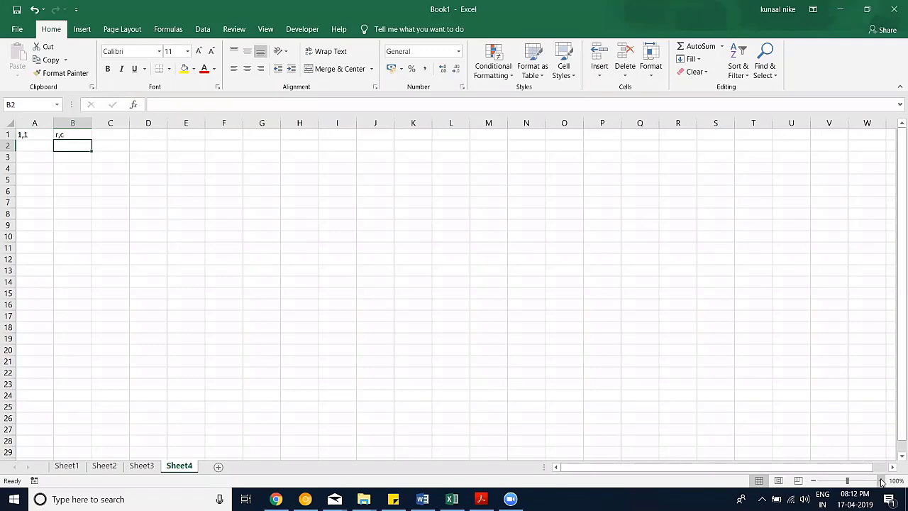
# - Zoom the sheet in three steps and revisit the A1 and B1 entries
pyautogui.click(881, 481)
pyautogui.click(880, 480)
pyautogui.click(880, 481)
pyautogui.click(880, 481)
pyautogui.click(880, 480)
pyautogui.scroll(8, 517, 361)
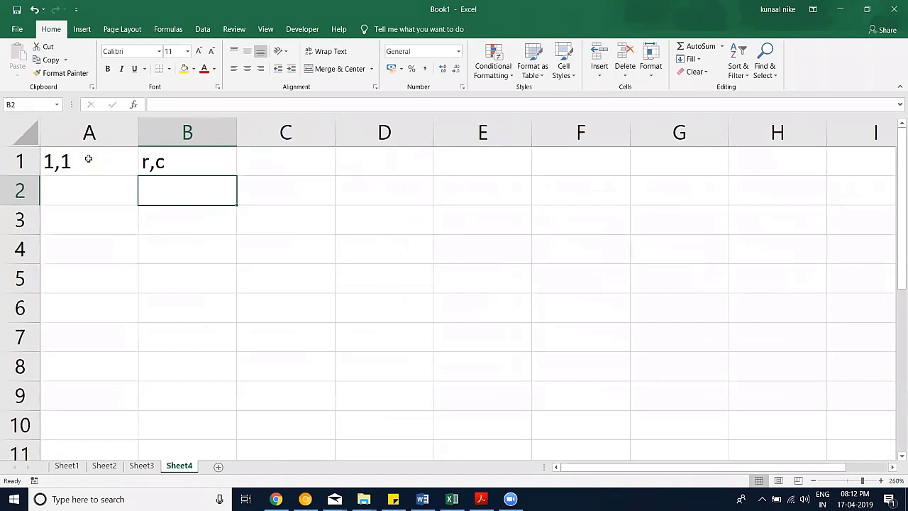
pyautogui.click(101, 159)
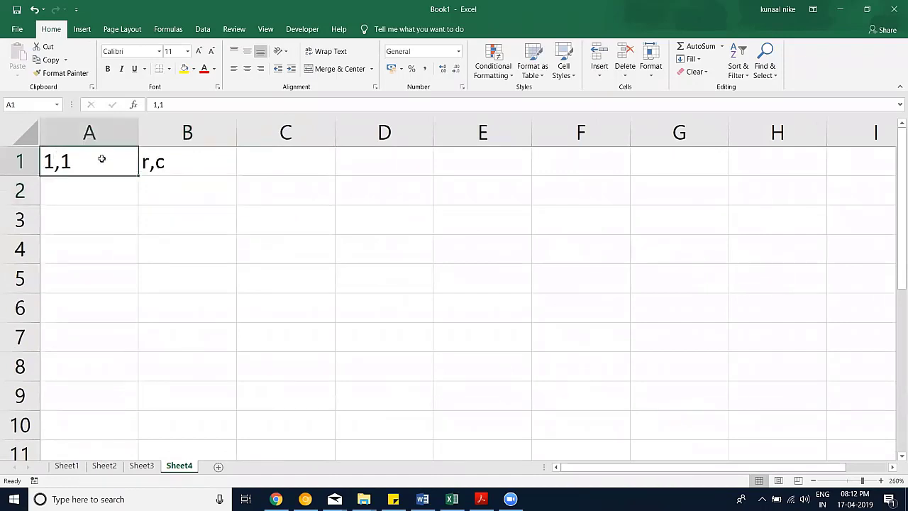
pyautogui.click(153, 164)
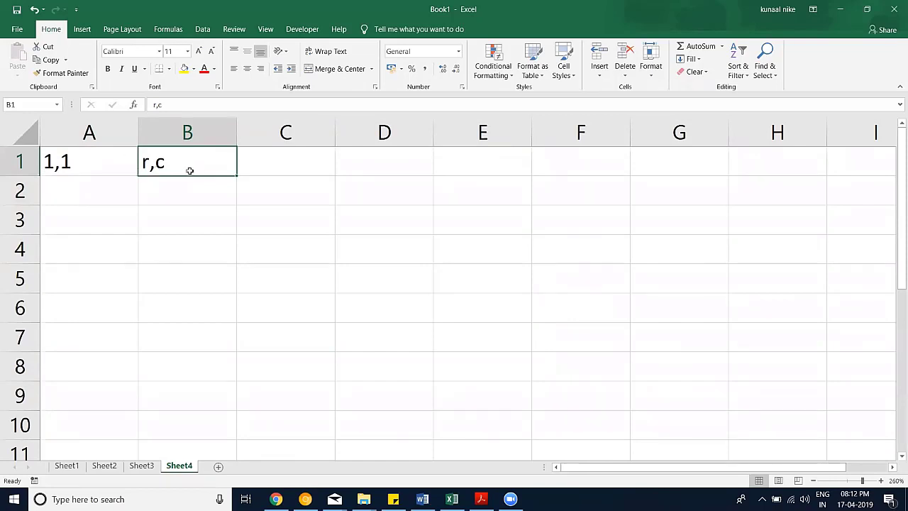
# - Enter A3 in cell A3, then select the block A1:B3
pyautogui.click(117, 189)
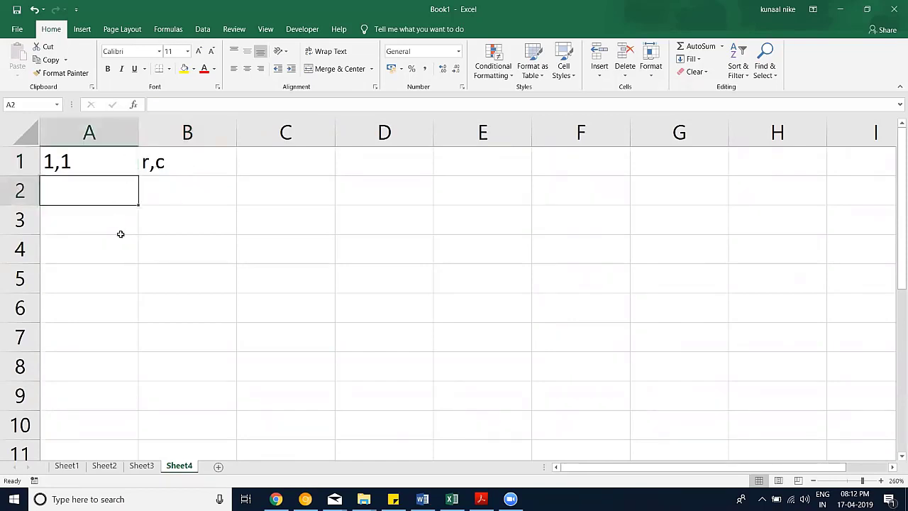
pyautogui.click(118, 225)
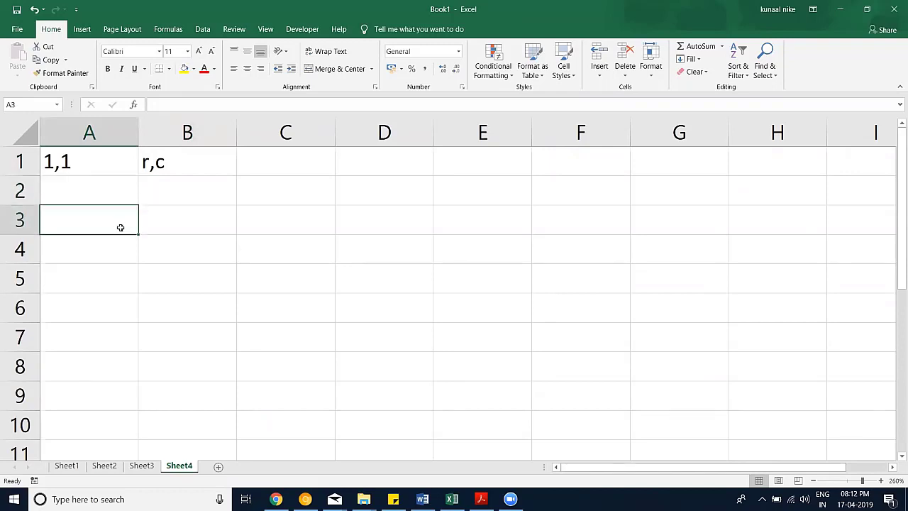
pyautogui.write('A#')
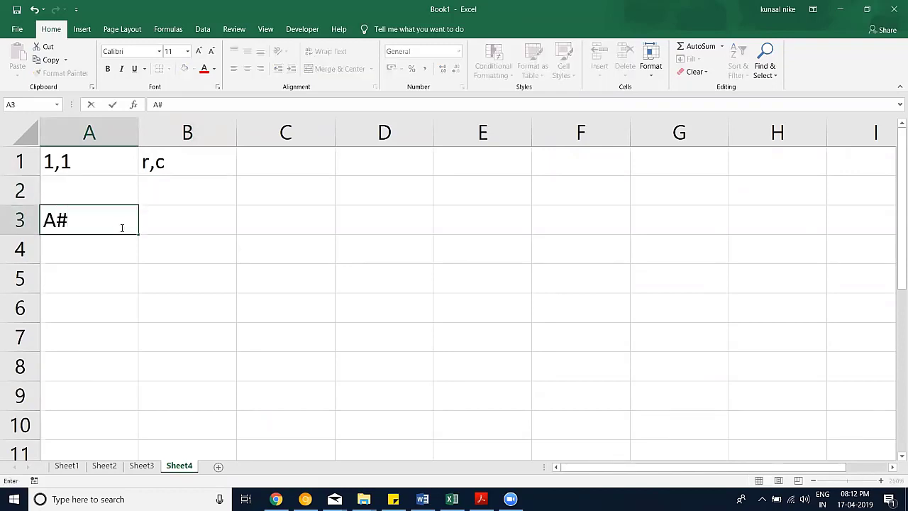
pyautogui.press('BackSpace')
pyautogui.write('3')
pyautogui.press('Return')
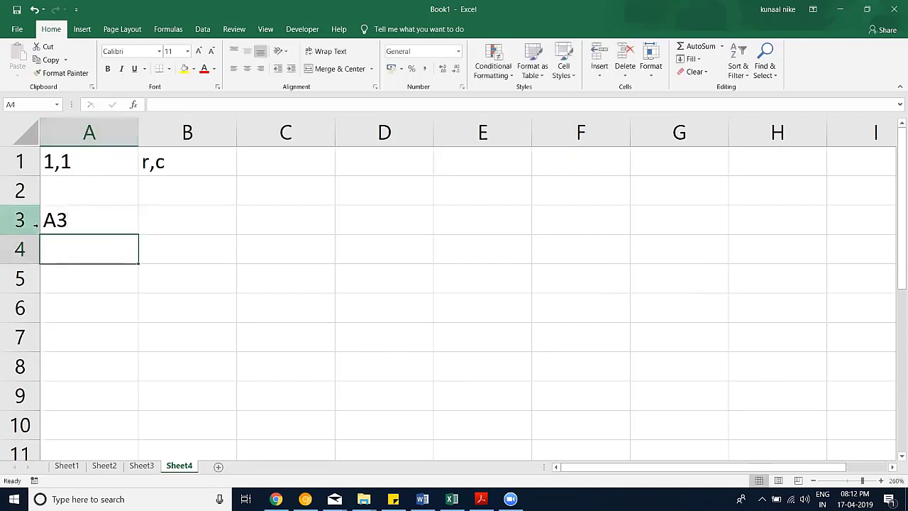
pyautogui.click(93, 211)
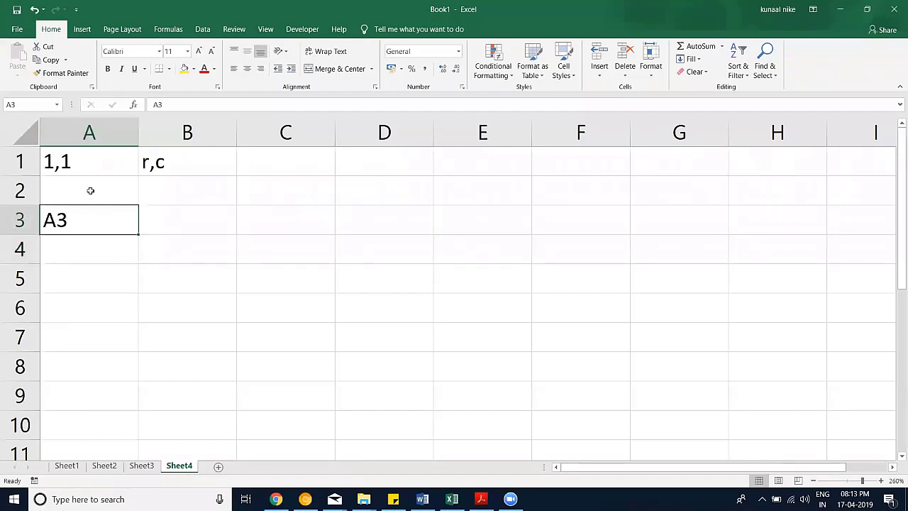
pyautogui.click(91, 164)
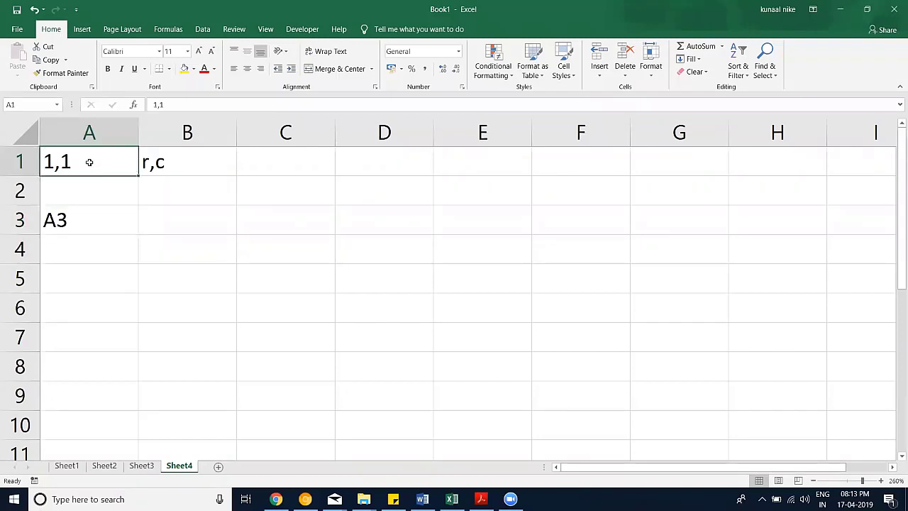
pyautogui.moveTo(137, 163); pyautogui.dragTo(203, 219)
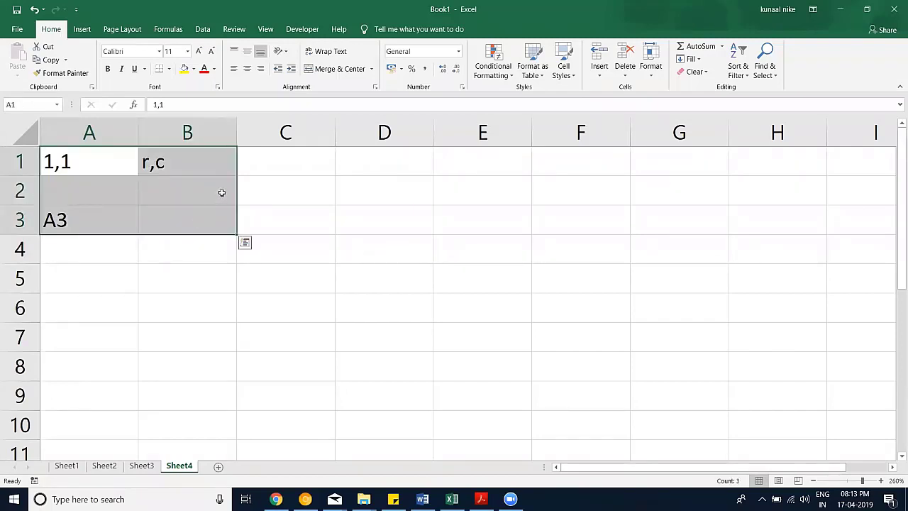
# - Move the A1:B3 entries one column right and label A1 as Cell
pyautogui.moveTo(235, 190); pyautogui.dragTo(247, 192)
pyautogui.click(128, 168)
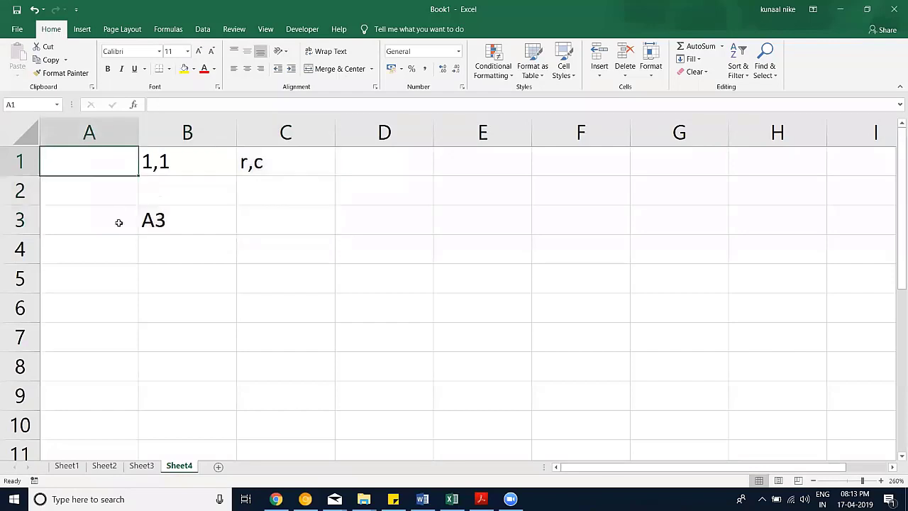
pyautogui.write('Cell')
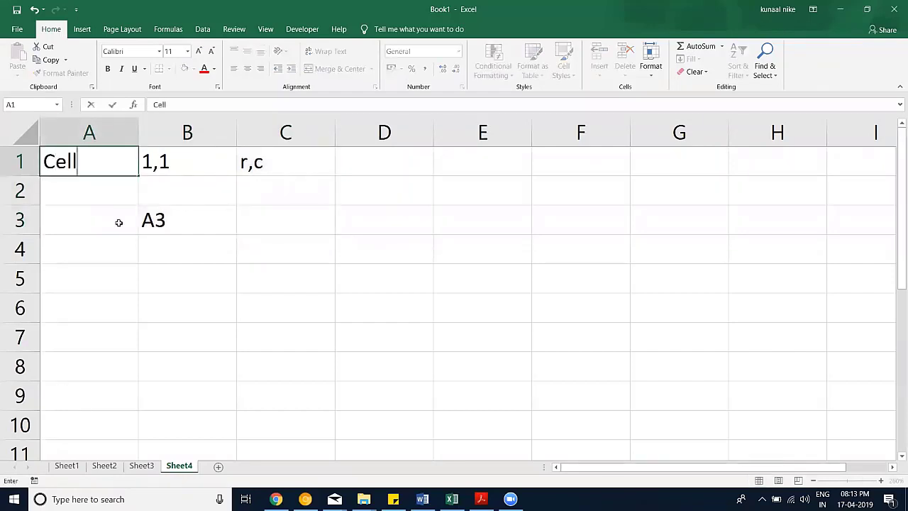
pyautogui.press('Return')
# - Label A3 as Range, A5 as Cells and A7 as Range
pyautogui.click(119, 223)
pyautogui.write('Range')
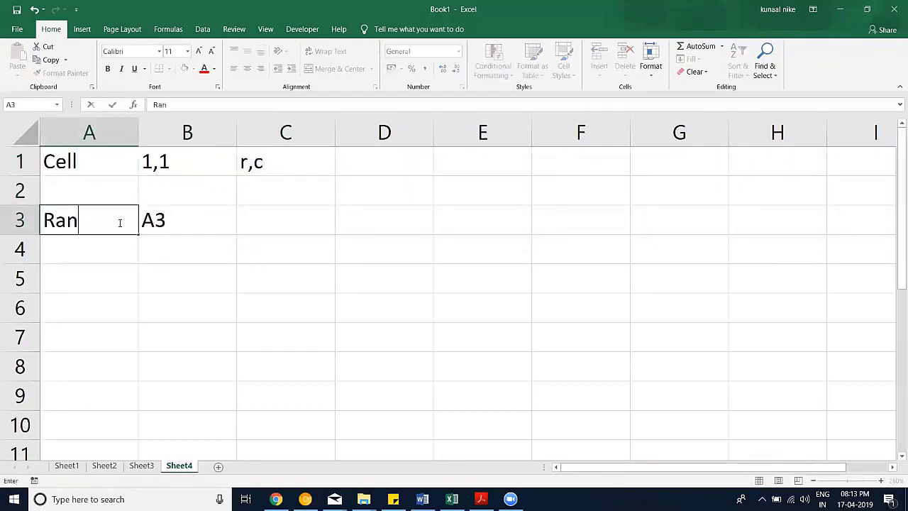
pyautogui.press('Up')
pyautogui.press('Down')
pyautogui.press('Down')
pyautogui.press('Down')
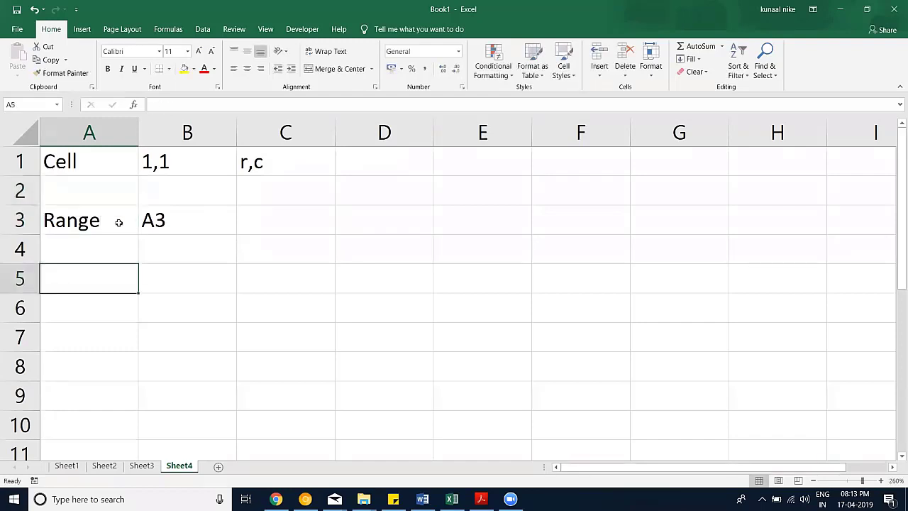
pyautogui.write('Cells')
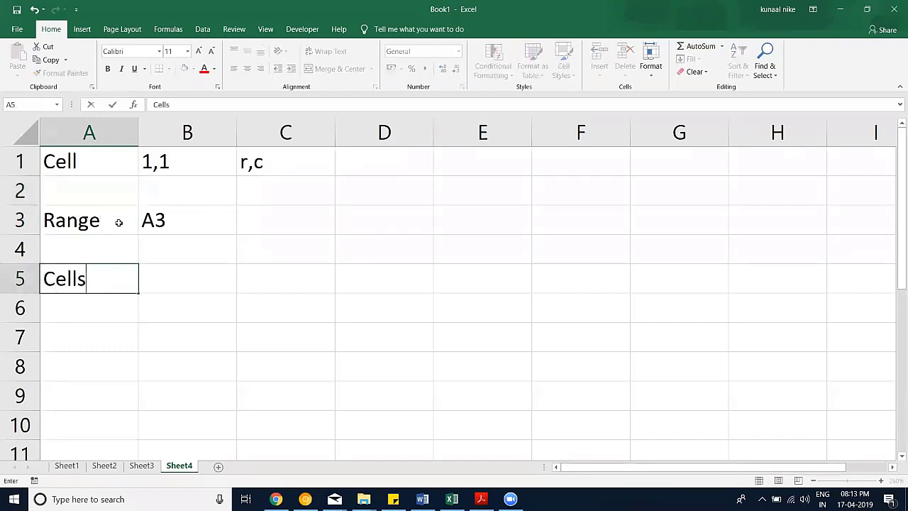
pyautogui.press('Return')
pyautogui.press('Down')
pyautogui.write('RN')
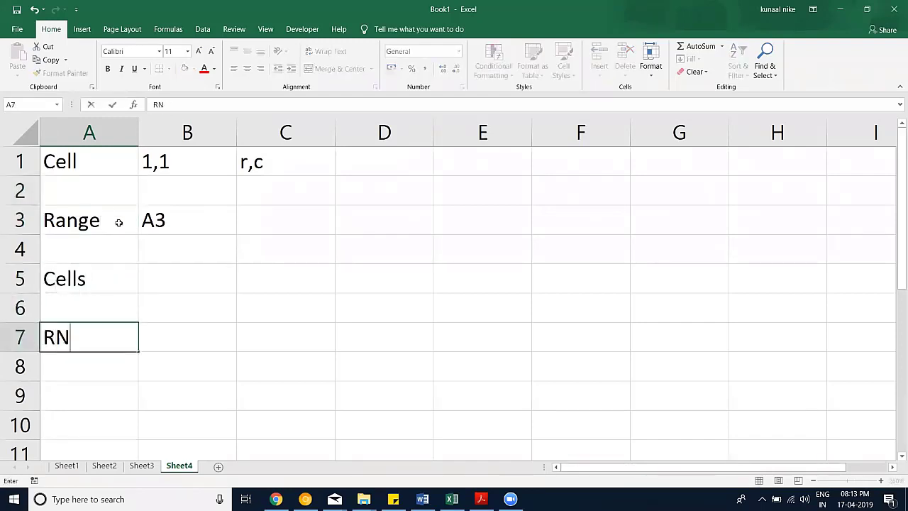
pyautogui.press('BackSpace')
pyautogui.write('ange')
pyautogui.press('Return')
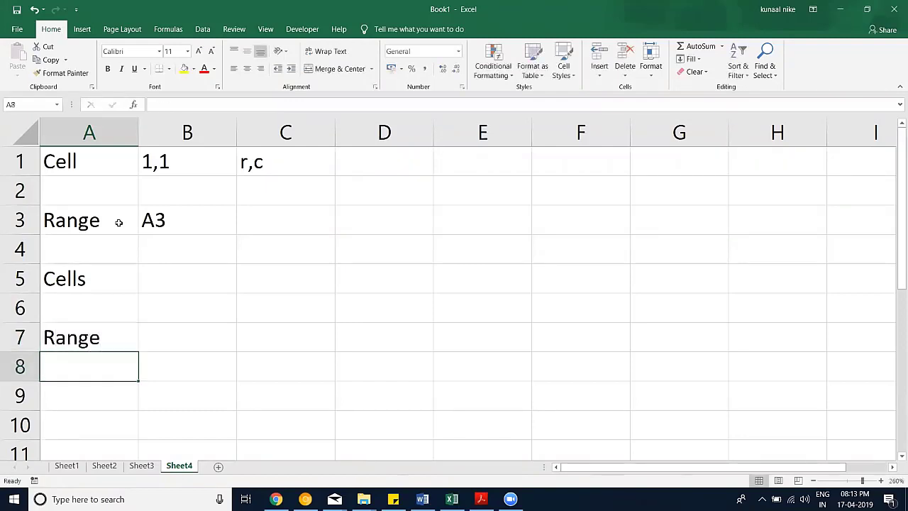
# - Enter the range example A3:A10 in B7, correcting the end row from 15 to 10
pyautogui.click(184, 285)
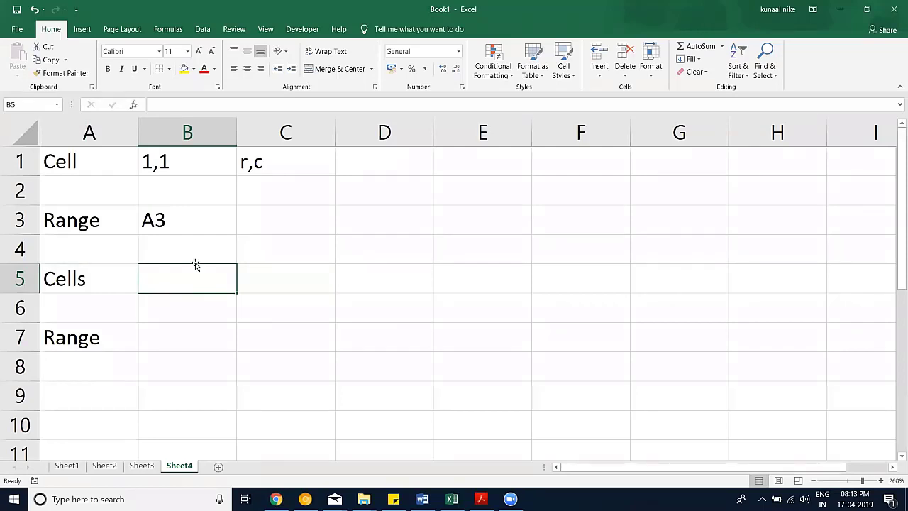
pyautogui.click(191, 341)
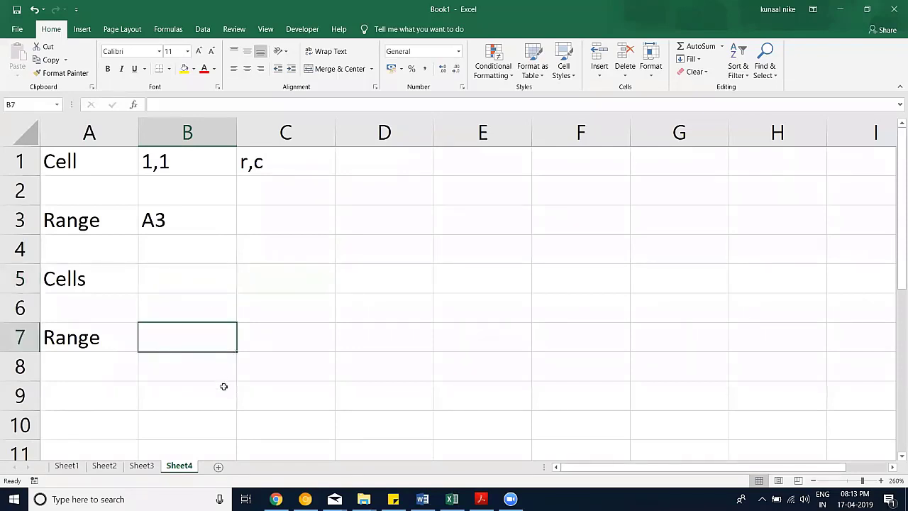
pyautogui.write('A')
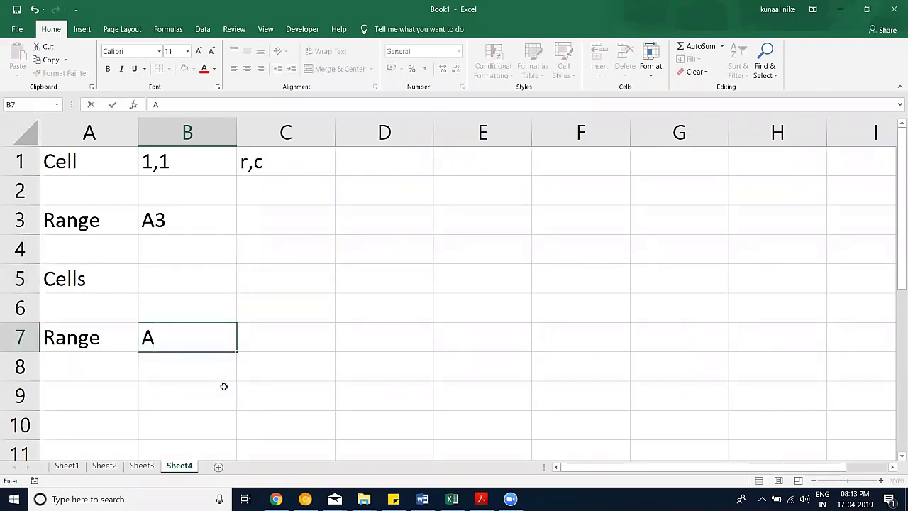
pyautogui.write('3:A15')
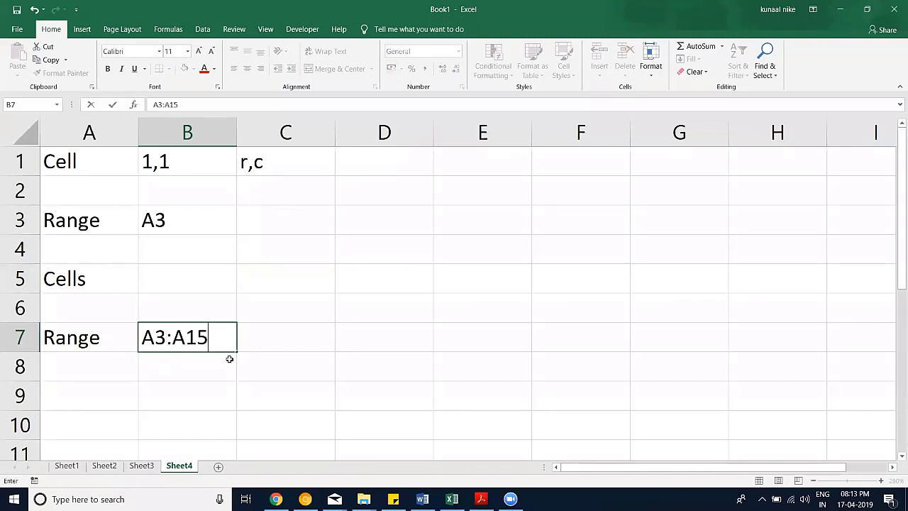
pyautogui.press('BackSpace')
pyautogui.press('BackSpace')
pyautogui.write('10')
pyautogui.press('Return')
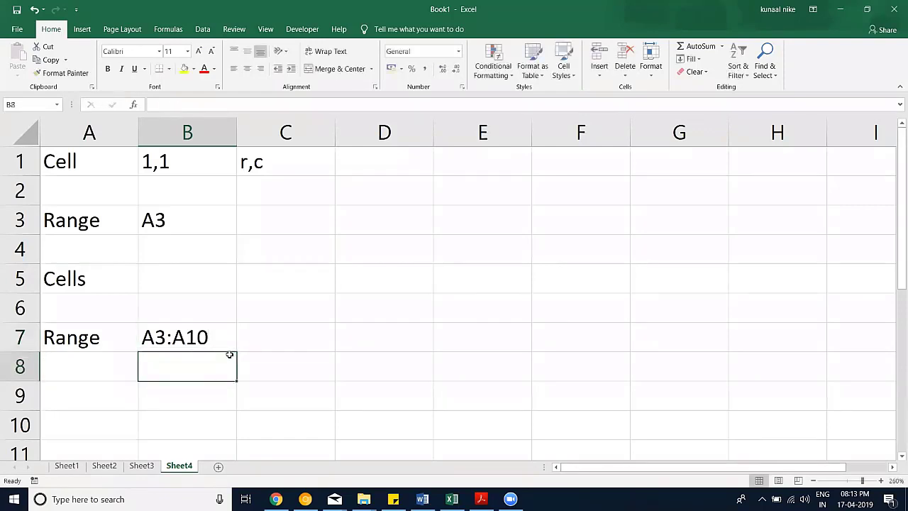
# - Select A3 through A10 to illustrate the range, then highlight both Range rows
pyautogui.click(102, 221)
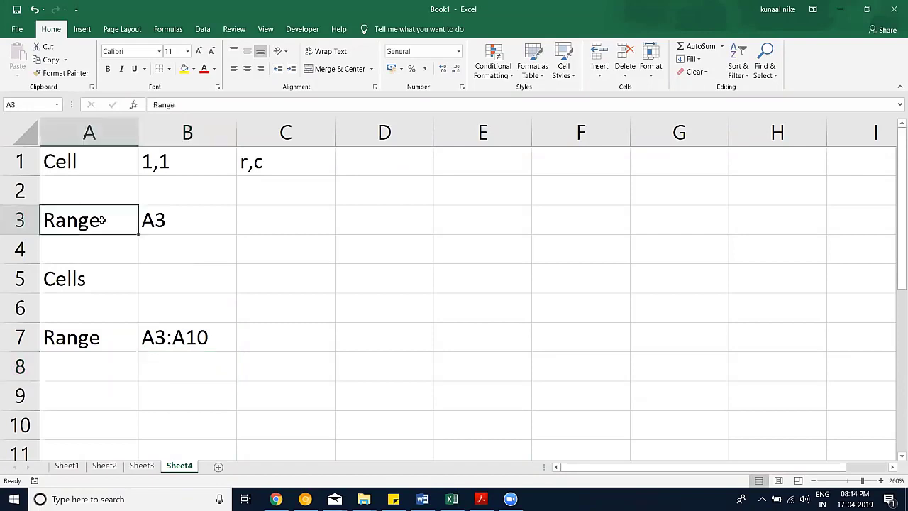
pyautogui.moveTo(100, 220); pyautogui.dragTo(83, 422)
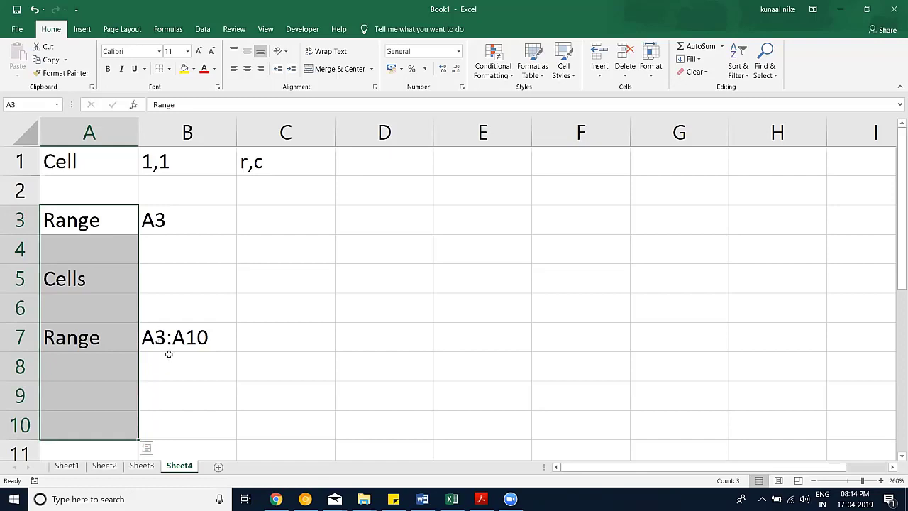
pyautogui.moveTo(159, 215); pyautogui.dragTo(124, 211)
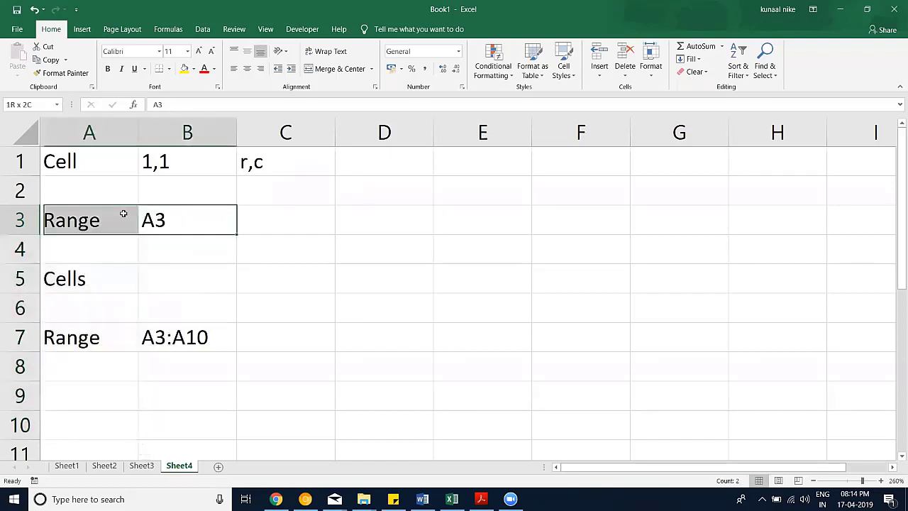
pyautogui.moveTo(164, 338); pyautogui.dragTo(122, 335)
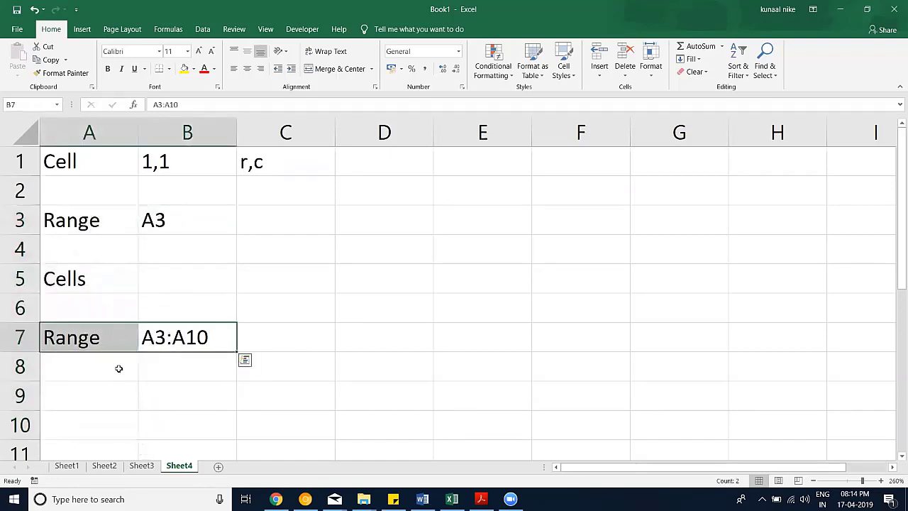
# - Edit B7 so it reads A3:B10, then select the block from A3 to demonstrate it
pyautogui.click(182, 332)
pyautogui.doubleClick(182, 332)
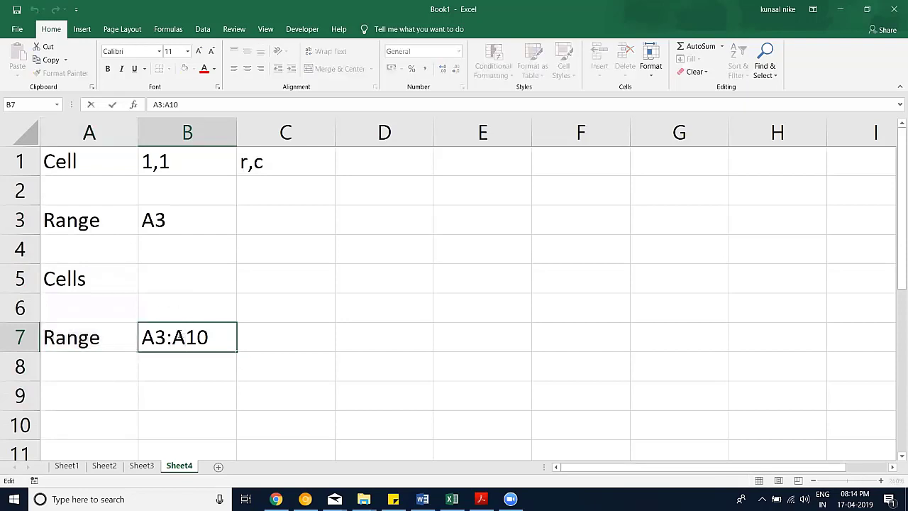
pyautogui.moveTo(185, 334); pyautogui.dragTo(172, 334)
pyautogui.write('B')
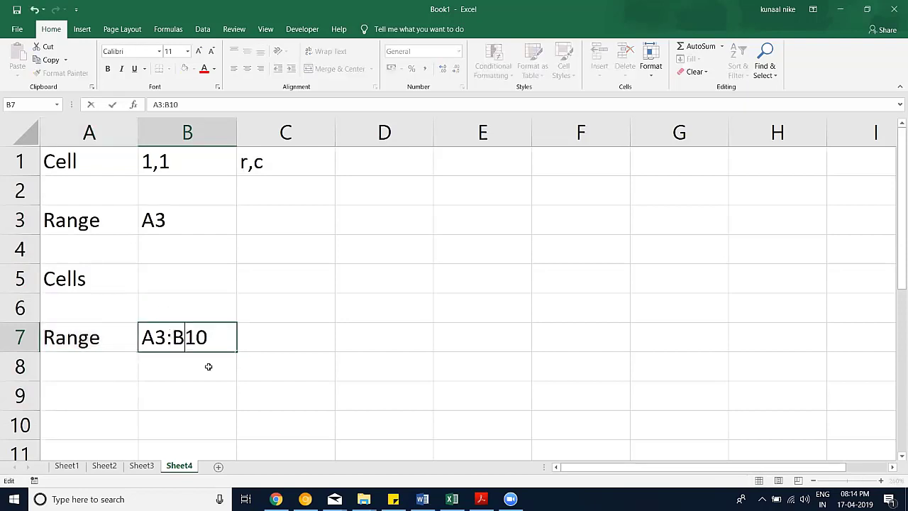
pyautogui.click(208, 366)
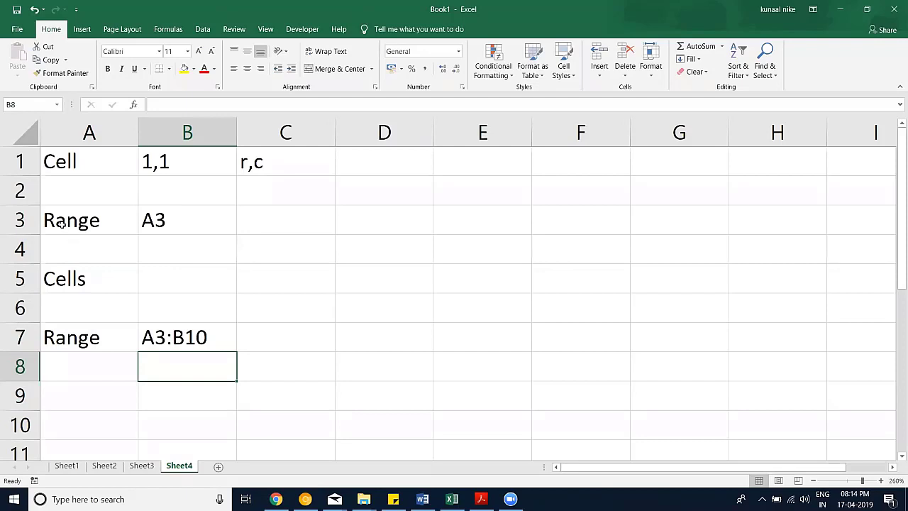
pyautogui.moveTo(62, 225); pyautogui.dragTo(197, 428)
pyautogui.click(180, 281)
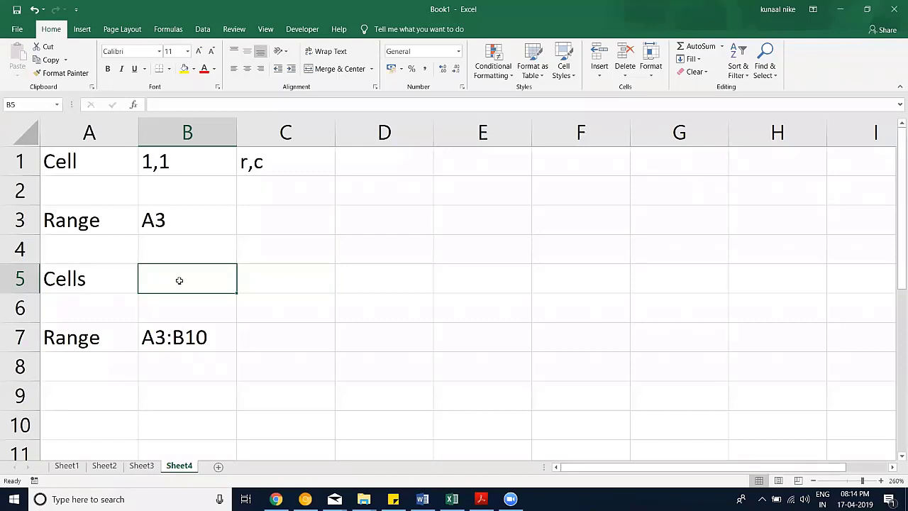
pyautogui.write('3,')
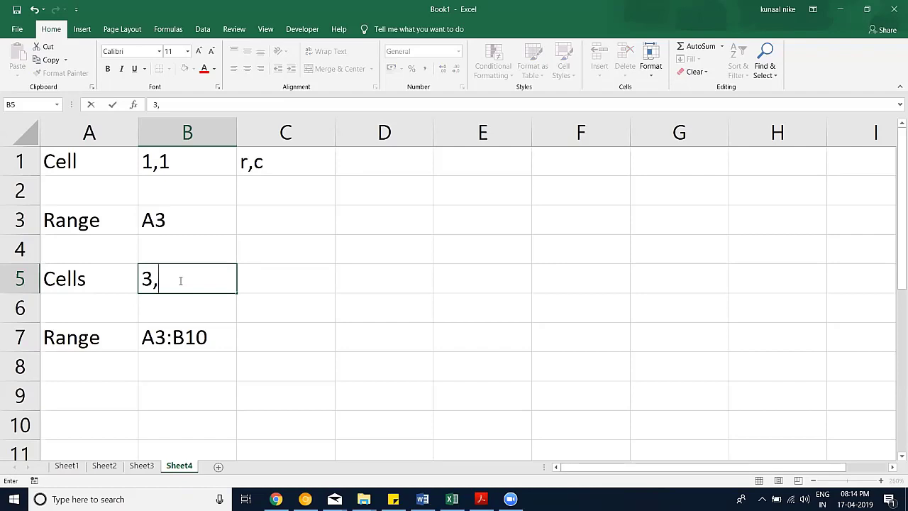
pyautogui.write('1 to')
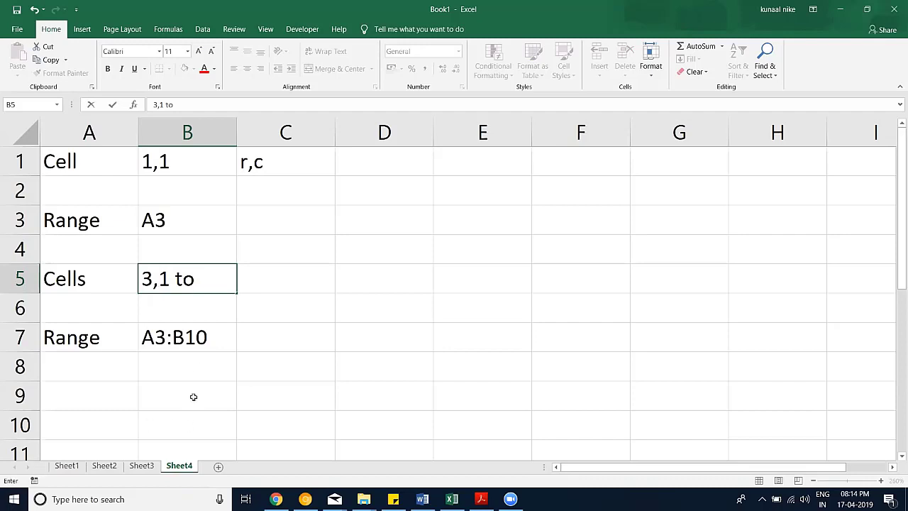
pyautogui.write(' 10,2')
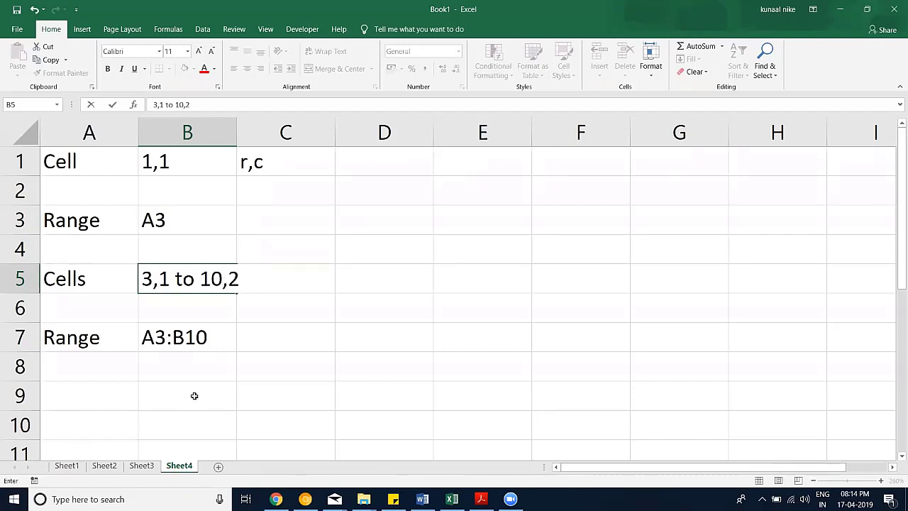
pyautogui.moveTo(244, 278); pyautogui.dragTo(92, 279)
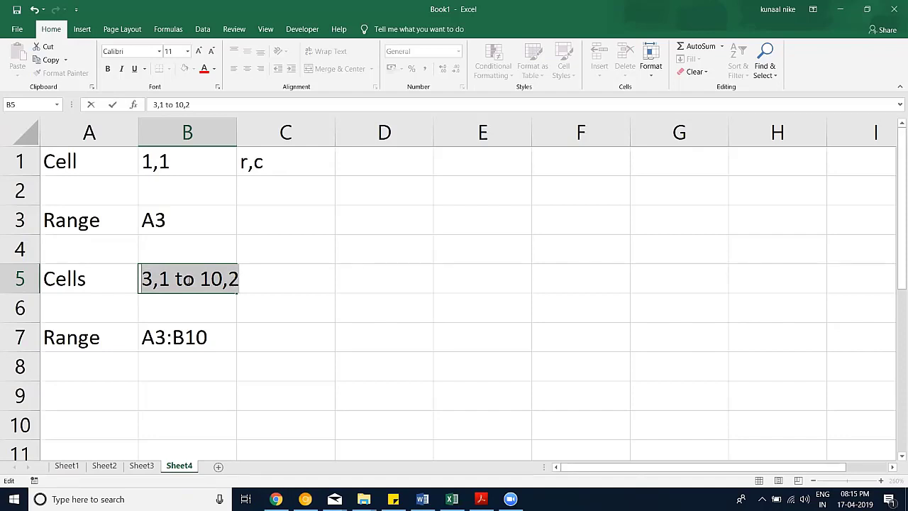
pyautogui.press('Escape')
pyautogui.press('Delete')
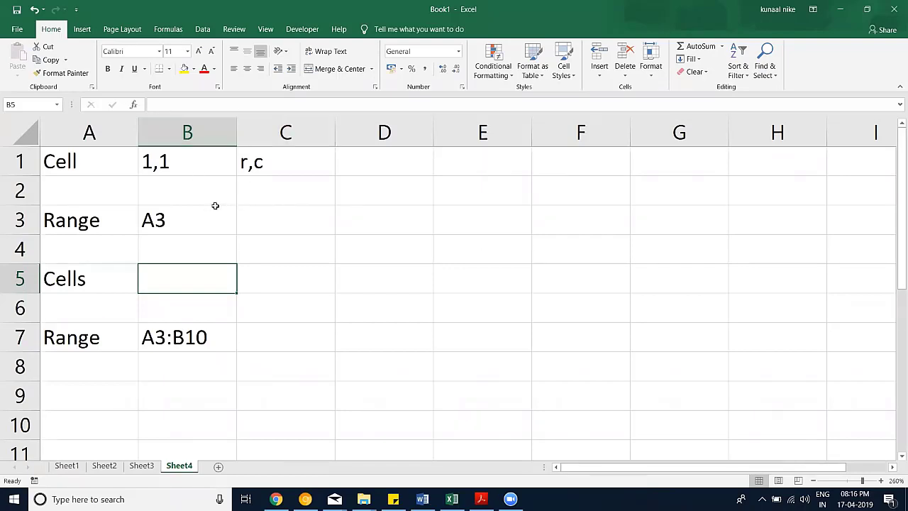
# - Type Board Infinity into D3, clearing the stray letters first
pyautogui.click(381, 226)
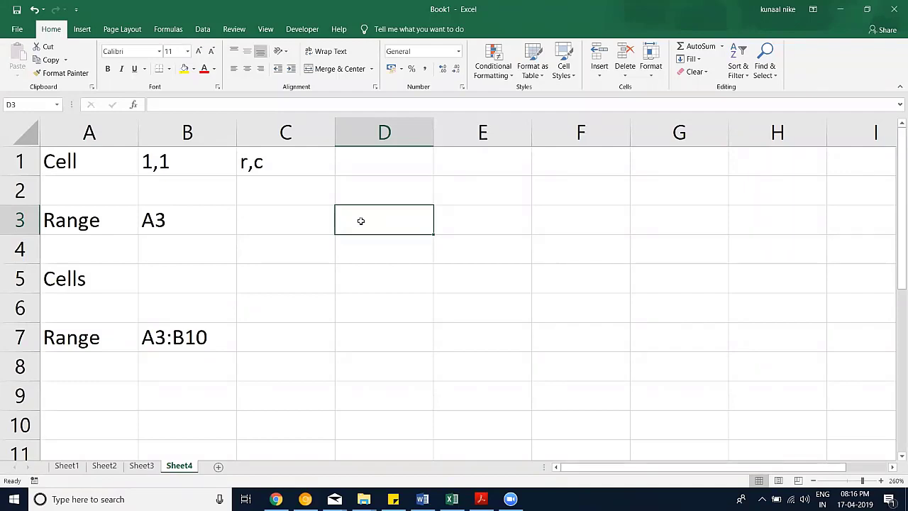
pyautogui.write('dfghj')
pyautogui.press('BackSpace')
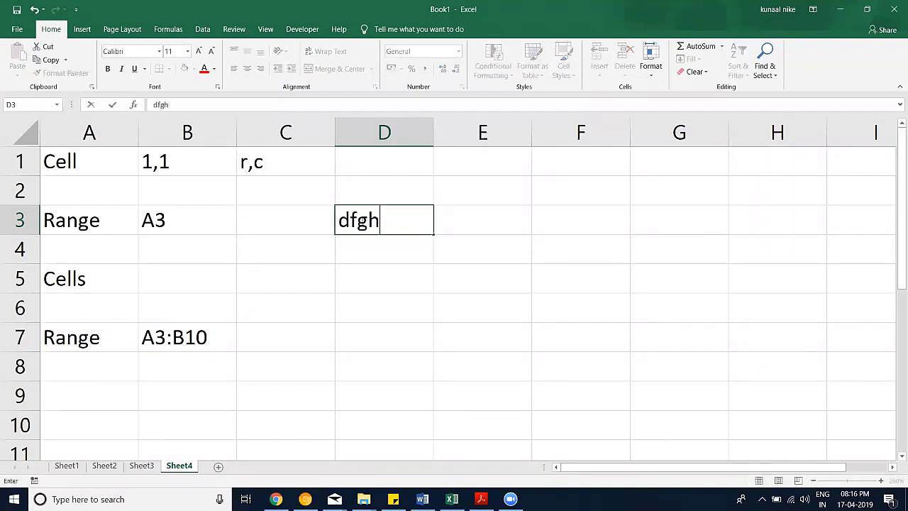
pyautogui.press('BackSpace')
pyautogui.press('BackSpace')
pyautogui.press('BackSpace')
pyautogui.press('BackSpace')
pyautogui.write('Bo')
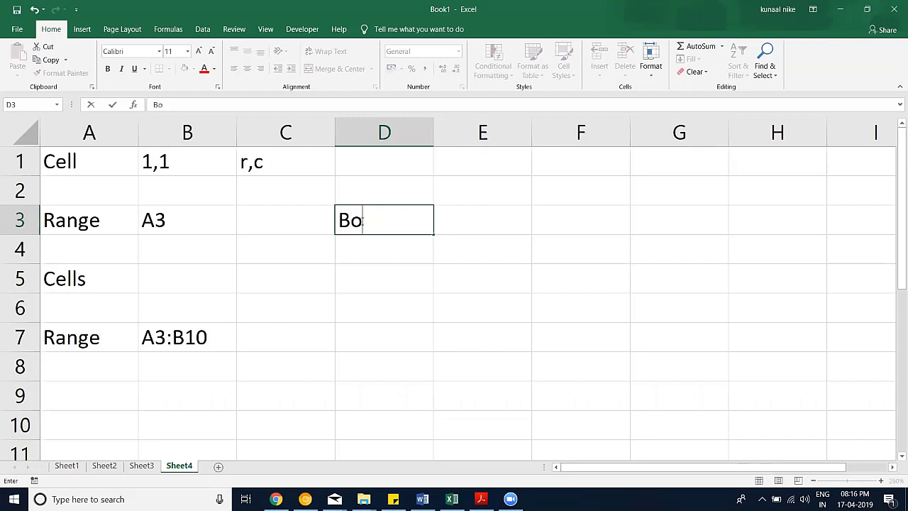
pyautogui.write('ard Inf')
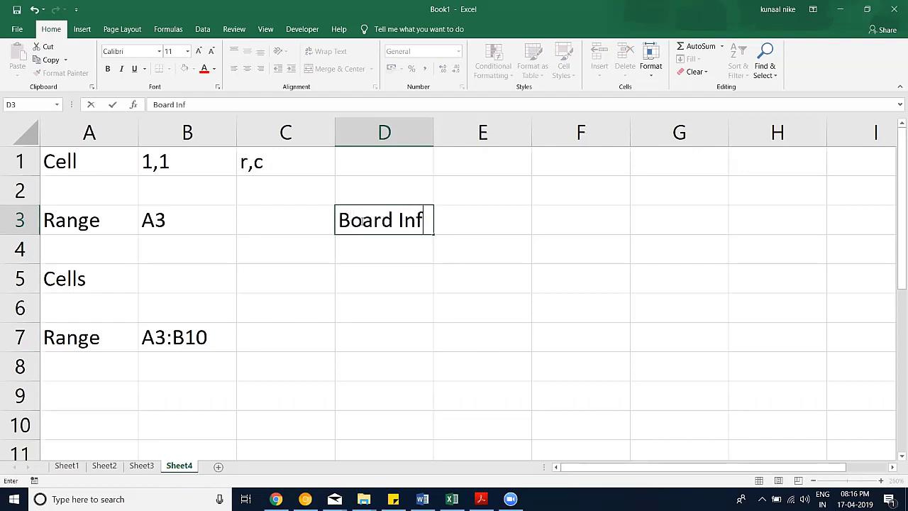
pyautogui.write('inity')
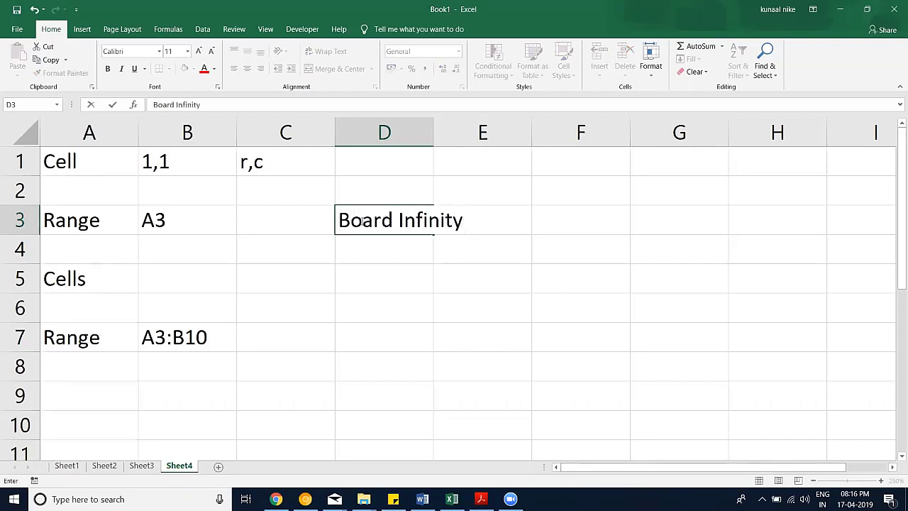
pyautogui.press('Return')
# - Reopen D3 in edit mode to check Board Infinity, leaving it unchanged
pyautogui.click(360, 221)
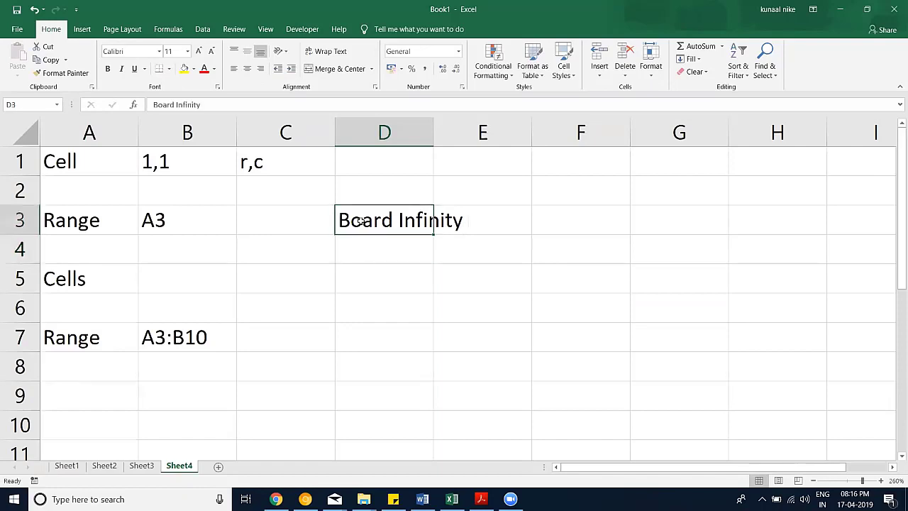
pyautogui.press('F2')
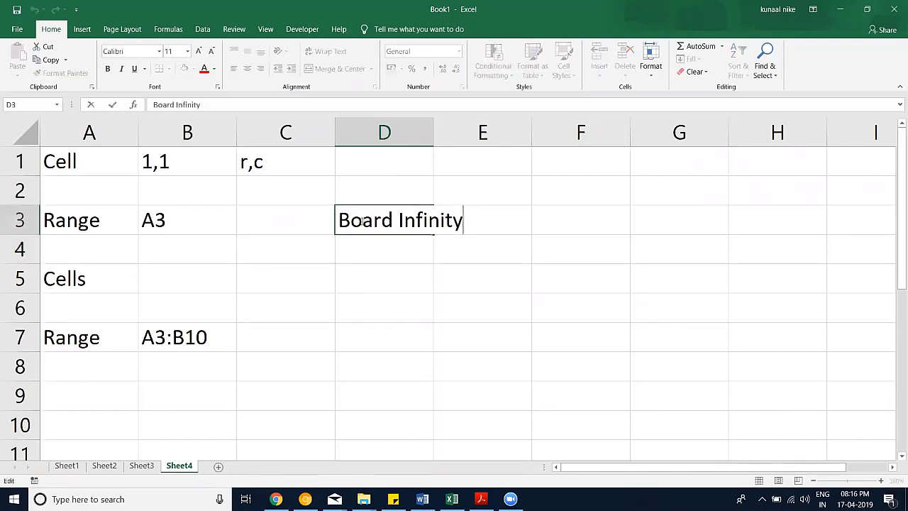
pyautogui.press('Escape')
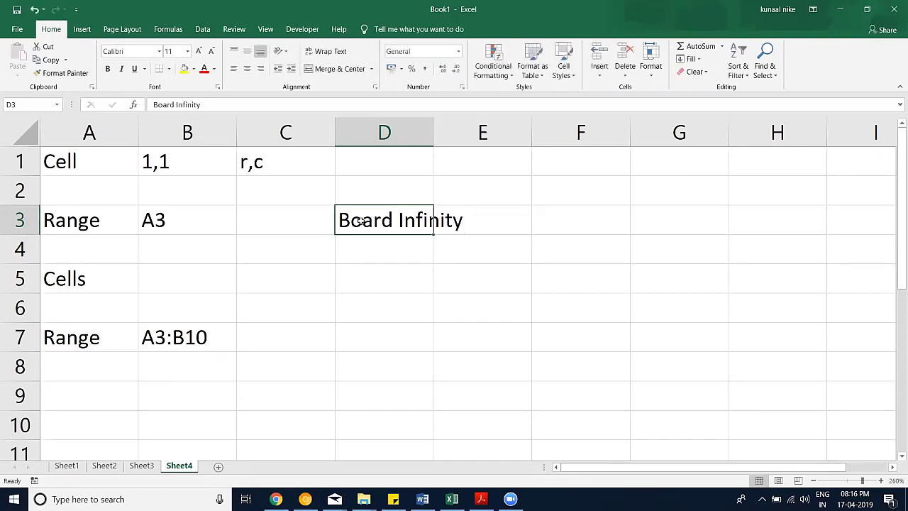
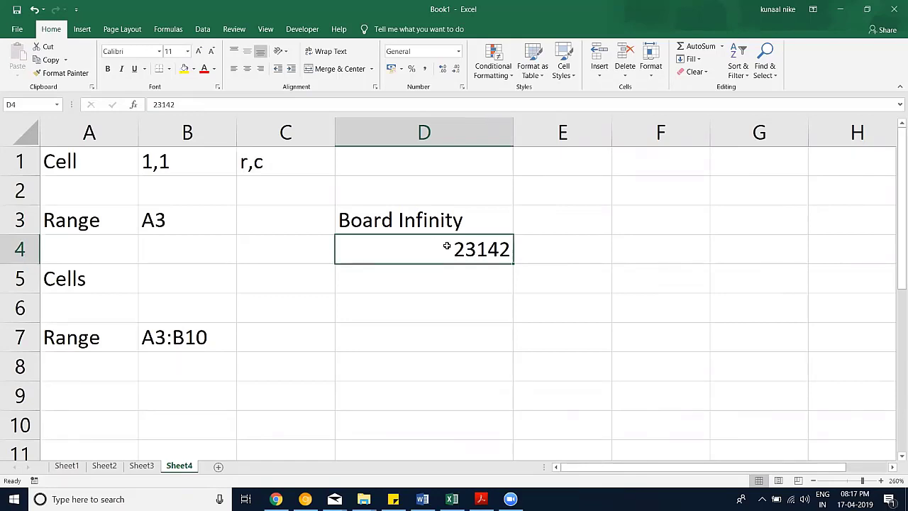
# - Insert a blank column D before the Board Infinity example, undoing a trial move of the values
pyautogui.click(464, 302)
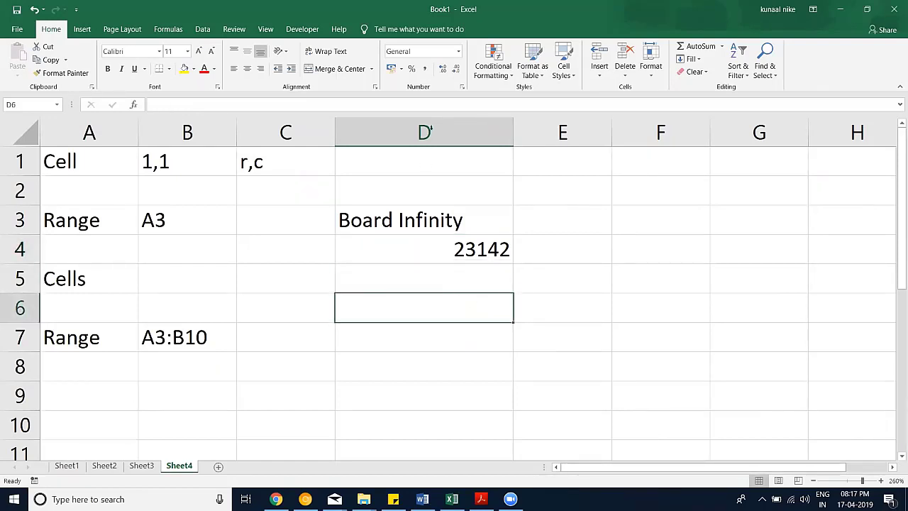
pyautogui.moveTo(385, 213); pyautogui.dragTo(612, 227)
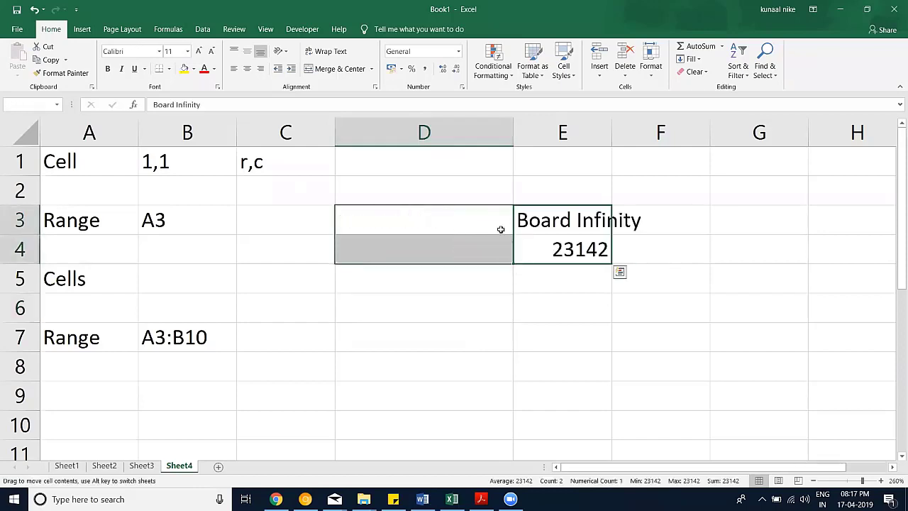
pyautogui.click(412, 223)
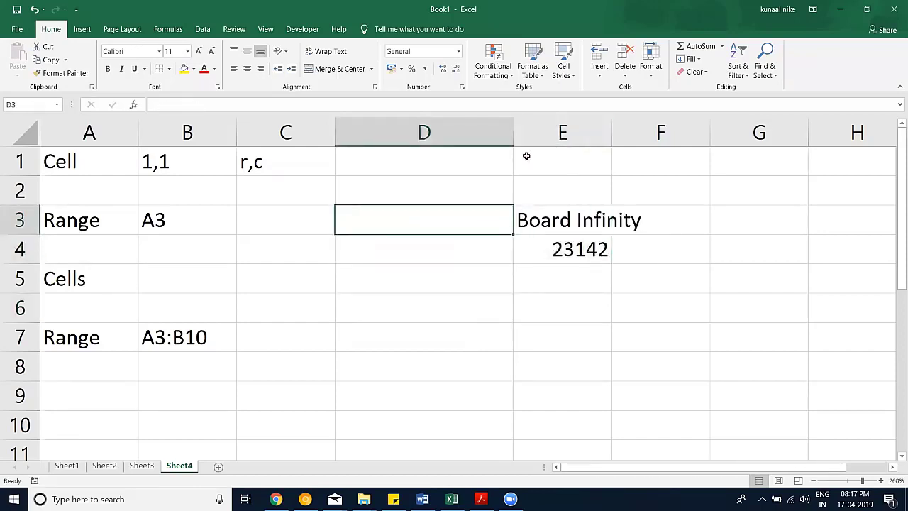
pyautogui.hotkey('ctrl', 'z')
pyautogui.rightClick(362, 130)
pyautogui.click(418, 215)
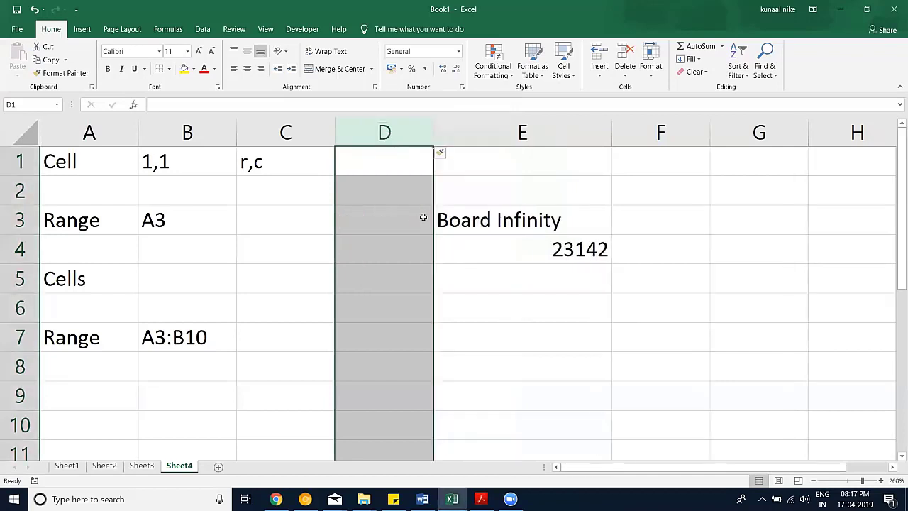
# - Label D3 'Text/String' and D4 'Number', and auto-fit column D to the text
pyautogui.click(397, 225)
pyautogui.write('Text')
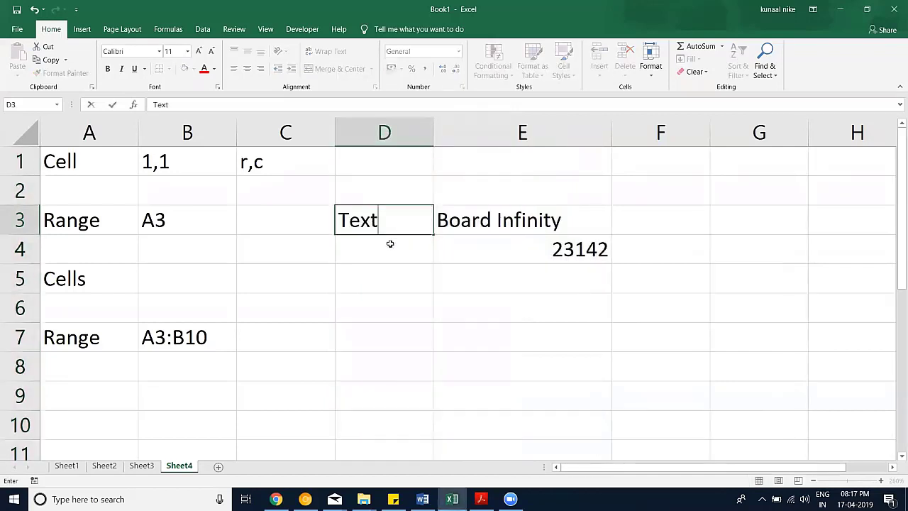
pyautogui.press('Return')
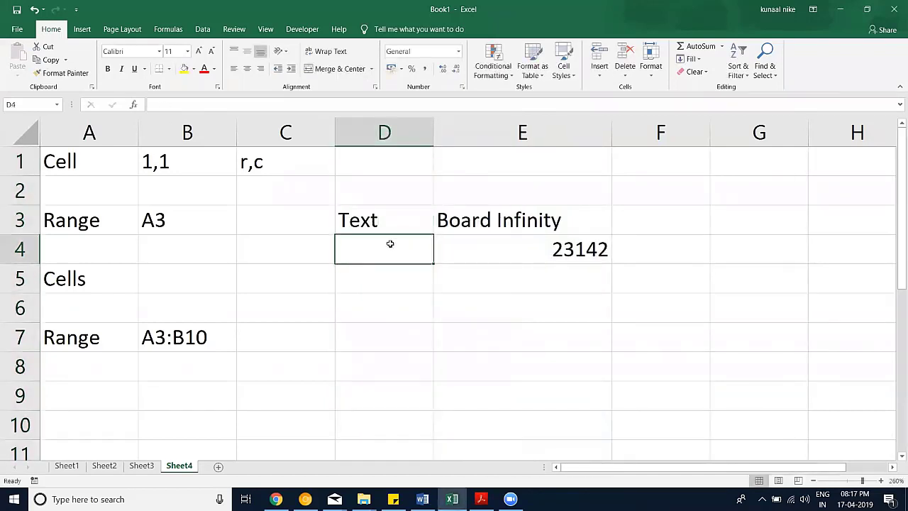
pyautogui.press('Up')
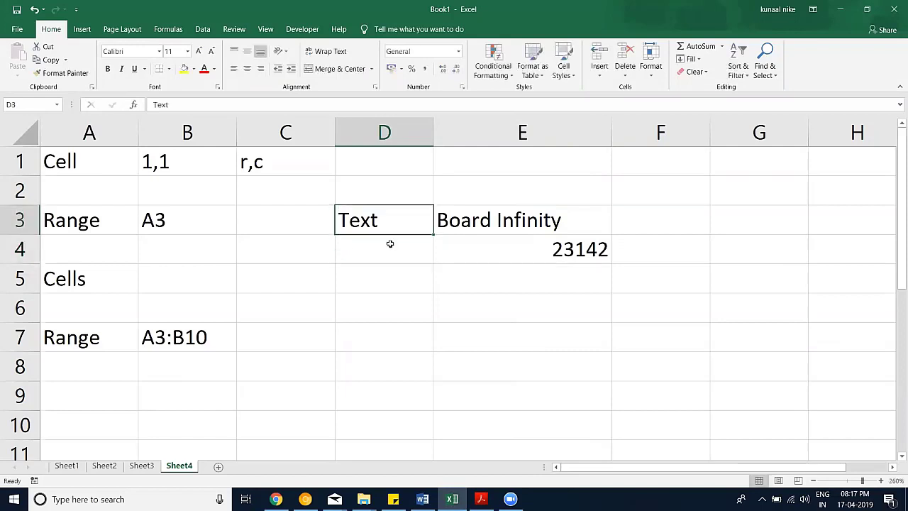
pyautogui.press('F2')
pyautogui.write('/Str')
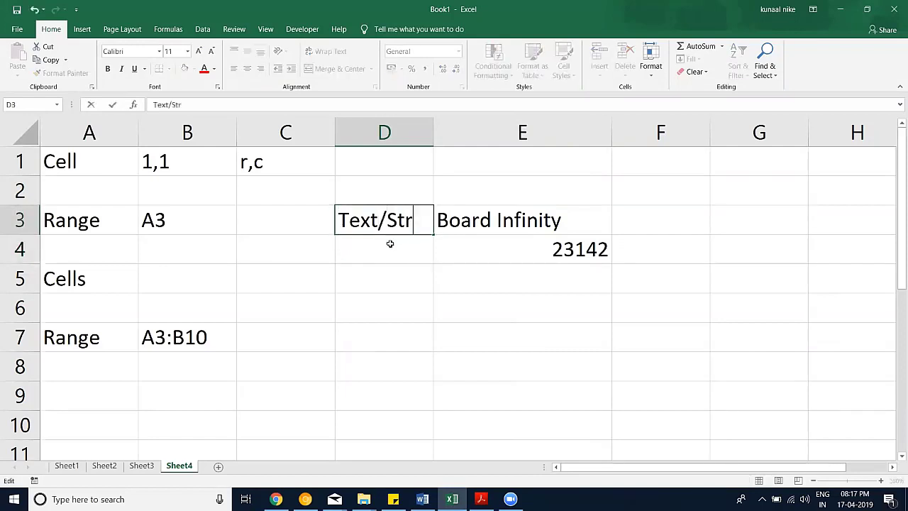
pyautogui.write('ing')
pyautogui.press('Return')
pyautogui.write('Number')
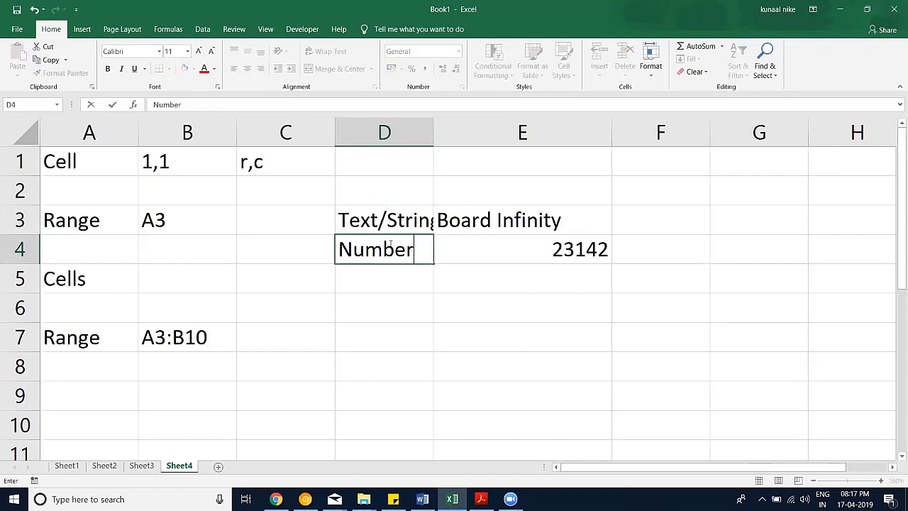
pyautogui.press('Return')
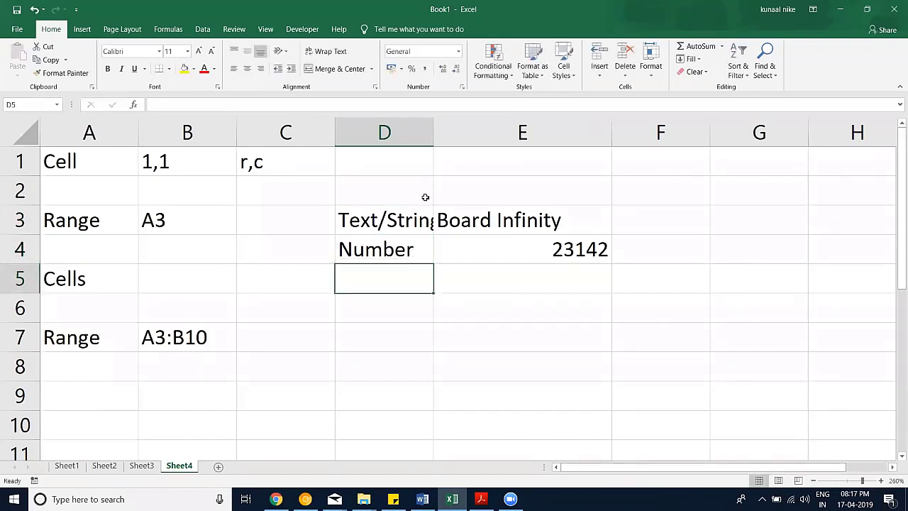
pyautogui.doubleClick(434, 139)
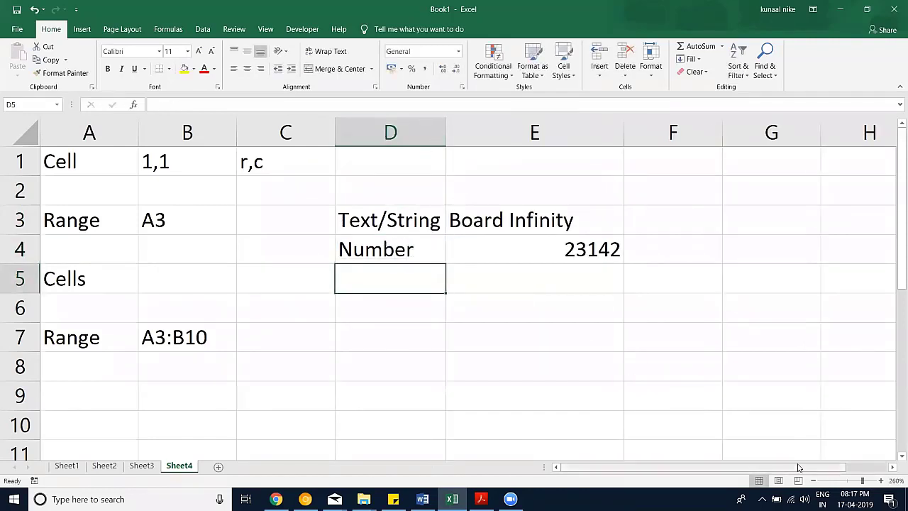
pyautogui.click(813, 481)
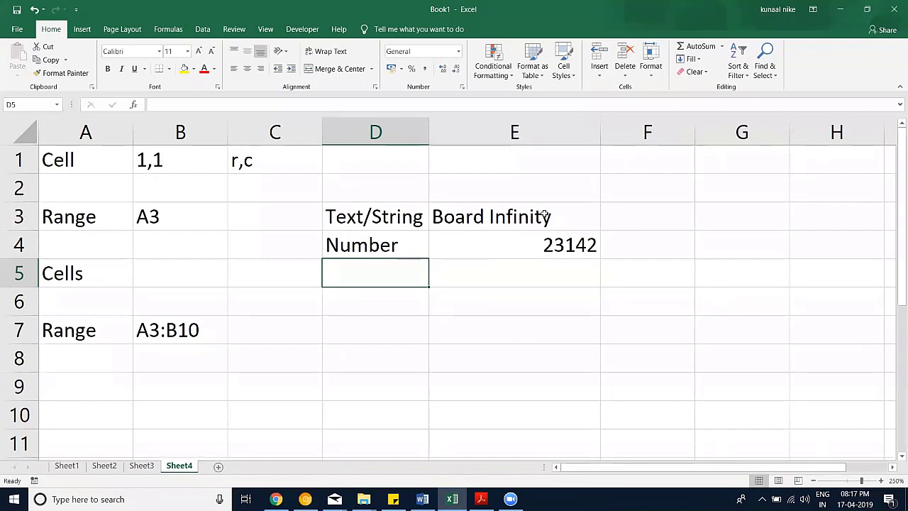
pyautogui.click(532, 305)
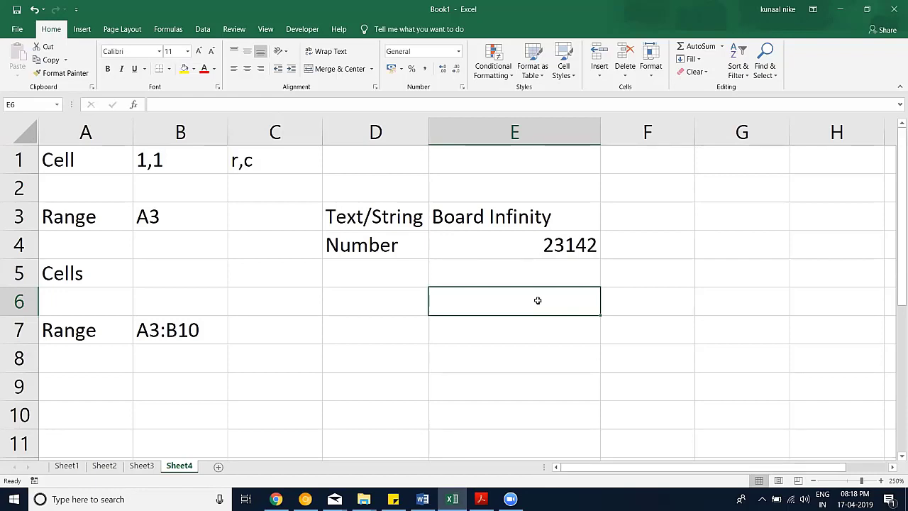
# - Enter 1-jan-2019 in E6 so it displays as 01-Jan-19
pyautogui.write('1-ja')
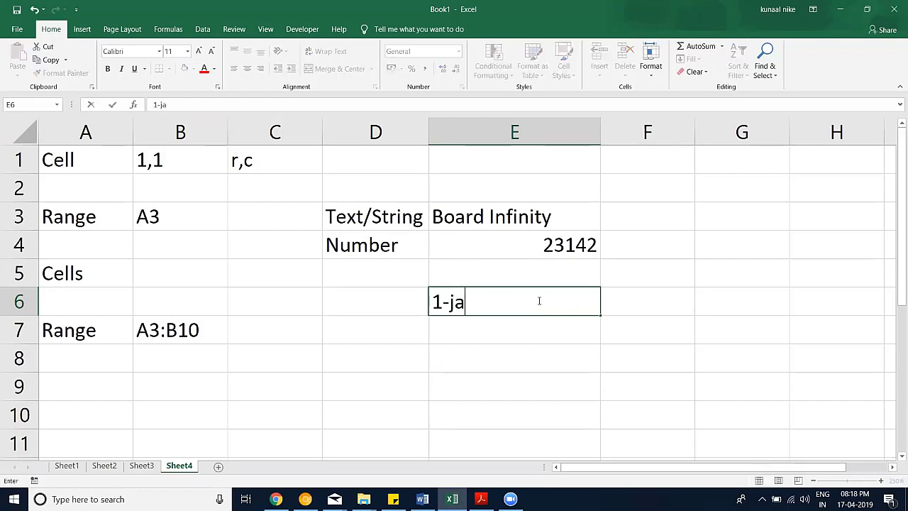
pyautogui.write('n-2019')
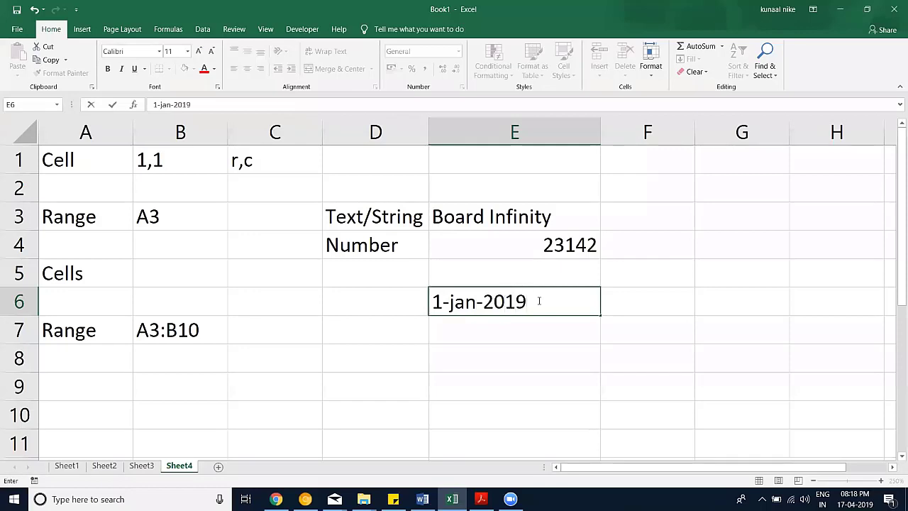
pyautogui.press('Return')
pyautogui.click(516, 301)
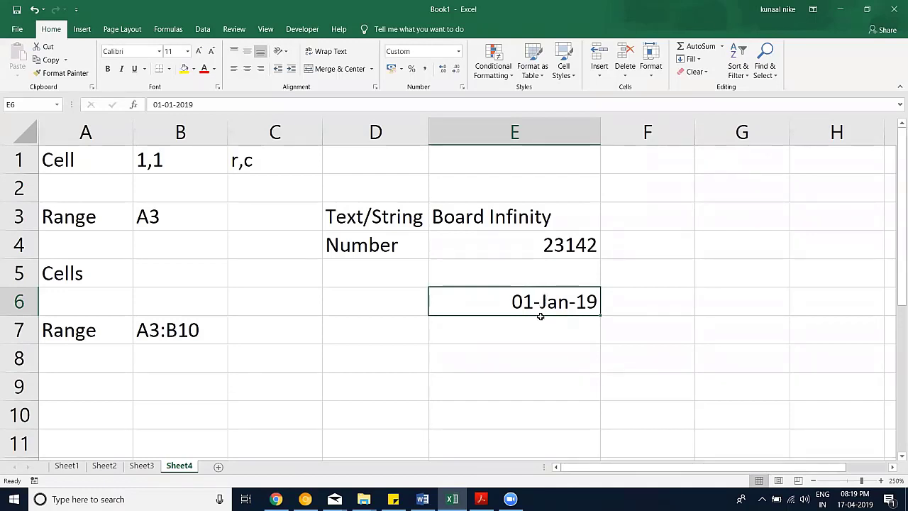
# - Enter 0 in E8 and give it the Date number format
pyautogui.click(535, 328)
pyautogui.click(530, 362)
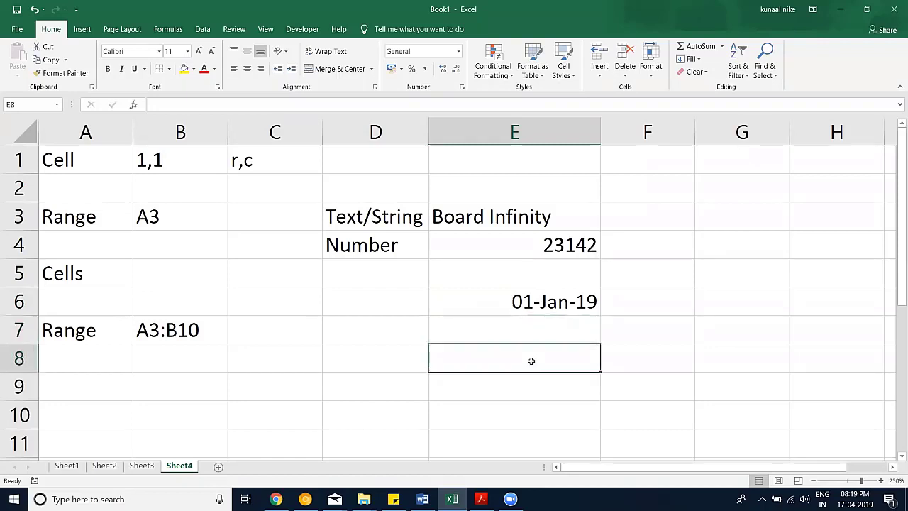
pyautogui.write('0')
pyautogui.press('Return')
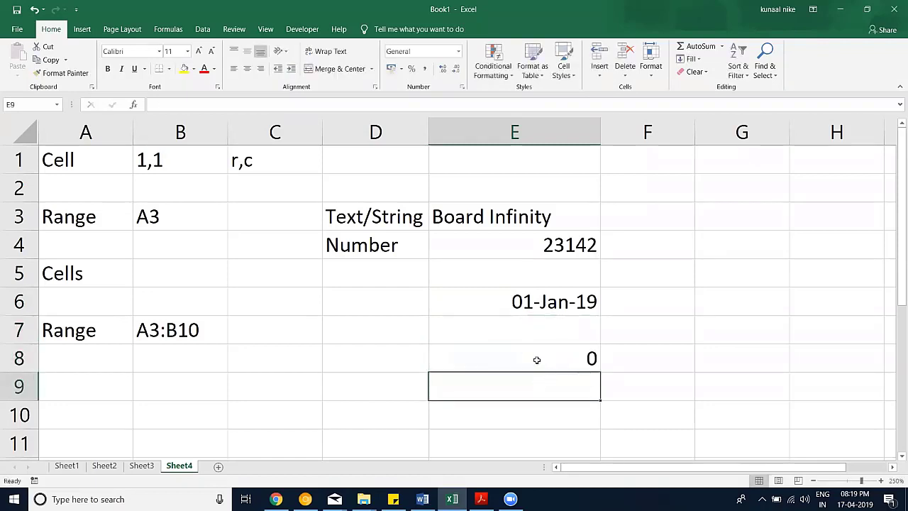
pyautogui.click(582, 358)
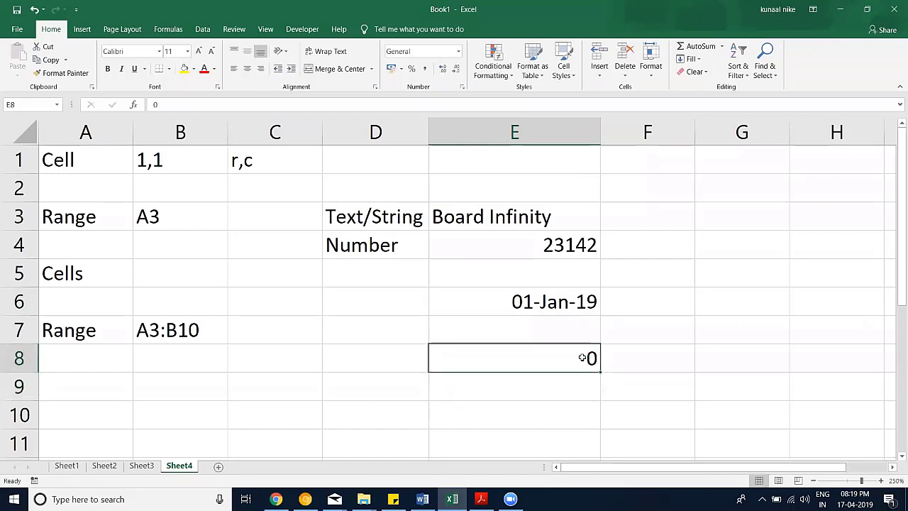
pyautogui.click(461, 87)
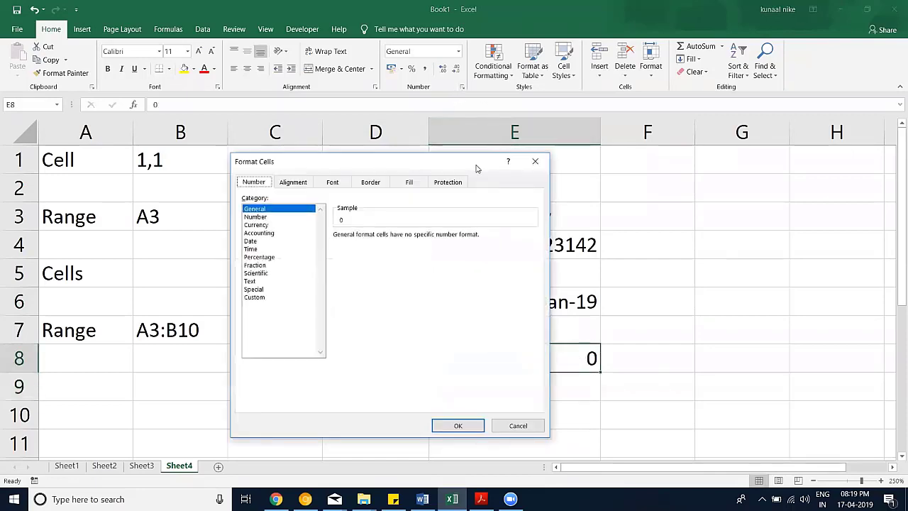
pyautogui.moveTo(477, 168); pyautogui.dragTo(335, 136)
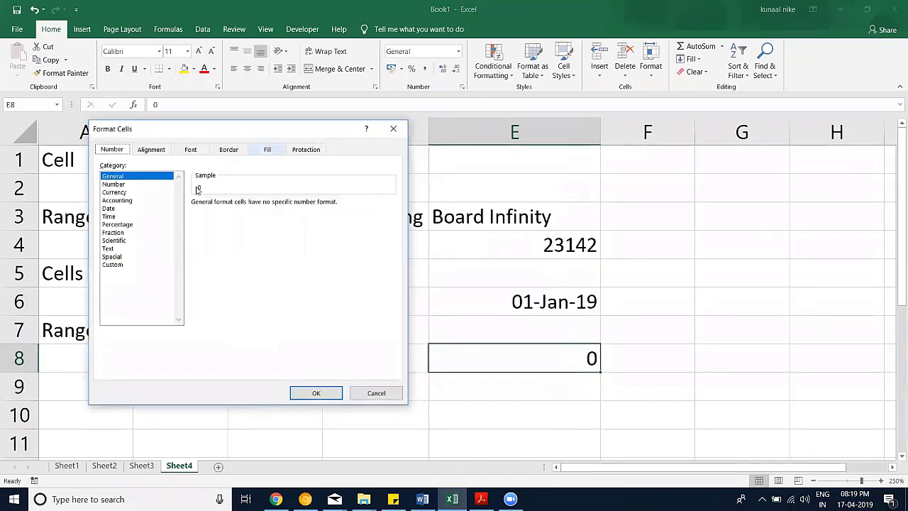
pyautogui.click(110, 208)
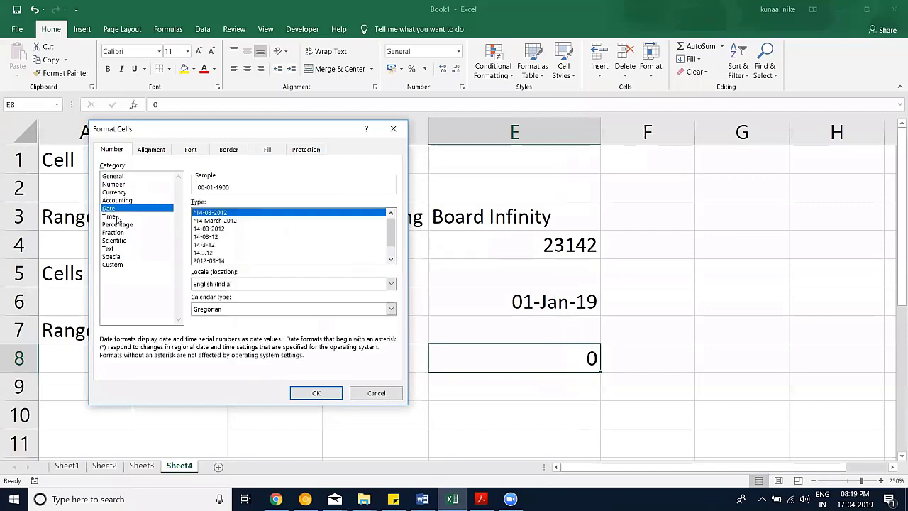
pyautogui.click(316, 394)
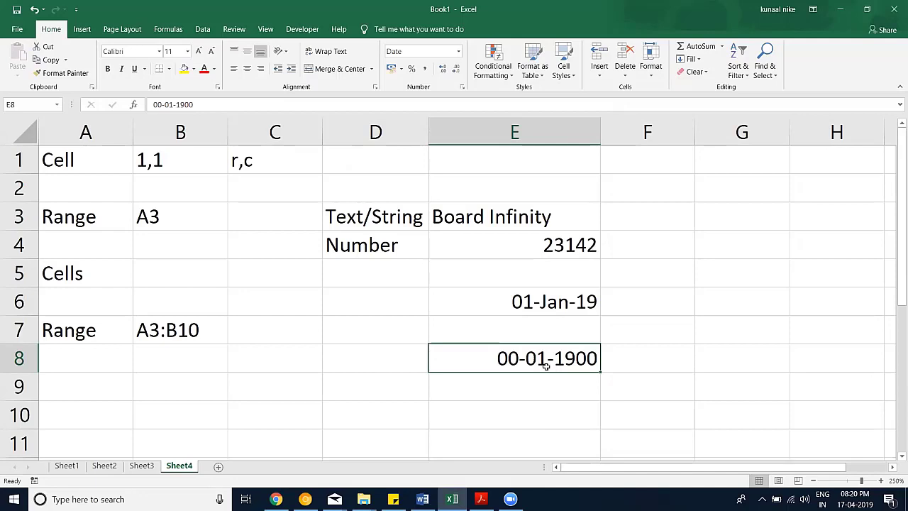
# - Enter 1 in E8 so it displays 01-01-1900
pyautogui.write('0')
pyautogui.press('Return')
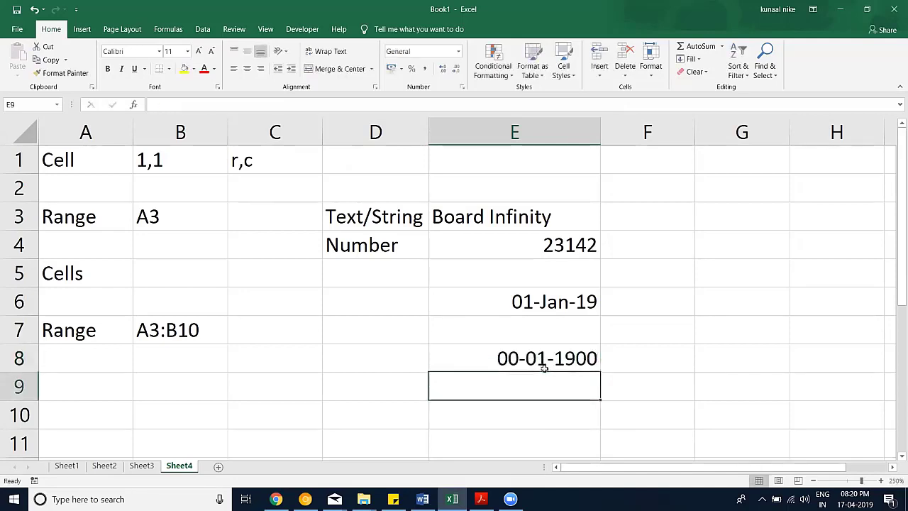
pyautogui.click(544, 360)
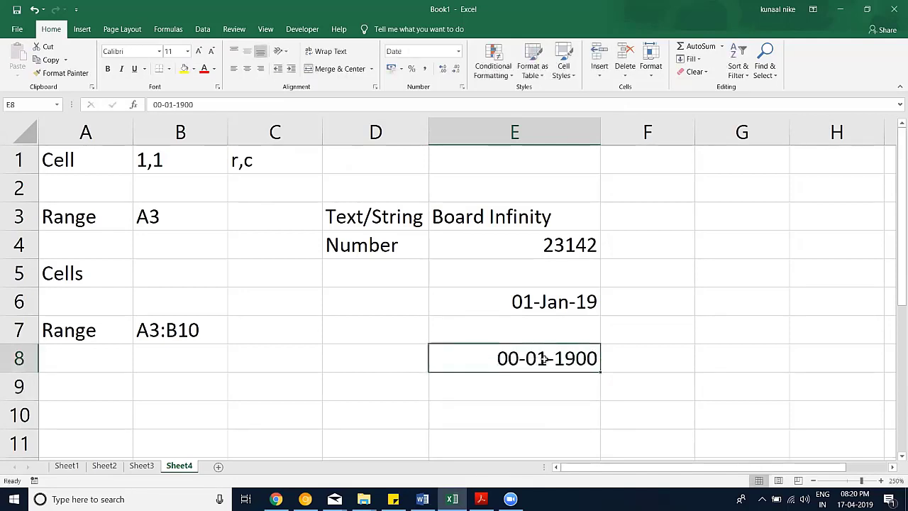
pyautogui.write('1')
pyautogui.press('Return')
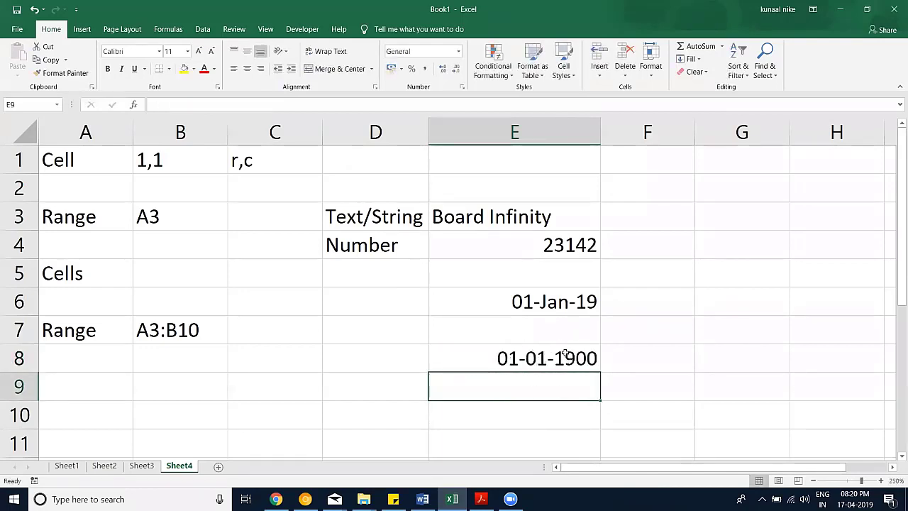
# - Switch E6 to General format so the date displays as serial number 43466
pyautogui.click(558, 307)
pyautogui.click(462, 86)
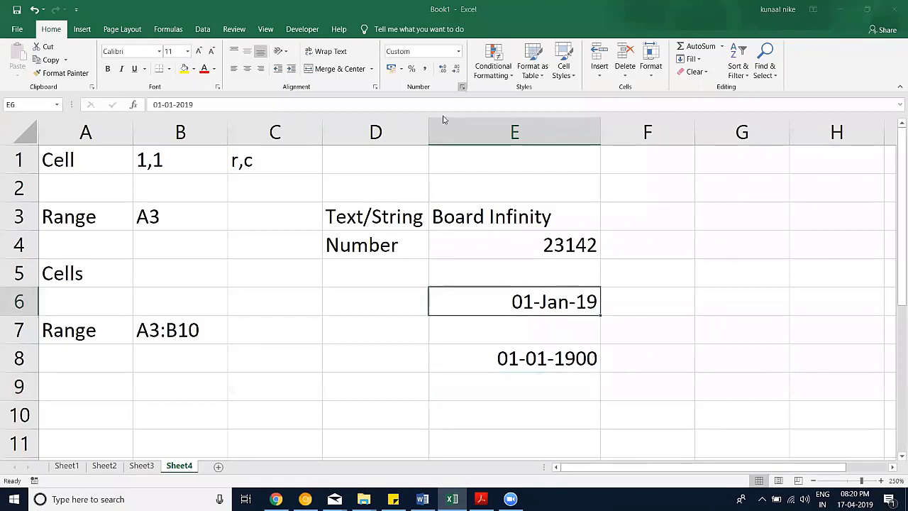
pyautogui.click(125, 176)
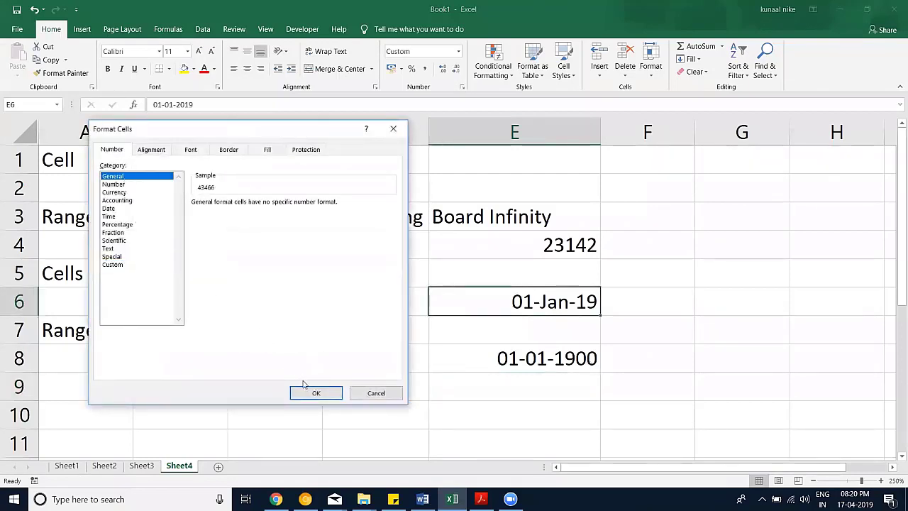
pyautogui.click(128, 183)
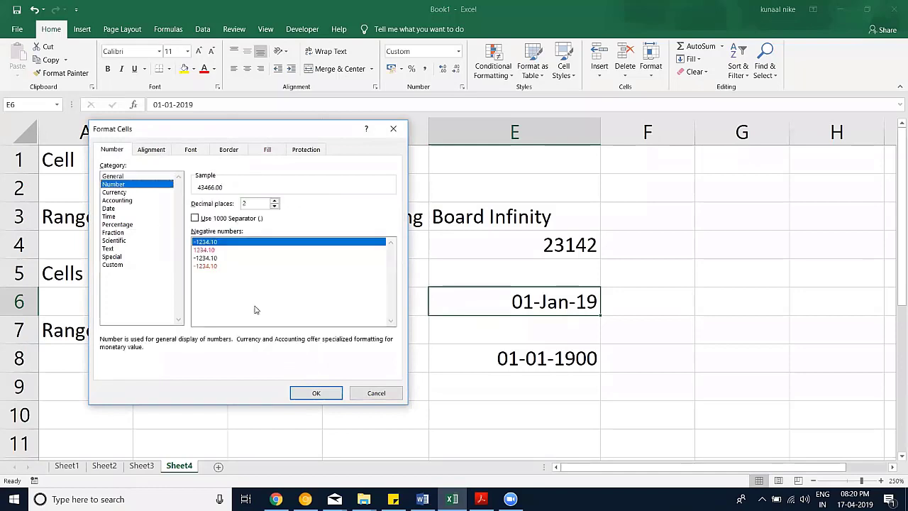
pyautogui.press('Up')
pyautogui.click(317, 392)
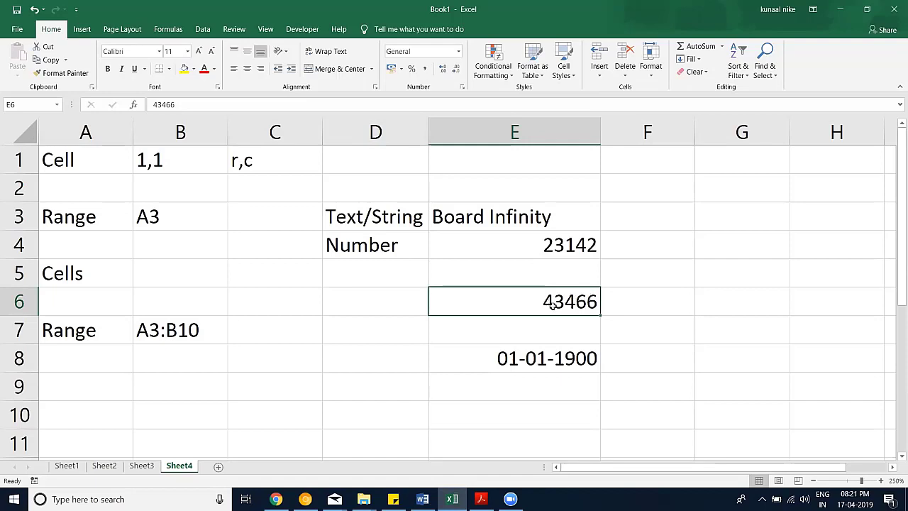
# - Apply US dollar Accounting format to E6 with no decimal places
pyautogui.click(401, 69)
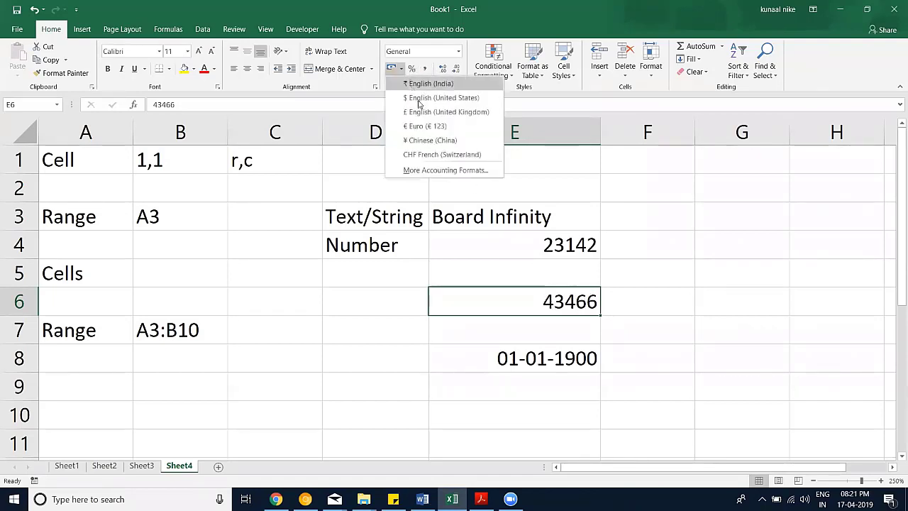
pyautogui.click(439, 97)
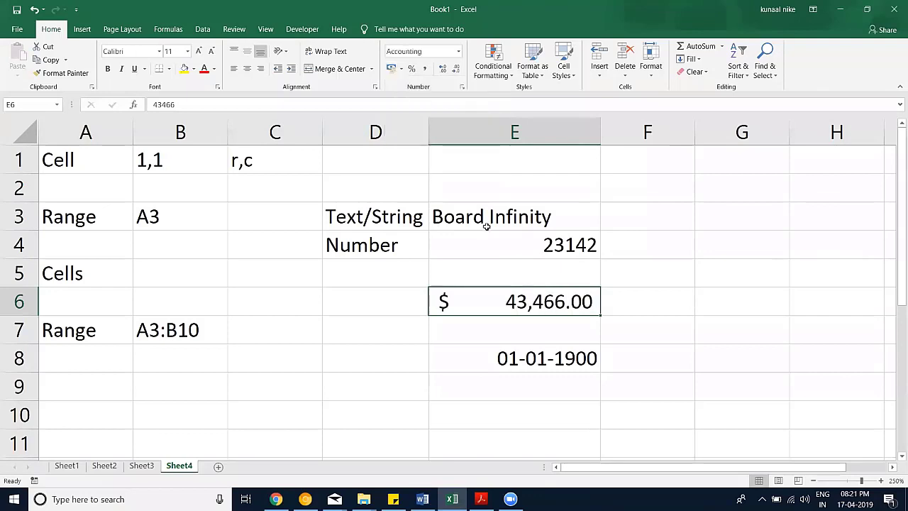
pyautogui.click(456, 69)
pyautogui.click(456, 69)
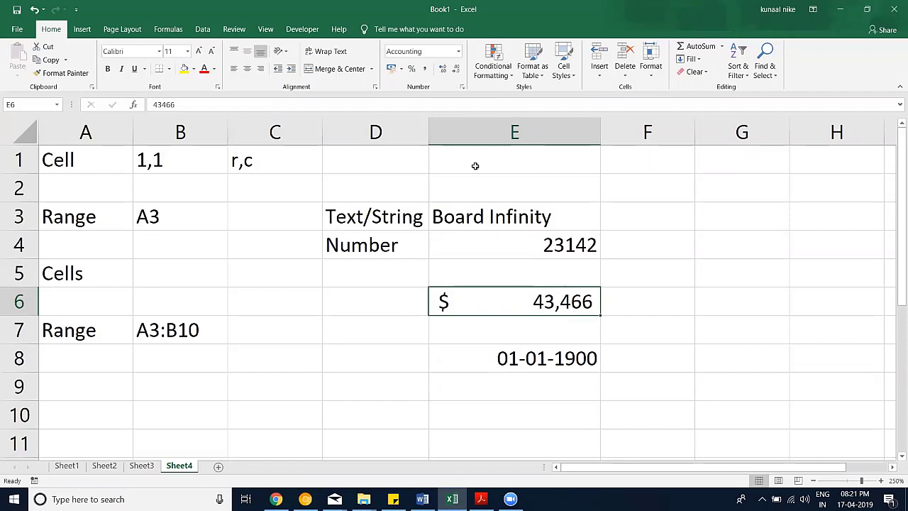
# - Reformat E6 as a Date so it shows 01-01-2019
pyautogui.click(462, 86)
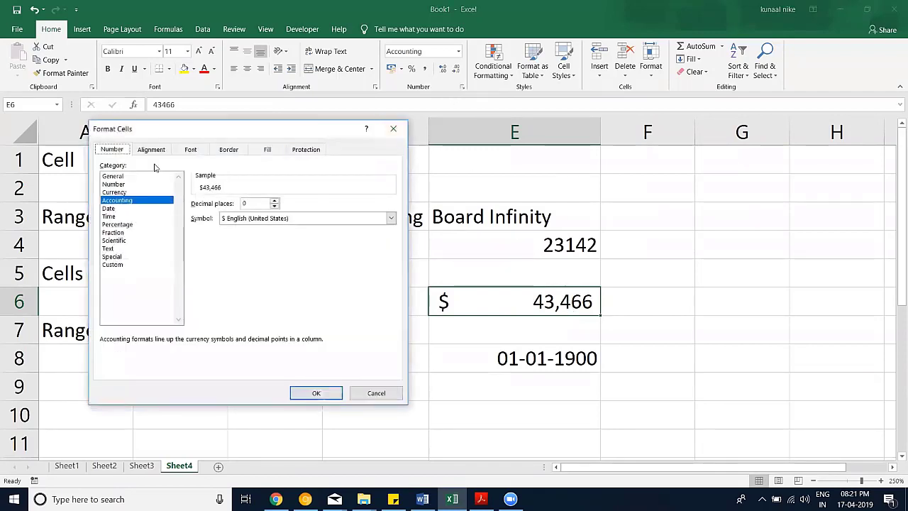
pyautogui.click(109, 208)
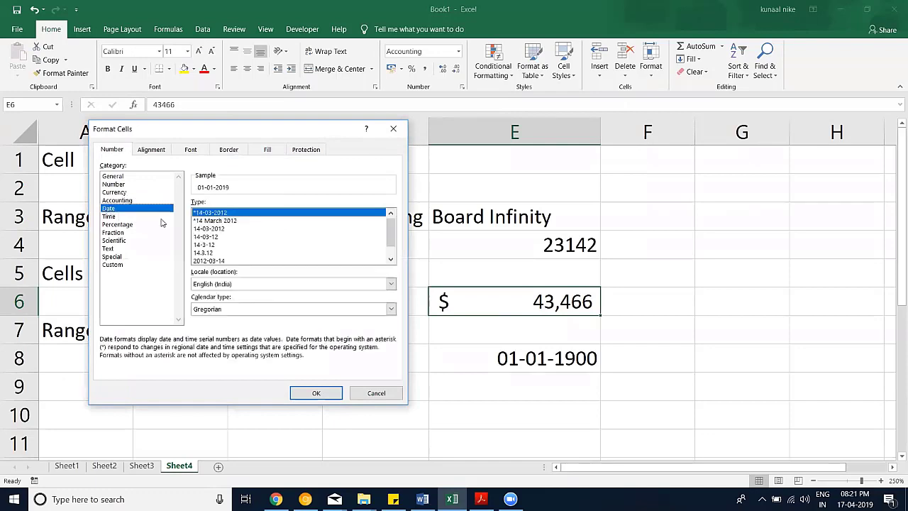
pyautogui.click(319, 396)
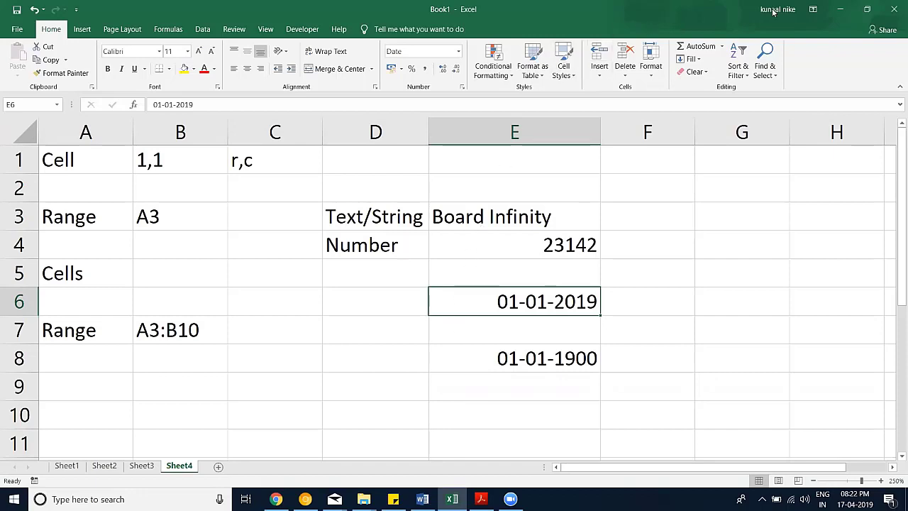
pyautogui.click(293, 232)
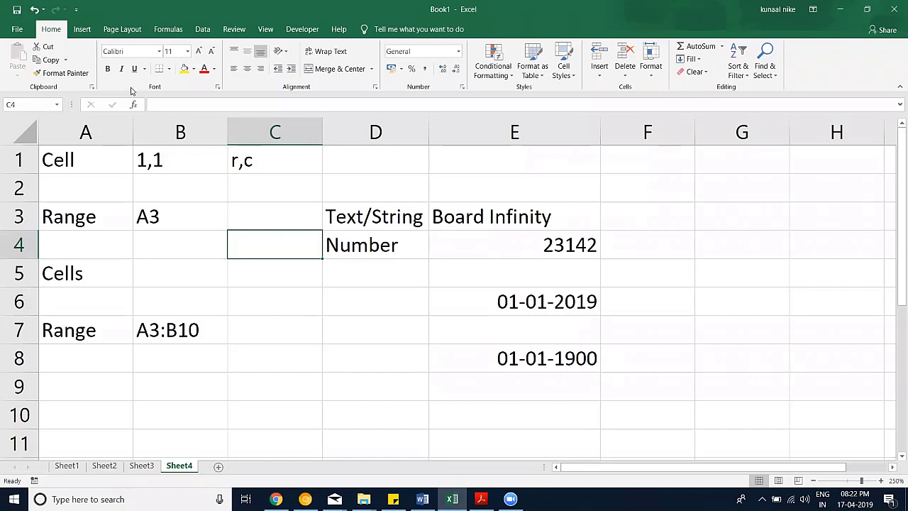
pyautogui.doubleClick(155, 164)
pyautogui.click(146, 163)
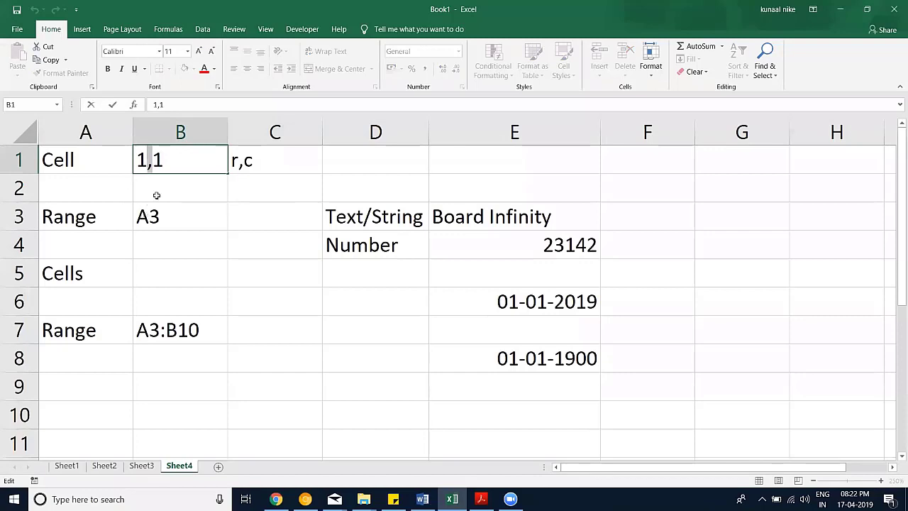
pyautogui.write('.')
pyautogui.press('Return')
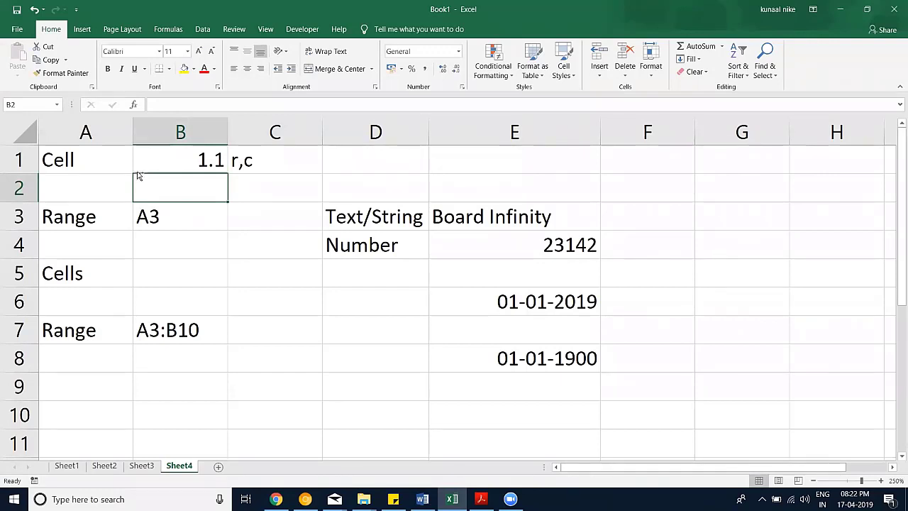
pyautogui.hotkey('ctrl', 'z')
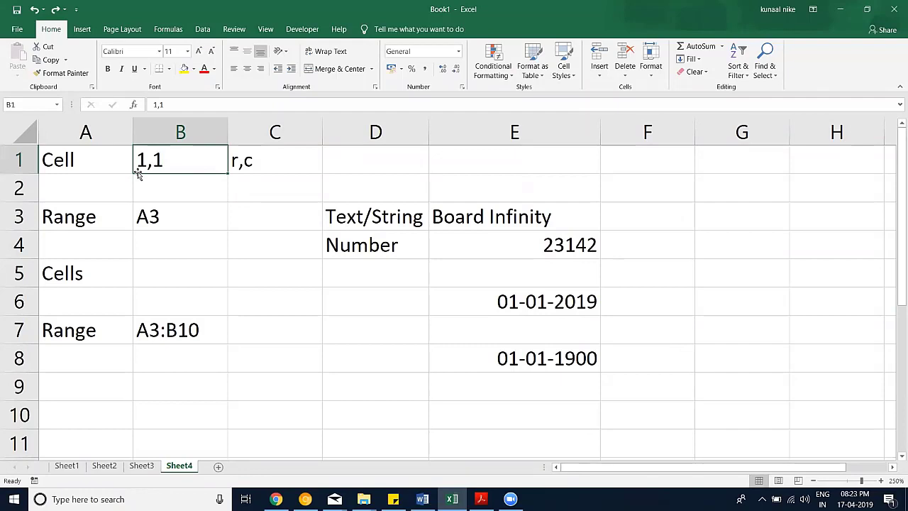
# - Format E4 as Number with 0 decimals and a thousands separator, showing 23,142
pyautogui.click(521, 239)
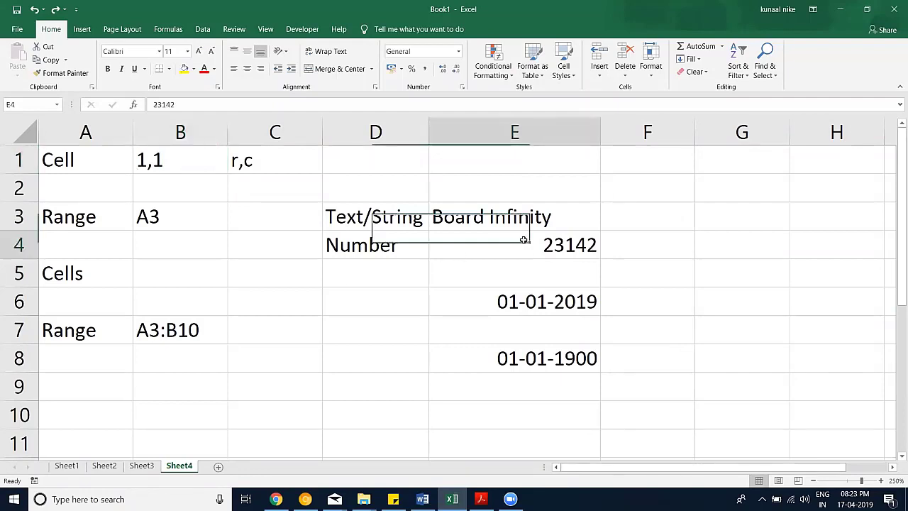
pyautogui.click(462, 87)
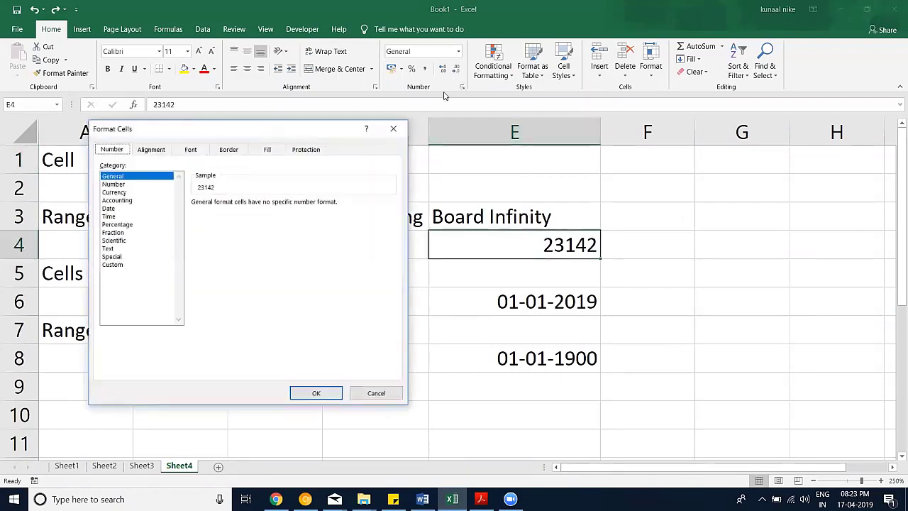
pyautogui.click(115, 184)
pyautogui.click(275, 207)
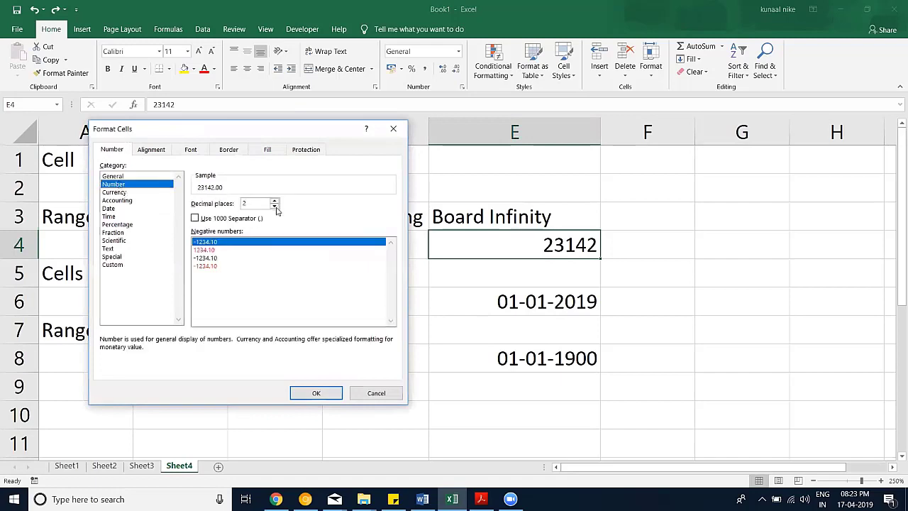
pyautogui.click(274, 207)
pyautogui.click(195, 218)
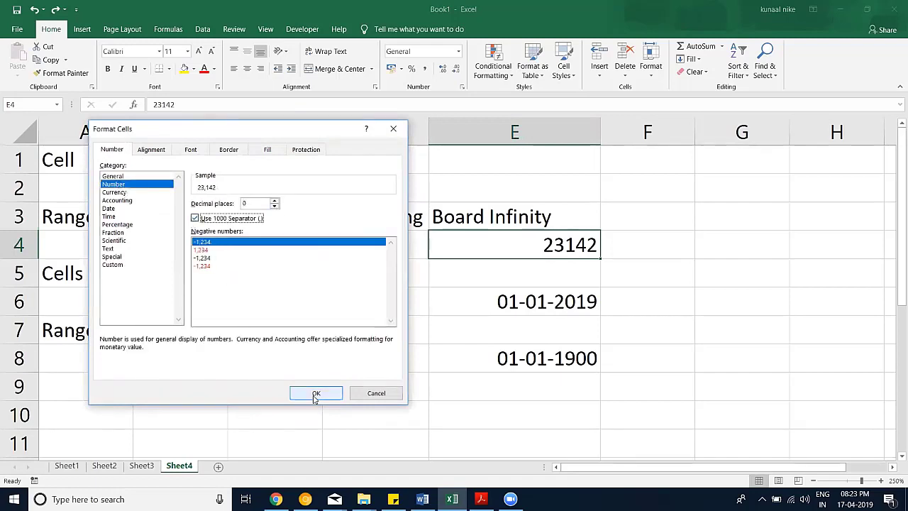
pyautogui.click(112, 264)
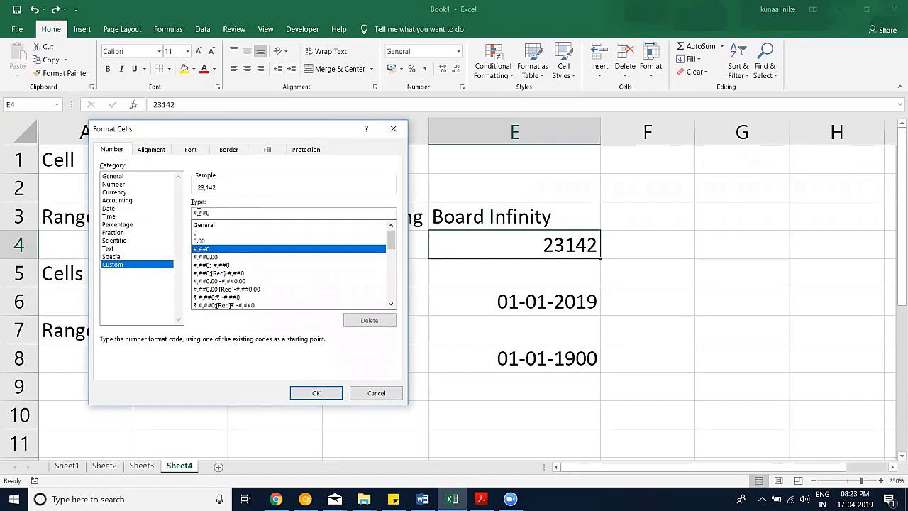
pyautogui.click(318, 392)
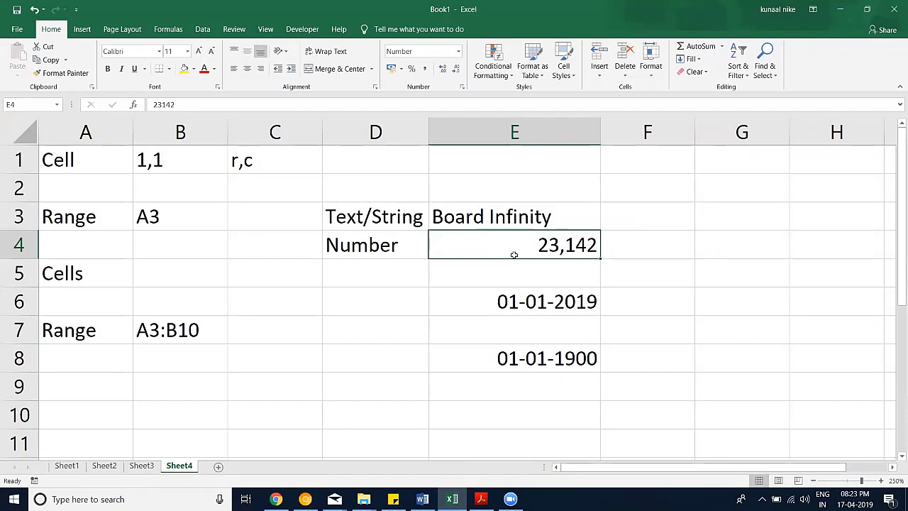
pyautogui.click(183, 152)
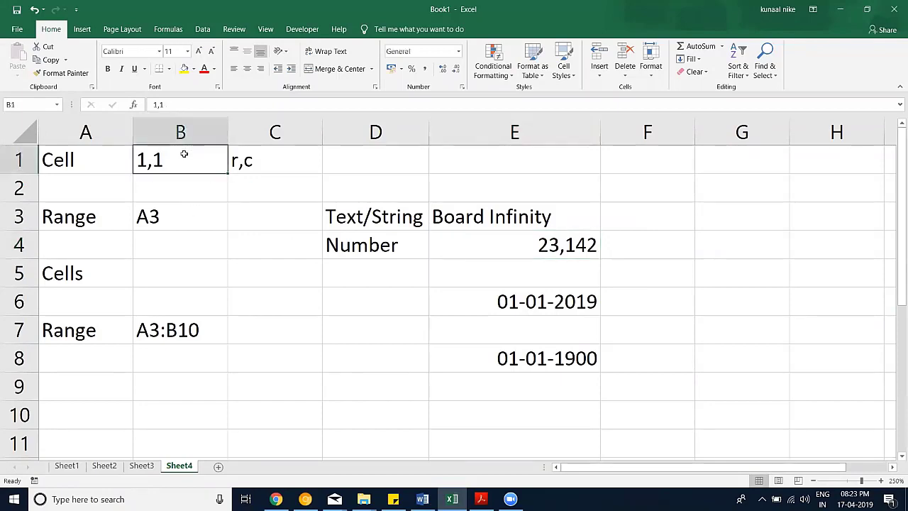
pyautogui.hotkey('ctrl', '1')
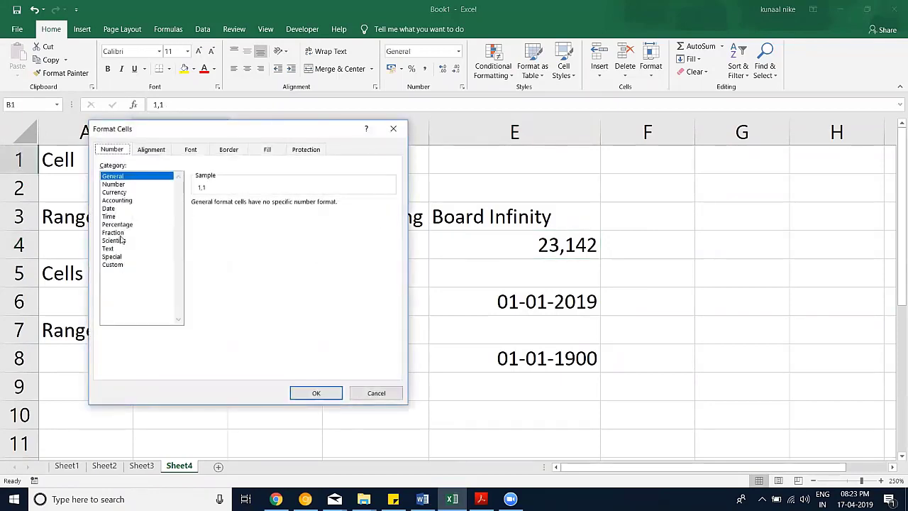
pyautogui.click(113, 185)
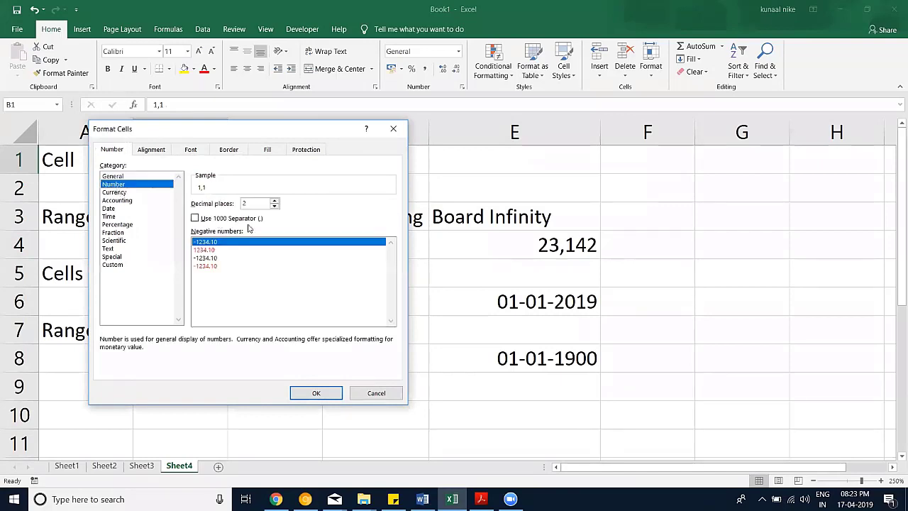
pyautogui.click(273, 201)
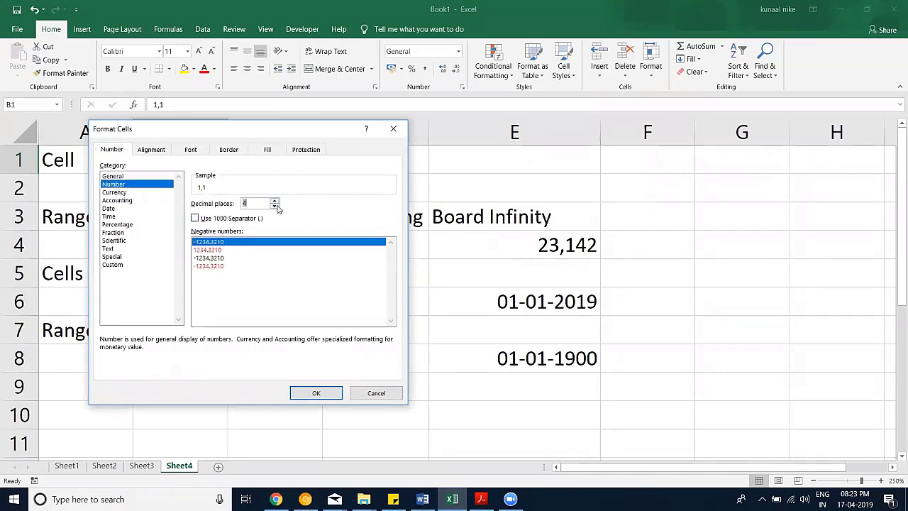
pyautogui.click(274, 207)
pyautogui.click(120, 209)
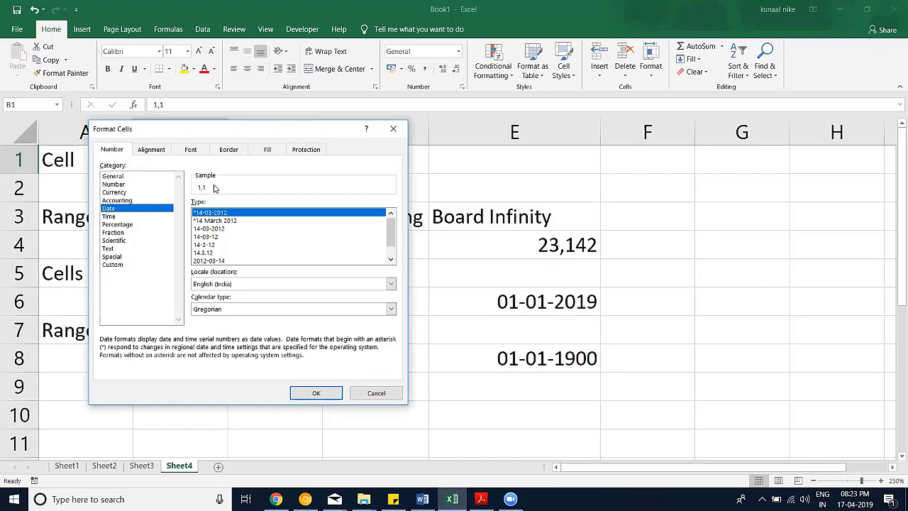
pyautogui.click(376, 392)
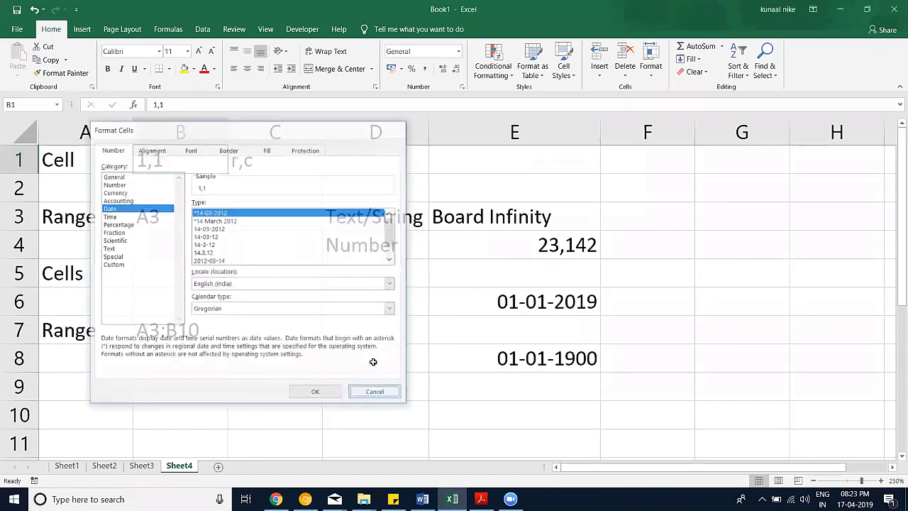
pyautogui.click(271, 282)
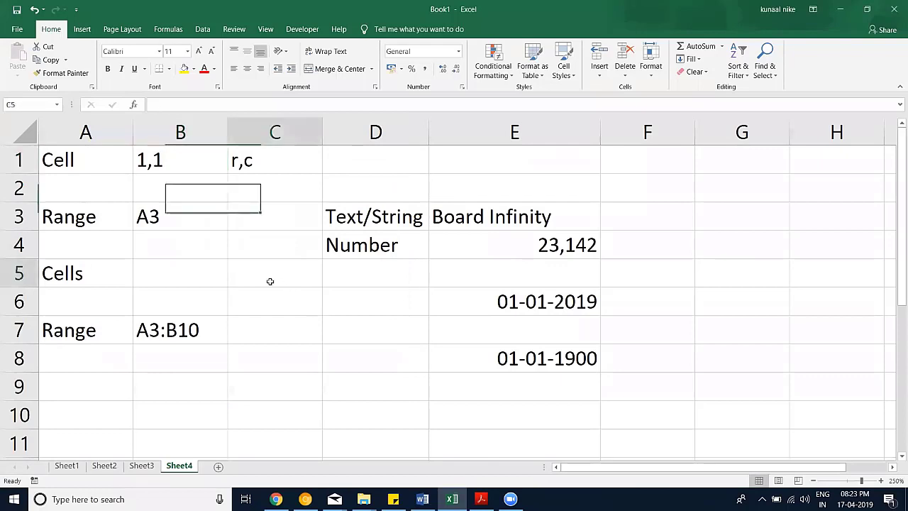
pyautogui.click(483, 303)
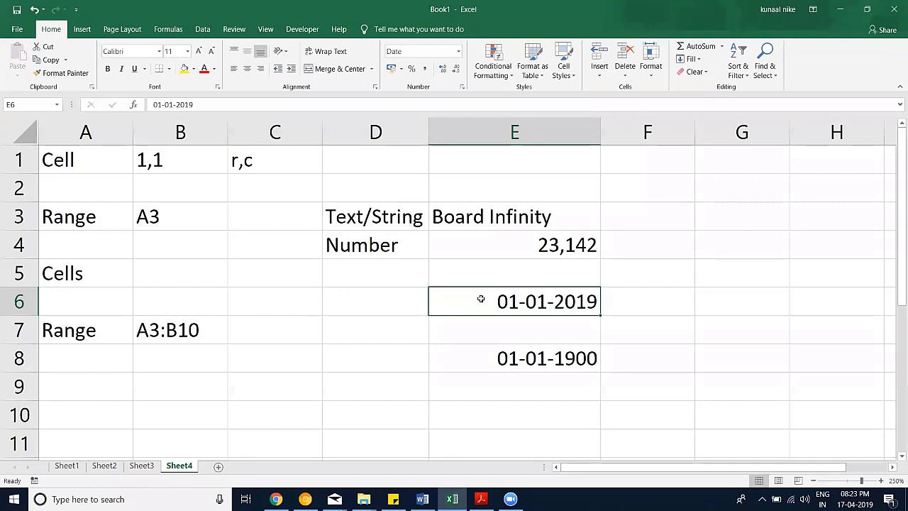
pyautogui.click(153, 104)
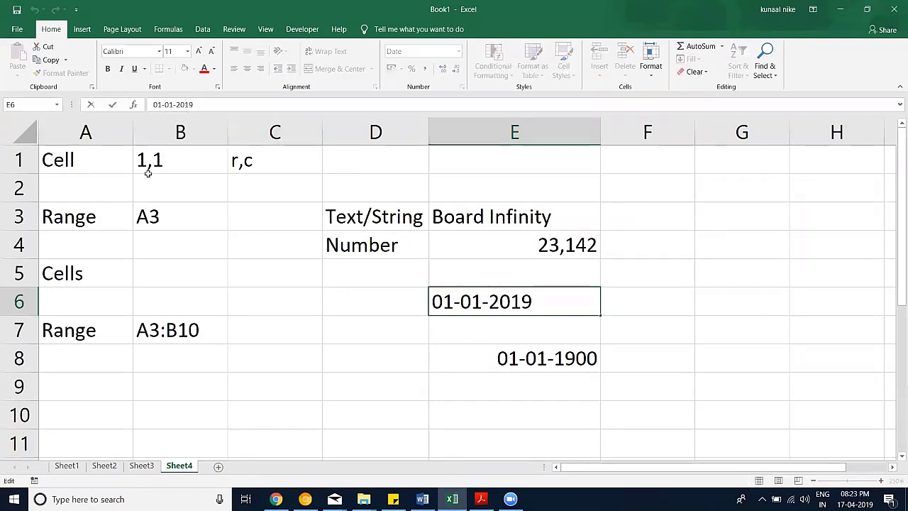
pyautogui.write("'")
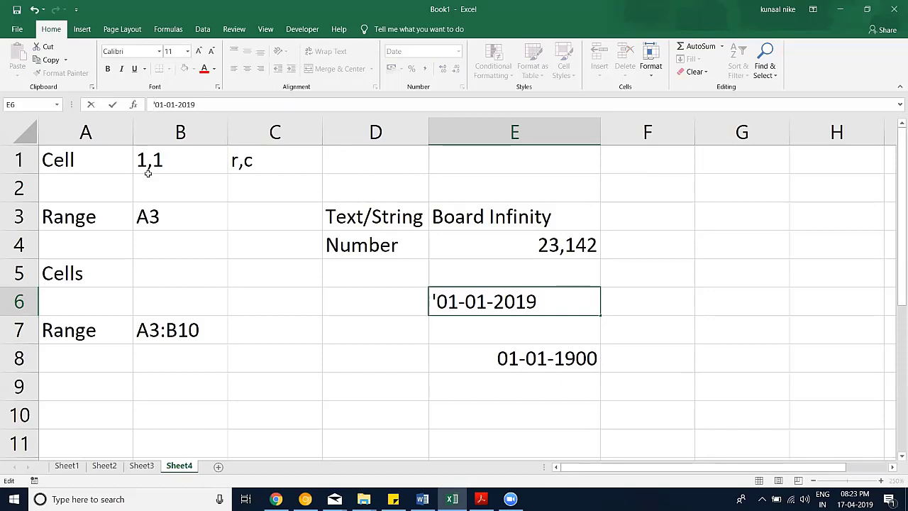
pyautogui.press('Return')
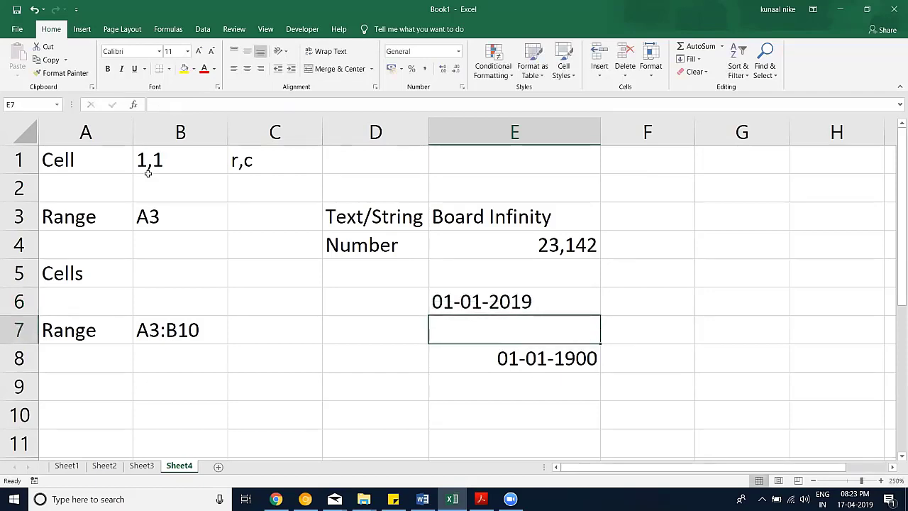
pyautogui.click(531, 300)
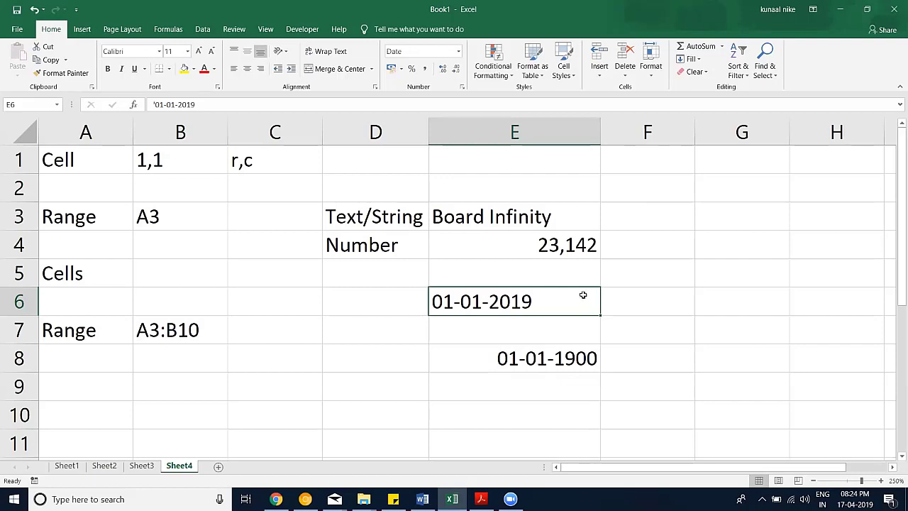
pyautogui.hotkey('ctrl', 'z')
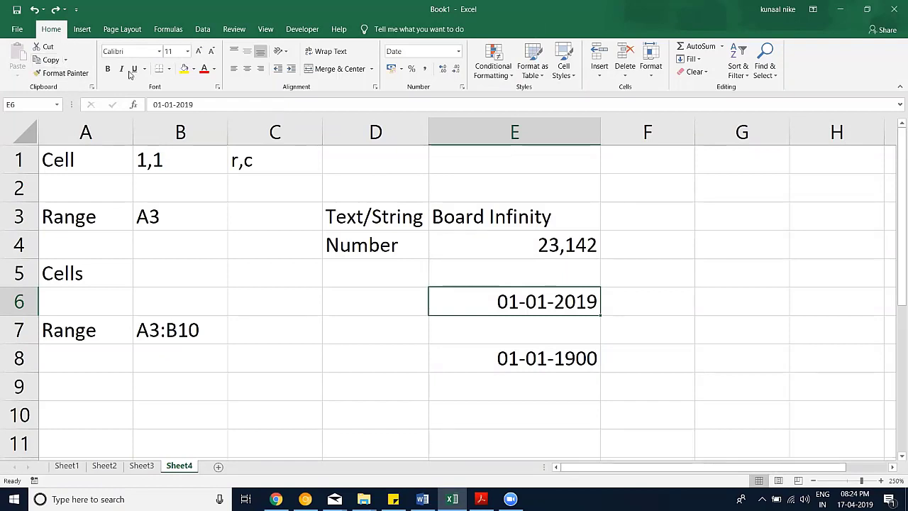
# - Pick up E6's formatting with Format Painter and copy cell E6
pyautogui.click(63, 73)
pyautogui.click(41, 61)
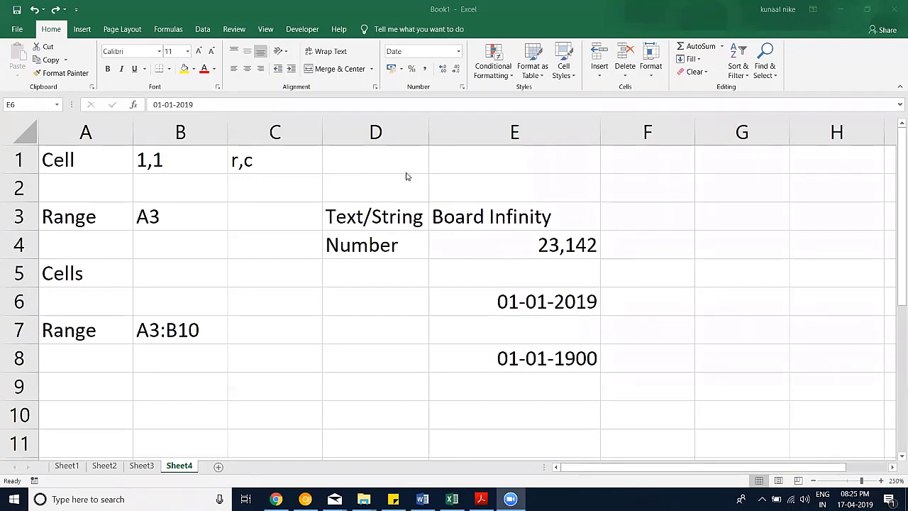
pyautogui.click(284, 117)
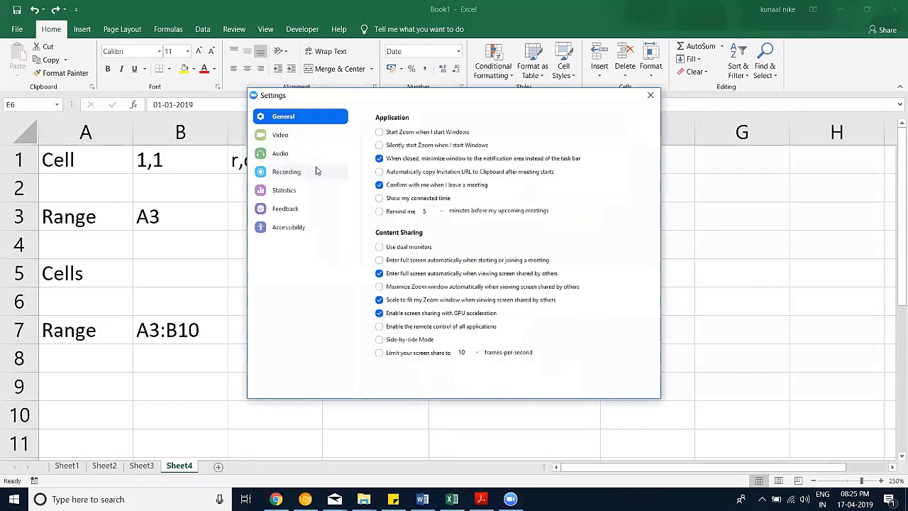
pyautogui.click(656, 97)
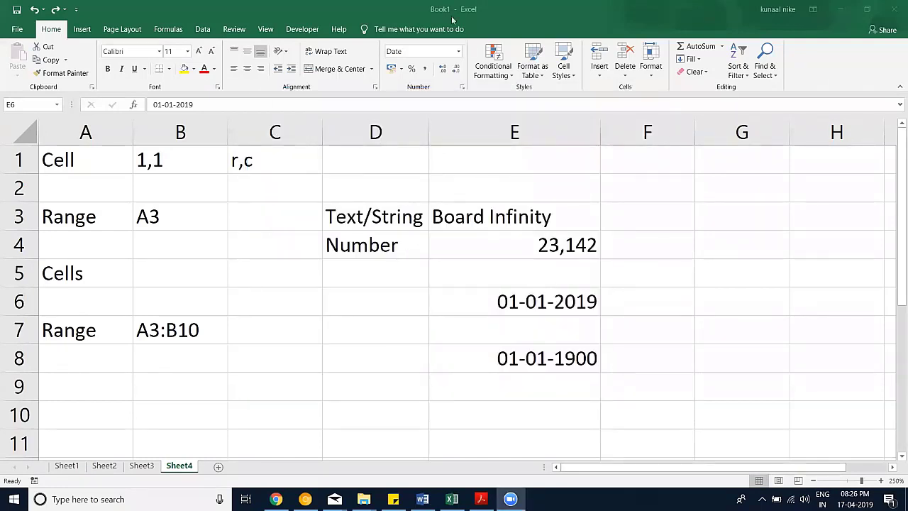
# - Return to Excel, look over the Fill options, then show the Insert ribbon
pyautogui.click(593, 14)
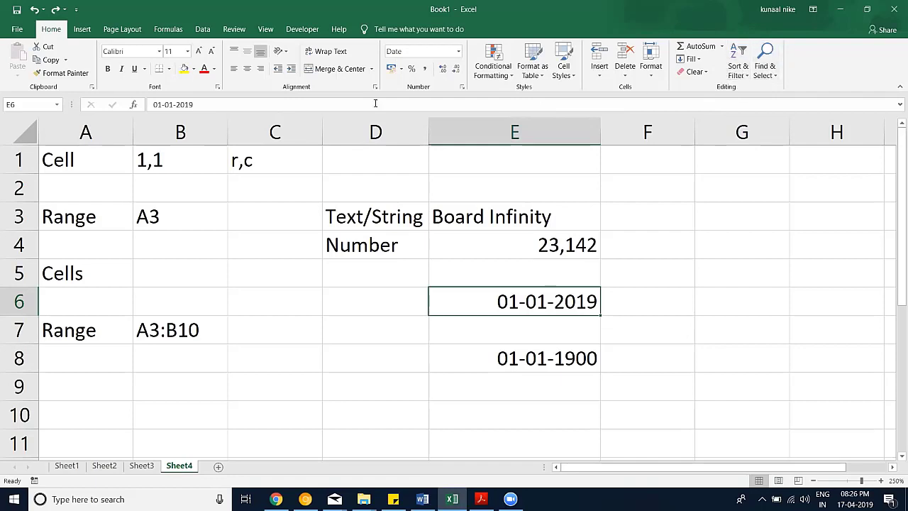
pyautogui.click(700, 61)
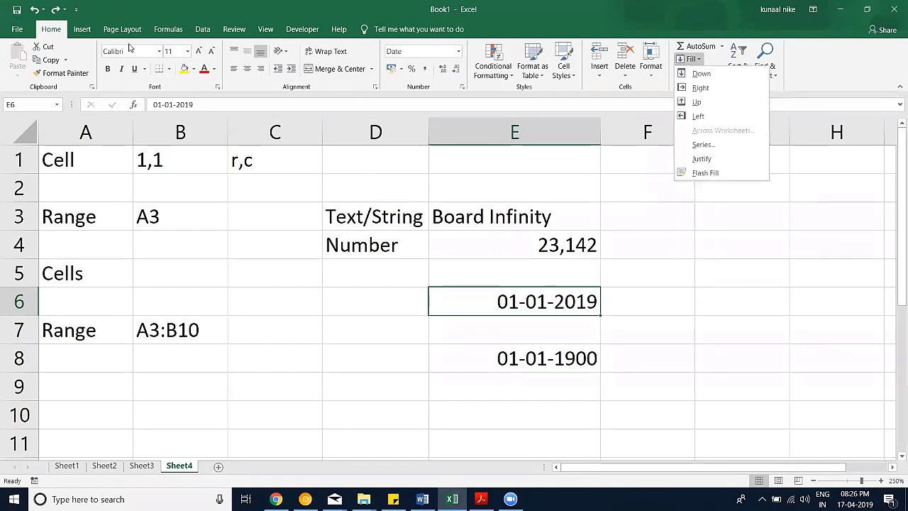
pyautogui.click(88, 33)
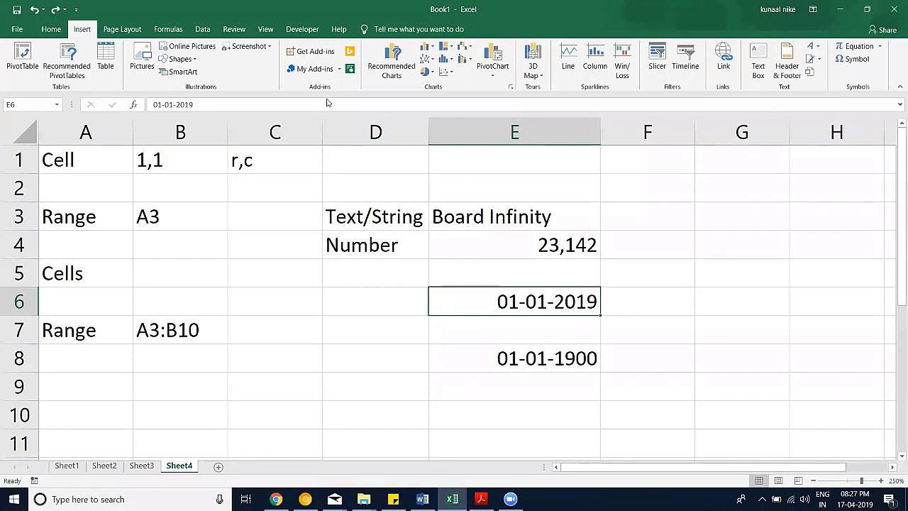
# - Browse the Page Layout and Formulas ribbons, ending on the Data ribbon
pyautogui.click(120, 29)
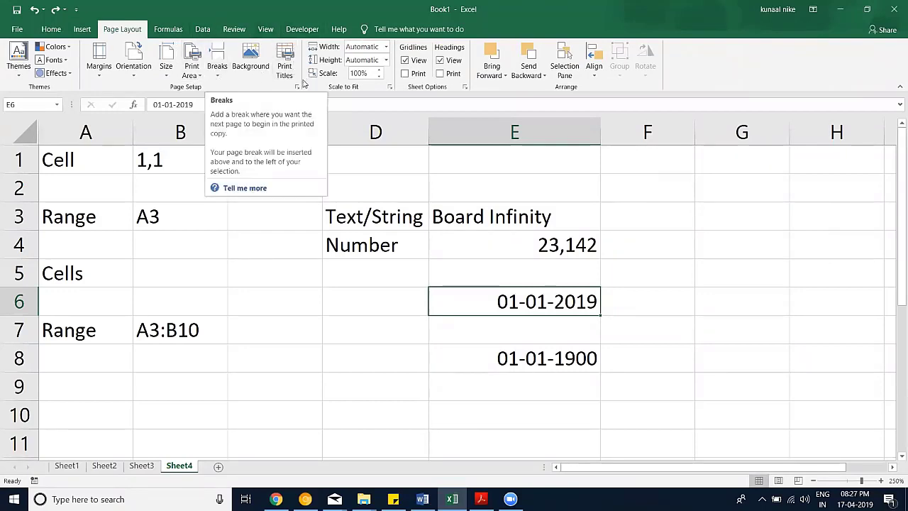
pyautogui.click(174, 36)
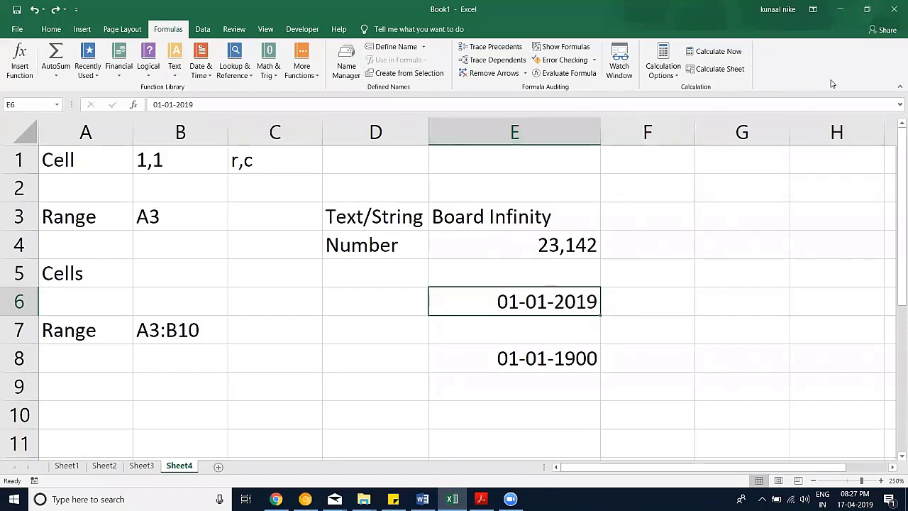
pyautogui.click(204, 32)
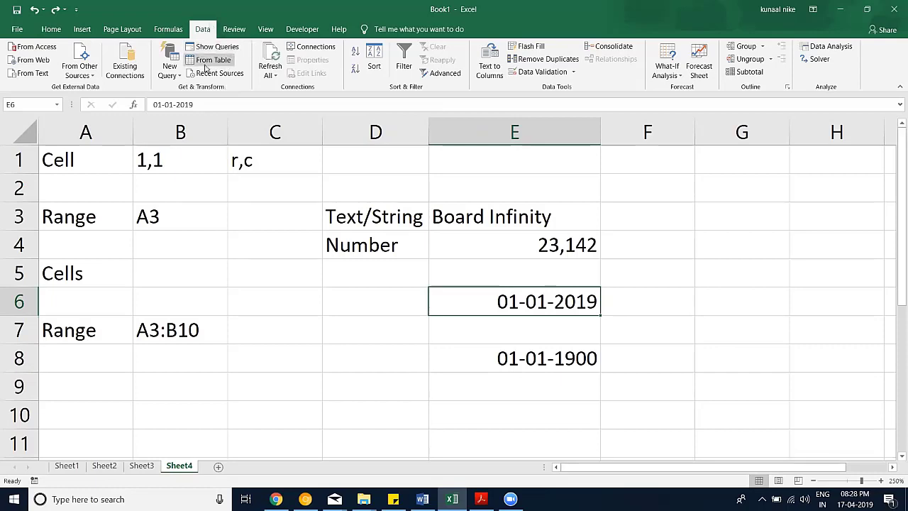
pyautogui.click(326, 47)
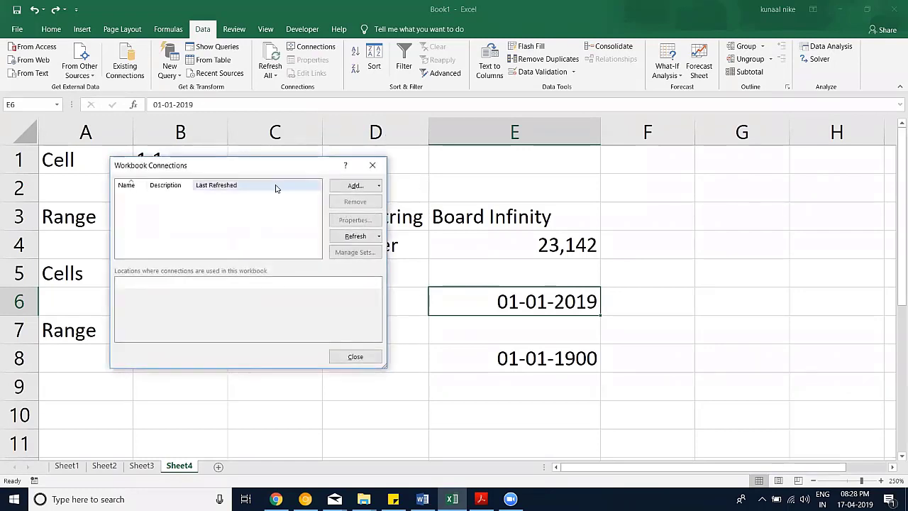
pyautogui.moveTo(264, 171); pyautogui.dragTo(387, 148)
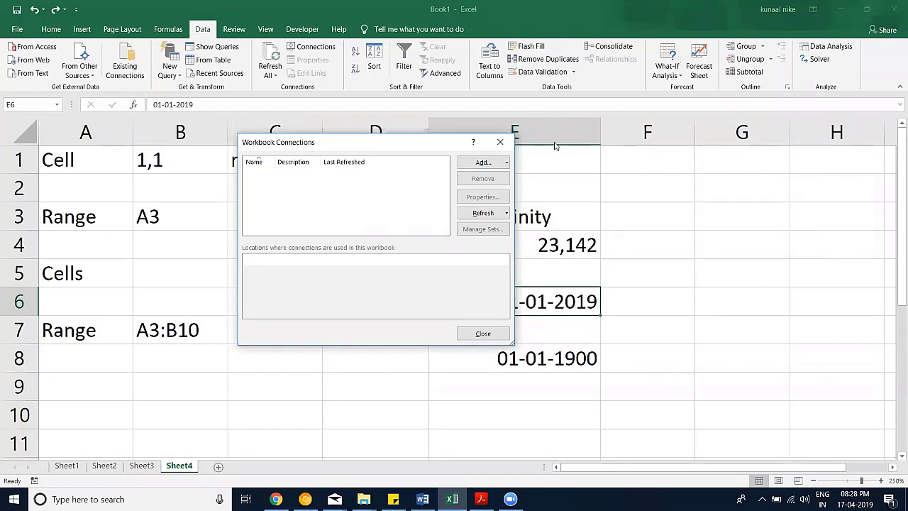
pyautogui.click(509, 139)
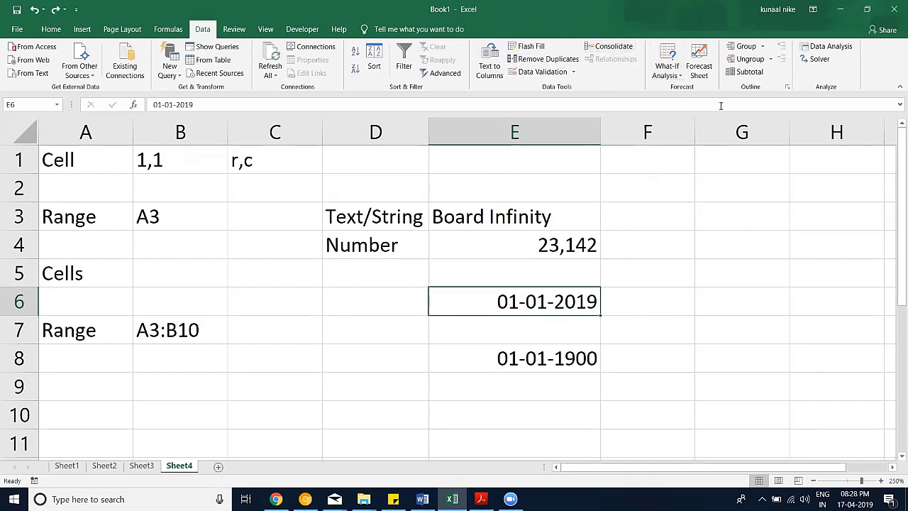
pyautogui.click(671, 74)
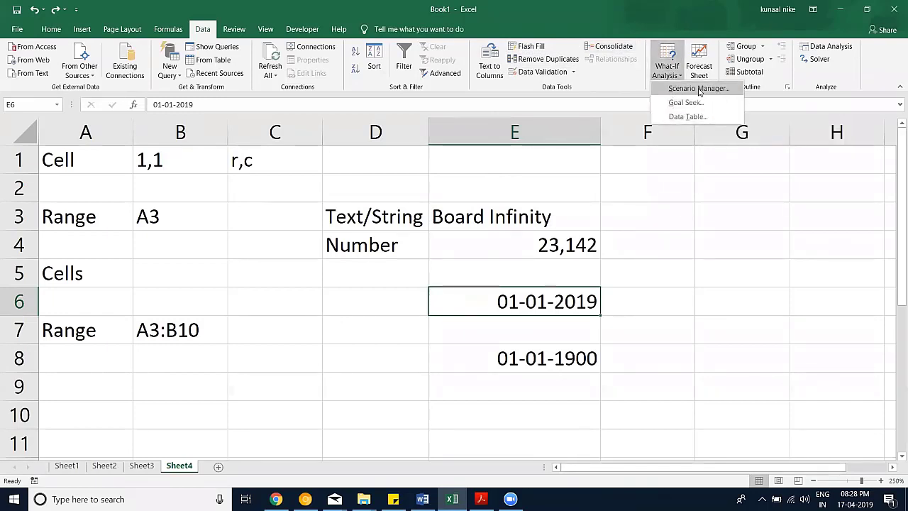
pyautogui.click(736, 10)
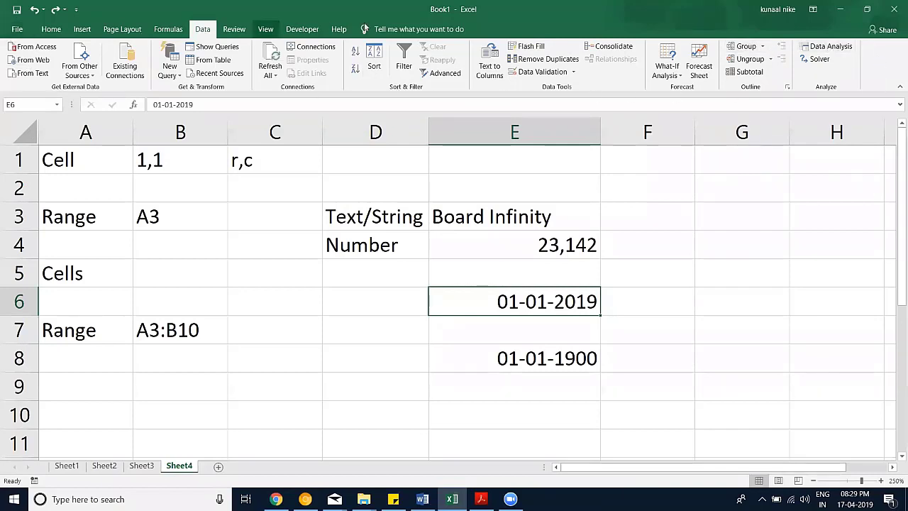
# - Cycle through the Home, Insert, Formulas, Data, Review and View ribbons
pyautogui.click(47, 31)
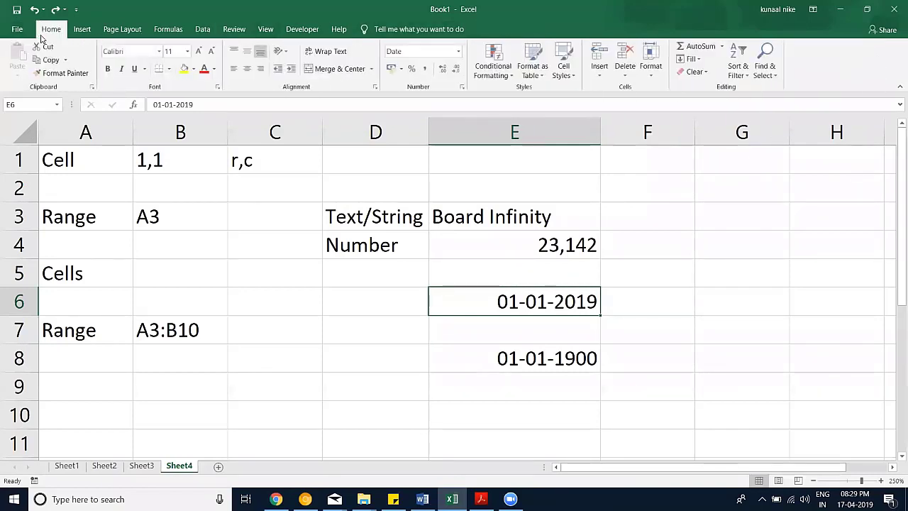
pyautogui.click(76, 33)
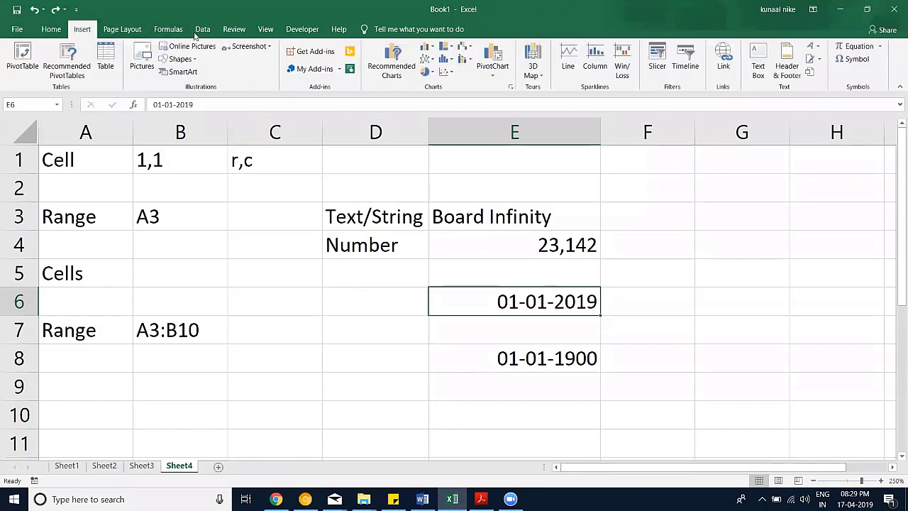
pyautogui.click(168, 29)
pyautogui.click(202, 29)
pyautogui.click(80, 32)
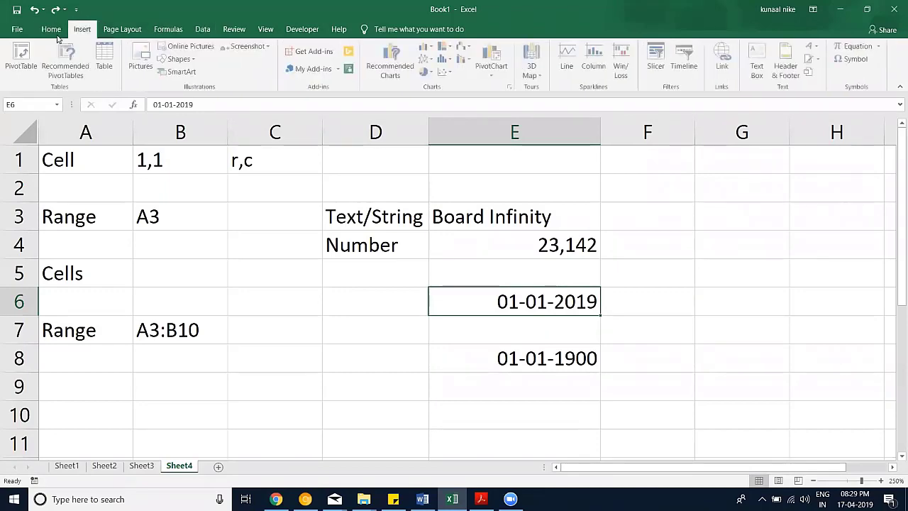
pyautogui.click(51, 29)
pyautogui.click(82, 30)
pyautogui.click(168, 29)
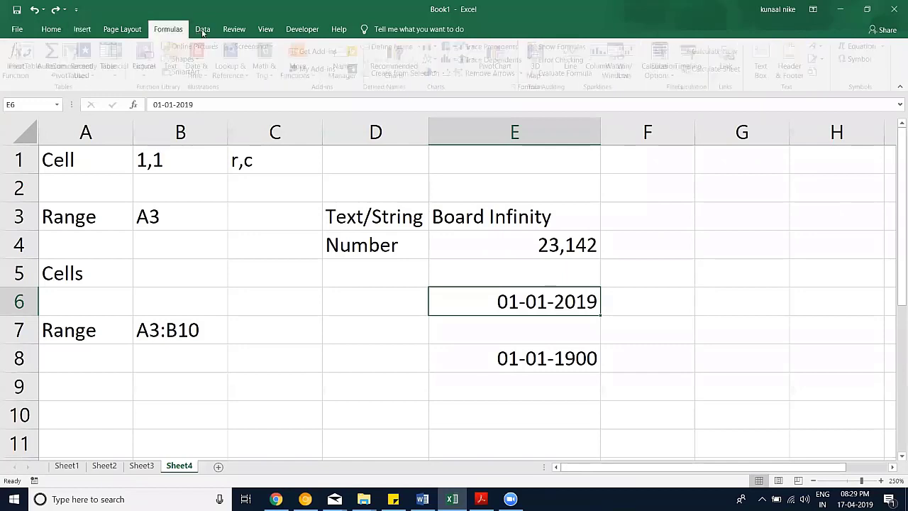
pyautogui.click(202, 30)
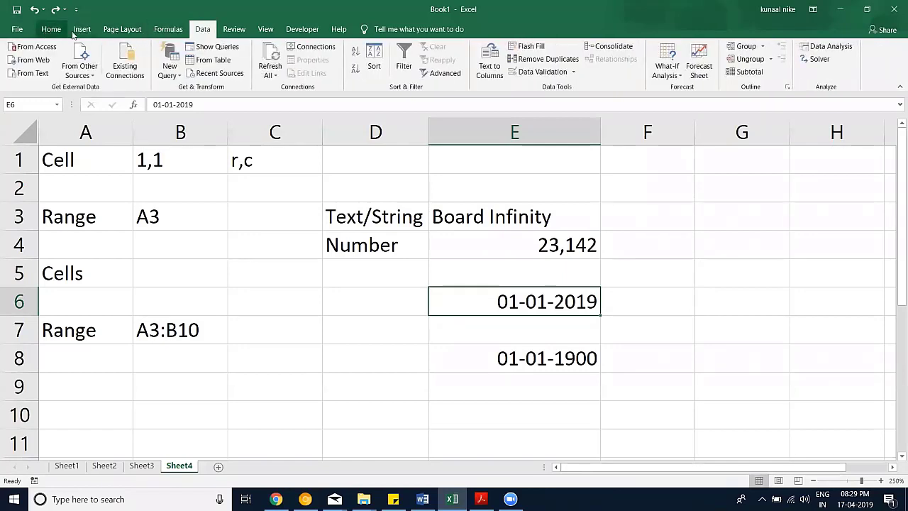
pyautogui.click(235, 30)
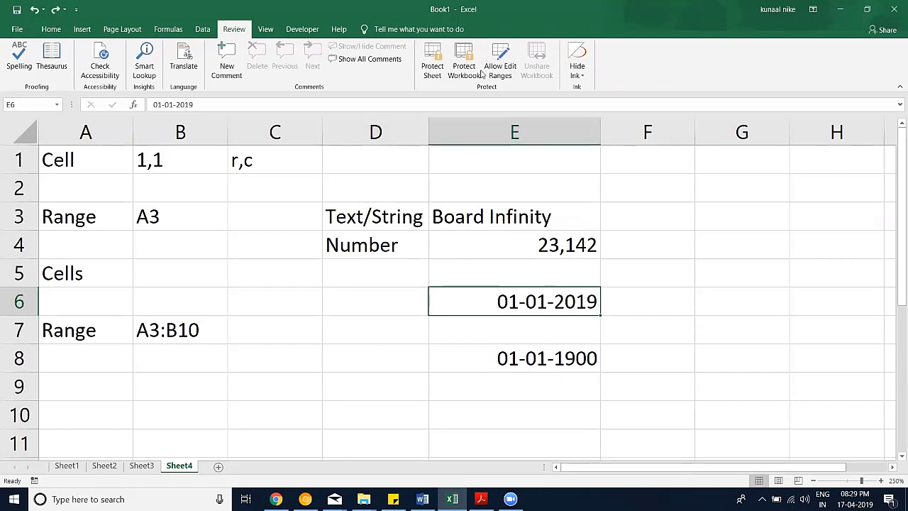
pyautogui.click(270, 33)
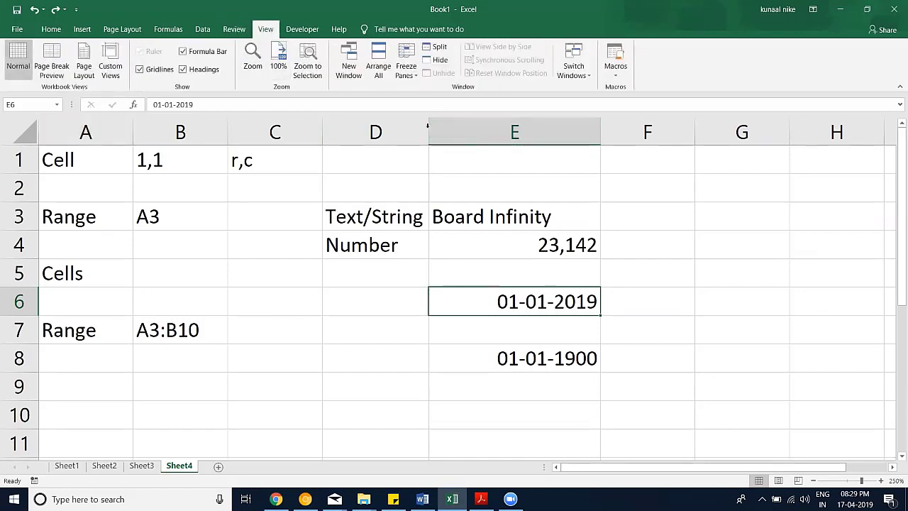
# - Preview the Freeze Panes and Macros options, then show the Developer ribbon
pyautogui.click(406, 71)
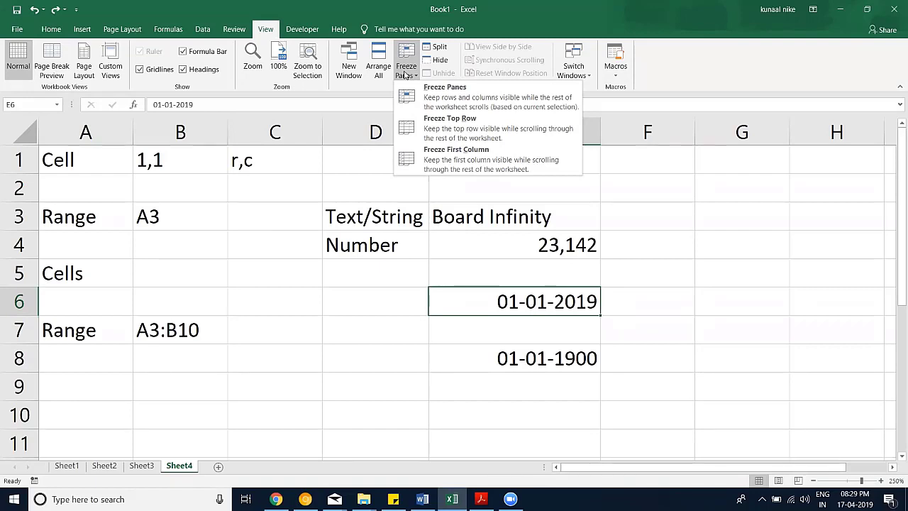
pyautogui.click(406, 74)
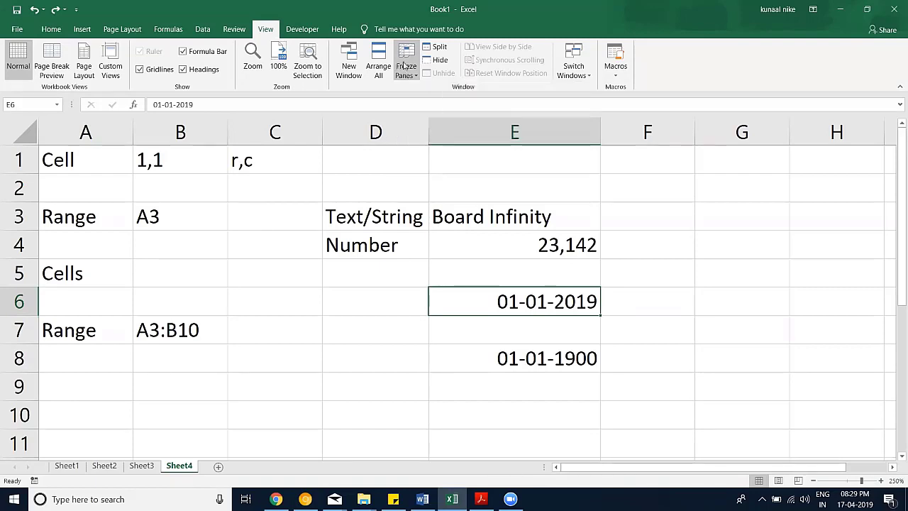
pyautogui.click(621, 72)
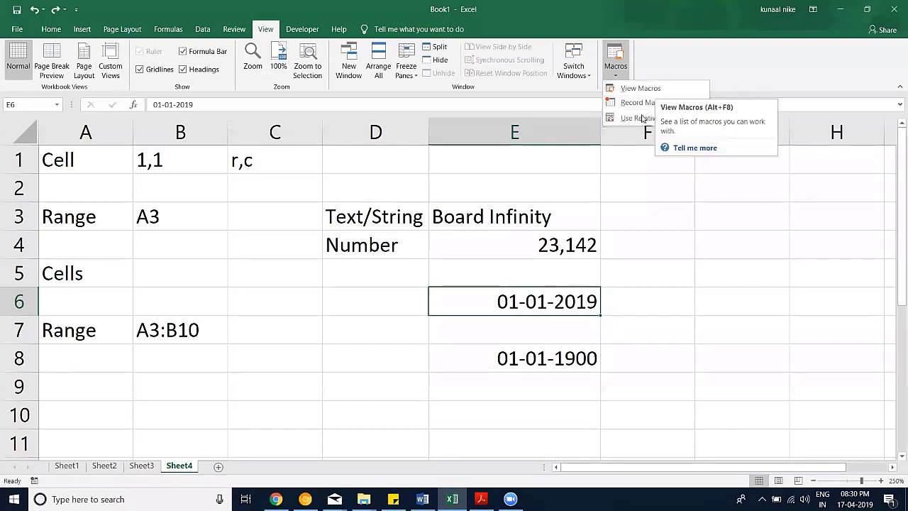
pyautogui.click(678, 55)
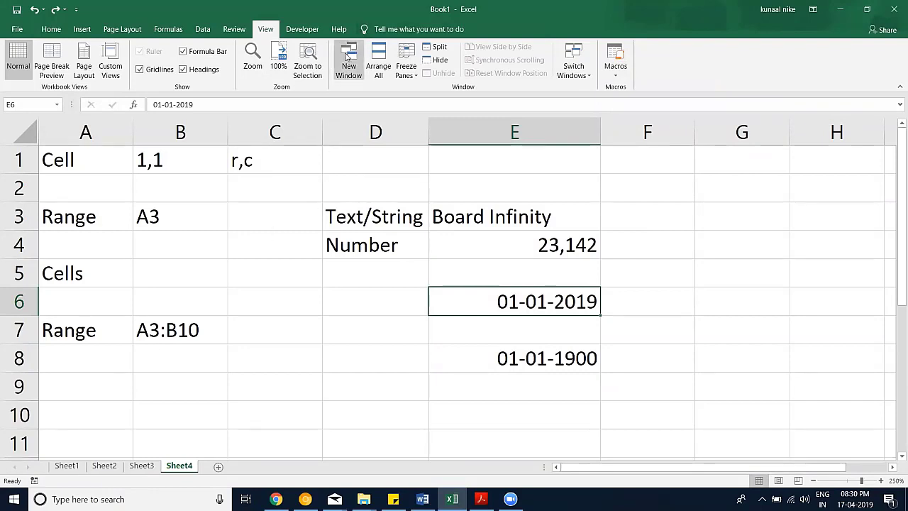
pyautogui.click(301, 30)
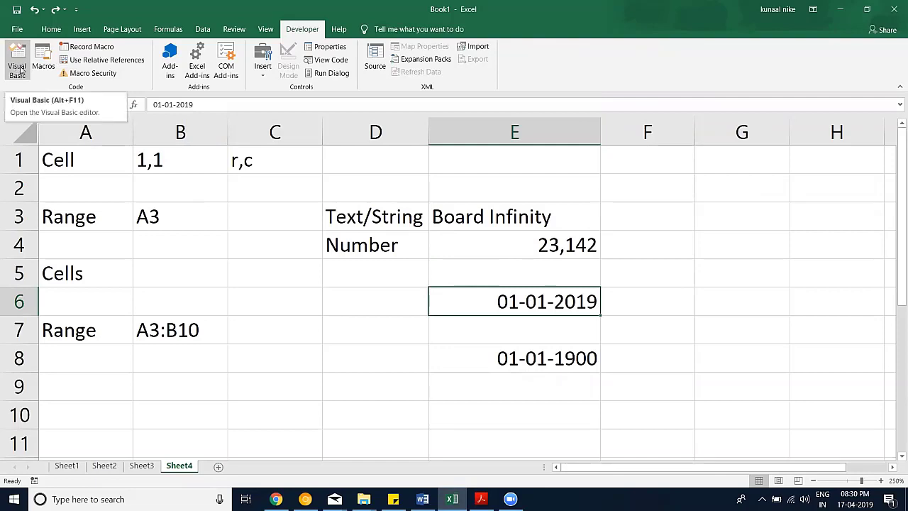
# - Open the Visual Basic editor and add a maximized Module1 to the workbook's project
pyautogui.click(20, 68)
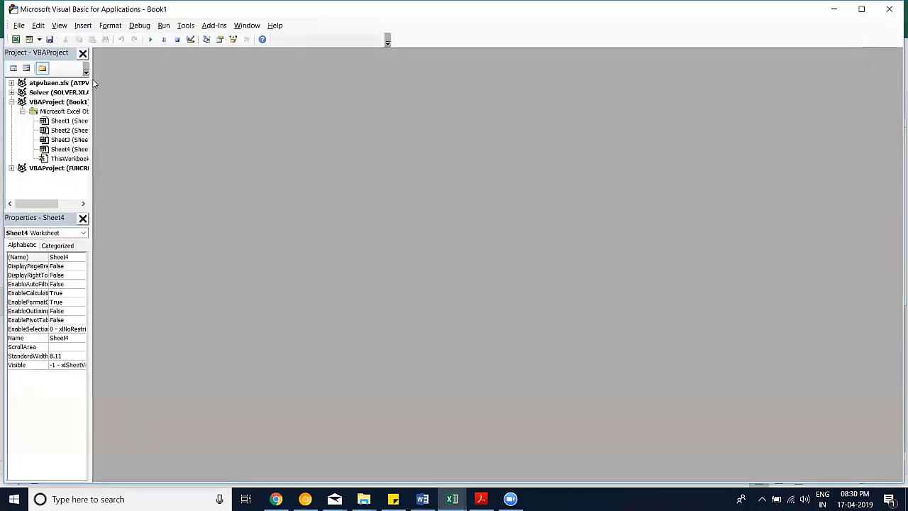
pyautogui.moveTo(90, 79); pyautogui.dragTo(158, 85)
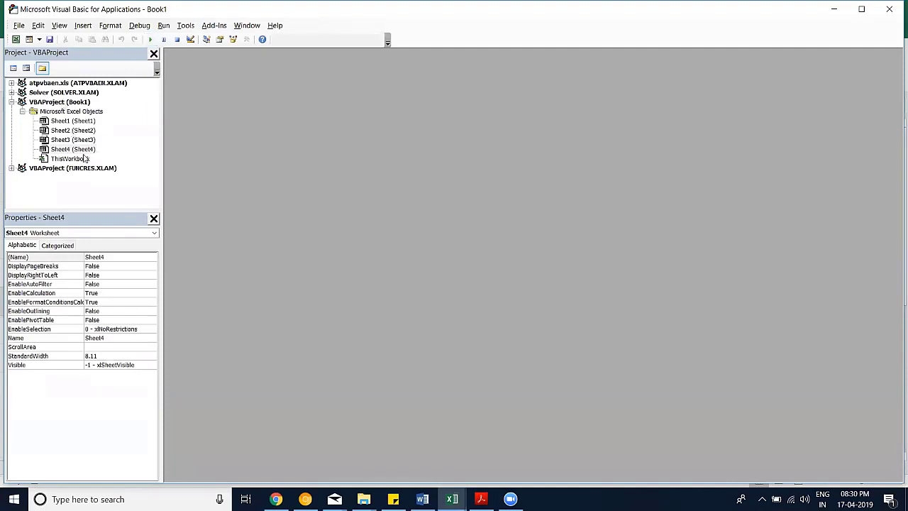
pyautogui.rightClick(67, 132)
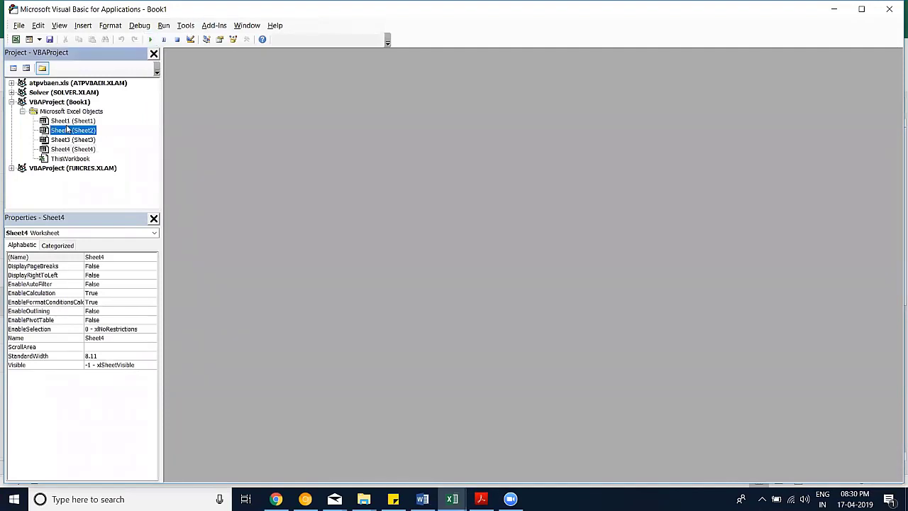
pyautogui.moveTo(139, 185)
pyautogui.click(203, 199)
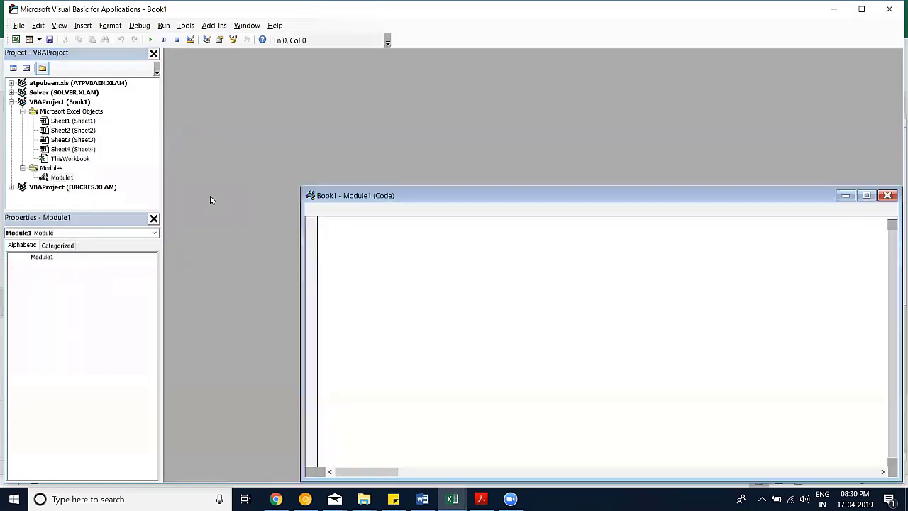
pyautogui.moveTo(374, 197); pyautogui.dragTo(241, 54)
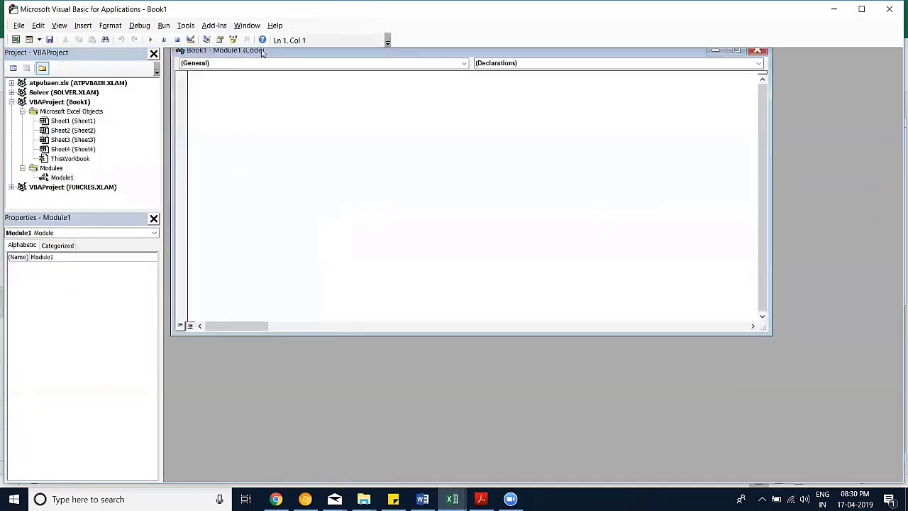
pyautogui.doubleClick(263, 49)
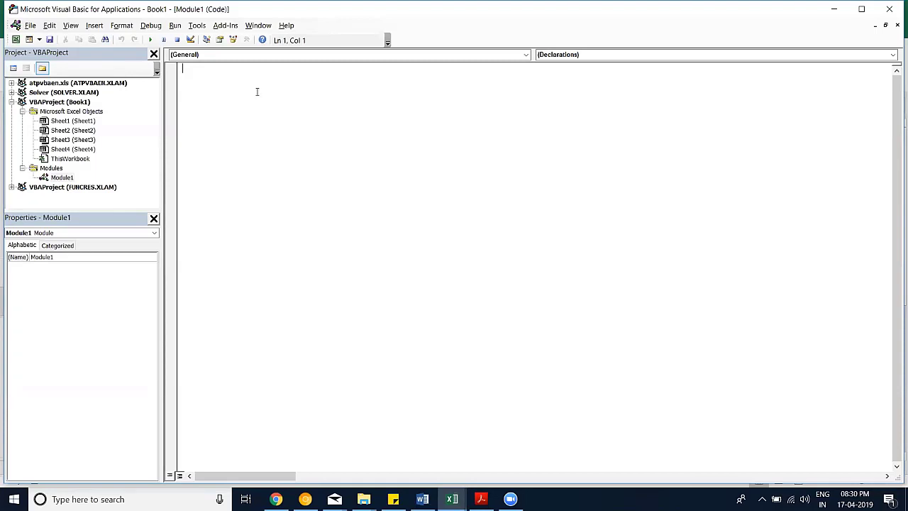
# - Write Function mysum(x, y) with mysum = x + y in Module1, then return to the workbook
pyautogui.write('s')
pyautogui.write('ub mysum()')
pyautogui.press('Return')
pyautogui.press('Return')
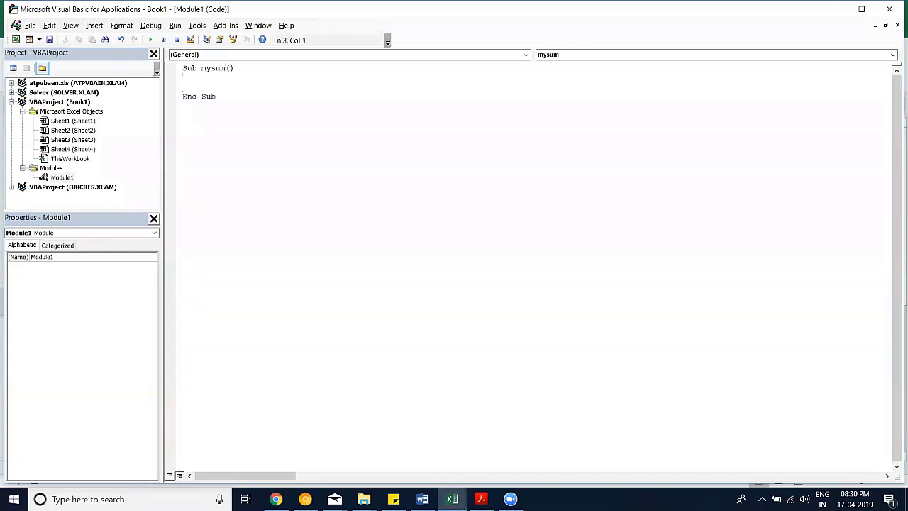
pyautogui.press('Return')
pyautogui.write('y')
pyautogui.press('Down')
pyautogui.write('mysum ')
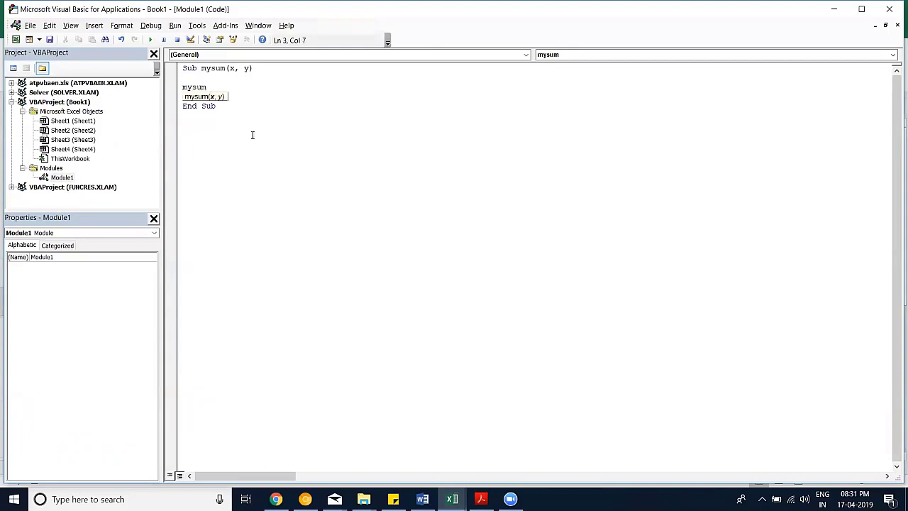
pyautogui.write('= x+y')
pyautogui.click(404, 169)
pyautogui.doubleClick(192, 69)
pyautogui.write('function')
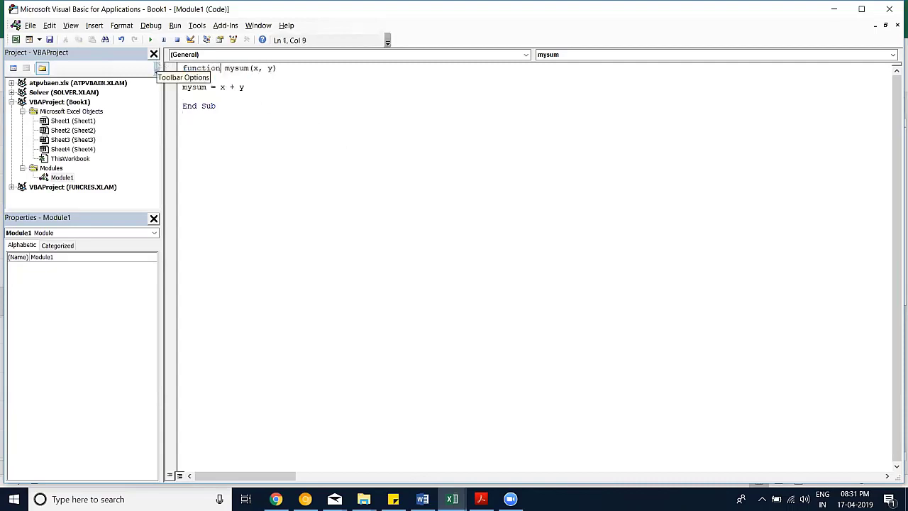
pyautogui.click(223, 132)
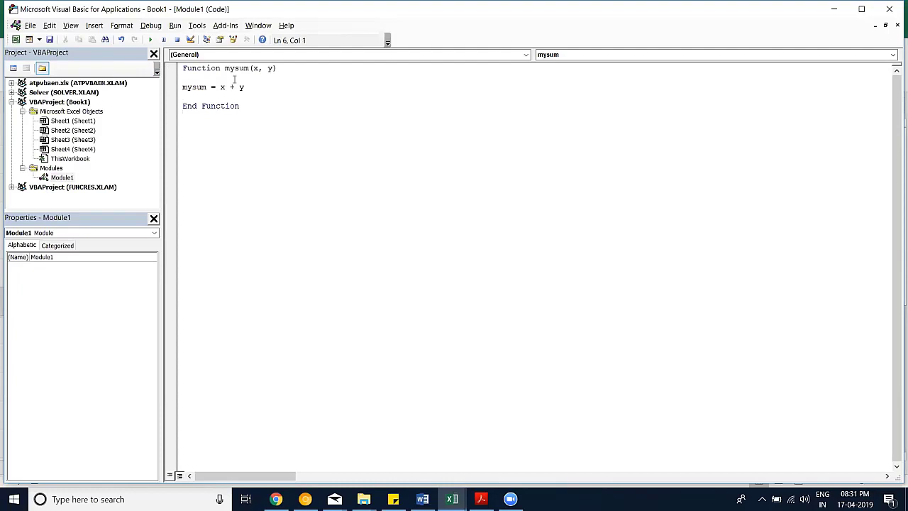
pyautogui.click(835, 9)
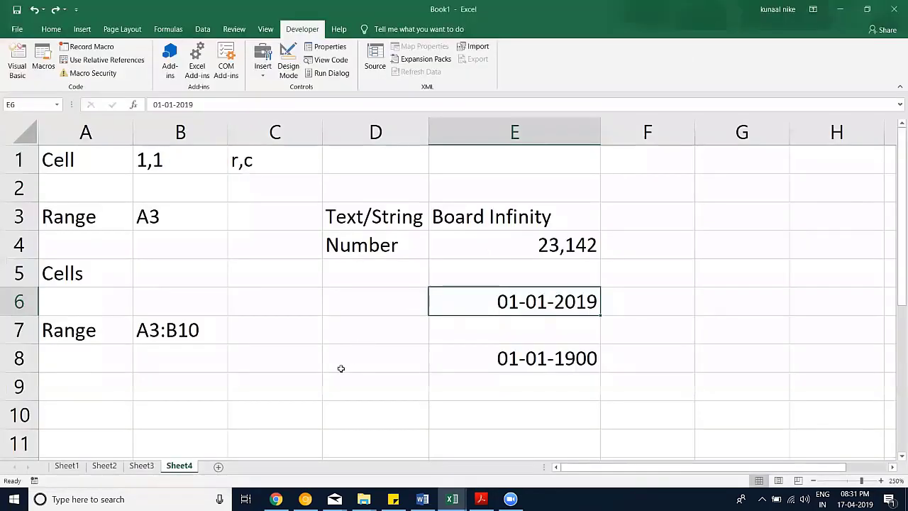
# - Enter =mysum(1,4) in C9 so it displays 5, and check its formula
pyautogui.click(260, 399)
pyautogui.write('=my')
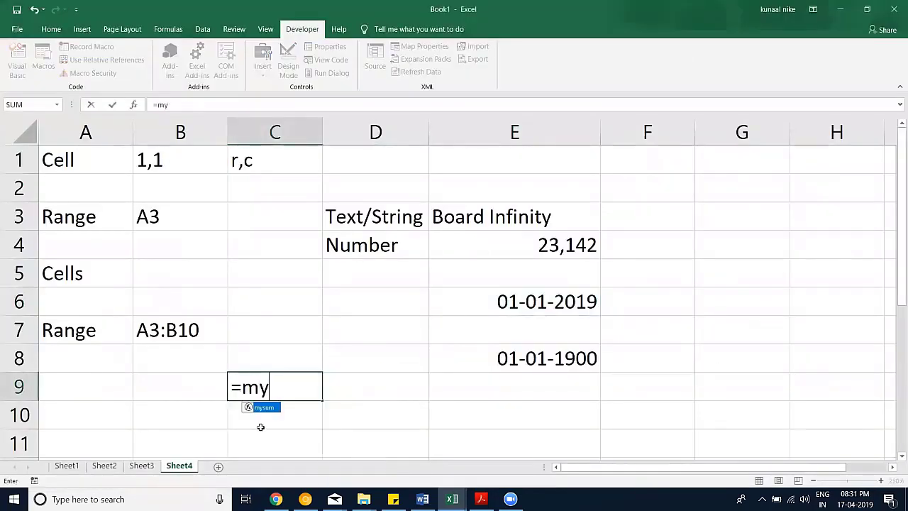
pyautogui.press('Tab')
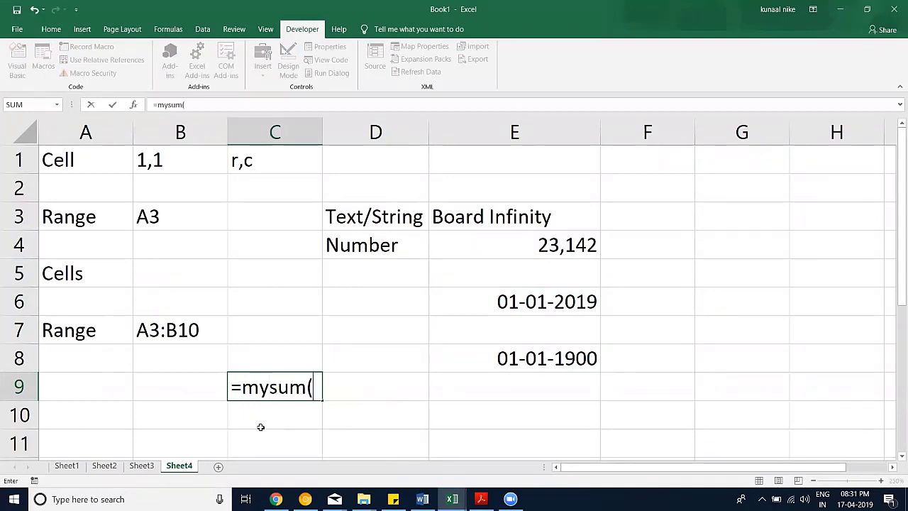
pyautogui.write('1,4)')
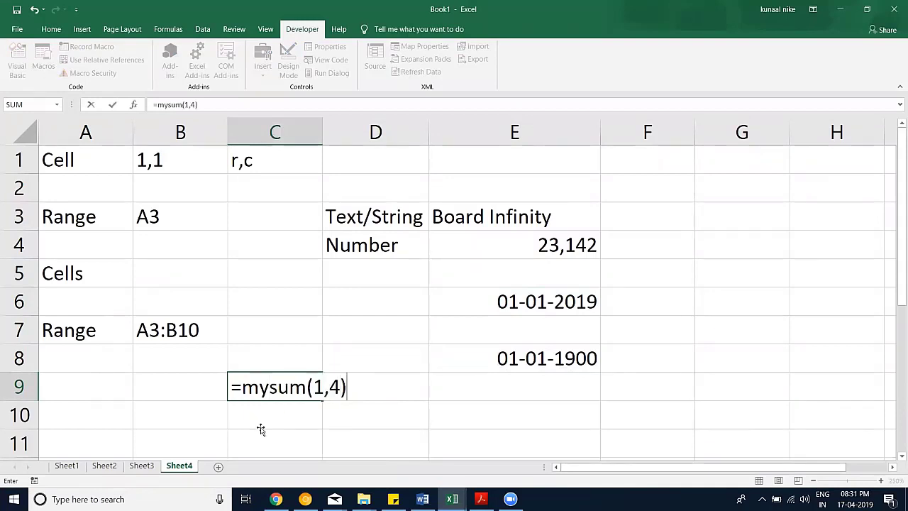
pyautogui.press('Return')
pyautogui.click(284, 385)
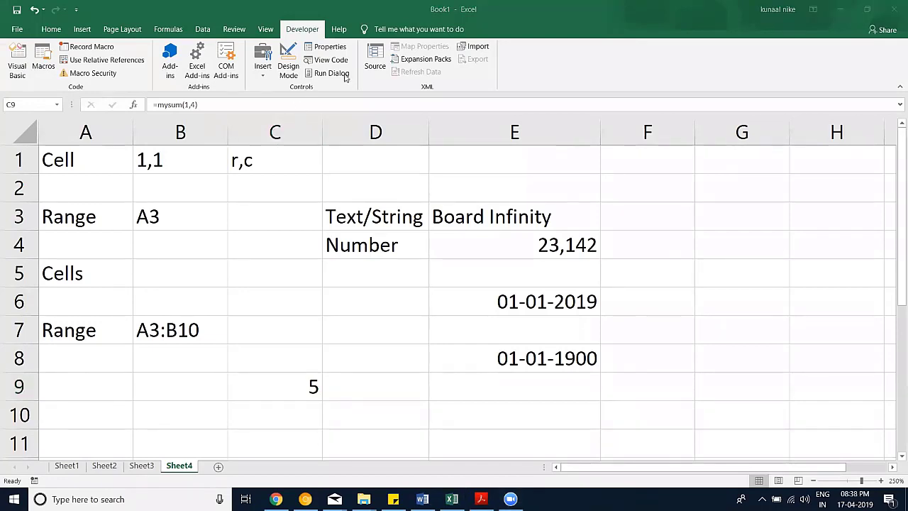
pyautogui.click(262, 73)
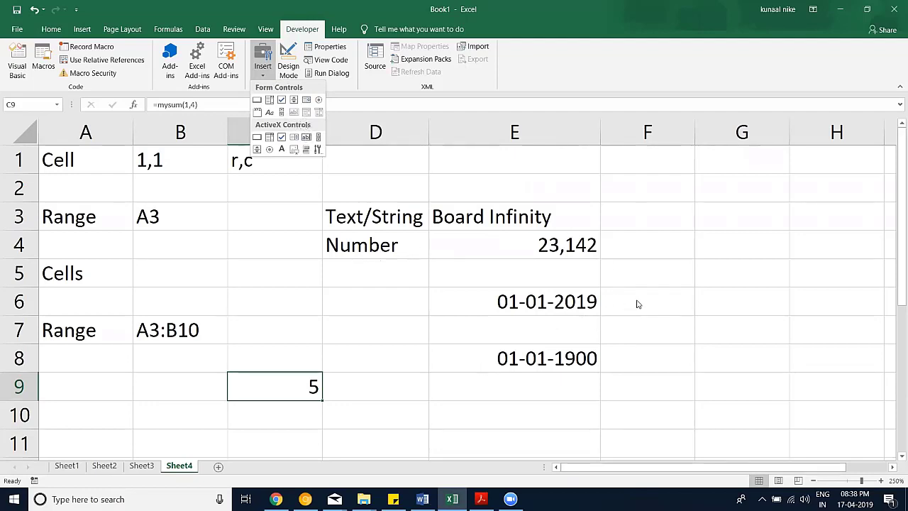
# - Type Hyderabad, Delhi and Bangalore into cells E12, E13 and E14
pyautogui.click(660, 310)
pyautogui.click(631, 334)
pyautogui.scroll(-3, 533, 323)
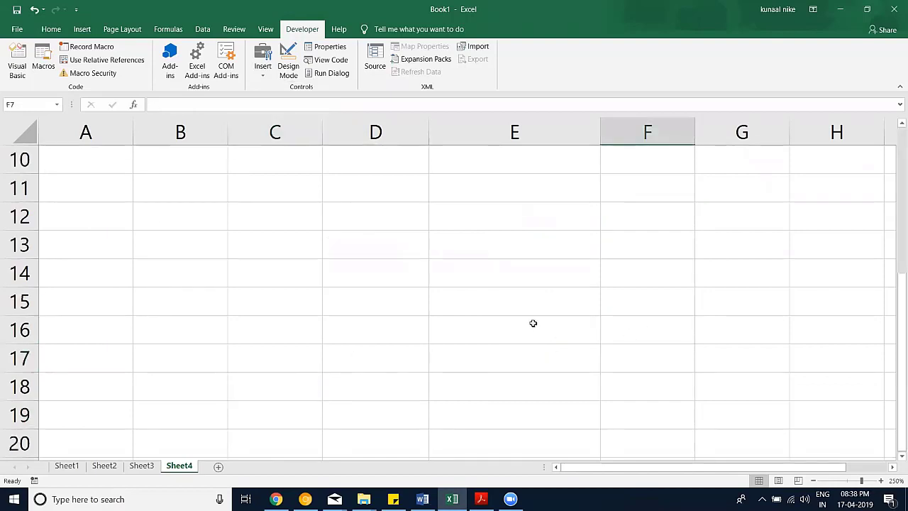
pyautogui.click(496, 224)
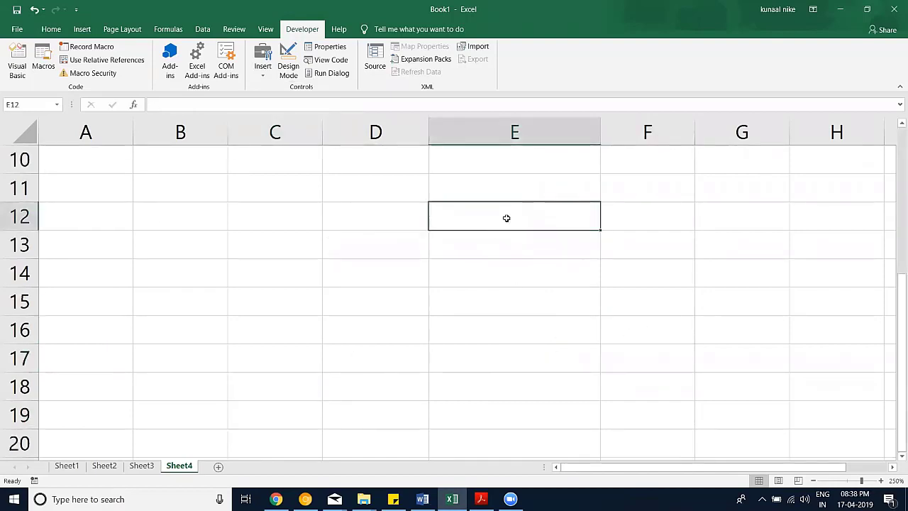
pyautogui.write('Hyder')
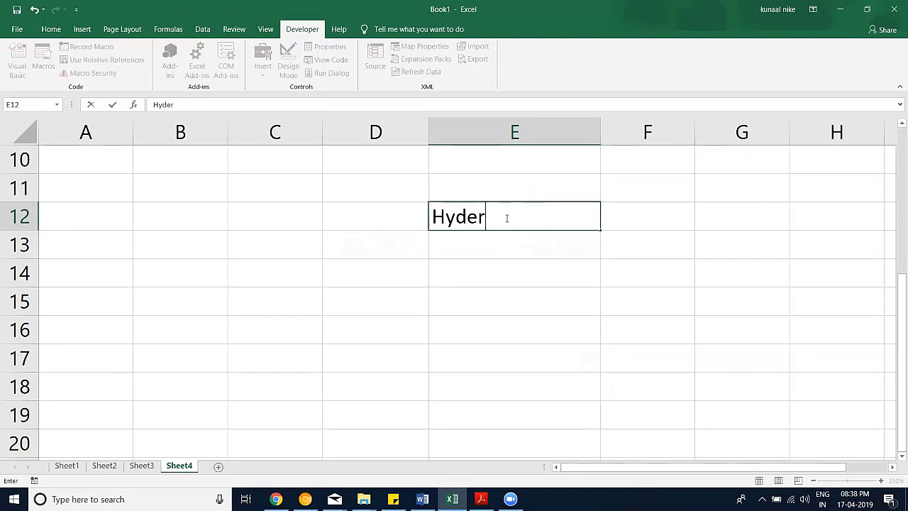
pyautogui.write('abad')
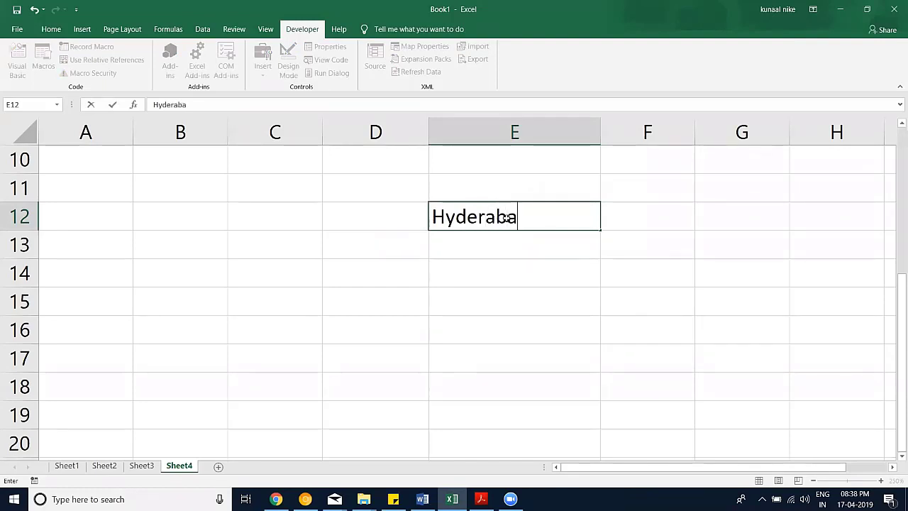
pyautogui.press('Return')
pyautogui.write('Delhi')
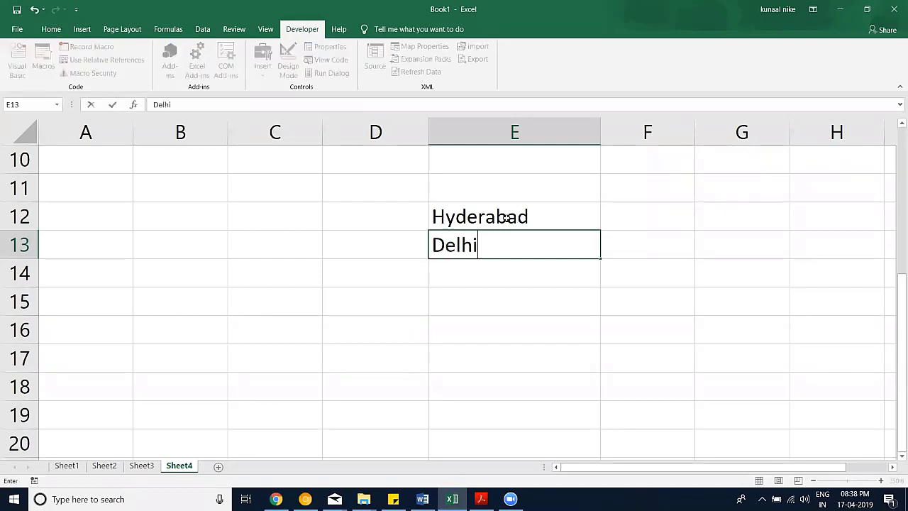
pyautogui.press('Return')
pyautogui.write('Bangalore')
pyautogui.press('Return')
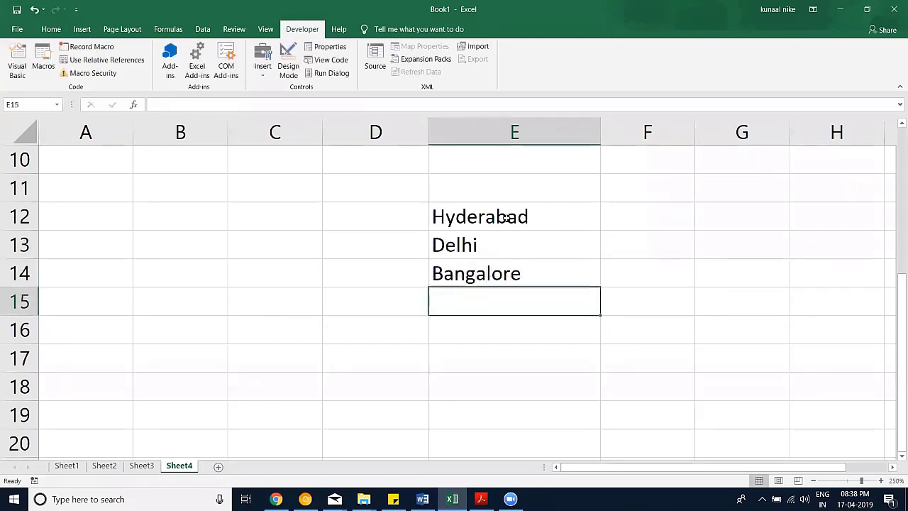
# - Draw a Combo Box form control over B13:C14
pyautogui.click(298, 236)
pyautogui.click(263, 58)
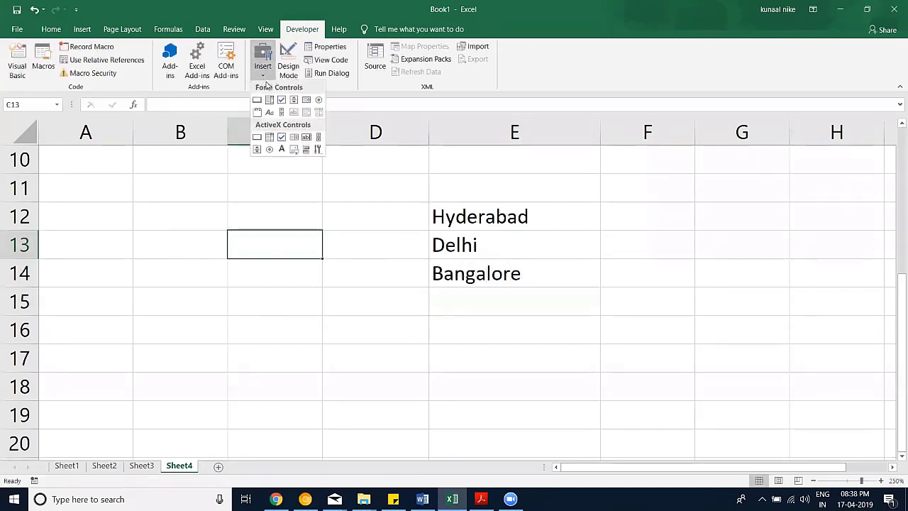
pyautogui.click(270, 100)
pyautogui.moveTo(203, 244); pyautogui.dragTo(289, 277)
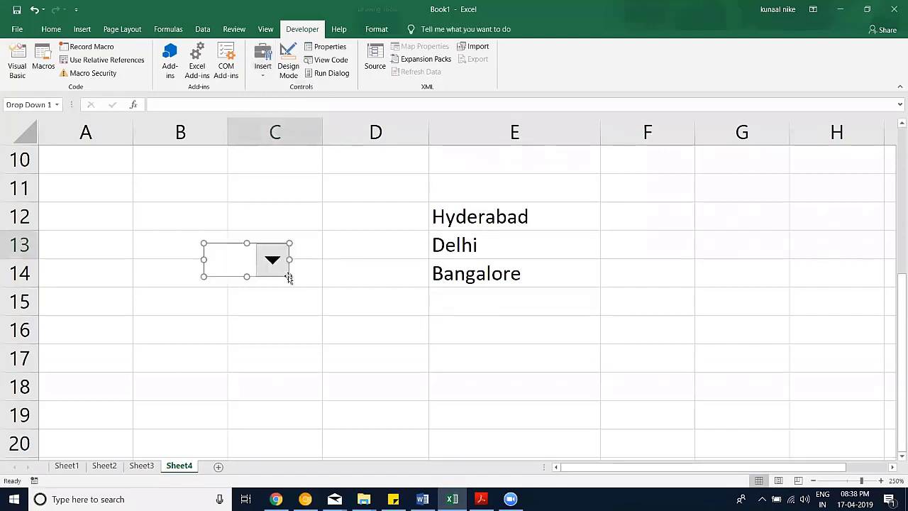
pyautogui.rightClick(272, 263)
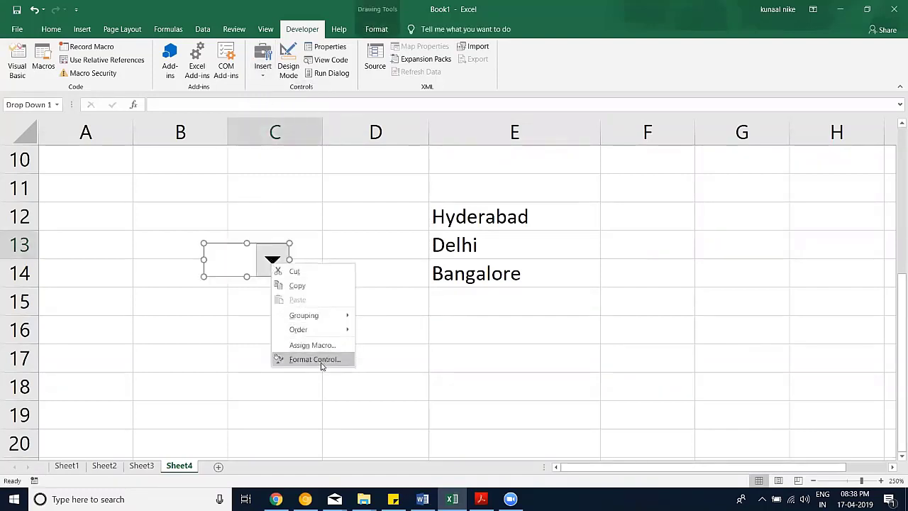
pyautogui.click(318, 346)
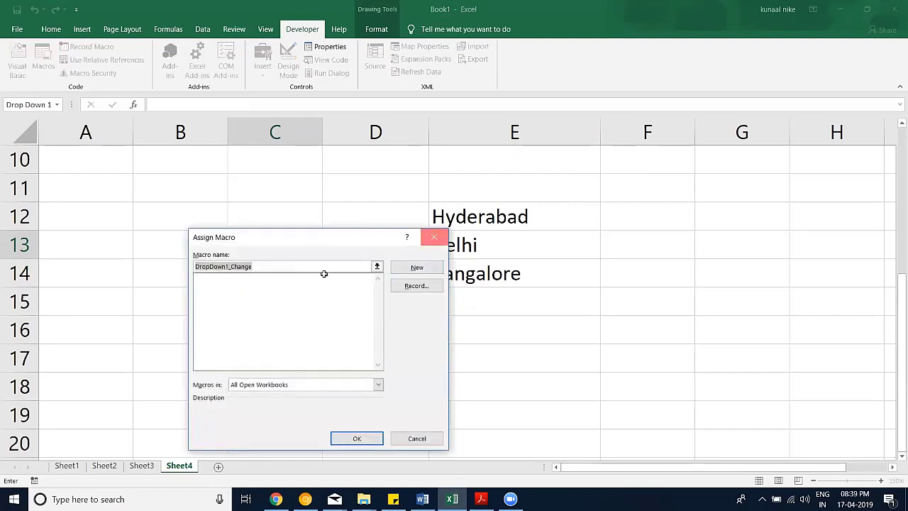
pyautogui.press('Escape')
# - Format the combo box with input range $E$12:$E$14 and cell link $C$16
pyautogui.rightClick(283, 264)
pyautogui.click(305, 361)
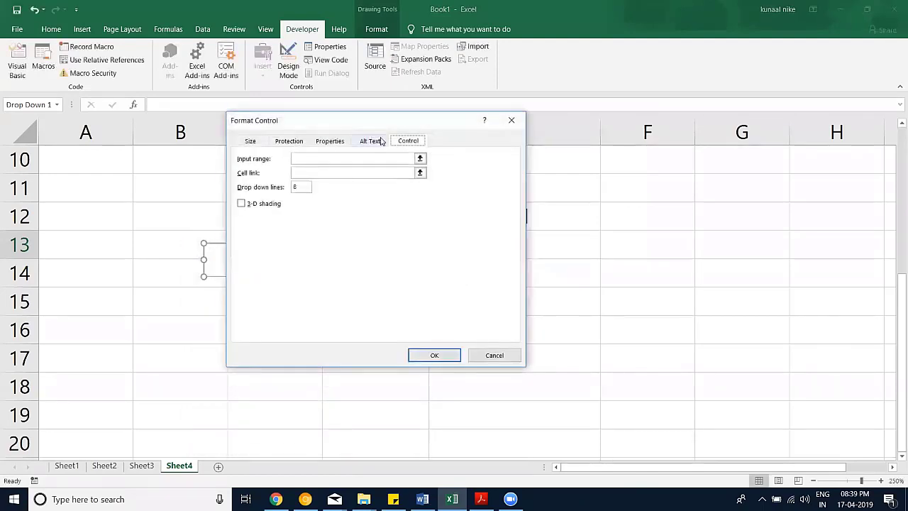
pyautogui.moveTo(375, 122); pyautogui.dragTo(208, 230)
pyautogui.click(167, 262)
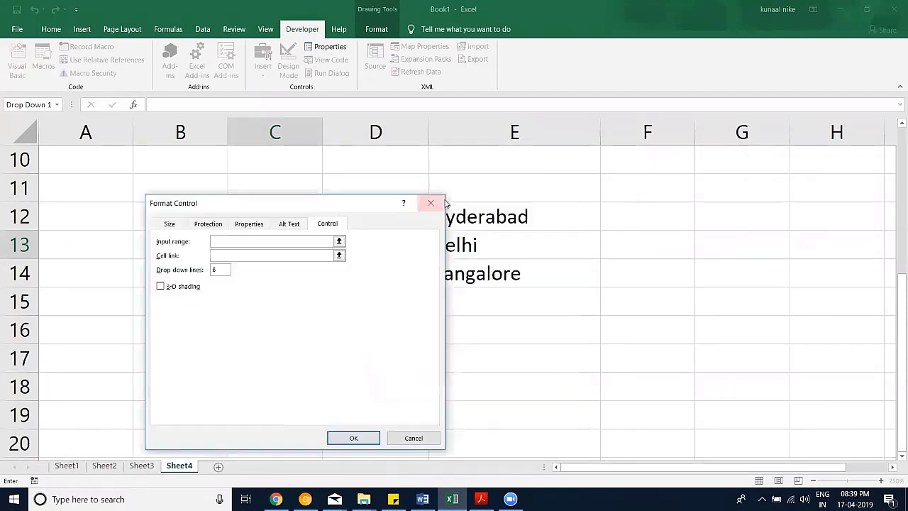
pyautogui.moveTo(495, 213); pyautogui.dragTo(497, 275)
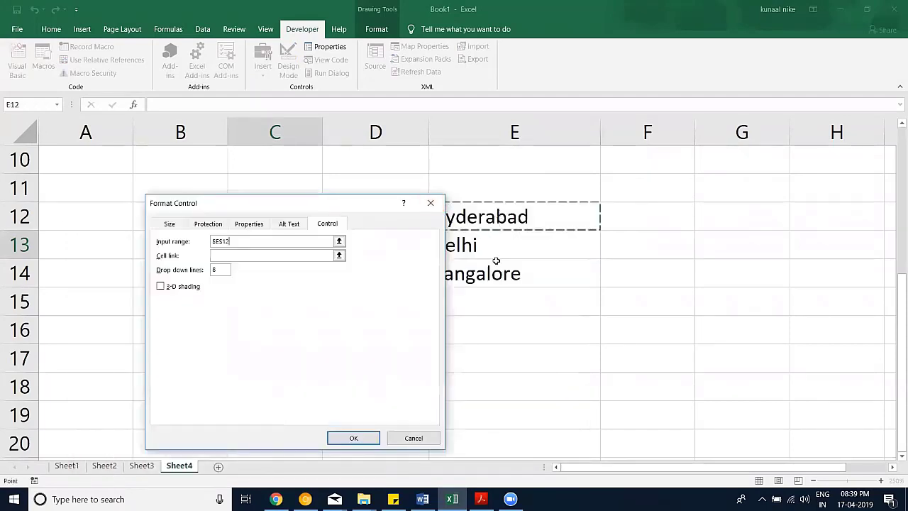
pyautogui.click(246, 255)
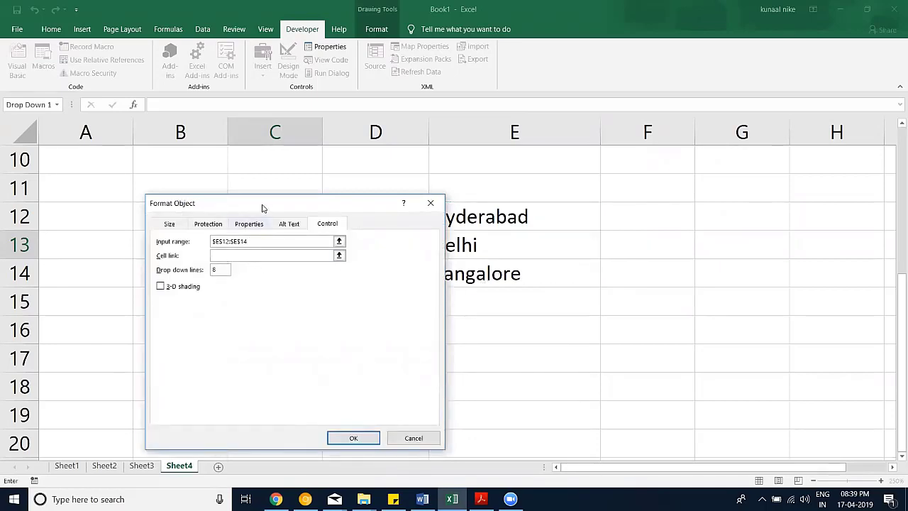
pyautogui.moveTo(262, 207); pyautogui.dragTo(439, 227)
pyautogui.click(229, 322)
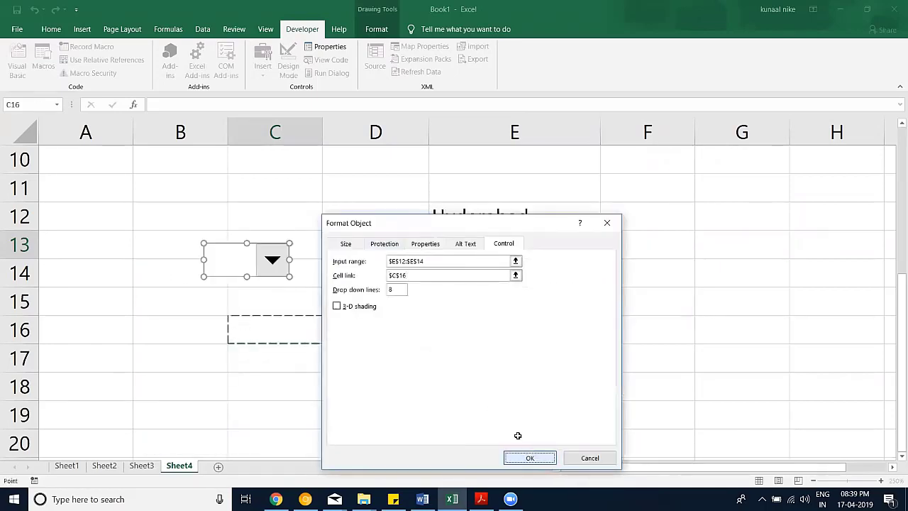
pyautogui.click(530, 458)
# - Pick Delhi, then Bangalore, from the city drop-down so C16 shows 3
pyautogui.click(352, 304)
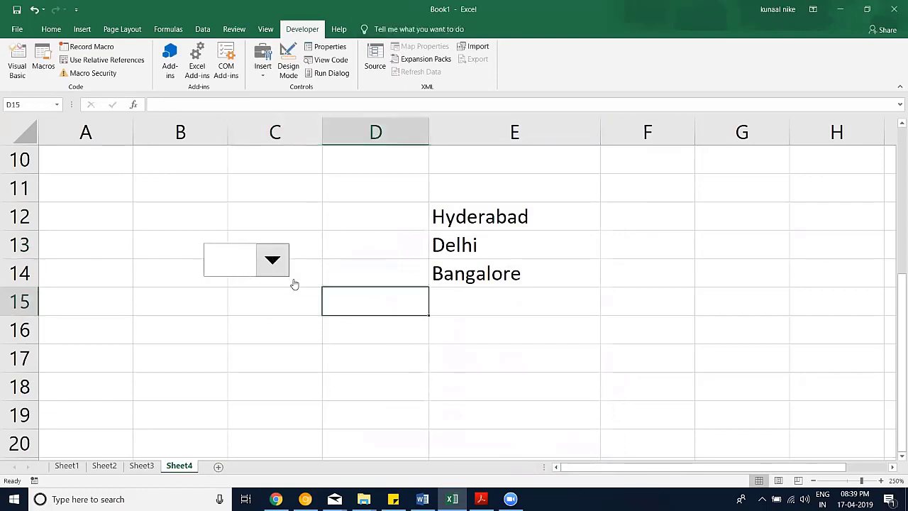
pyautogui.click(272, 260)
pyautogui.click(237, 307)
pyautogui.click(273, 259)
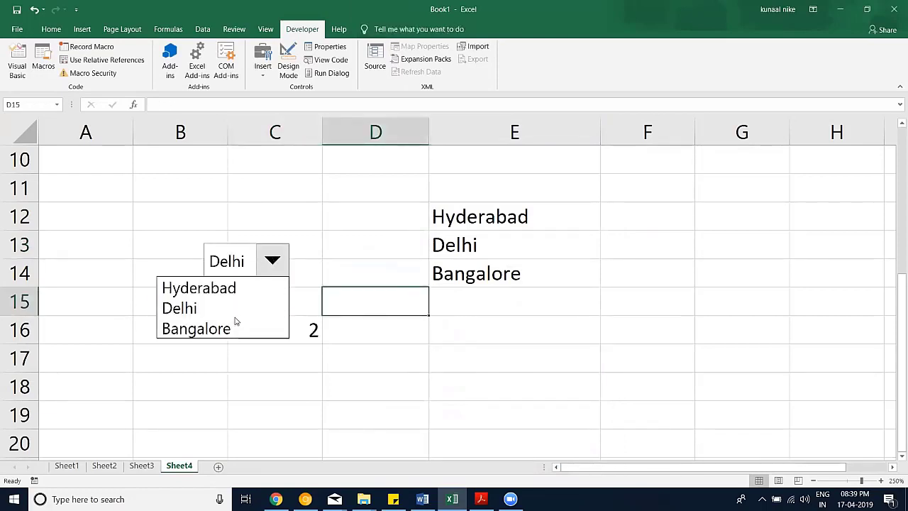
pyautogui.click(213, 328)
pyautogui.moveTo(314, 331); pyautogui.dragTo(305, 270)
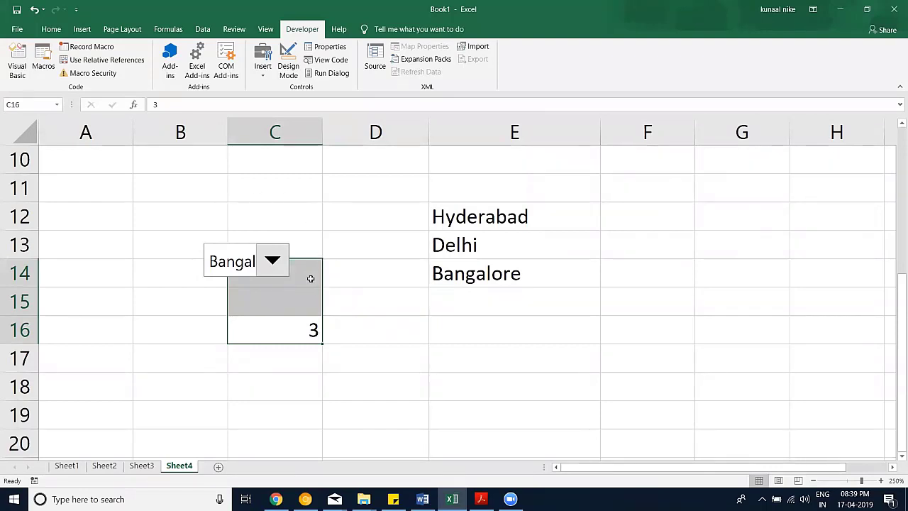
pyautogui.moveTo(190, 212); pyautogui.dragTo(558, 357)
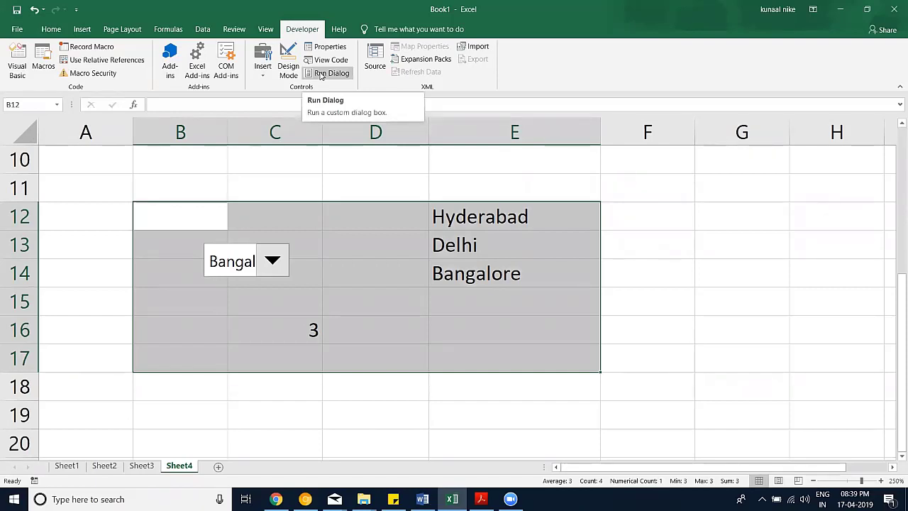
# - Untick Developer in Excel Options' Customize Ribbon to hide the Developer tab
pyautogui.click(21, 29)
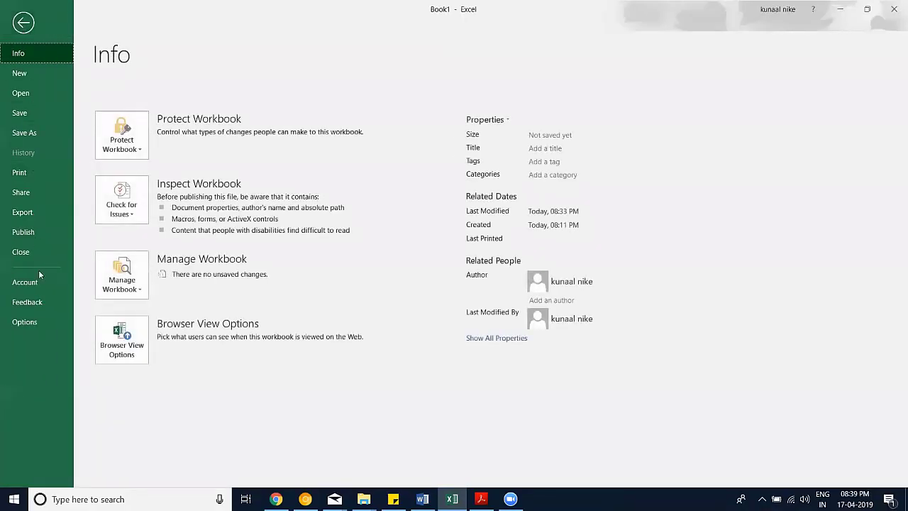
pyautogui.click(43, 324)
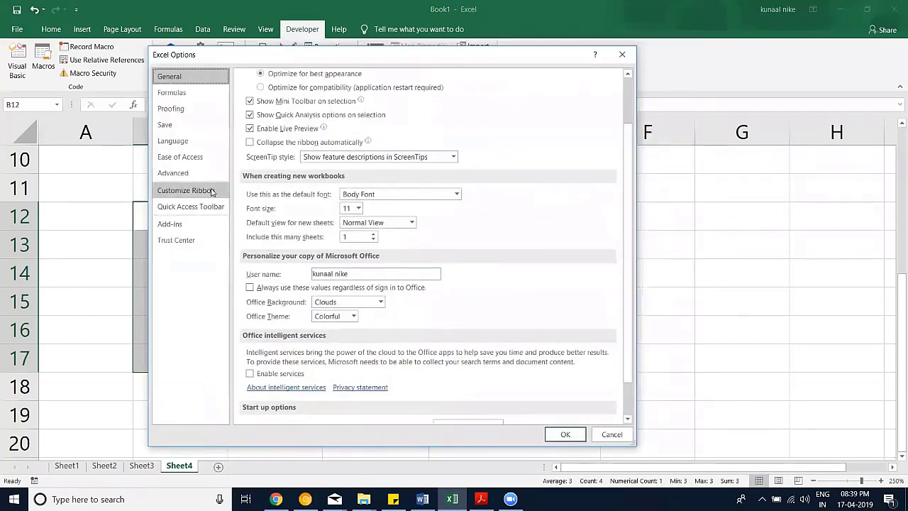
pyautogui.click(211, 191)
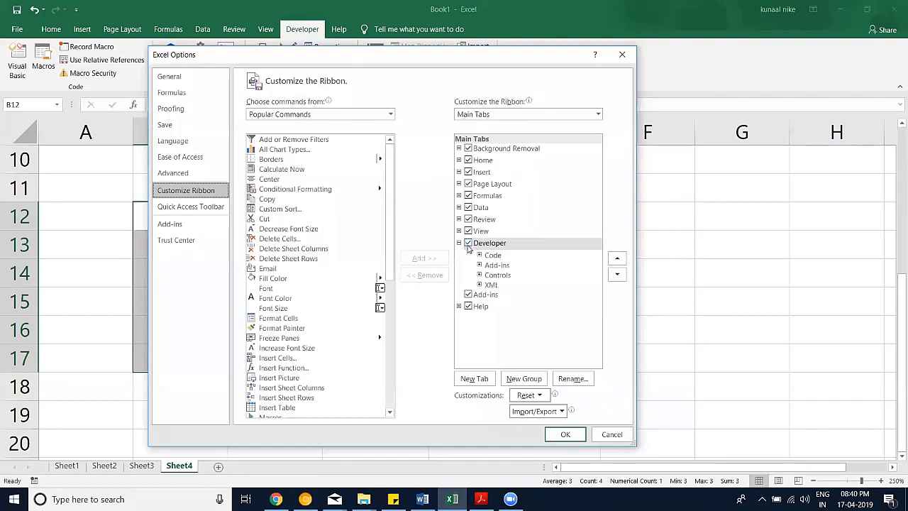
pyautogui.click(469, 244)
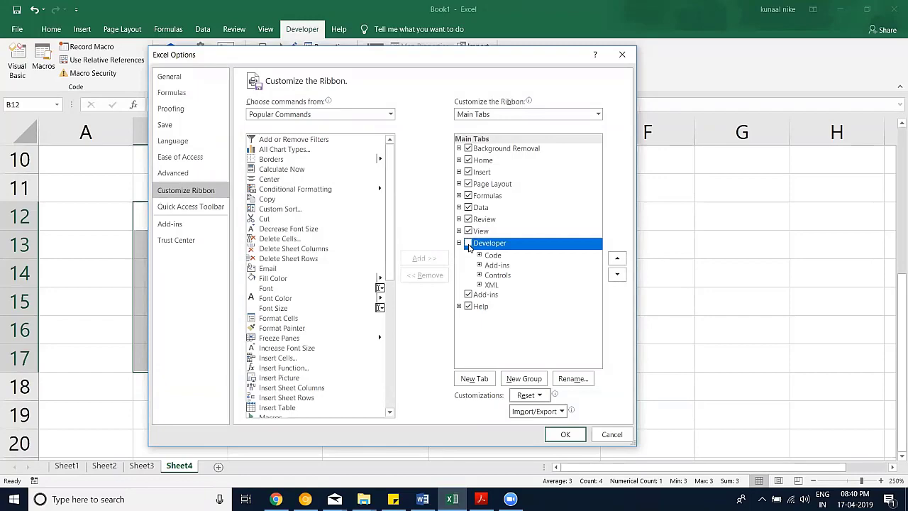
pyautogui.click(566, 435)
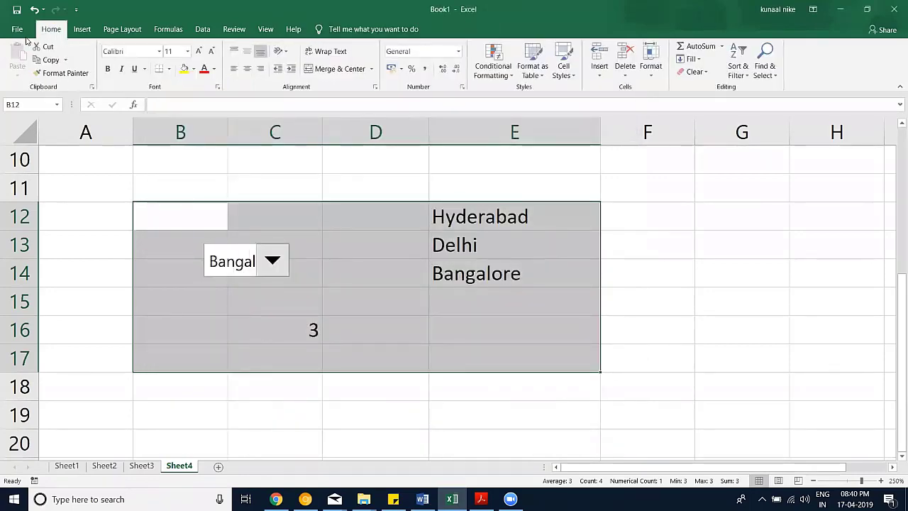
# - Re-enable the Developer tab in Customize Ribbon so it shows again
pyautogui.click(17, 29)
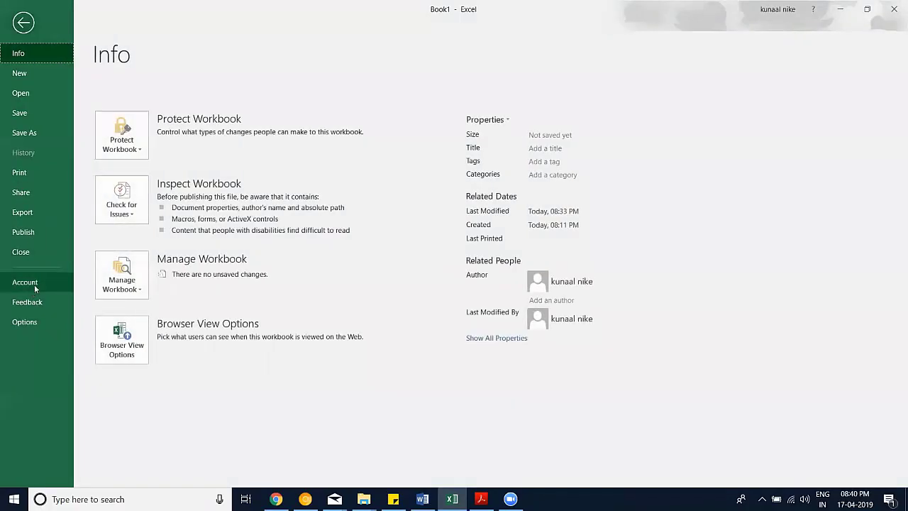
pyautogui.press('Escape')
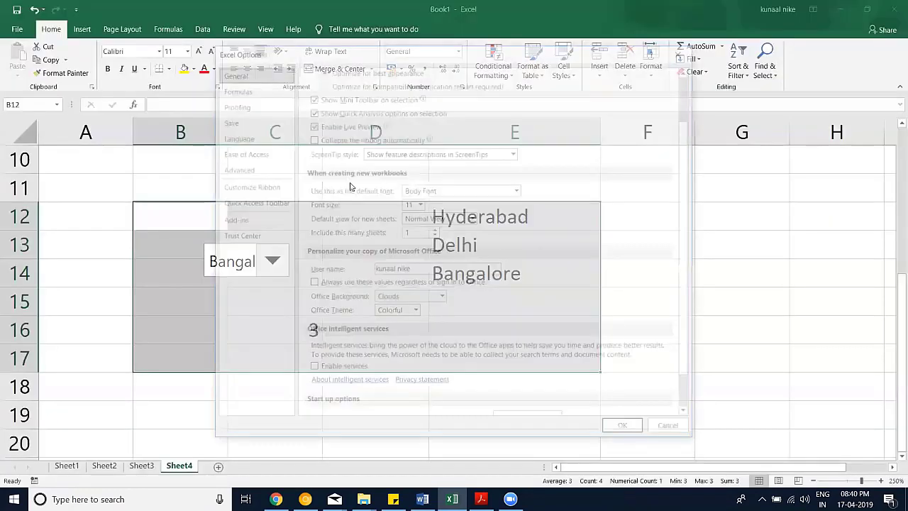
pyautogui.click(252, 186)
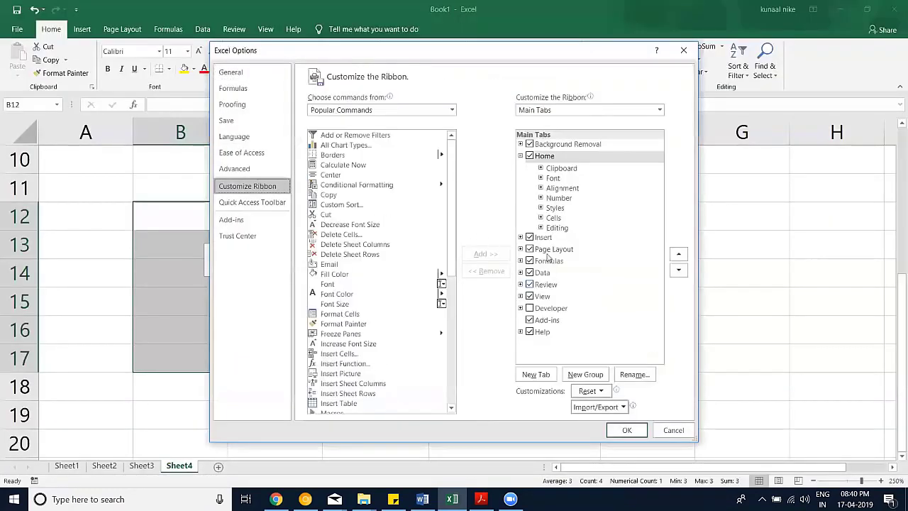
pyautogui.click(529, 308)
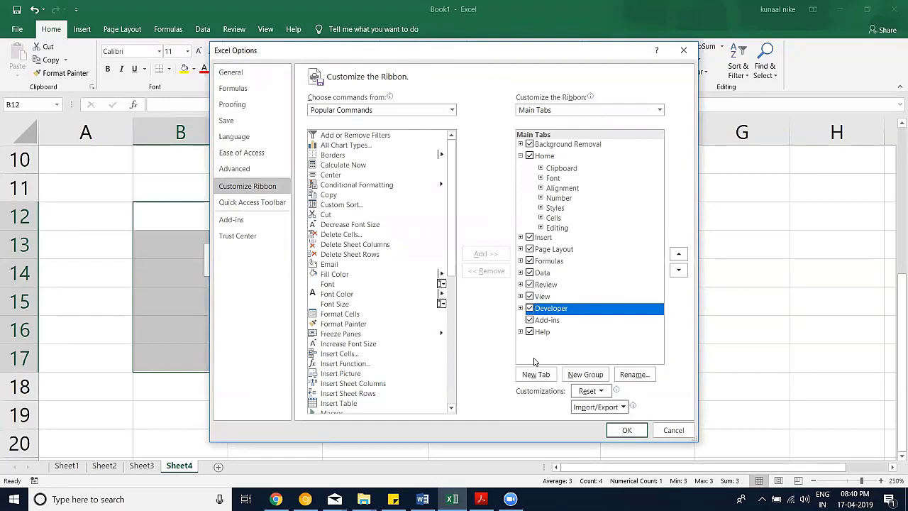
pyautogui.click(628, 430)
pyautogui.click(544, 247)
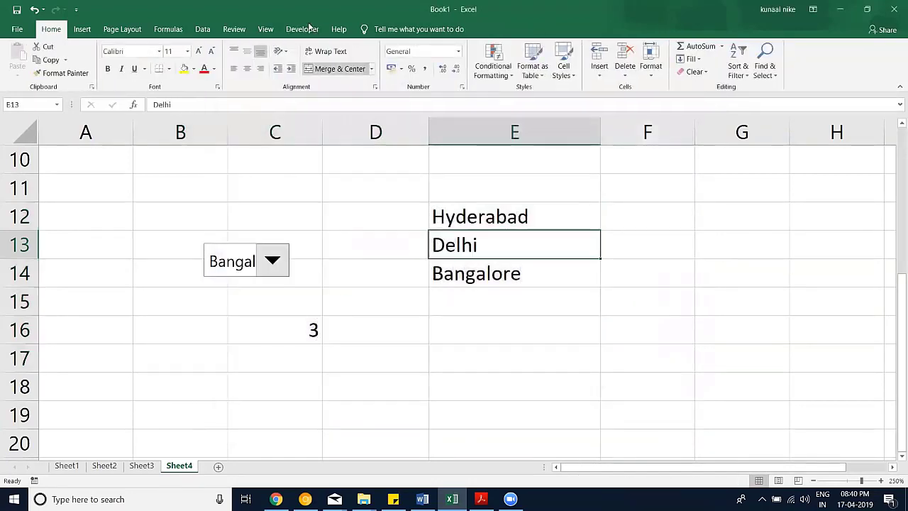
pyautogui.click(202, 29)
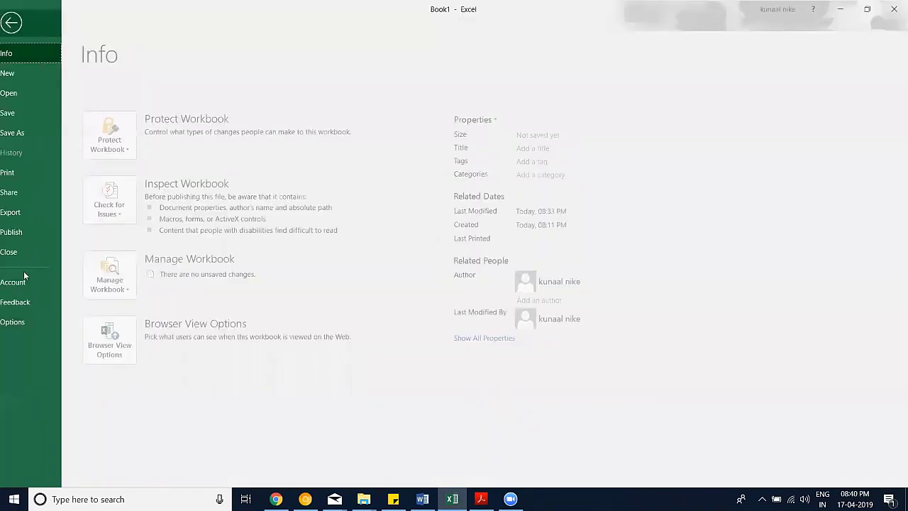
pyautogui.press('Escape')
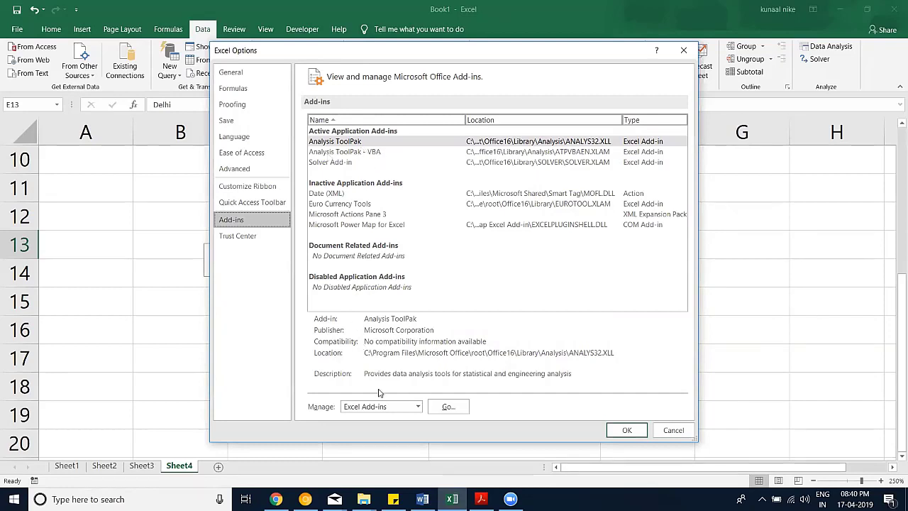
pyautogui.click(444, 407)
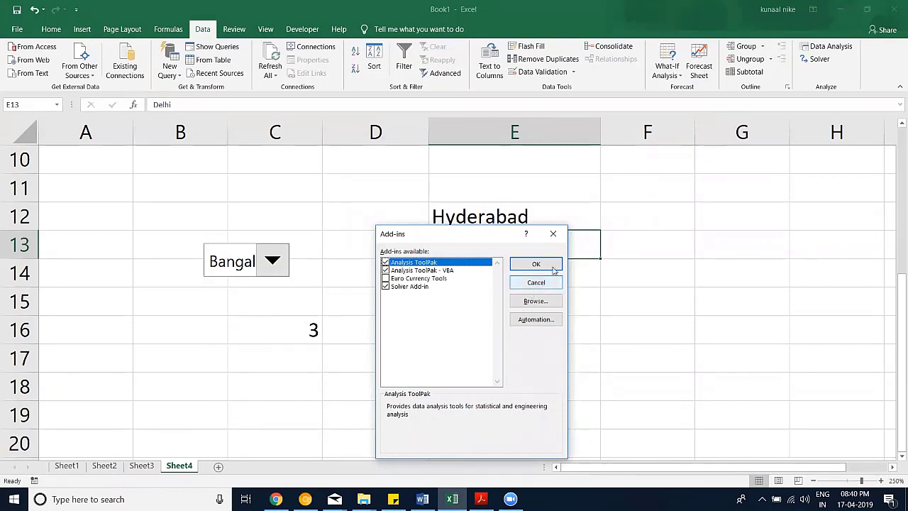
pyautogui.click(553, 234)
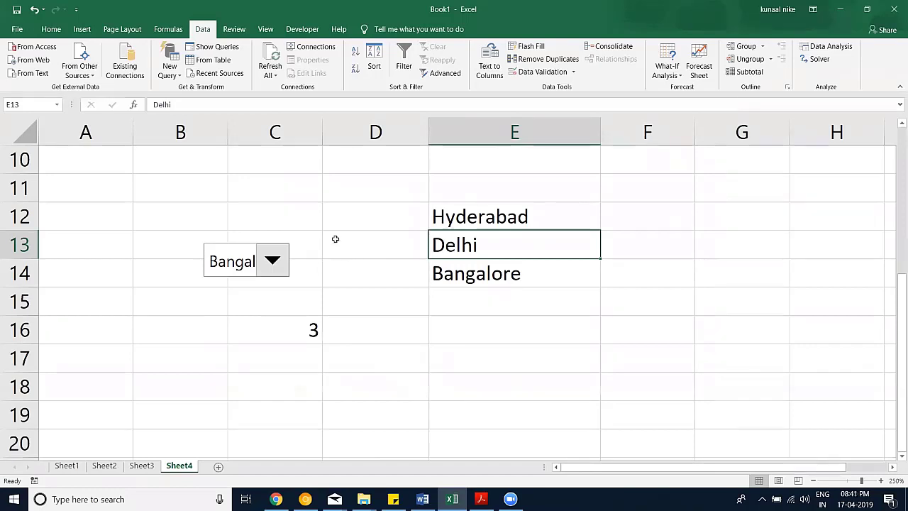
# - Switch to the empty Sheet3, zoom it in, and bring File Explorer forward
pyautogui.click(54, 34)
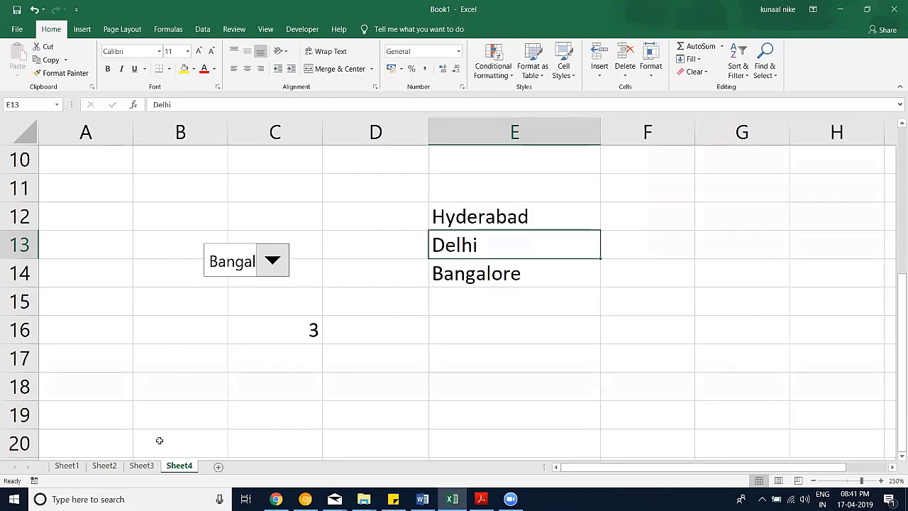
pyautogui.click(141, 465)
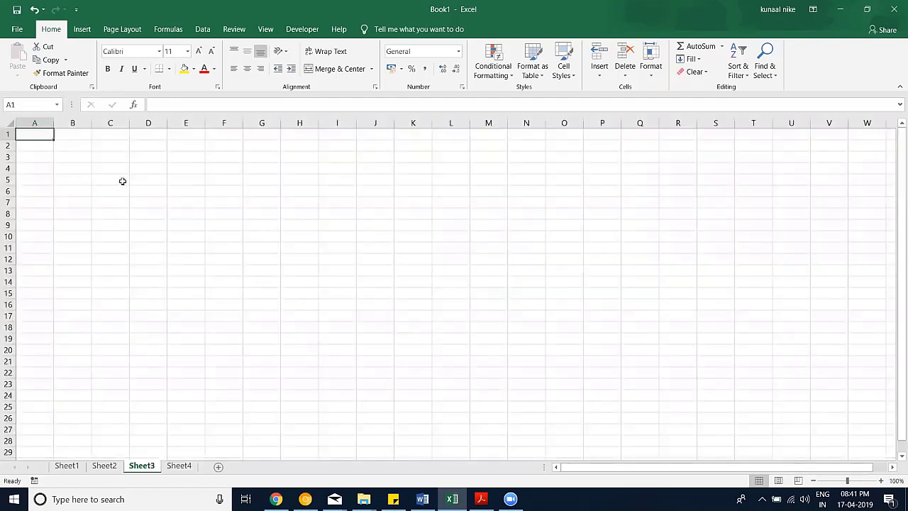
pyautogui.click(133, 179)
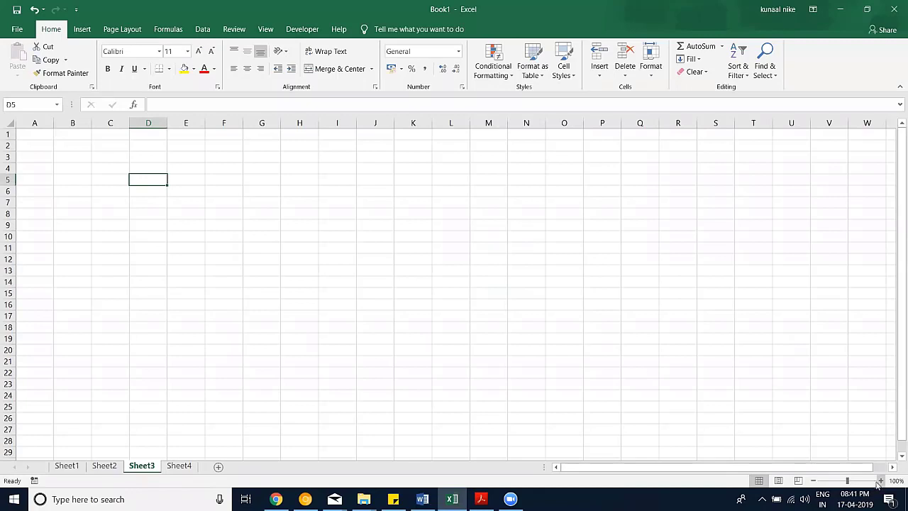
pyautogui.click(881, 480)
pyautogui.click(880, 481)
pyautogui.click(880, 481)
pyautogui.click(880, 480)
pyautogui.click(881, 480)
pyautogui.click(881, 480)
pyautogui.click(881, 481)
pyautogui.click(881, 480)
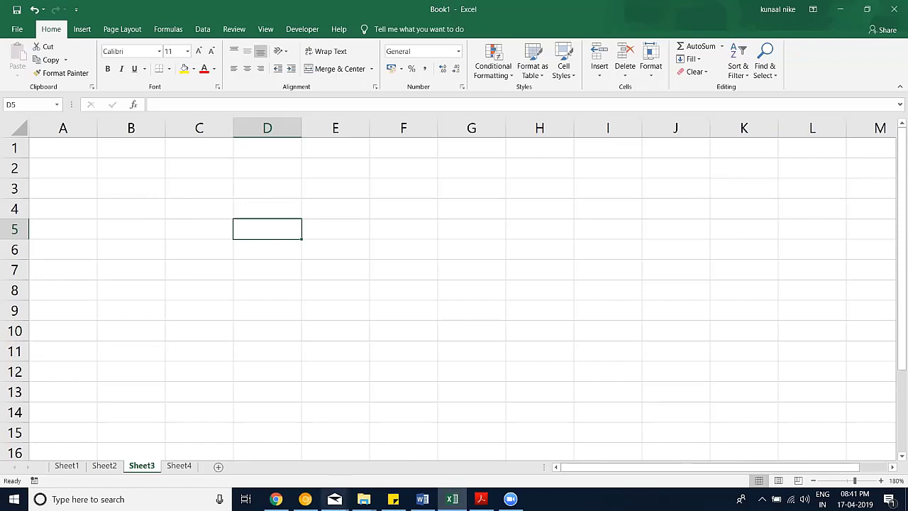
pyautogui.click(363, 499)
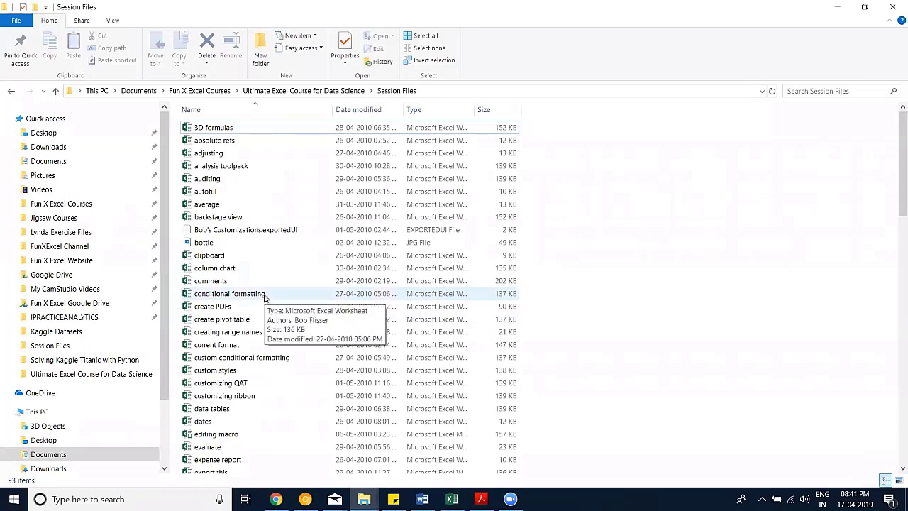
# - Select 'absolute refs' in the Session Files list and open it in Excel
pyautogui.scroll(-1, 262, 296)
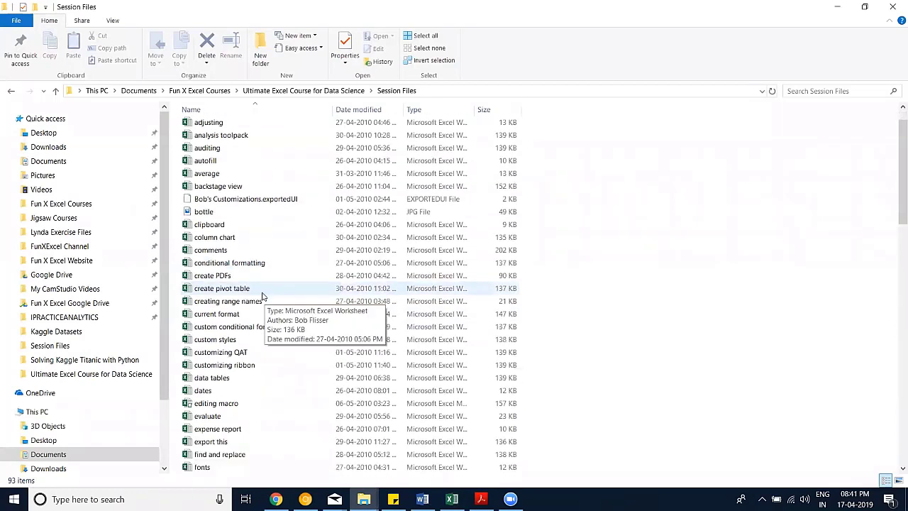
pyautogui.scroll(-3, 261, 294)
pyautogui.scroll(4, 252, 256)
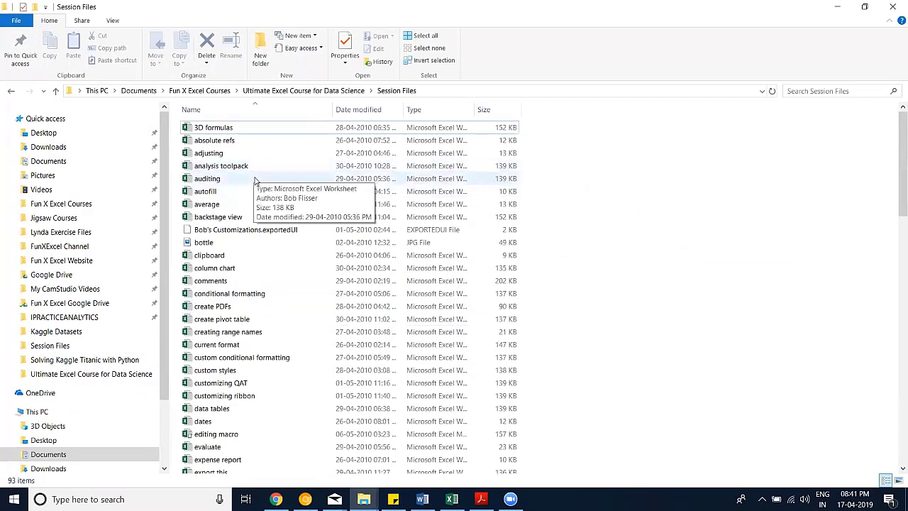
pyautogui.click(245, 141)
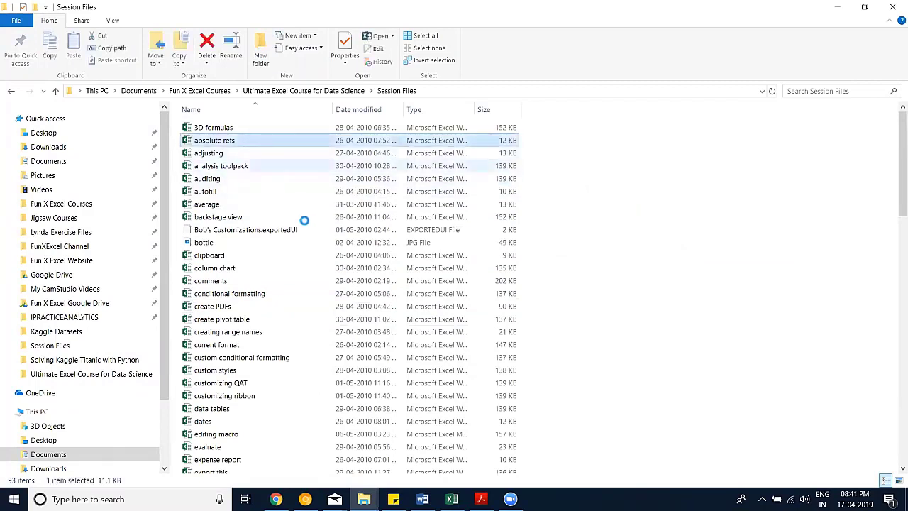
pyautogui.hotkey('alt', 'Tab')
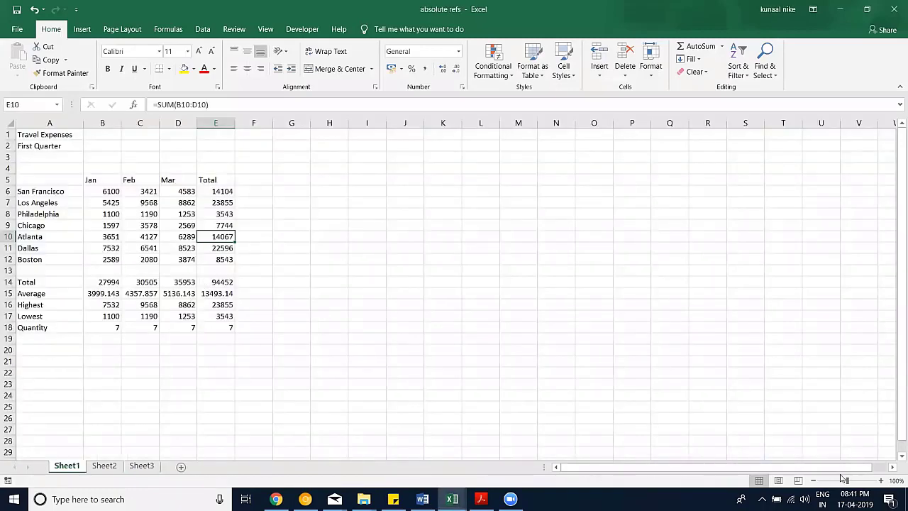
pyautogui.click(880, 480)
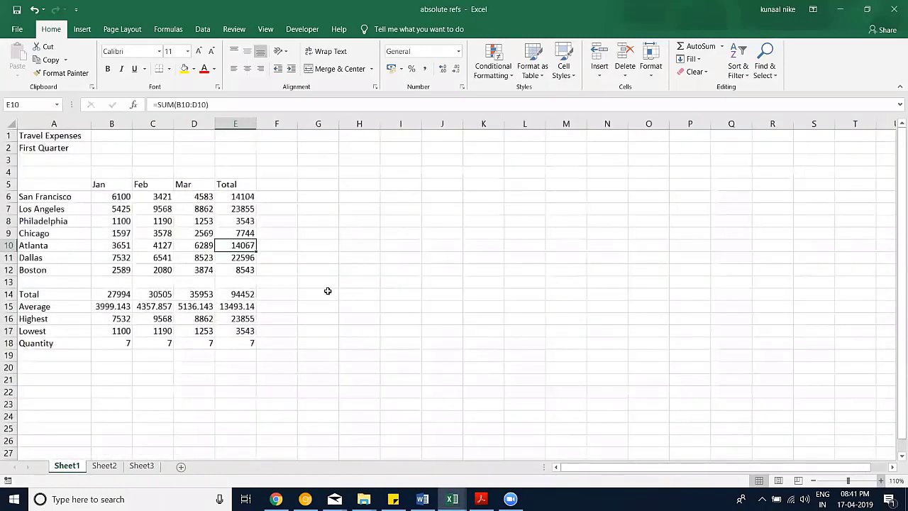
pyautogui.scroll(4, 322, 291)
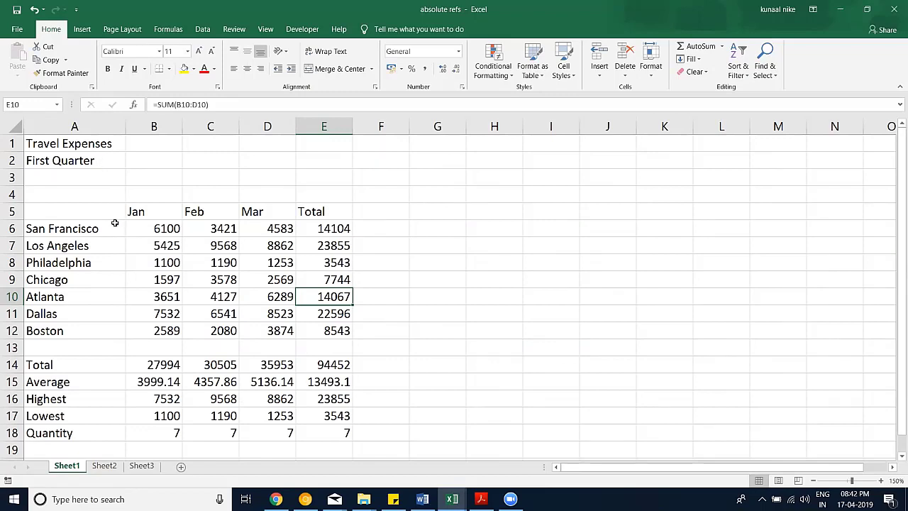
pyautogui.click(156, 211)
pyautogui.moveTo(156, 211); pyautogui.dragTo(280, 212)
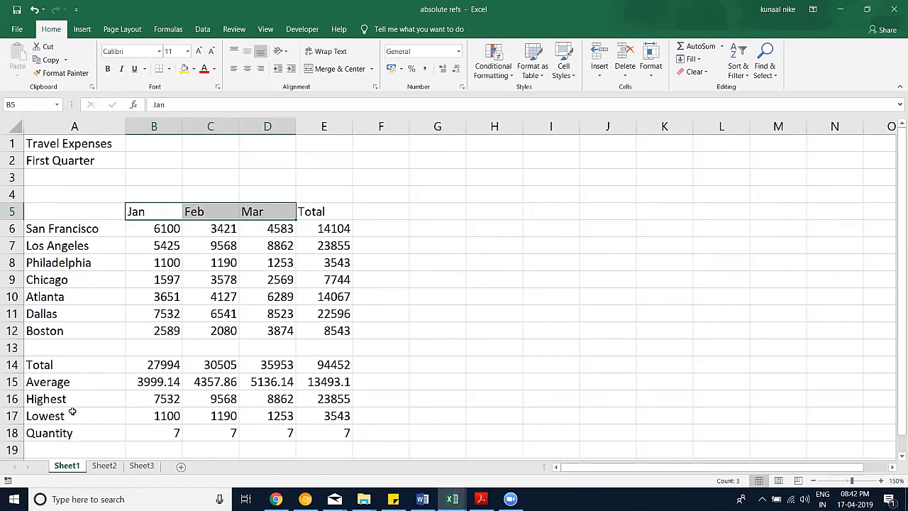
pyautogui.click(157, 432)
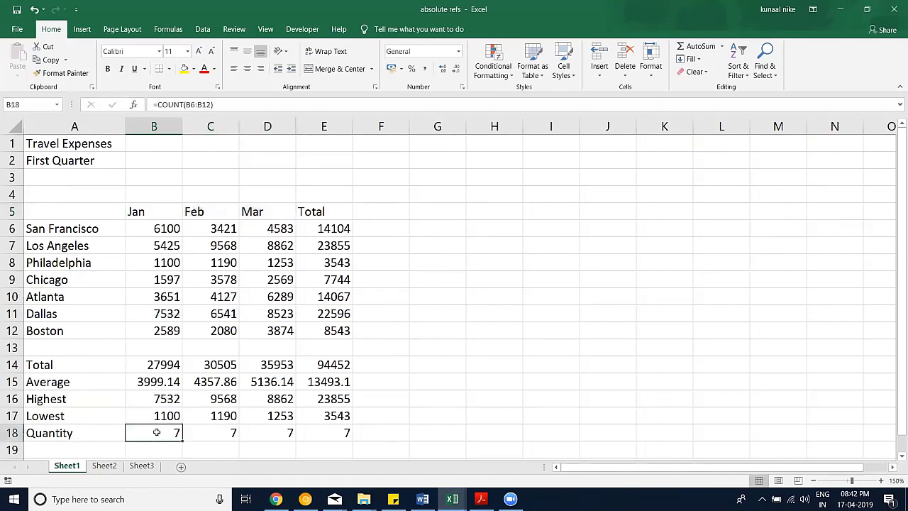
pyautogui.click(152, 366)
pyautogui.click(158, 386)
pyautogui.click(152, 433)
pyautogui.moveTo(175, 365); pyautogui.dragTo(269, 427)
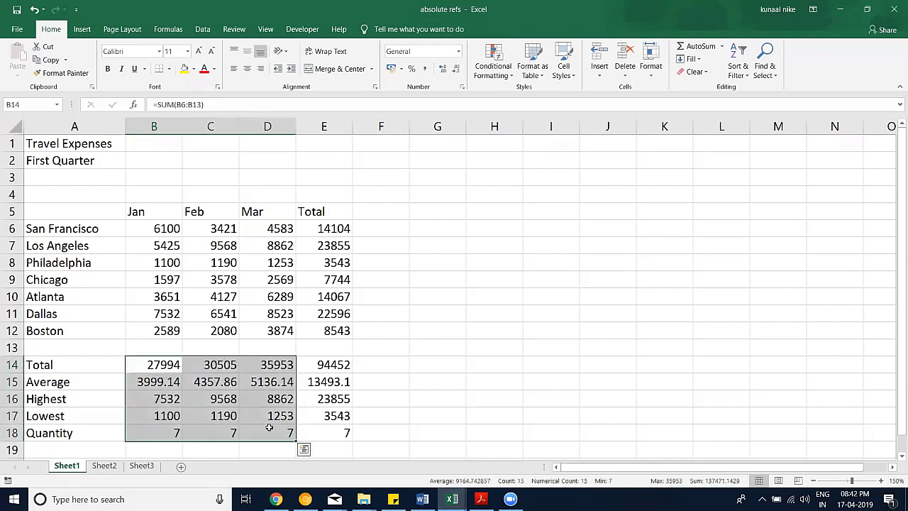
# - Clear the summary figures in B14:D18 and enter =SUM(B6:B12) in B14, giving 27994
pyautogui.press('Delete')
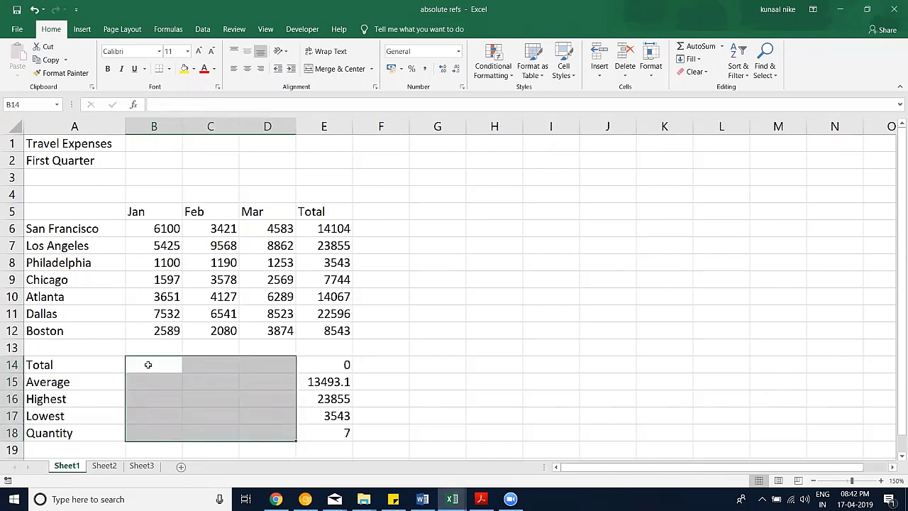
pyautogui.click(150, 364)
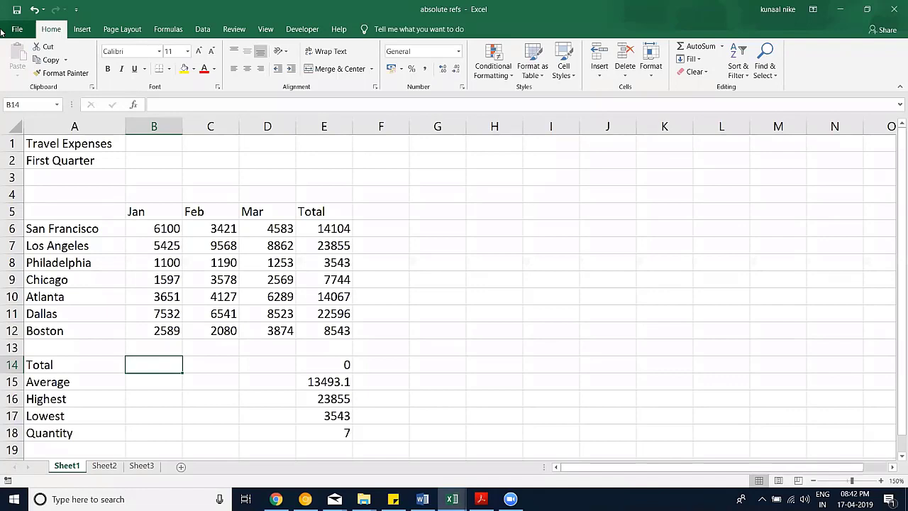
pyautogui.write('=SUM(')
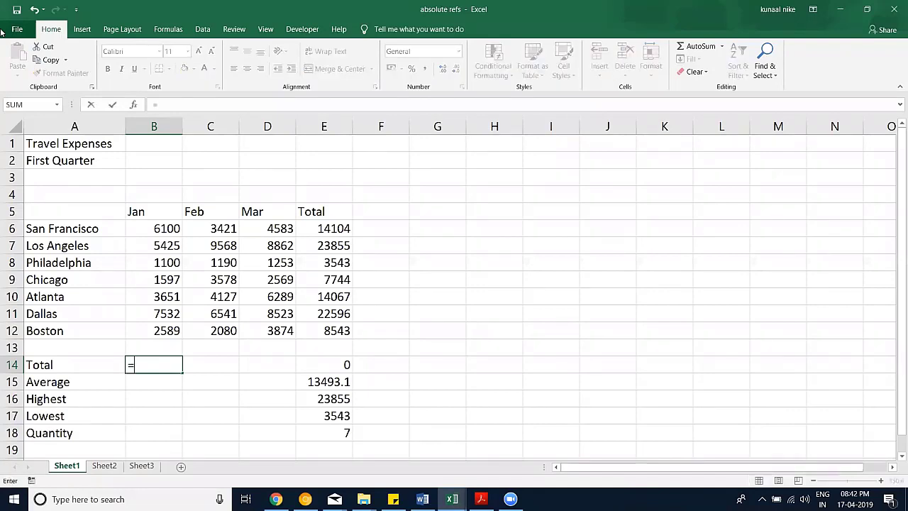
pyautogui.press('Up')
pyautogui.press('Up')
pyautogui.press('Up')
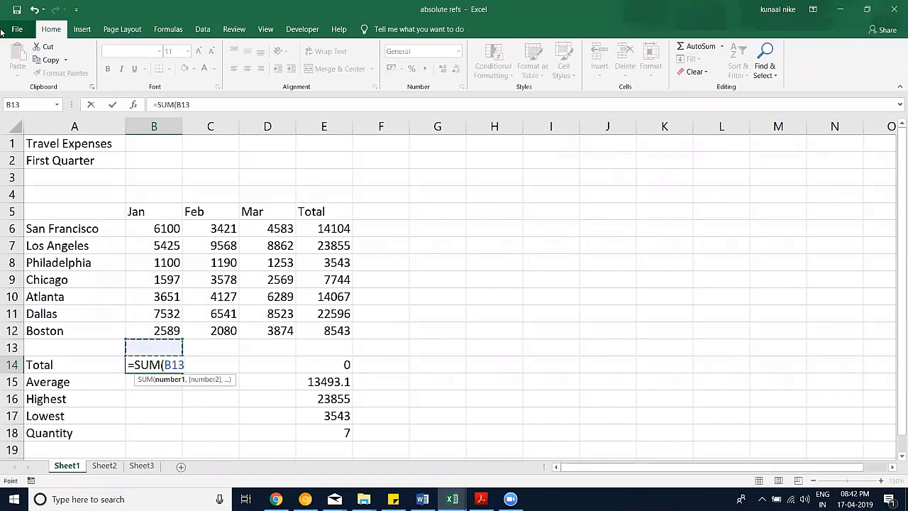
pyautogui.press('Up')
pyautogui.press('Up')
pyautogui.press('Up')
pyautogui.press('Up')
pyautogui.press('Up')
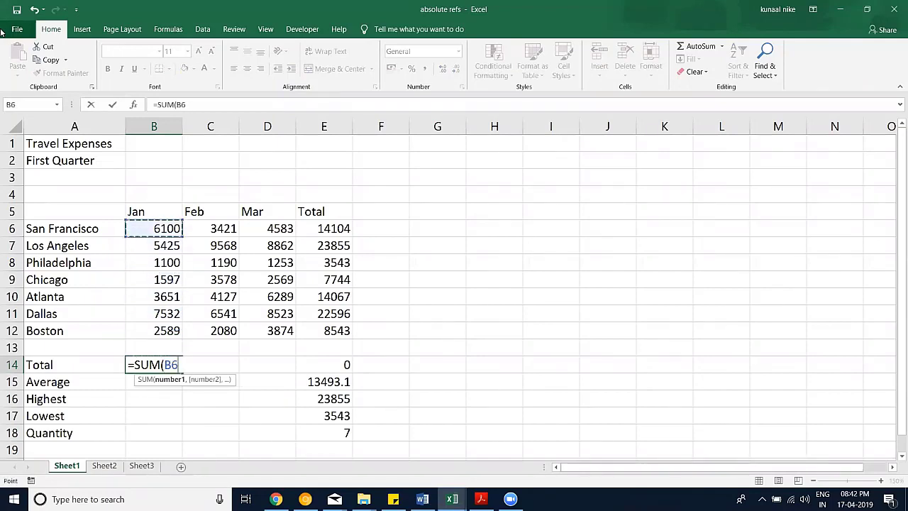
pyautogui.hotkey('shift', 'Down')
pyautogui.hotkey('shift', 'Down')
pyautogui.hotkey('shift', 'Down')
pyautogui.hotkey('shift', 'Down')
pyautogui.hotkey('shift', 'Down')
pyautogui.hotkey('shift', 'Down')
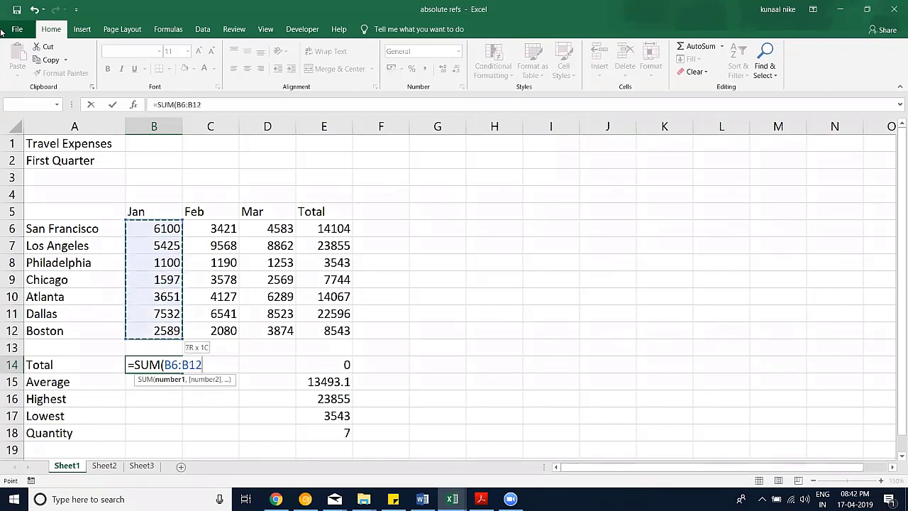
pyautogui.write(')')
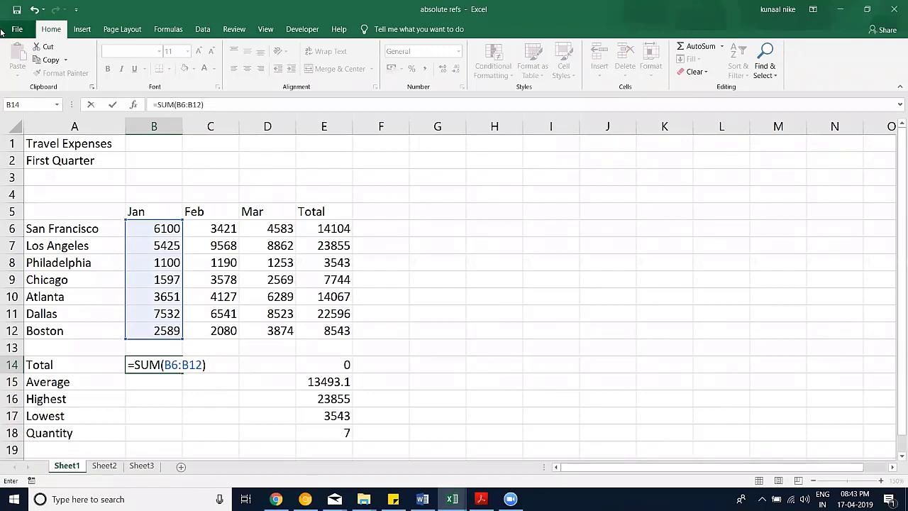
pyautogui.press('Return')
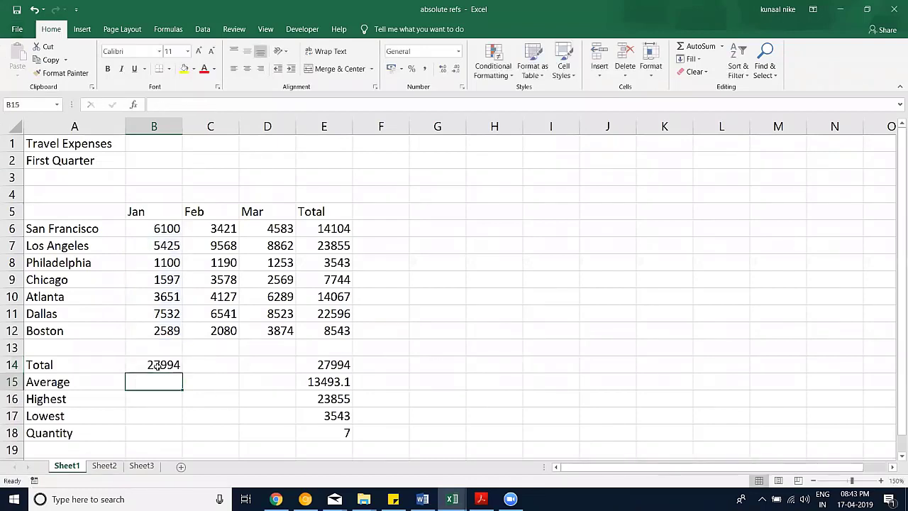
# - Fill the B14 total across to D14 (30505, 35953) and inspect the month formulas
pyautogui.click(162, 364)
pyautogui.moveTo(181, 374); pyautogui.dragTo(282, 379)
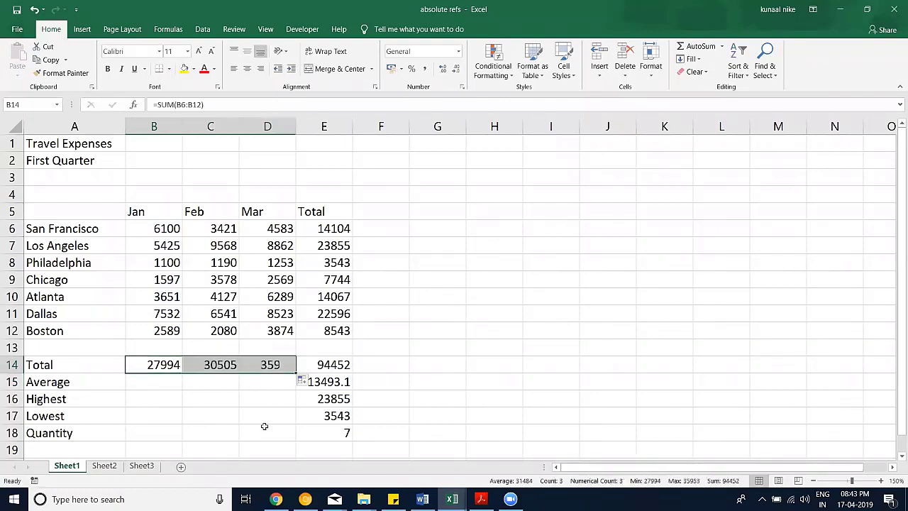
pyautogui.click(217, 365)
pyautogui.doubleClick(218, 365)
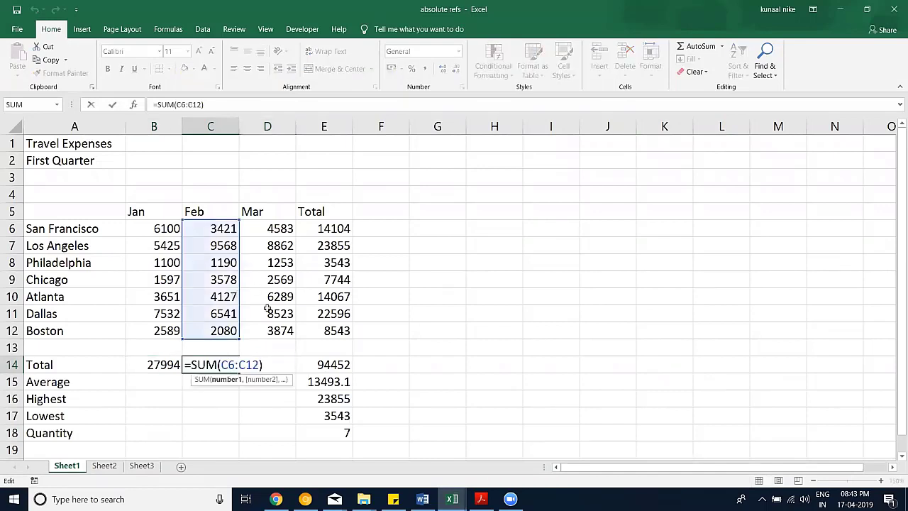
pyautogui.doubleClick(268, 362)
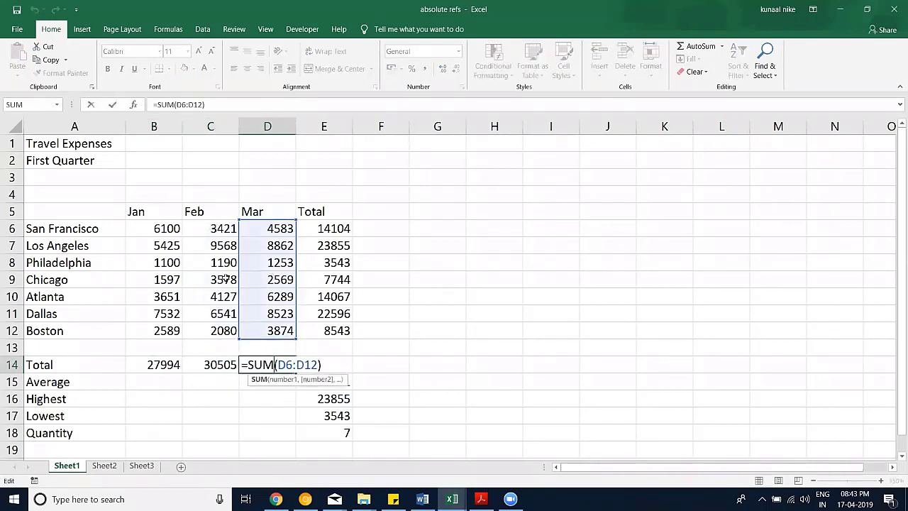
pyautogui.press('Escape')
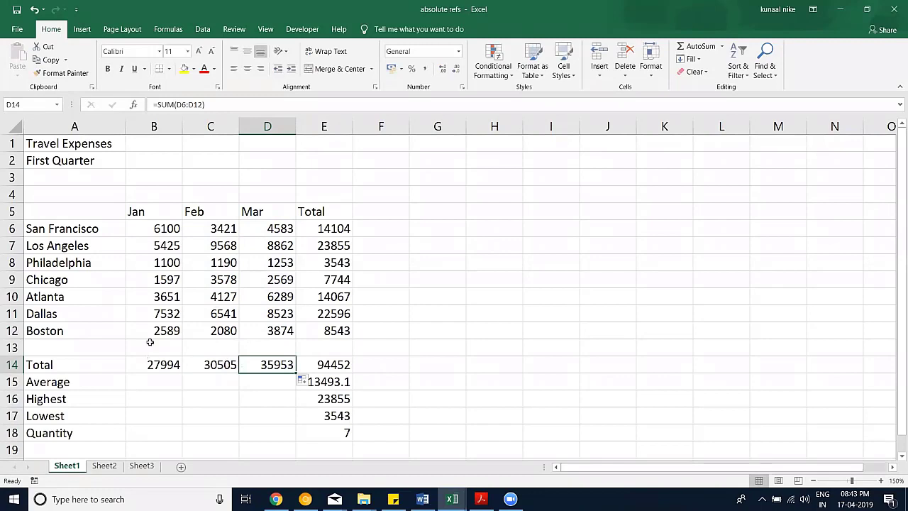
pyautogui.doubleClick(163, 364)
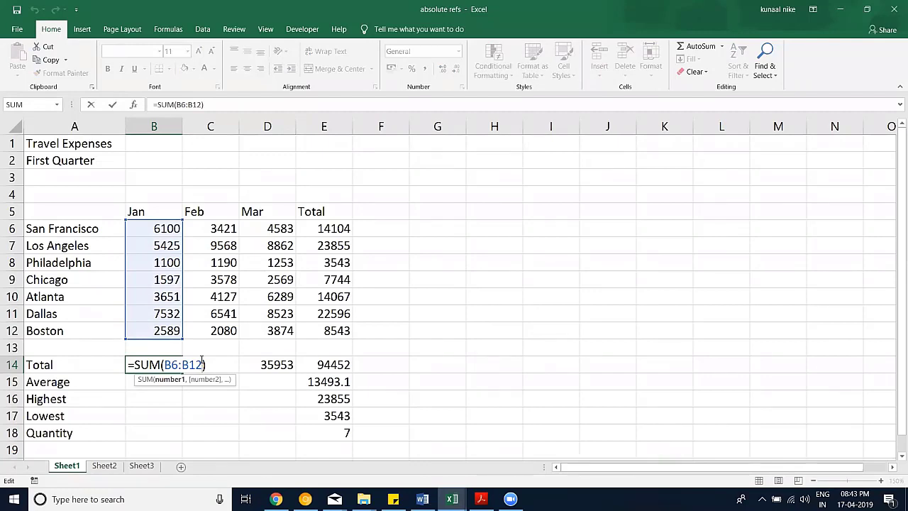
# - Lock B14's sum range so it reads =SUM($B$6:$B$12)
pyautogui.press('F4')
pyautogui.click(170, 364)
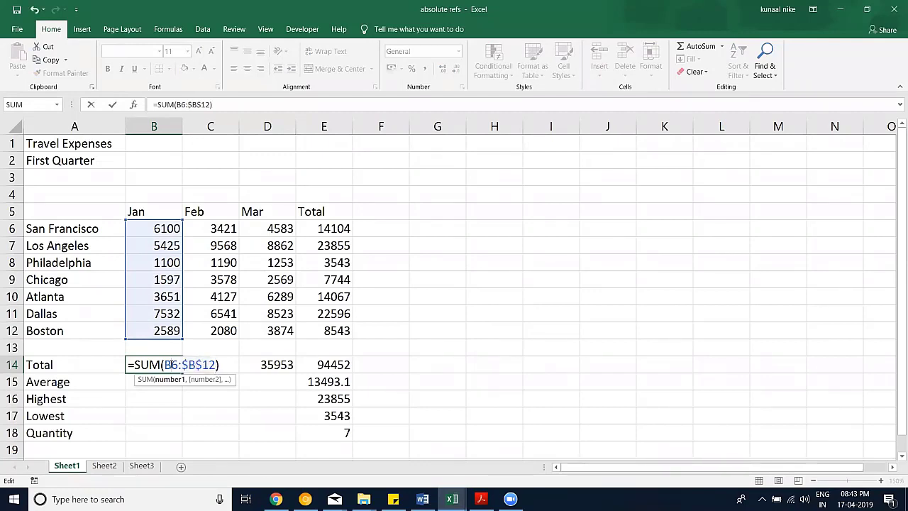
pyautogui.press('F4')
pyautogui.press('Return')
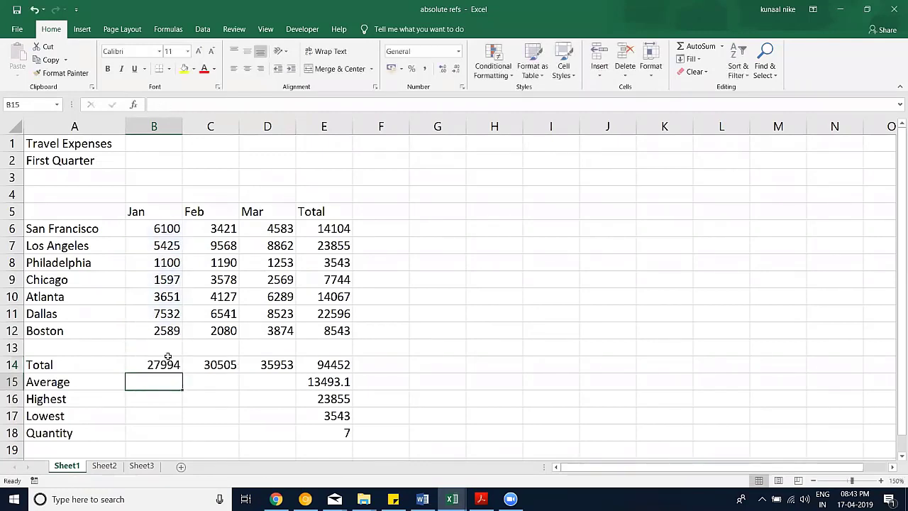
# - Fill B14's formula right to D14, inspect the copies, then clear C14:D14
pyautogui.click(168, 359)
pyautogui.moveTo(182, 372); pyautogui.dragTo(282, 375)
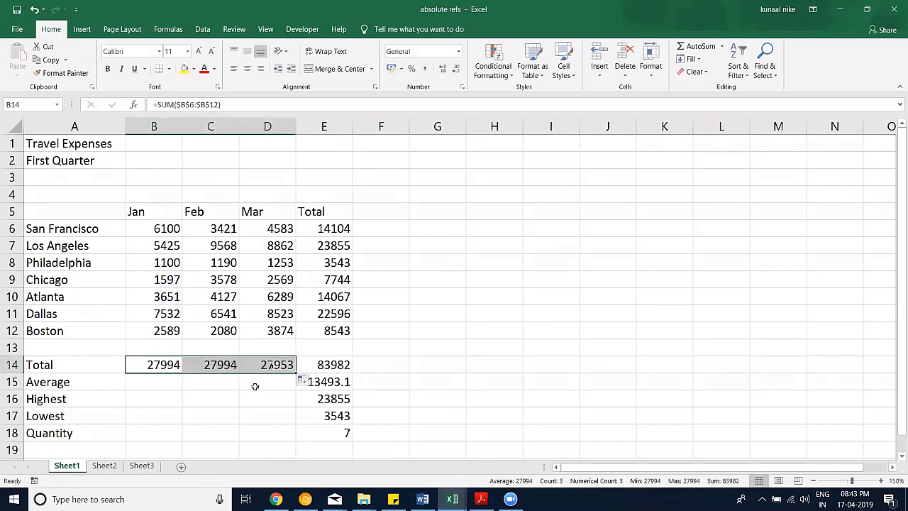
pyautogui.doubleClick(225, 366)
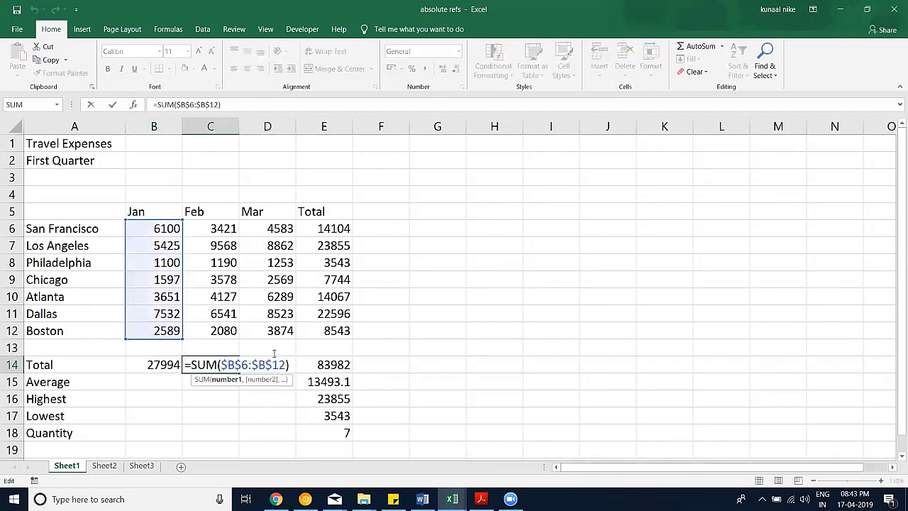
pyautogui.click(278, 364)
pyautogui.doubleClick(281, 365)
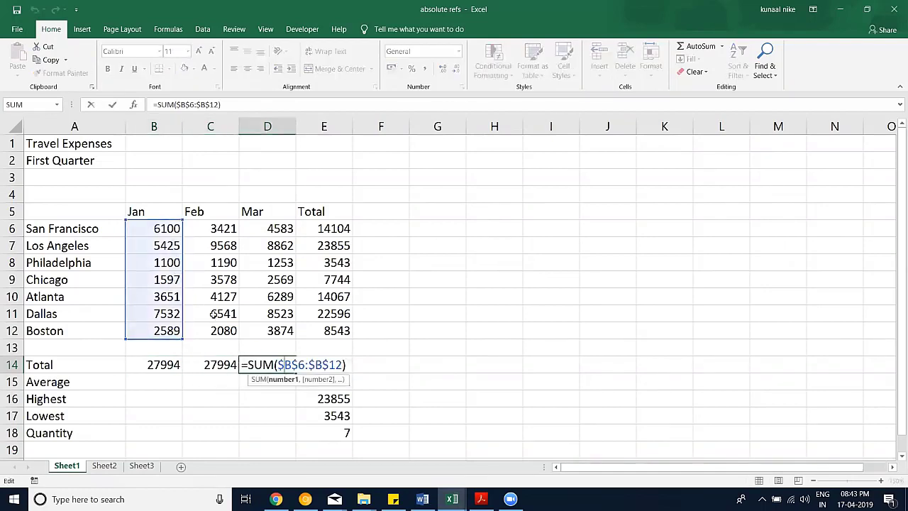
pyautogui.press('Escape')
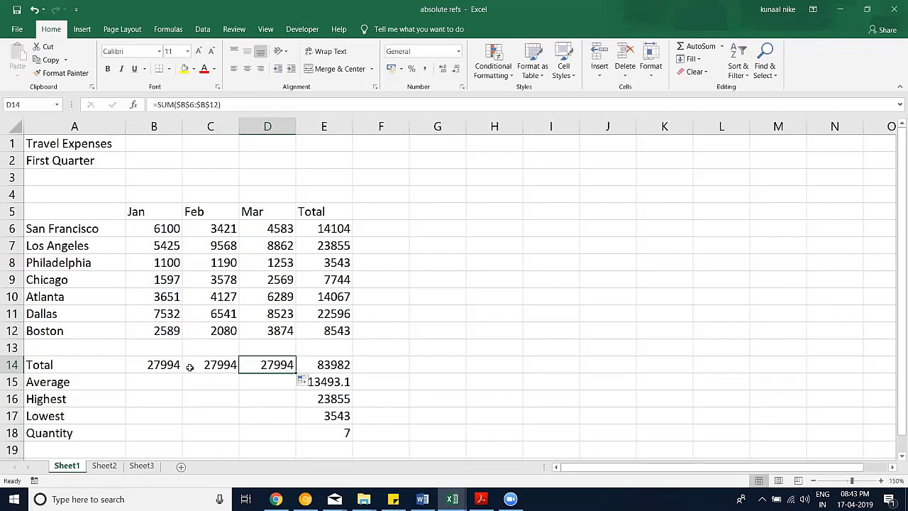
pyautogui.moveTo(193, 365); pyautogui.dragTo(243, 373)
pyautogui.press('Delete')
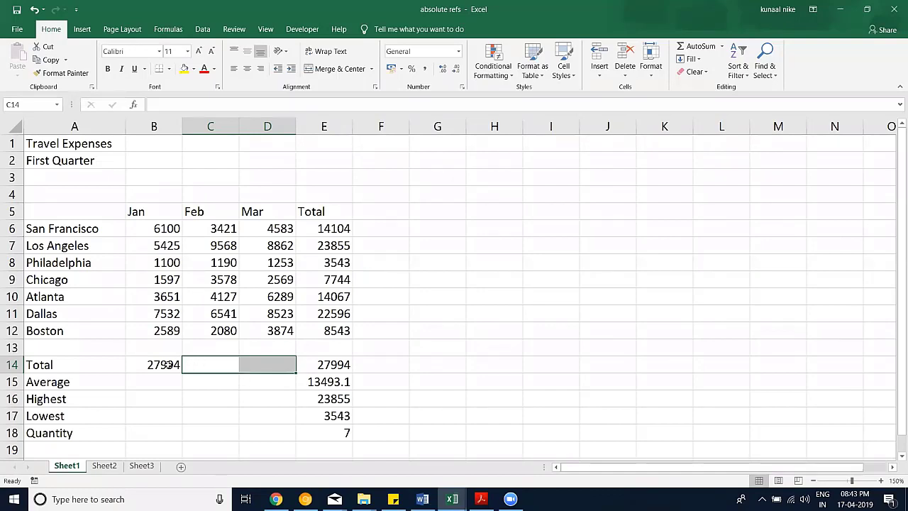
# - Select B14 and collapse the ribbon to show more rows
pyautogui.click(168, 365)
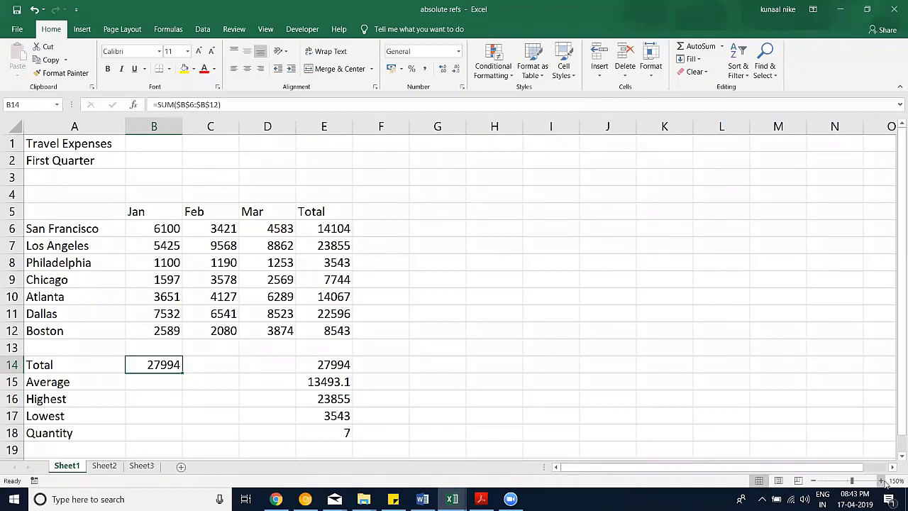
pyautogui.scroll(2, 147, 178)
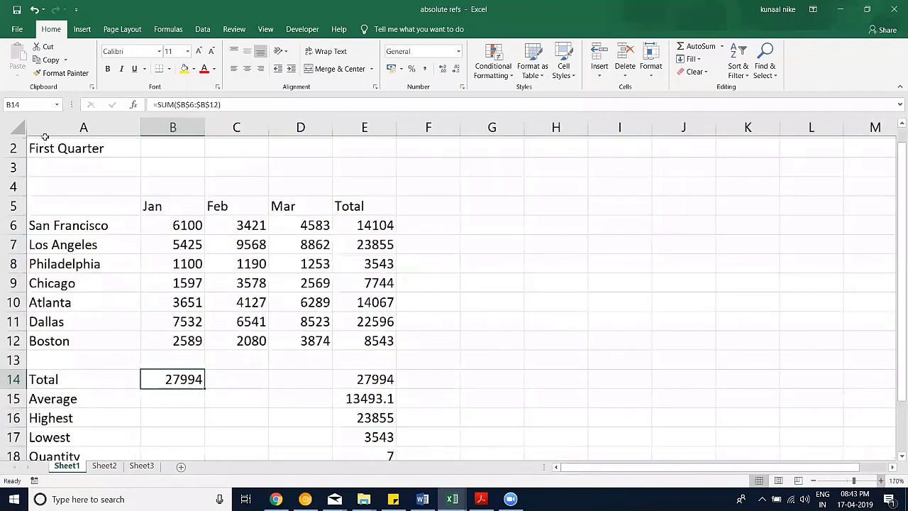
pyautogui.doubleClick(50, 31)
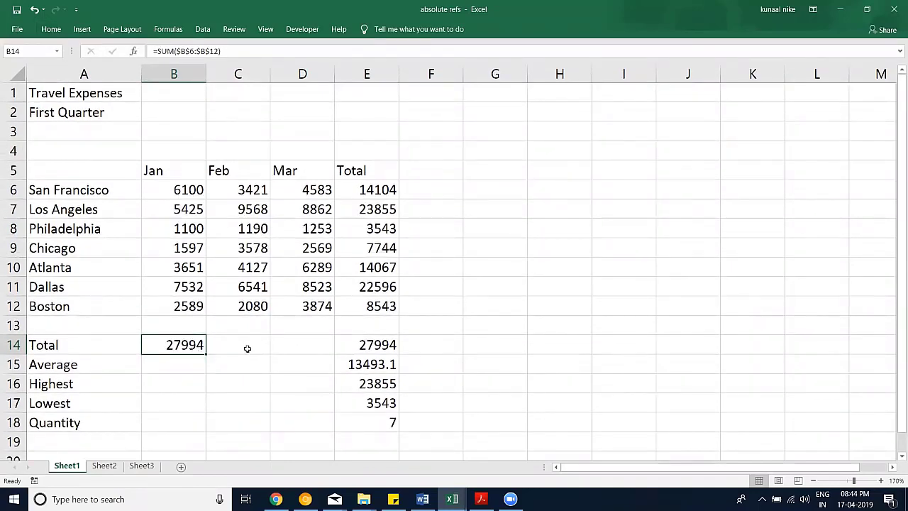
# - Paste B14's absolute total into C14:D14, check C14, then delete the pasted totals
pyautogui.hotkey('ctrl', 'c')
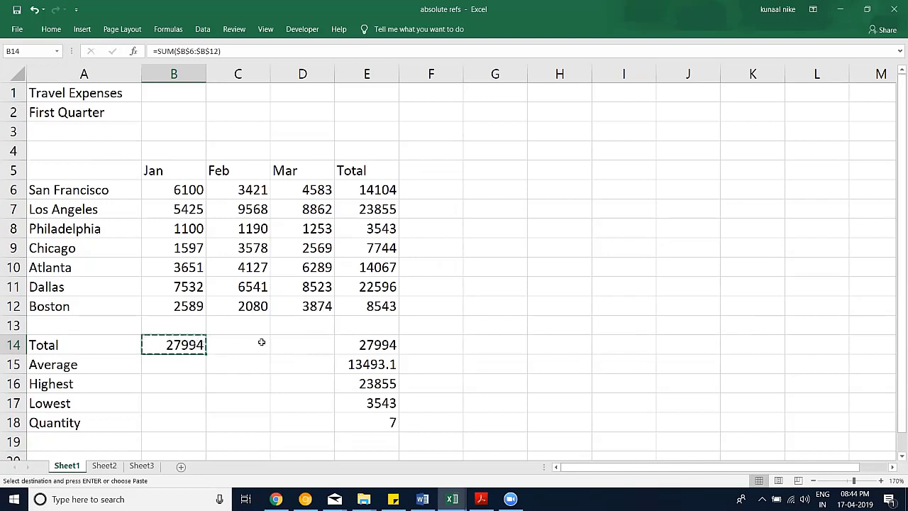
pyautogui.moveTo(262, 343); pyautogui.dragTo(276, 343)
pyautogui.hotkey('ctrl', 'v')
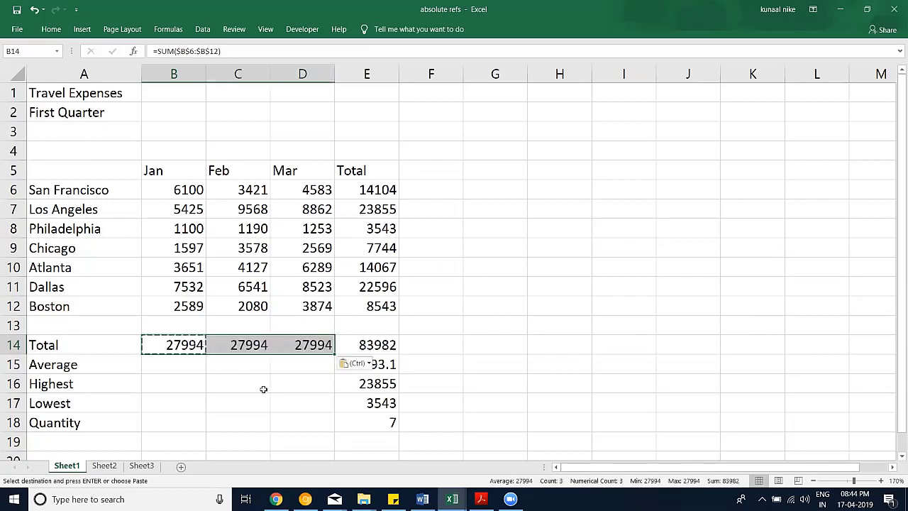
pyautogui.press('Escape')
pyautogui.doubleClick(244, 345)
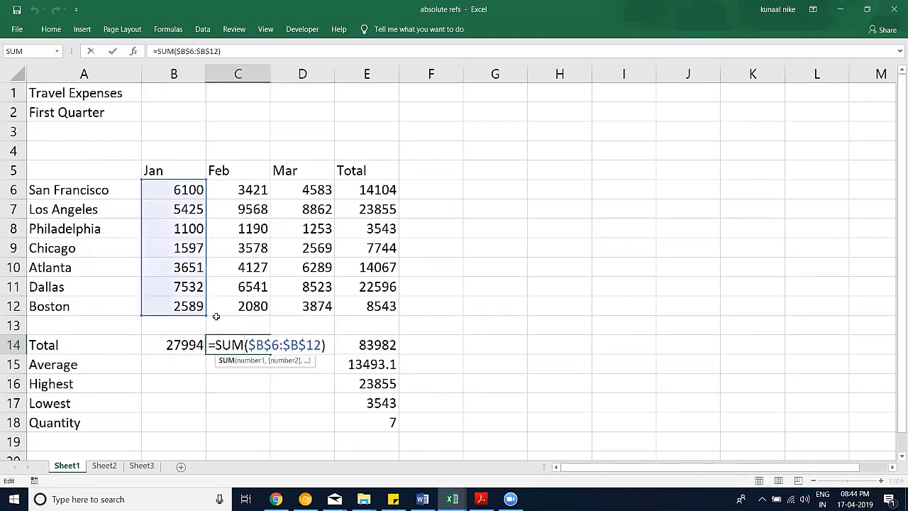
pyautogui.press('Escape')
pyautogui.moveTo(259, 345); pyautogui.dragTo(289, 347)
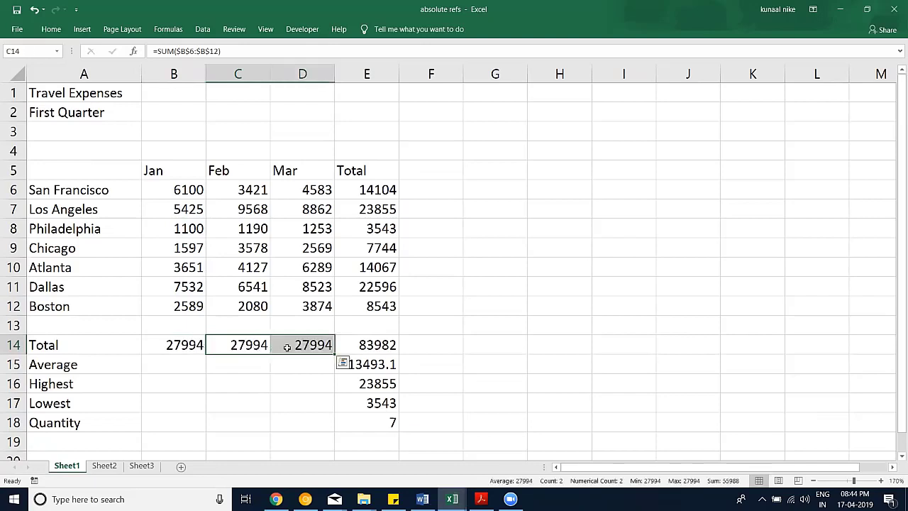
pyautogui.press('Delete')
pyautogui.click(170, 345)
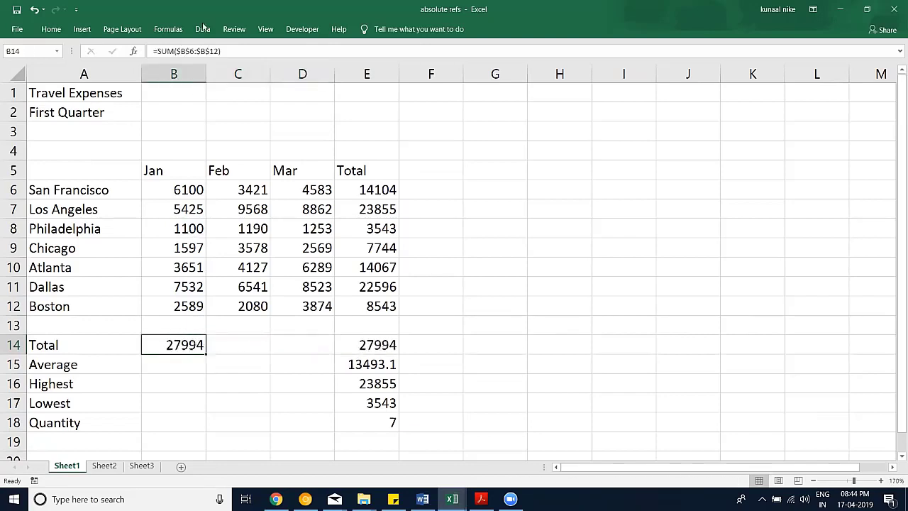
# - Change B14's range back to relative, making it =SUM(B6:B12)
pyautogui.click(220, 51)
pyautogui.doubleClick(218, 51)
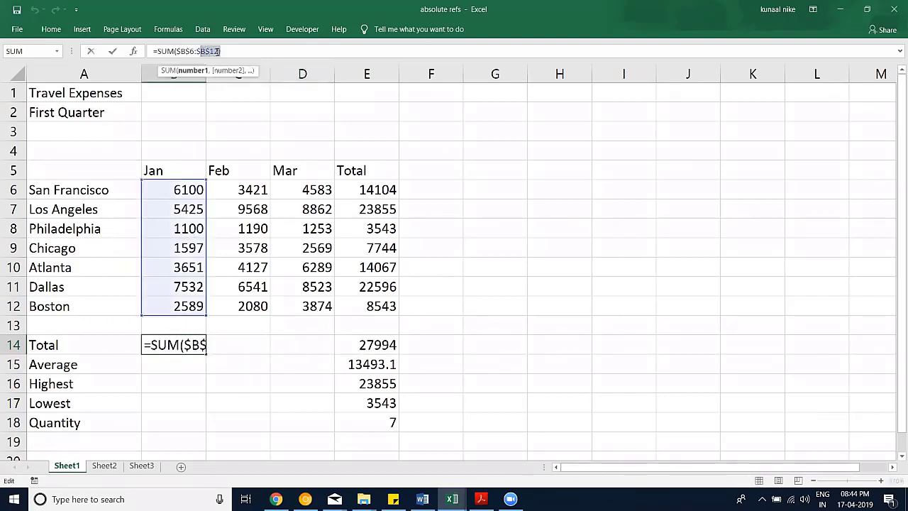
pyautogui.moveTo(217, 51); pyautogui.dragTo(178, 47)
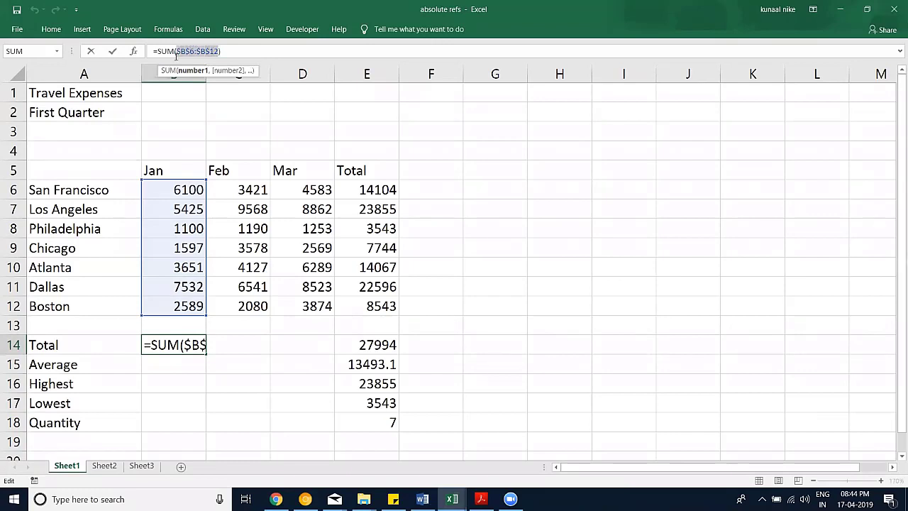
pyautogui.press('F4')
pyautogui.press('F4')
pyautogui.press('F4')
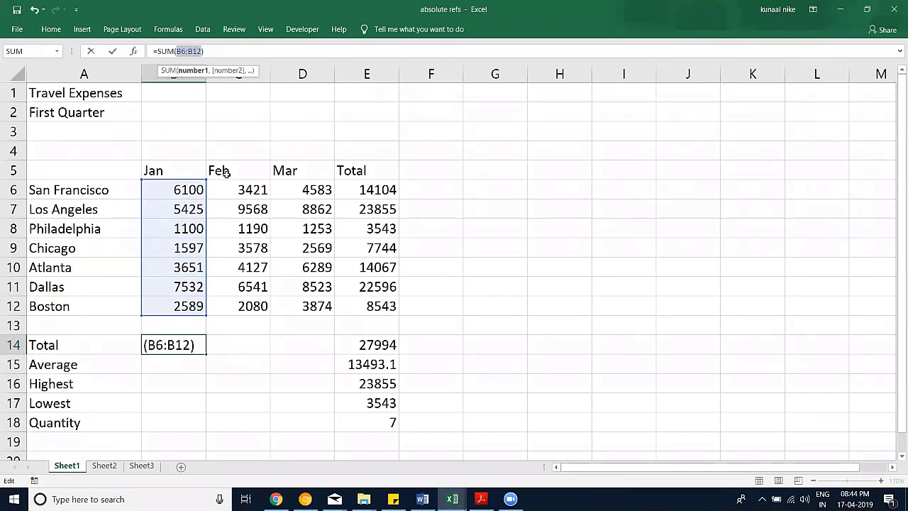
pyautogui.press('Return')
# - Copy the Jan total into Feb and Mar, giving 30505 and 35953
pyautogui.press('Up')
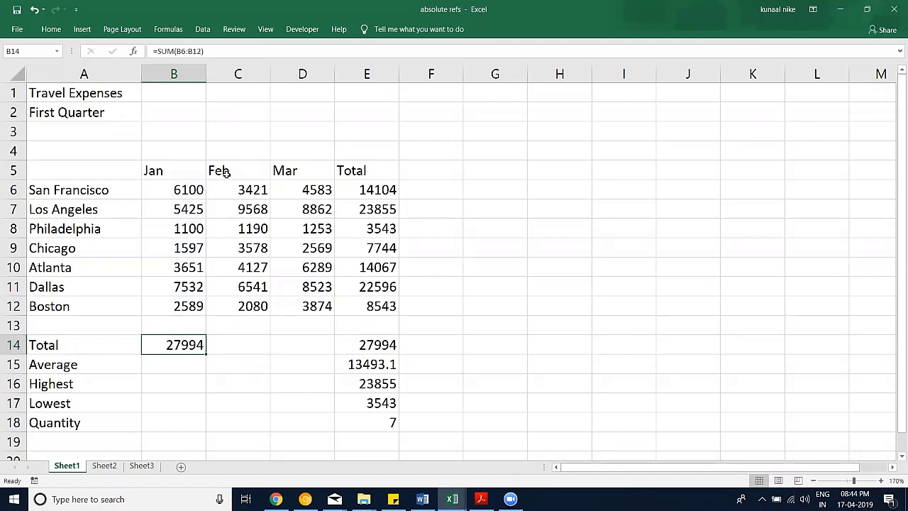
pyautogui.hotkey('ctrl', 'c')
pyautogui.hotkey('shift', 'Right')
pyautogui.hotkey('shift', 'Right')
pyautogui.hotkey('ctrl', 'v')
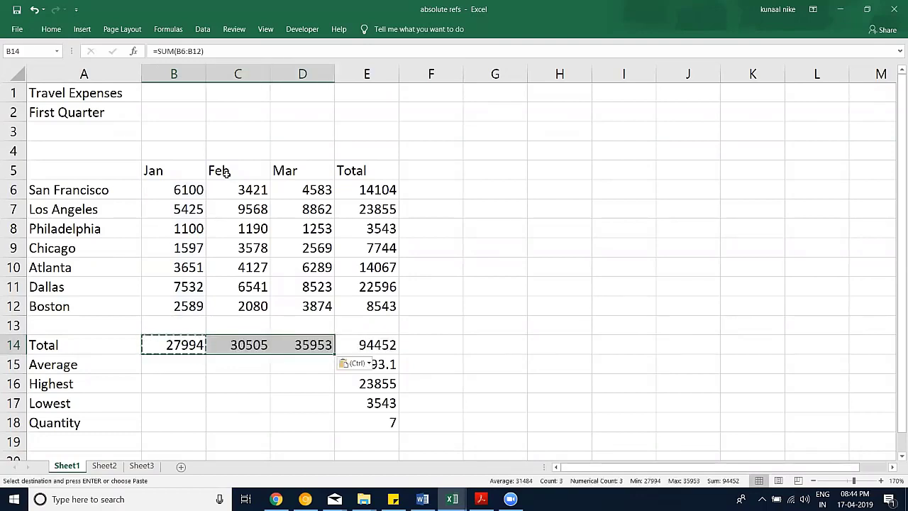
pyautogui.press('Escape')
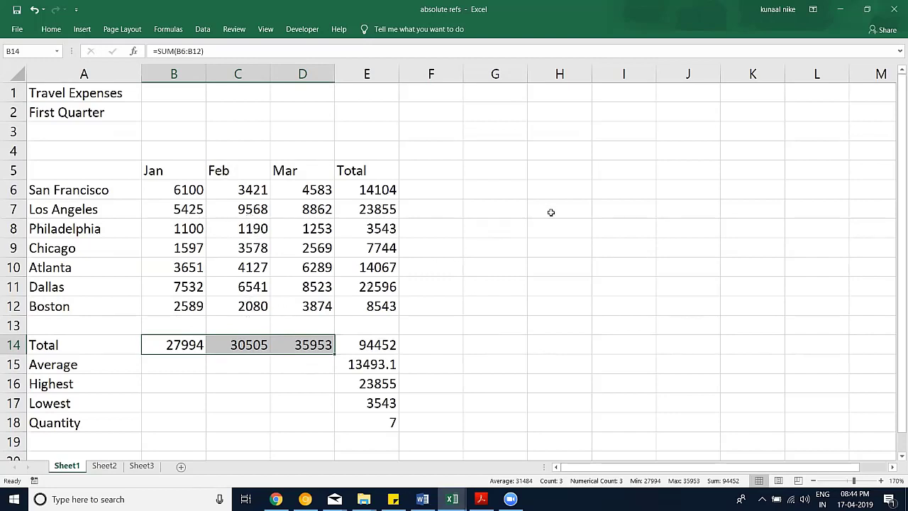
pyautogui.click(572, 193)
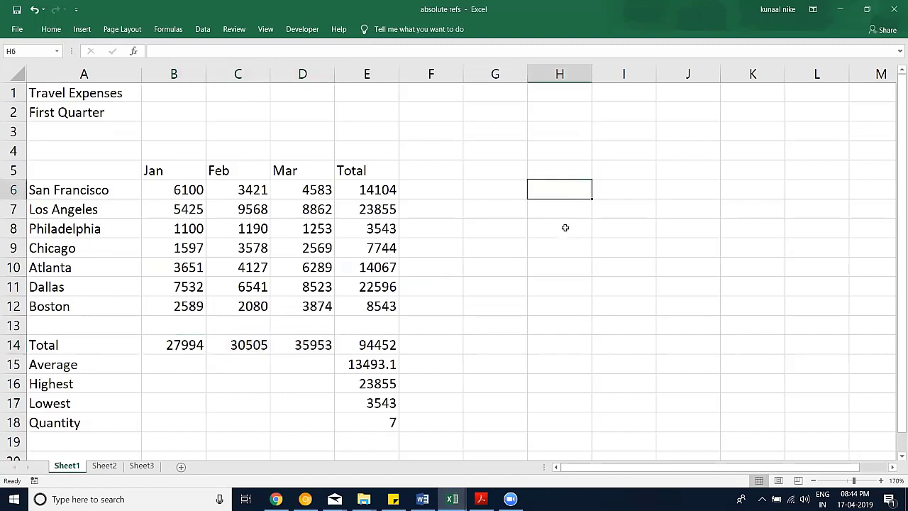
# - Enter the relative reference =E6 in H6 as visible text
pyautogui.write('=')
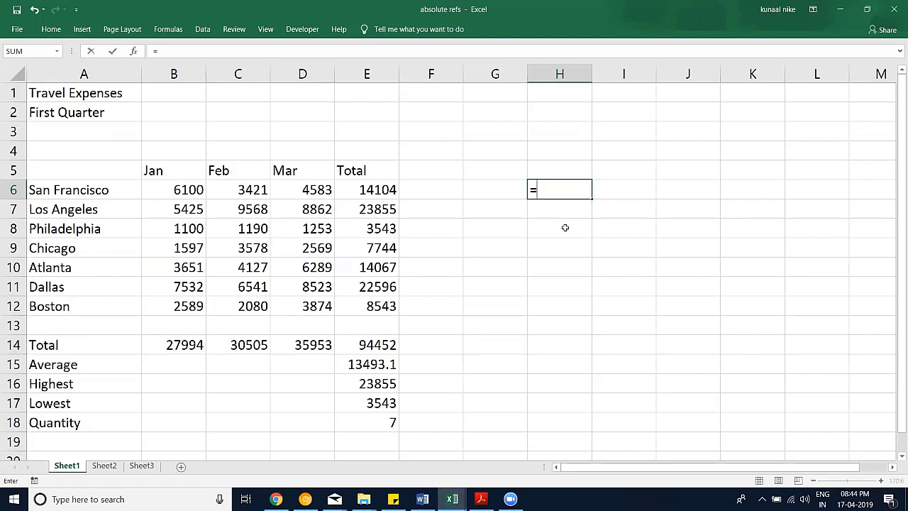
pyautogui.click(380, 188)
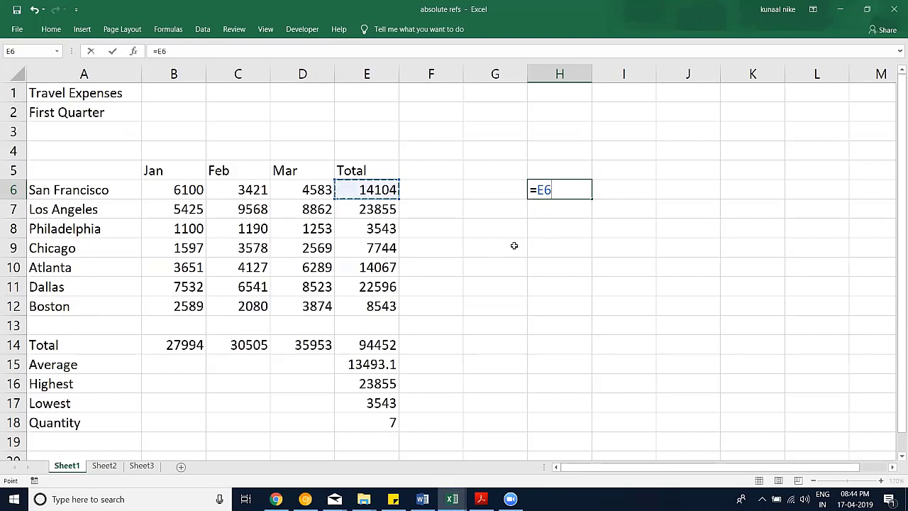
pyautogui.press('F2')
pyautogui.press('Home')
pyautogui.write("'")
pyautogui.press('Return')
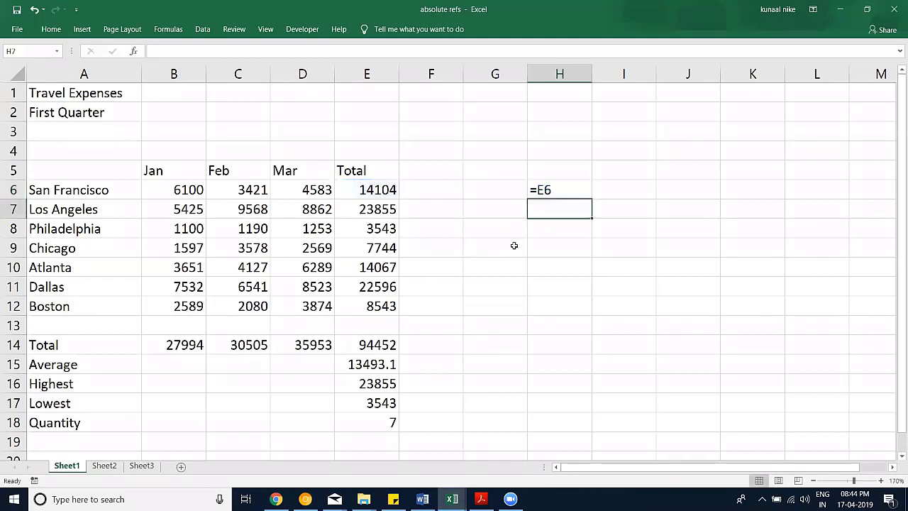
# - Enter the absolute reference =$E$6 in H7 as visible text
pyautogui.write('=')
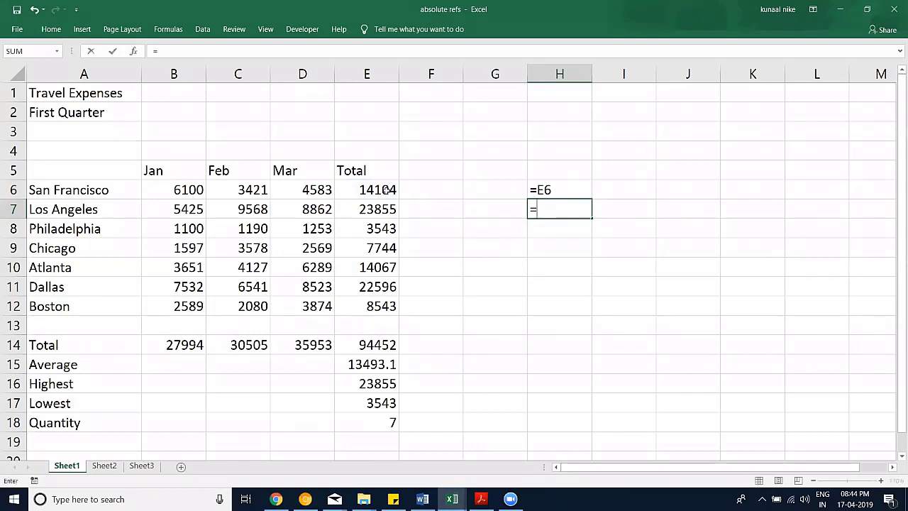
pyautogui.click(388, 190)
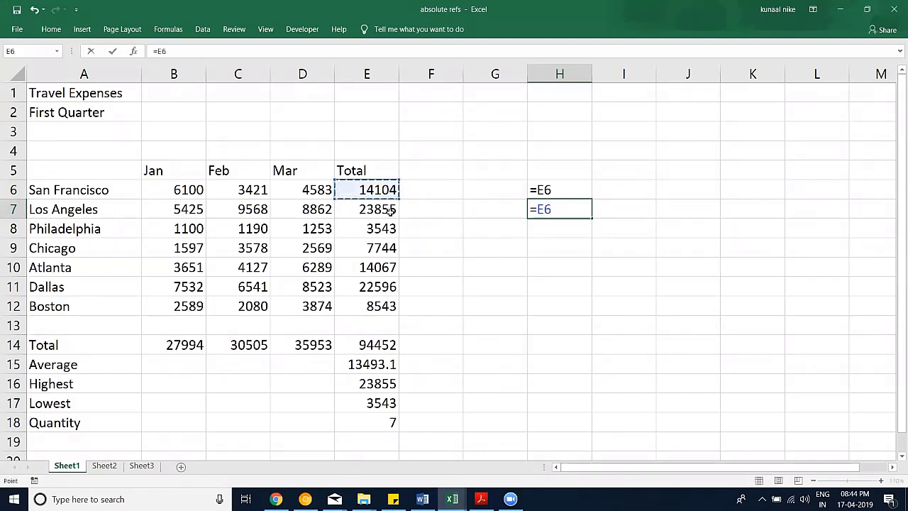
pyautogui.press('F4')
pyautogui.click(534, 210)
pyautogui.write("'")
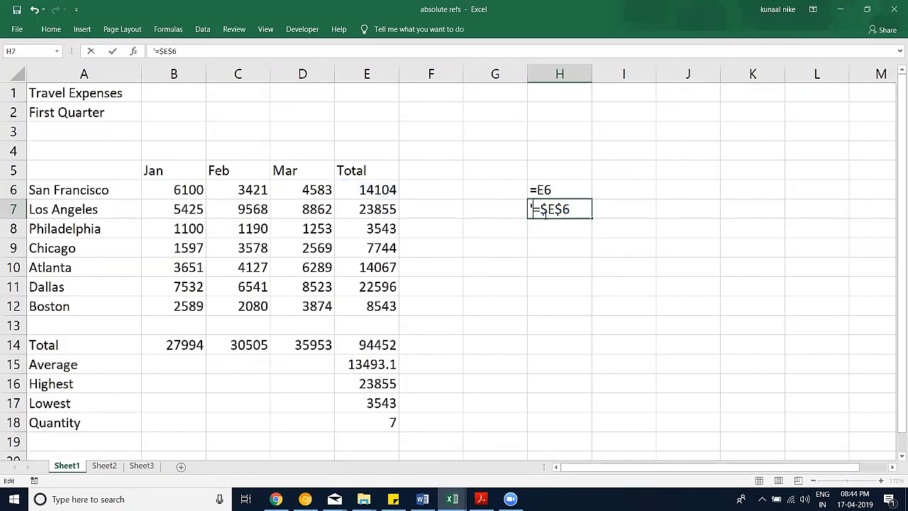
pyautogui.moveTo(557, 210)
pyautogui.mouseDown()
pyautogui.moveTo(540, 210)
pyautogui.moveTo(569, 210)
pyautogui.mouseUp()
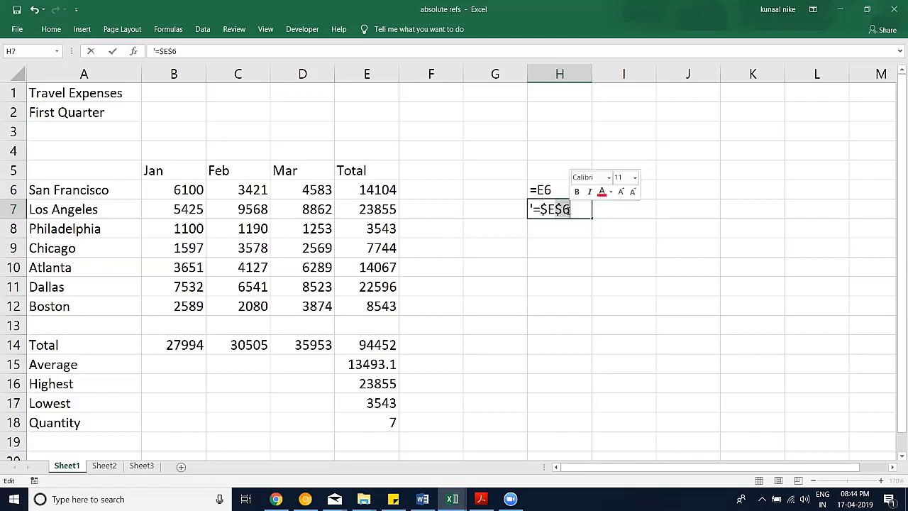
pyautogui.click(549, 228)
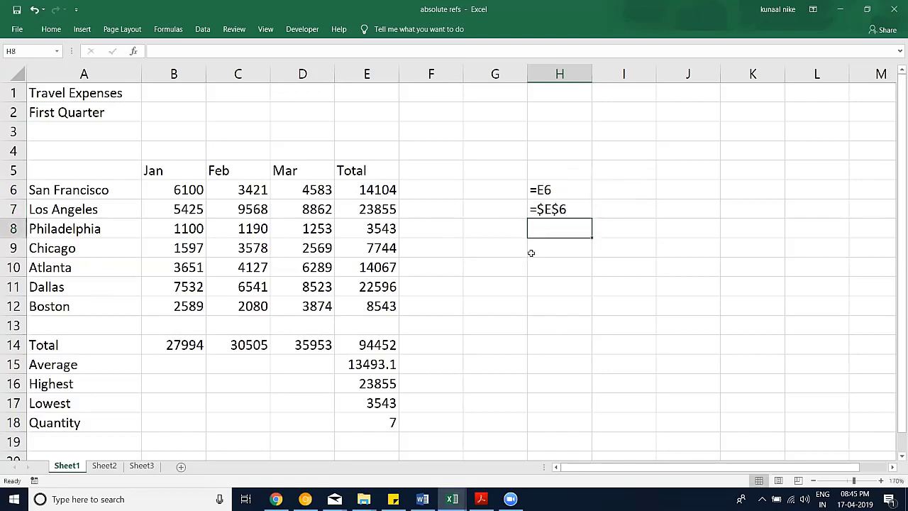
# - Begin the F4 legend by typing 'F4 1 time' in I7
pyautogui.click(635, 191)
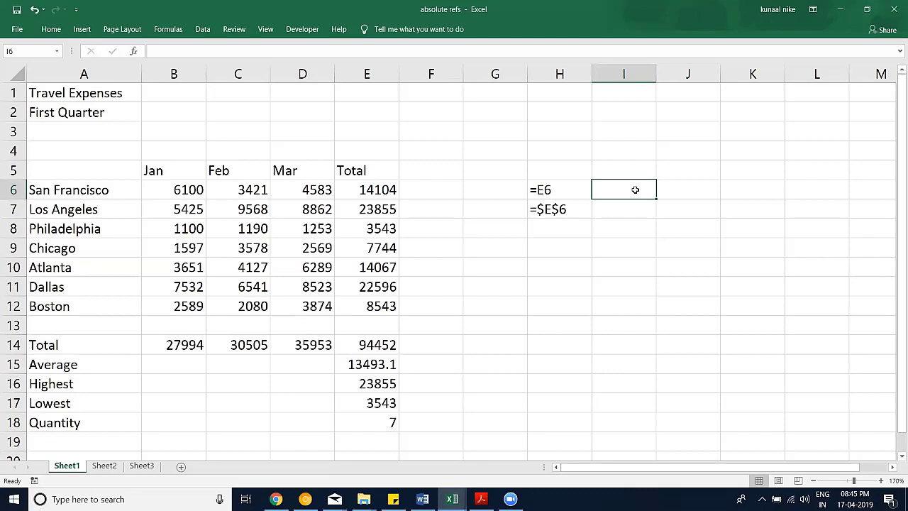
pyautogui.press('Down')
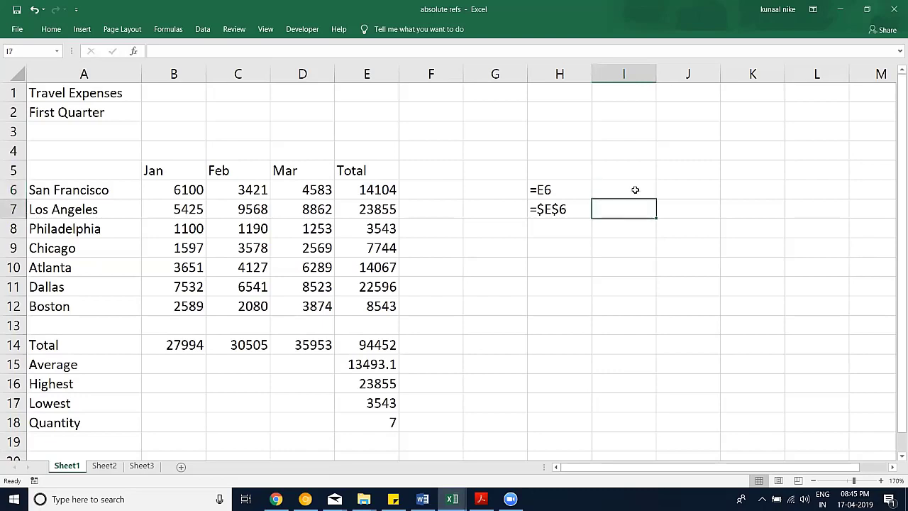
pyautogui.write('F')
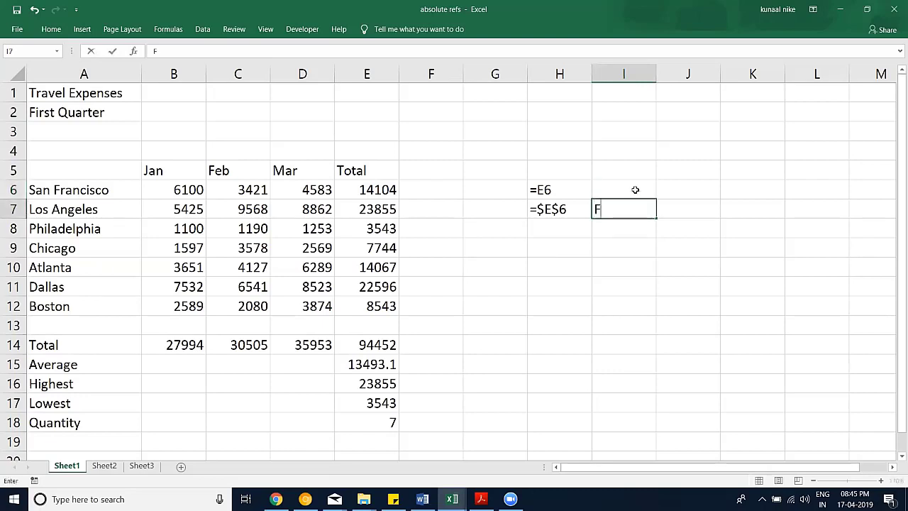
pyautogui.write('4 1 time')
# - Correct the I7 label to 'F4 time 1' and auto-fill through 'F4 time 4' in I10
pyautogui.press('BackSpace')
pyautogui.press('BackSpace')
pyautogui.press('BackSpace')
pyautogui.press('BackSpace')
pyautogui.press('BackSpace')
pyautogui.press('BackSpace')
pyautogui.write('time 1')
pyautogui.press('Return')
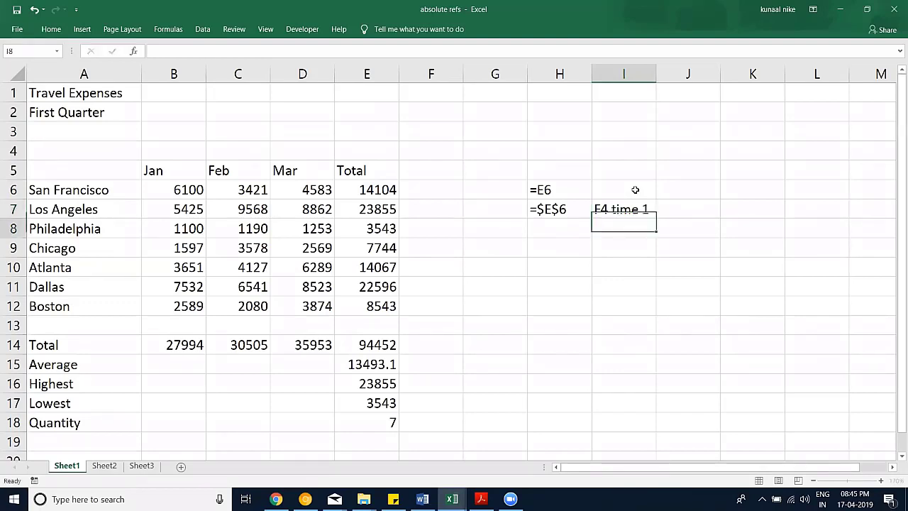
pyautogui.click(619, 212)
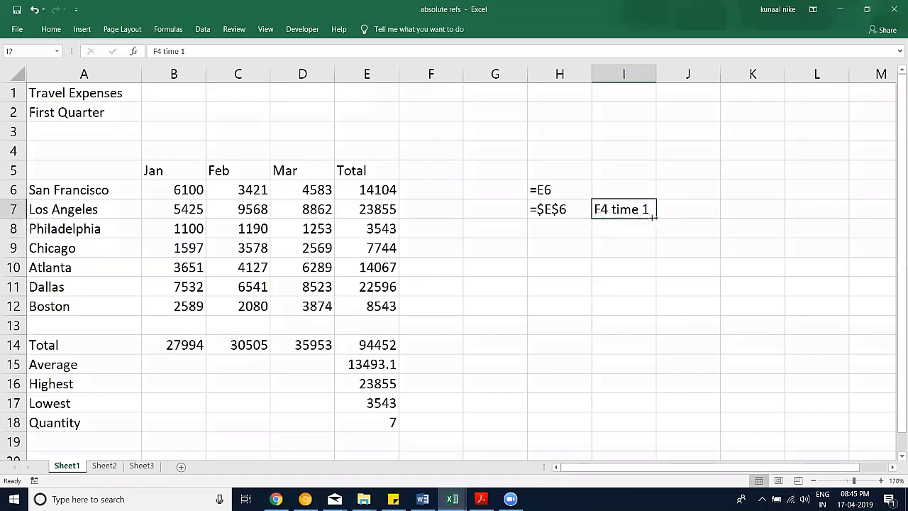
pyautogui.moveTo(657, 219); pyautogui.dragTo(634, 280)
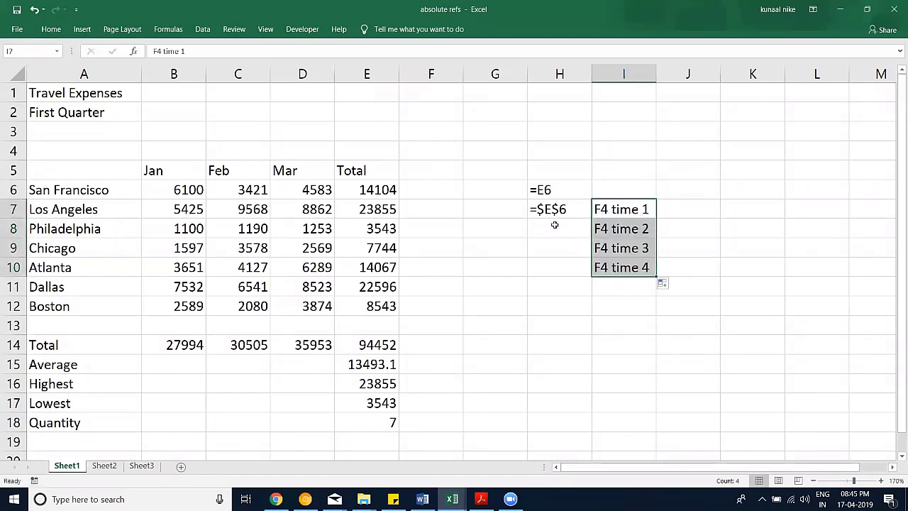
# - Enter the row-locked reference =E$6 in H8 as visible text
pyautogui.click(539, 239)
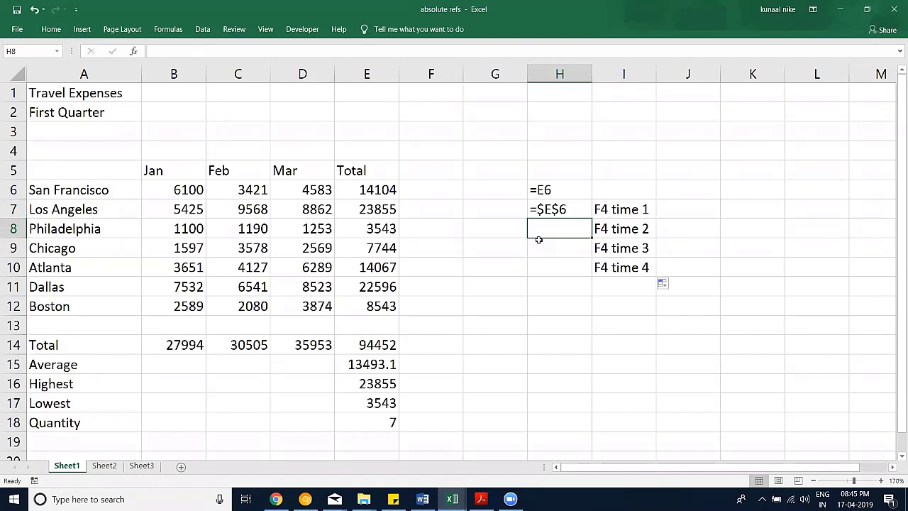
pyautogui.write('=')
pyautogui.click(370, 195)
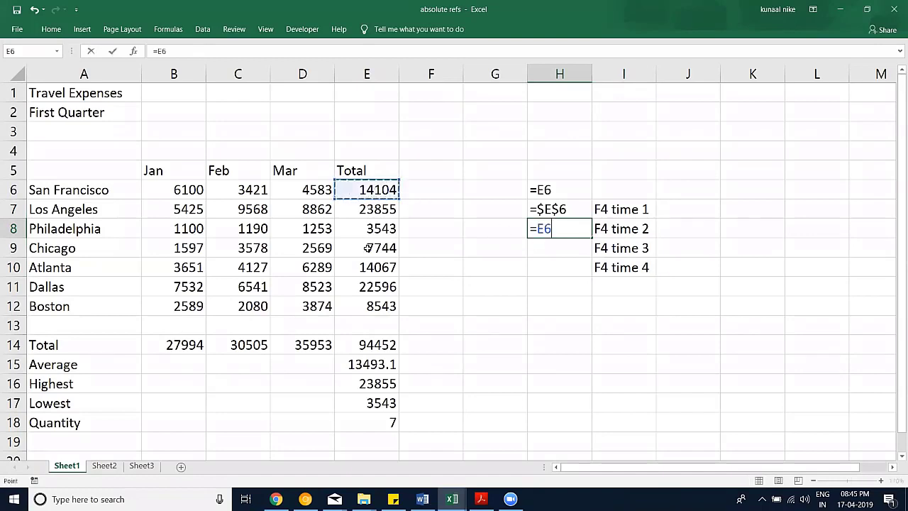
pyautogui.press('F4')
pyautogui.press('F4')
pyautogui.press('Return')
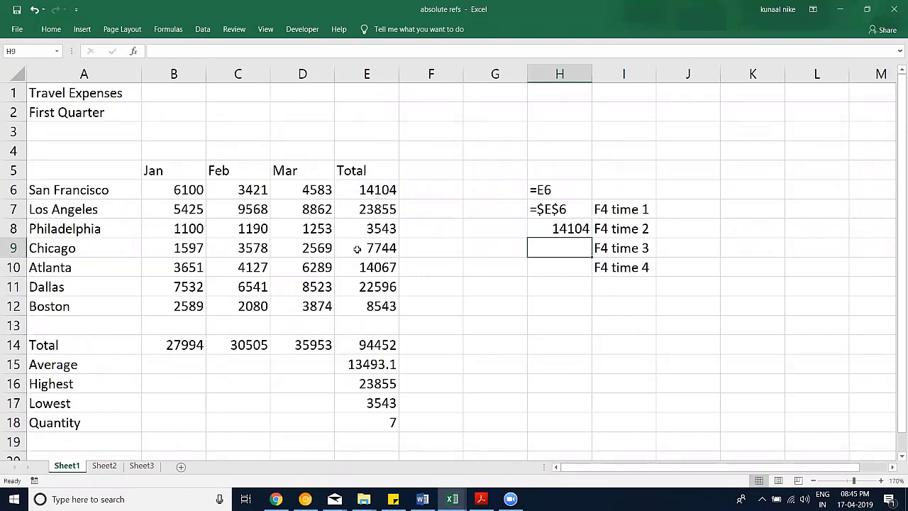
pyautogui.click(528, 228)
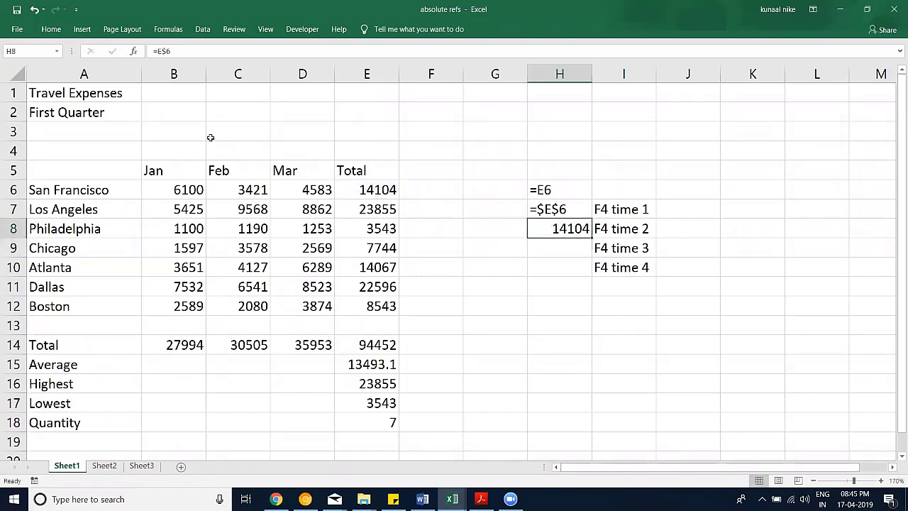
pyautogui.click(153, 52)
pyautogui.write("'")
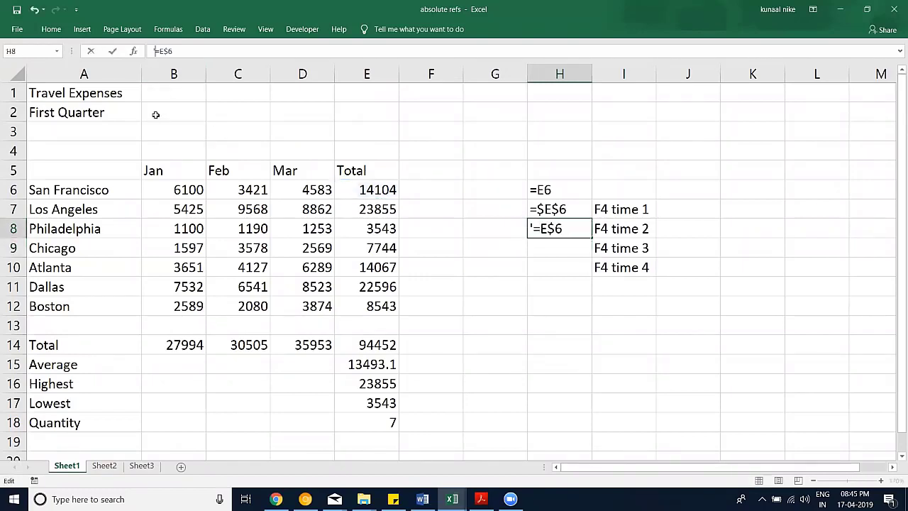
pyautogui.press('Return')
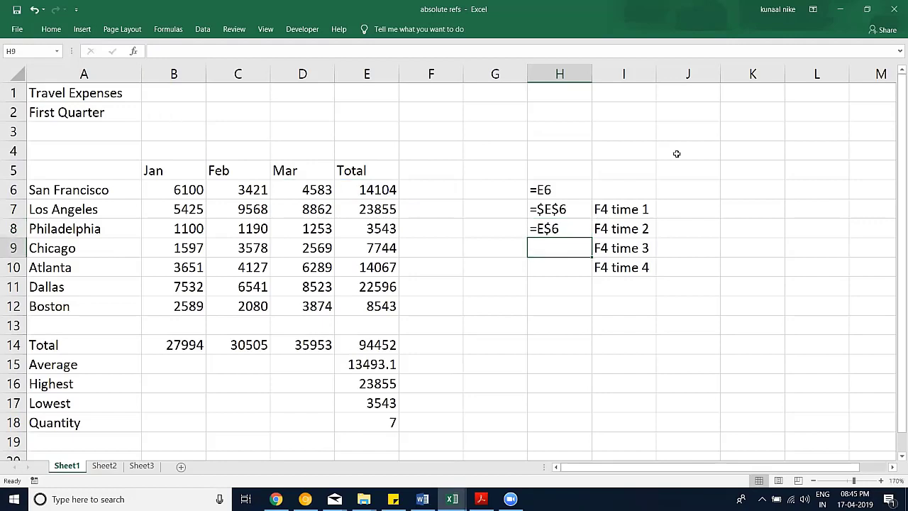
# - Enter 'Fix both Row & Column' in J7, fixing the 'Columm' typo
pyautogui.click(674, 208)
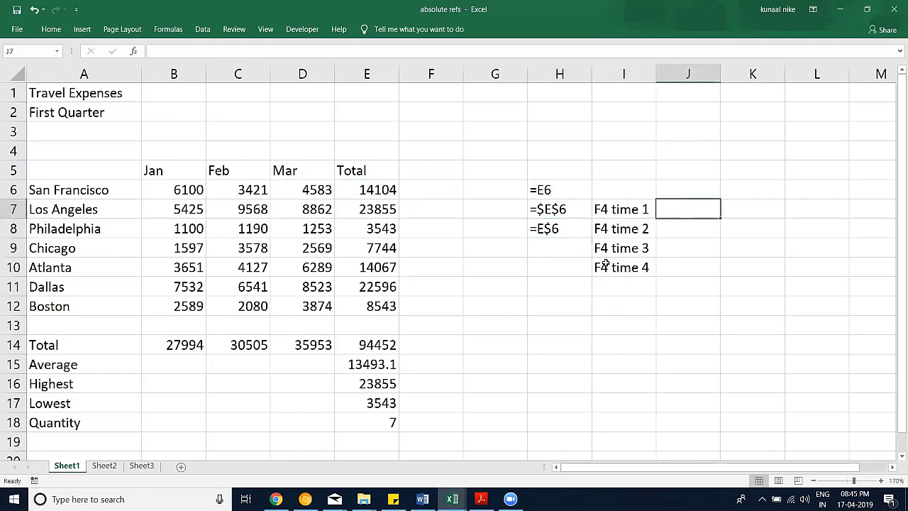
pyautogui.write('Fix ')
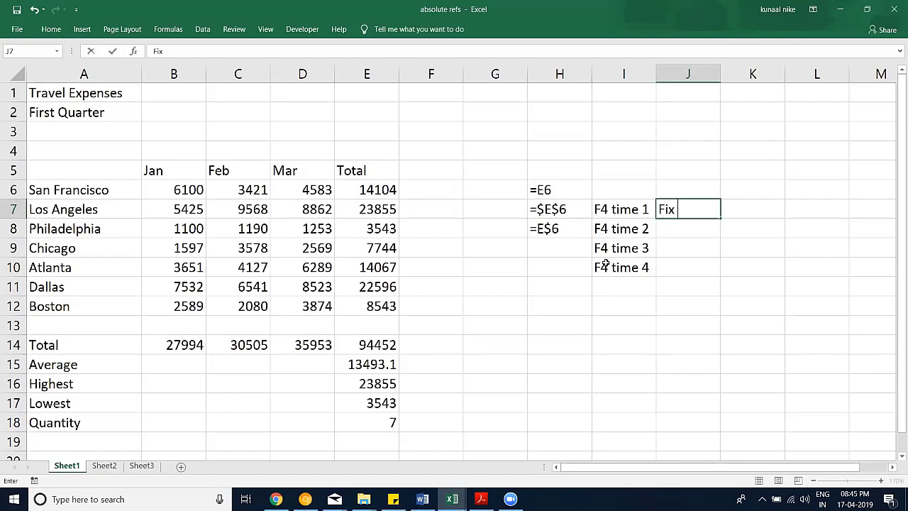
pyautogui.write('both Row ')
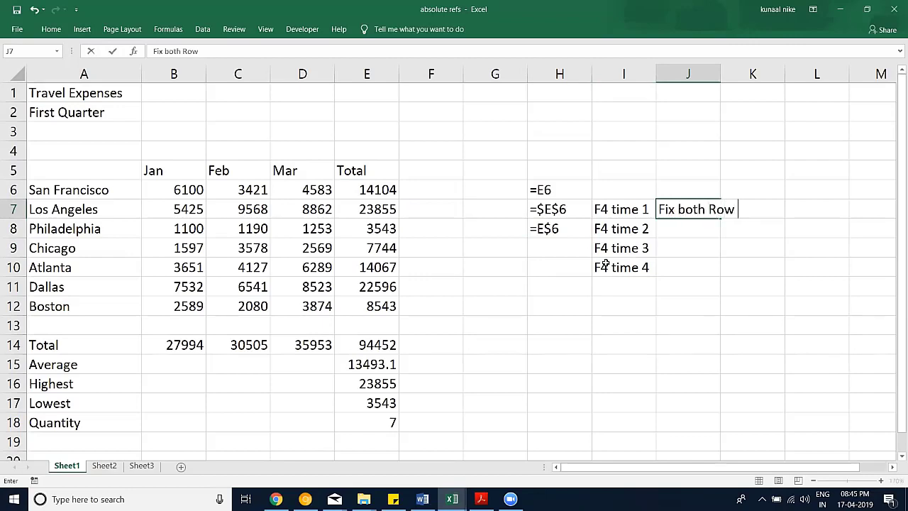
pyautogui.write('& Co')
pyautogui.hscroll(2, 698, 395)
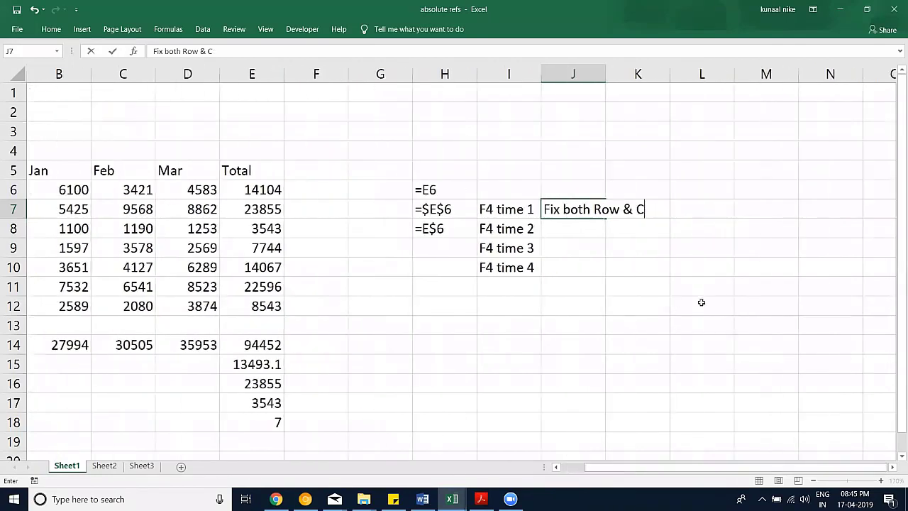
pyautogui.write('olumm')
pyautogui.press('Return')
pyautogui.press('Up')
pyautogui.press('F2')
pyautogui.press('BackSpace')
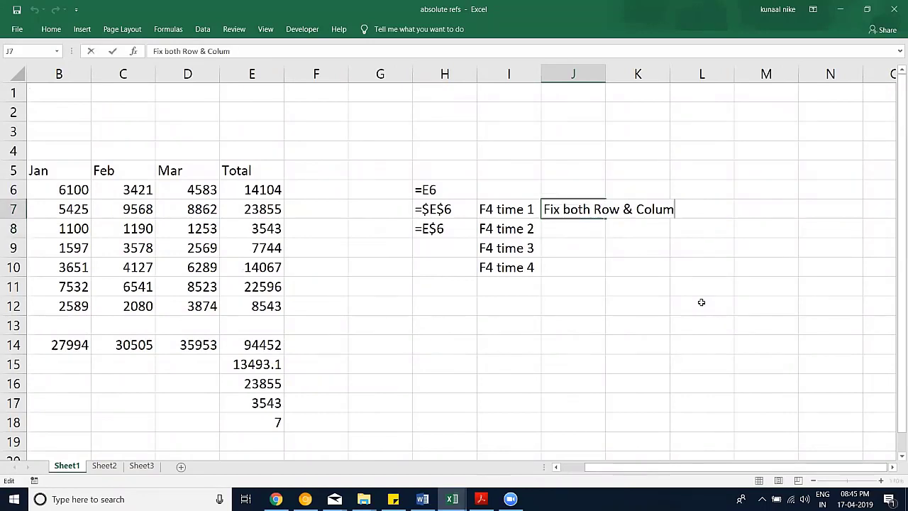
pyautogui.write('n')
pyautogui.press('Return')
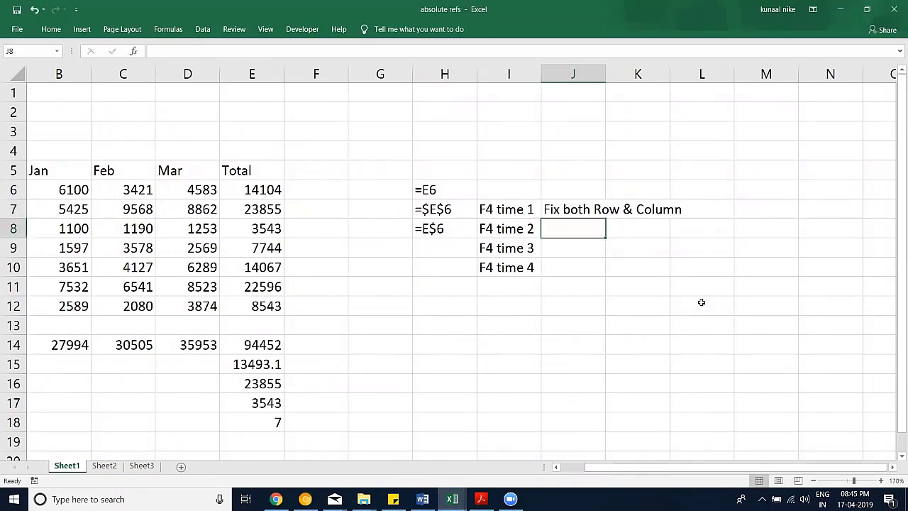
# - Fill J8:J10 with 'Fix Row', 'Fix Column' and 'Normal', overriding AutoComplete
pyautogui.write('f')
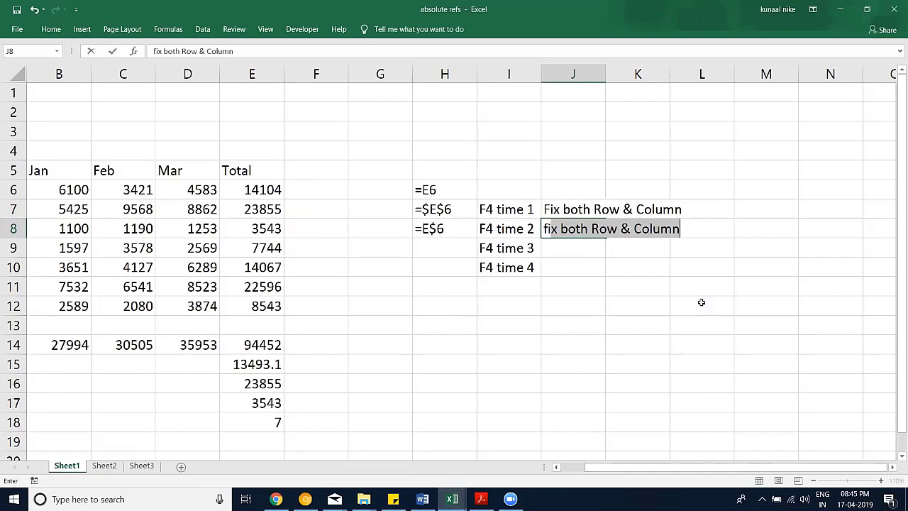
pyautogui.press('Delete')
pyautogui.write('Fix ')
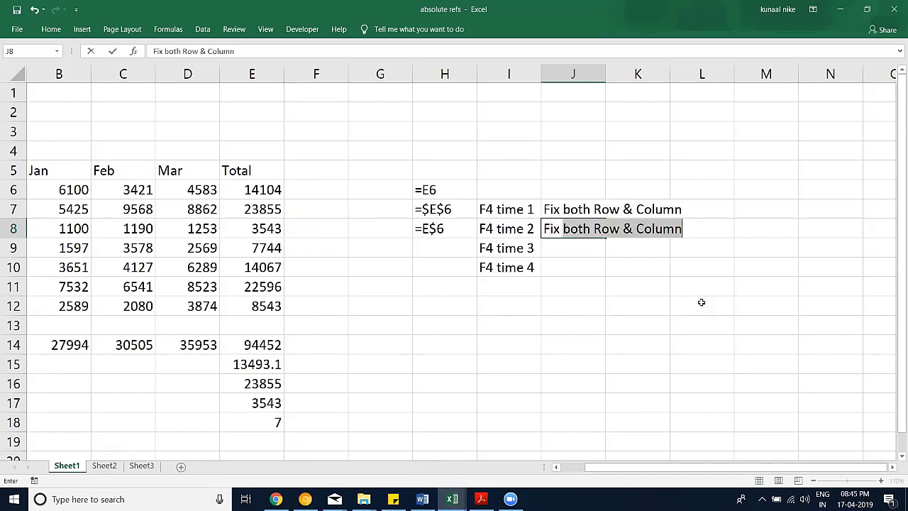
pyautogui.write('R')
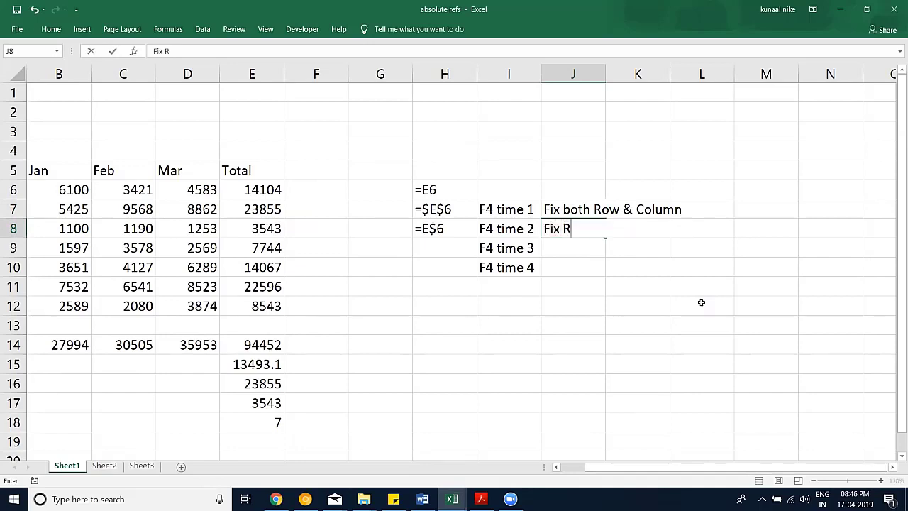
pyautogui.write('ow')
pyautogui.press('Return')
pyautogui.write('Fix Column')
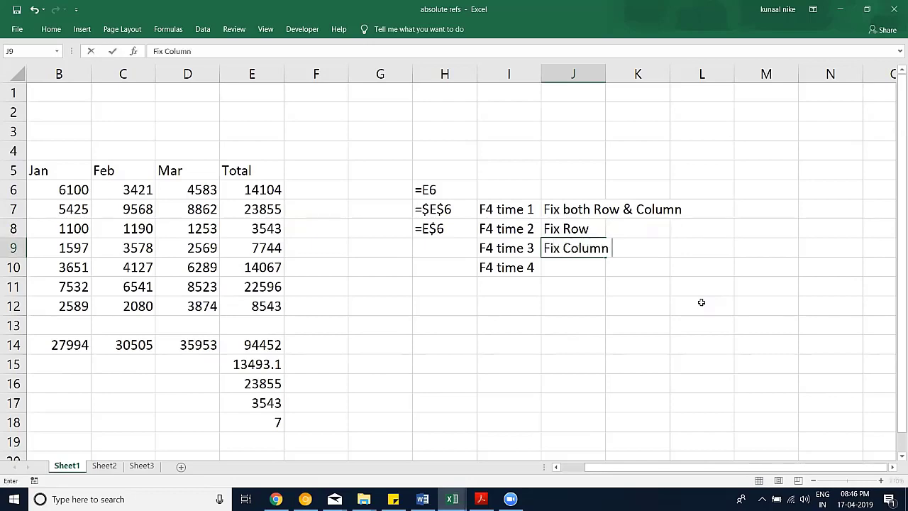
pyautogui.press('Return')
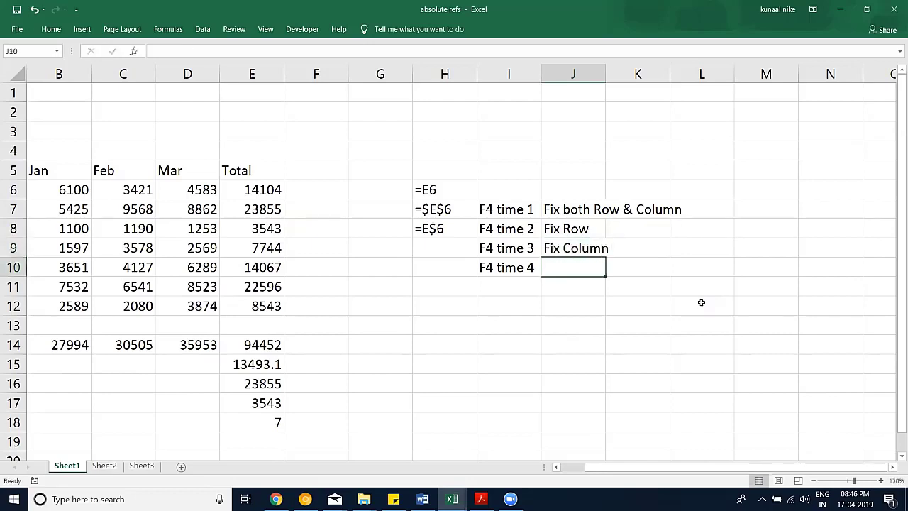
pyautogui.write('Normal')
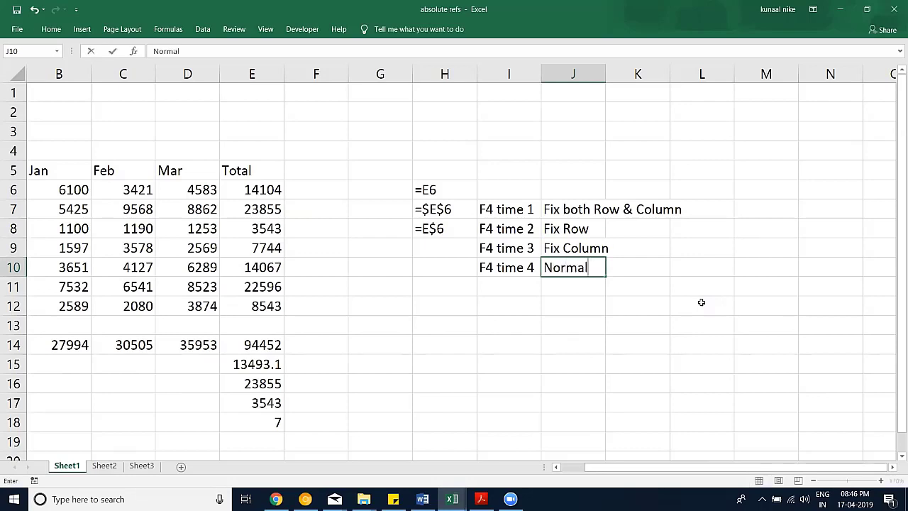
pyautogui.press('Return')
# - Enter the column-locked reference =$E6 in H9
pyautogui.click(447, 247)
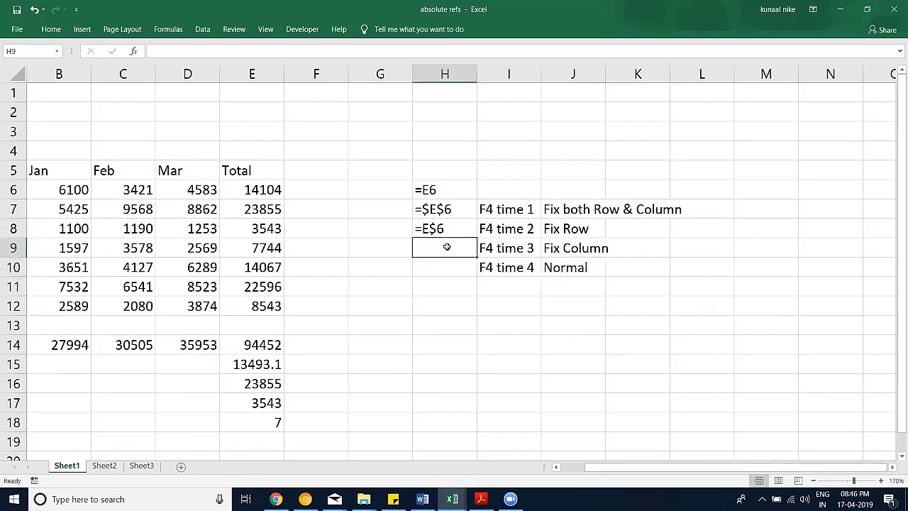
pyautogui.write('=')
pyautogui.click(236, 189)
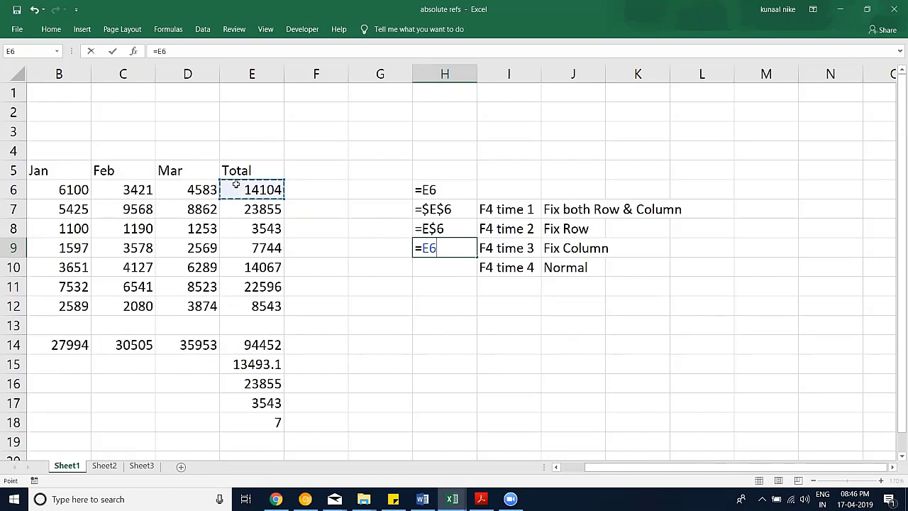
pyautogui.press('F4')
pyautogui.press('F4')
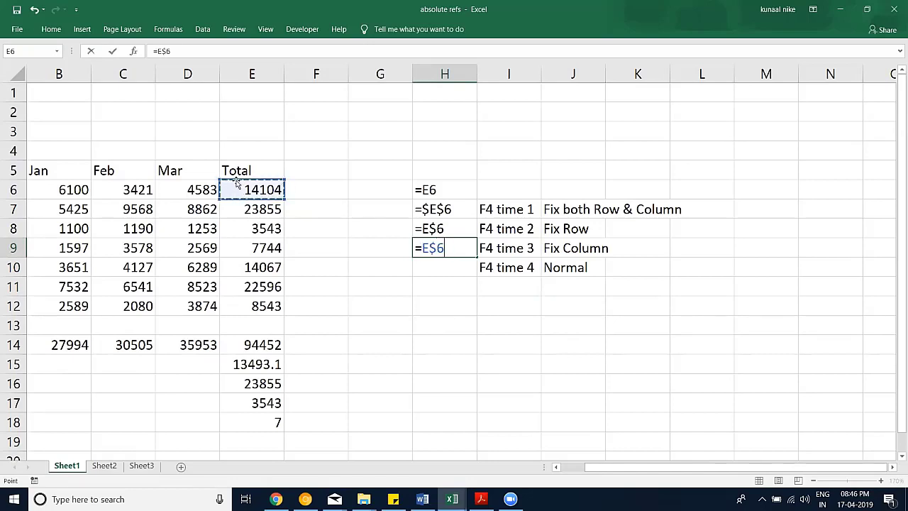
pyautogui.press('F4')
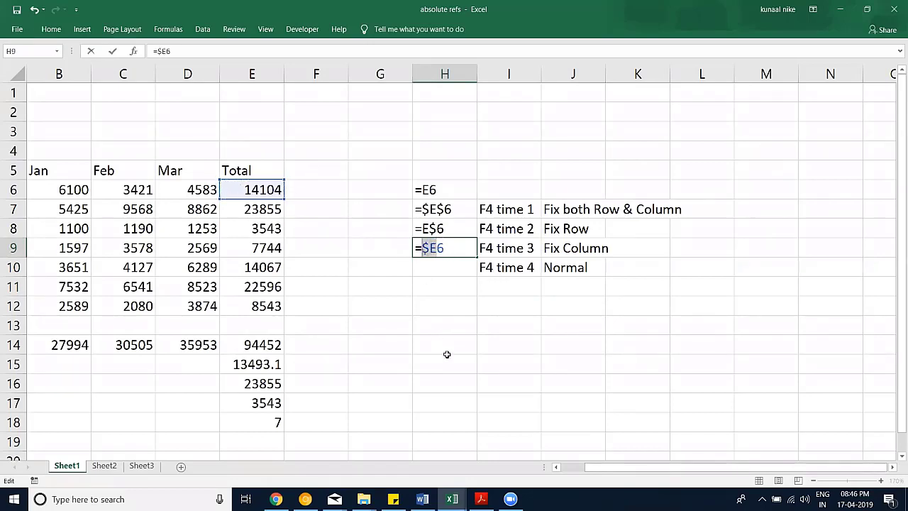
pyautogui.click(417, 250)
pyautogui.press('Return')
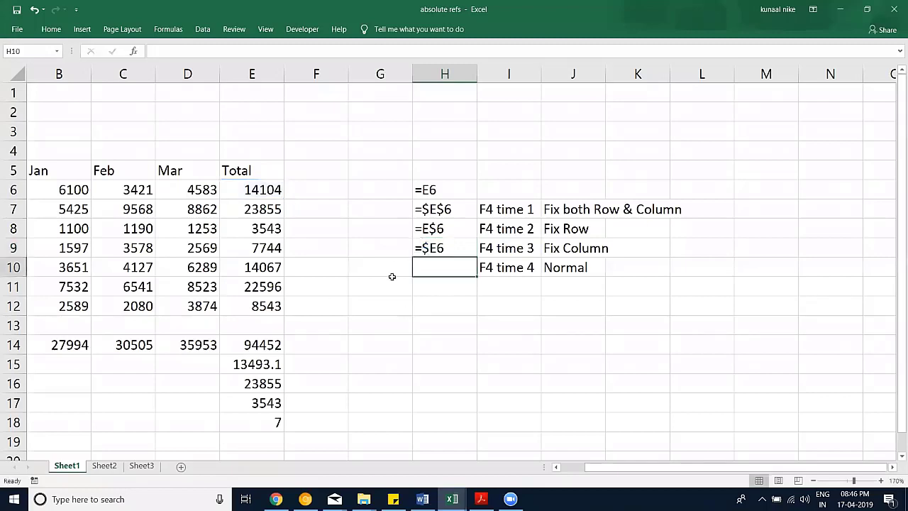
# - Enter the plain reference =E6 in H10 and make it display as text
pyautogui.write('=')
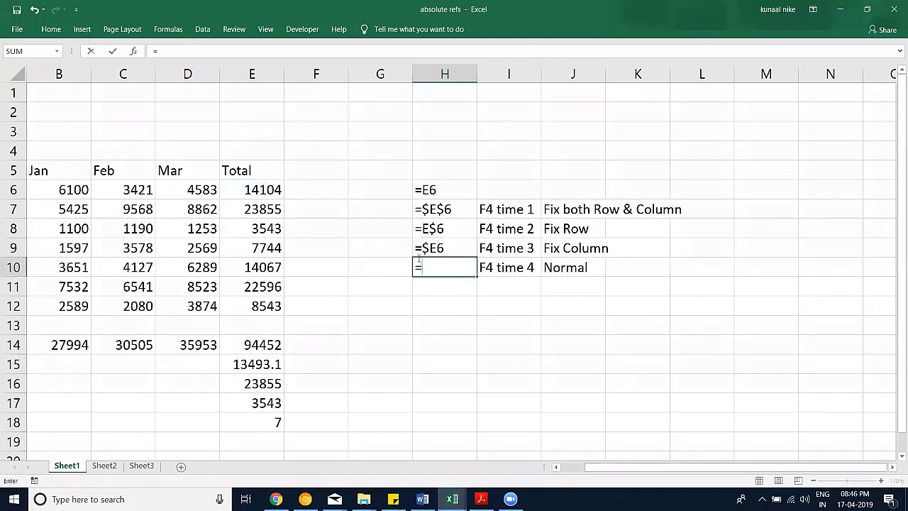
pyautogui.click(260, 193)
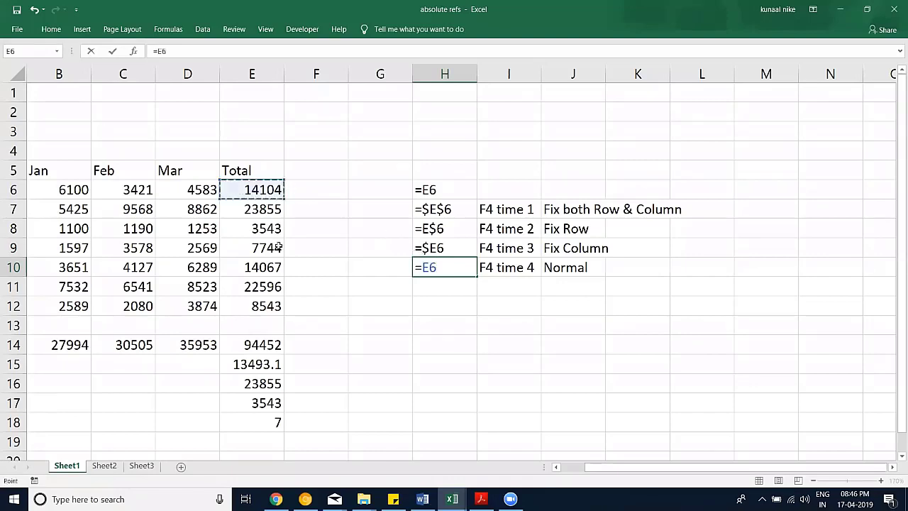
pyautogui.press('F4')
pyautogui.press('F4')
pyautogui.press('F4')
pyautogui.press('F4')
pyautogui.click(450, 325)
pyautogui.click(282, 189)
pyautogui.press('Return')
pyautogui.click(448, 267)
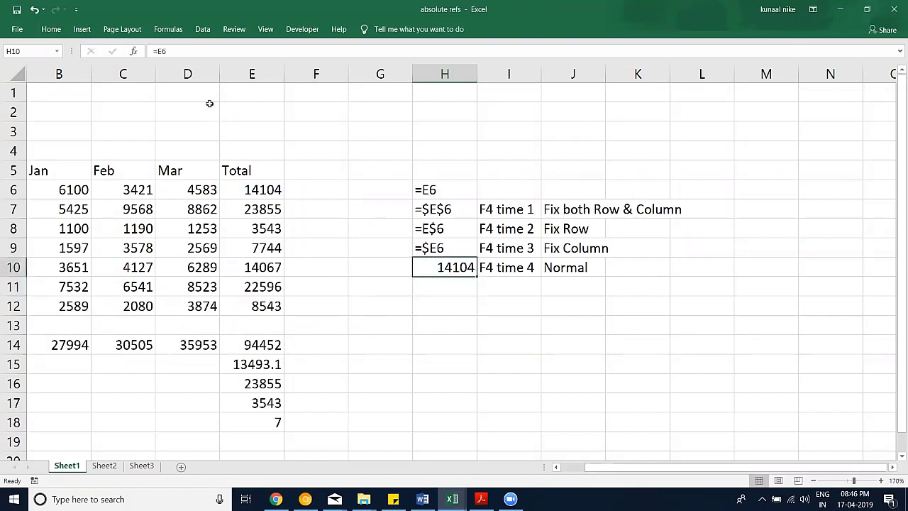
pyautogui.press('F2')
pyautogui.press('Home')
pyautogui.write("'")
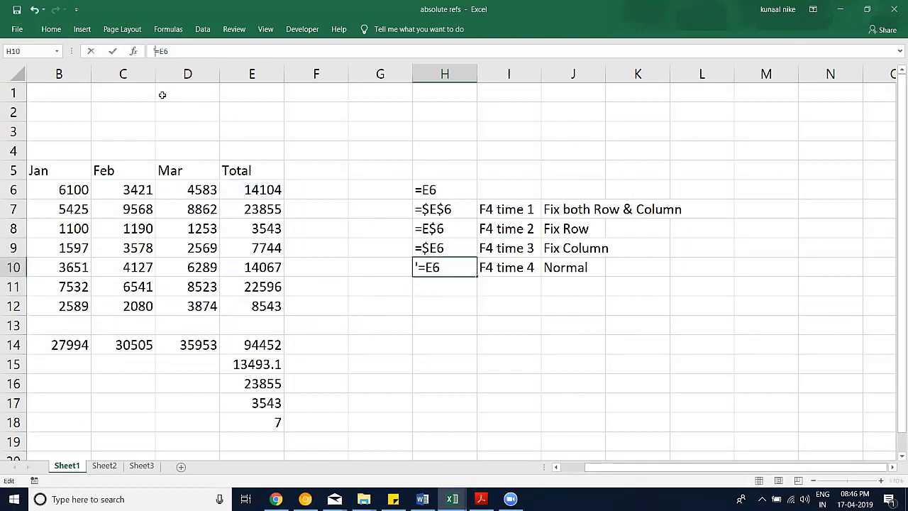
pyautogui.press('Return')
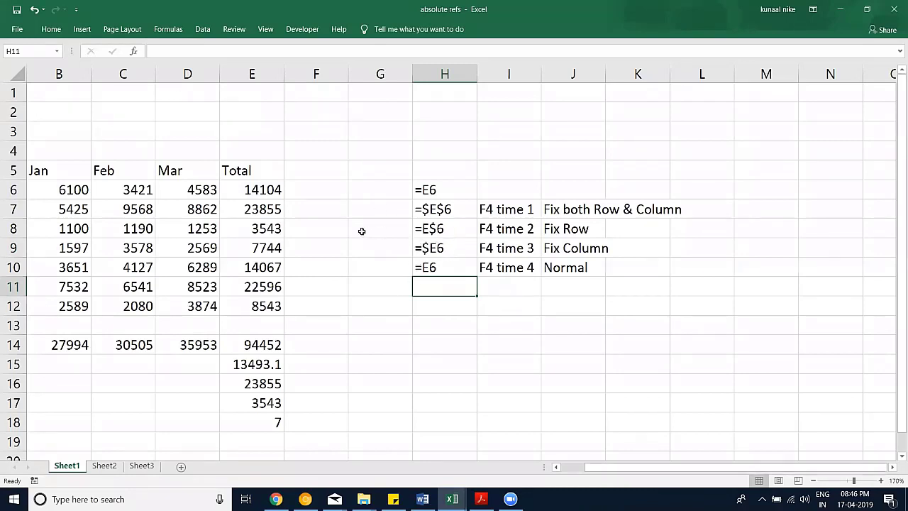
# - Insert a new column G so the examples and legend start at column I
pyautogui.moveTo(587, 472); pyautogui.dragTo(554, 460)
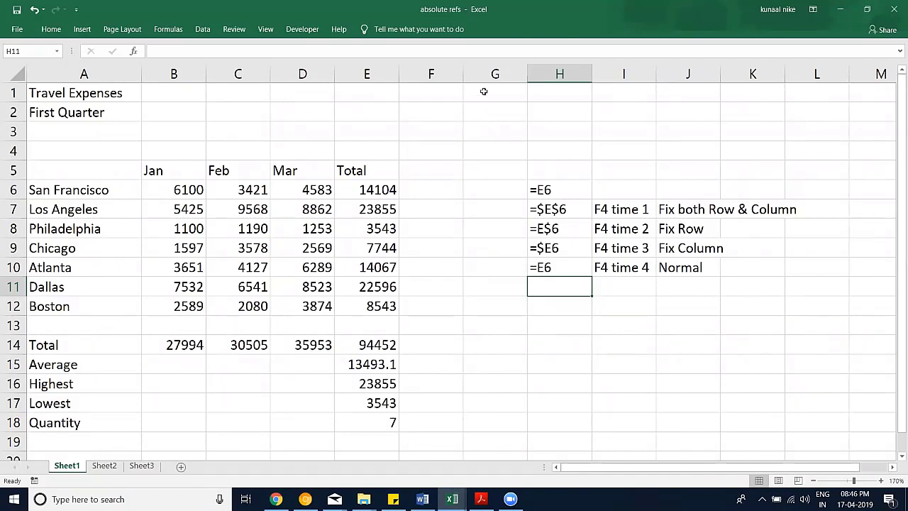
pyautogui.rightClick(485, 75)
pyautogui.click(511, 162)
pyautogui.click(445, 193)
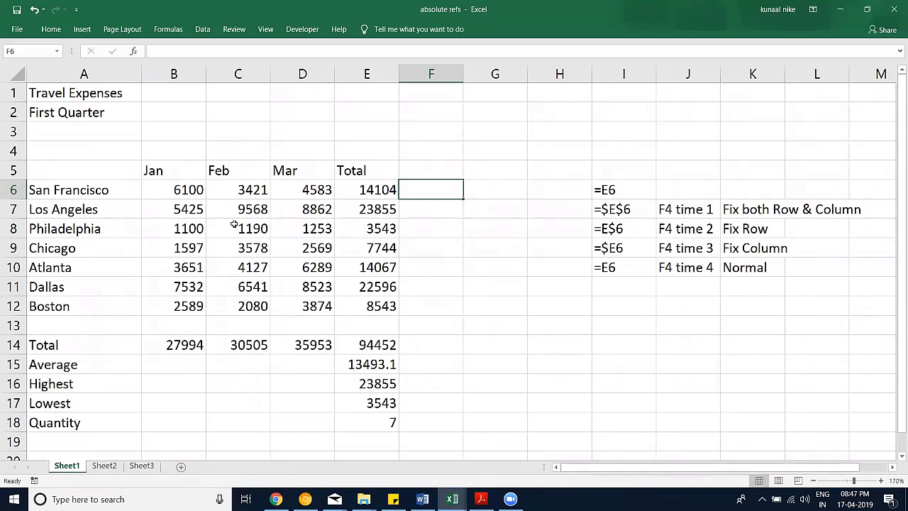
pyautogui.moveTo(373, 190); pyautogui.dragTo(373, 306)
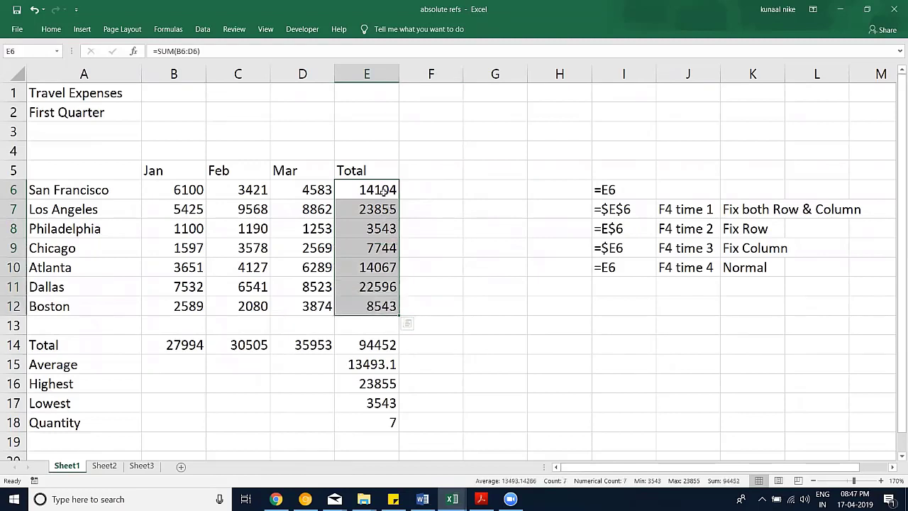
pyautogui.click(374, 346)
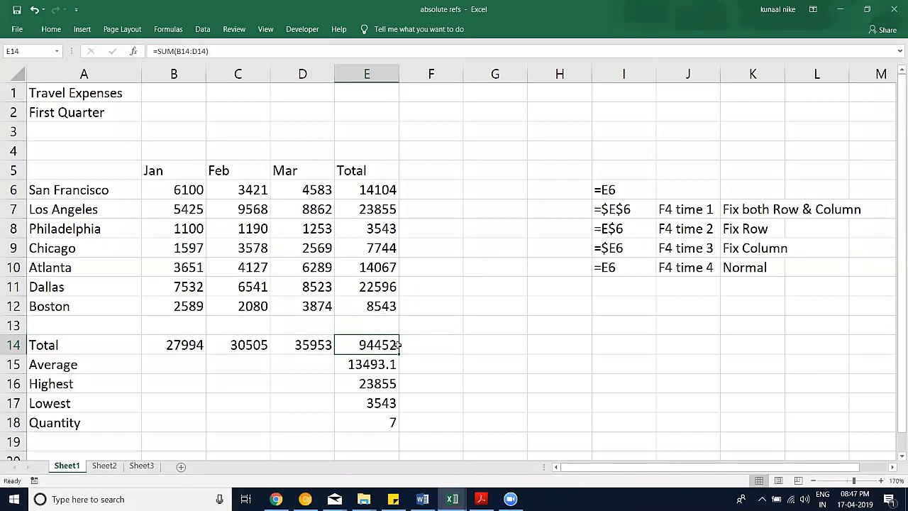
pyautogui.click(432, 192)
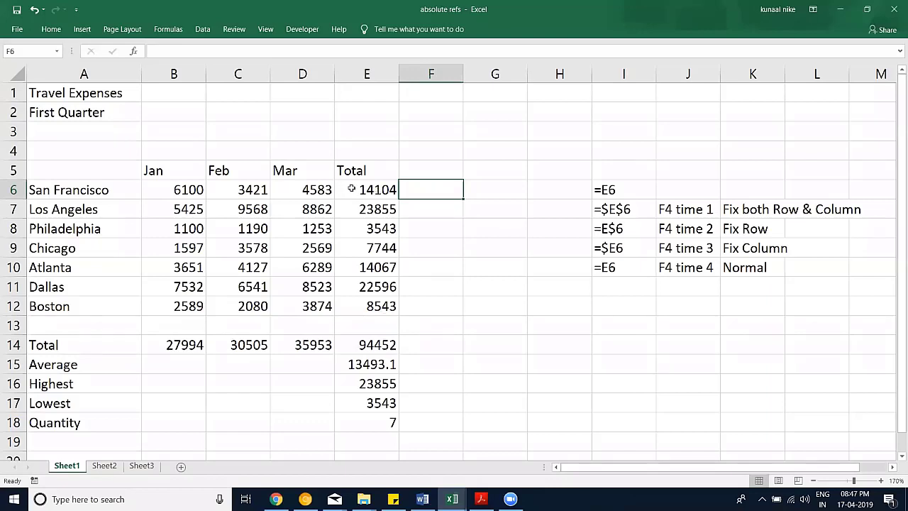
pyautogui.click(353, 189)
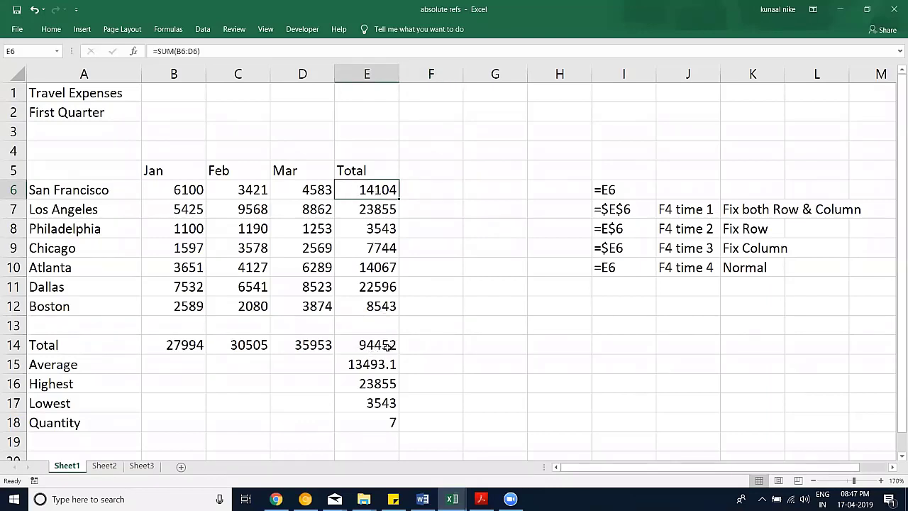
pyautogui.click(438, 190)
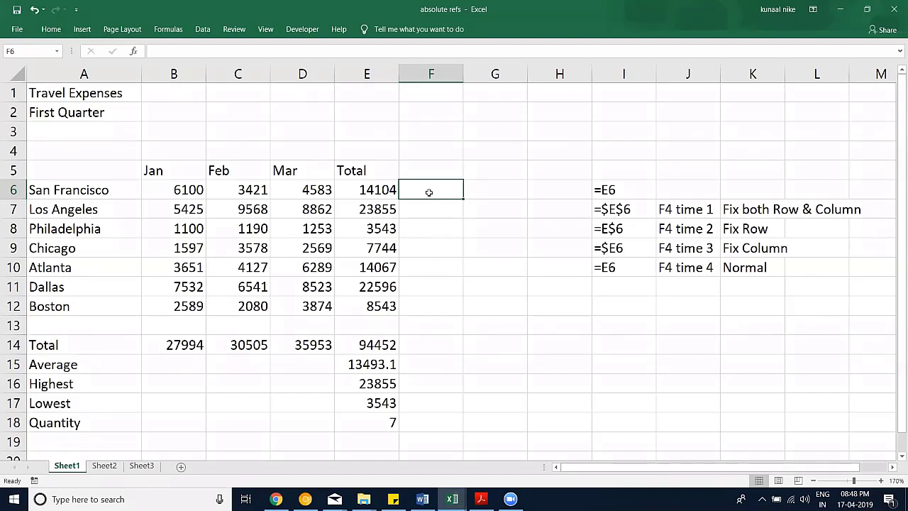
# - Enter =E6/E14 in F6 to divide San Francisco's total by the grand total
pyautogui.write('=')
pyautogui.press('Left')
pyautogui.write('/')
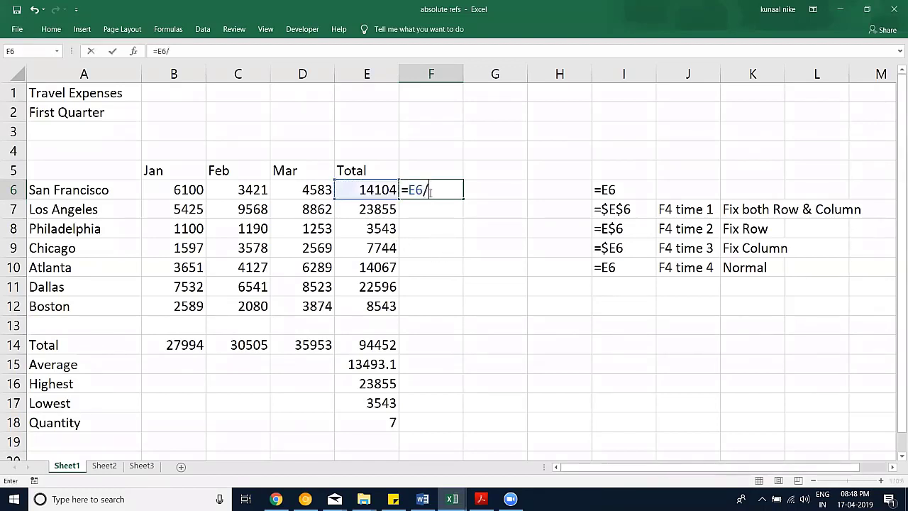
pyautogui.click(372, 350)
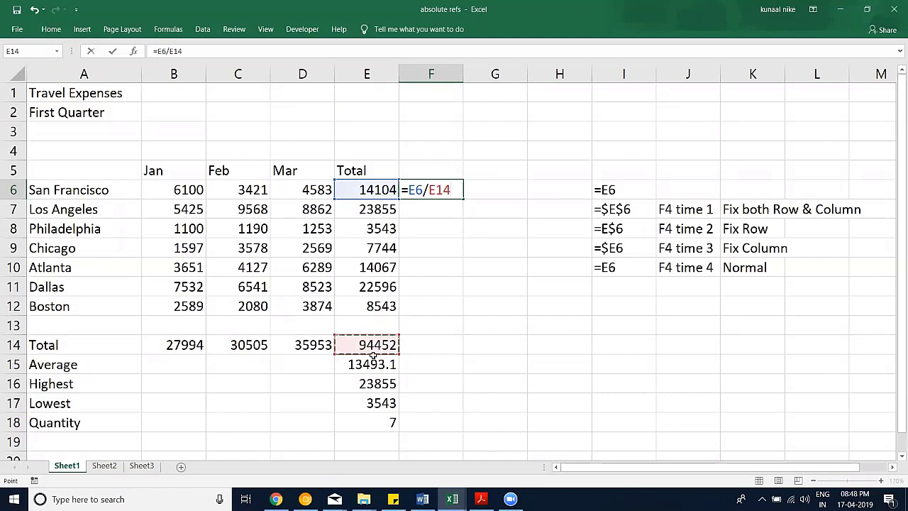
pyautogui.press('Return')
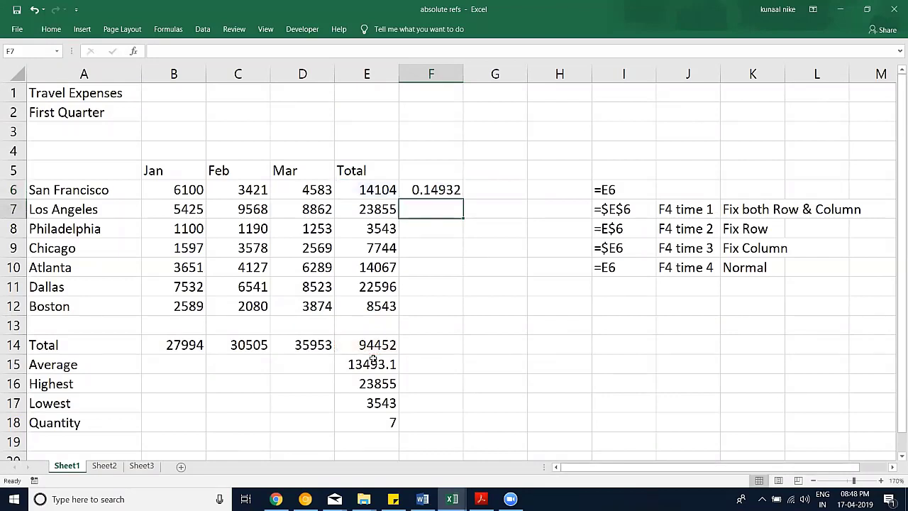
# - Format F6 as a percentage with one decimal place, showing 14.9%
pyautogui.click(434, 193)
pyautogui.click(51, 29)
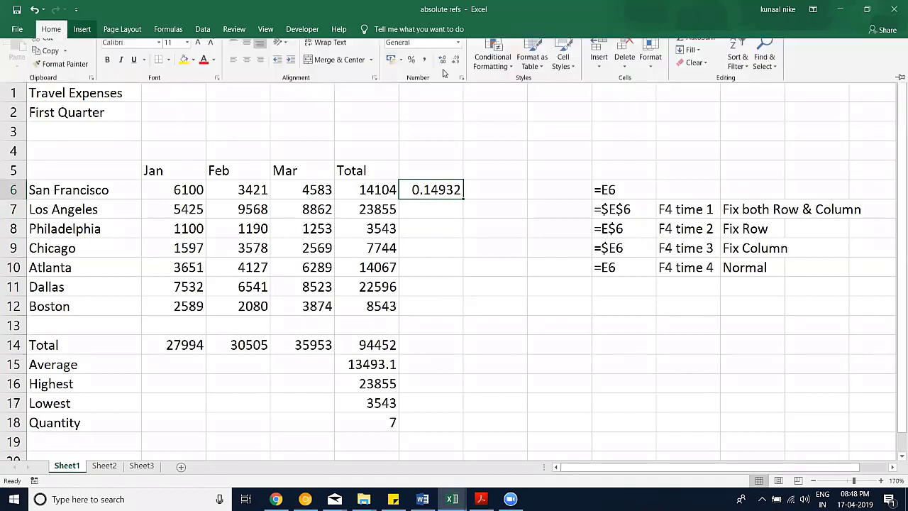
pyautogui.click(414, 69)
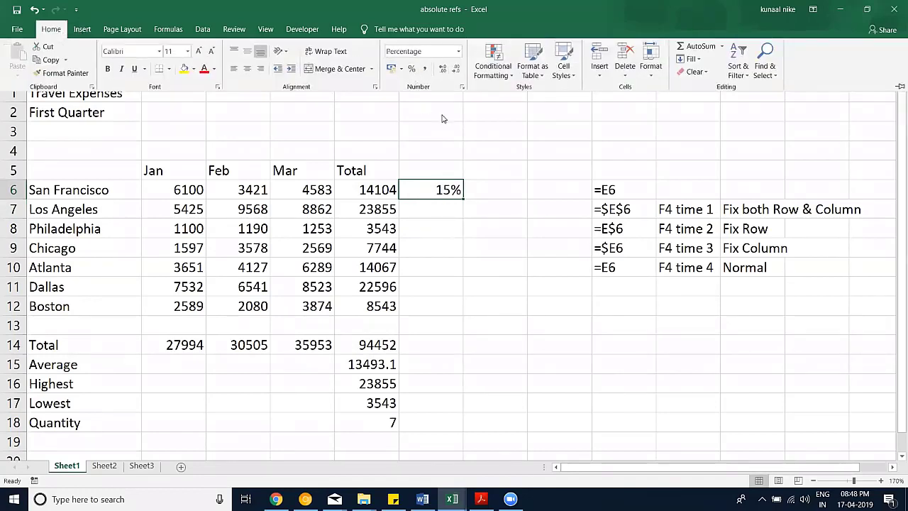
pyautogui.click(442, 68)
pyautogui.click(440, 193)
pyautogui.doubleClick(440, 190)
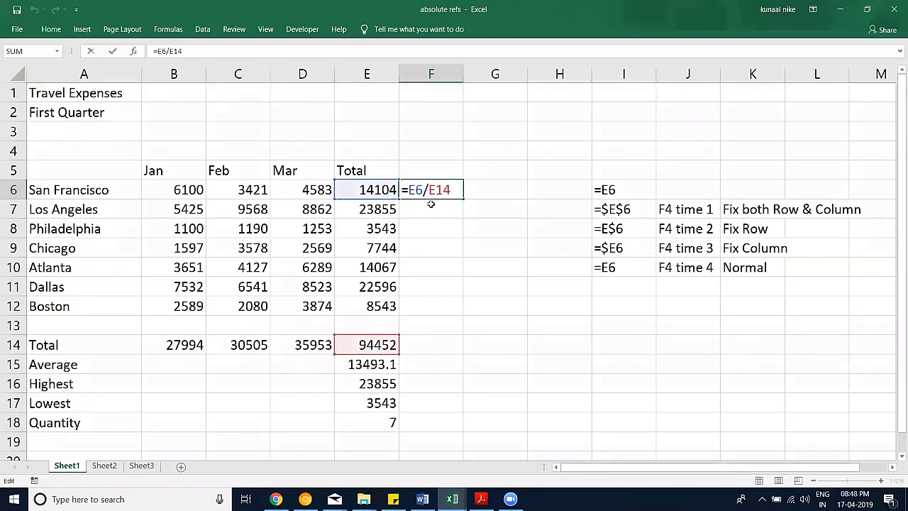
pyautogui.press('Escape')
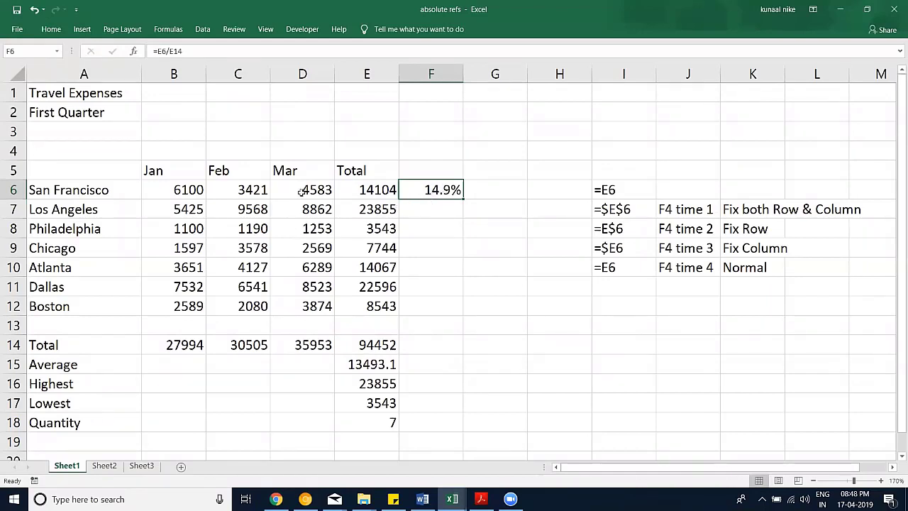
# - Fill F6's share formula down to F12, yielding wrong results like 176.8% and #DIV/0!
pyautogui.moveTo(117, 203); pyautogui.dragTo(107, 301)
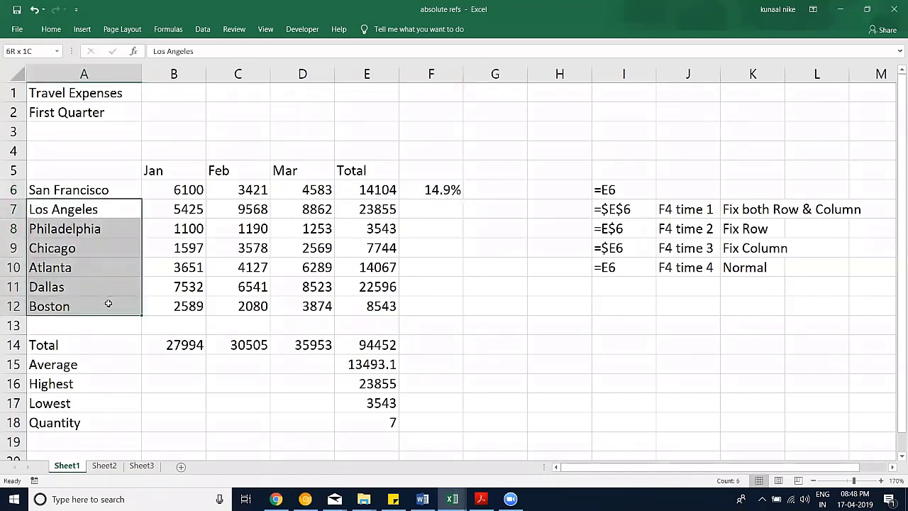
pyautogui.click(446, 207)
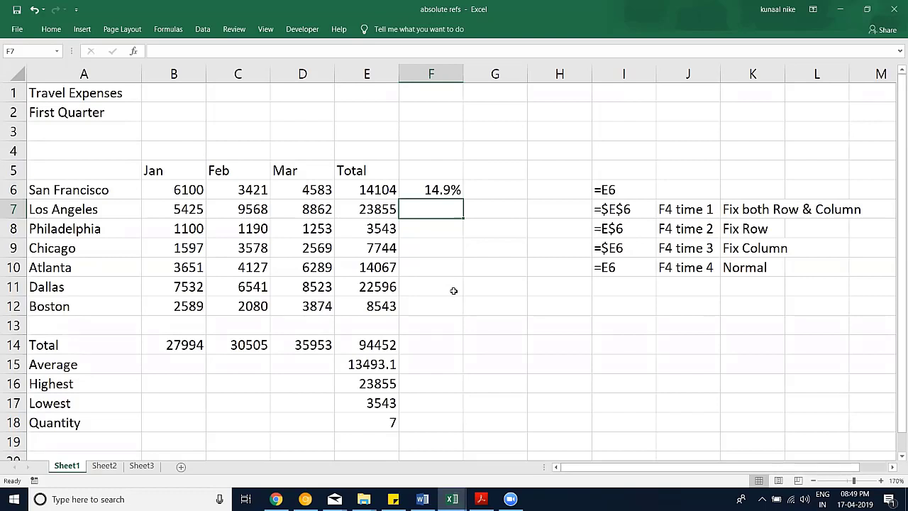
pyautogui.click(455, 189)
pyautogui.moveTo(463, 199); pyautogui.dragTo(451, 313)
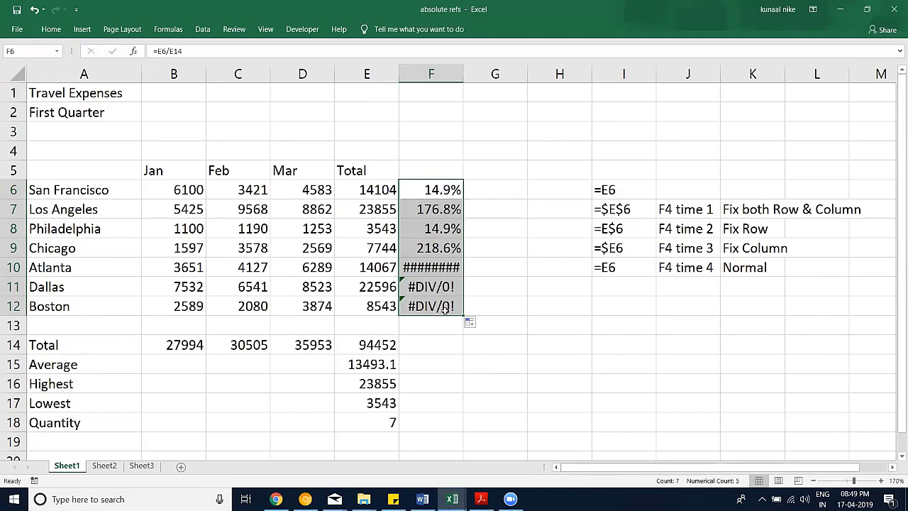
# - Make F6's divisor the absolute reference $E$14, giving =E6/$E$14
pyautogui.moveTo(441, 266); pyautogui.dragTo(437, 310)
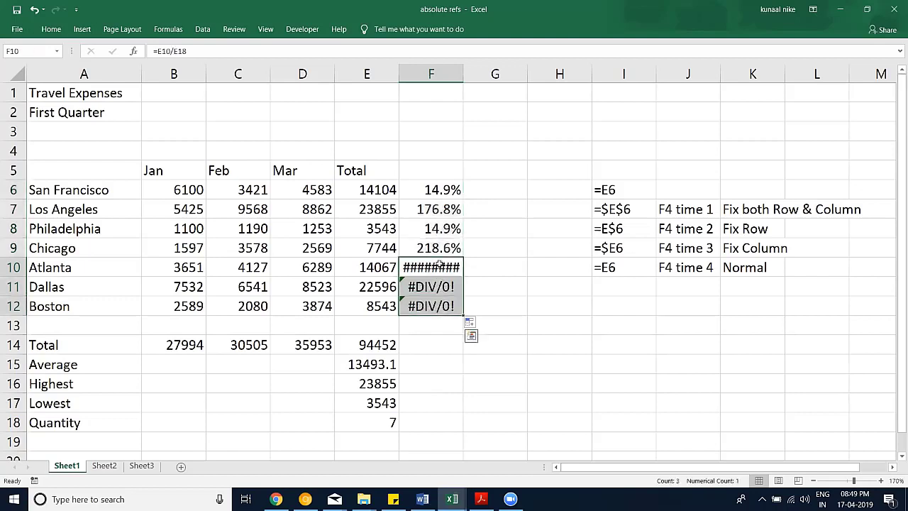
pyautogui.moveTo(432, 211); pyautogui.dragTo(431, 248)
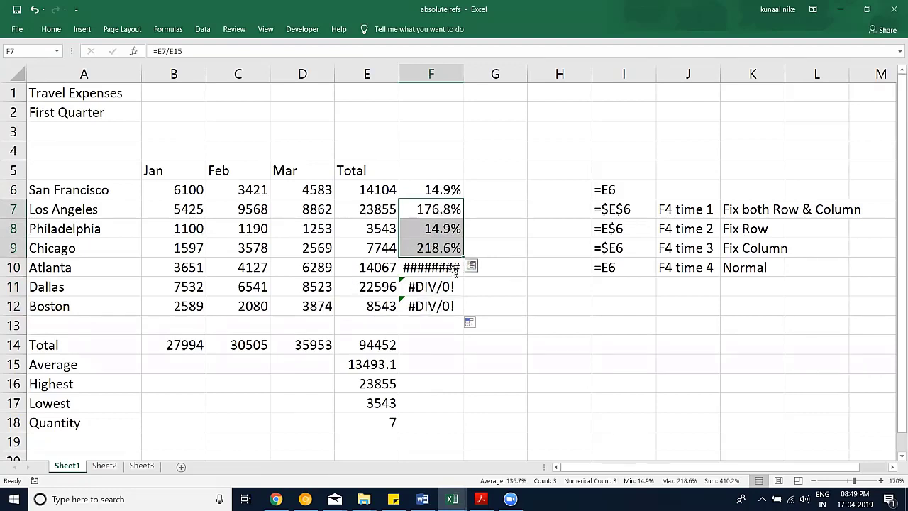
pyautogui.click(450, 190)
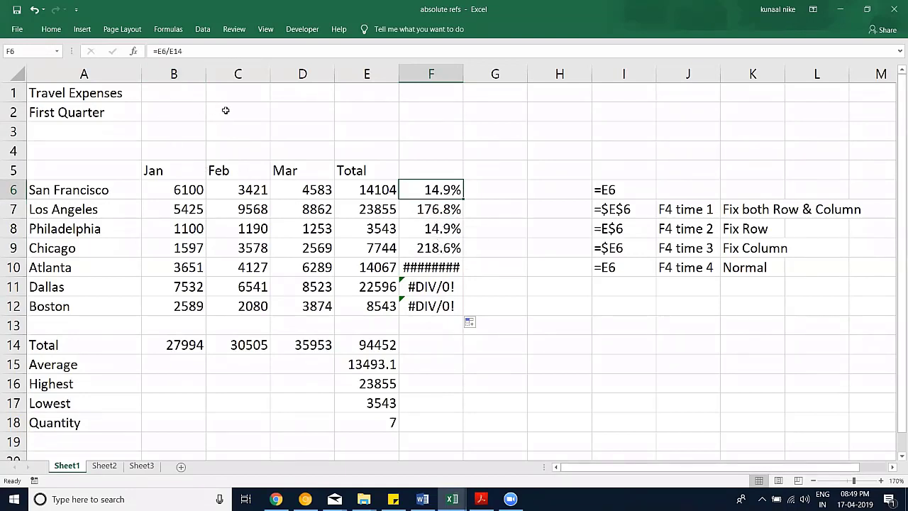
pyautogui.click(179, 51)
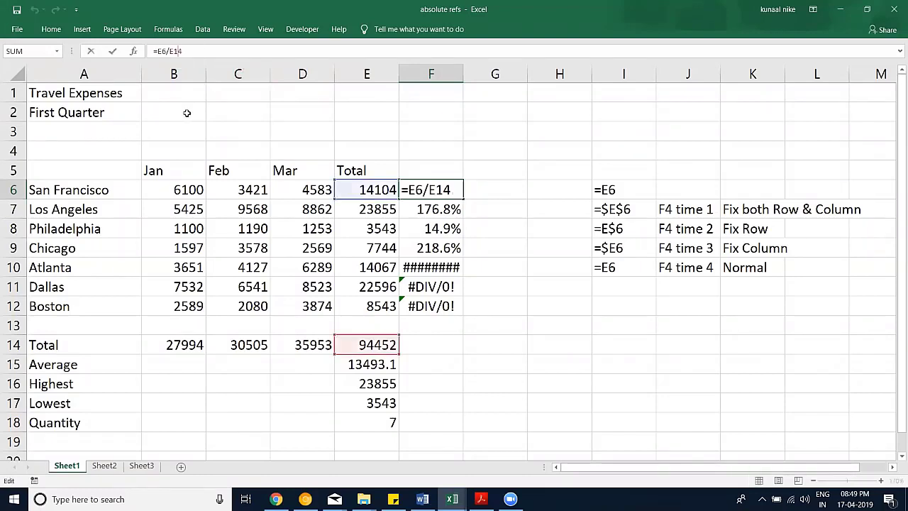
pyautogui.press('F4')
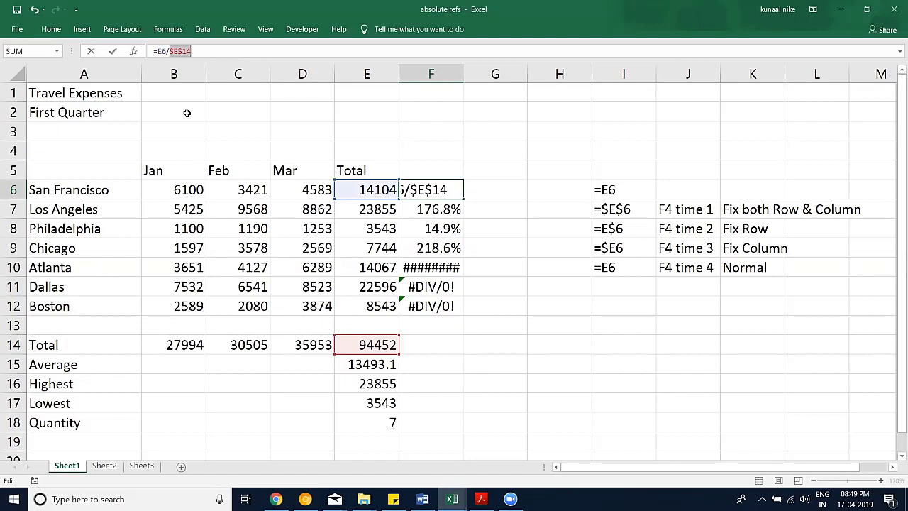
pyautogui.press('Return')
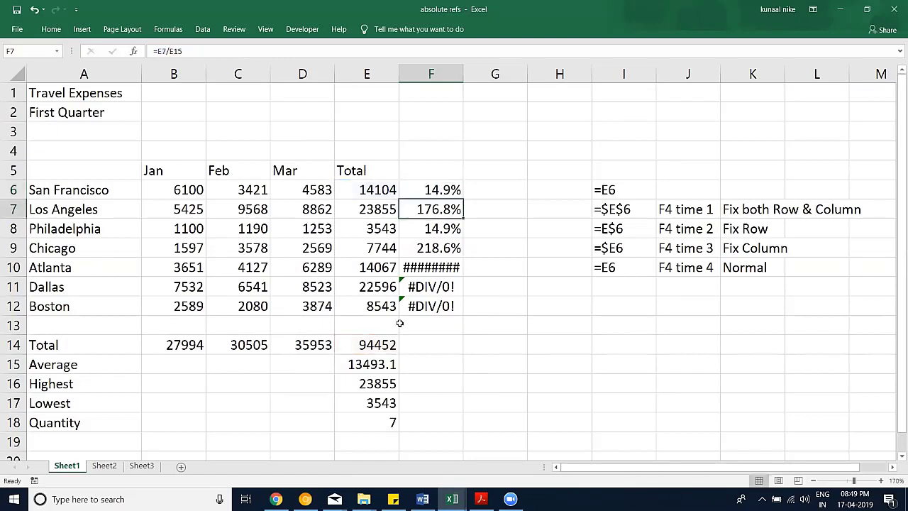
# - Compare the copied formula in F7 with F6's, leaving both unchanged
pyautogui.doubleClick(454, 212)
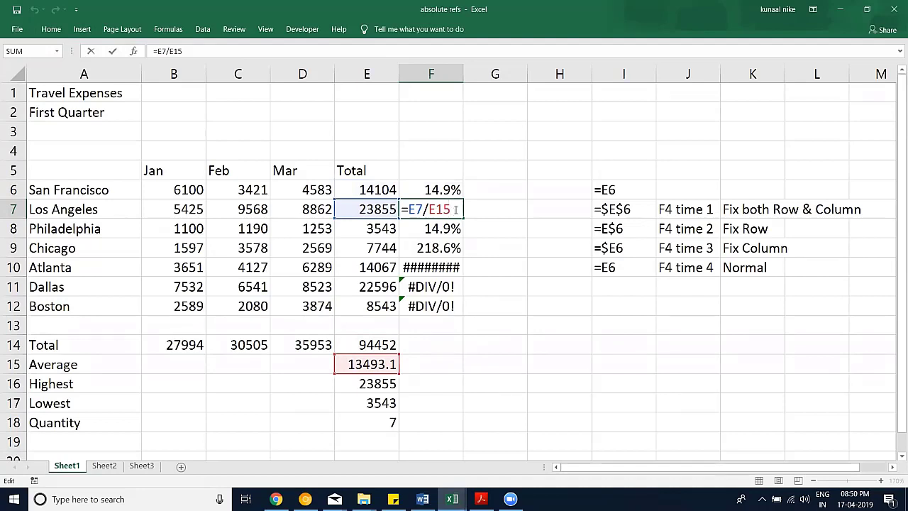
pyautogui.press('Escape')
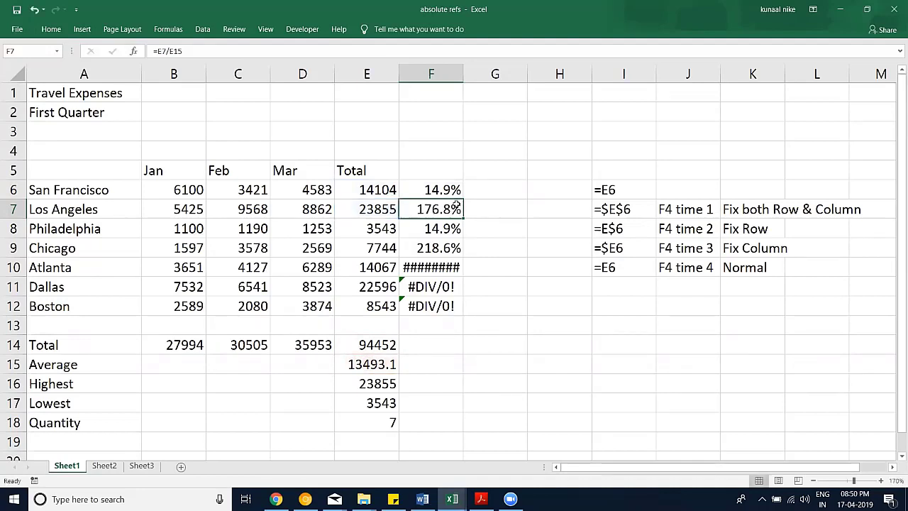
pyautogui.doubleClick(442, 190)
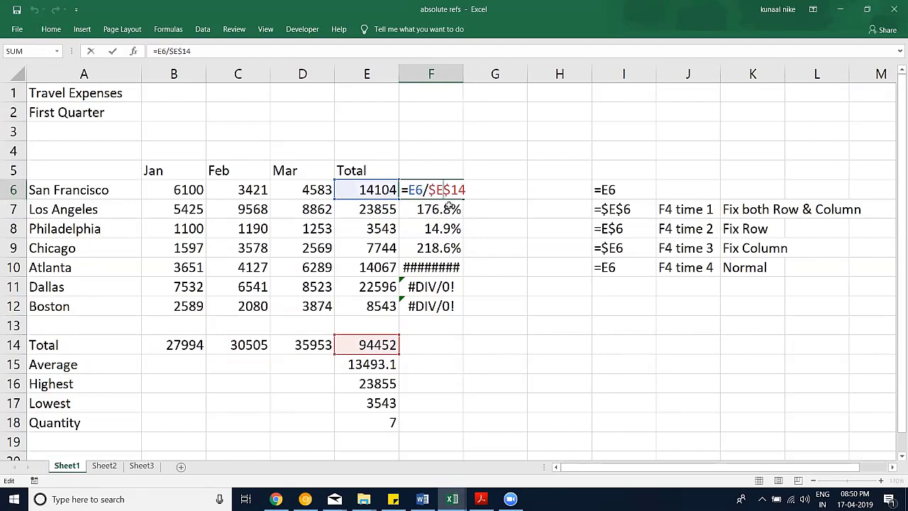
pyautogui.press('Escape')
pyautogui.doubleClick(444, 208)
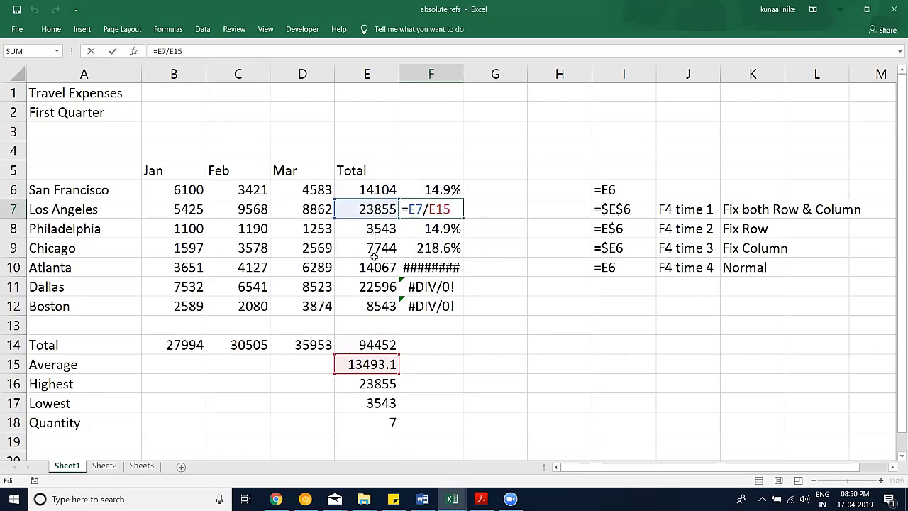
pyautogui.press('Return')
pyautogui.click(447, 209)
# - Repoint the divisors of F7 and F8 to the grand total E14, leaving F9 unchanged
pyautogui.doubleClick(434, 207)
pyautogui.click(379, 347)
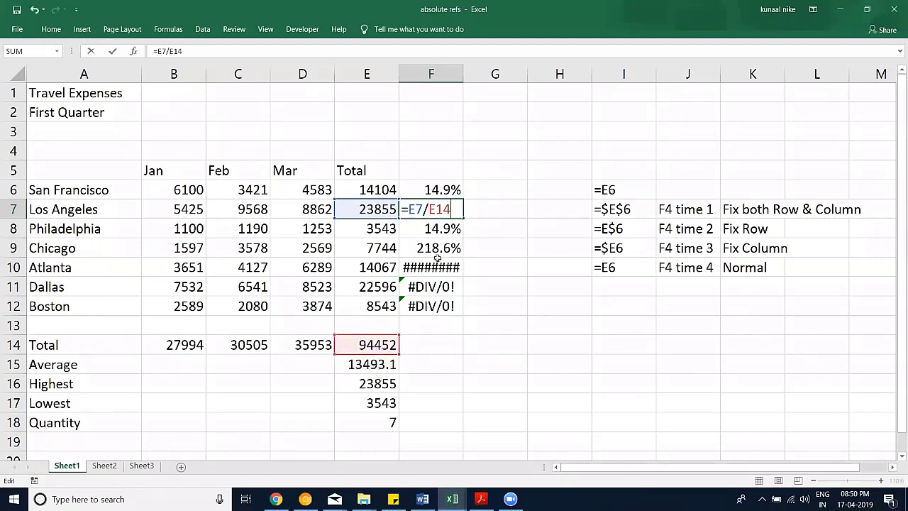
pyautogui.press('Return')
pyautogui.press('F2')
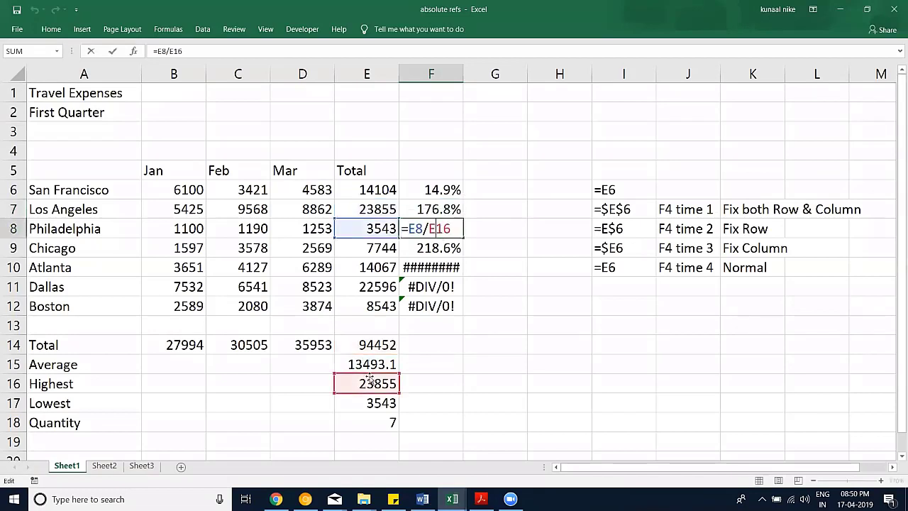
pyautogui.click(373, 345)
pyautogui.press('Return')
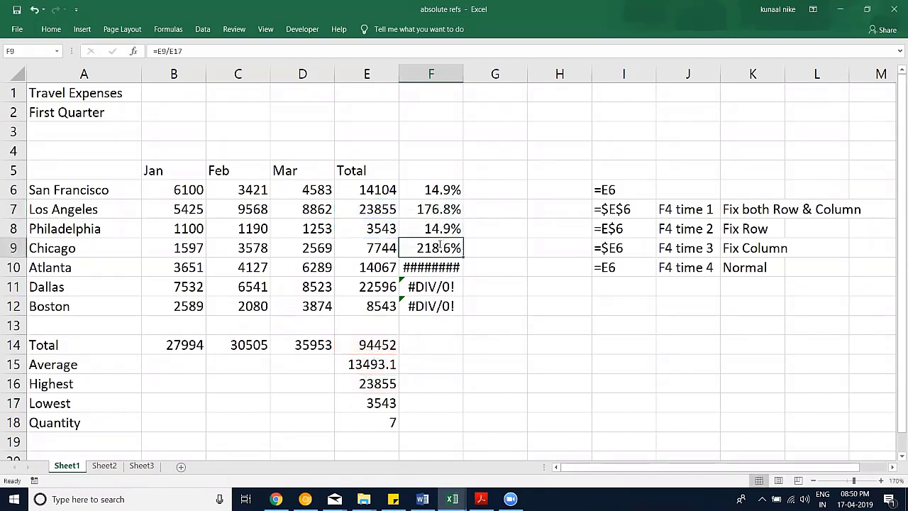
pyautogui.press('F2')
pyautogui.click(387, 347)
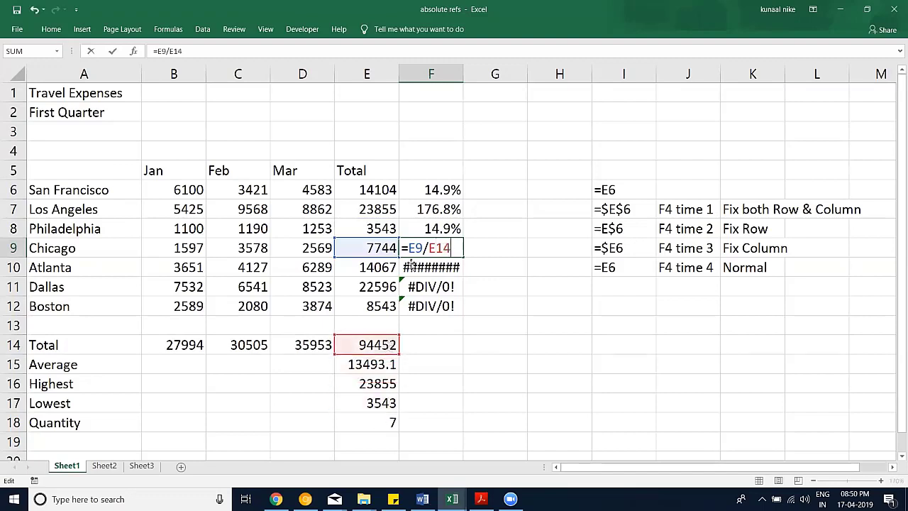
pyautogui.press('Escape')
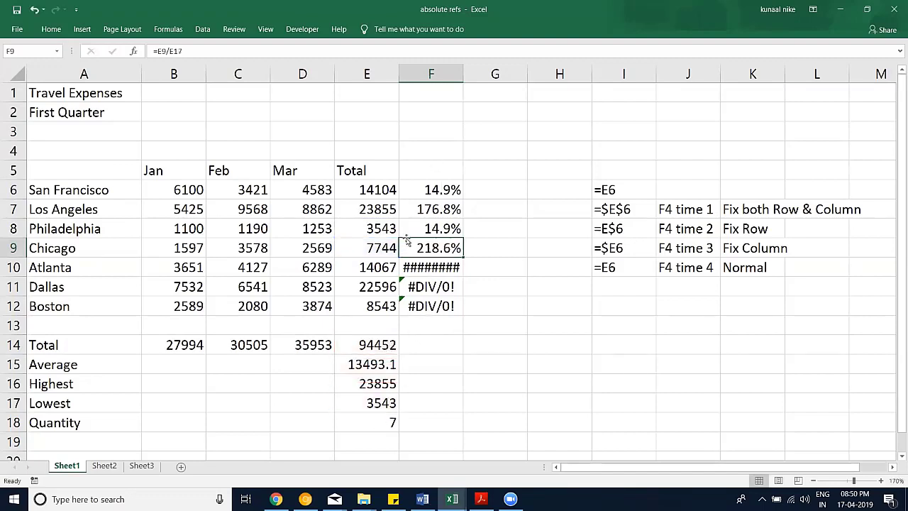
pyautogui.doubleClick(443, 189)
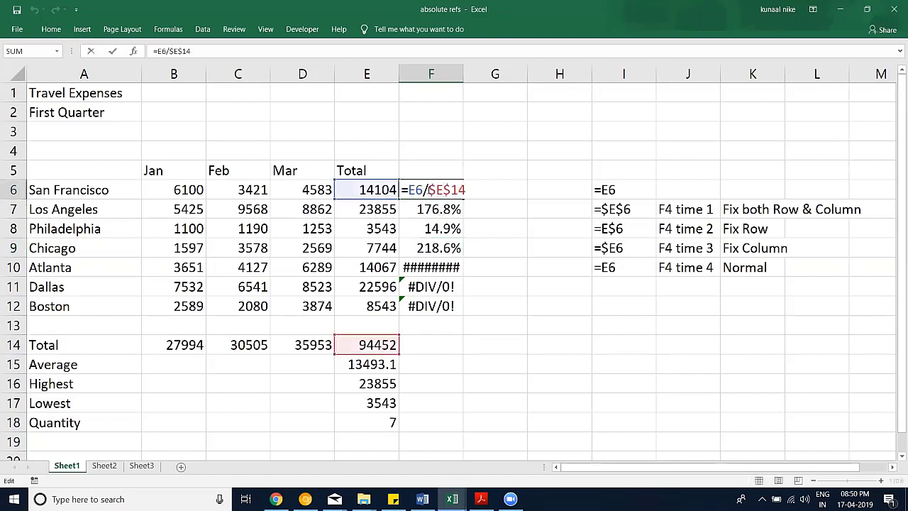
# - Confirm =E6/$E$14 in F6 and fill it down through F12
pyautogui.moveTo(427, 191); pyautogui.dragTo(474, 192)
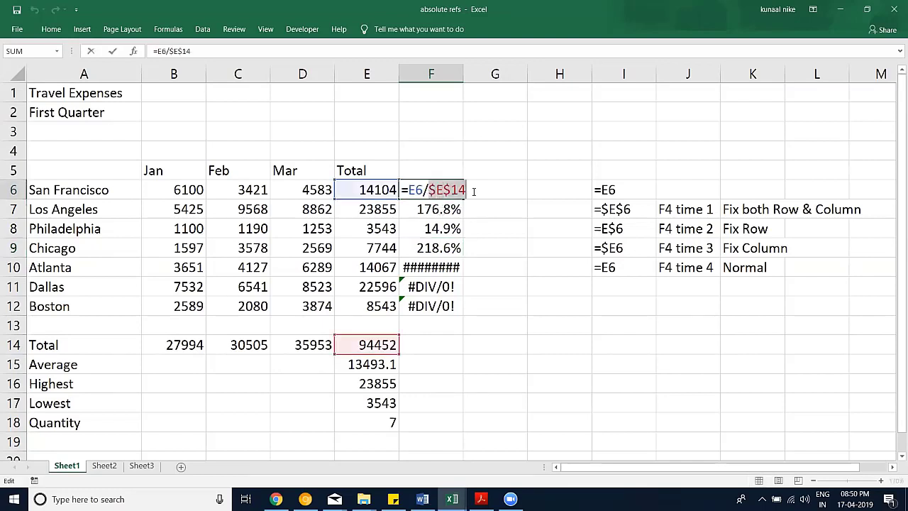
pyautogui.press('F4')
pyautogui.press('F4')
pyautogui.press('F4')
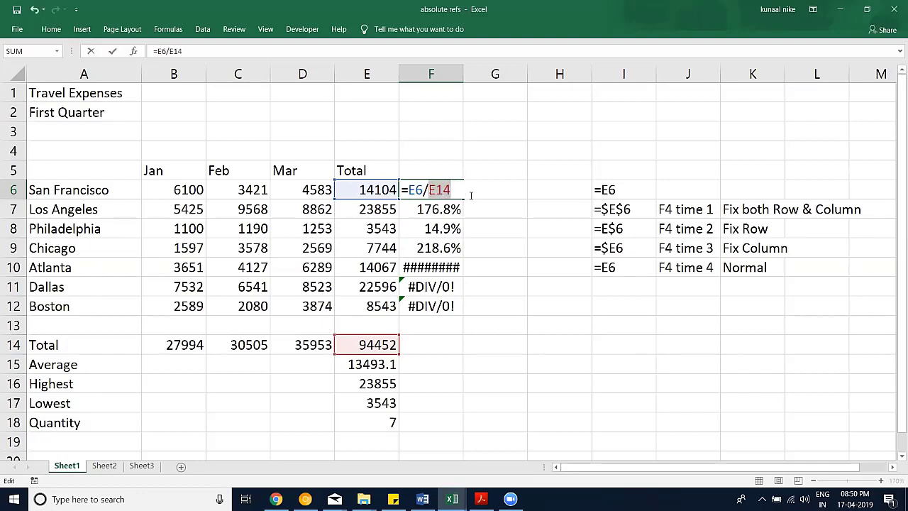
pyautogui.press('F4')
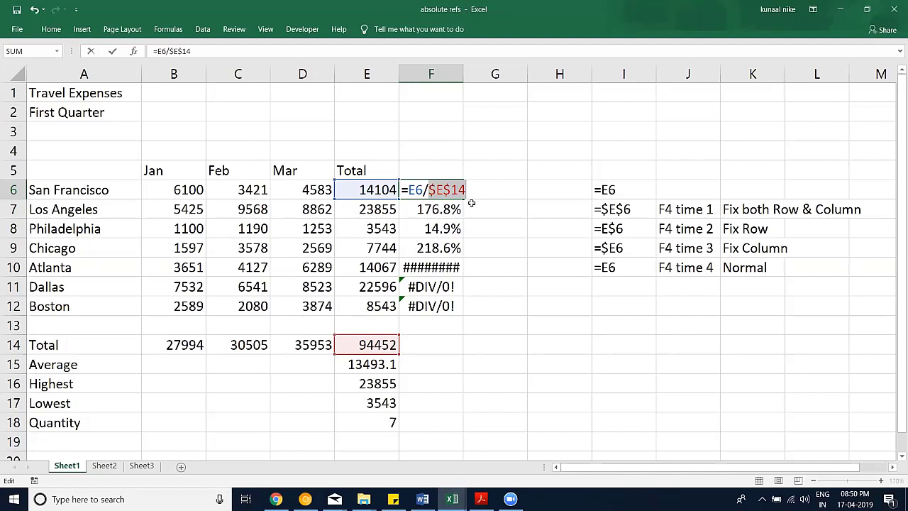
pyautogui.press('Return')
pyautogui.click(459, 195)
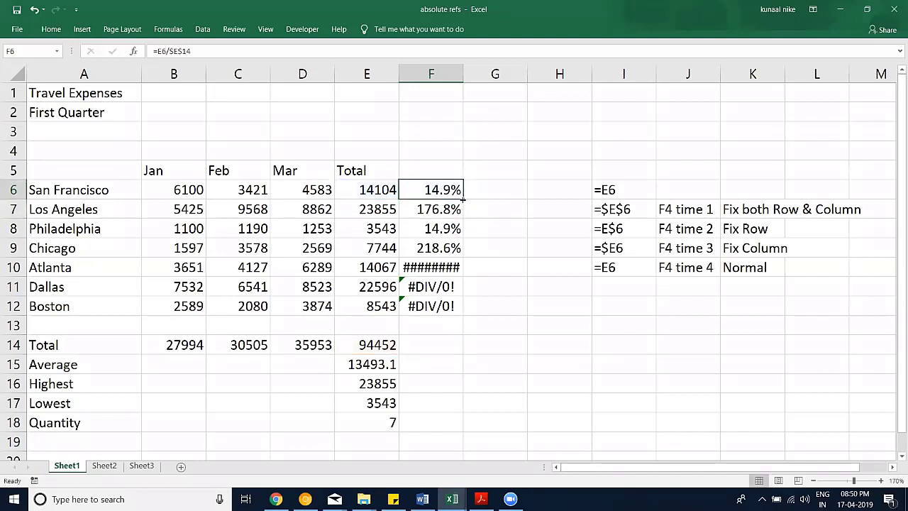
pyautogui.moveTo(463, 200); pyautogui.dragTo(457, 313)
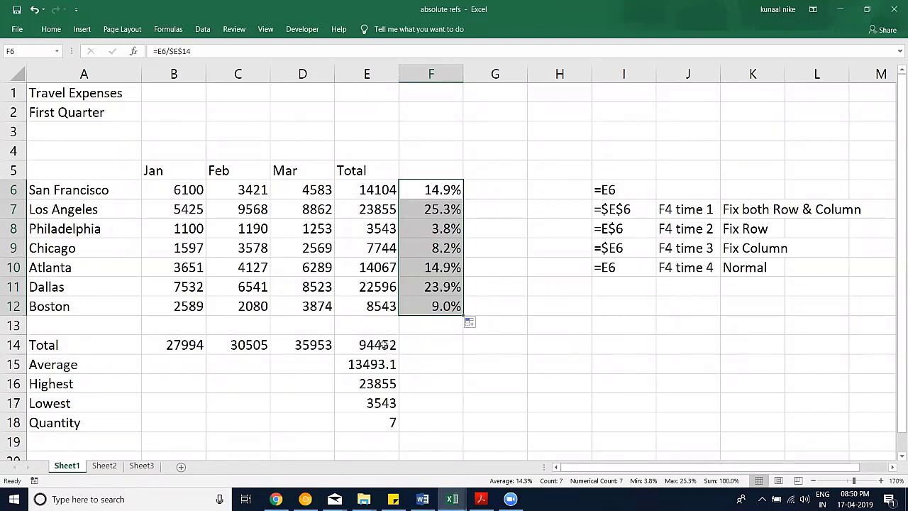
pyautogui.doubleClick(435, 306)
pyautogui.click(446, 287)
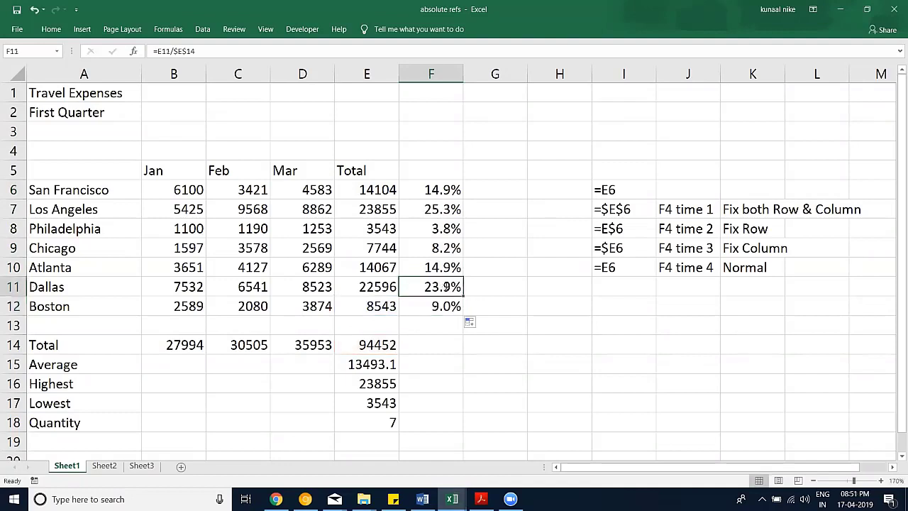
pyautogui.doubleClick(445, 287)
pyautogui.doubleClick(425, 192)
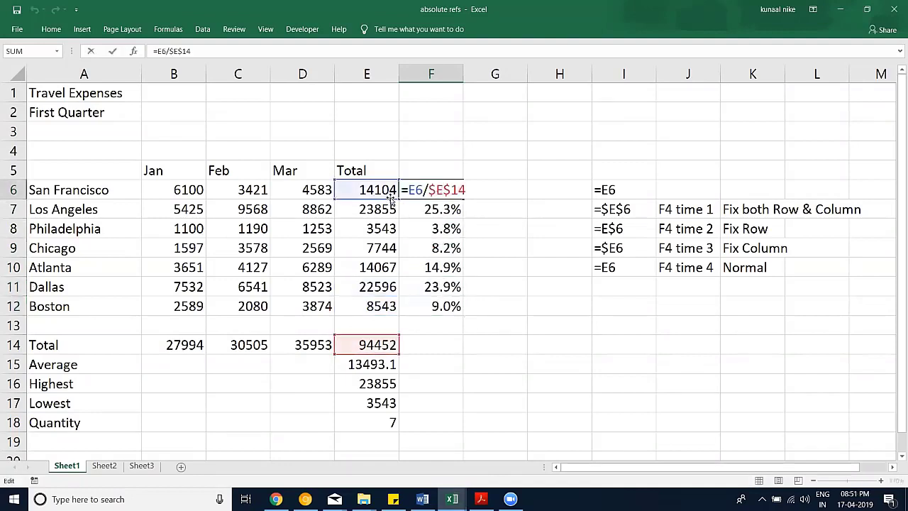
pyautogui.press('Return')
pyautogui.press('F2')
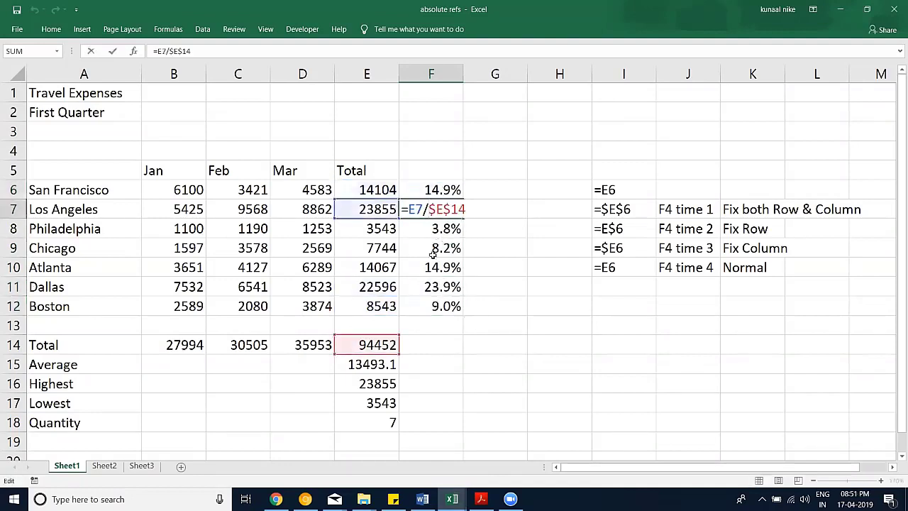
pyautogui.press('Return')
pyautogui.press('F2')
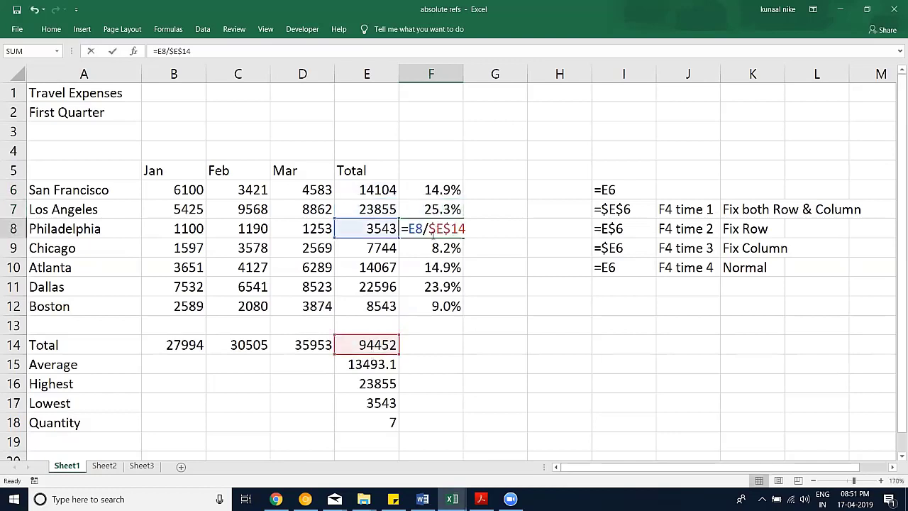
pyautogui.press('Return')
pyautogui.press('F2')
pyautogui.press('Return')
pyautogui.press('F2')
pyautogui.press('Return')
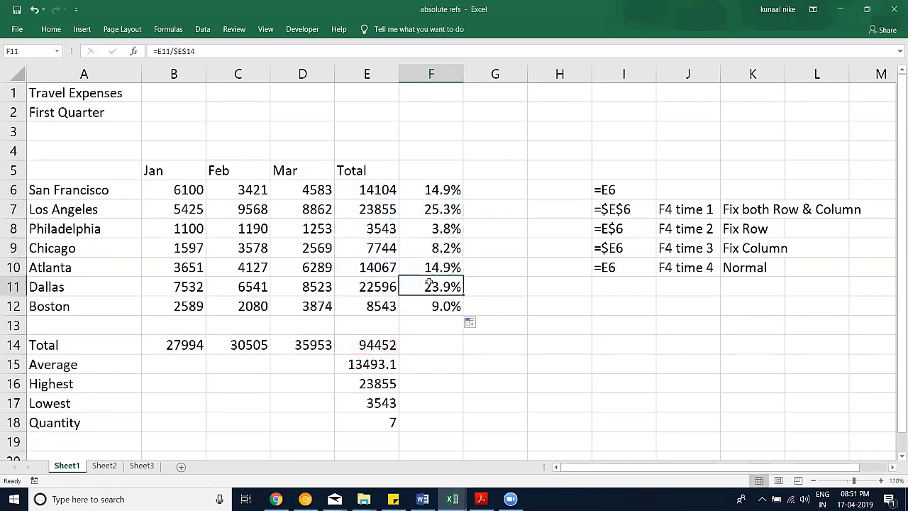
pyautogui.press('F2')
pyautogui.press('Return')
pyautogui.press('F2')
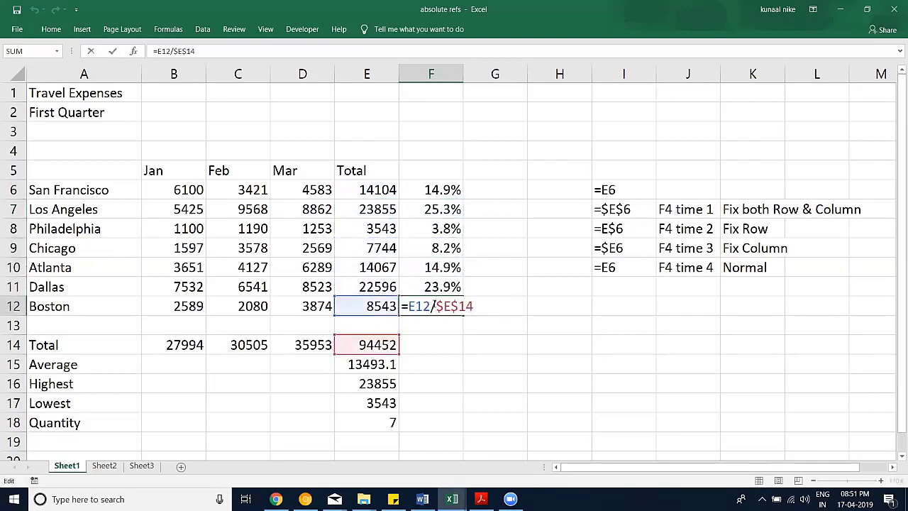
pyautogui.hotkey('ctrl', 'Return')
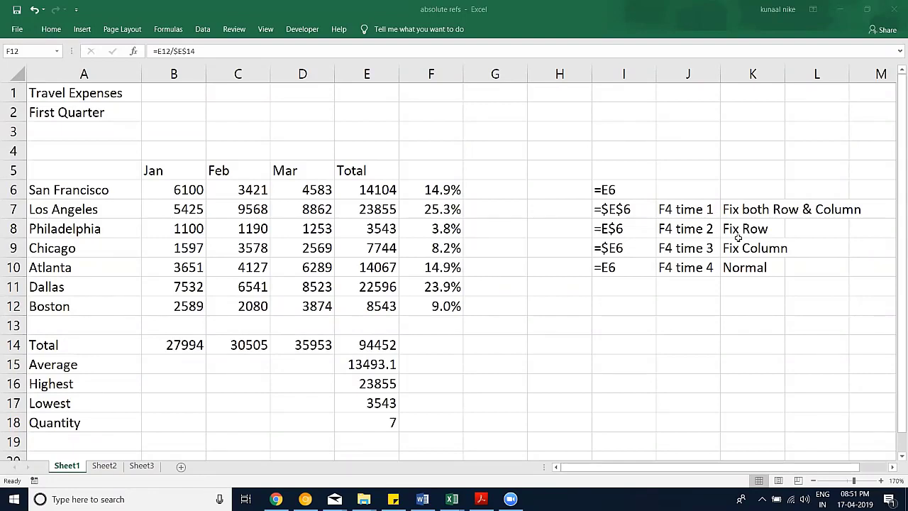
pyautogui.moveTo(450, 192); pyautogui.dragTo(447, 307)
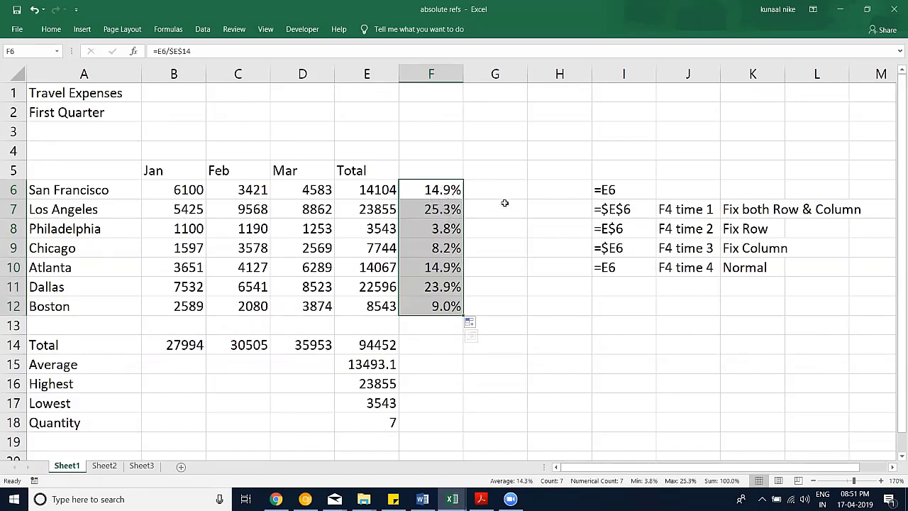
# - Enter =100*10% in G3 so it returns 10, then redisplay the formula
pyautogui.click(499, 134)
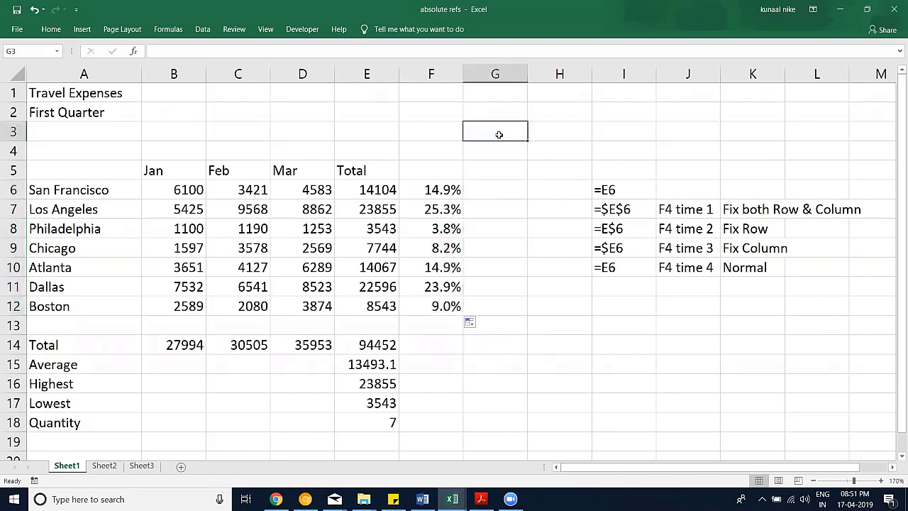
pyautogui.write('=')
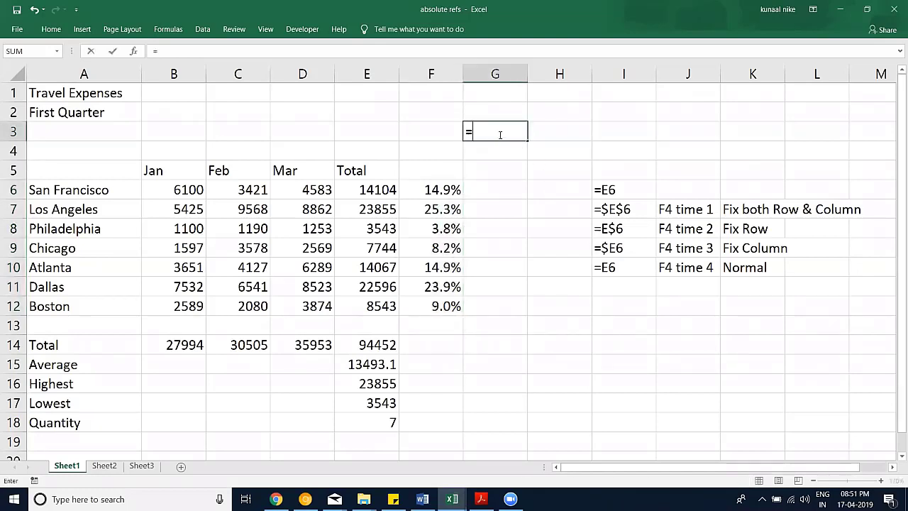
pyautogui.write('100')
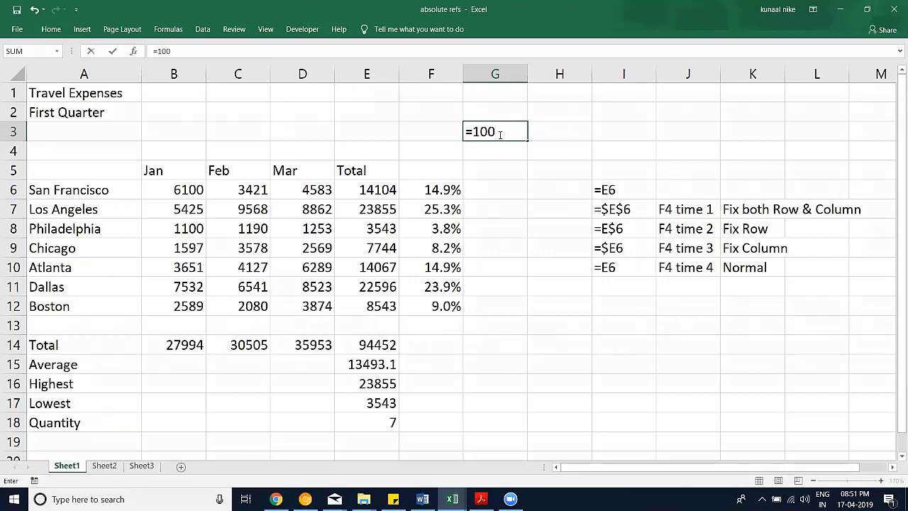
pyautogui.write('*10%')
pyautogui.moveTo(502, 131); pyautogui.dragTo(537, 136)
pyautogui.press('Return')
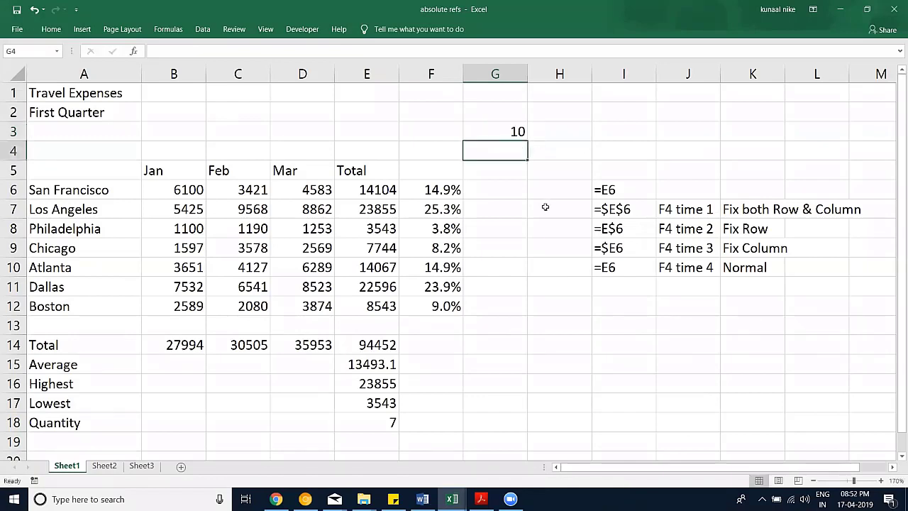
pyautogui.press('Up')
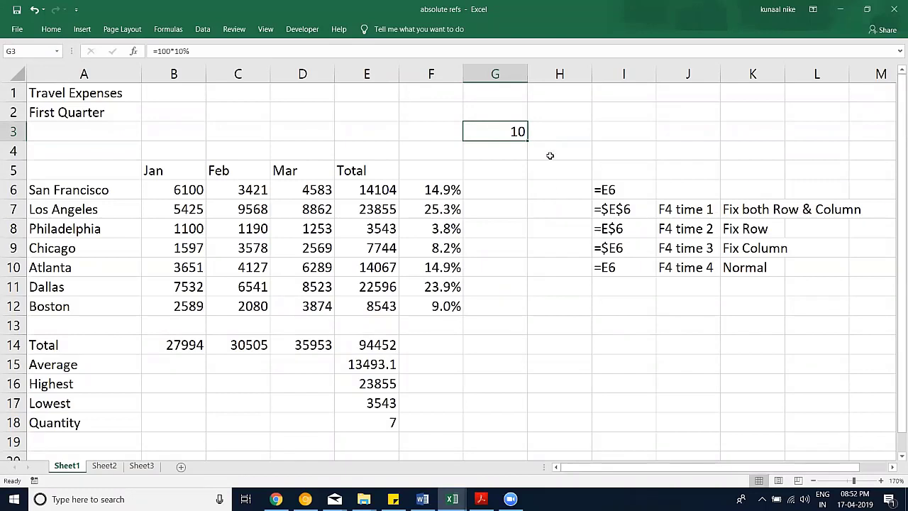
pyautogui.doubleClick(520, 134)
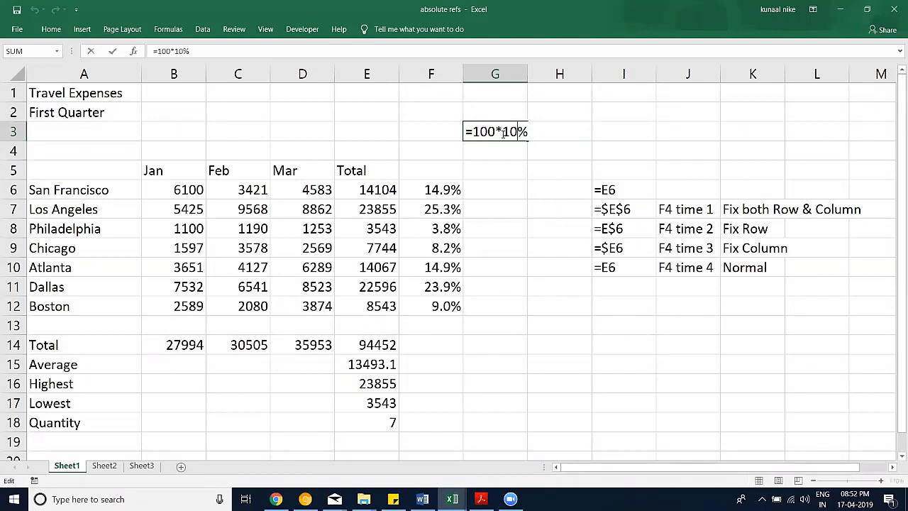
pyautogui.moveTo(504, 133); pyautogui.dragTo(531, 132)
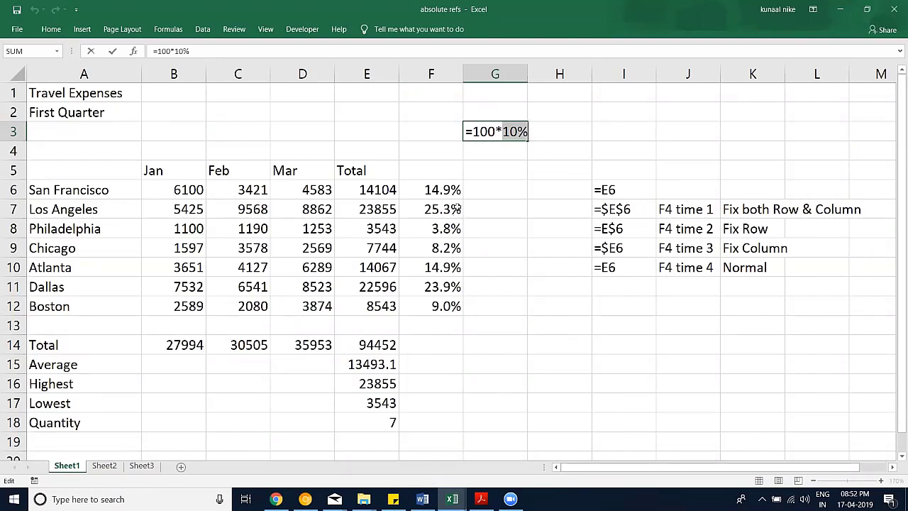
pyautogui.hotkey('ctrl', 'Return')
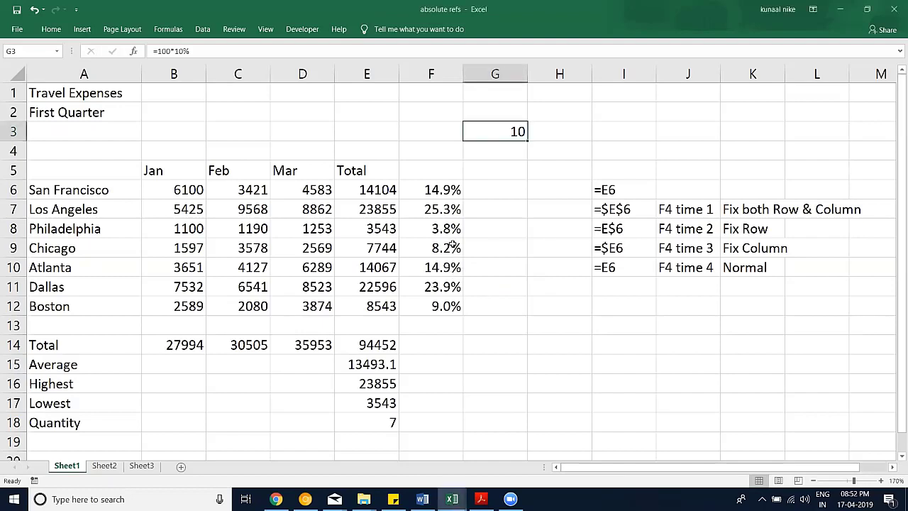
pyautogui.hotkey('alt', 'Tab')
# - On a zoomed-in Sheet2, enter the starting value 1 in B1
pyautogui.click(105, 467)
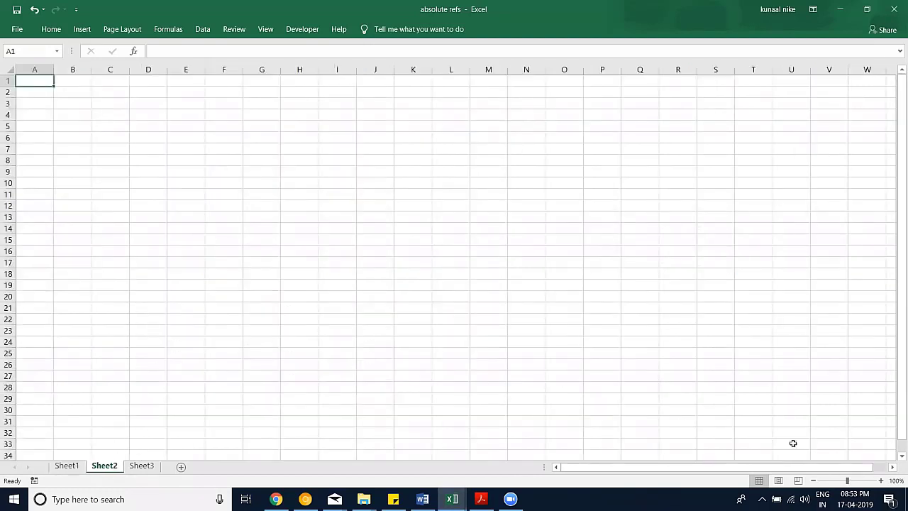
pyautogui.click(881, 481)
pyautogui.click(881, 481)
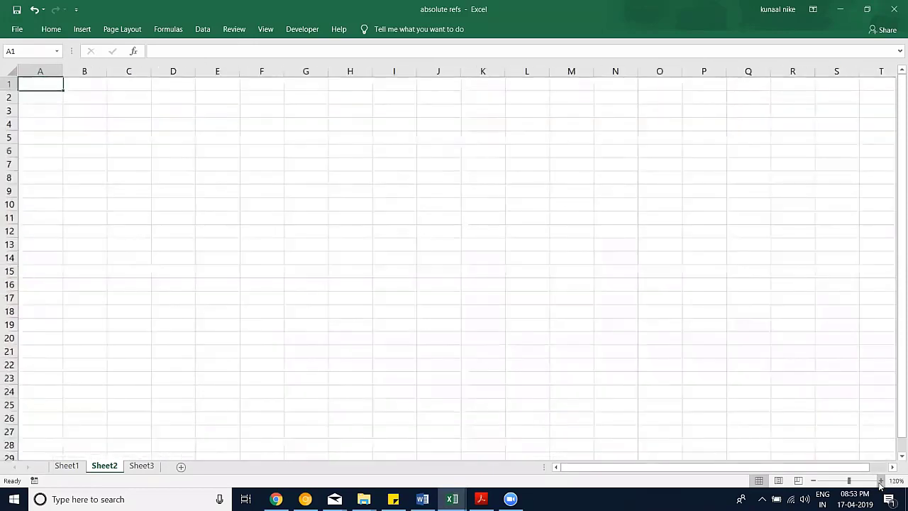
pyautogui.scroll(5, 366, 265)
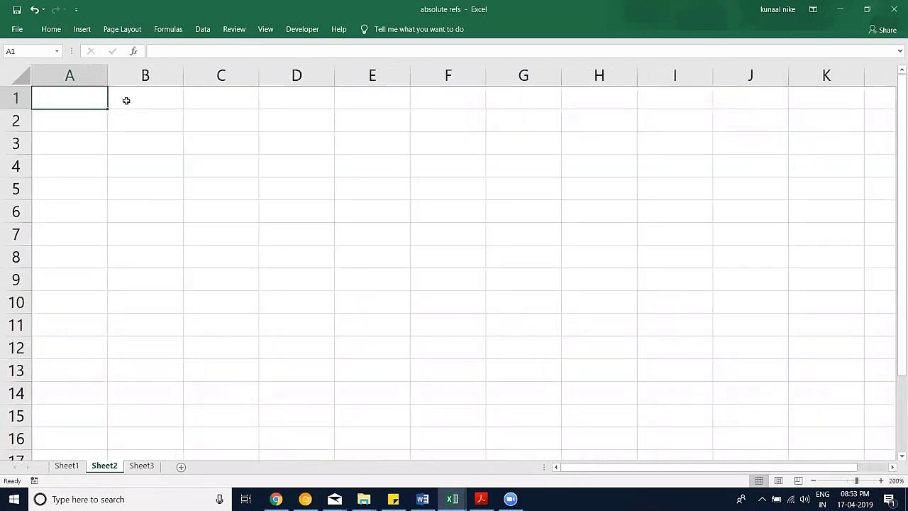
pyautogui.click(128, 102)
pyautogui.write('1')
pyautogui.click(211, 163)
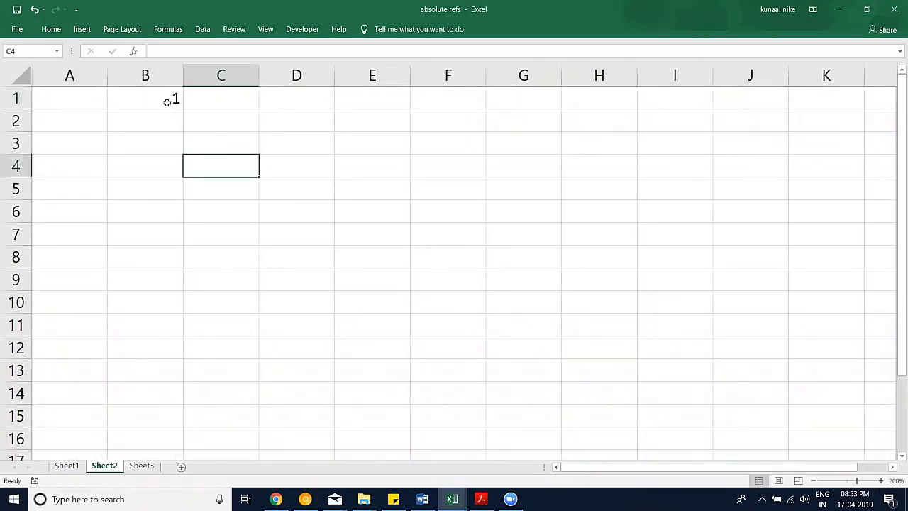
# - Extend B1 across to F1 as the series 1, 2, 3, 4, 5
pyautogui.click(167, 102)
pyautogui.moveTo(182, 110); pyautogui.dragTo(473, 105)
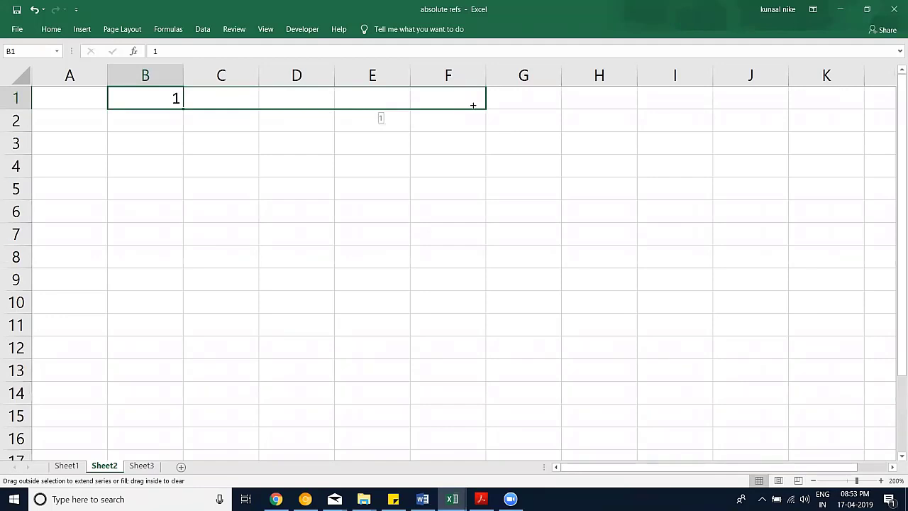
pyautogui.moveTo(473, 105); pyautogui.dragTo(473, 105)
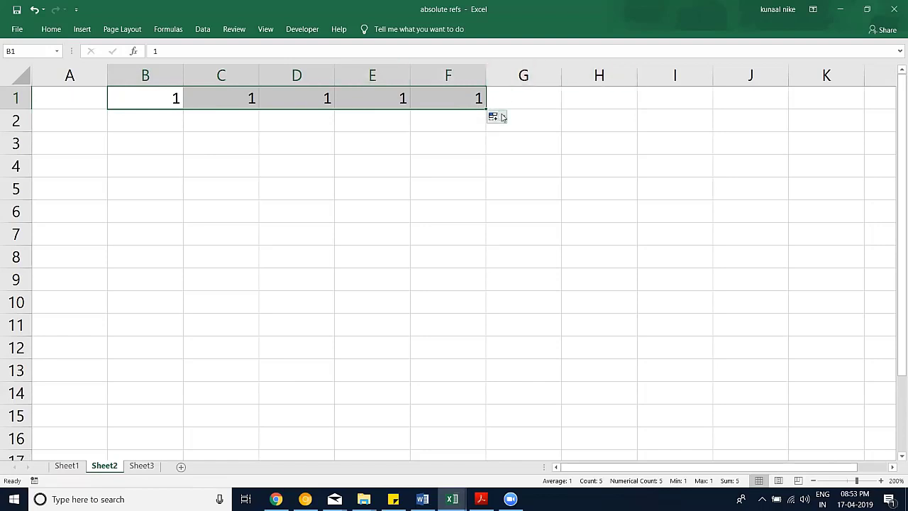
pyautogui.click(496, 117)
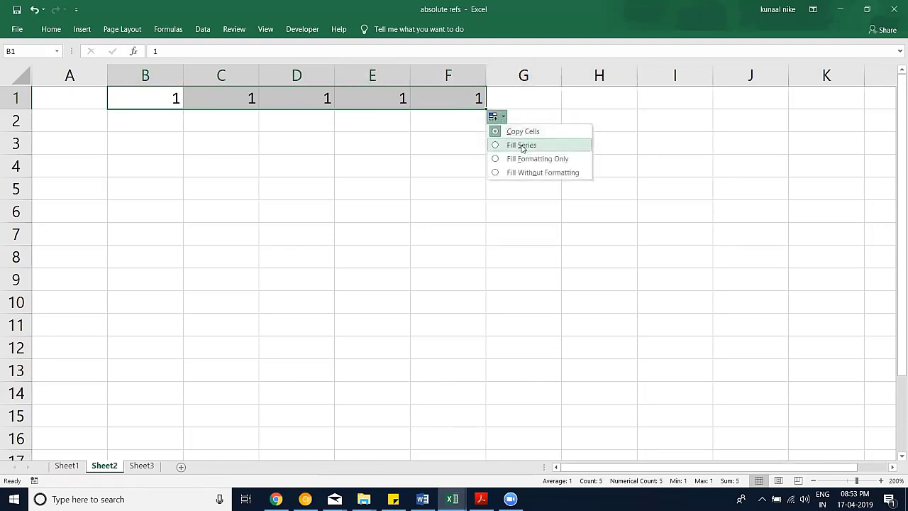
pyautogui.click(522, 145)
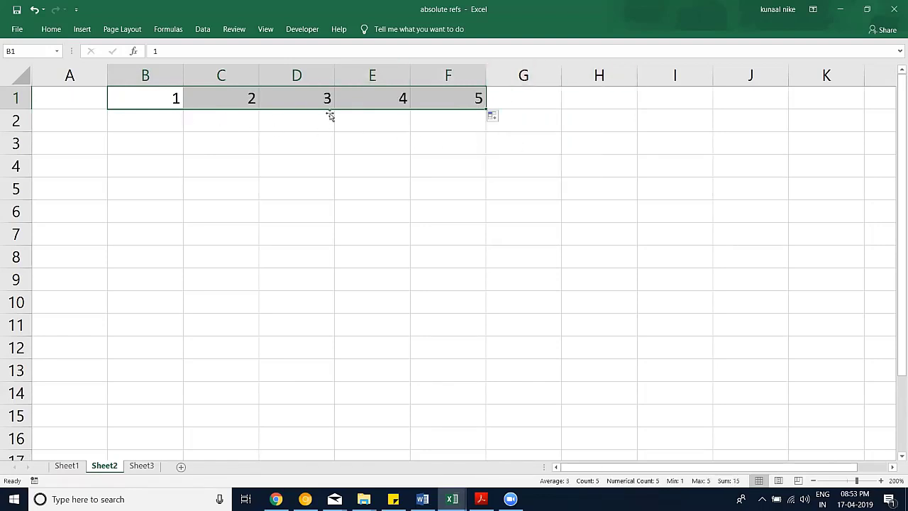
# - Enter 1 in A2 and 1.5 in A3 and select them as a series pattern
pyautogui.click(89, 124)
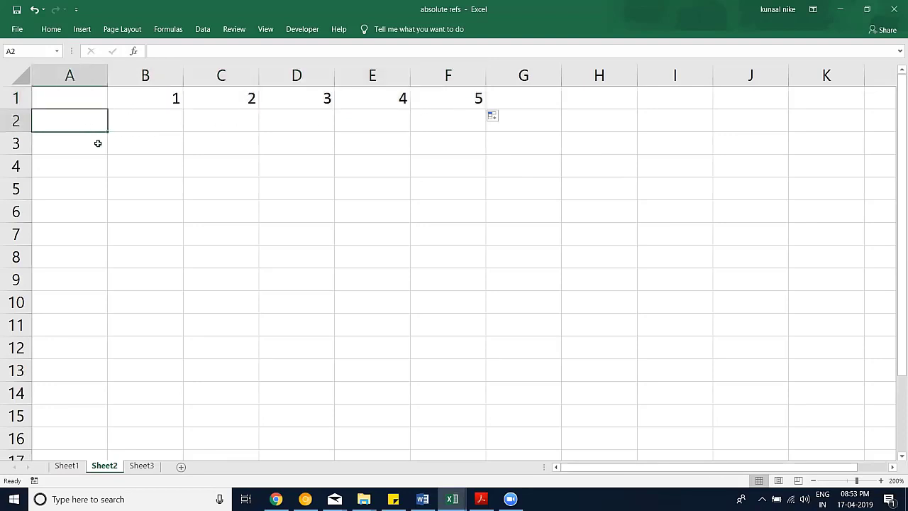
pyautogui.write('1')
pyautogui.press('Return')
pyautogui.click(87, 141)
pyautogui.write('1.')
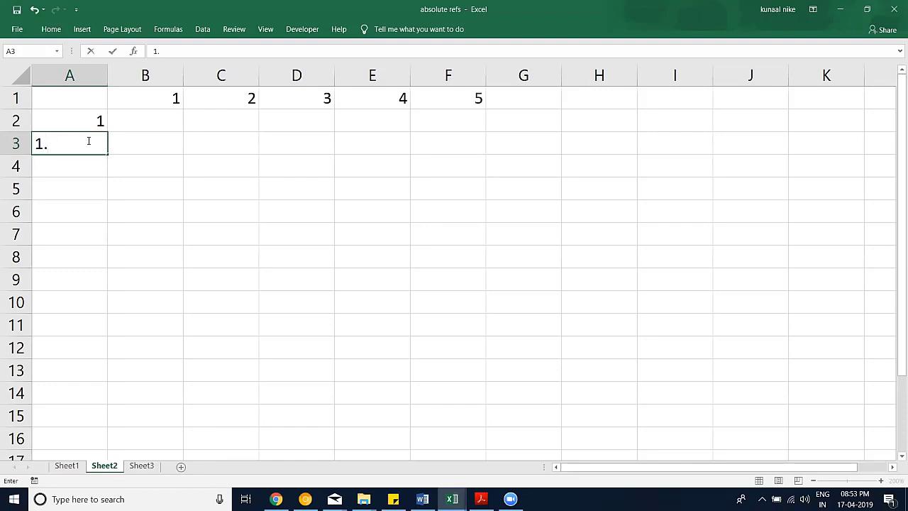
pyautogui.write('5')
pyautogui.click(112, 158)
pyautogui.moveTo(83, 121); pyautogui.dragTo(128, 284)
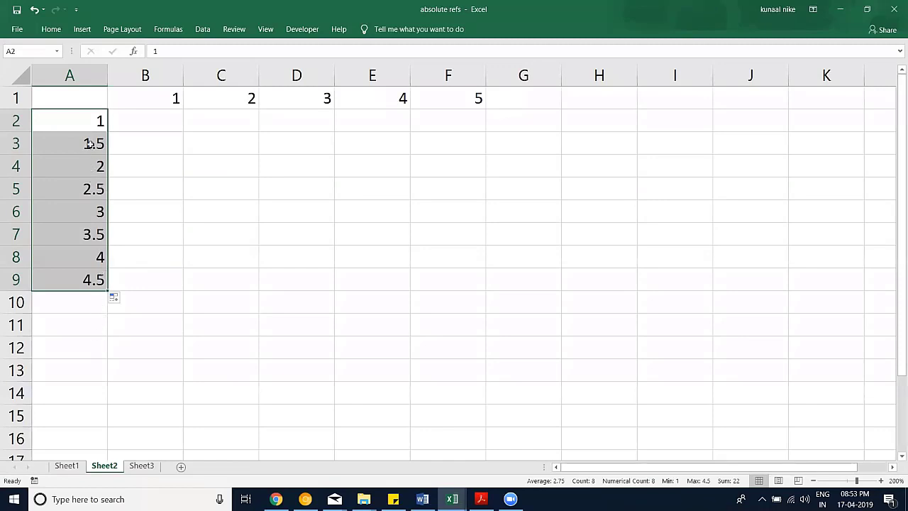
# - Undo the half-step fill, clear 3.5, 4, 4.5 from A7:A9, and zoom to 210%
pyautogui.hotkey('ctrl', 'z')
pyautogui.click(132, 206)
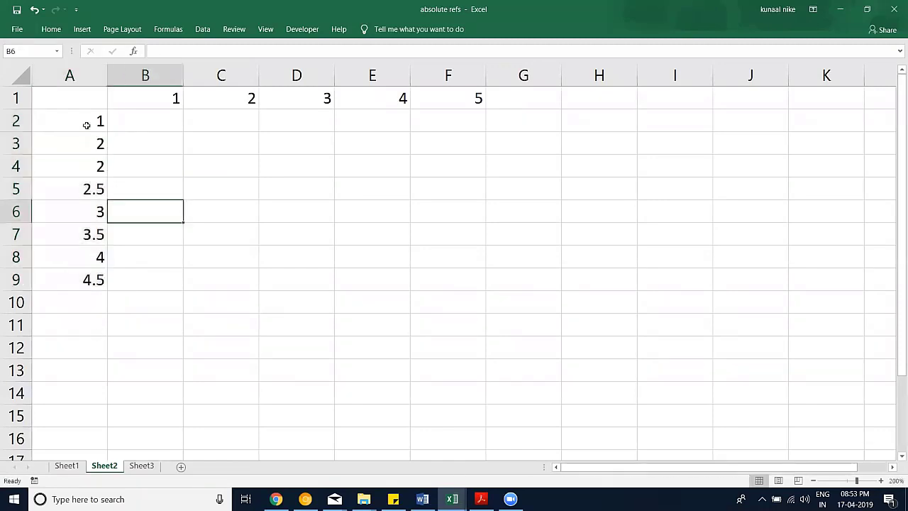
pyautogui.moveTo(85, 121); pyautogui.dragTo(97, 279)
pyautogui.hotkey('ctrl', 'z')
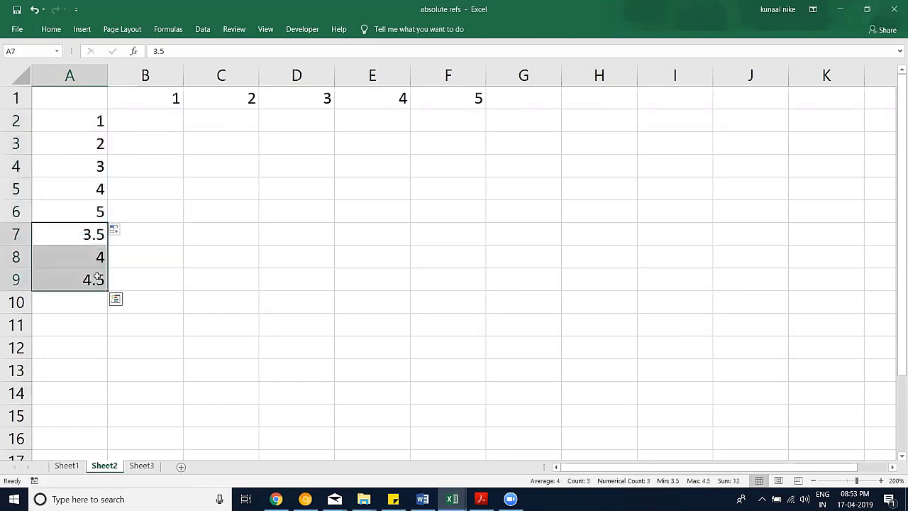
pyautogui.press('Delete')
pyautogui.click(138, 249)
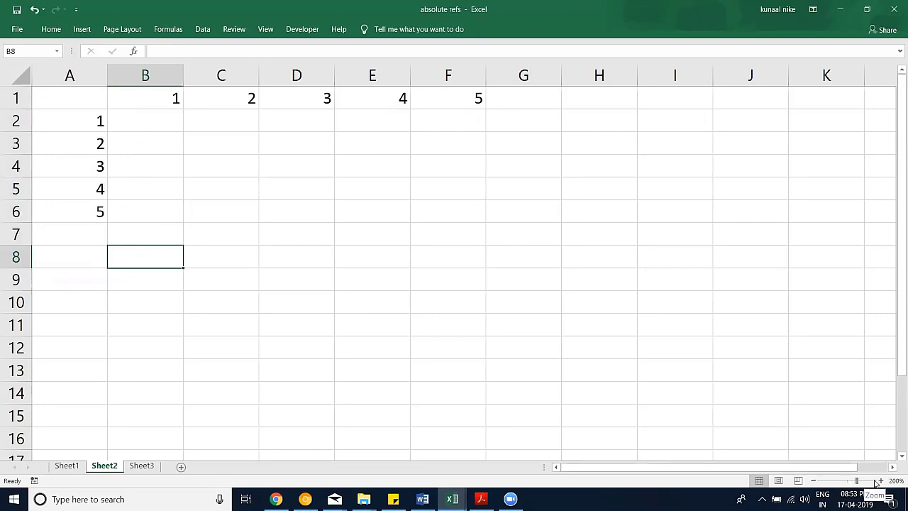
pyautogui.click(881, 480)
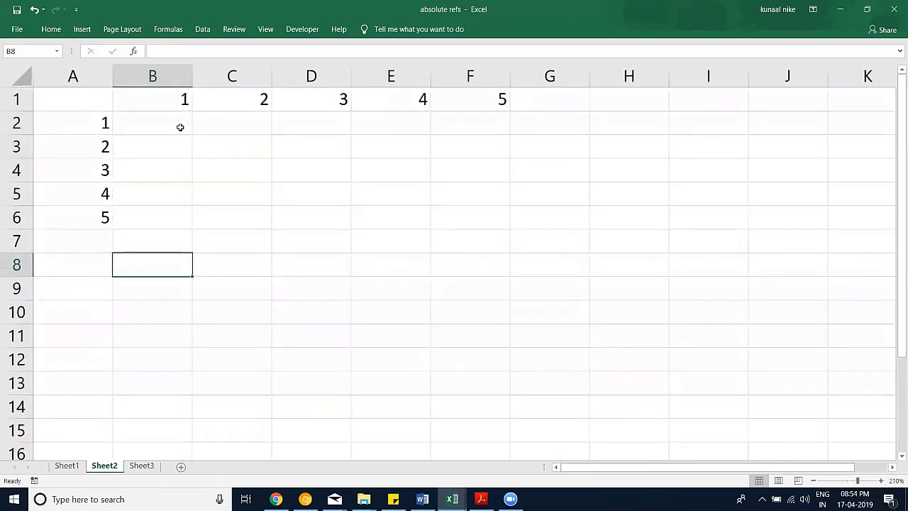
# - Type the values 1, 2, 3, 4, 5 into B2:F2
pyautogui.click(180, 127)
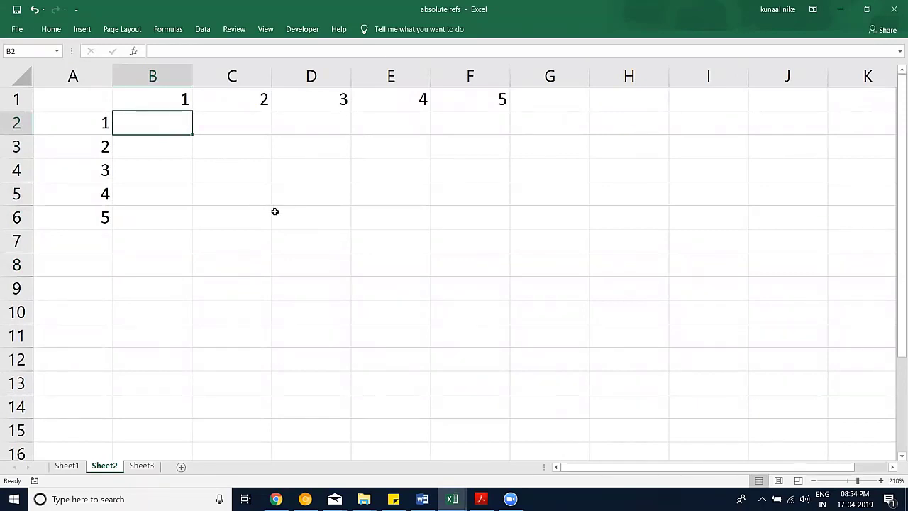
pyautogui.write('1')
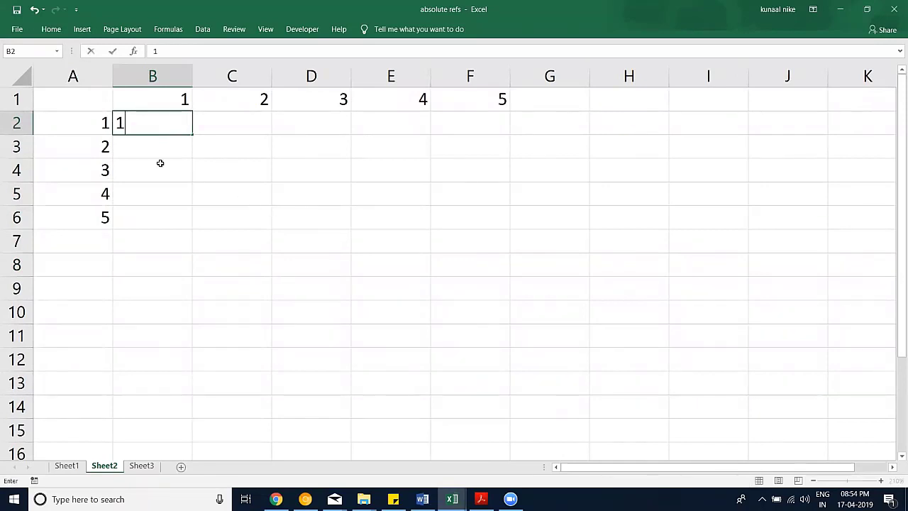
pyautogui.click(101, 95)
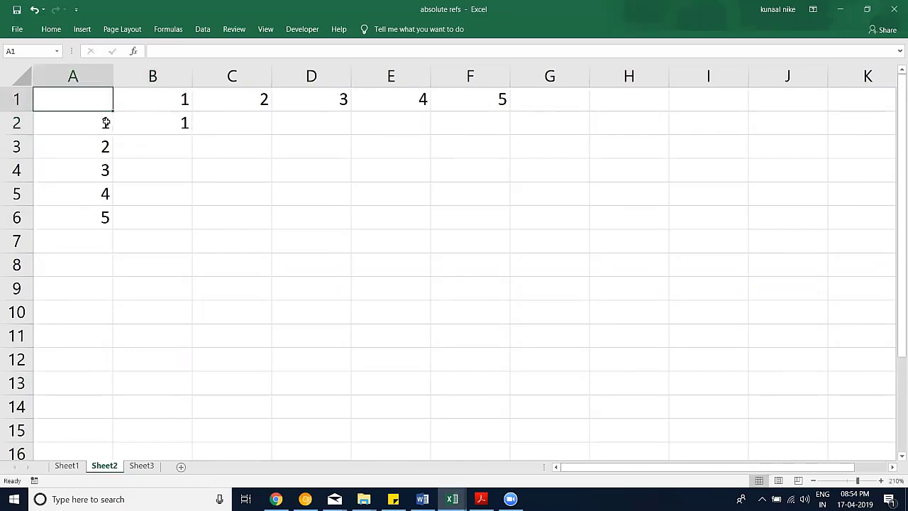
pyautogui.click(258, 120)
pyautogui.write('2')
pyautogui.click(287, 138)
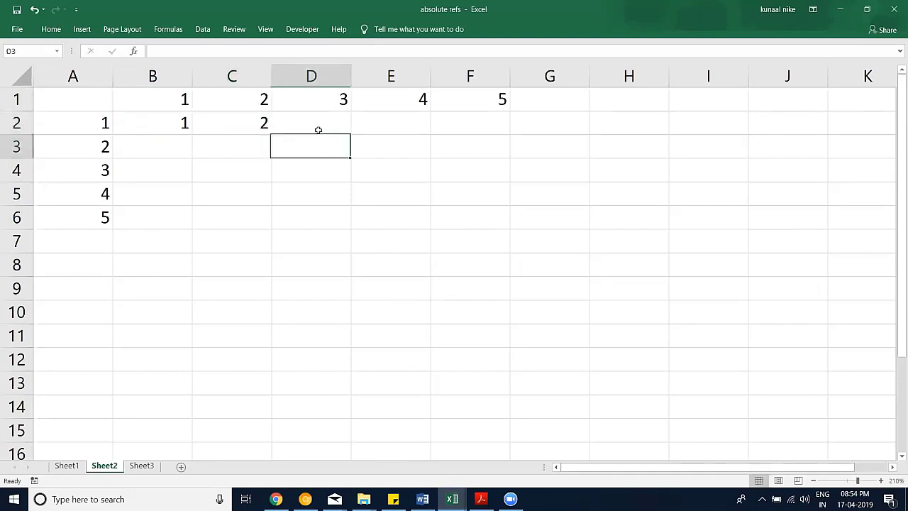
pyautogui.click(318, 128)
pyautogui.write('2')
pyautogui.press('Tab')
pyautogui.press('Tab')
pyautogui.click(310, 124)
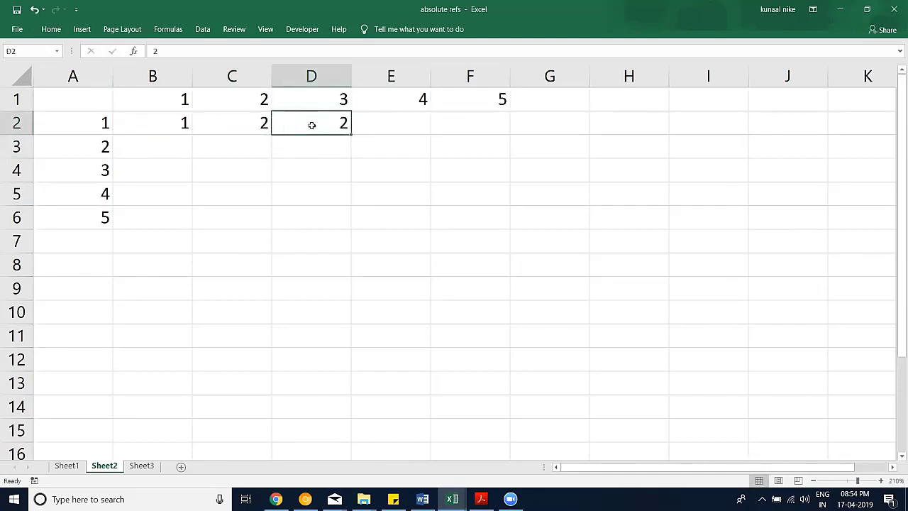
pyautogui.write('3')
pyautogui.click(432, 123)
pyautogui.click(415, 120)
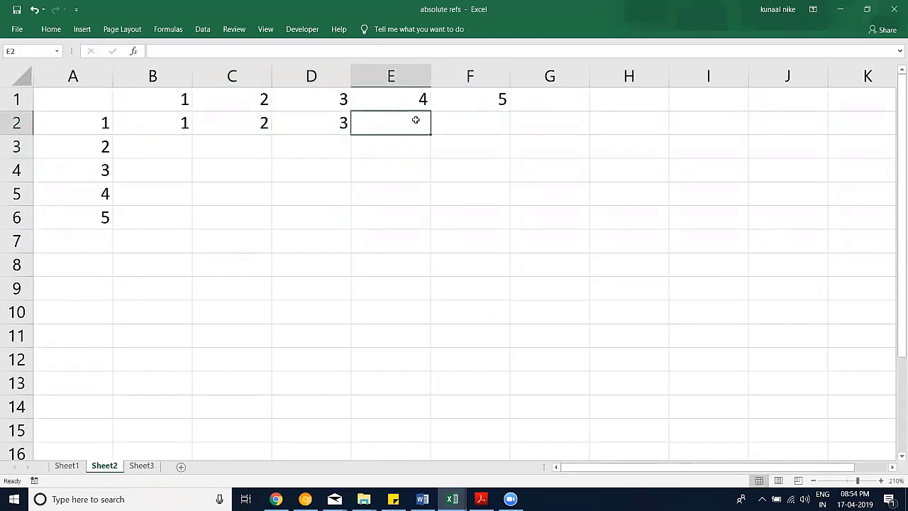
pyautogui.write('4')
pyautogui.click(480, 120)
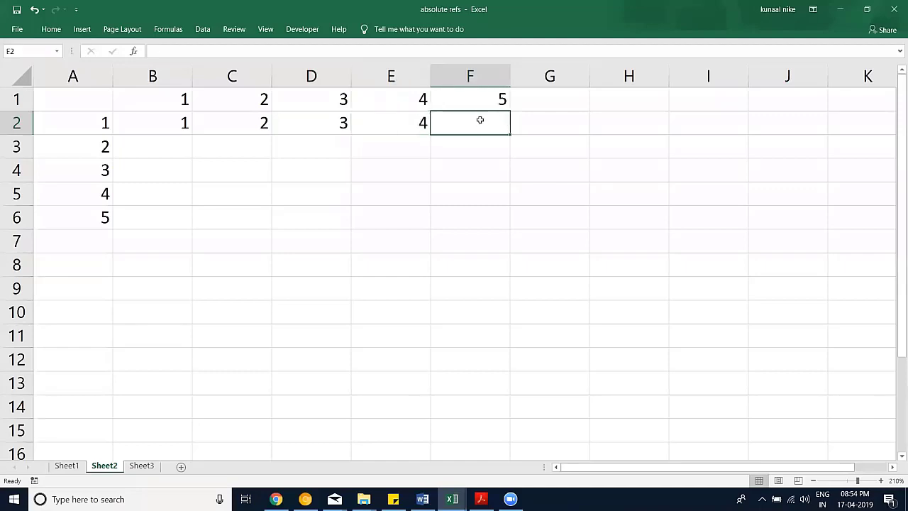
pyautogui.write('5')
pyautogui.click(418, 186)
pyautogui.moveTo(175, 128); pyautogui.dragTo(478, 122)
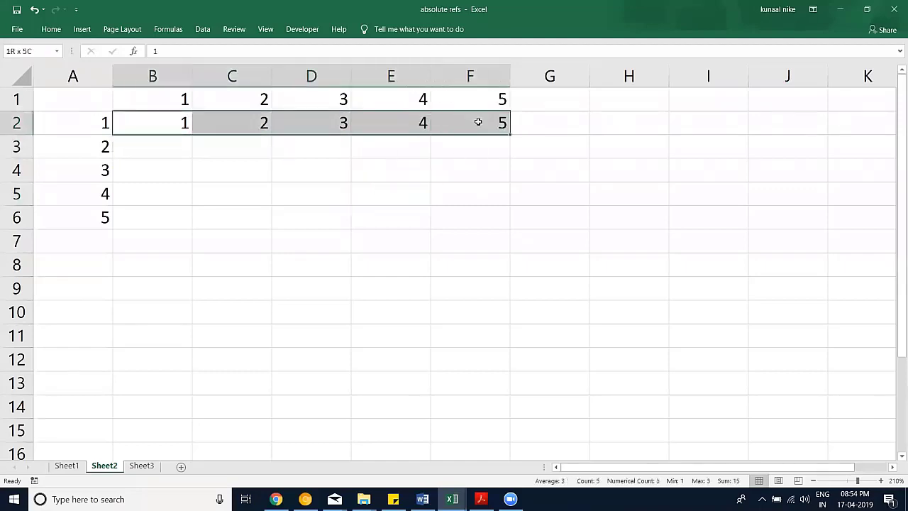
# - Type 2, 4, 6, 8, 10 into B3:F3 and 25 into F6
pyautogui.click(158, 149)
pyautogui.write('2')
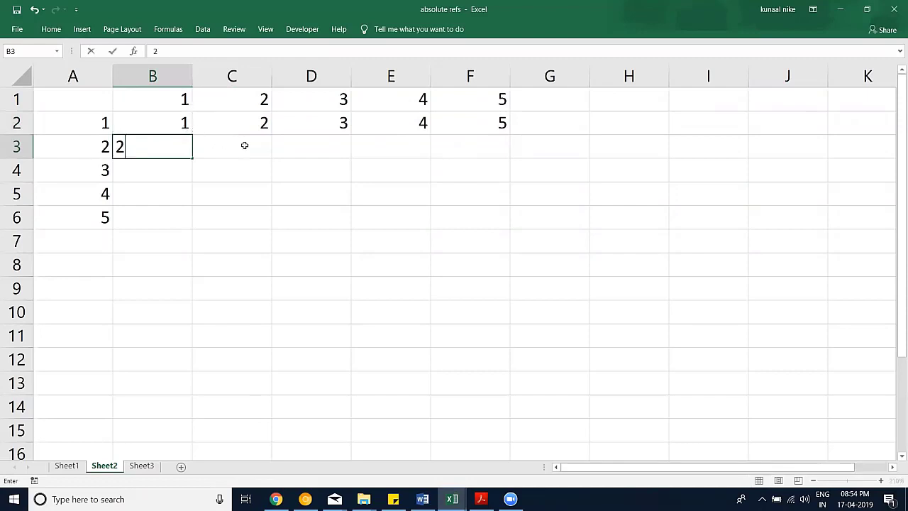
pyautogui.click(244, 145)
pyautogui.write('4')
pyautogui.click(308, 141)
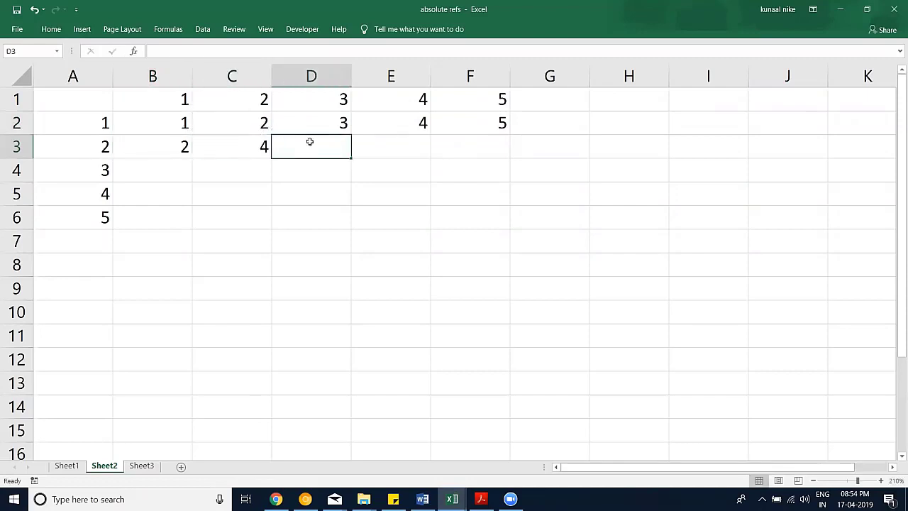
pyautogui.write('6')
pyautogui.click(396, 150)
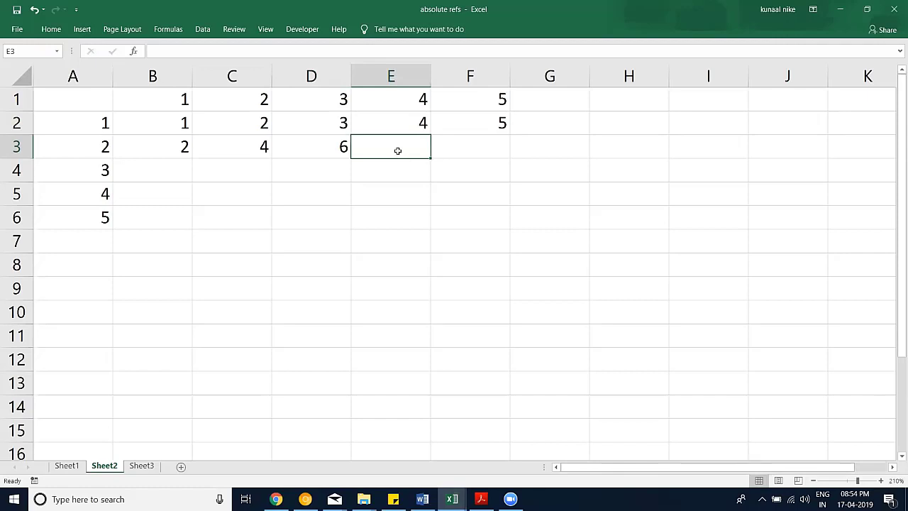
pyautogui.write('8')
pyautogui.click(459, 145)
pyautogui.write('1')
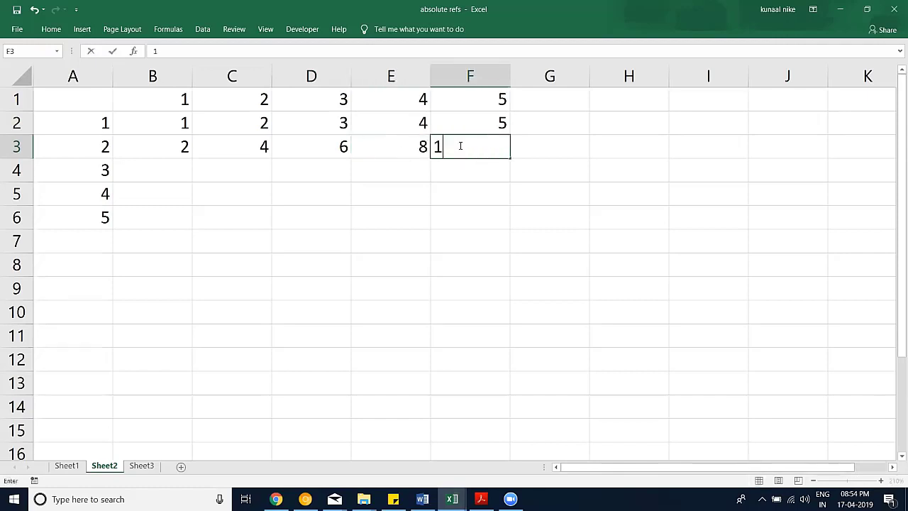
pyautogui.write('0')
pyautogui.click(472, 178)
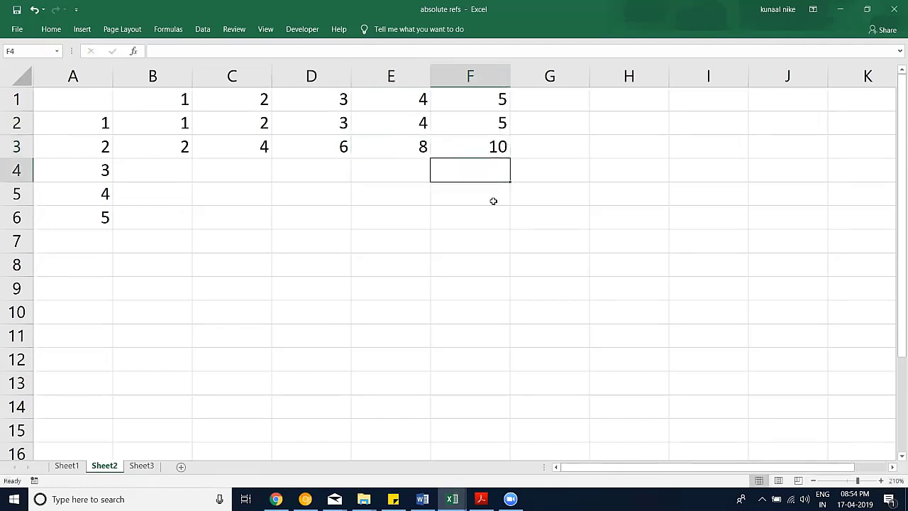
pyautogui.click(488, 223)
pyautogui.write('25')
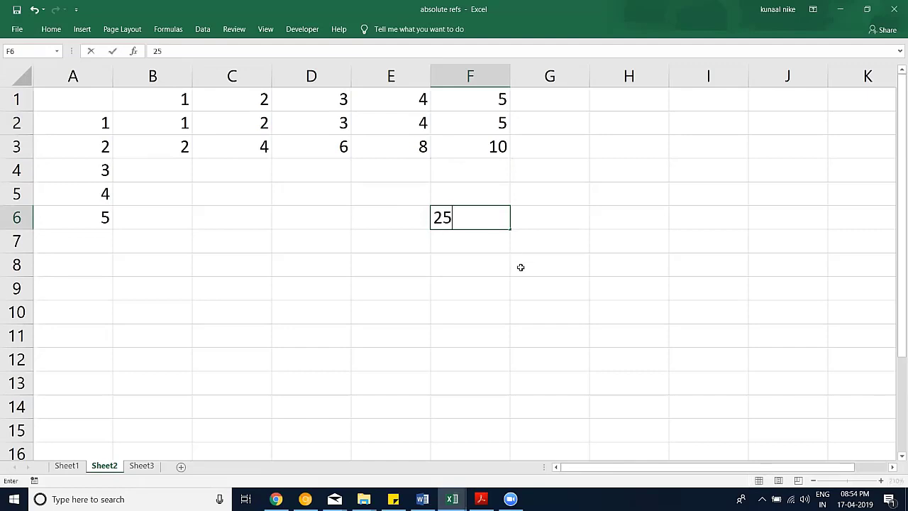
pyautogui.click(520, 267)
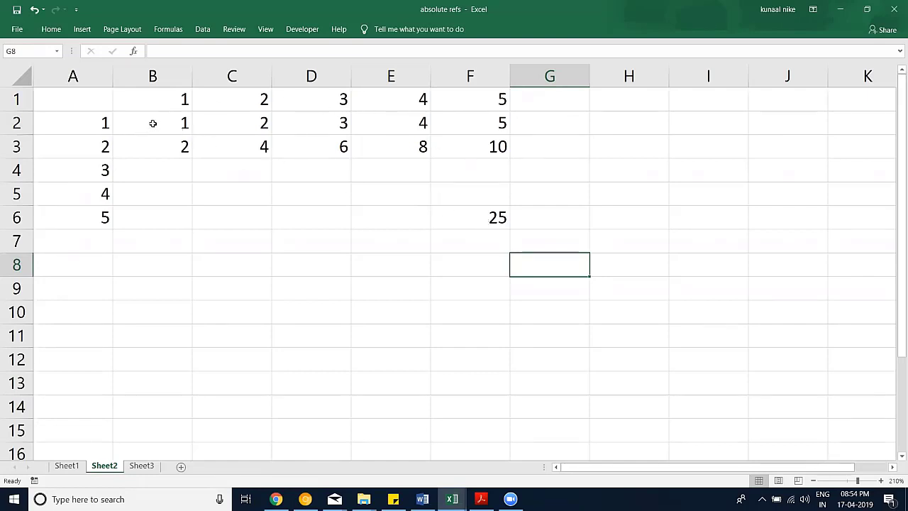
# - Delete all typed values in B2:F6 and select B2 for a formula
pyautogui.moveTo(152, 123); pyautogui.dragTo(470, 217)
pyautogui.press('Delete')
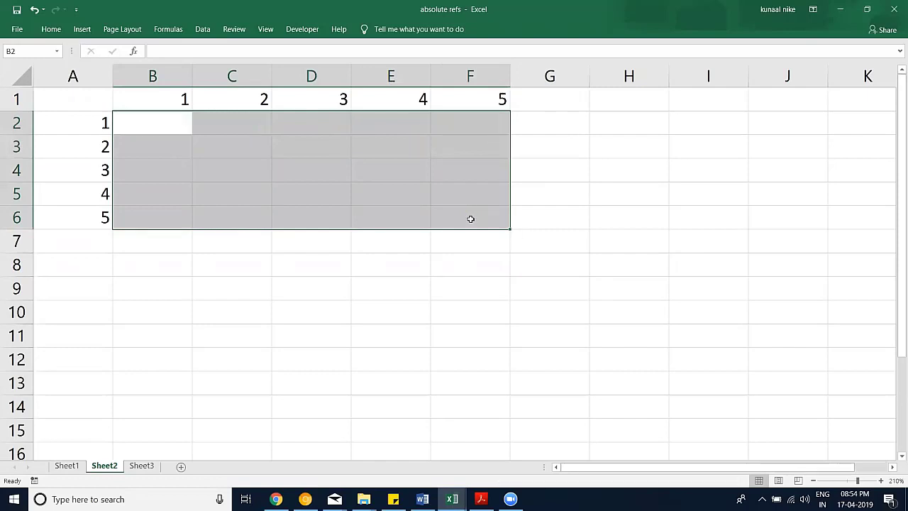
pyautogui.click(170, 125)
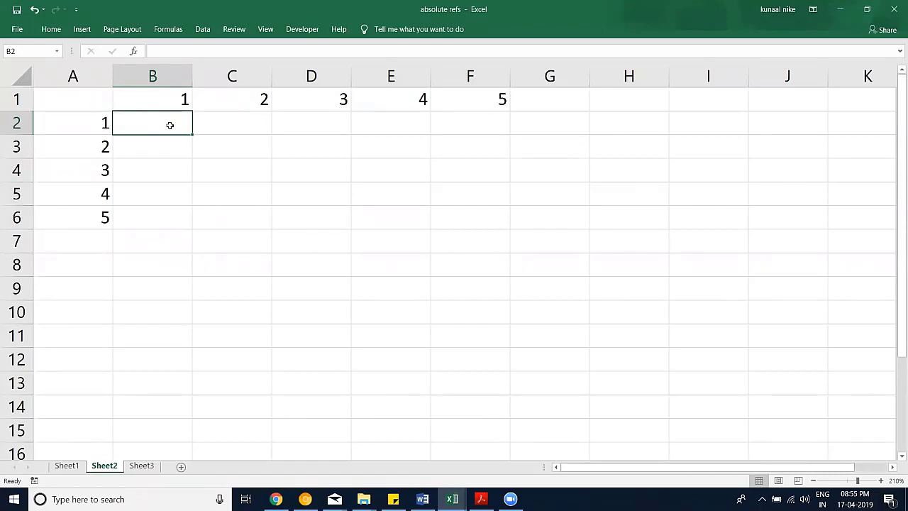
# - Enter =A2*$B$1 in B2, making the B1 reference absolute with F4
pyautogui.write('=')
pyautogui.press('Left')
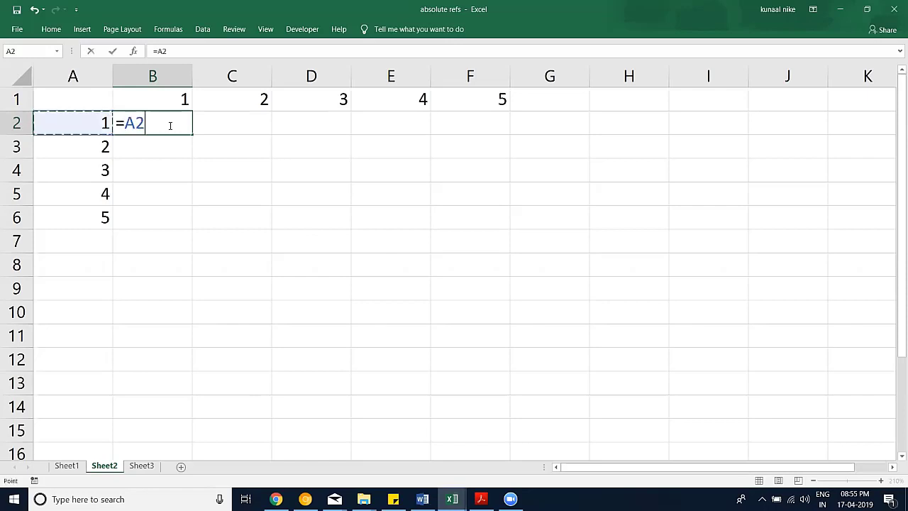
pyautogui.write('*')
pyautogui.press('Up')
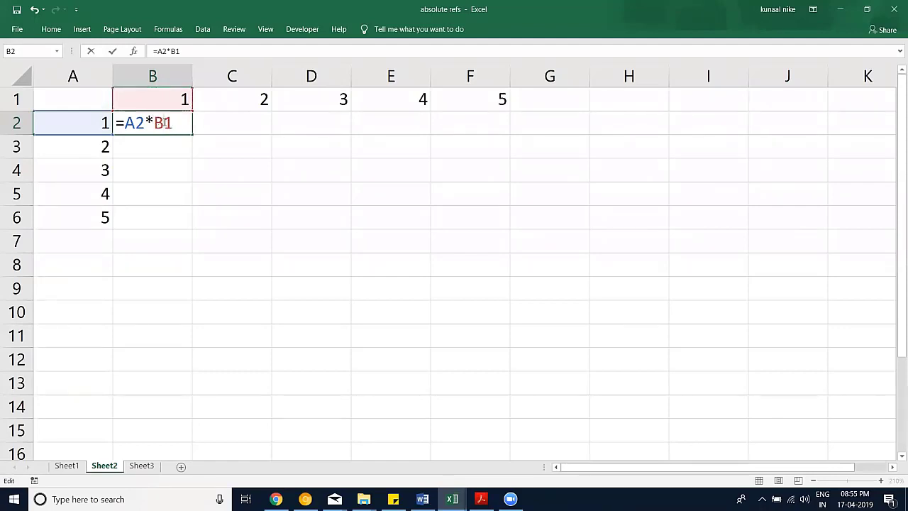
pyautogui.doubleClick(163, 123)
pyautogui.press('F4')
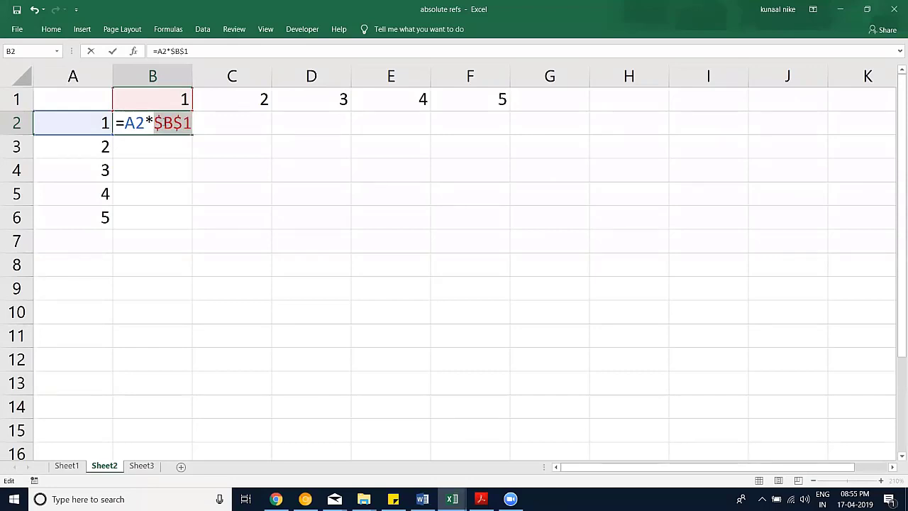
pyautogui.click(163, 122)
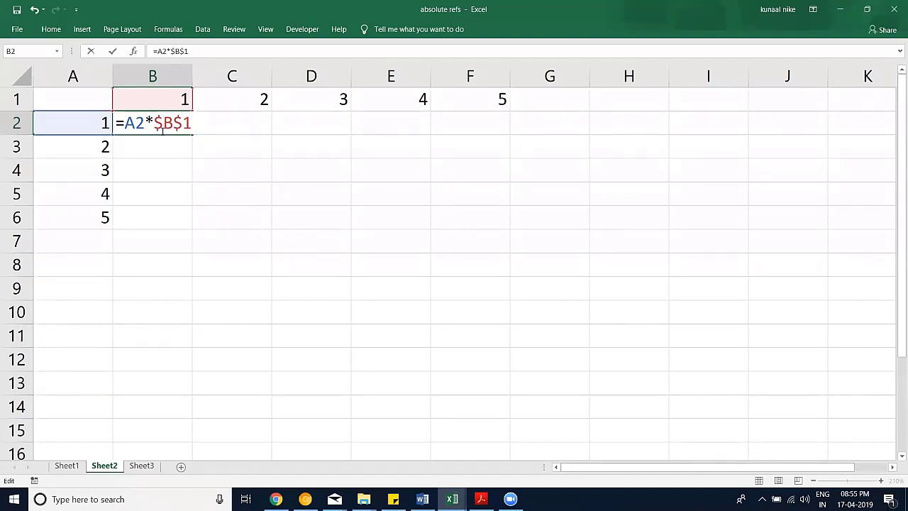
pyautogui.press('Return')
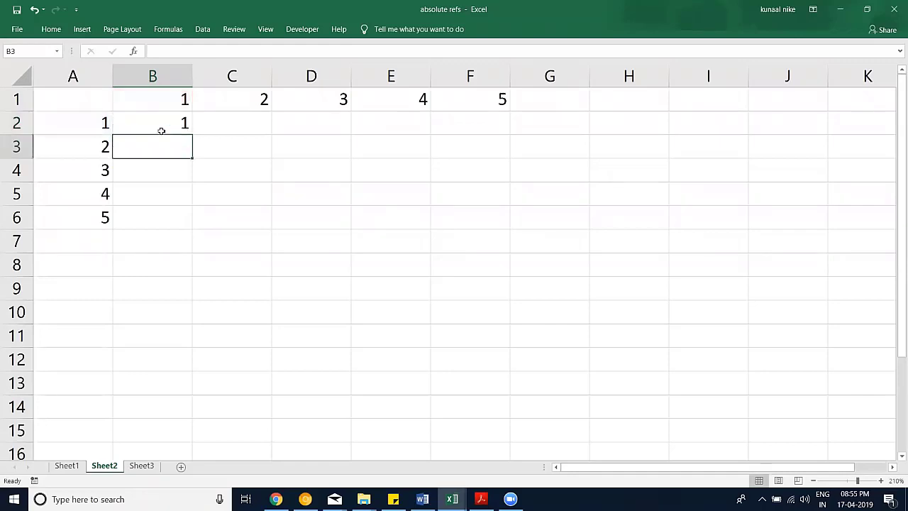
# - Drag B2's formula across to F2 and down to row 6, then undo both copies
pyautogui.click(162, 131)
pyautogui.moveTo(192, 134); pyautogui.dragTo(493, 135)
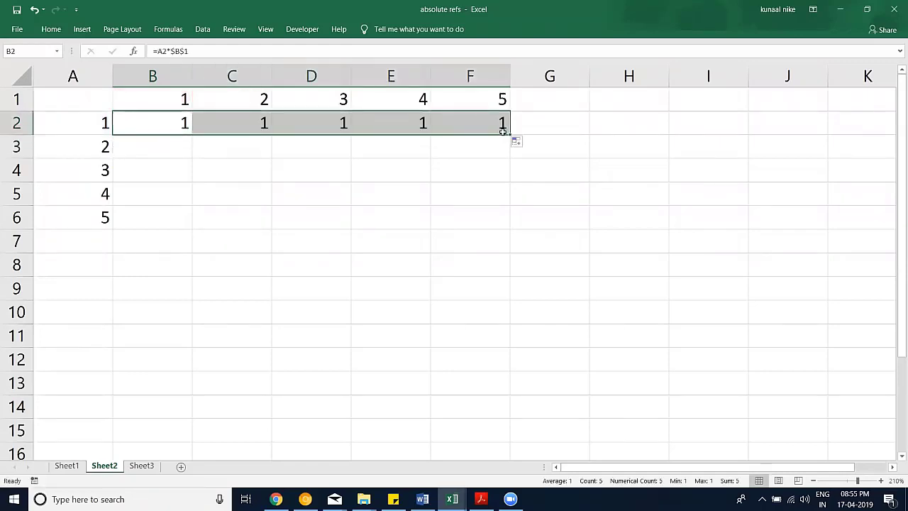
pyautogui.moveTo(508, 134); pyautogui.dragTo(518, 226)
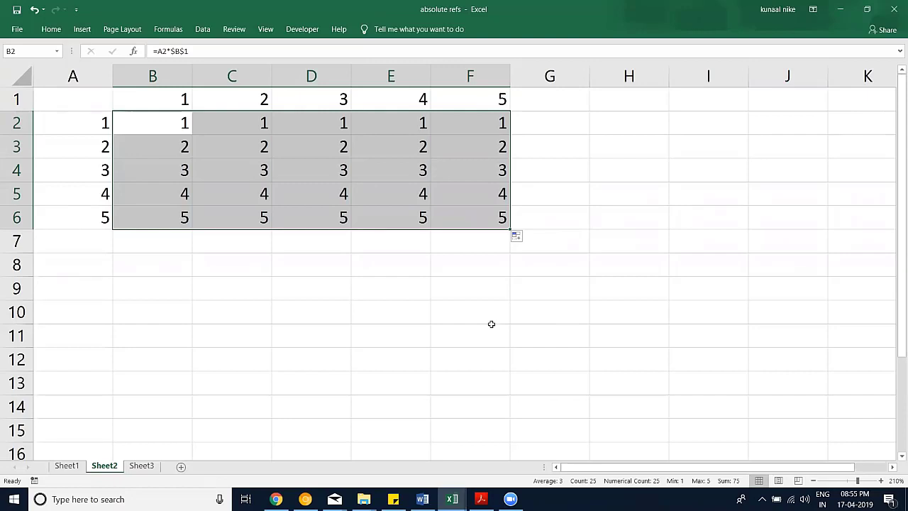
pyautogui.hotkey('ctrl', 'z')
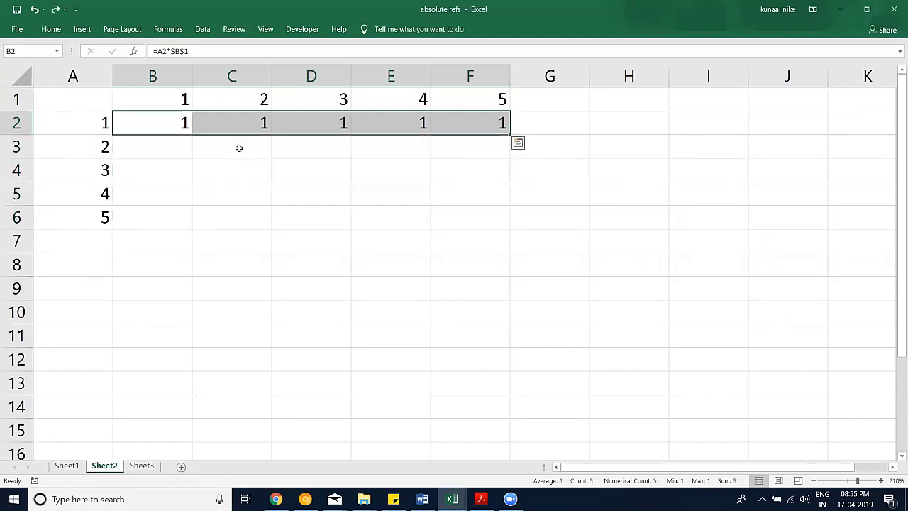
pyautogui.hotkey('ctrl', 'z')
# - Fill B2:F6 with B2's formula using Ctrl+D and Ctrl+R
pyautogui.moveTo(205, 135); pyautogui.dragTo(465, 222)
pyautogui.hotkey('ctrl', 'd')
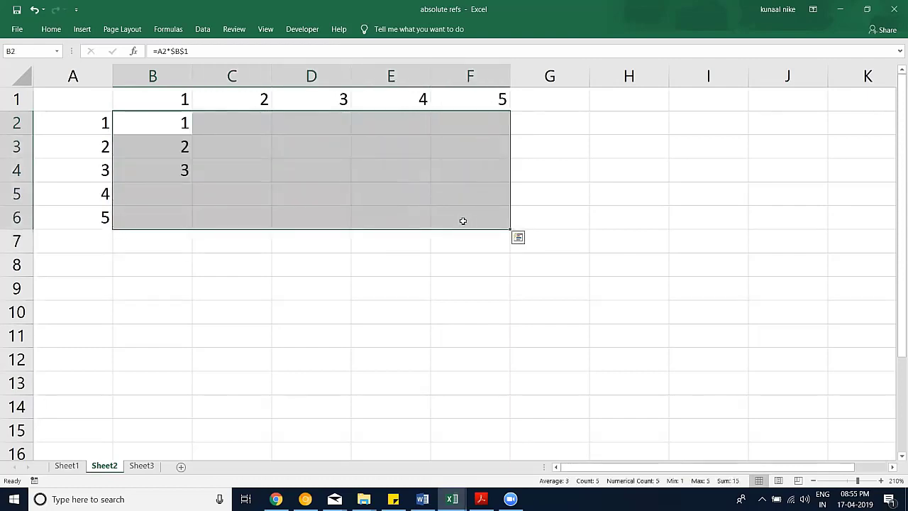
pyautogui.hotkey('ctrl', 'r')
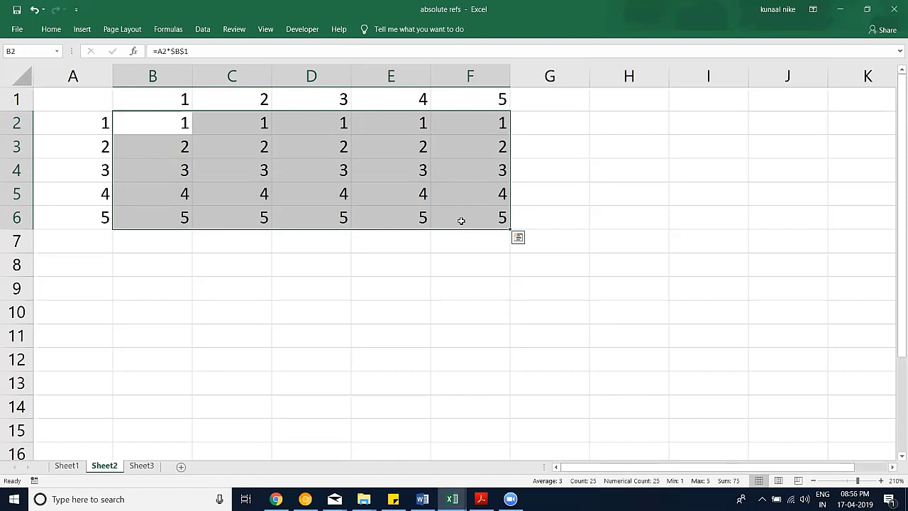
pyautogui.hotkey('ctrl', 'z')
pyautogui.hotkey('ctrl', 'z')
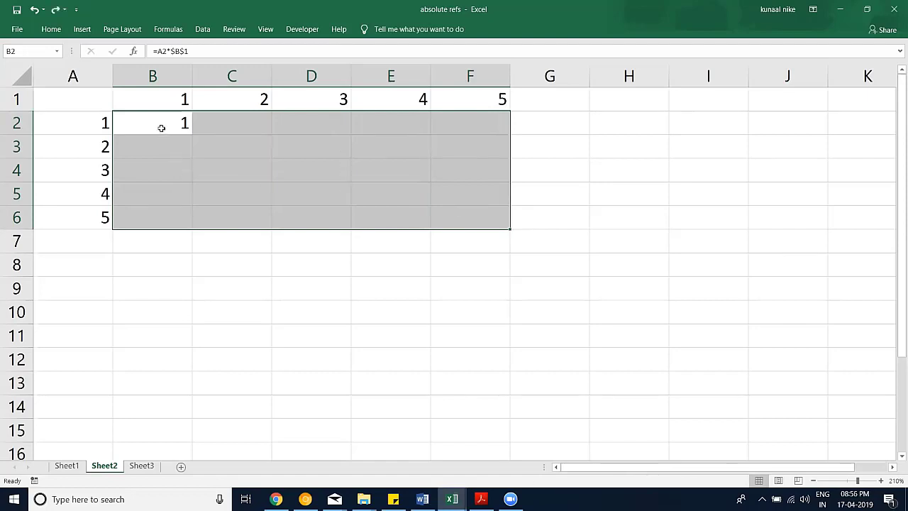
pyautogui.moveTo(162, 126); pyautogui.dragTo(444, 220)
pyautogui.hotkey('ctrl', 'd')
pyautogui.hotkey('ctrl', 'r')
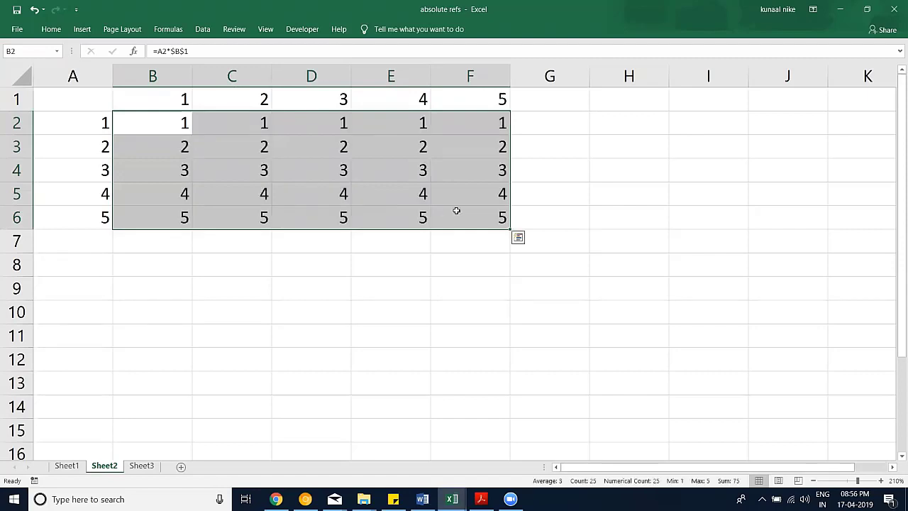
# - Check the copied formulas in C2, D3, E3, F3 and F6, then undo the fill and reopen B2
pyautogui.doubleClick(237, 123)
pyautogui.press('Escape')
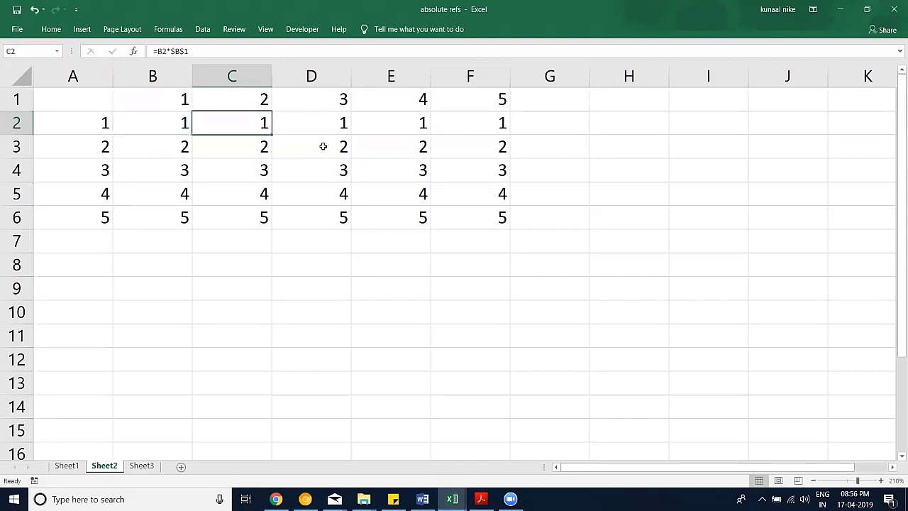
pyautogui.doubleClick(322, 146)
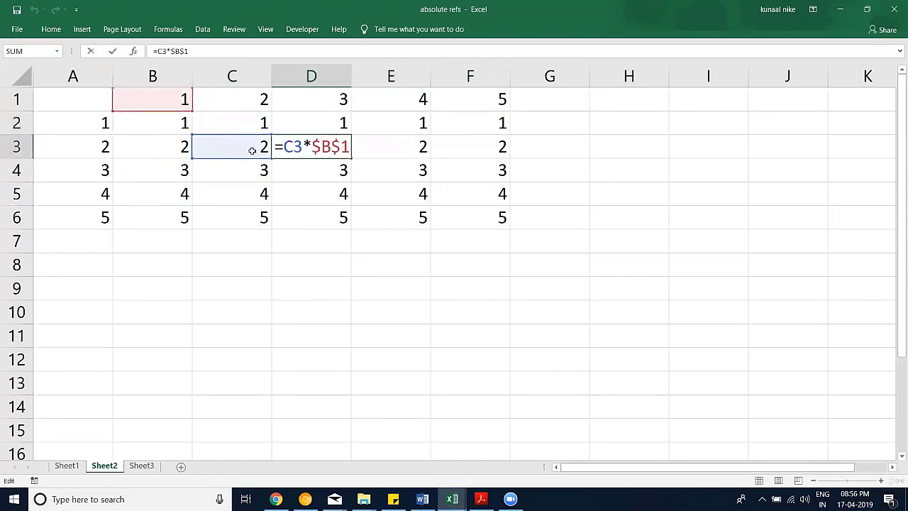
pyautogui.click(381, 149)
pyautogui.doubleClick(456, 151)
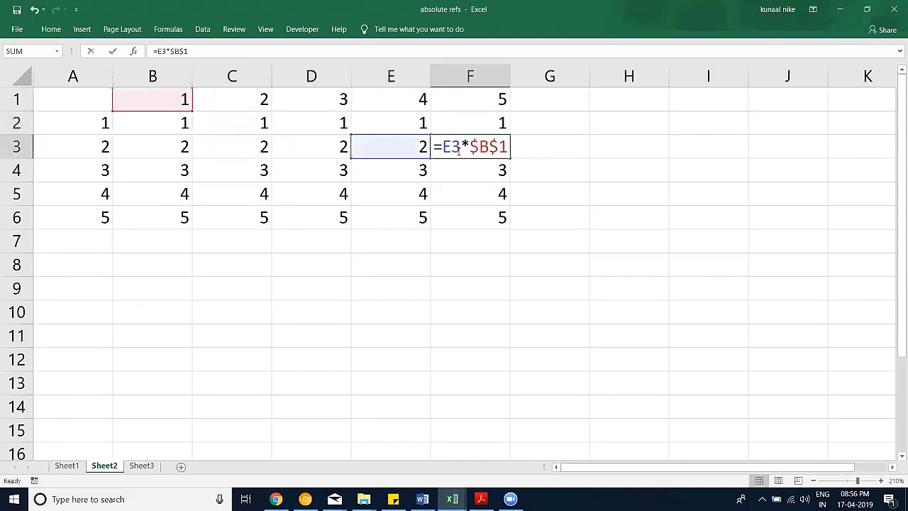
pyautogui.press('Escape')
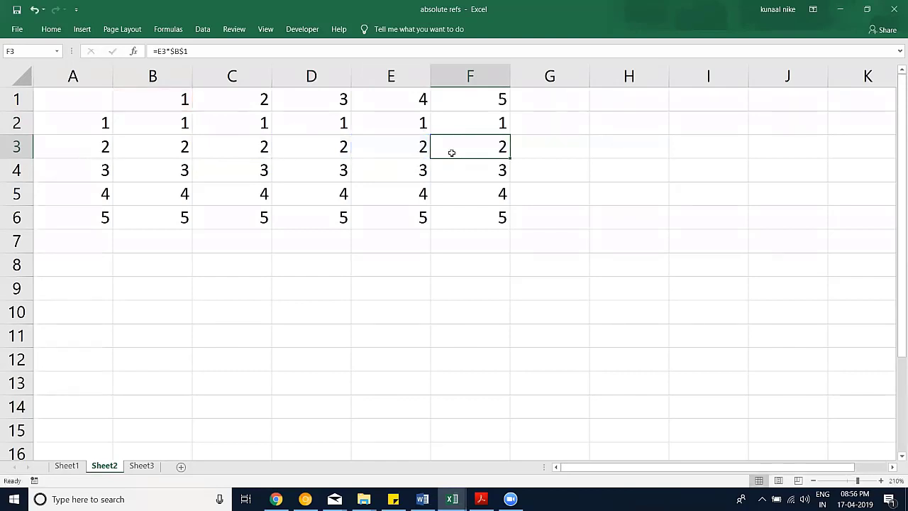
pyautogui.doubleClick(453, 152)
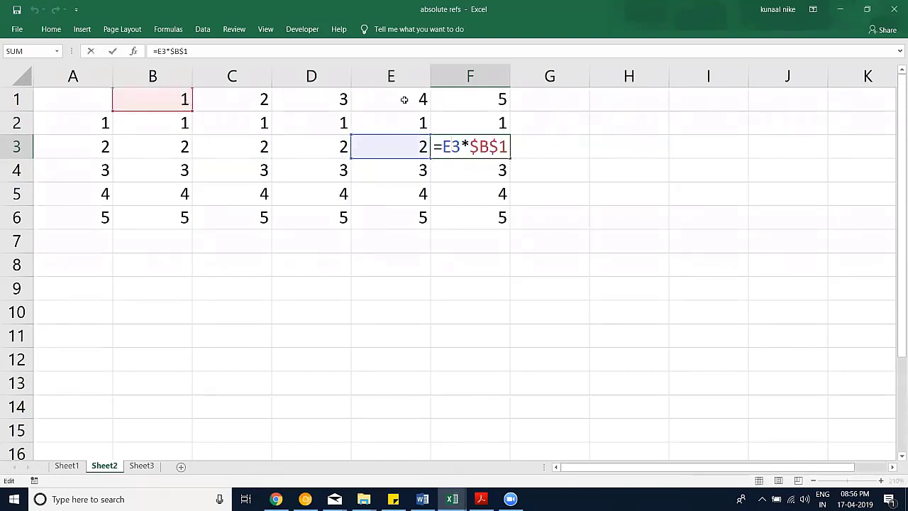
pyautogui.press('Escape')
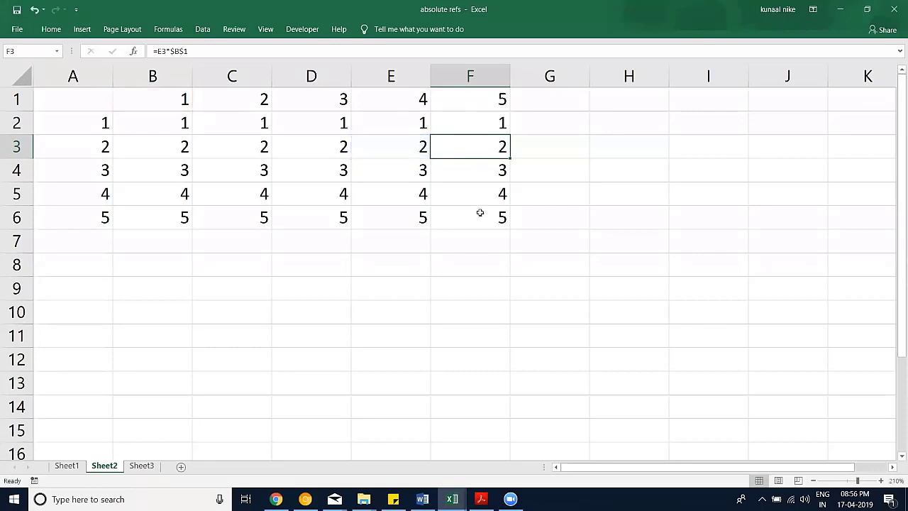
pyautogui.click(478, 213)
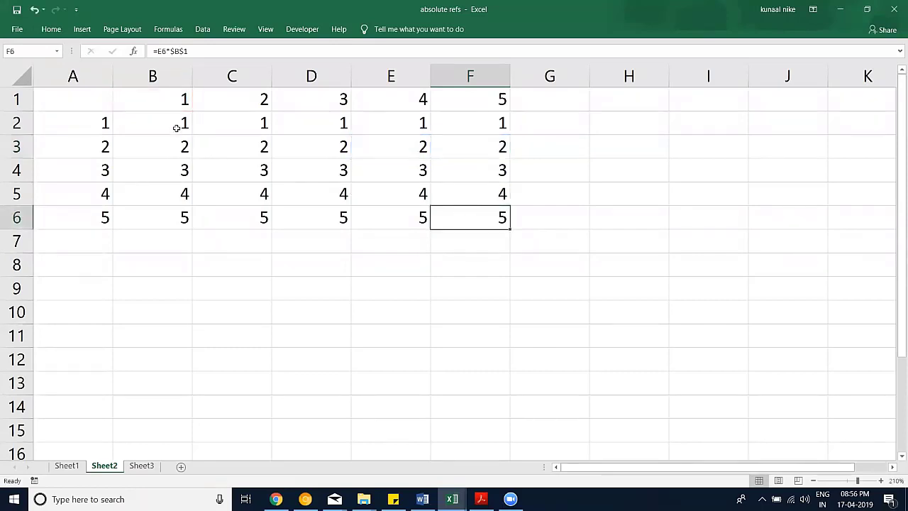
pyautogui.hotkey('ctrl', 'z')
pyautogui.hotkey('ctrl', 'z')
pyautogui.hotkey('ctrl', 'z')
pyautogui.doubleClick(179, 129)
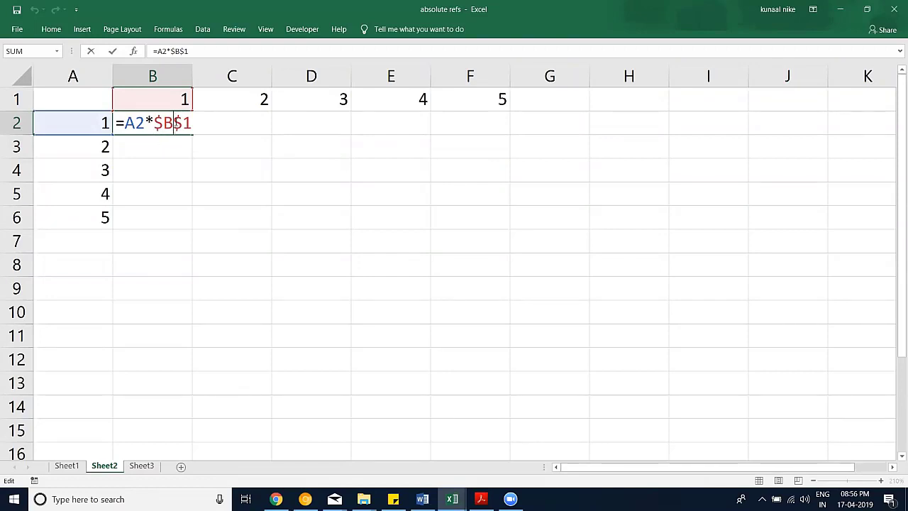
# - Change B2 to the relative =A2*B1, fill it over B2:F6 and autofit column F
pyautogui.press('F4')
pyautogui.press('F4')
pyautogui.press('F4')
pyautogui.press('Return')
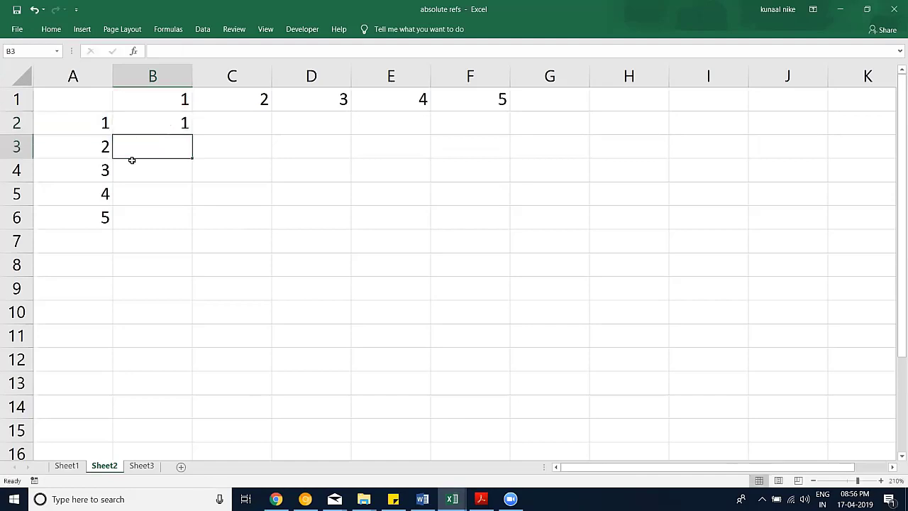
pyautogui.click(170, 122)
pyautogui.moveTo(192, 132); pyautogui.dragTo(515, 225)
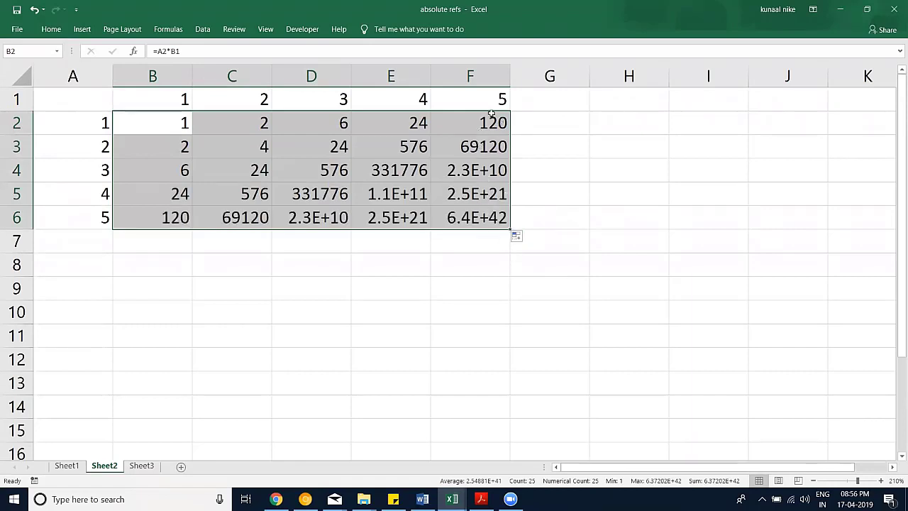
pyautogui.doubleClick(510, 76)
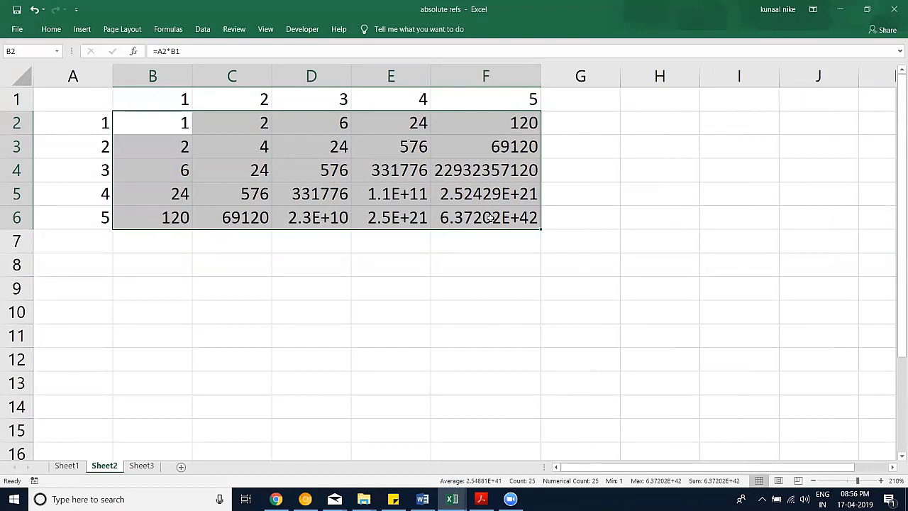
# - Check the compounding formulas in F6, C3, D4 and E5, then undo the fill
pyautogui.doubleClick(490, 217)
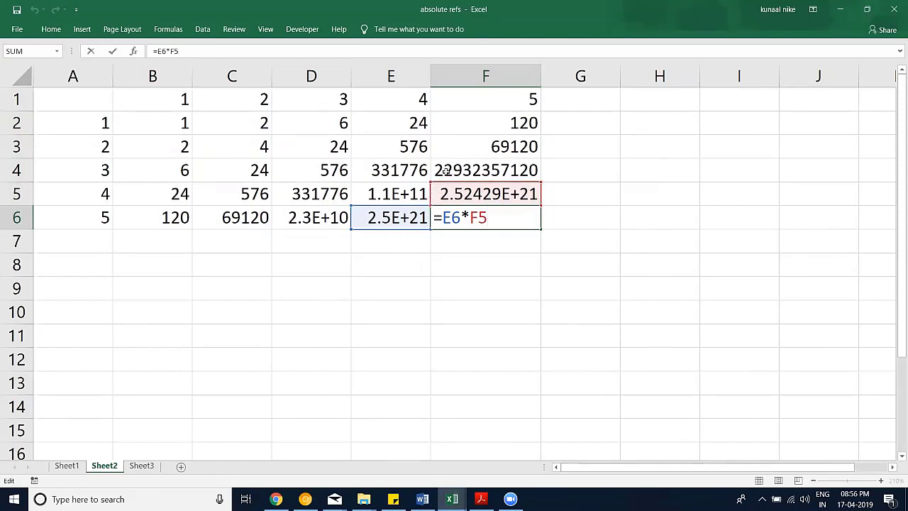
pyautogui.doubleClick(214, 147)
pyautogui.press('Escape')
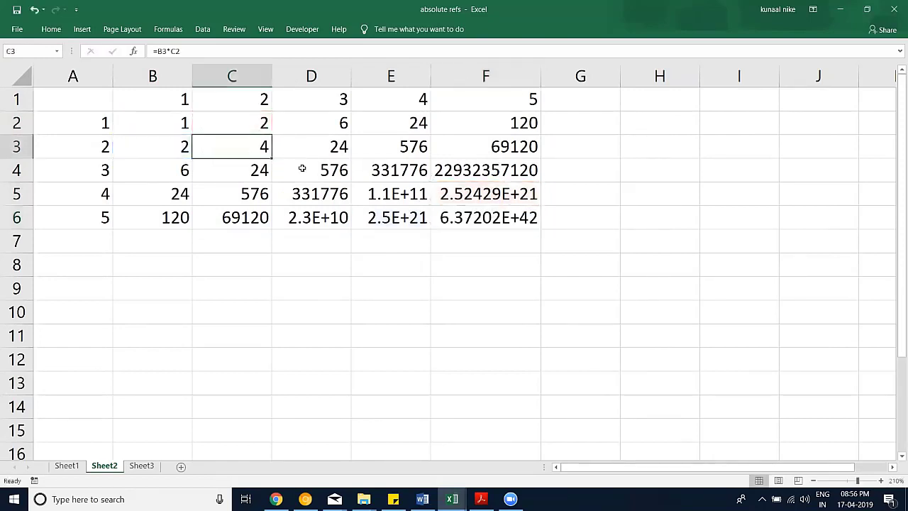
pyautogui.click(300, 168)
pyautogui.doubleClick(300, 168)
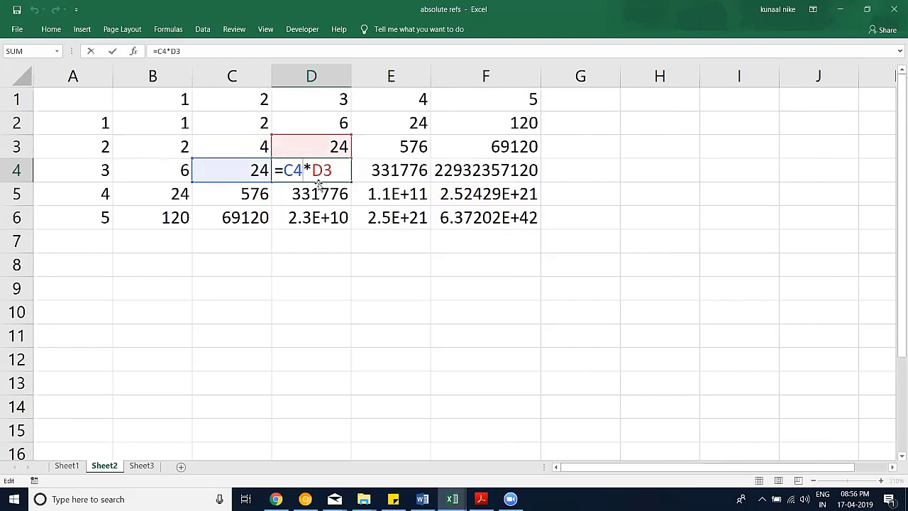
pyautogui.press('Escape')
pyautogui.click(386, 192)
pyautogui.doubleClick(387, 191)
pyautogui.click(471, 210)
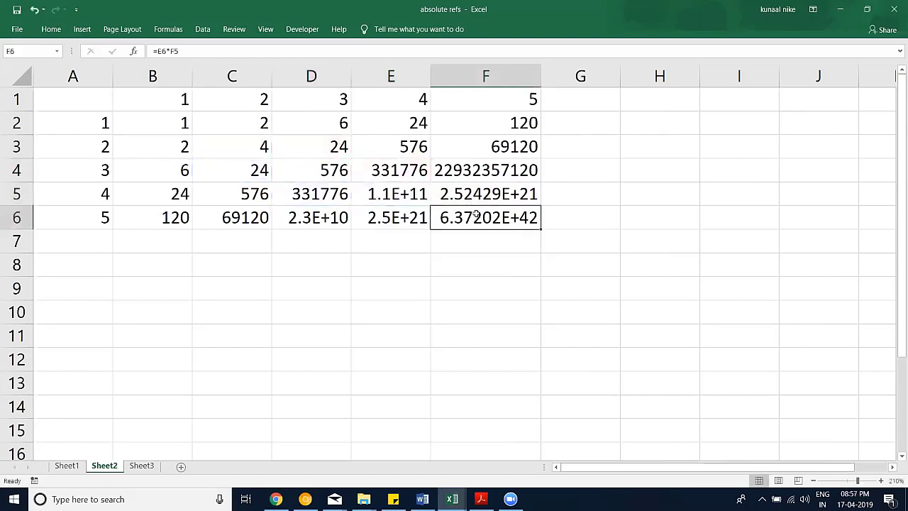
pyautogui.moveTo(471, 210); pyautogui.dragTo(242, 165)
pyautogui.hotkey('ctrl', 'z')
pyautogui.hotkey('ctrl', 'z')
pyautogui.hotkey('ctrl', 'z')
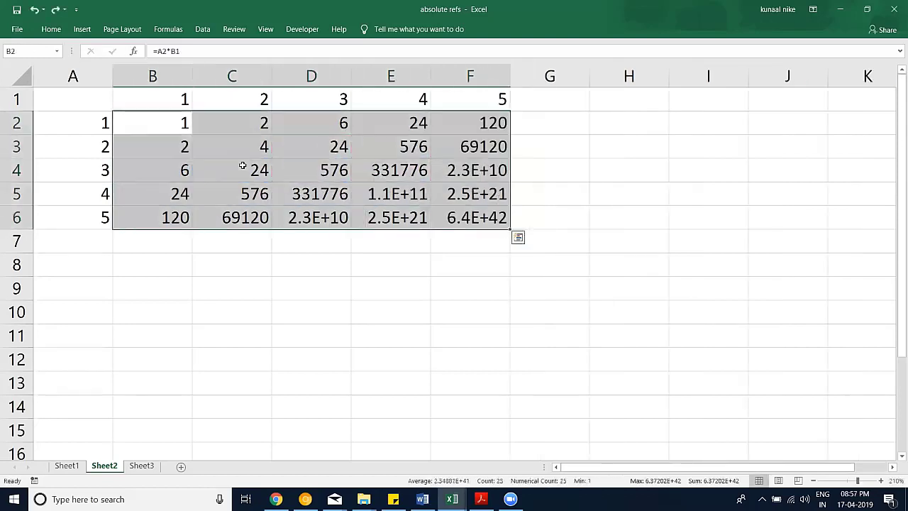
# - Commit =$A$2*B1 in B2 and copy it down to B6 and across to column F
pyautogui.doubleClick(153, 127)
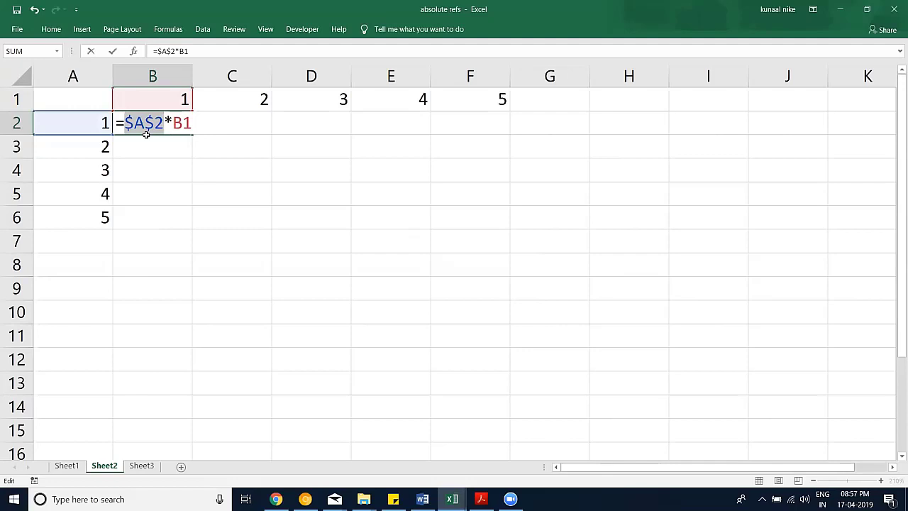
pyautogui.press('Return')
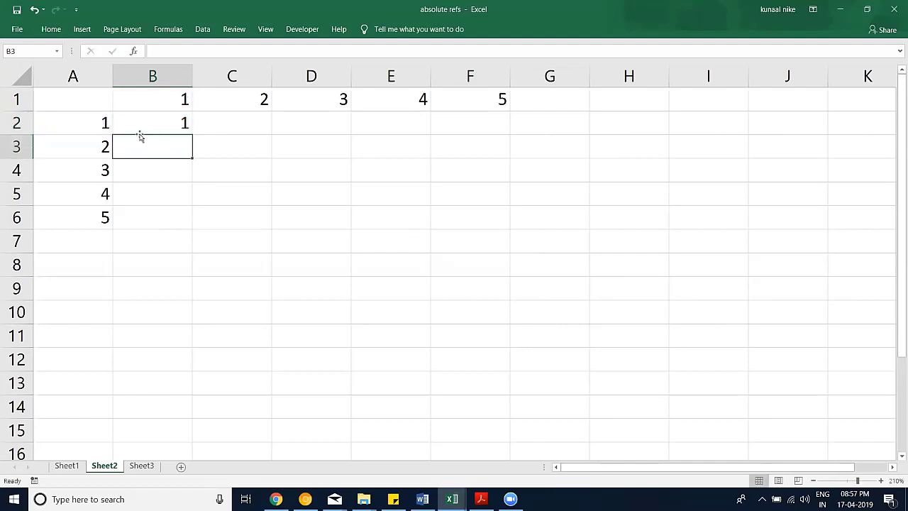
pyautogui.click(126, 121)
pyautogui.moveTo(191, 133); pyautogui.dragTo(196, 229)
pyautogui.moveTo(256, 239); pyautogui.dragTo(426, 241)
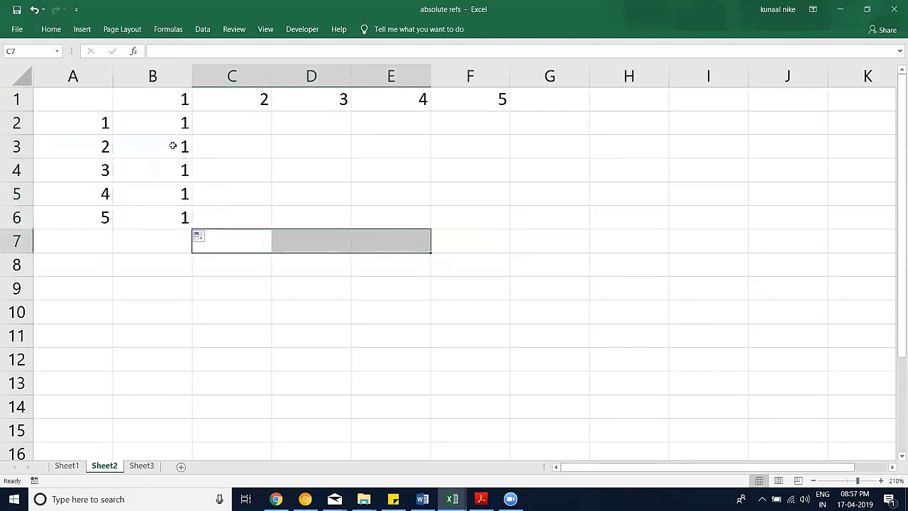
pyautogui.moveTo(170, 125); pyautogui.dragTo(445, 223)
pyautogui.hotkey('ctrl', 'r')
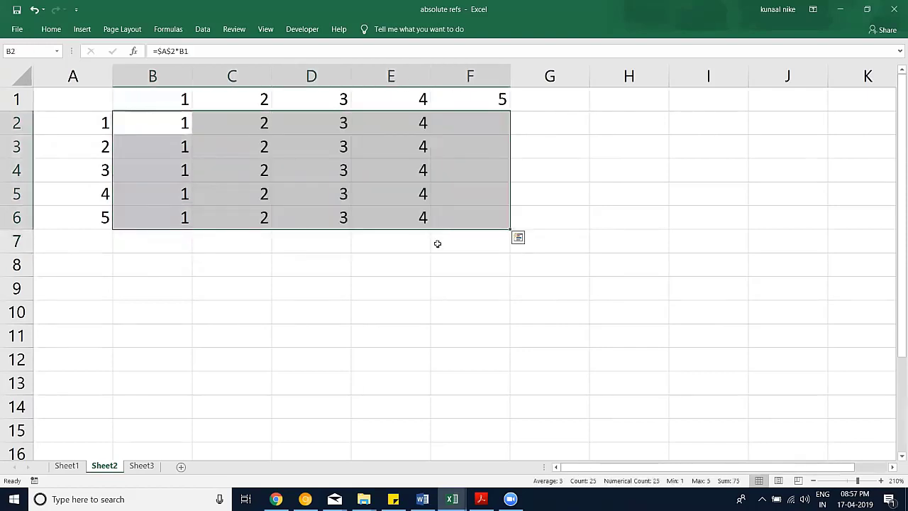
# - Check the formulas in E5, E3 and D3, then undo the fills back to B2
pyautogui.doubleClick(403, 186)
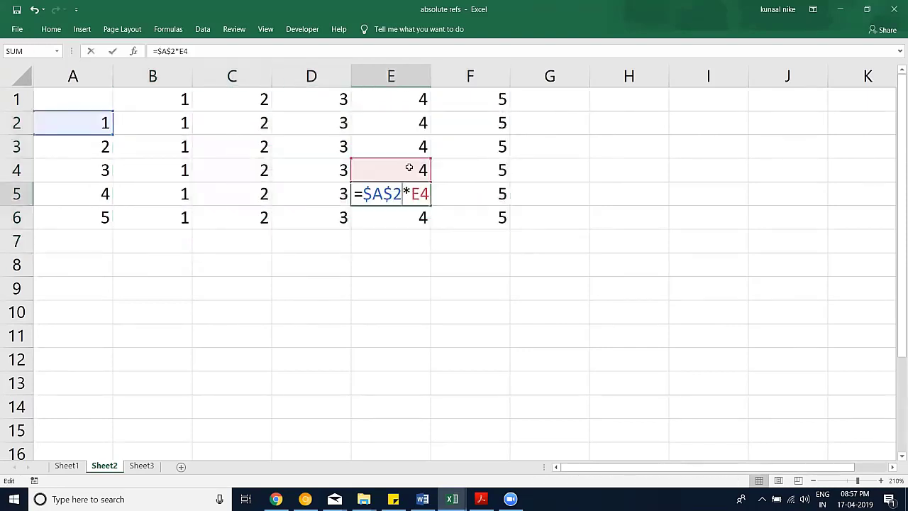
pyautogui.press('Escape')
pyautogui.doubleClick(396, 147)
pyautogui.doubleClick(306, 141)
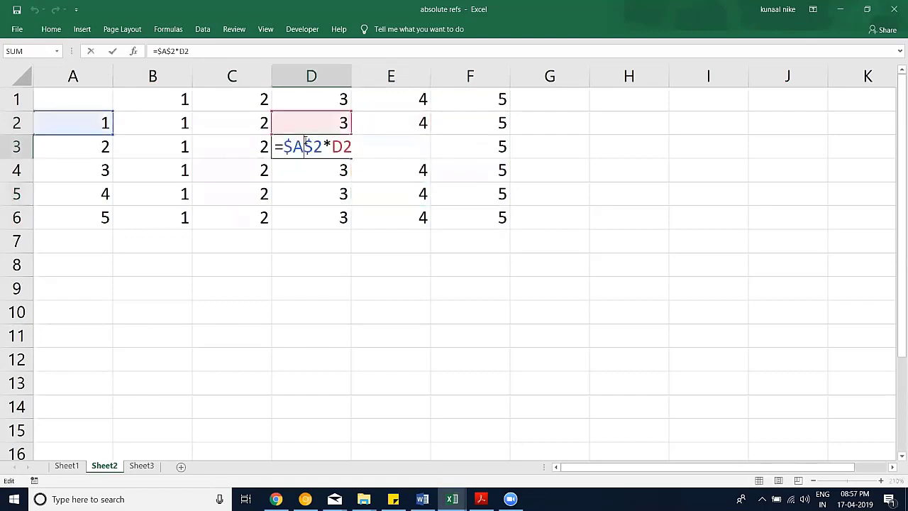
pyautogui.press('Escape')
pyautogui.hotkey('ctrl', 'z')
pyautogui.hotkey('ctrl', 'z')
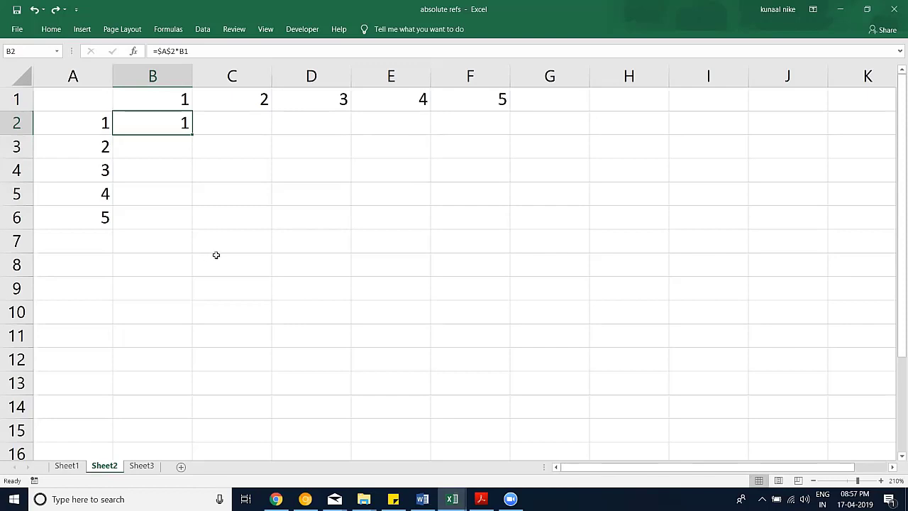
# - Cancel a trial F4 change in B2, copy =$A$2*B1 over the grid again, then undo it
pyautogui.doubleClick(164, 128)
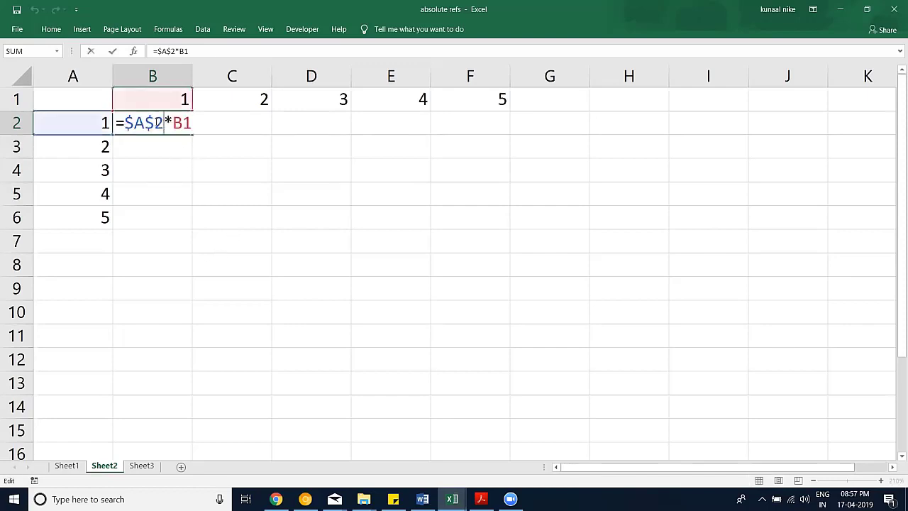
pyautogui.press('F4')
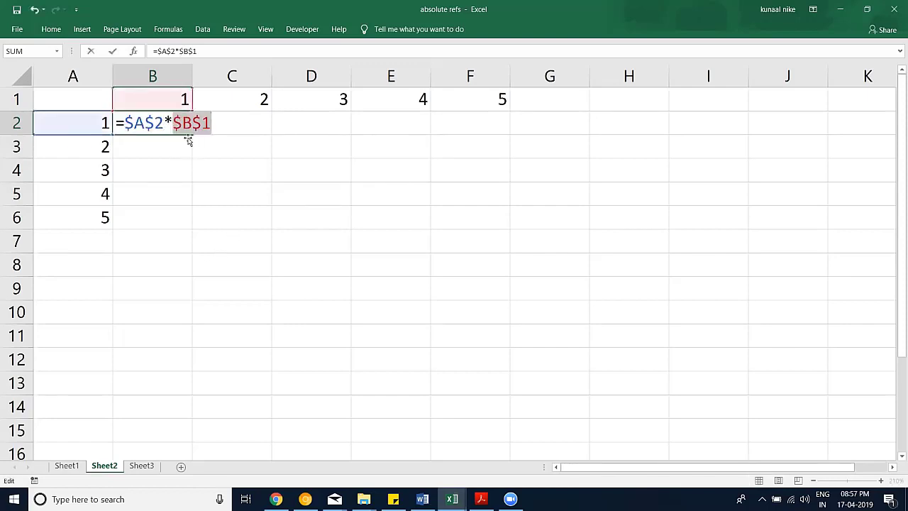
pyautogui.press('Escape')
pyautogui.moveTo(192, 135); pyautogui.dragTo(470, 224)
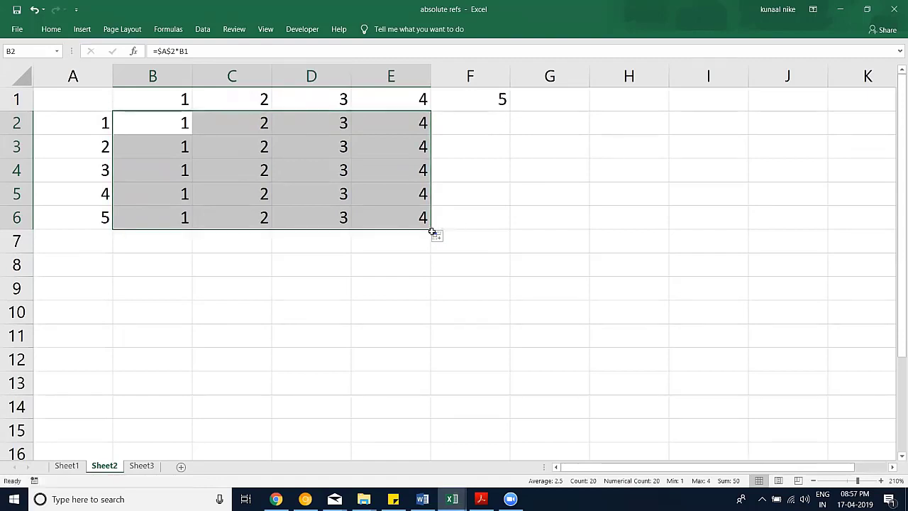
pyautogui.moveTo(478, 226); pyautogui.dragTo(495, 226)
pyautogui.hotkey('ctrl', 'z')
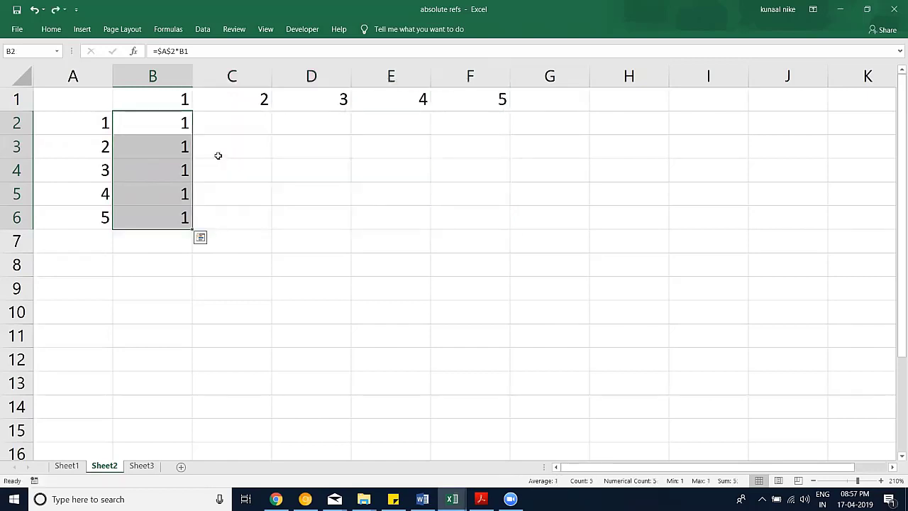
pyautogui.hotkey('ctrl', 'z')
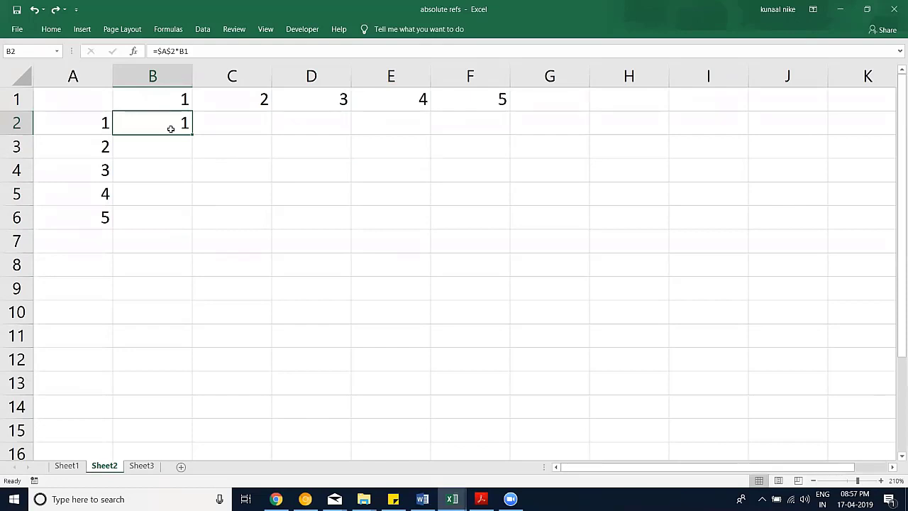
pyautogui.doubleClick(172, 129)
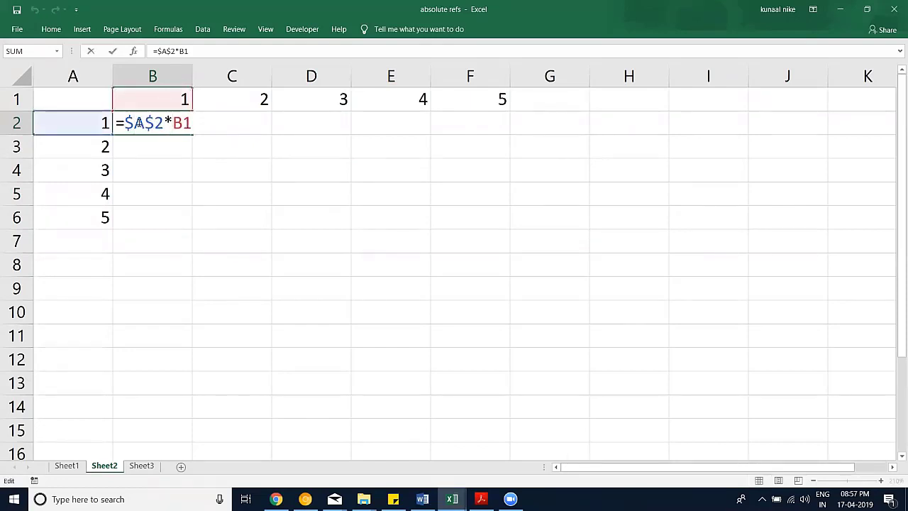
# - Set B2 to the mixed-reference formula =$A2*B$1 and fill it across B2:F6
pyautogui.press('F4')
pyautogui.press('F4')
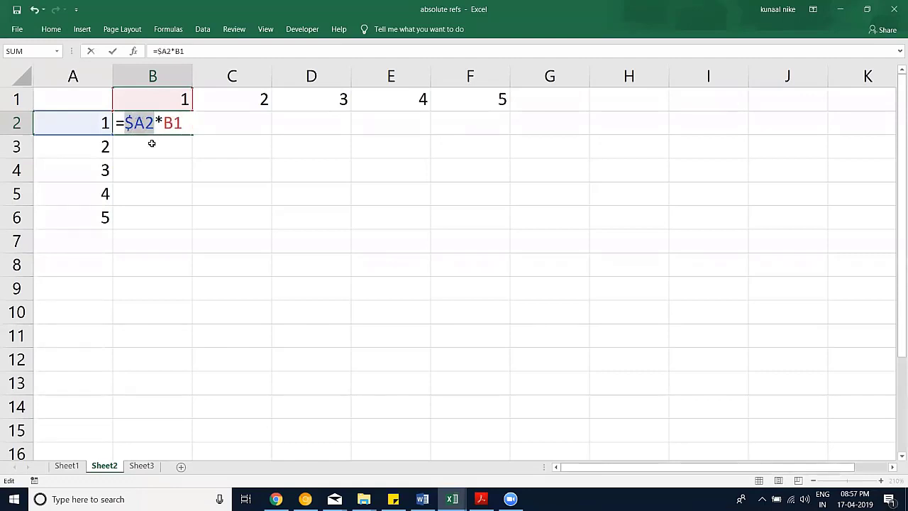
pyautogui.click(175, 125)
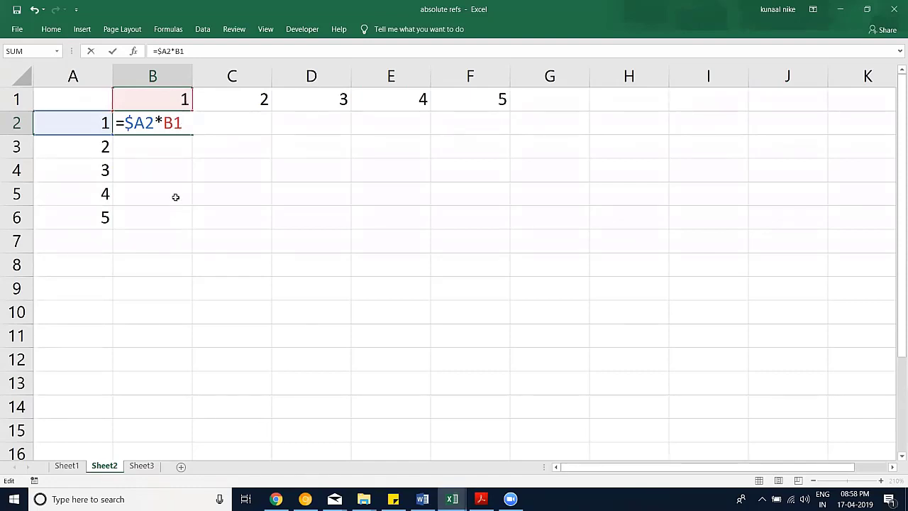
pyautogui.press('F4')
pyautogui.press('F4')
pyautogui.press('Return')
pyautogui.click(183, 129)
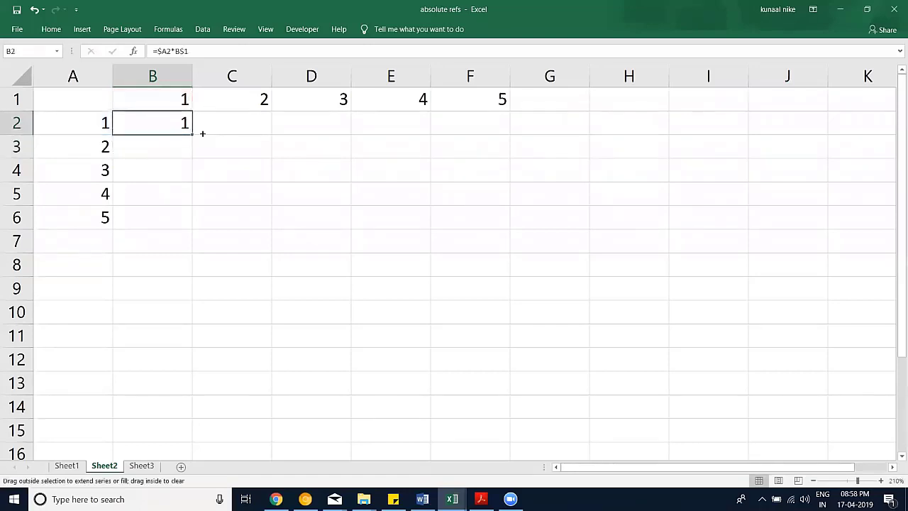
pyautogui.moveTo(203, 133); pyautogui.dragTo(494, 218)
# - Check the copied formulas in F6, E5 and D4
pyautogui.doubleClick(491, 217)
pyautogui.press('Escape')
pyautogui.click(425, 194)
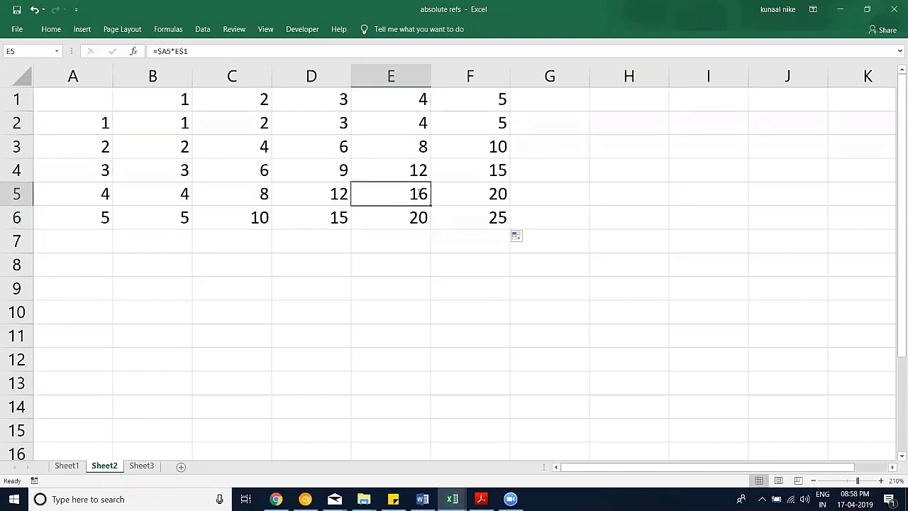
pyautogui.doubleClick(424, 194)
pyautogui.press('Escape')
pyautogui.doubleClick(321, 166)
pyautogui.press('Escape')
# - Check the formulas in C3, B2 and E3, then return to the Travel Expenses sheet
pyautogui.click(235, 149)
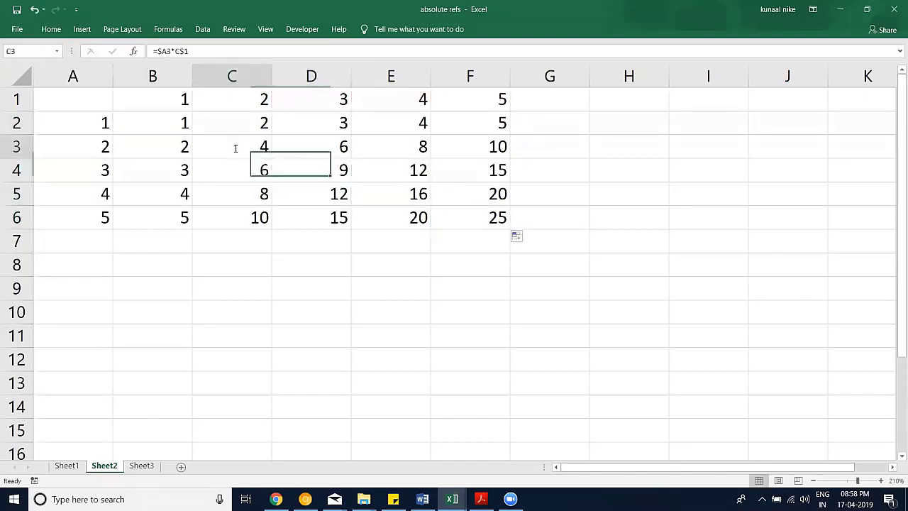
pyautogui.doubleClick(235, 149)
pyautogui.press('Escape')
pyautogui.click(166, 128)
pyautogui.doubleClick(166, 128)
pyautogui.press('Escape')
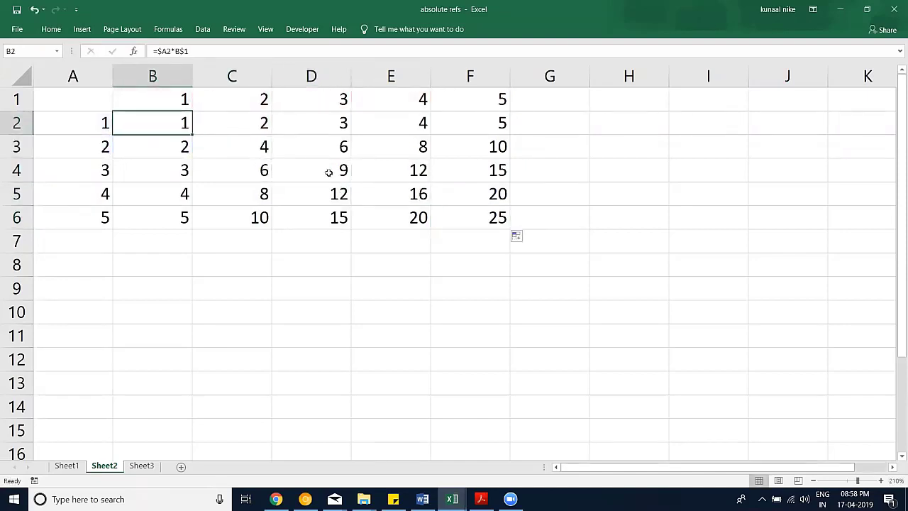
pyautogui.click(423, 145)
pyautogui.doubleClick(423, 145)
pyautogui.press('Escape')
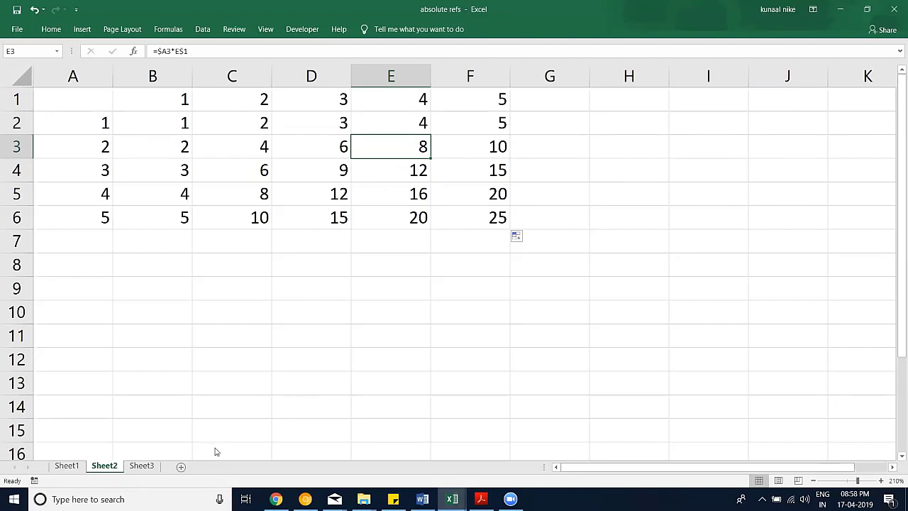
pyautogui.hotkey('ctrl', 'pageup')
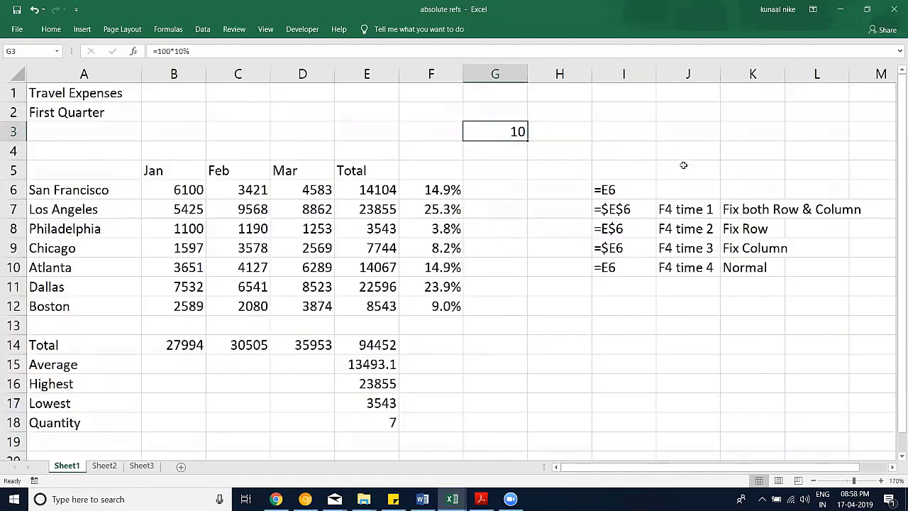
pyautogui.hscroll(3, 506, 234)
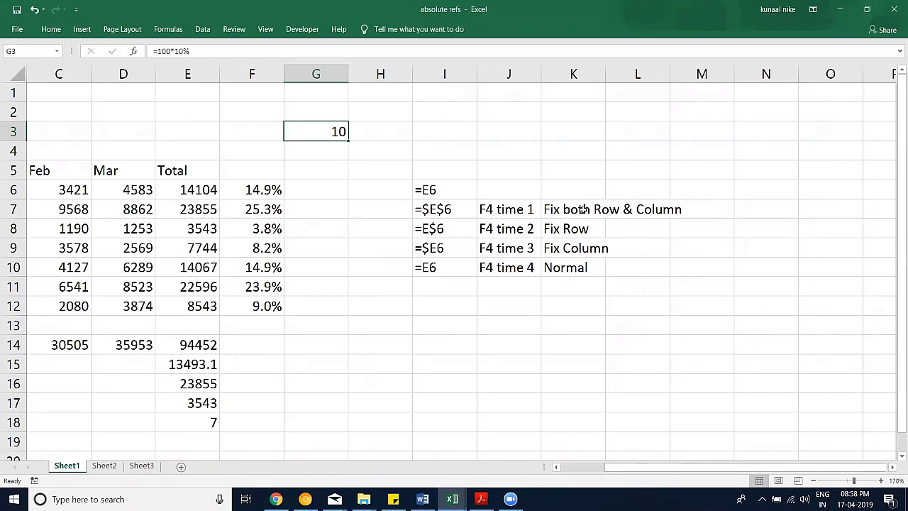
pyautogui.click(580, 230)
pyautogui.click(579, 250)
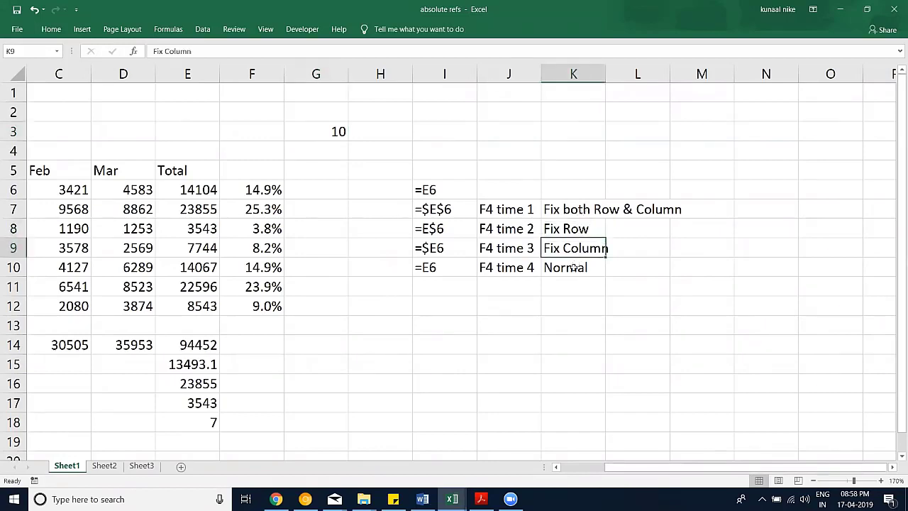
pyautogui.click(573, 267)
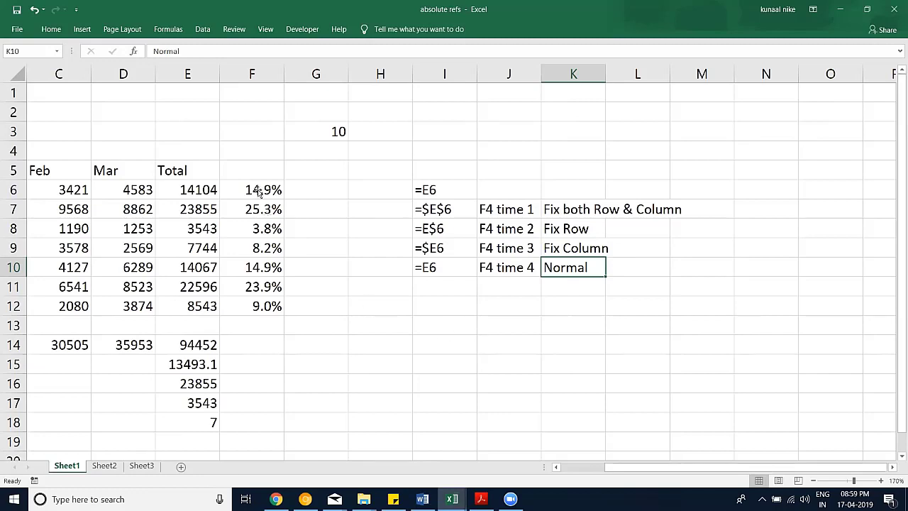
pyautogui.hscroll(-3, 127, 305)
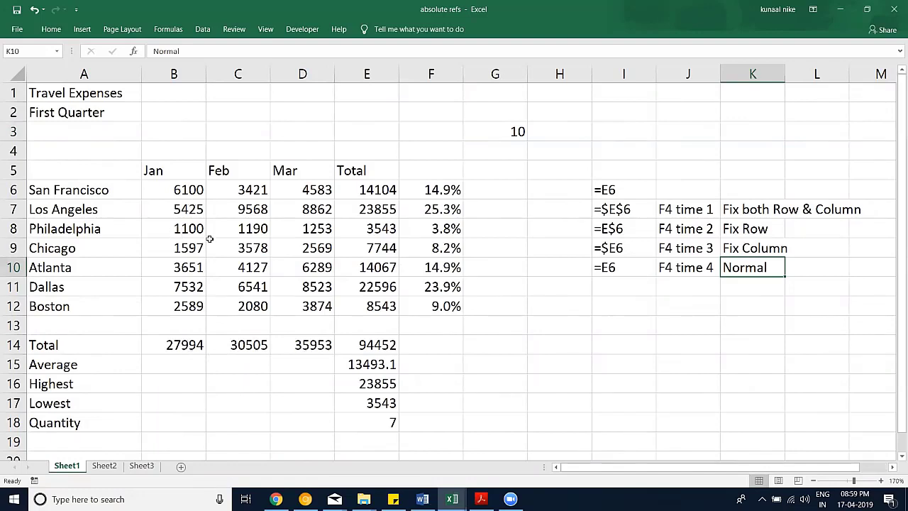
pyautogui.scroll(-3, 212, 239)
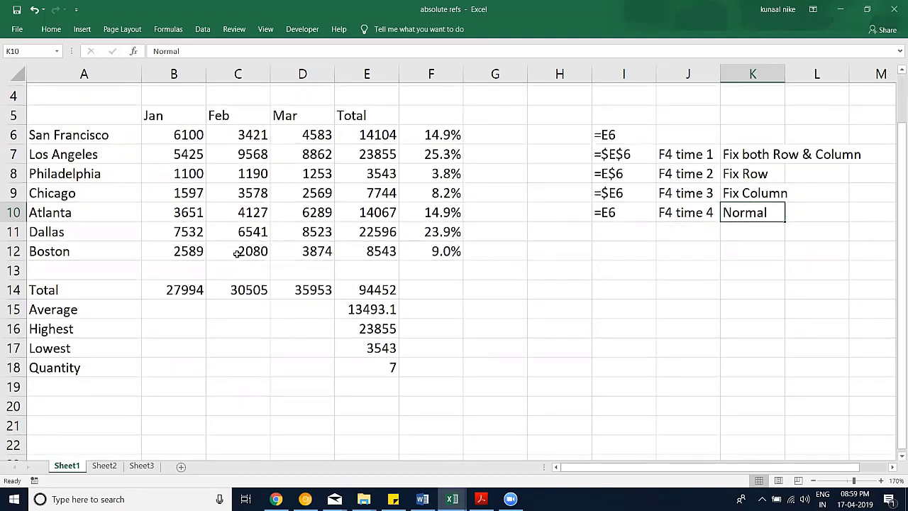
pyautogui.scroll(3, 183, 206)
pyautogui.moveTo(185, 190); pyautogui.dragTo(298, 191)
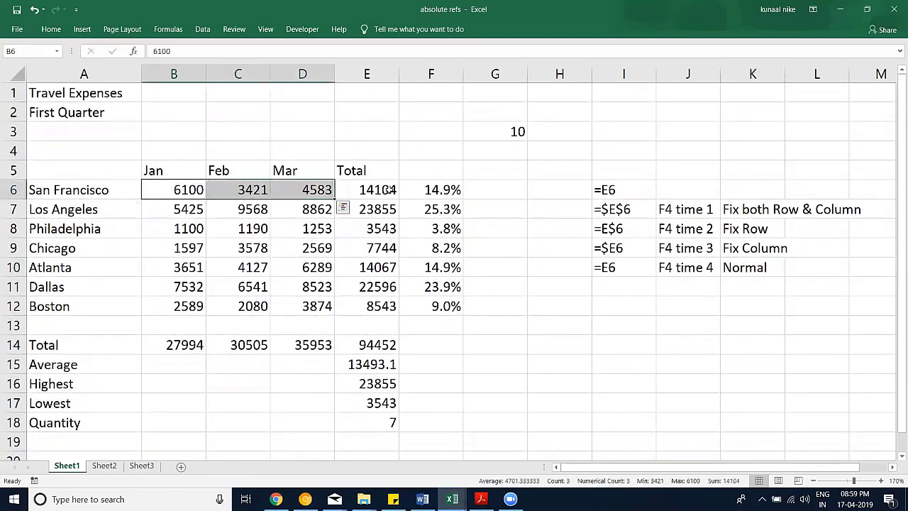
pyautogui.click(388, 189)
# - Enter =B6/$E$6 in B4 for San Francisco's January share
pyautogui.click(188, 150)
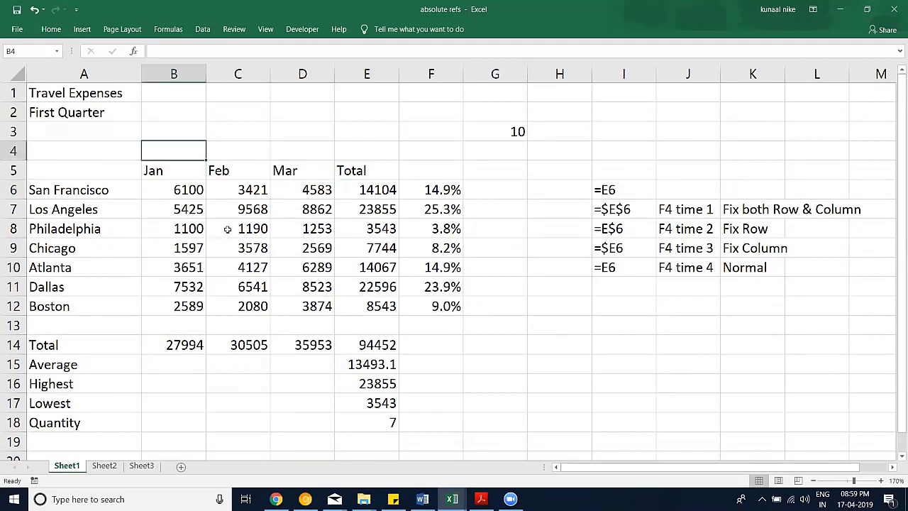
pyautogui.write('=')
pyautogui.press('Down')
pyautogui.press('Down')
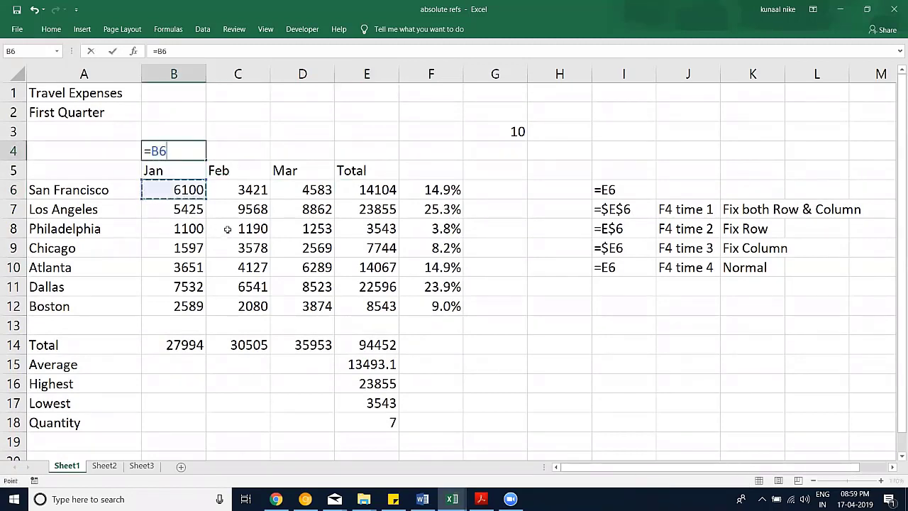
pyautogui.write('/')
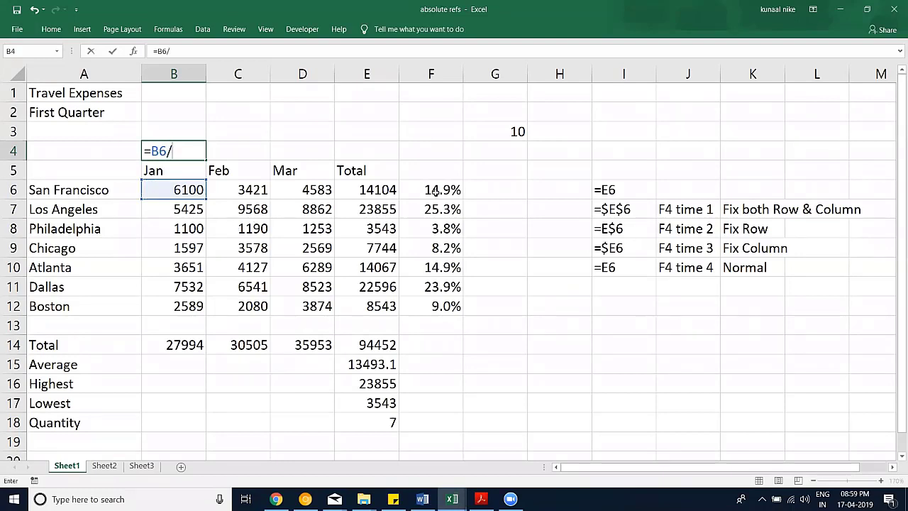
pyautogui.click(438, 193)
pyautogui.click(369, 195)
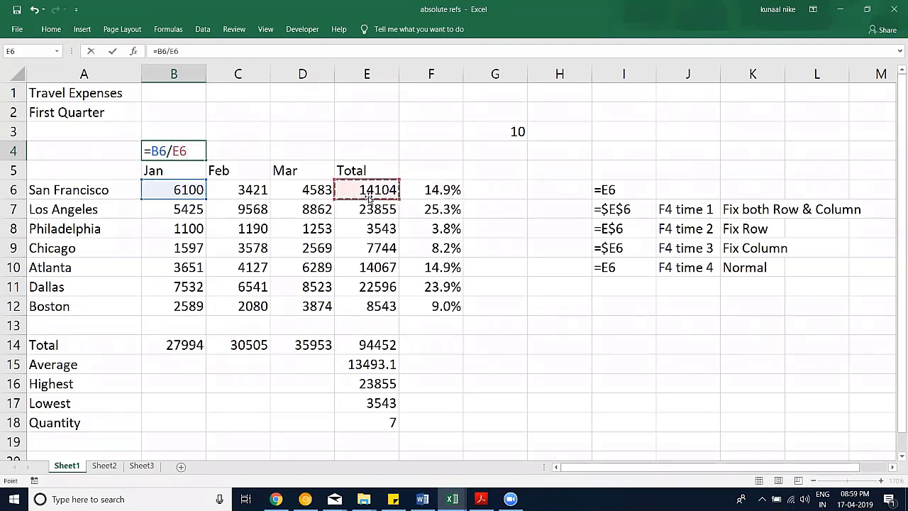
pyautogui.press('F4')
pyautogui.press('Return')
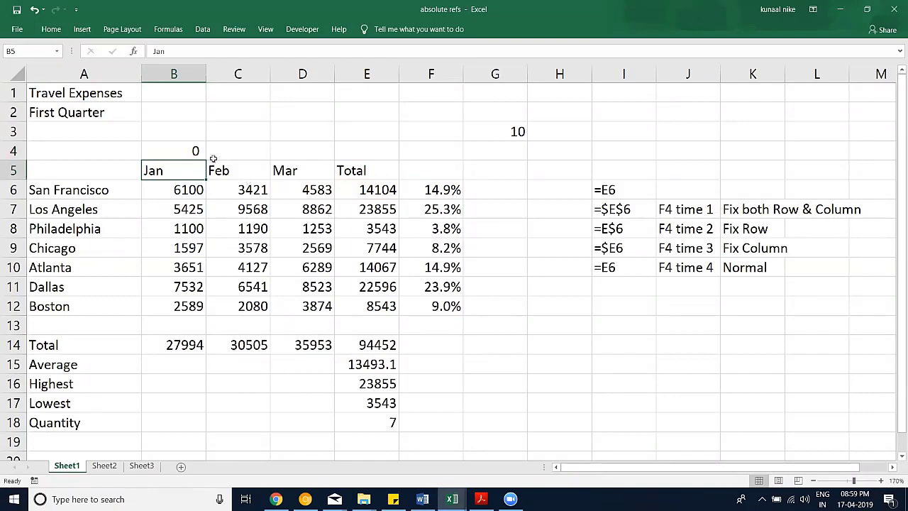
# - Format B4 as a percentage with one decimal and fill it across to D4
pyautogui.click(195, 149)
pyautogui.click(51, 29)
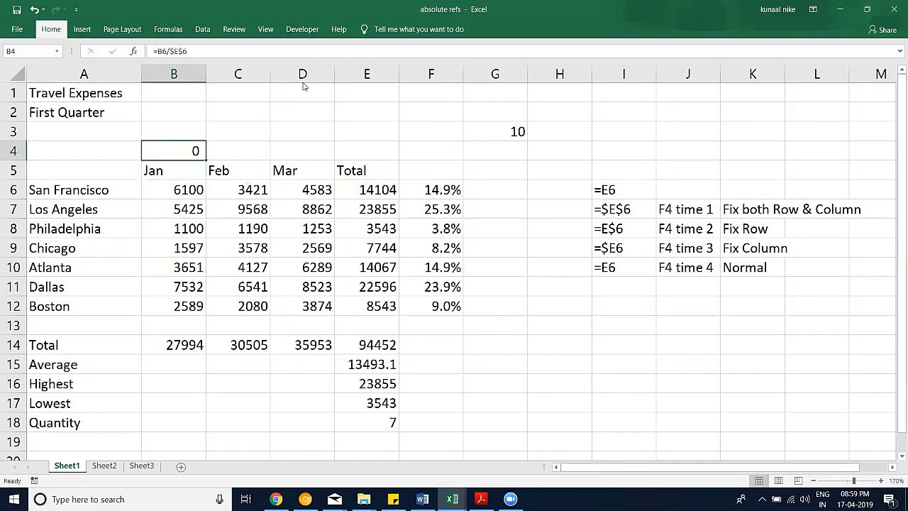
pyautogui.click(411, 69)
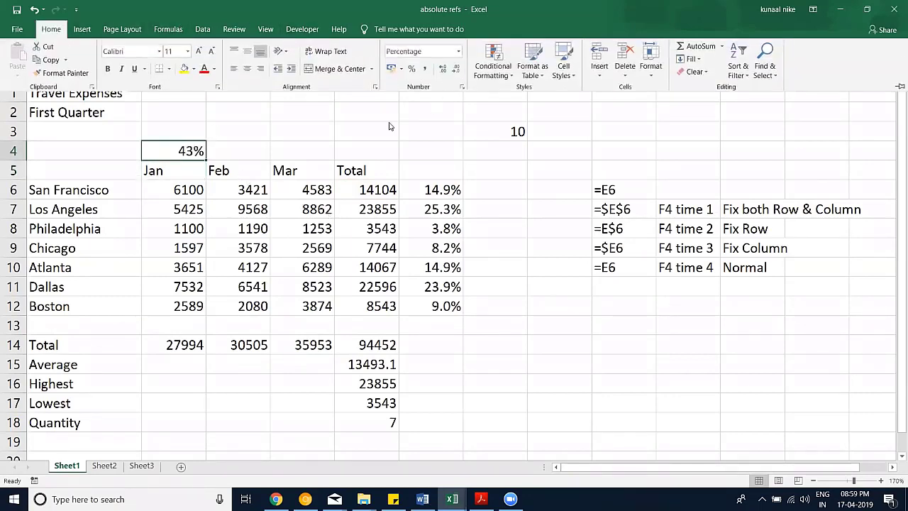
pyautogui.click(442, 69)
pyautogui.moveTo(204, 160); pyautogui.dragTo(333, 154)
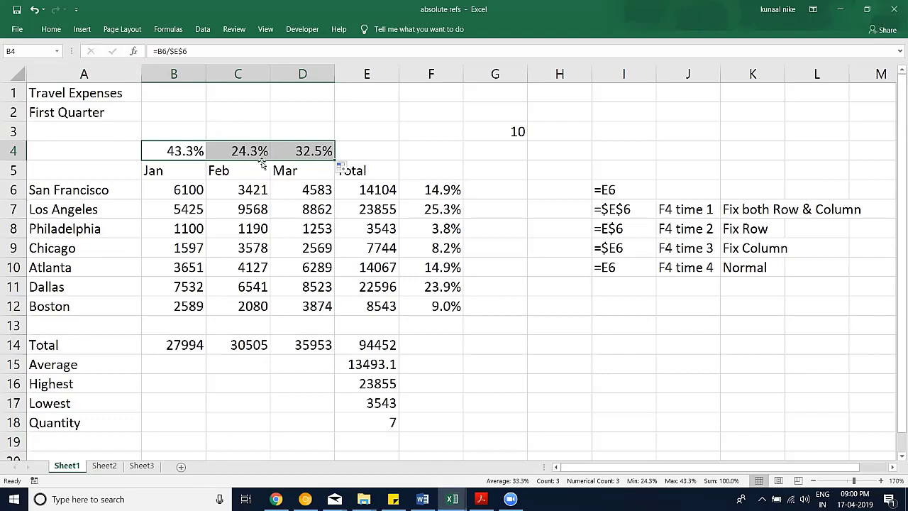
pyautogui.click(51, 29)
# - Pin the ribbon with Ctrl+F1 and browse the Data, Formulas, Review, View, Insert and Page Layout tabs
pyautogui.hotkey('ctrl', 'F1')
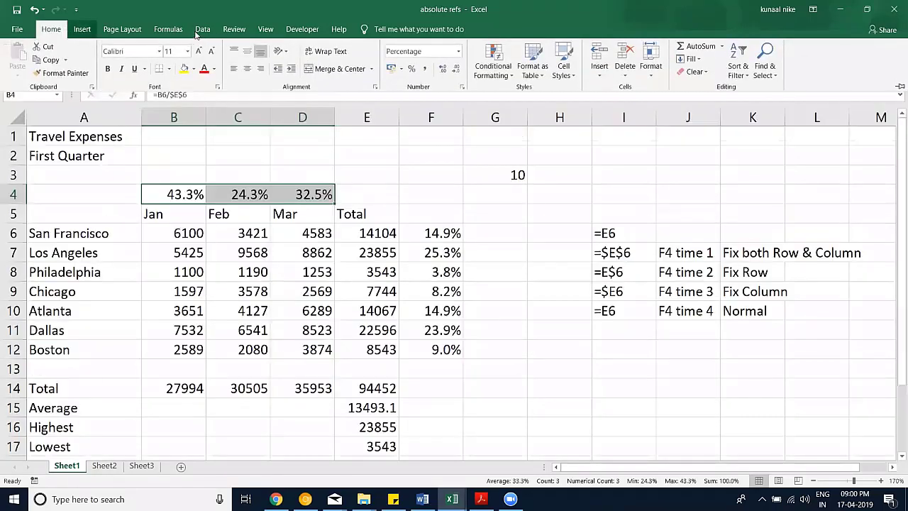
pyautogui.click(203, 29)
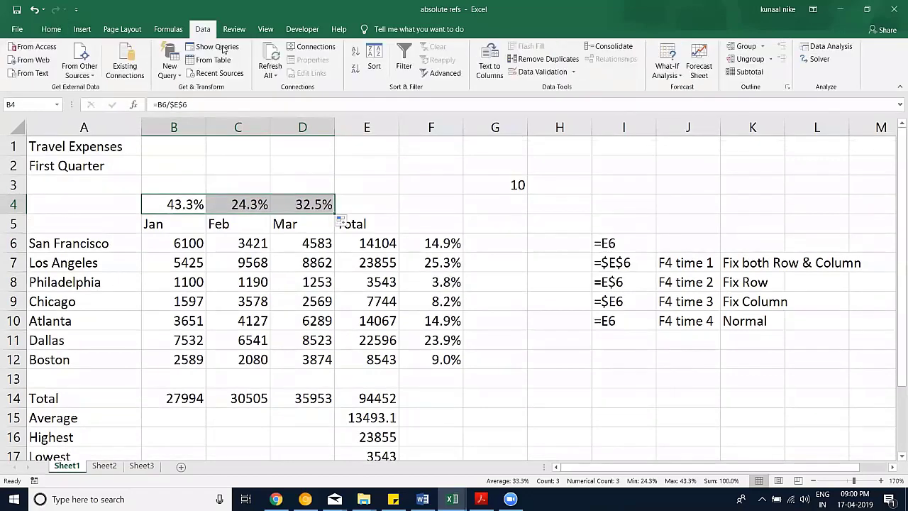
pyautogui.click(168, 29)
pyautogui.click(237, 30)
pyautogui.click(265, 29)
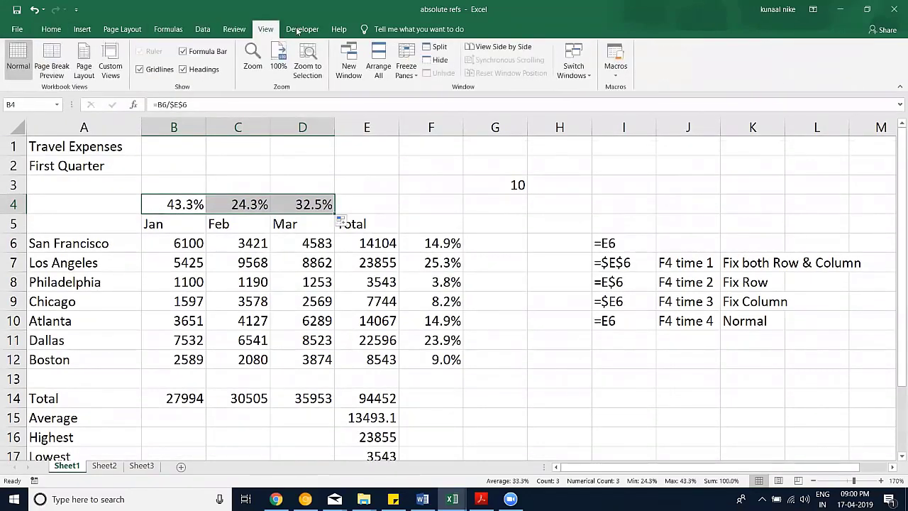
pyautogui.click(85, 31)
pyautogui.click(115, 30)
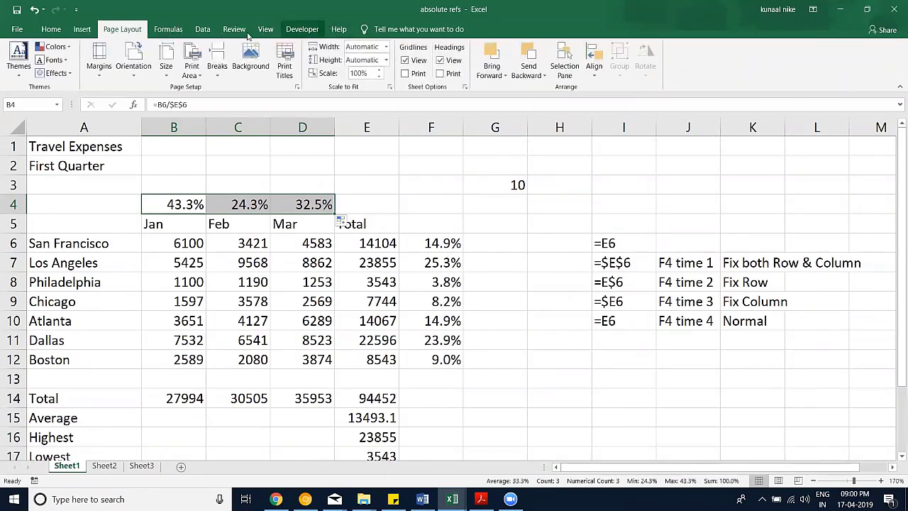
pyautogui.click(83, 30)
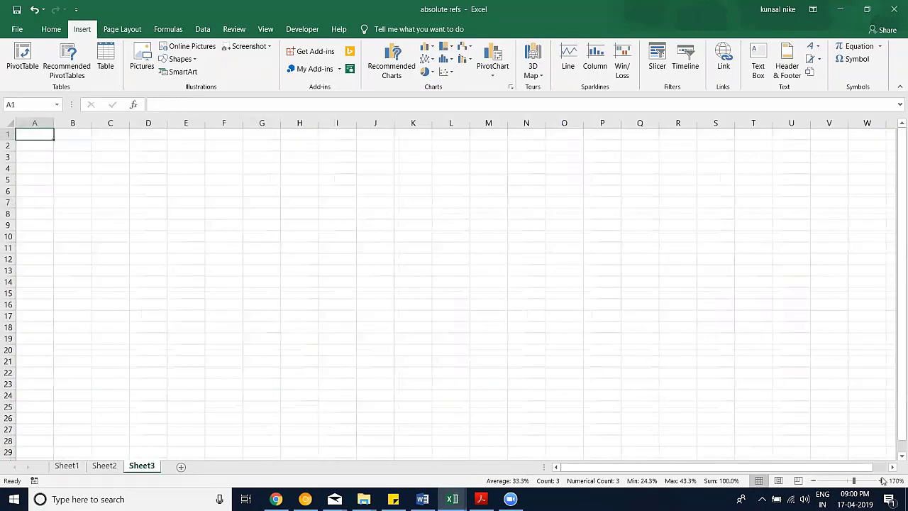
# - Switch to the blank Sheet3 and select cell D6
pyautogui.click(880, 480)
pyautogui.click(880, 480)
pyautogui.scroll(2, 213, 232)
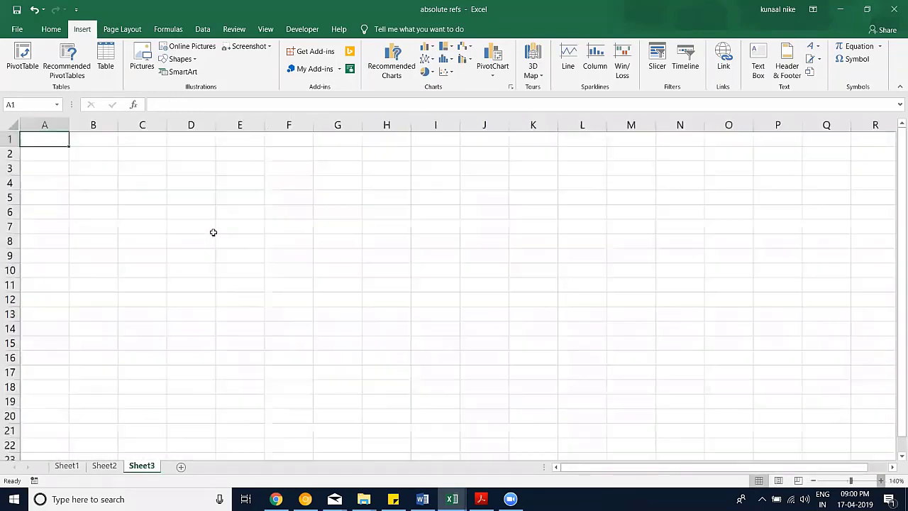
pyautogui.click(216, 229)
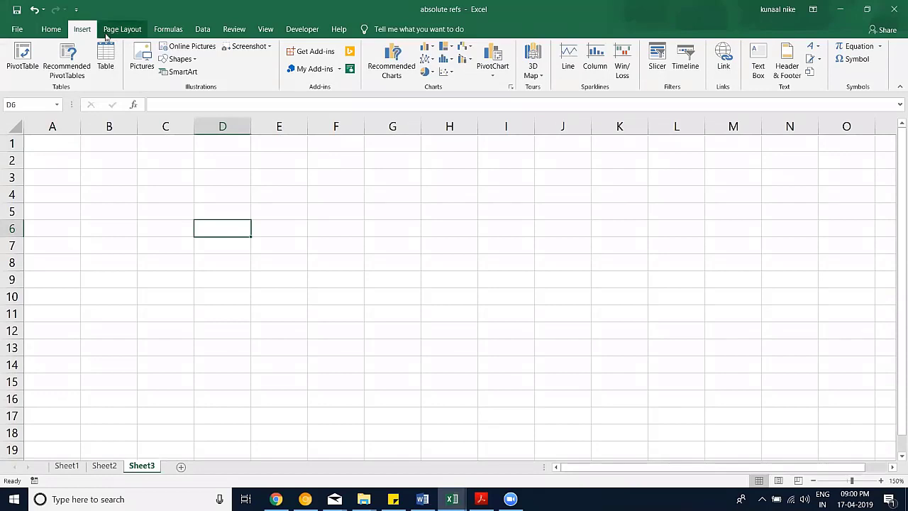
# - Draw a double-headed arrow from F4 to F18 and another across row 11 from C to I
pyautogui.click(180, 58)
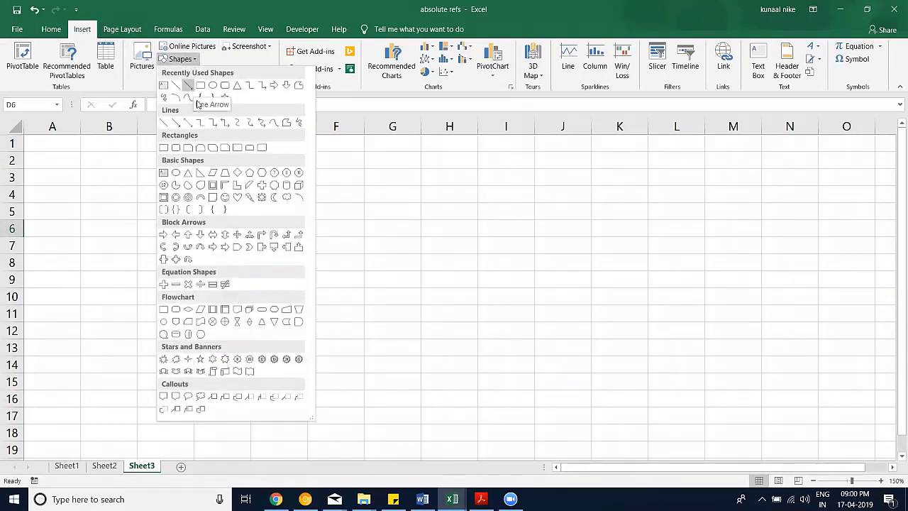
pyautogui.click(175, 122)
pyautogui.moveTo(324, 191); pyautogui.dragTo(325, 433)
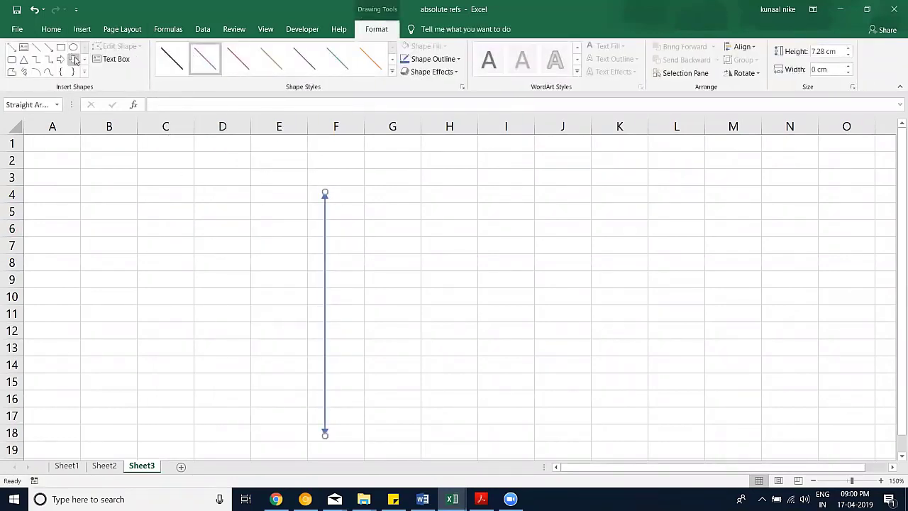
pyautogui.click(12, 47)
pyautogui.moveTo(177, 315); pyautogui.dragTo(509, 315)
pyautogui.click(374, 343)
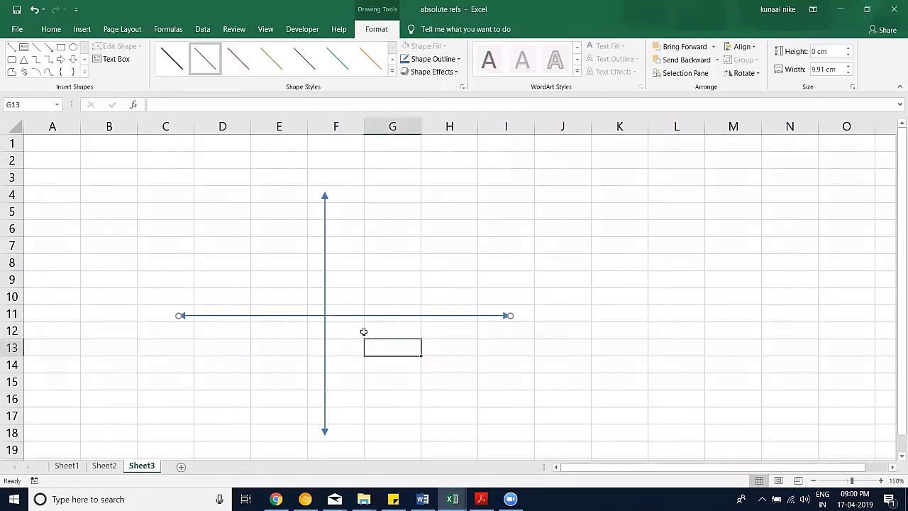
pyautogui.click(559, 316)
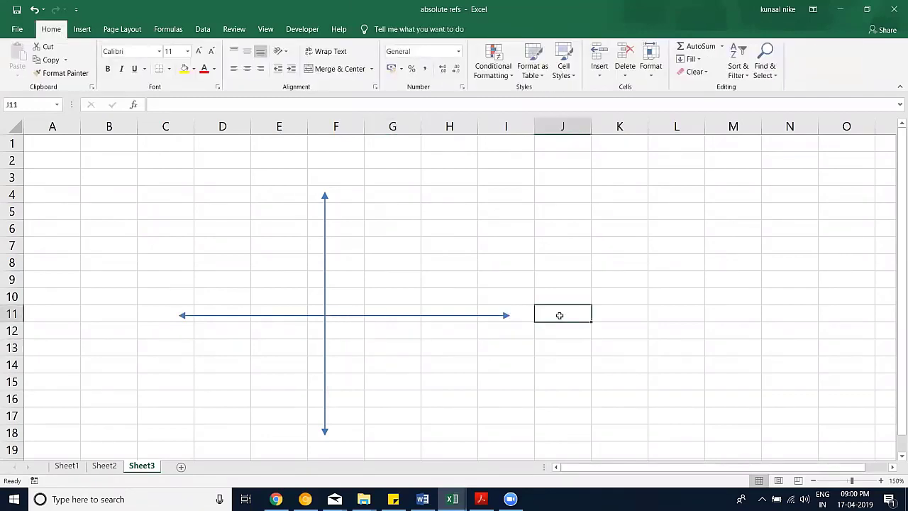
# - Enter '+X in J11, correcting a first mistyped attempt
pyautogui.write('+x')
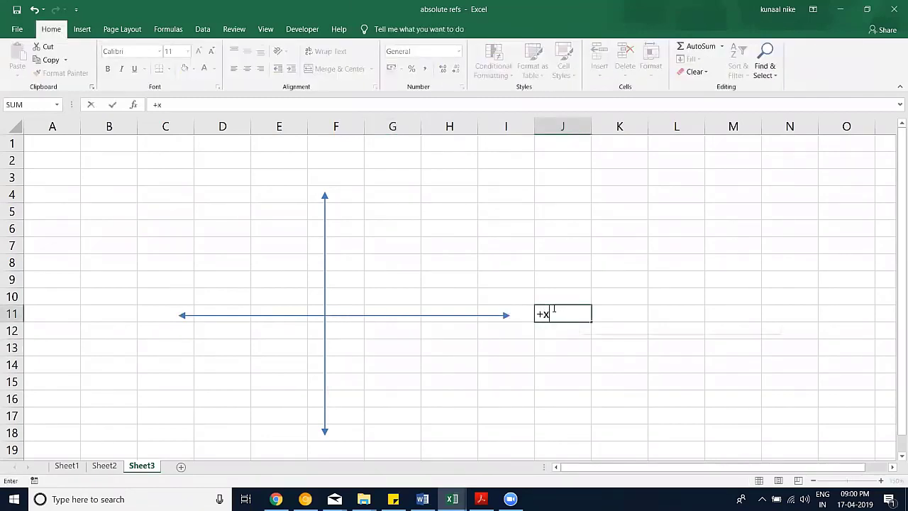
pyautogui.press('BackSpace')
pyautogui.press('BackSpace')
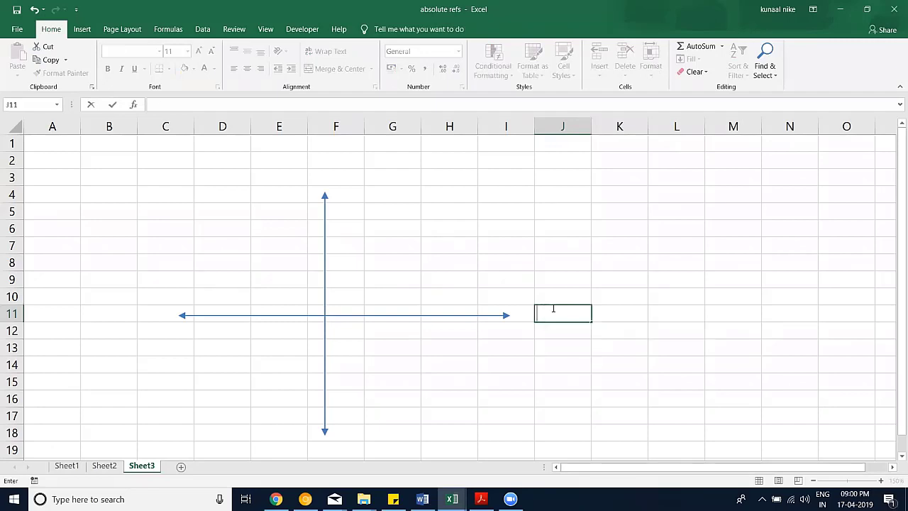
pyautogui.write("'+")
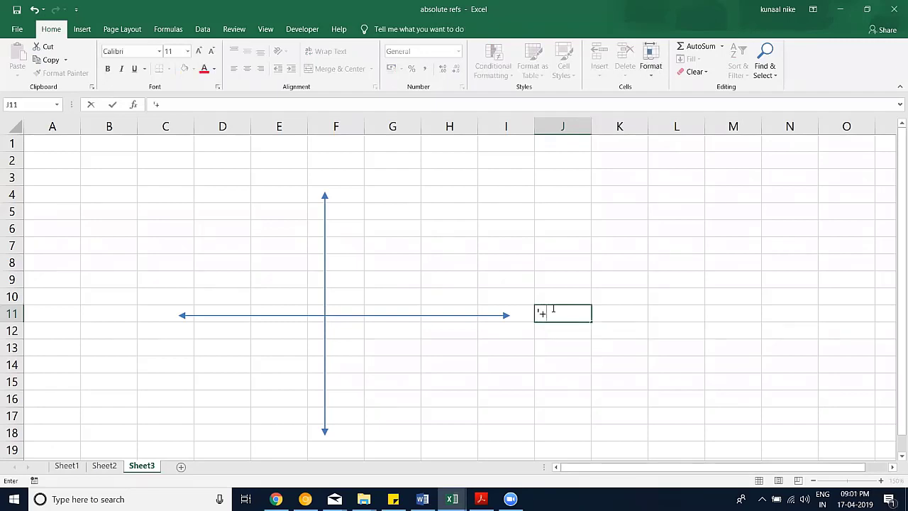
pyautogui.write('X')
pyautogui.press('Return')
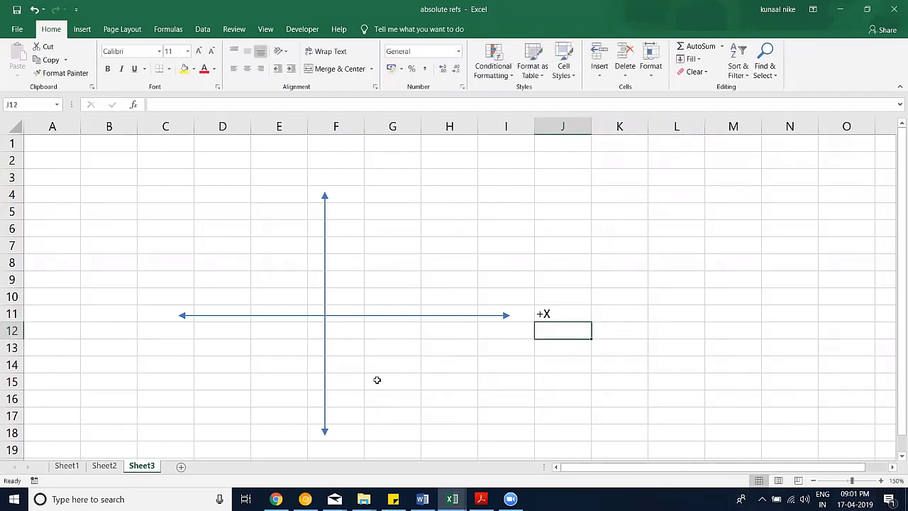
# - Enter '-X in B11, '+Y in F3 and '-Y in F19
pyautogui.click(116, 316)
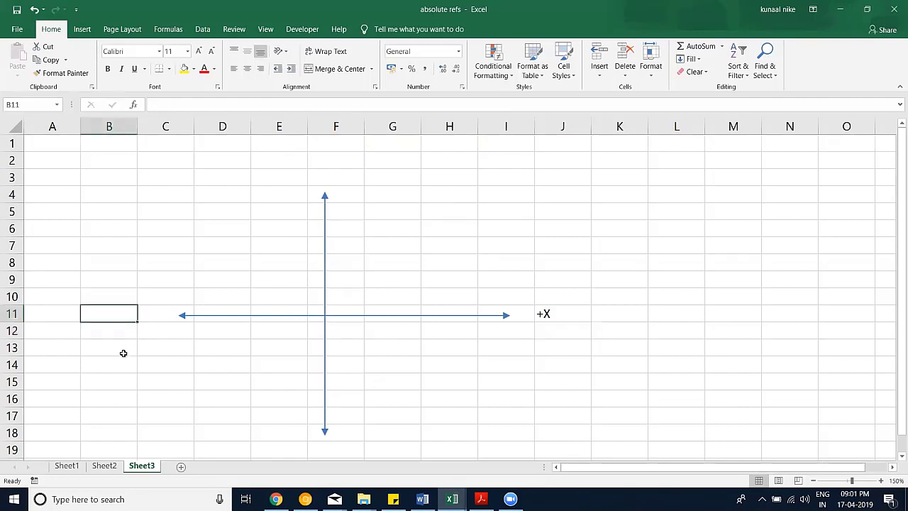
pyautogui.write("'-")
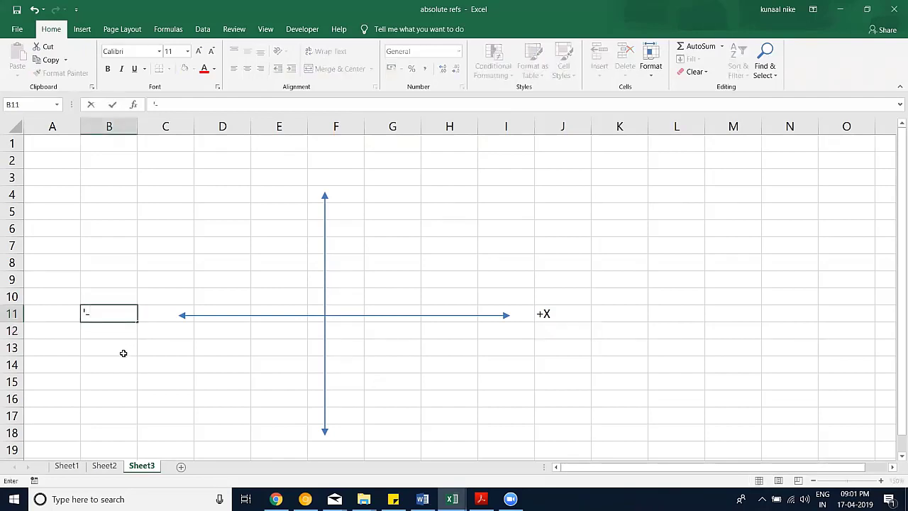
pyautogui.write('X')
pyautogui.click(335, 174)
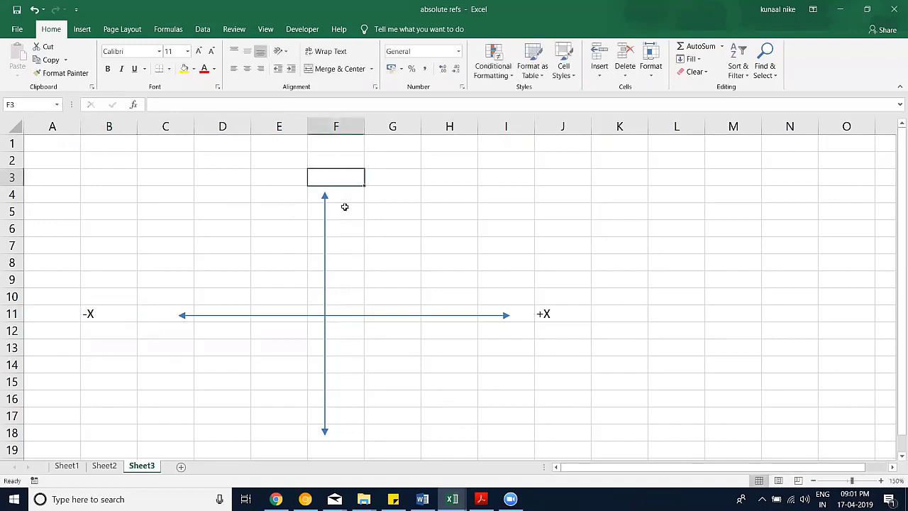
pyautogui.write("'+Y")
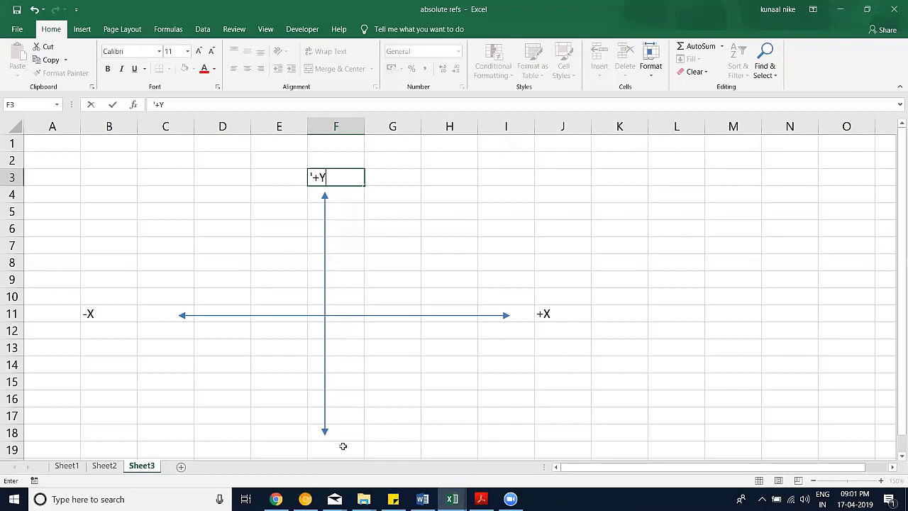
pyautogui.click(344, 447)
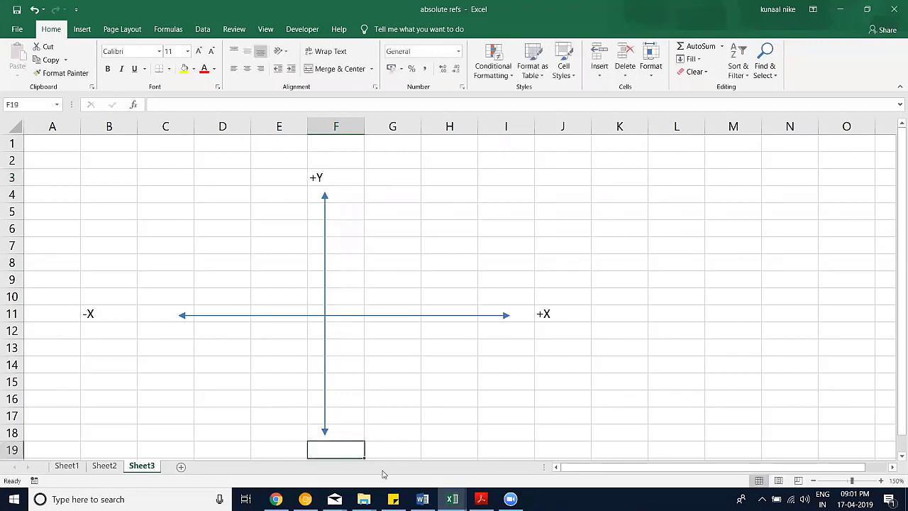
pyautogui.write("'")
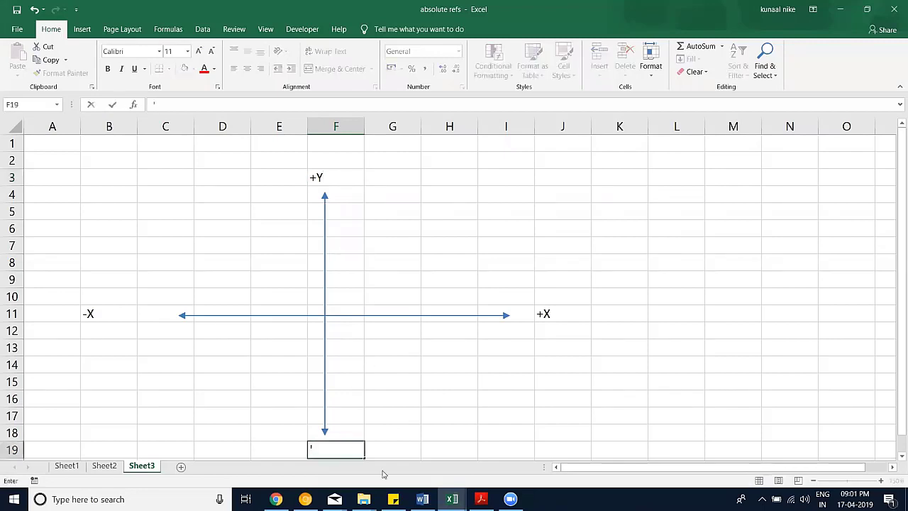
pyautogui.write('-Y')
pyautogui.press('Return')
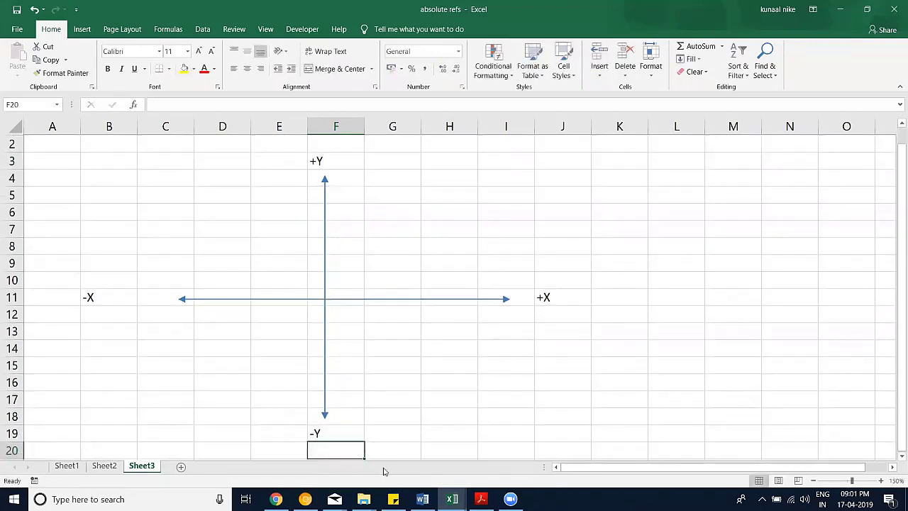
pyautogui.scroll(1, 361, 368)
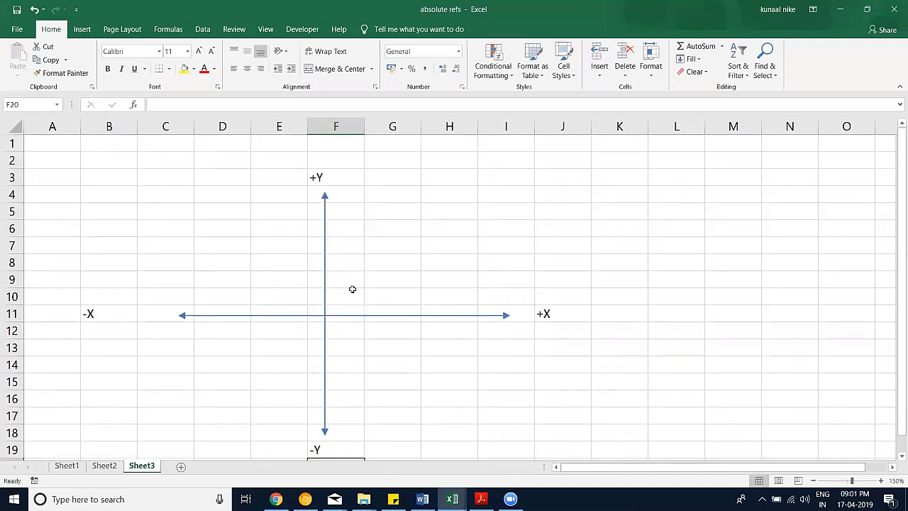
# - Enter 1,1 in G8 and -1,1 as text in E8
pyautogui.click(407, 262)
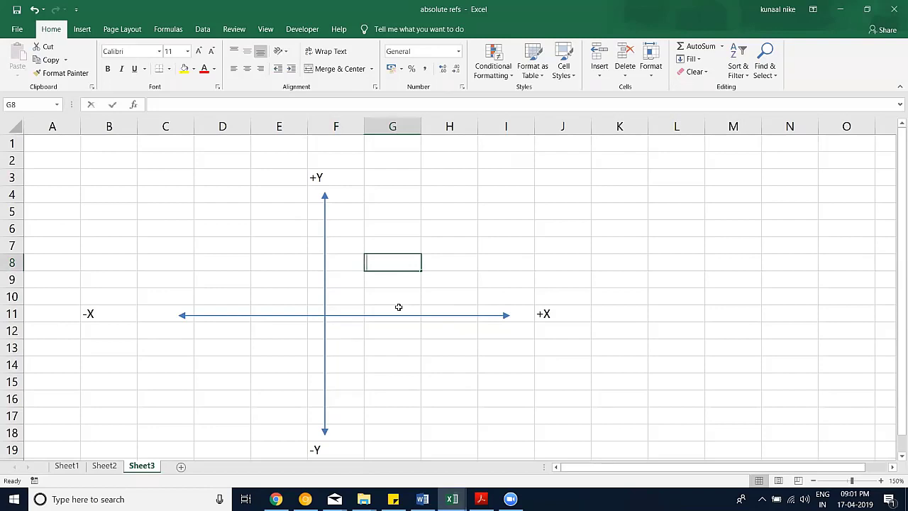
pyautogui.write('1,1')
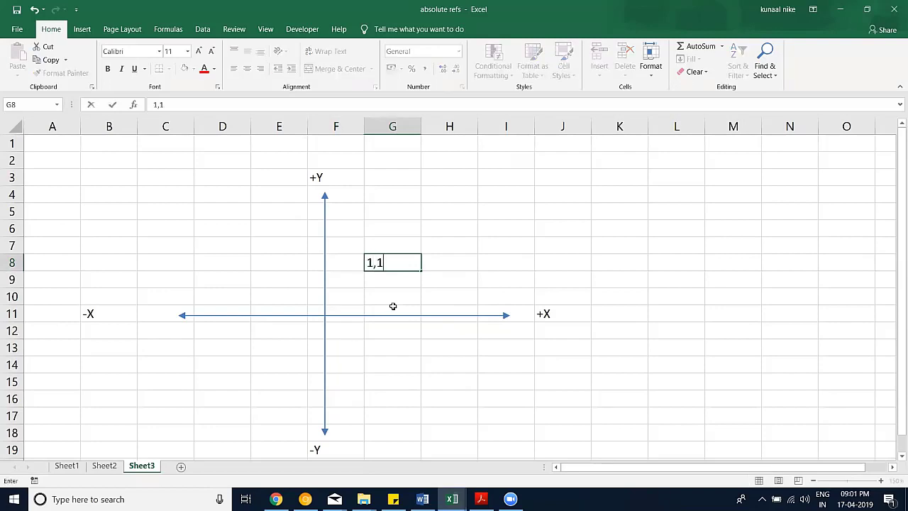
pyautogui.click(255, 268)
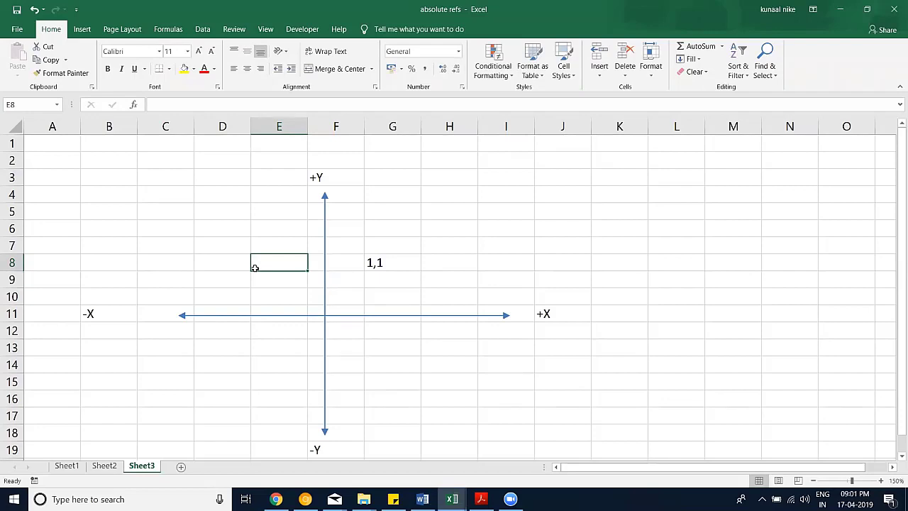
pyautogui.write('-1,')
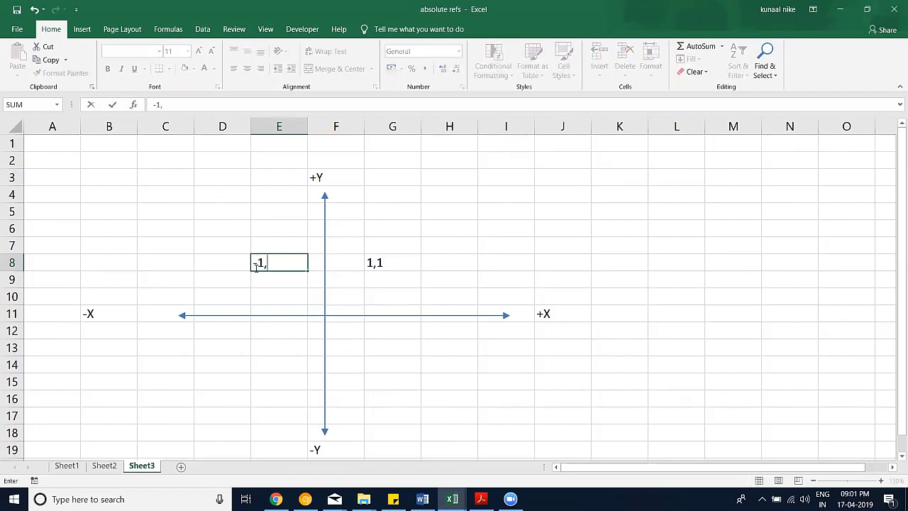
pyautogui.write('1')
pyautogui.press('Return')
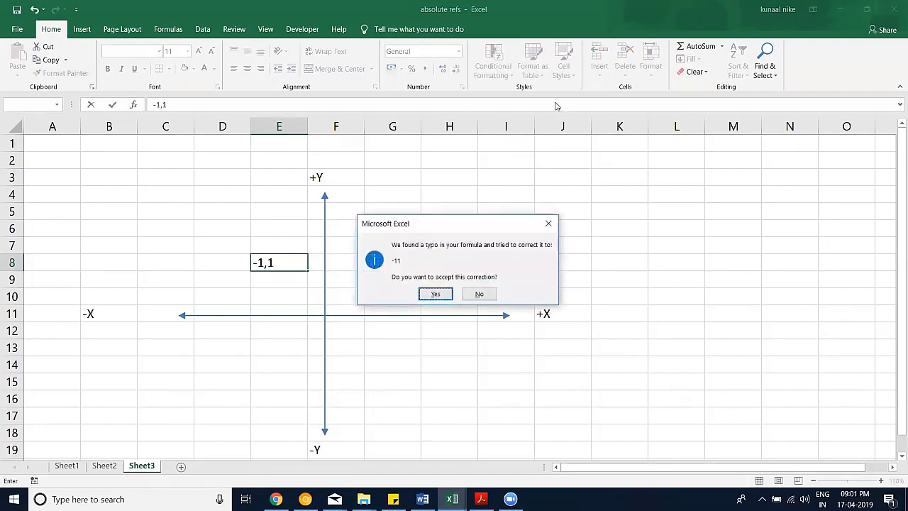
pyautogui.click(478, 294)
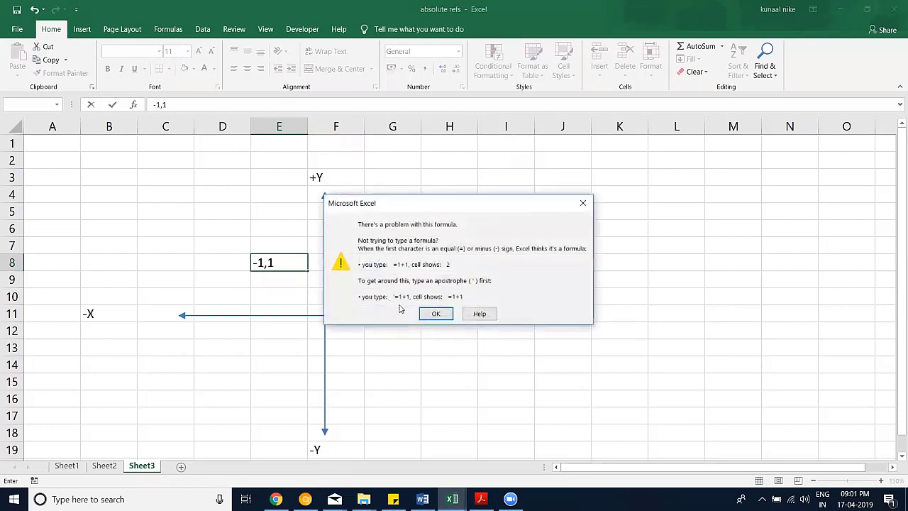
pyautogui.click(428, 313)
pyautogui.press('Home')
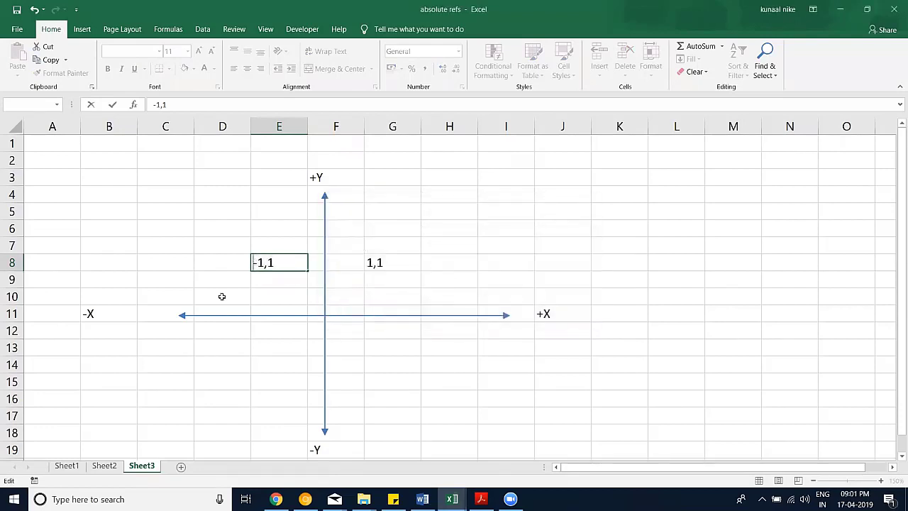
pyautogui.write("'")
pyautogui.press('Return')
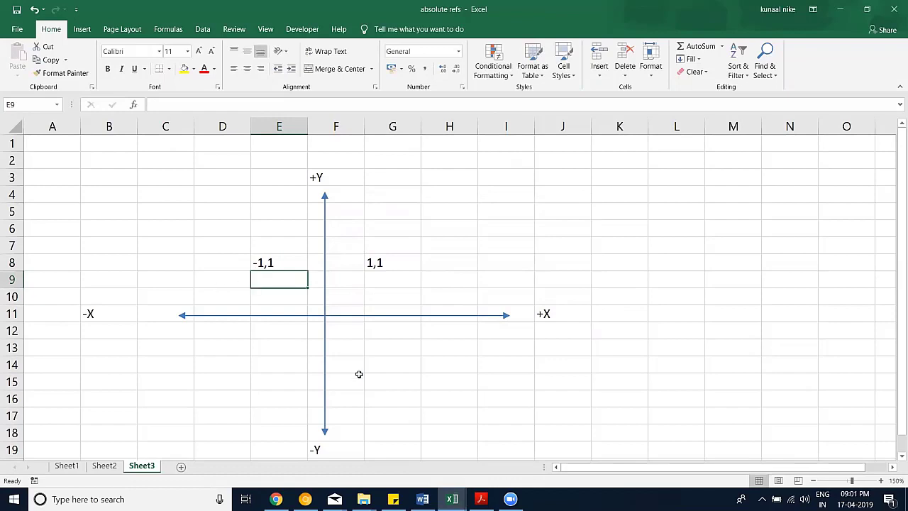
# - Put 1,-1 in G13, move -1,-1 to E13, and drag the vertical arrow onto the E/F border
pyautogui.click(402, 353)
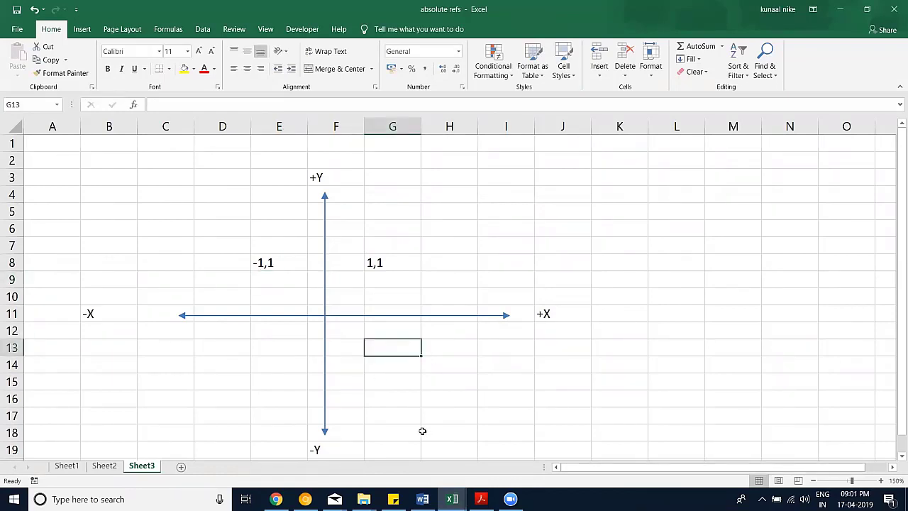
pyautogui.write('1,-1')
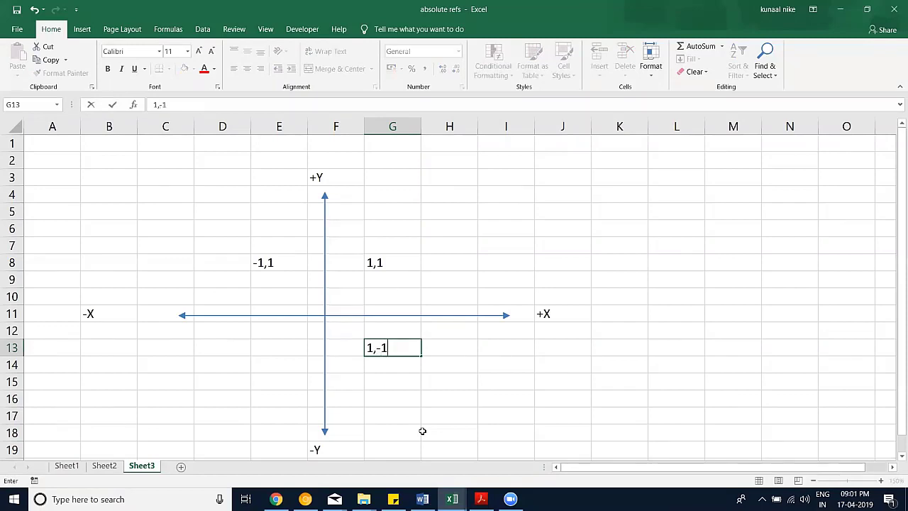
pyautogui.press('Return')
pyautogui.click(245, 368)
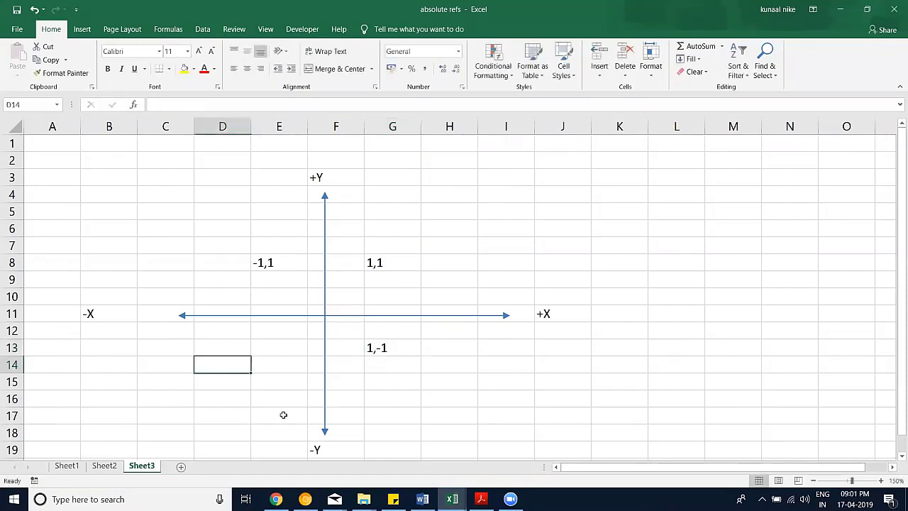
pyautogui.write("'-")
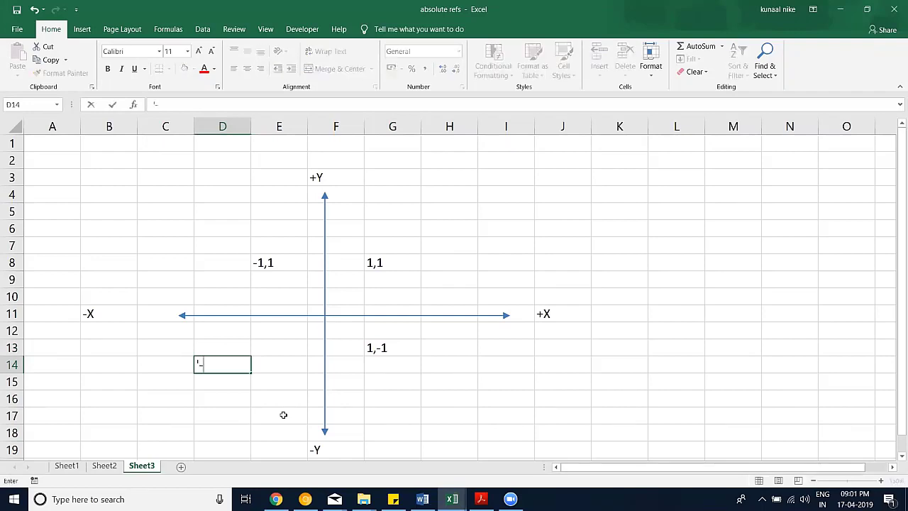
pyautogui.write('1,-1')
pyautogui.press('Return')
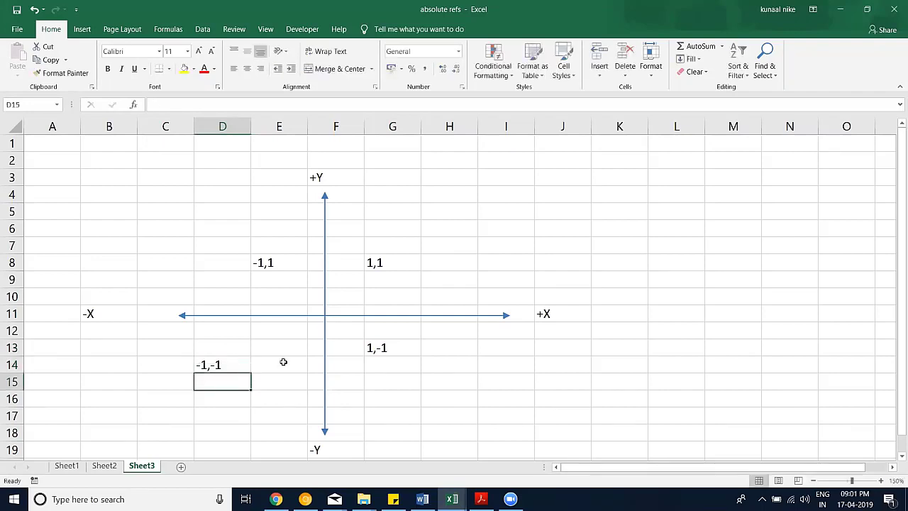
pyautogui.click(243, 365)
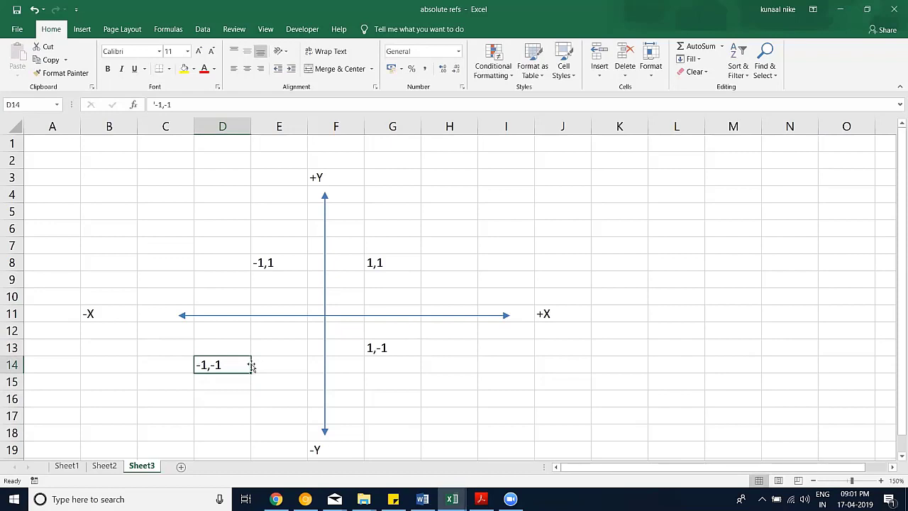
pyautogui.moveTo(251, 364); pyautogui.dragTo(313, 349)
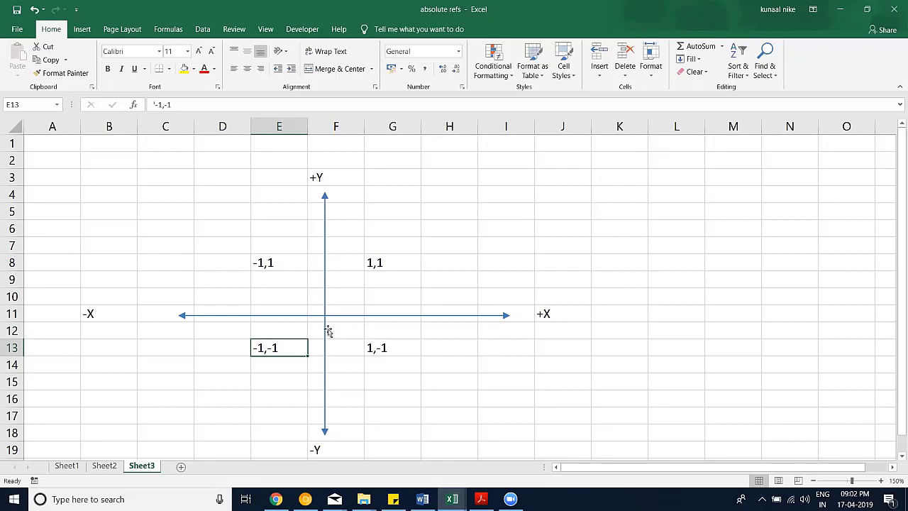
pyautogui.moveTo(325, 330)
pyautogui.mouseDown()
pyautogui.moveTo(306, 331)
pyautogui.moveTo(452, 387)
pyautogui.moveTo(470, 409)
pyautogui.mouseUp()
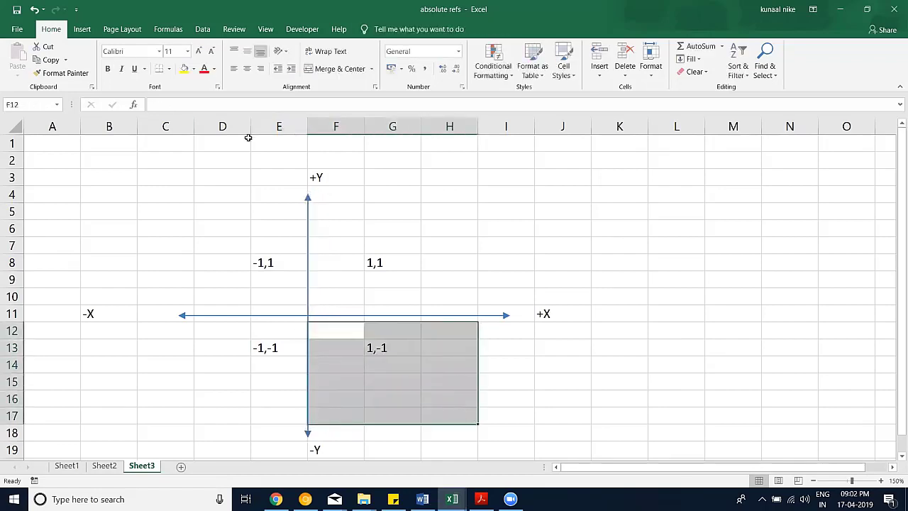
# - Fill F12:H17 yellow, then try editing the -Y label in F19 and undo it
pyautogui.click(183, 75)
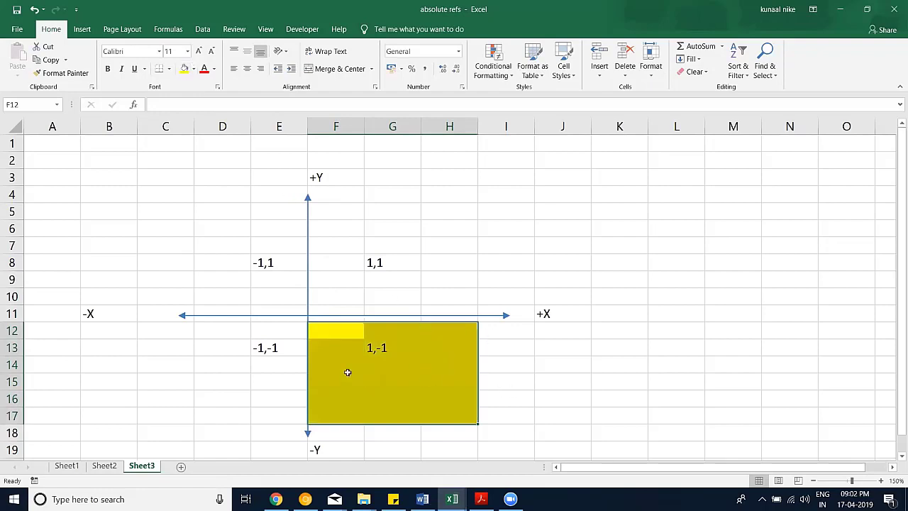
pyautogui.scroll(-1, 345, 347)
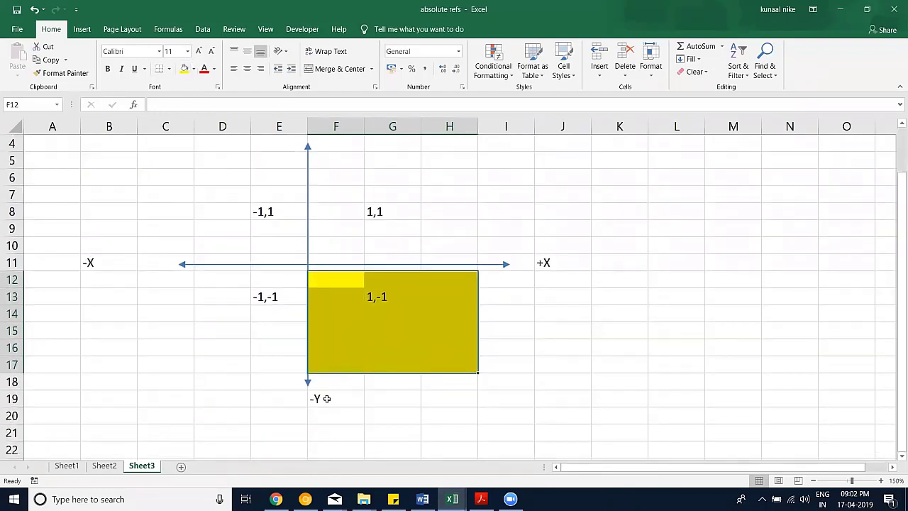
pyautogui.click(316, 399)
pyautogui.doubleClick(316, 399)
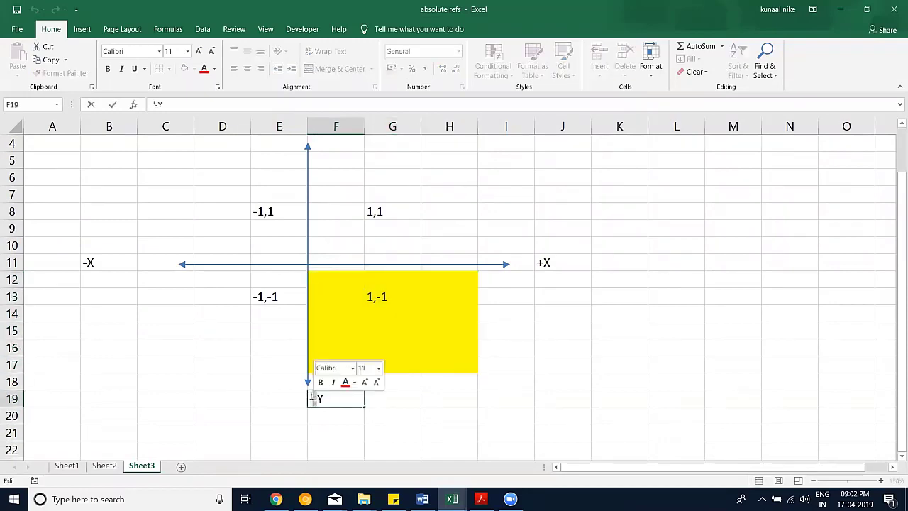
pyautogui.write('+')
pyautogui.click(409, 417)
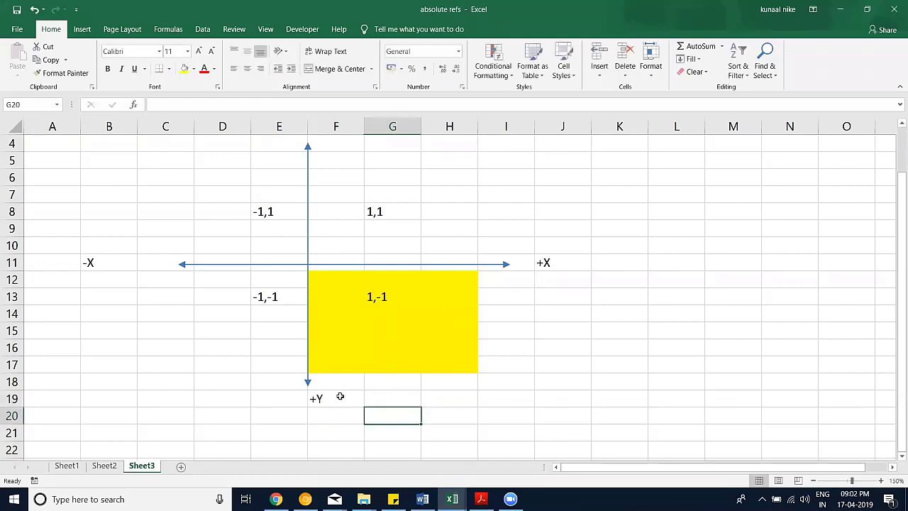
pyautogui.hotkey('ctrl', 'z')
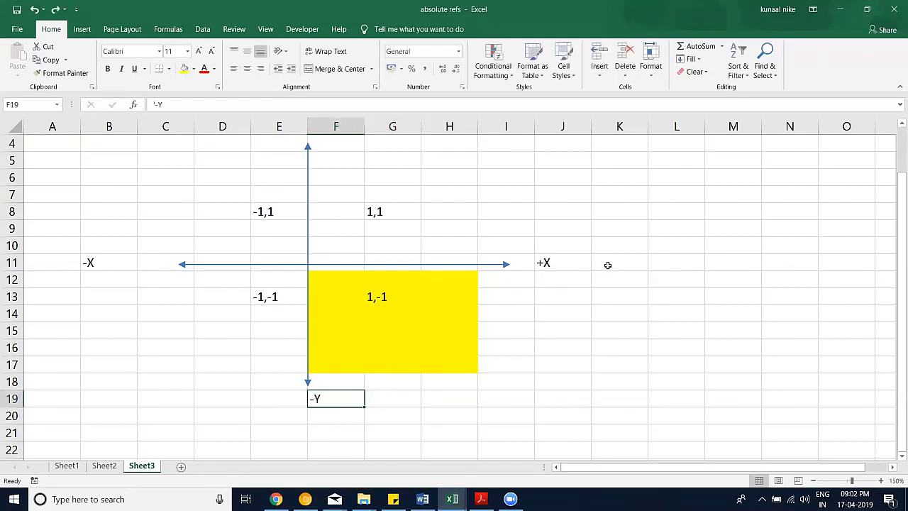
# - Label the axes with Columns in K11 and Rows in G19
pyautogui.click(605, 264)
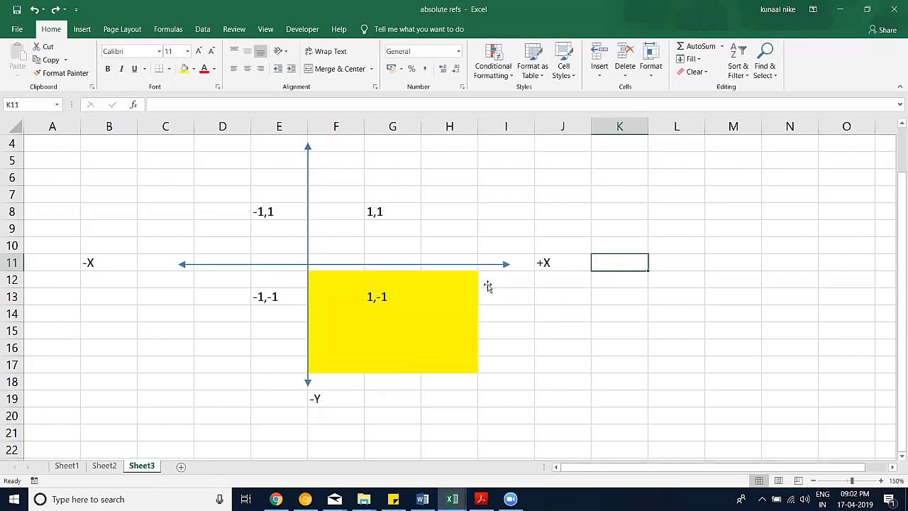
pyautogui.write('+C')
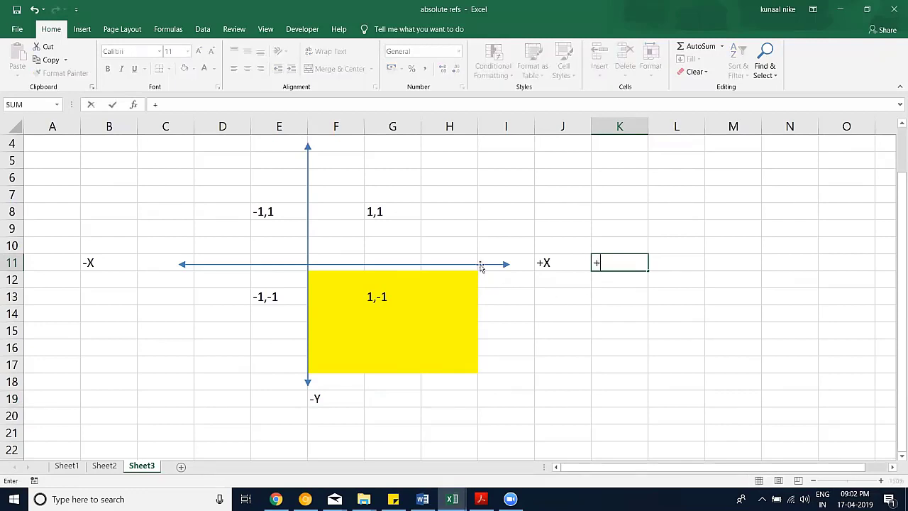
pyautogui.press('BackSpace')
pyautogui.press('BackSpace')
pyautogui.press('BackSpace')
pyautogui.write('Columns')
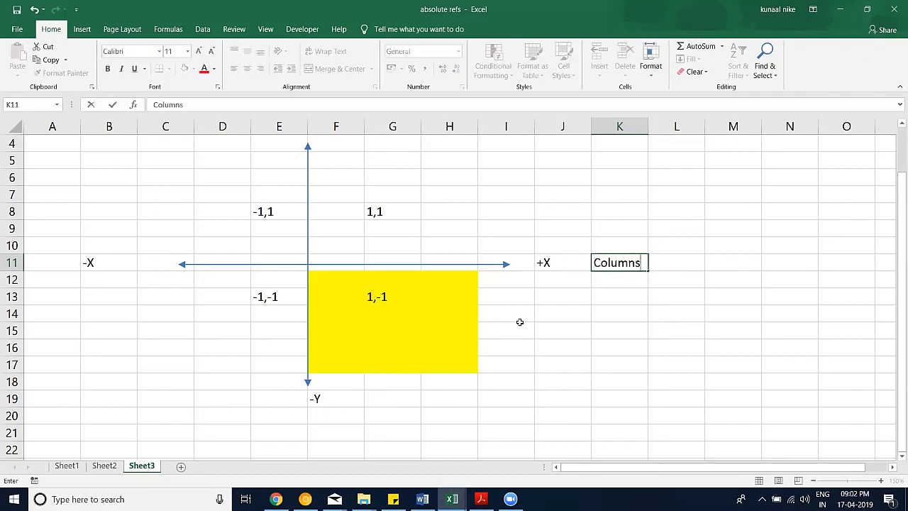
pyautogui.press('Return')
pyautogui.click(384, 408)
pyautogui.write('R')
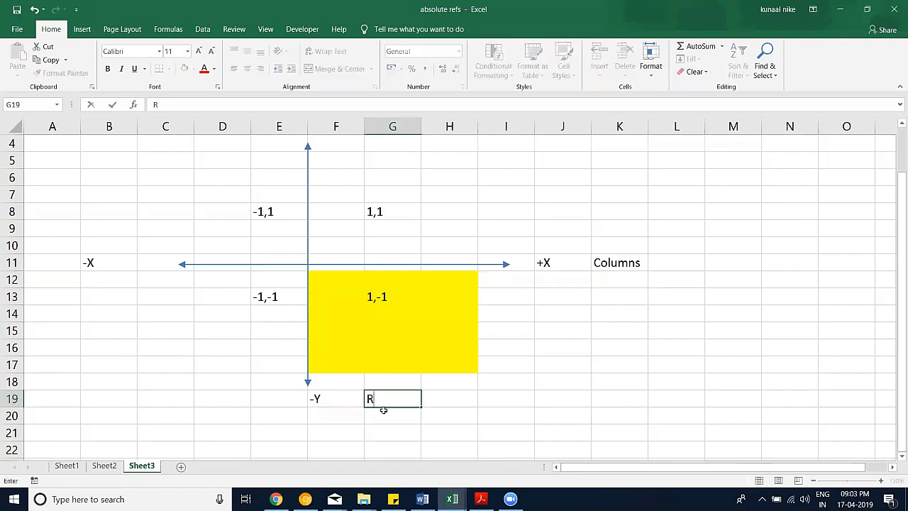
pyautogui.write('ows')
pyautogui.press('Return')
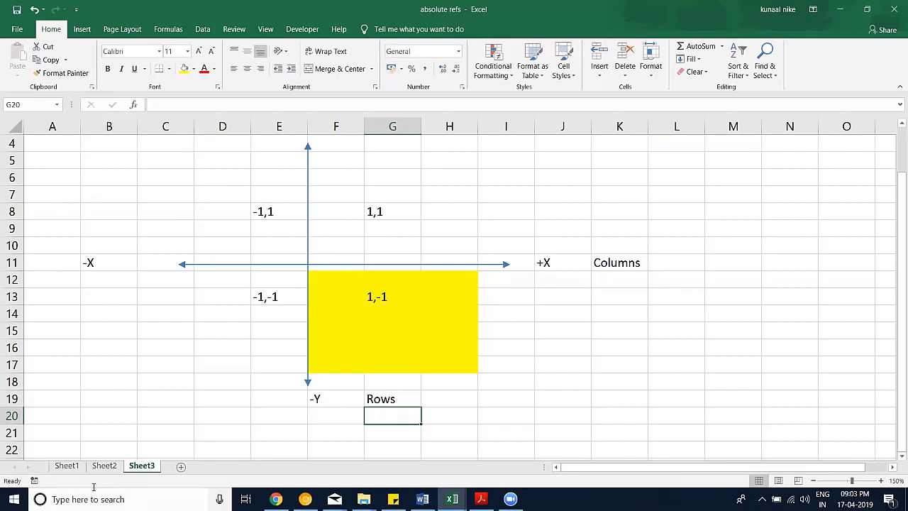
pyautogui.scroll(1, 154, 333)
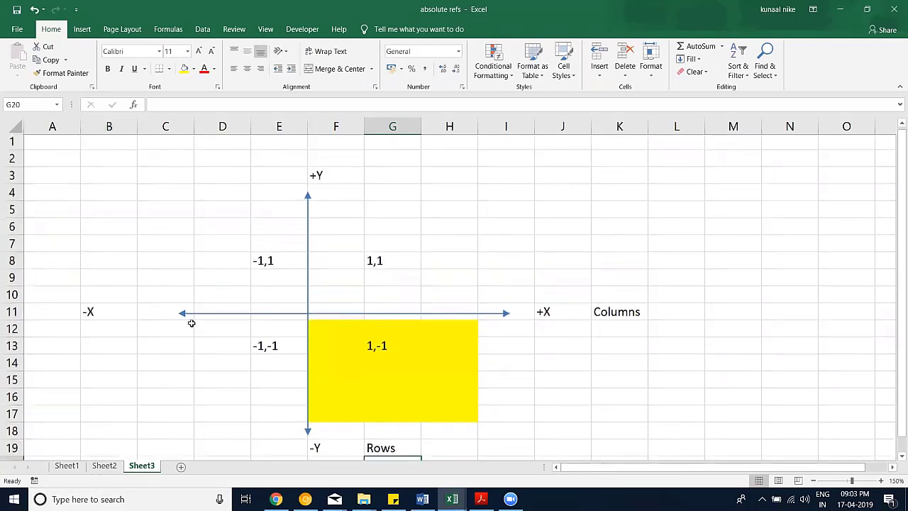
pyautogui.scroll(-1, 189, 320)
pyautogui.scroll(1, 386, 300)
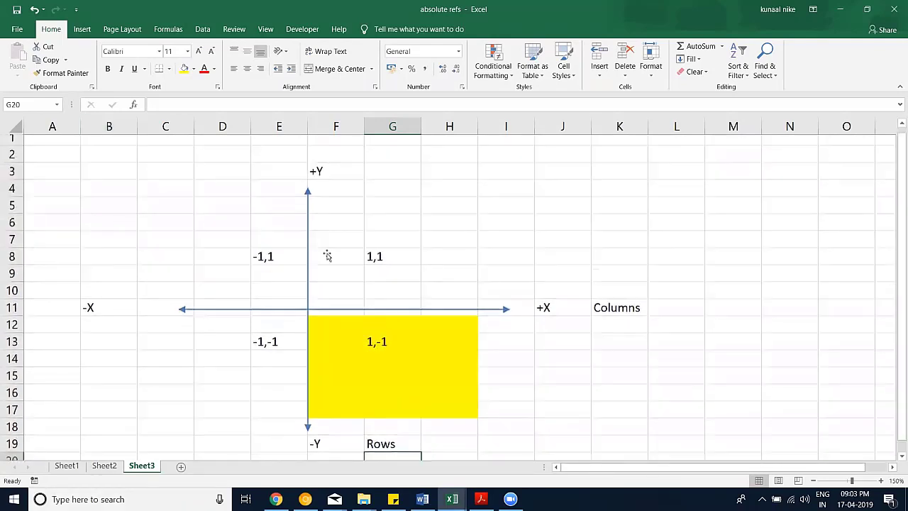
pyautogui.click(62, 142)
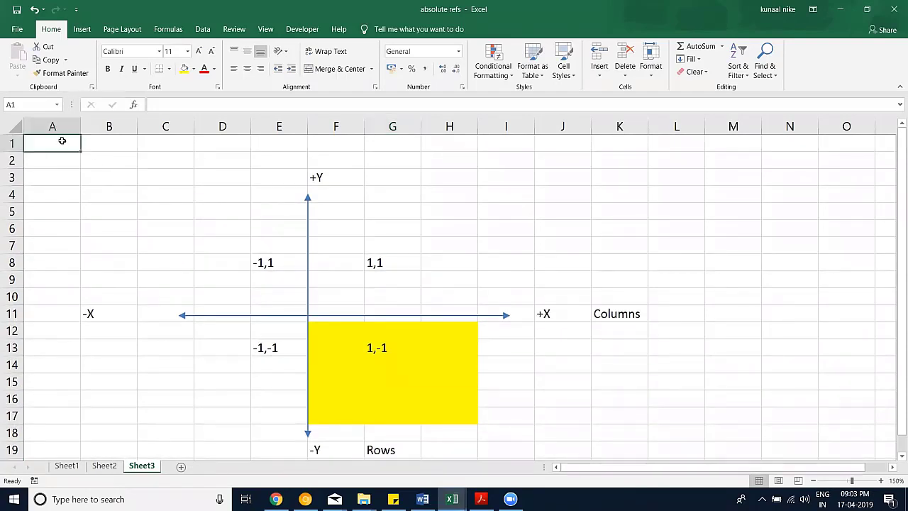
pyautogui.click(92, 162)
pyautogui.click(161, 182)
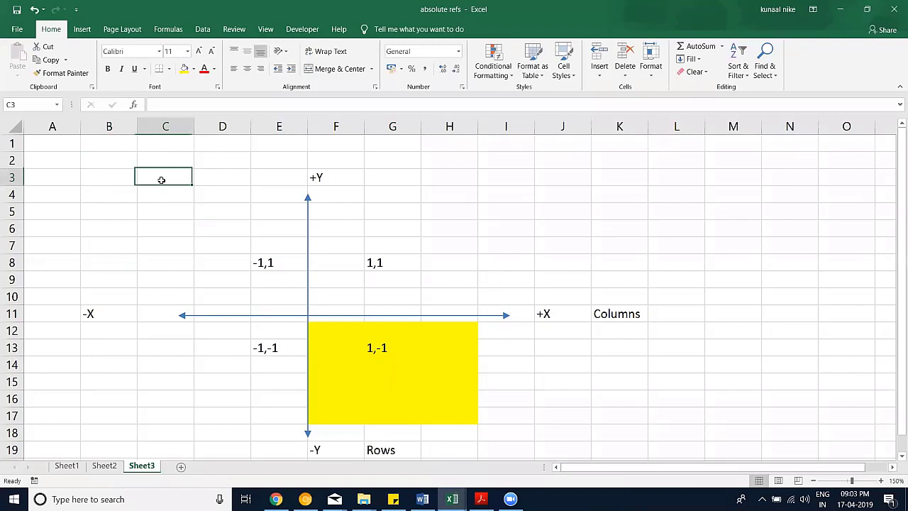
pyautogui.click(211, 200)
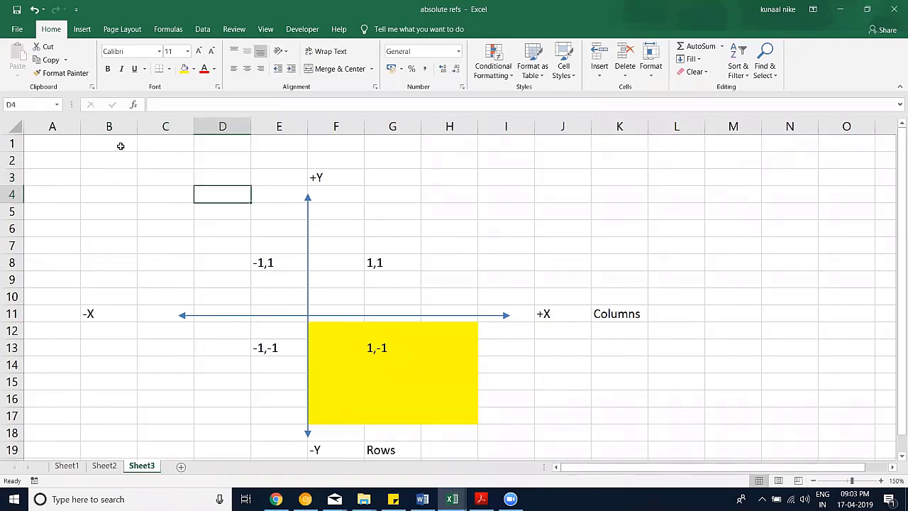
pyautogui.click(119, 145)
pyautogui.click(165, 144)
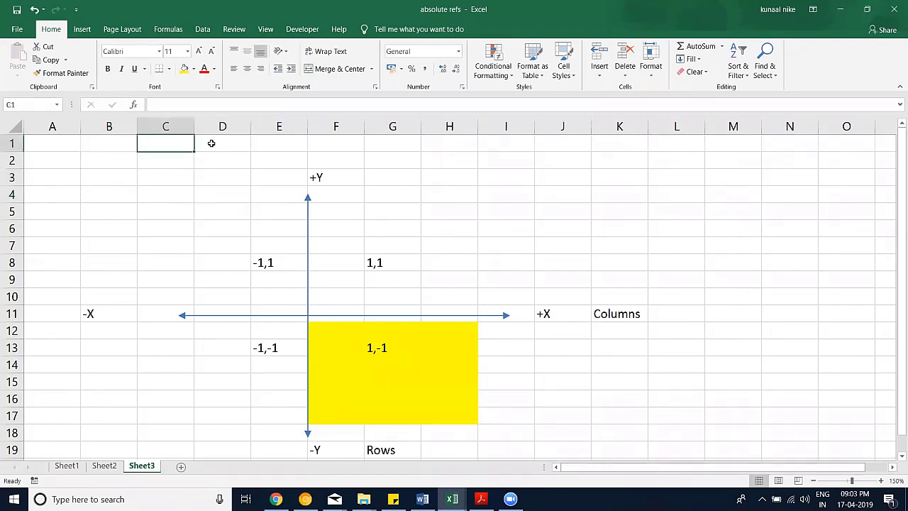
pyautogui.click(60, 145)
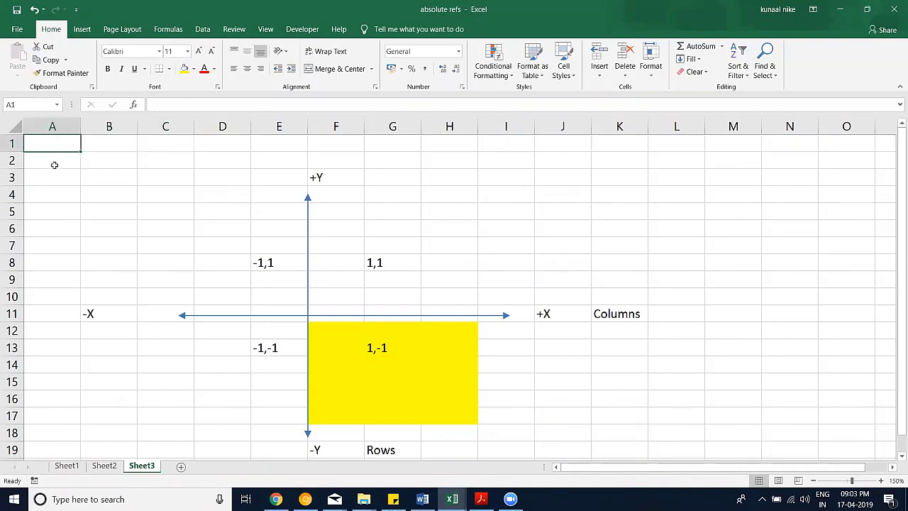
pyautogui.press('Down')
pyautogui.press('Down')
pyautogui.press('Down')
pyautogui.press('Down')
pyautogui.press('Down')
pyautogui.press('Down')
pyautogui.press('Down')
pyautogui.press('Down')
pyautogui.press('Down')
pyautogui.press('Down')
pyautogui.press('Down')
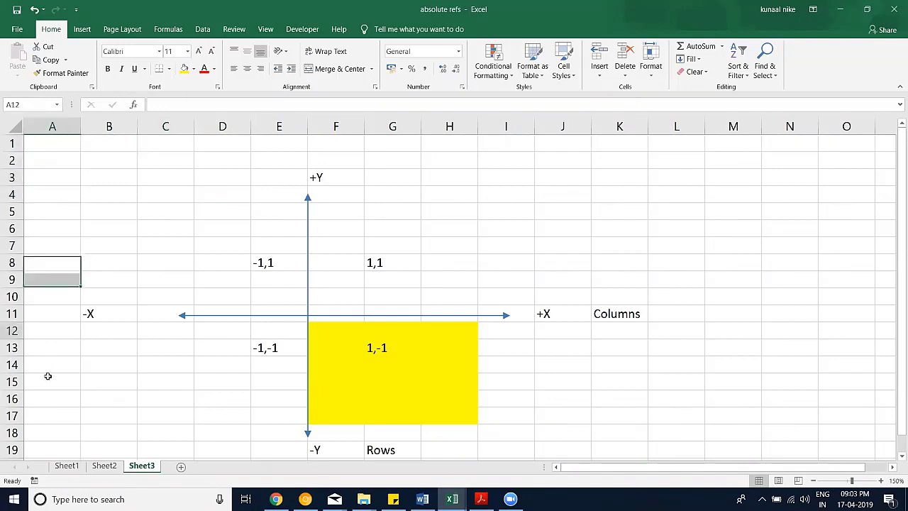
pyautogui.keyDown('shift'); pyautogui.click(48, 376); pyautogui.keyUp('shift')
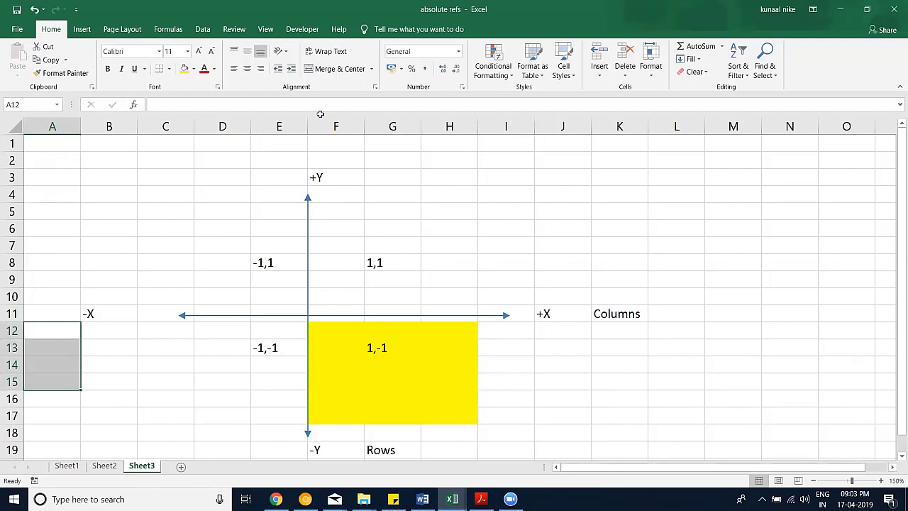
pyautogui.click(58, 141)
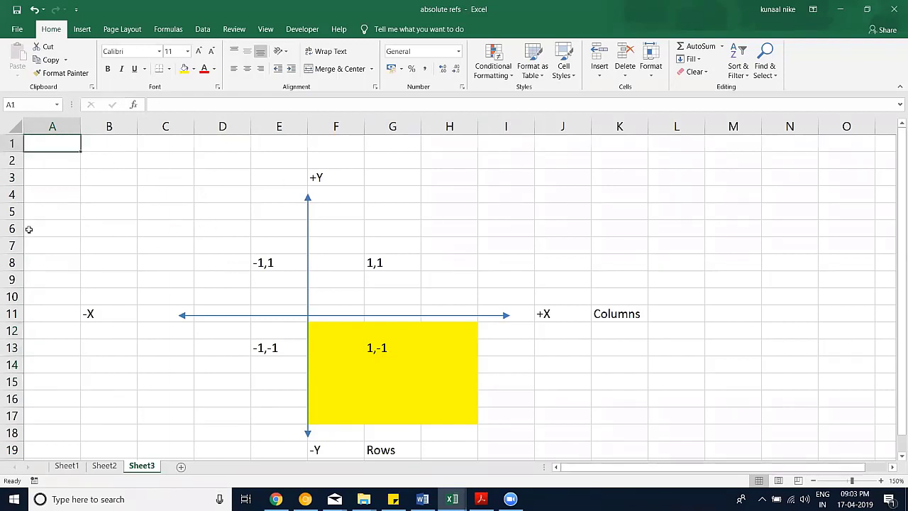
# - Enter =ROW()&","&COLUMN() in A1
pyautogui.write('=')
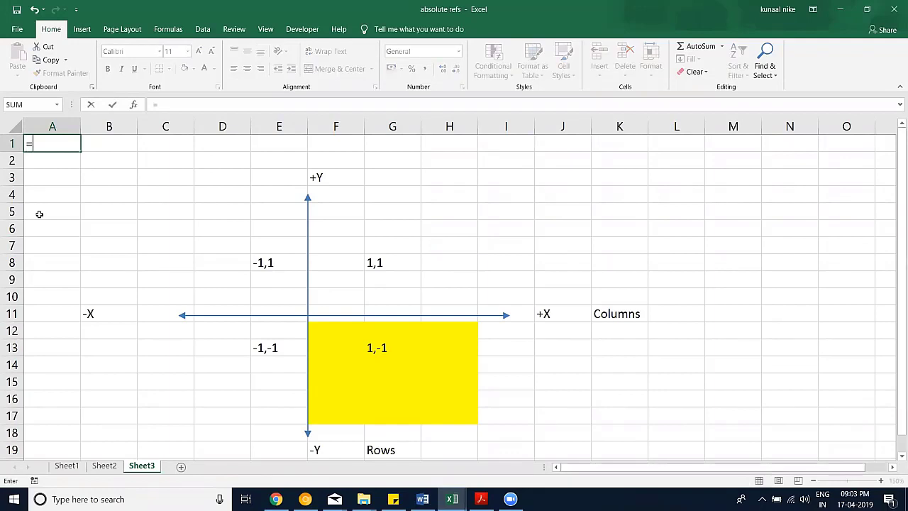
pyautogui.write('ro')
pyautogui.press('Down')
pyautogui.press('Down')
pyautogui.press('Down')
pyautogui.press('Down')
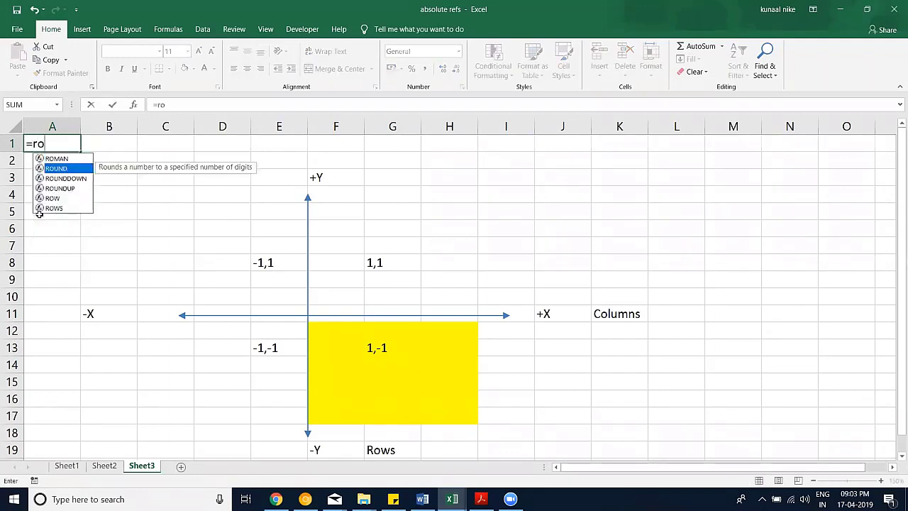
pyautogui.press('Tab')
pyautogui.write(')')
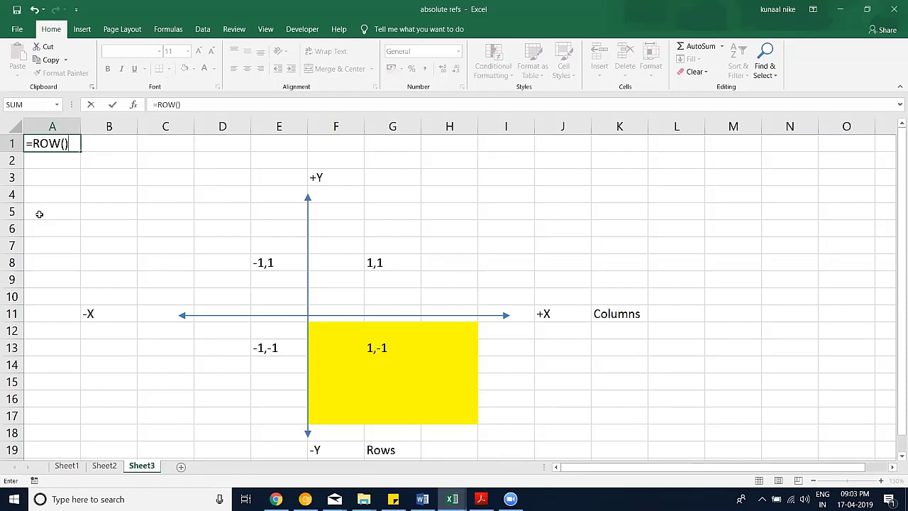
pyautogui.write('&","&cp')
pyautogui.press('BackSpace')
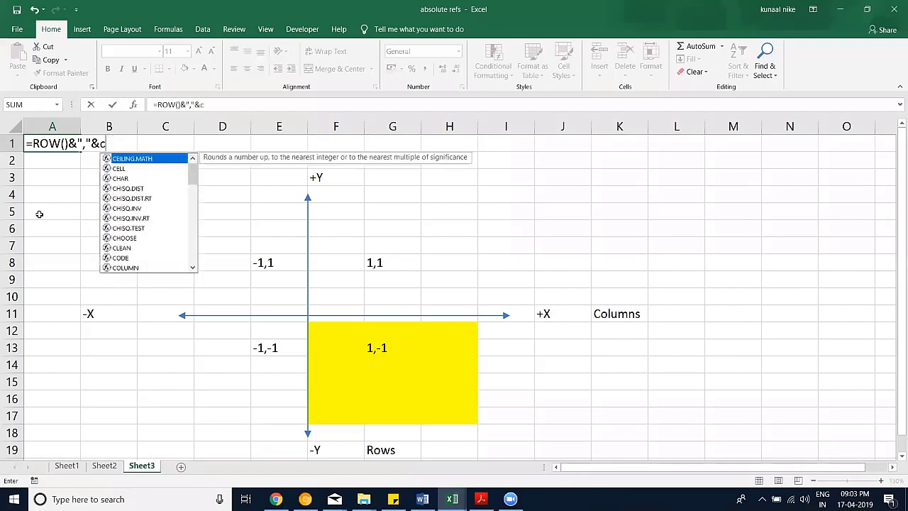
pyautogui.write('ol')
pyautogui.press('Tab')
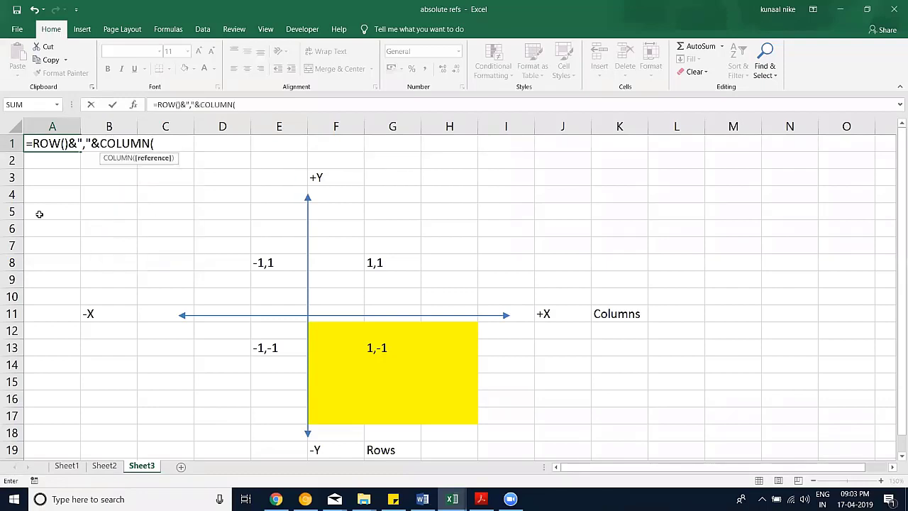
pyautogui.write(')')
pyautogui.press('Return')
# - Copy the formula across to C1, clear D1:H1, and fill A1:C9 down with Ctrl+D
pyautogui.click(52, 145)
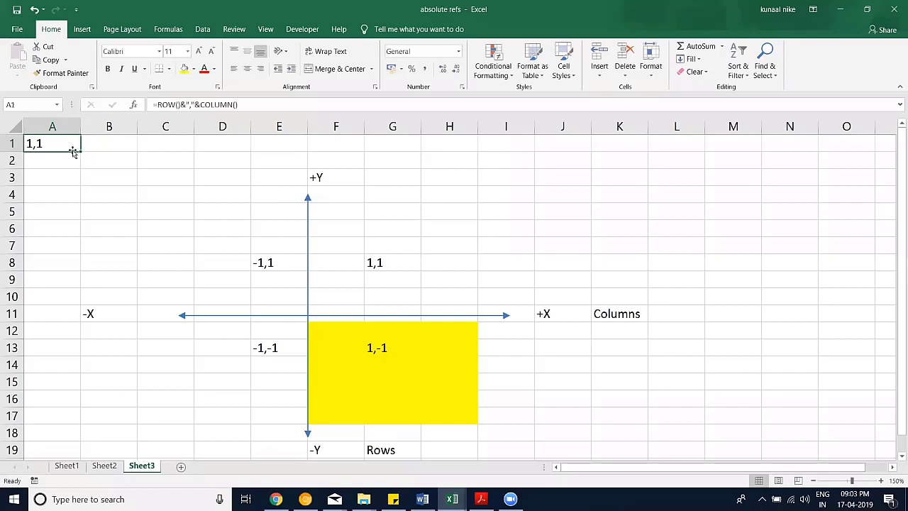
pyautogui.moveTo(82, 152); pyautogui.dragTo(478, 155)
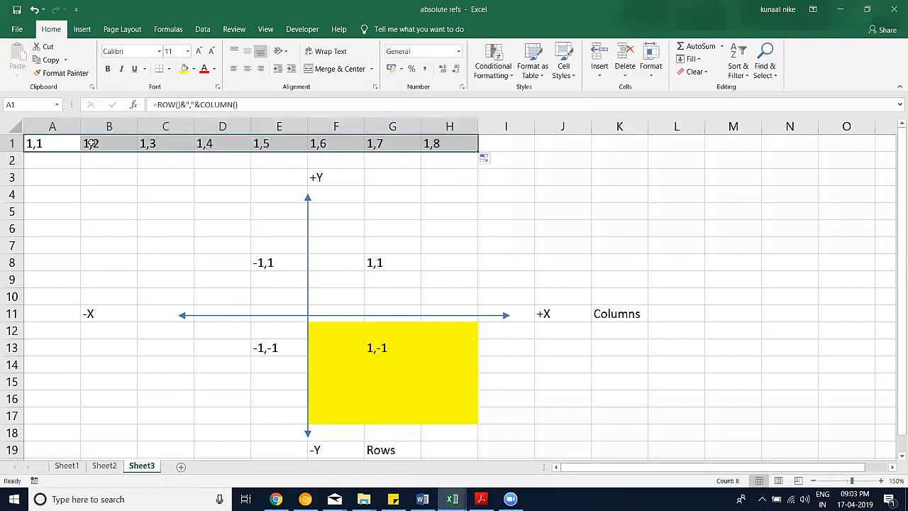
pyautogui.moveTo(298, 153)
pyautogui.mouseDown()
pyautogui.moveTo(337, 153)
pyautogui.moveTo(311, 144)
pyautogui.mouseUp()
pyautogui.hotkey('ctrl', 'z')
pyautogui.moveTo(205, 143); pyautogui.dragTo(432, 146)
pyautogui.press('Delete')
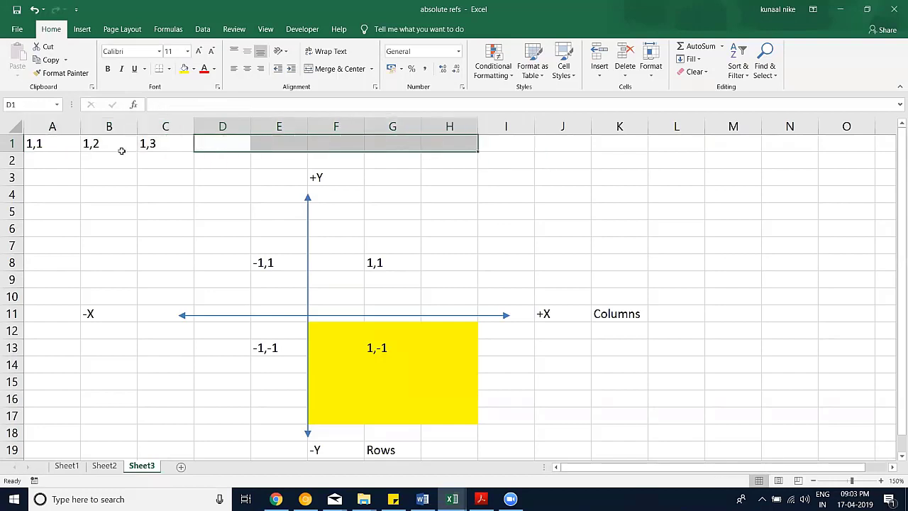
pyautogui.moveTo(71, 143); pyautogui.dragTo(153, 280)
pyautogui.hotkey('ctrl', 'd')
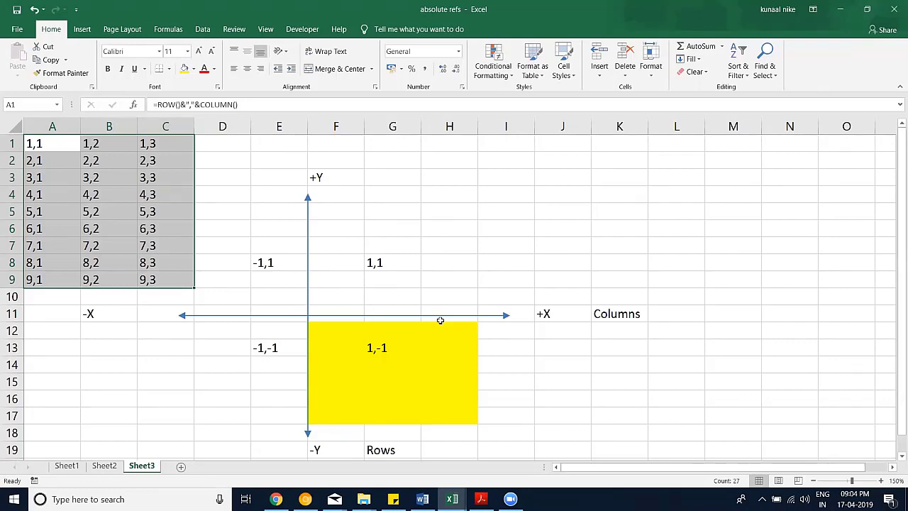
pyautogui.click(360, 229)
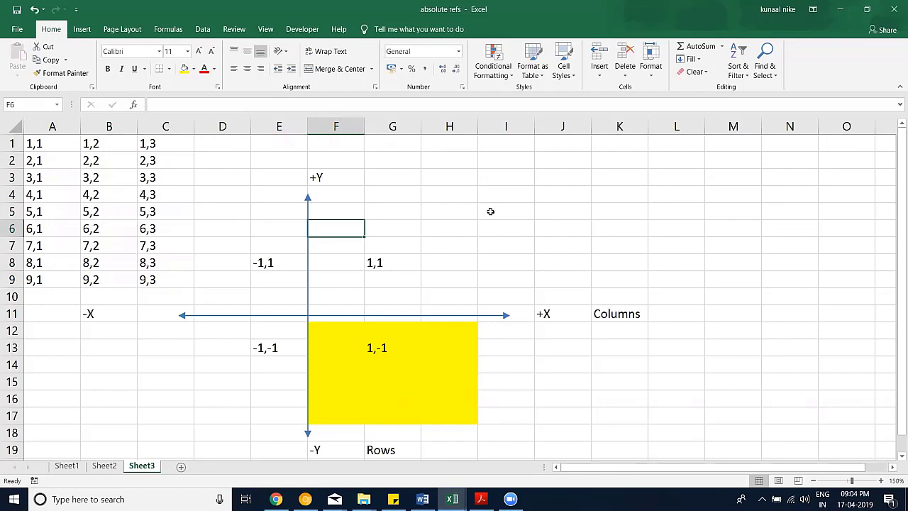
pyautogui.click(105, 465)
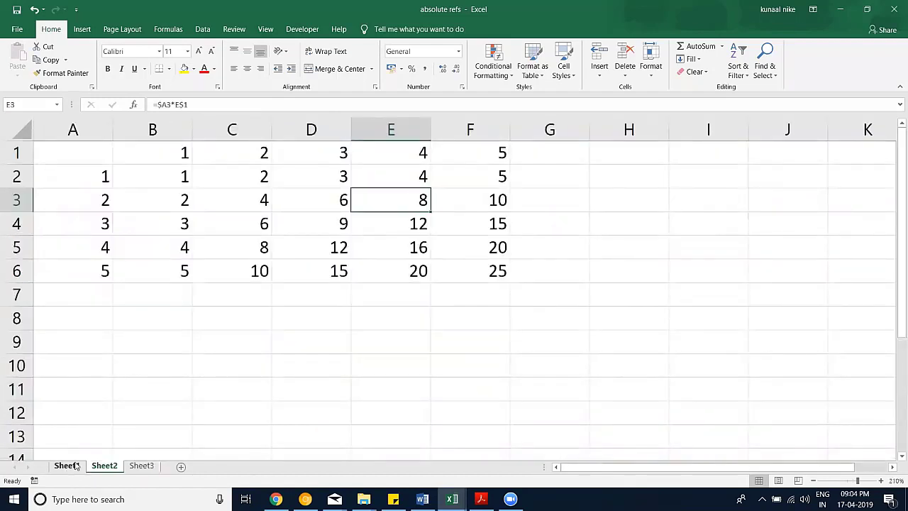
pyautogui.hotkey('ctrl', 'pageup')
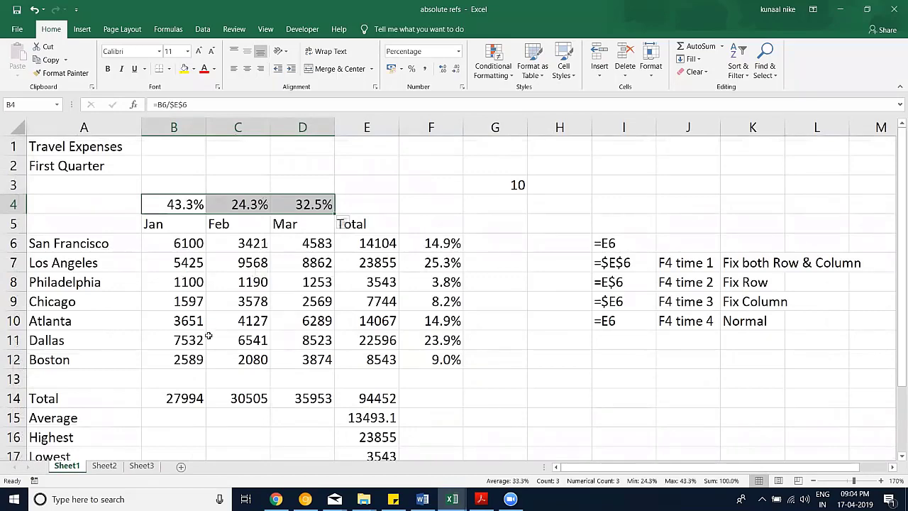
pyautogui.scroll(-1, 199, 344)
pyautogui.hotkey('ctrl', 'pagedown')
pyautogui.hotkey('ctrl', 'pagedown')
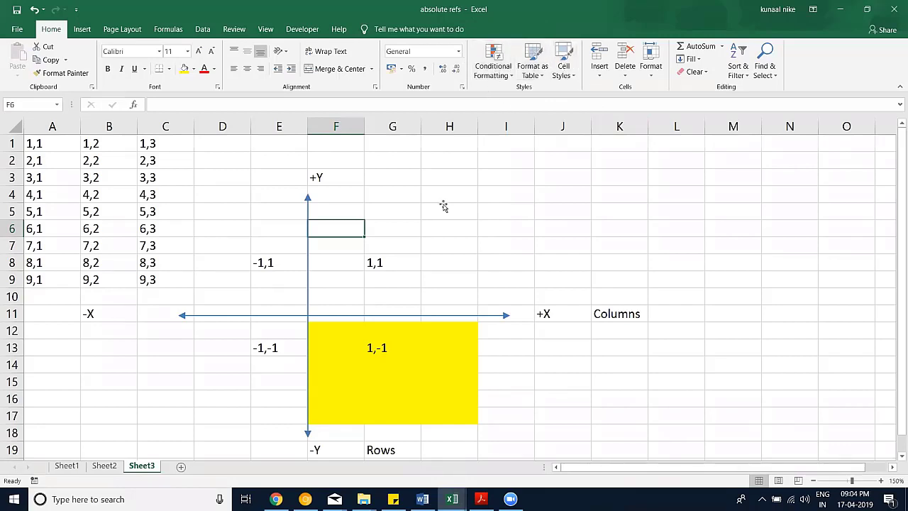
# - Open the formatting numbers workbook from Session Files and close it without saving
pyautogui.click(363, 499)
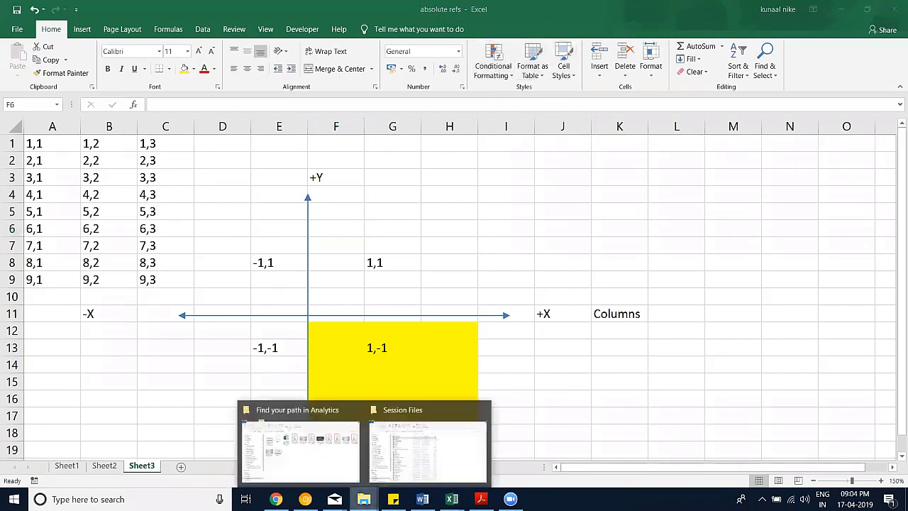
pyautogui.click(428, 447)
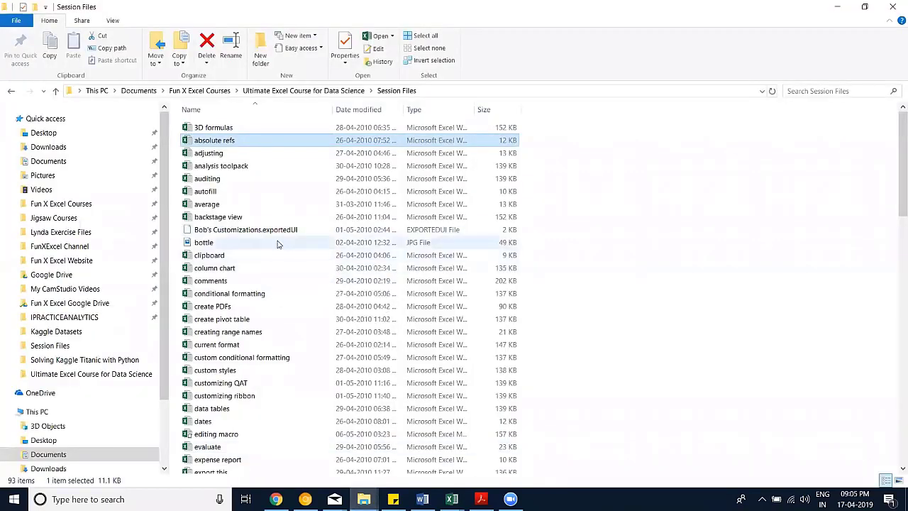
pyautogui.scroll(-2, 276, 243)
pyautogui.scroll(-3, 277, 244)
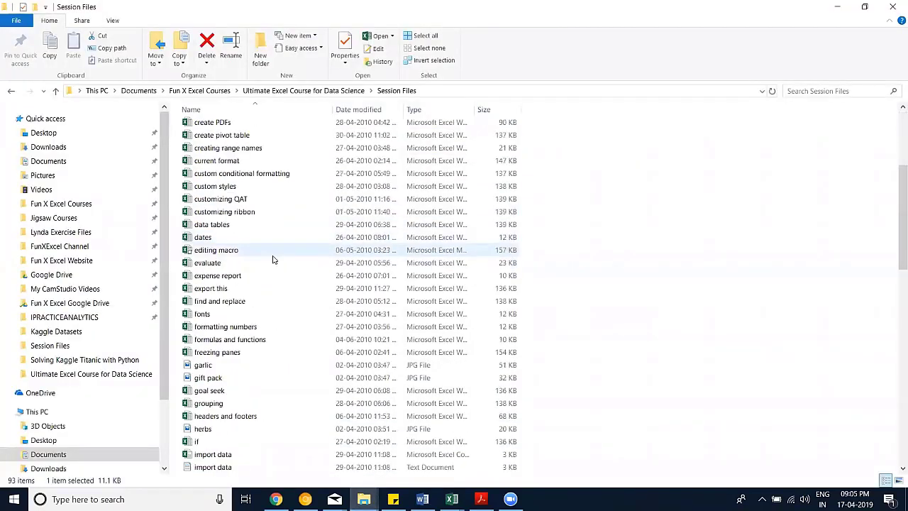
pyautogui.scroll(-2, 273, 259)
pyautogui.doubleClick(262, 253)
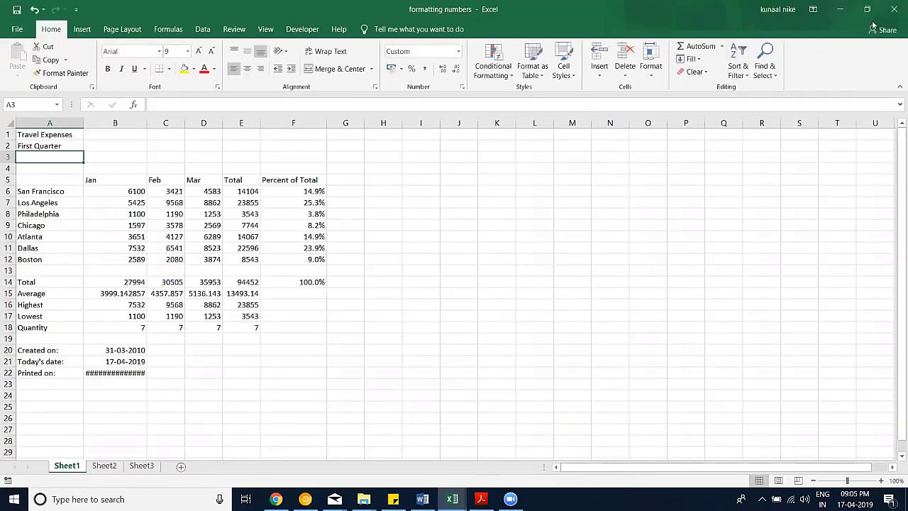
pyautogui.click(894, 10)
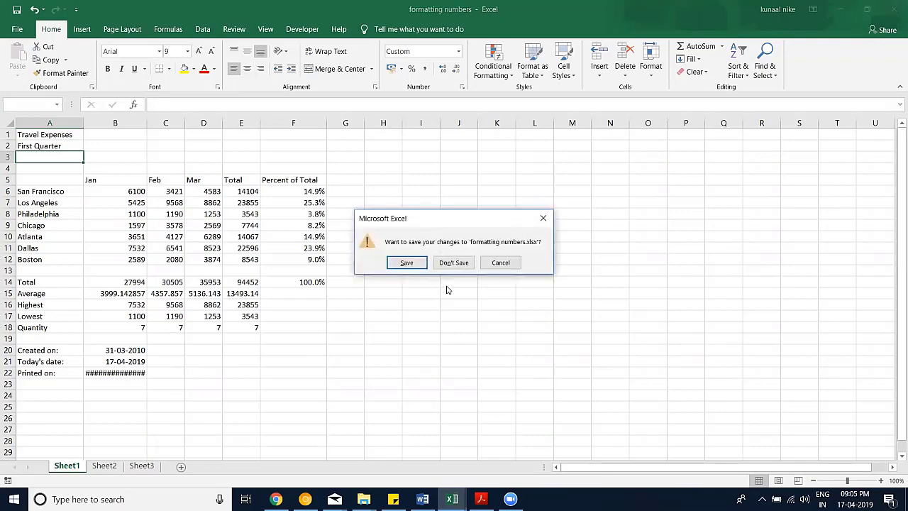
pyautogui.click(453, 262)
# - Open the expense report workbook and close it again
pyautogui.moveTo(363, 499)
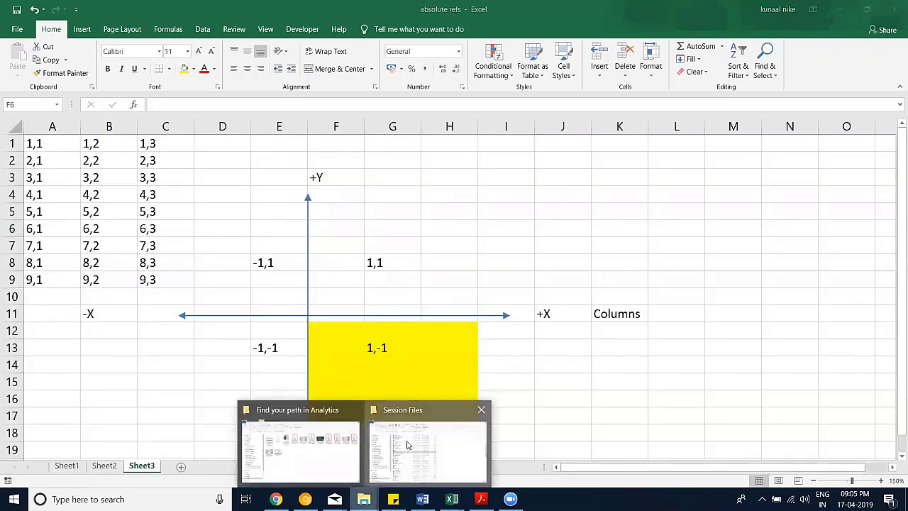
pyautogui.hotkey('alt', 'Tab')
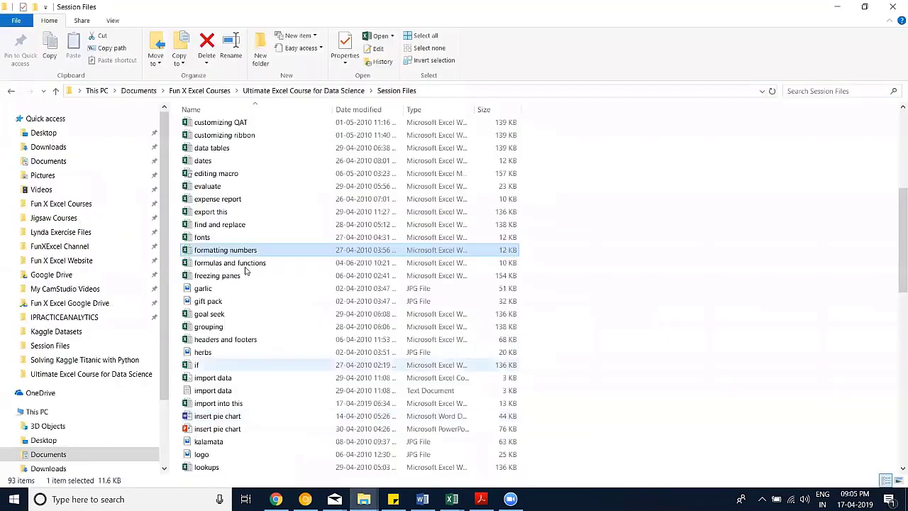
pyautogui.click(245, 264)
pyautogui.hotkey('alt', 'Tab')
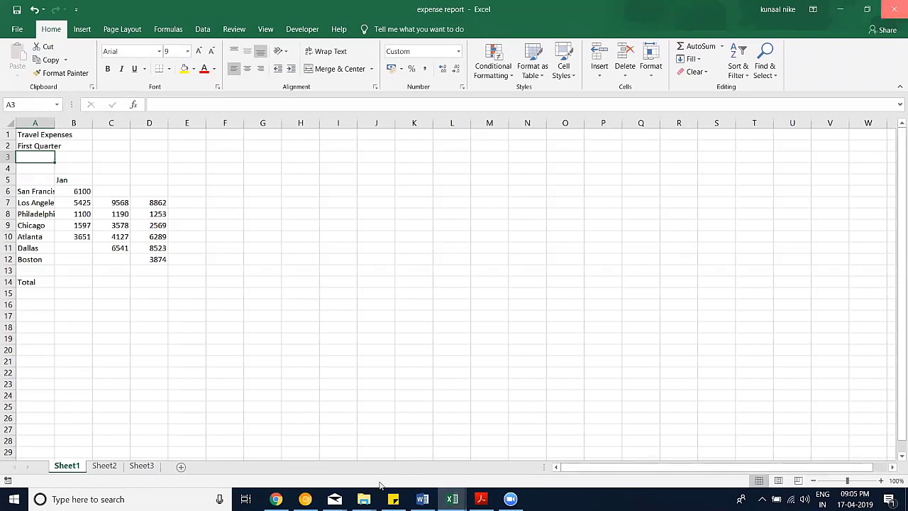
pyautogui.hotkey('alt', 'Tab')
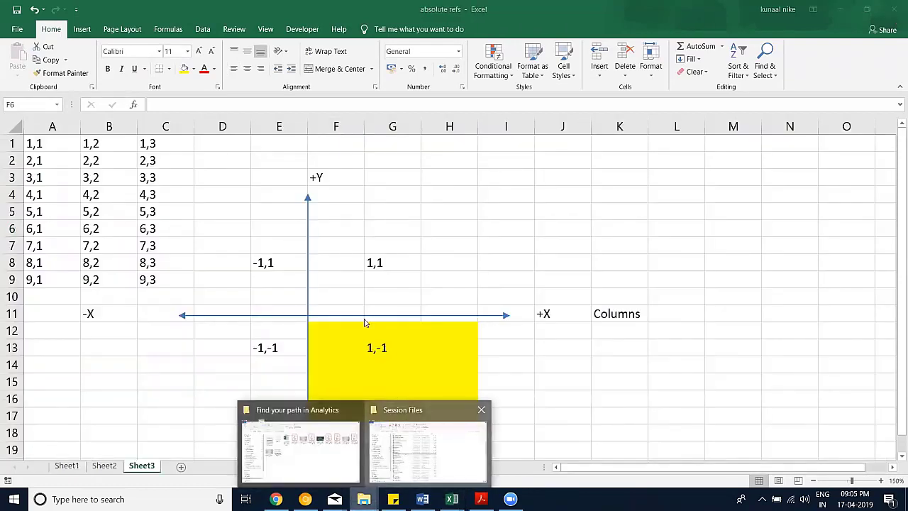
pyautogui.hotkey('alt', 'Tab')
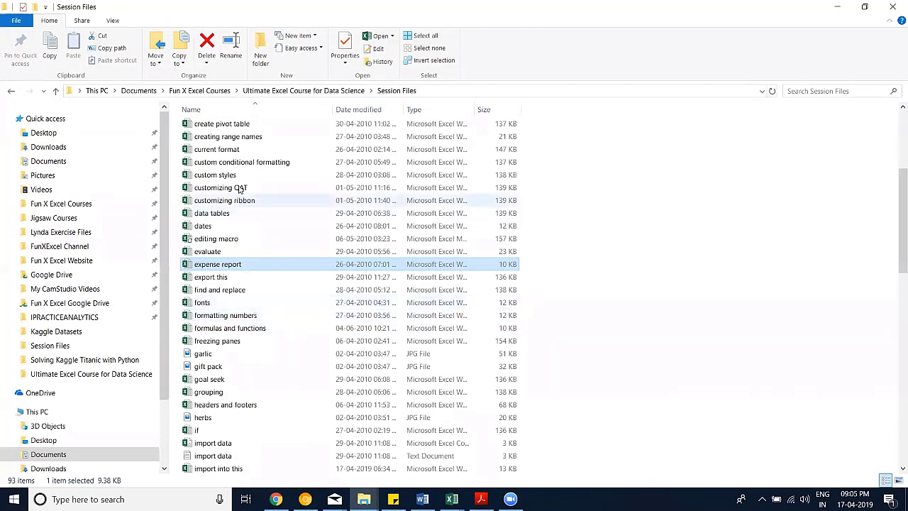
# - Open the conditional formatting workbook from the Session Files folder
pyautogui.scroll(1, 245, 198)
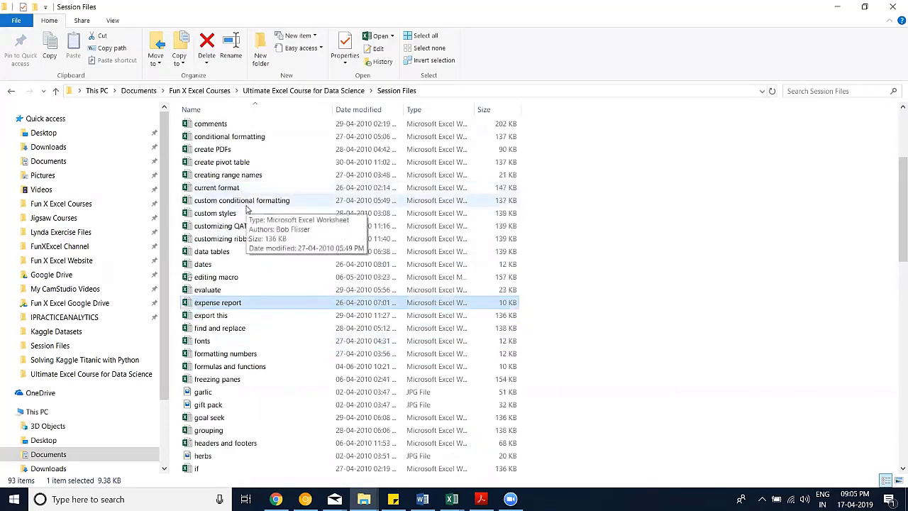
pyautogui.click(263, 136)
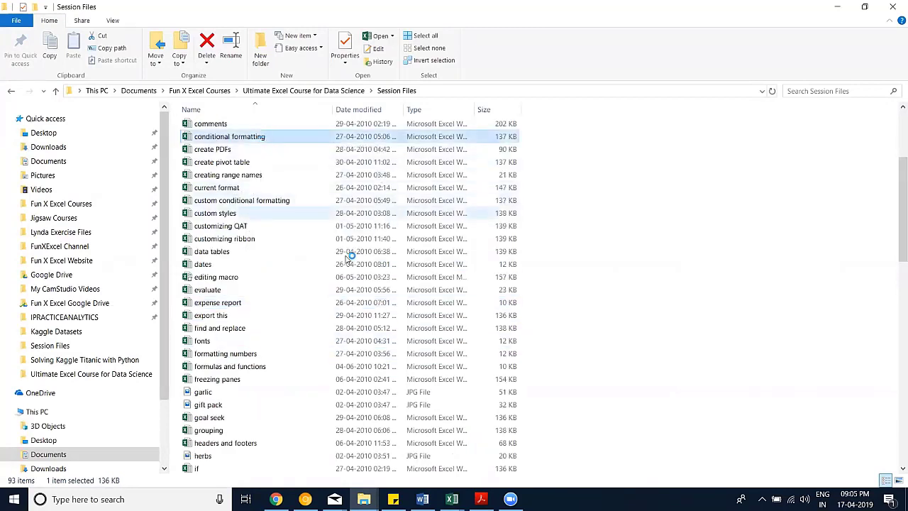
pyautogui.hotkey('alt', 'Tab')
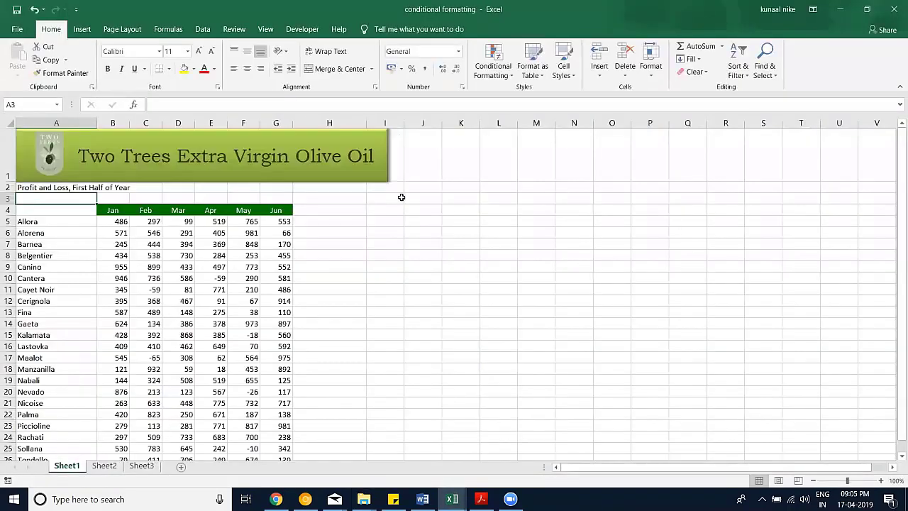
# - Delete rows 1–3 and the olive-oil banner graphic
pyautogui.scroll(-1, 375, 196)
pyautogui.scroll(-1, 376, 196)
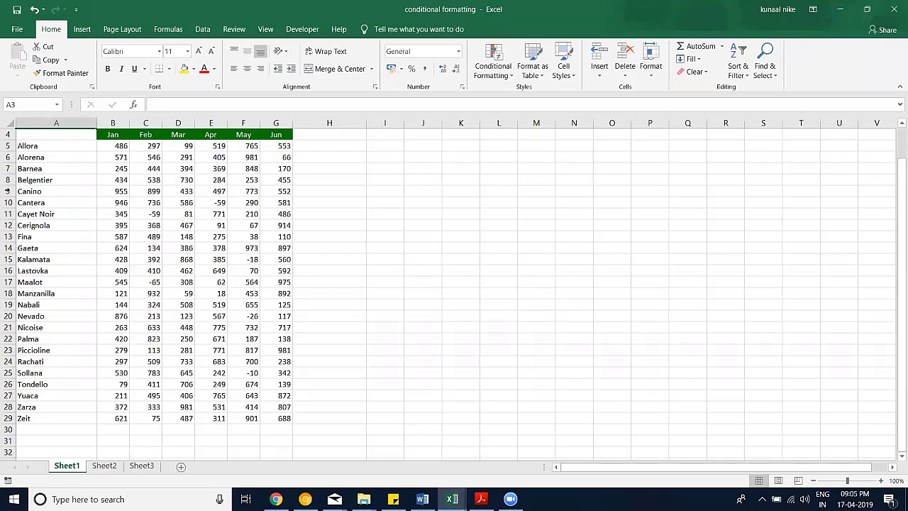
pyautogui.scroll(2, 6, 191)
pyautogui.moveTo(8, 199); pyautogui.dragTo(8, 160)
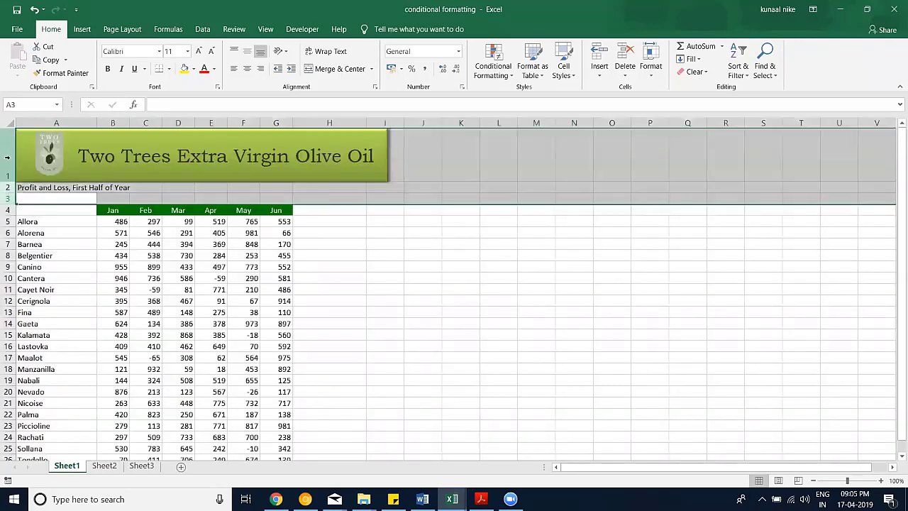
pyautogui.rightClick(9, 159)
pyautogui.click(41, 254)
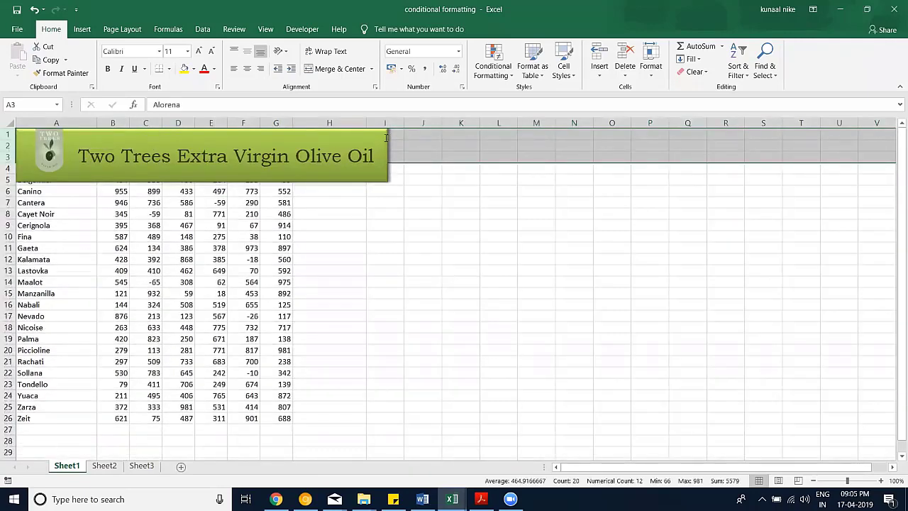
pyautogui.click(383, 136)
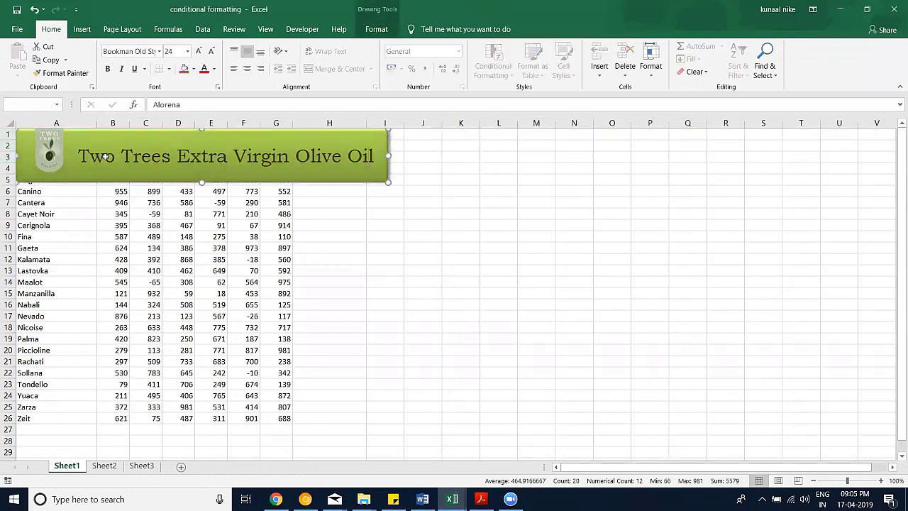
pyautogui.press('Delete')
# - Type States in A1 and clear all formatting from A1:G26
pyautogui.click(66, 144)
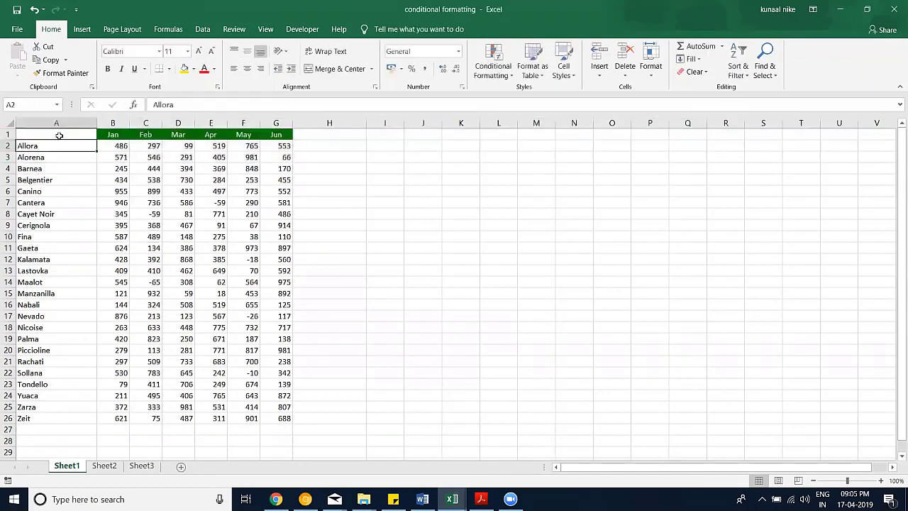
pyautogui.click(61, 135)
pyautogui.write('States')
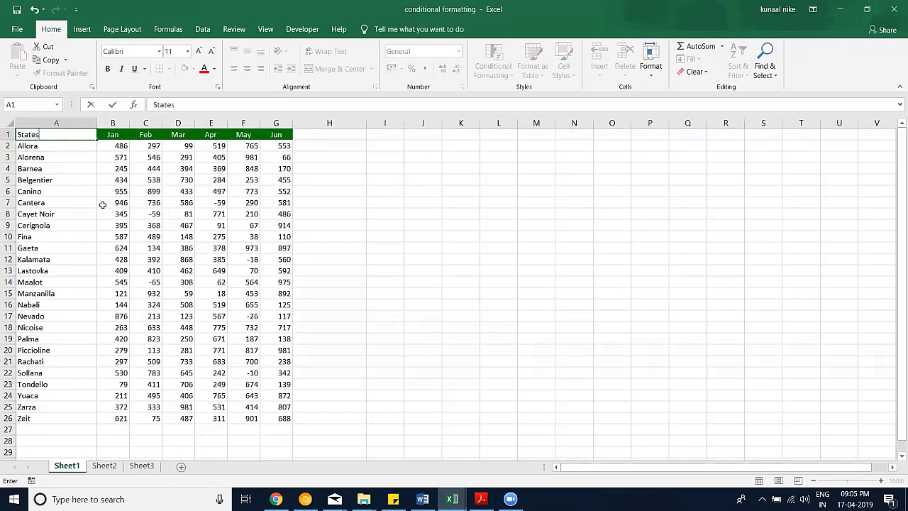
pyautogui.press('Return')
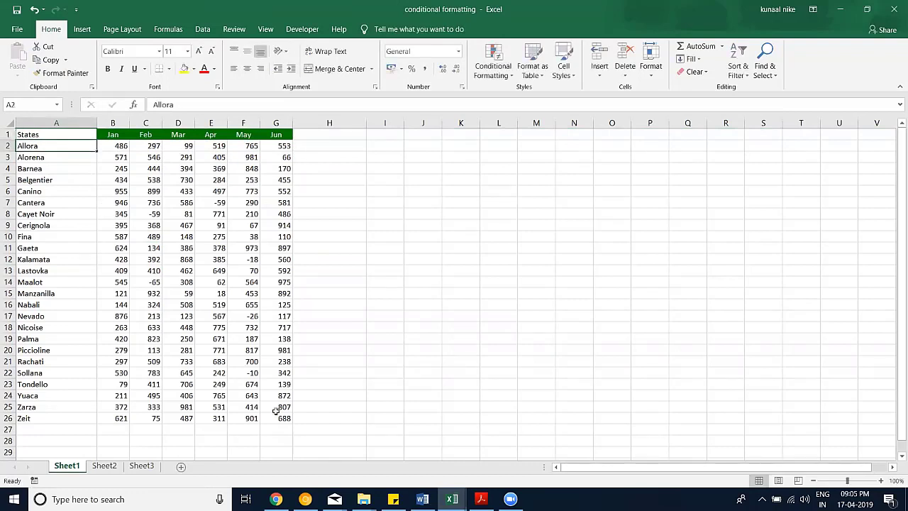
pyautogui.moveTo(276, 418); pyautogui.dragTo(35, 134)
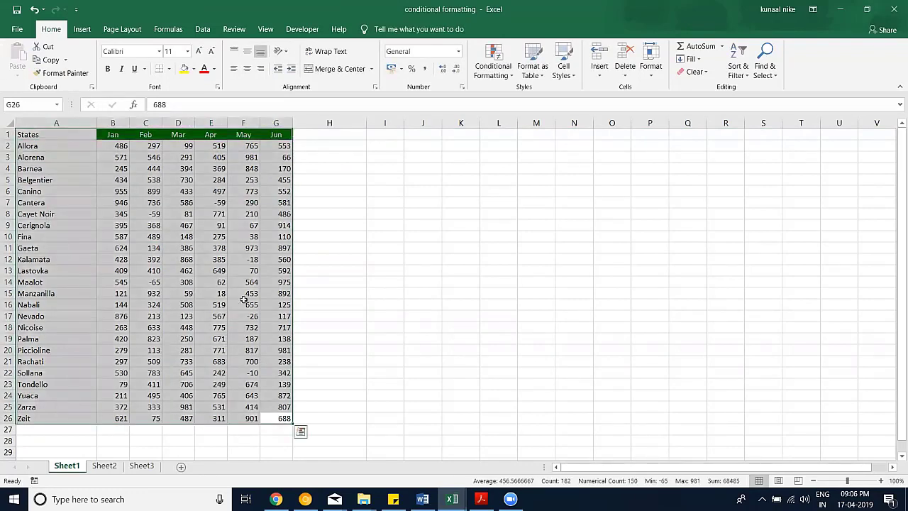
pyautogui.click(695, 72)
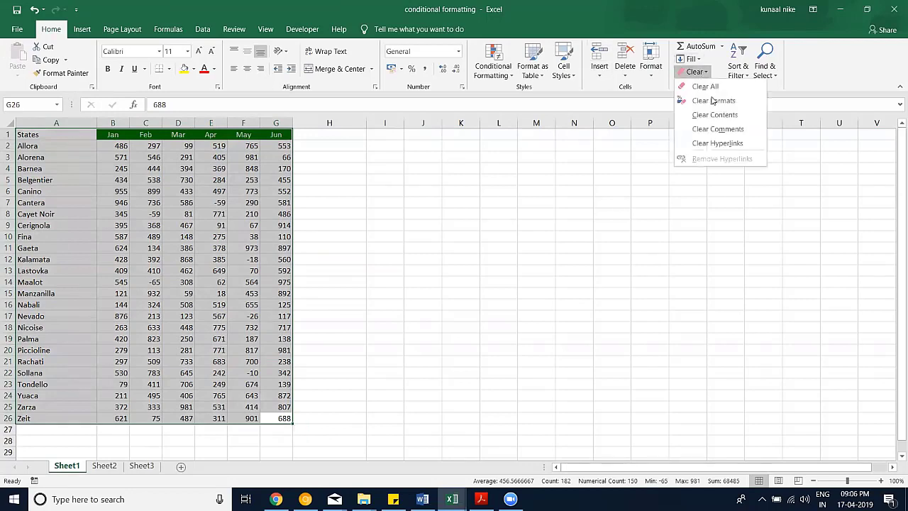
pyautogui.click(713, 101)
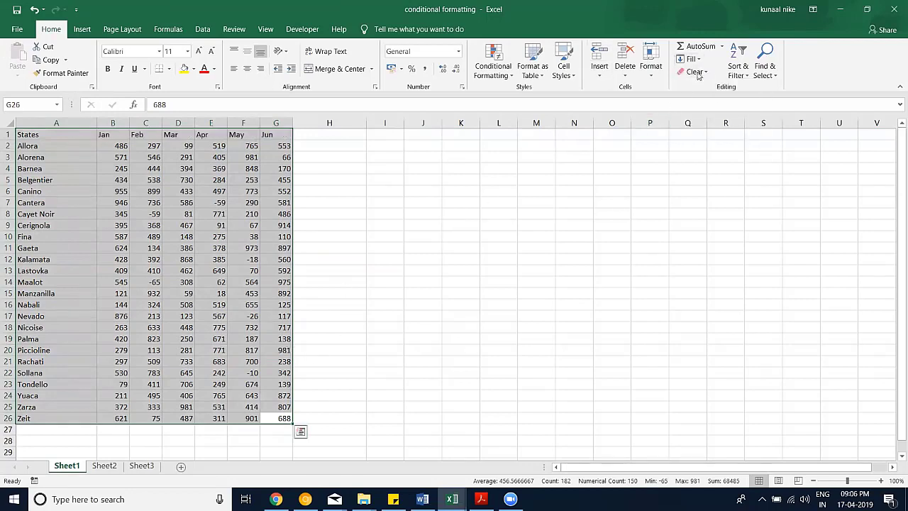
pyautogui.click(216, 283)
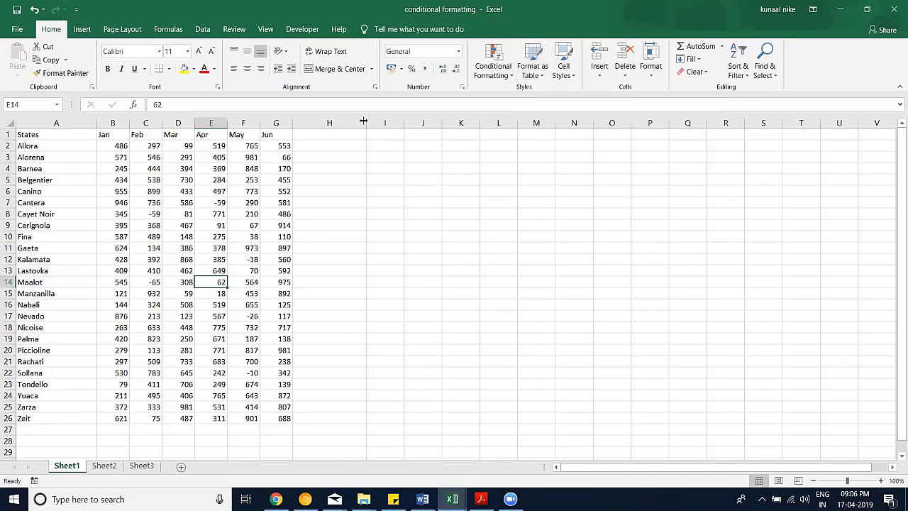
# - Narrow column H and zoom the sheet to 110%
pyautogui.moveTo(369, 124); pyautogui.dragTo(347, 124)
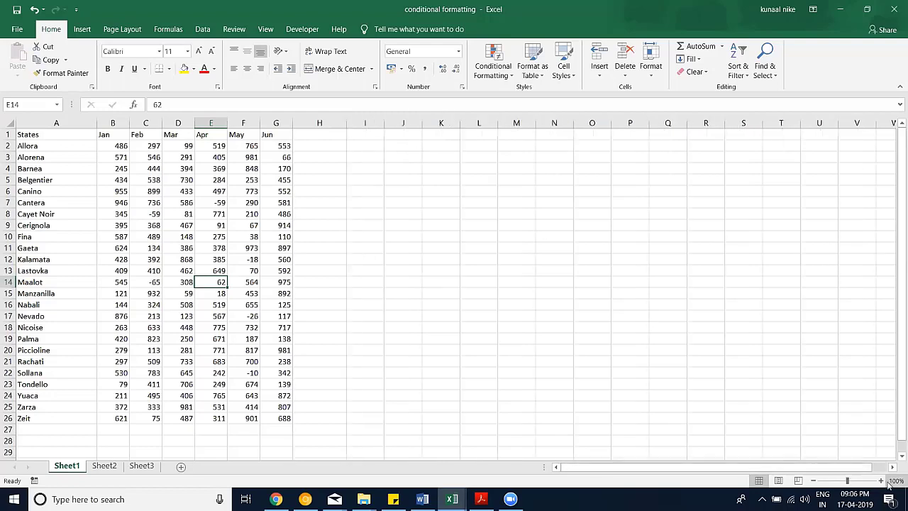
pyautogui.click(881, 480)
pyautogui.scroll(2, 575, 283)
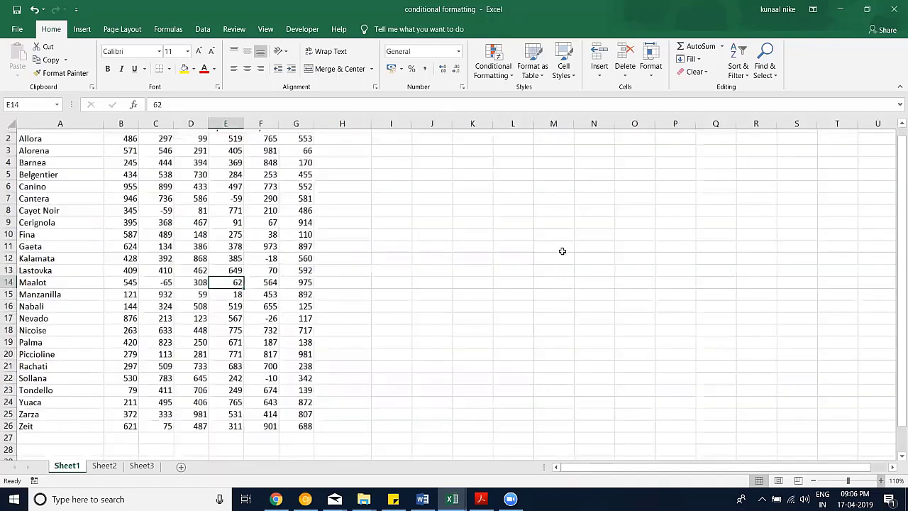
pyautogui.scroll(1, 507, 183)
pyautogui.scroll(1, 352, 182)
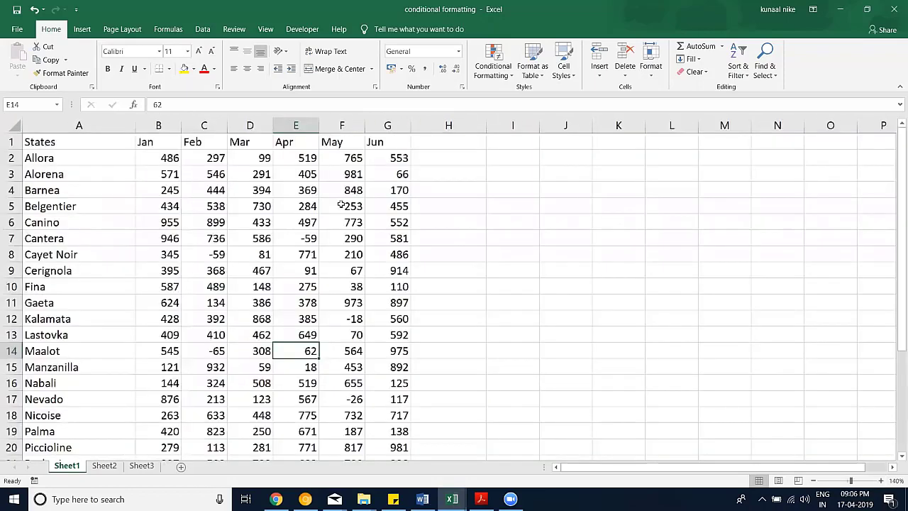
# - Enter =SUM(G2:G26) in J3, totalling the Jun column to 12967
pyautogui.click(566, 174)
pyautogui.write('=sum')
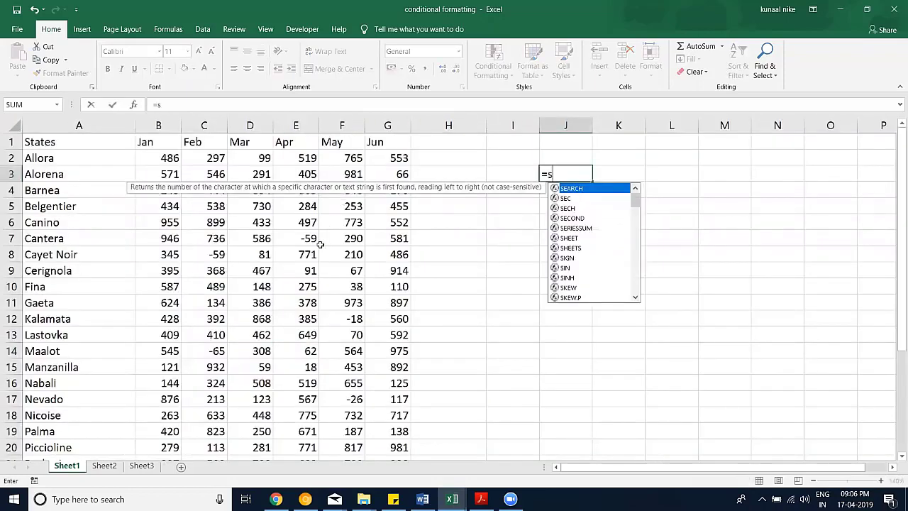
pyautogui.press('Tab')
pyautogui.press('Left')
pyautogui.press('Left')
pyautogui.press('Left')
pyautogui.press('Up')
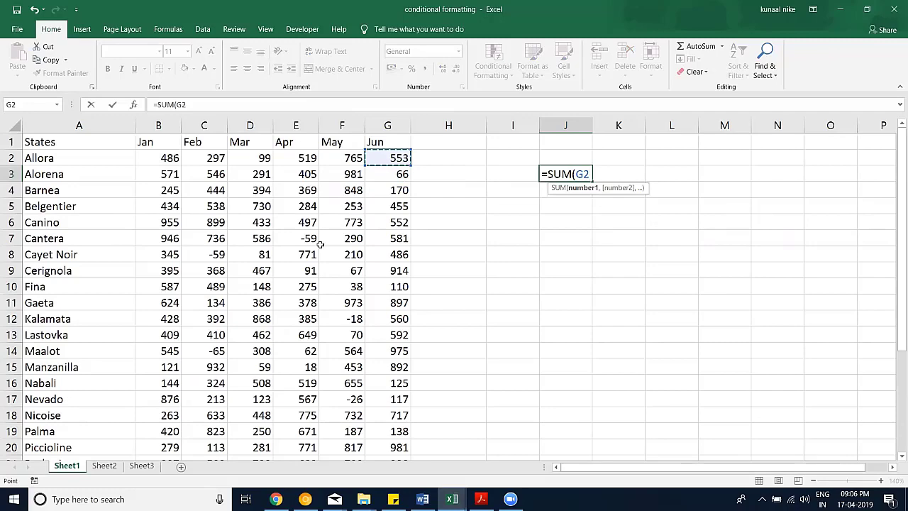
pyautogui.hotkey('ctrl', 'shift', 'Down')
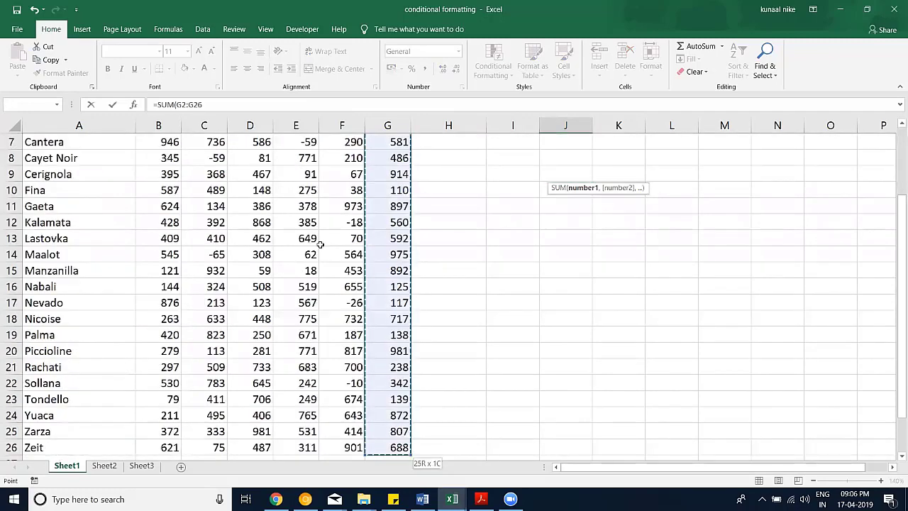
pyautogui.press('Return')
# - Inspect the J3 SUM formula, then select the last data rows
pyautogui.scroll(2, 579, 170)
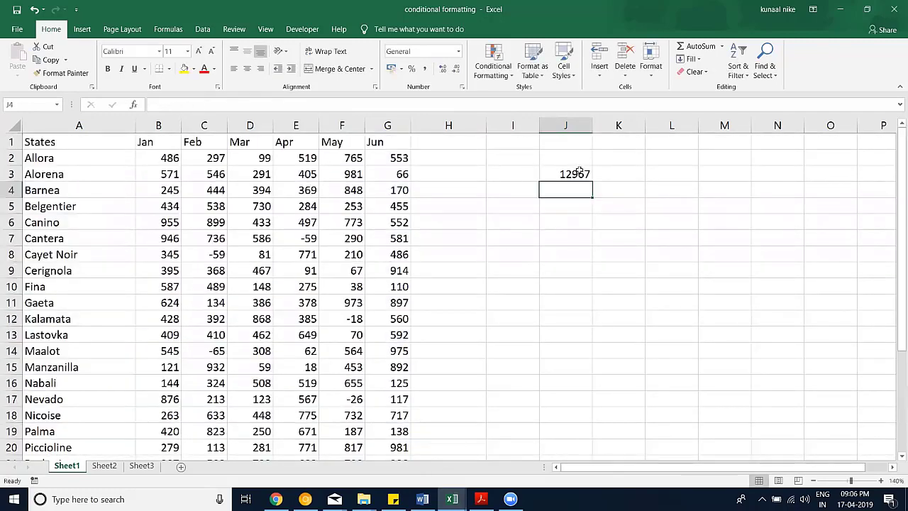
pyautogui.doubleClick(576, 173)
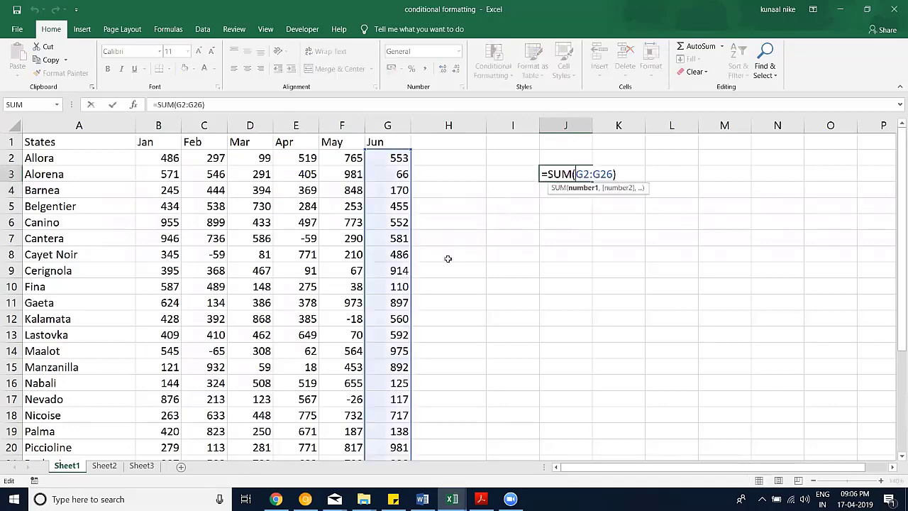
pyautogui.scroll(-5, 389, 230)
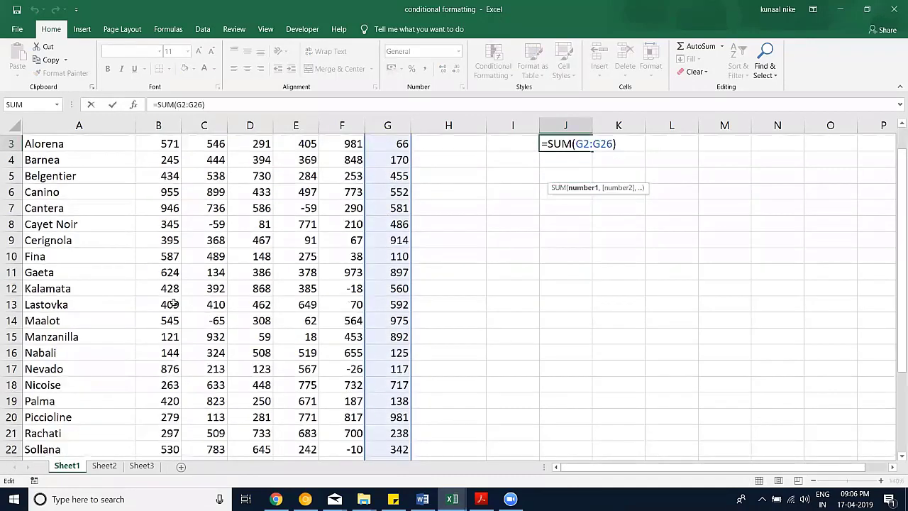
pyautogui.scroll(2, 96, 314)
pyautogui.scroll(-1, 190, 364)
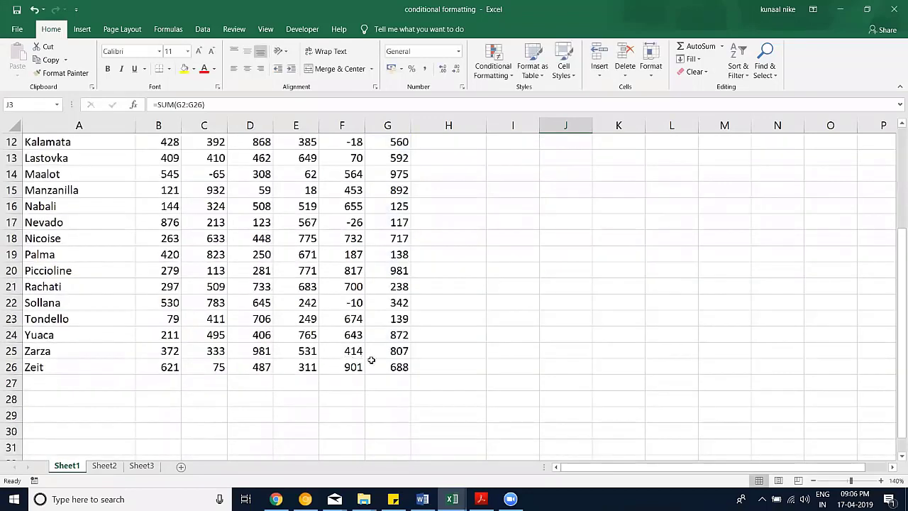
pyautogui.moveTo(78, 318); pyautogui.dragTo(363, 367)
# - Copy the last four rows to A27, renaming them State1 through State4
pyautogui.hotkey('ctrl', 'c')
pyautogui.click(95, 383)
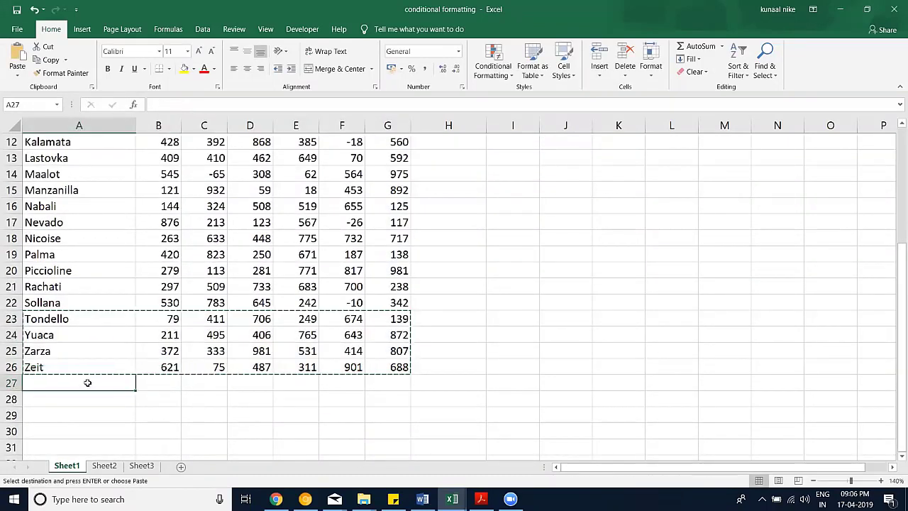
pyautogui.hotkey('ctrl', 'v')
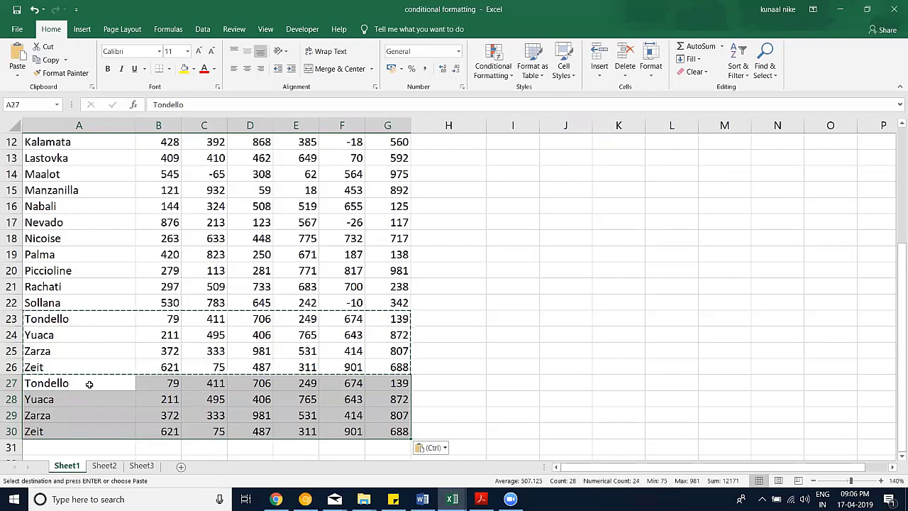
pyautogui.write('State')
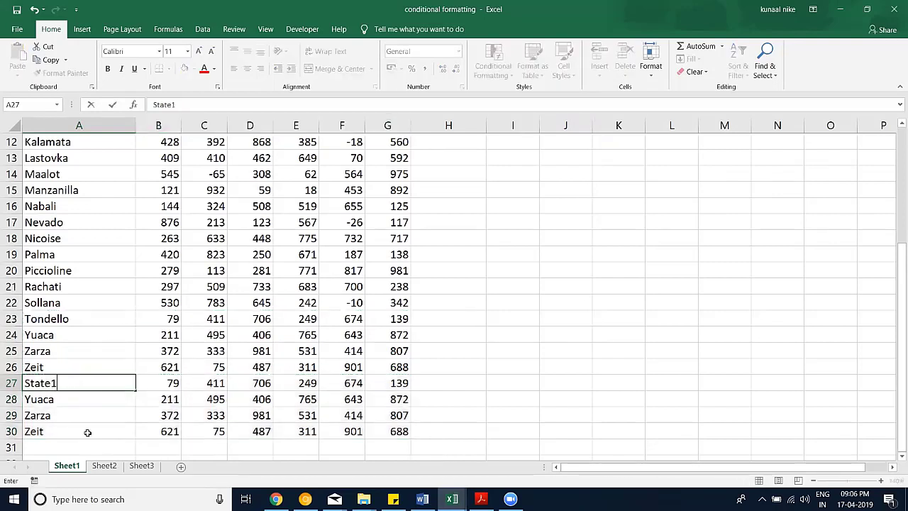
pyautogui.write('1')
pyautogui.press('Return')
pyautogui.press('Down')
pyautogui.press('Down')
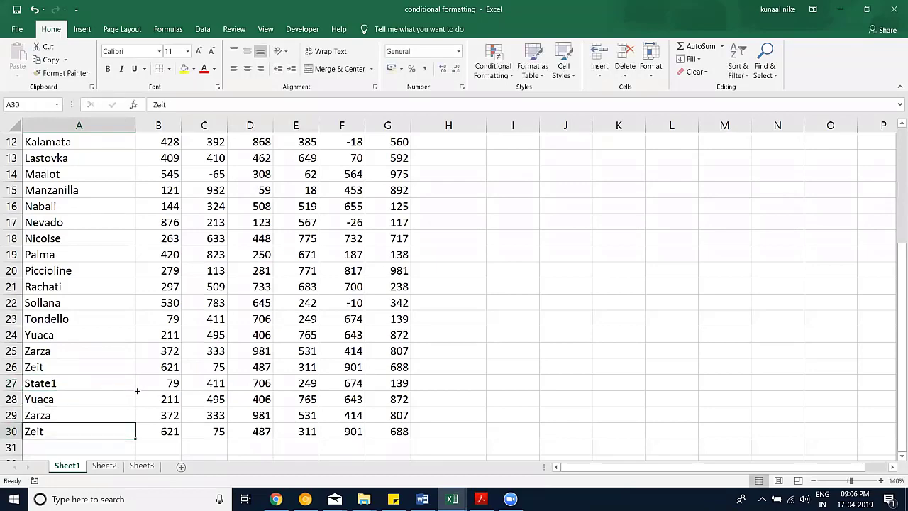
pyautogui.press('Up')
pyautogui.press('Up')
pyautogui.press('Up')
pyautogui.moveTo(135, 390); pyautogui.dragTo(128, 432)
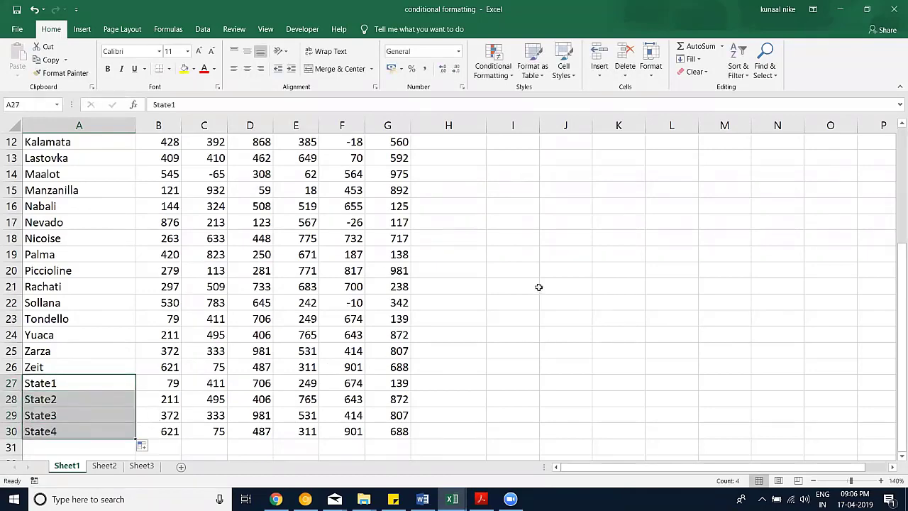
# - Remove the added rows and the J3 total, and set the zoom to 120%
pyautogui.scroll(1, 574, 172)
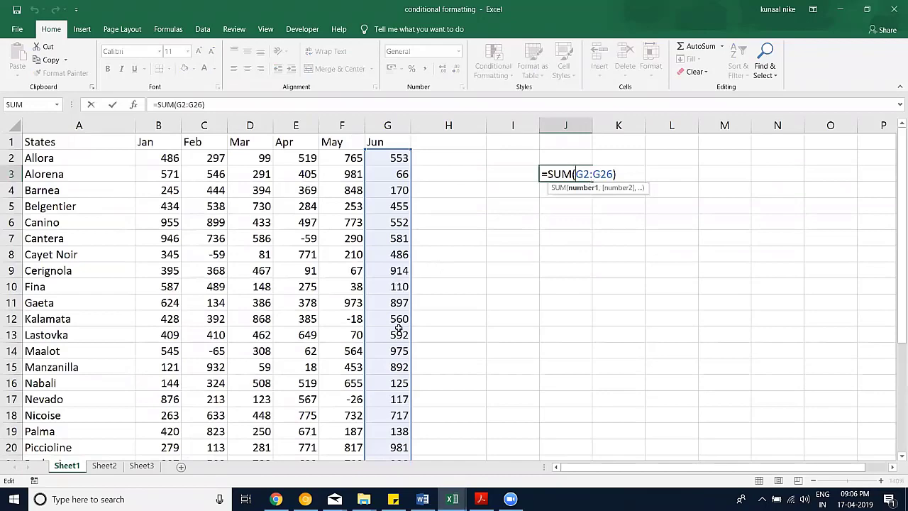
pyautogui.scroll(-4, 399, 326)
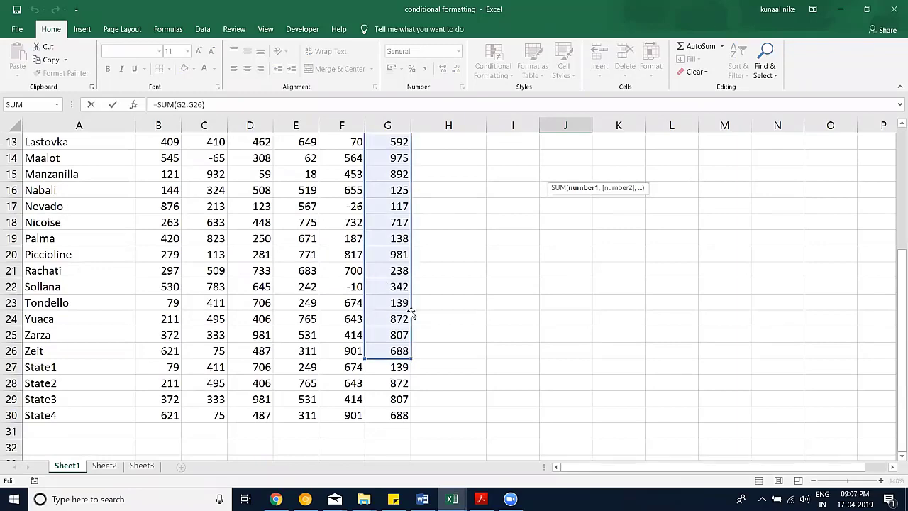
pyautogui.scroll(4, 383, 333)
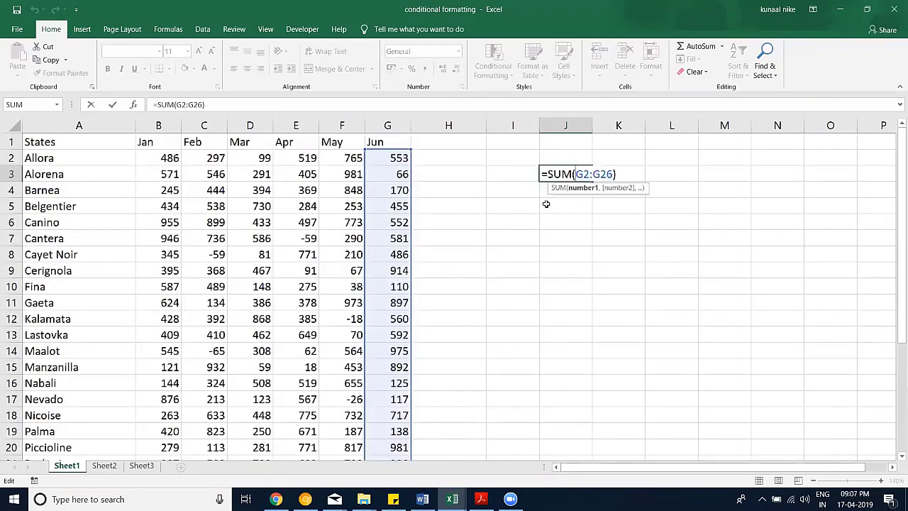
pyautogui.scroll(-3, 539, 206)
pyautogui.scroll(-2, 456, 294)
pyautogui.hotkey('ctrl', 'Return')
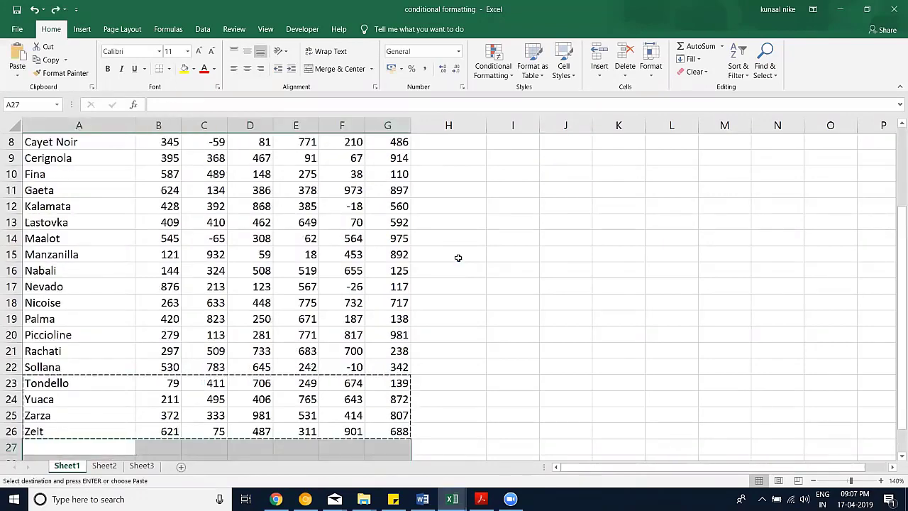
pyautogui.scroll(-6, 93, 251)
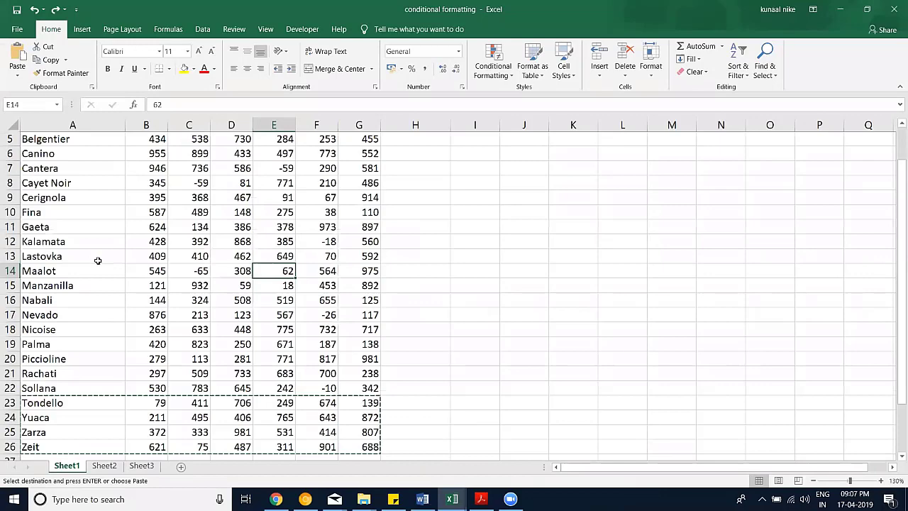
pyautogui.scroll(-2, 95, 260)
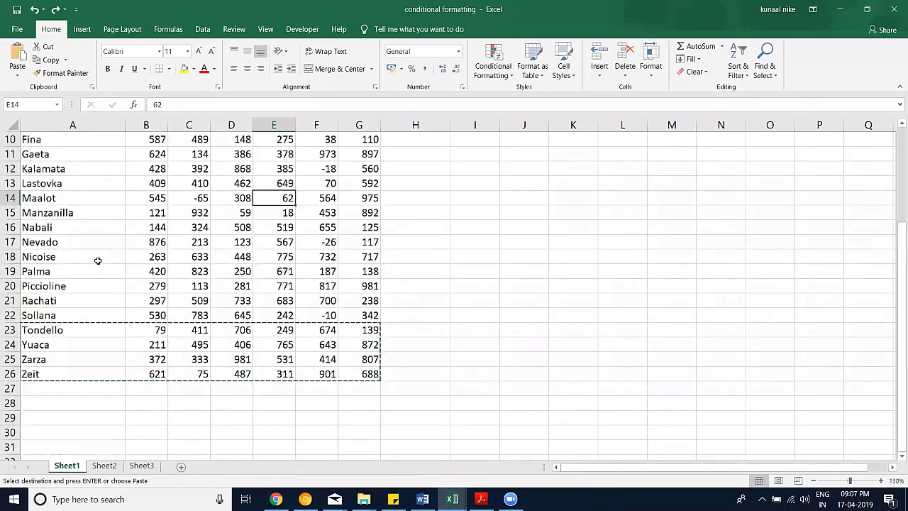
pyautogui.click(813, 481)
pyautogui.click(813, 481)
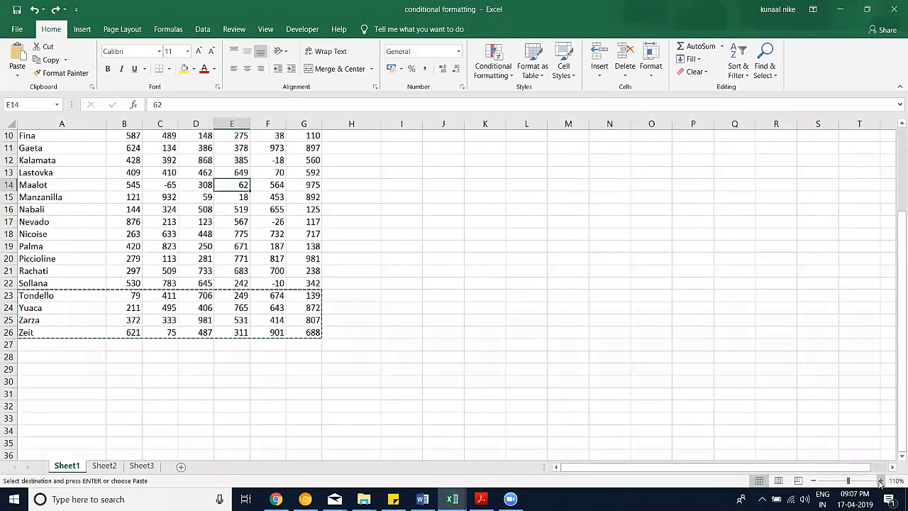
pyautogui.click(881, 481)
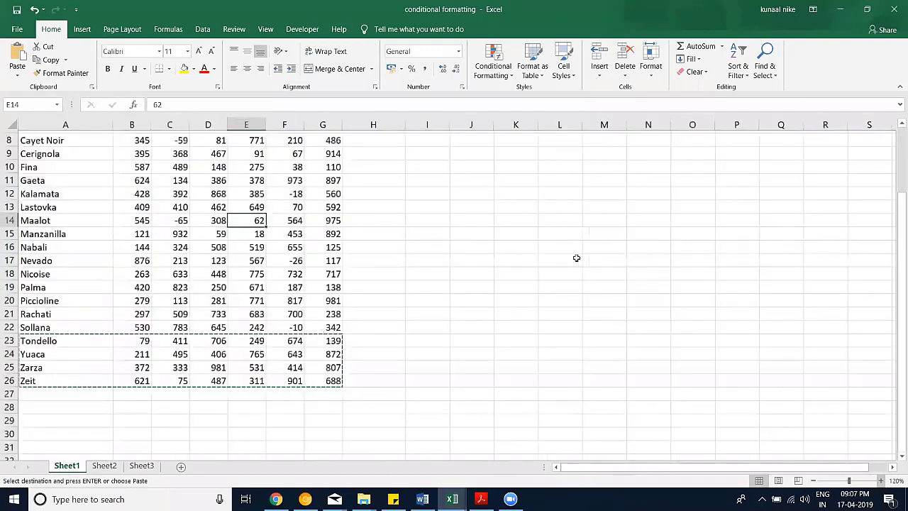
pyautogui.scroll(-1, 576, 257)
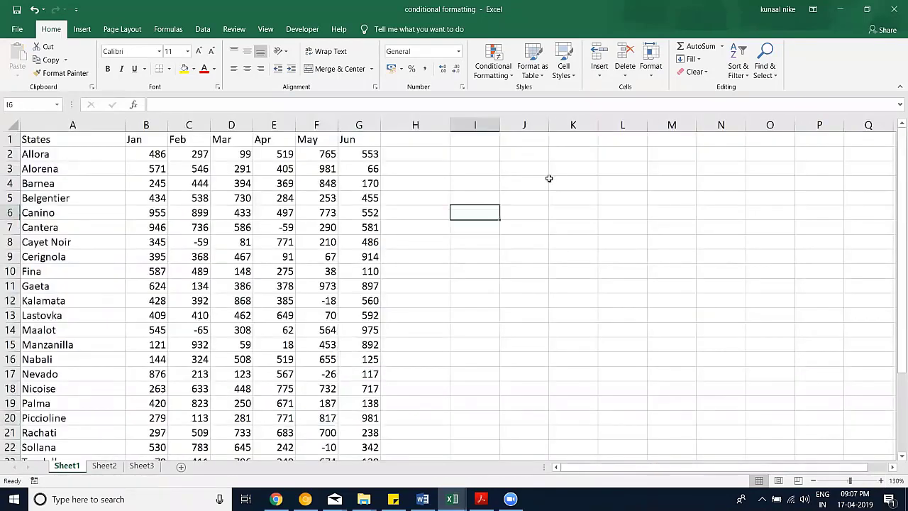
pyautogui.scroll(-1, 348, 259)
pyautogui.scroll(1, 298, 241)
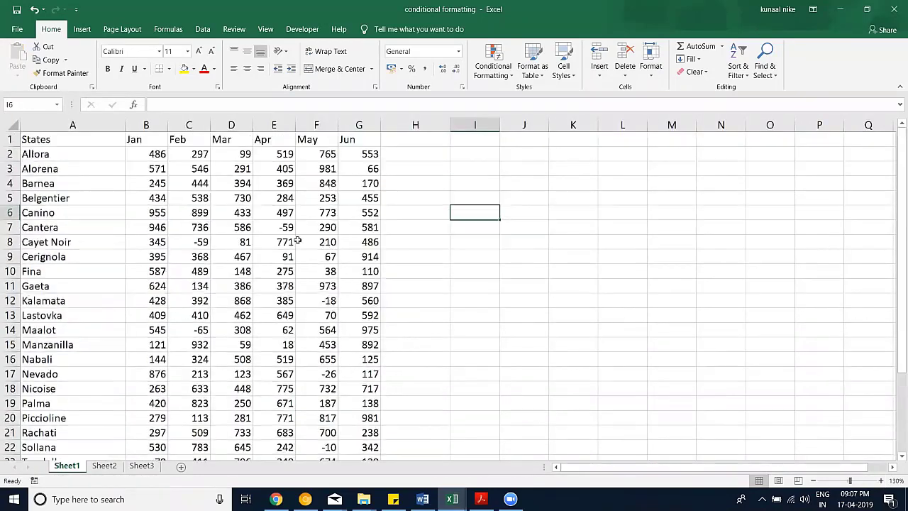
# - Format A1:G26 as a table with a chosen style and a header row
pyautogui.click(298, 242)
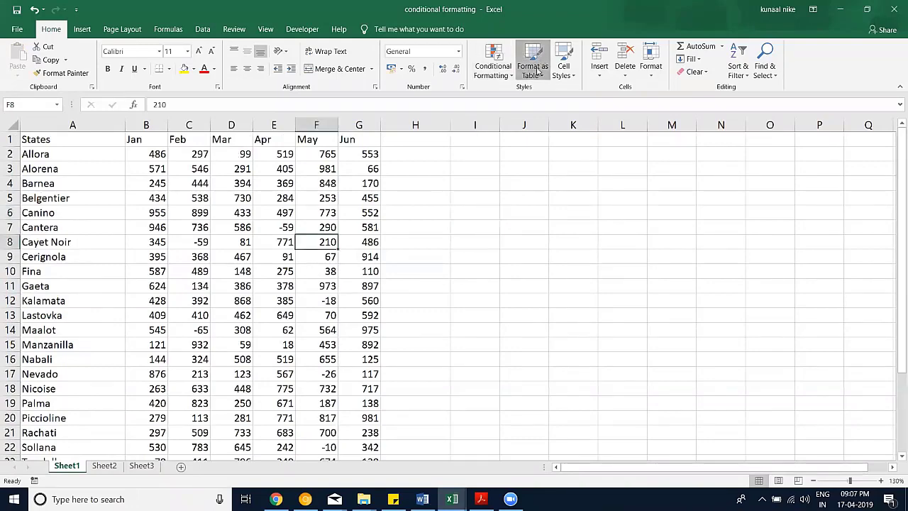
pyautogui.click(532, 69)
pyautogui.click(538, 146)
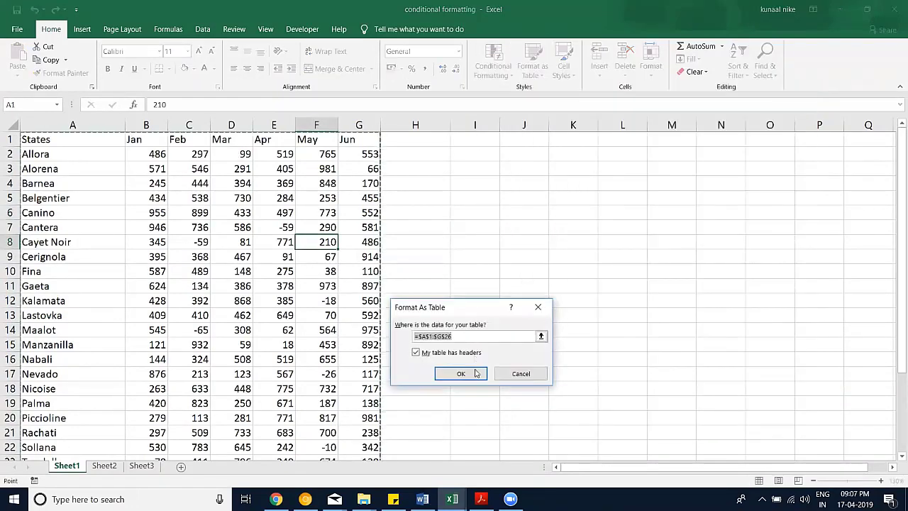
pyautogui.click(476, 374)
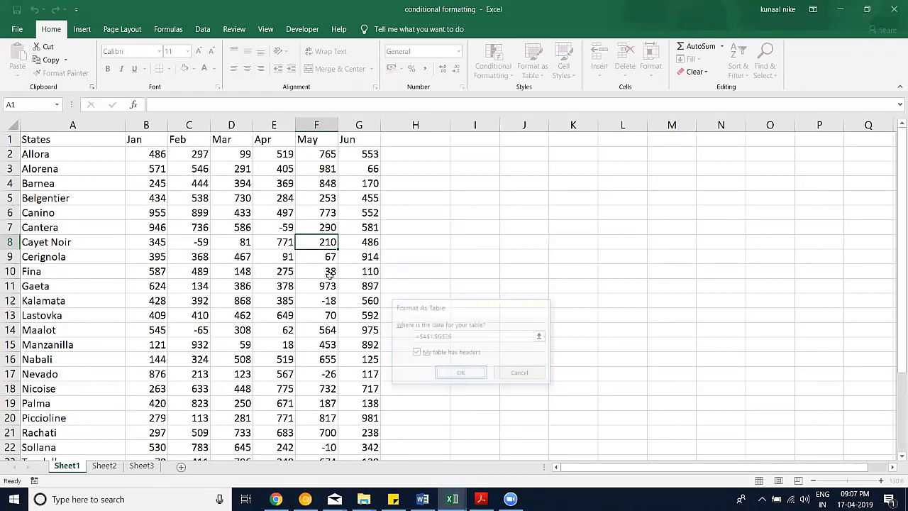
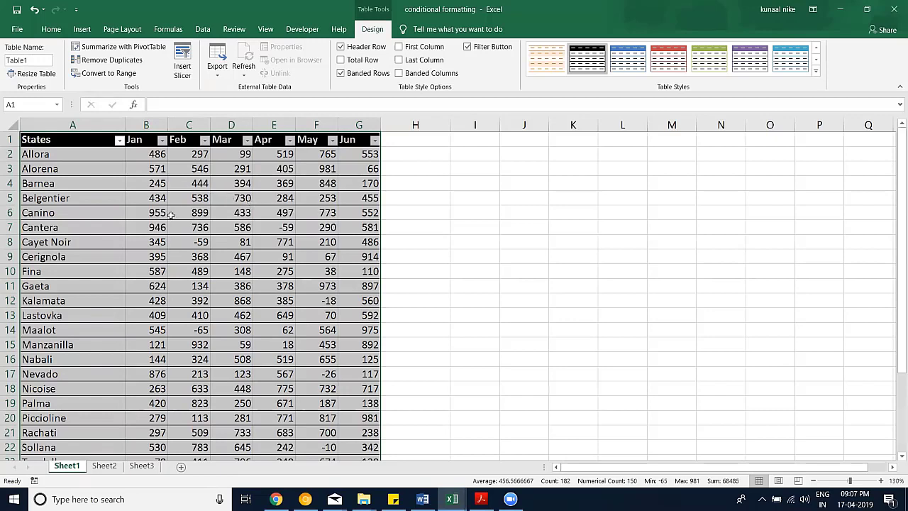
# - Rename the sales table from Table1 to SalesData in the Table Name box
pyautogui.click(251, 225)
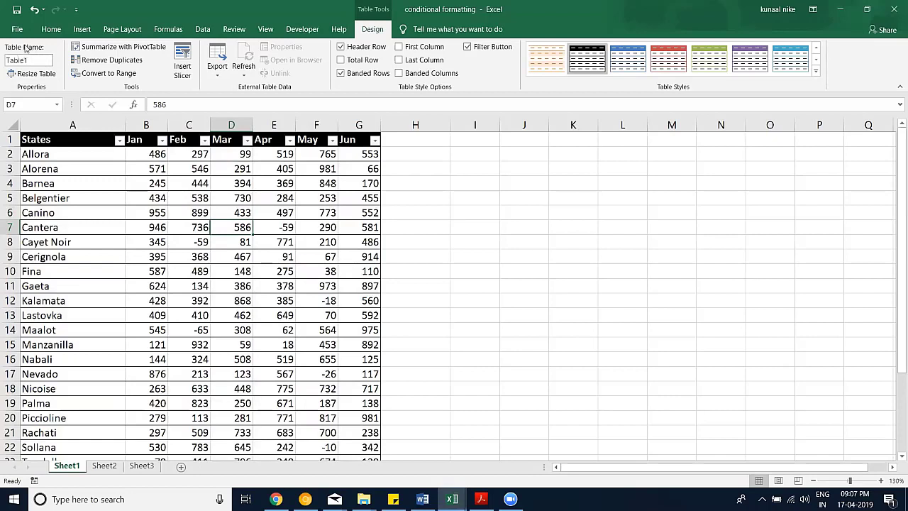
pyautogui.click(39, 62)
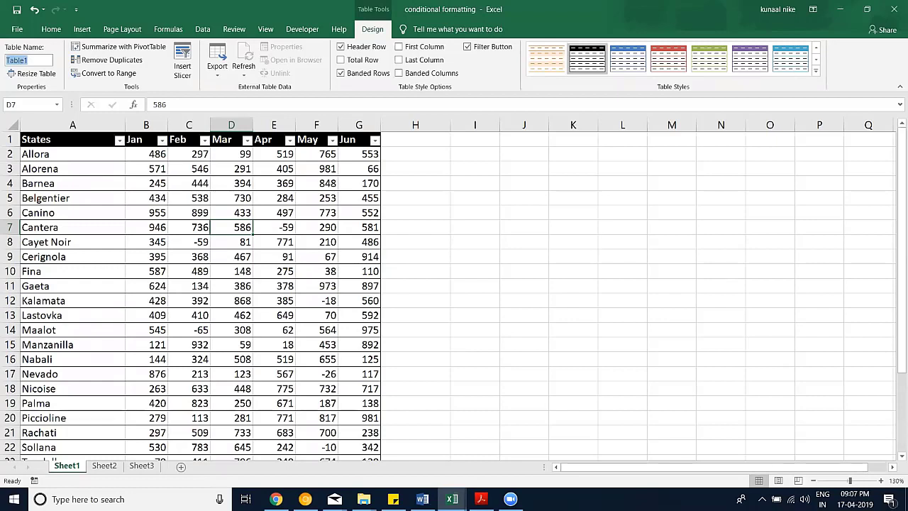
pyautogui.write('SalesData')
pyautogui.click(179, 200)
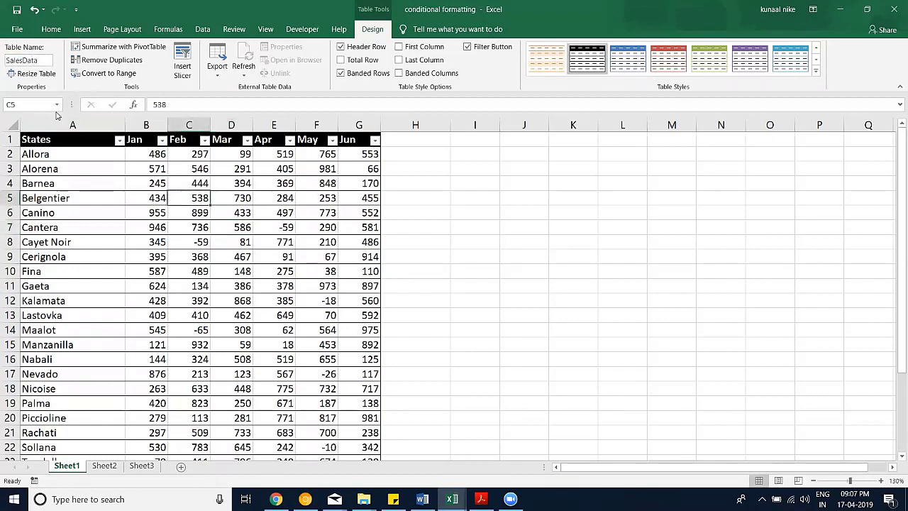
# - Select the whole SalesData table by picking it from the Name Box list
pyautogui.click(57, 104)
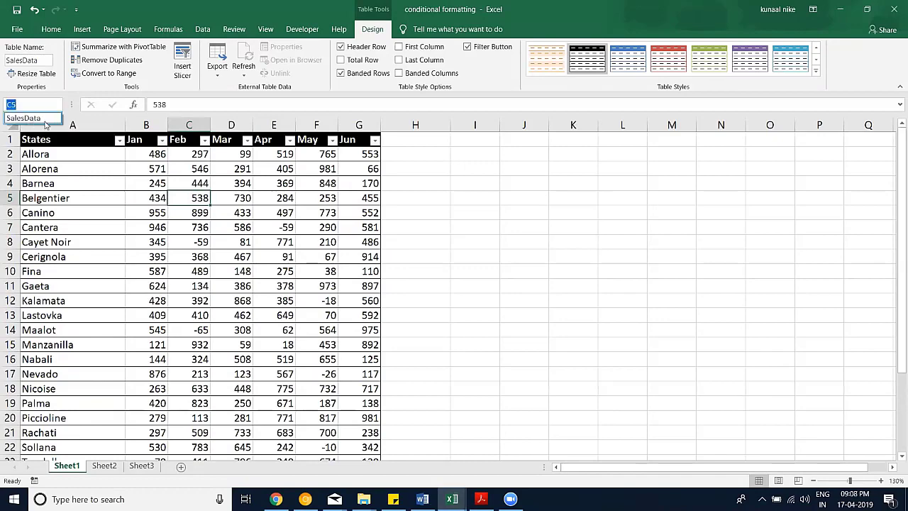
pyautogui.click(44, 119)
pyautogui.scroll(-1, 298, 261)
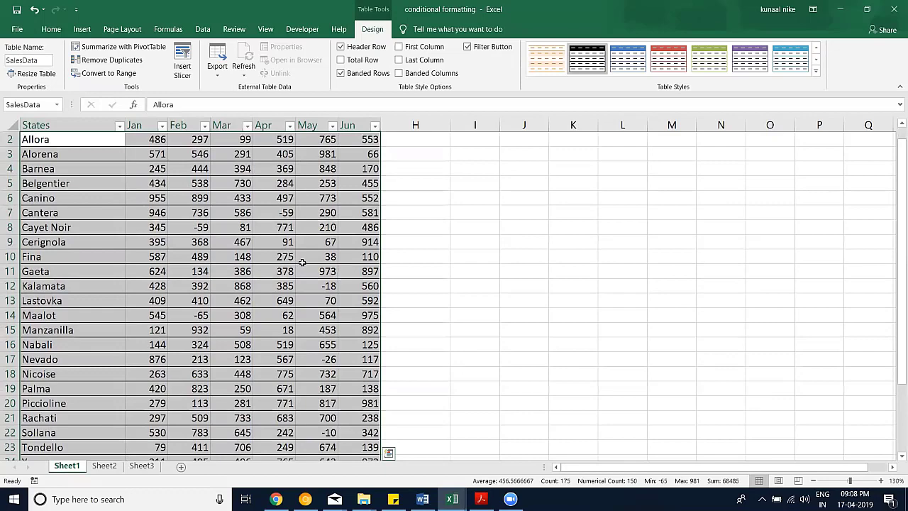
pyautogui.scroll(-3, 434, 255)
pyautogui.scroll(4, 433, 254)
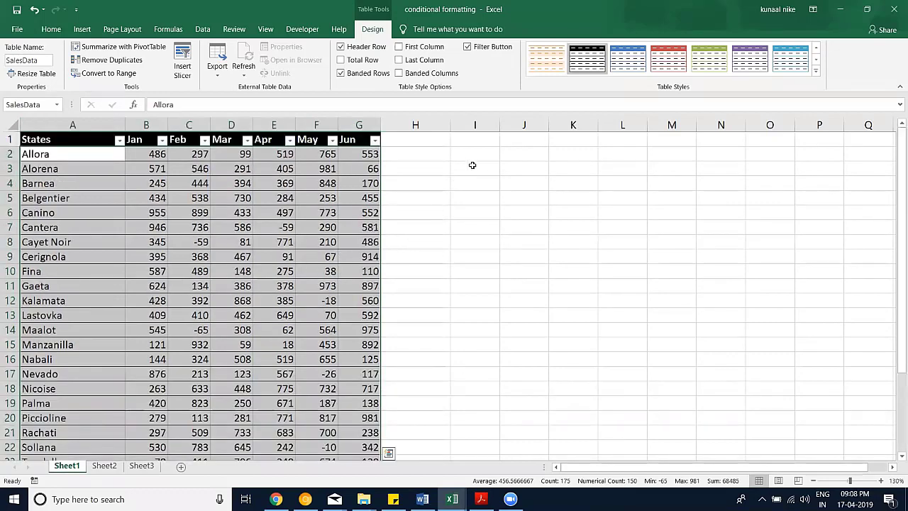
# - Enter a SUM formula in I3 totaling the SalesData Jun column
pyautogui.click(576, 267)
pyautogui.click(472, 165)
pyautogui.write('=s')
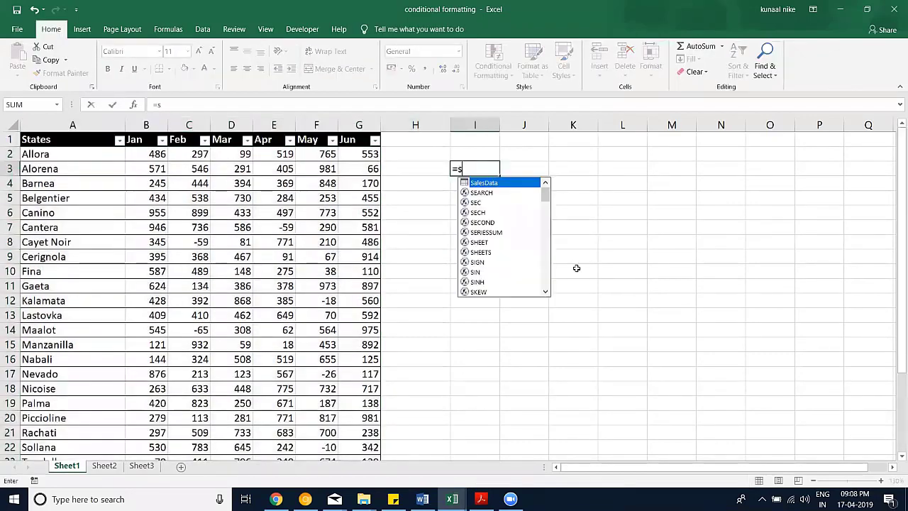
pyautogui.write('um')
pyautogui.press('Tab')
pyautogui.press('Up')
pyautogui.press('Left')
pyautogui.press('Left')
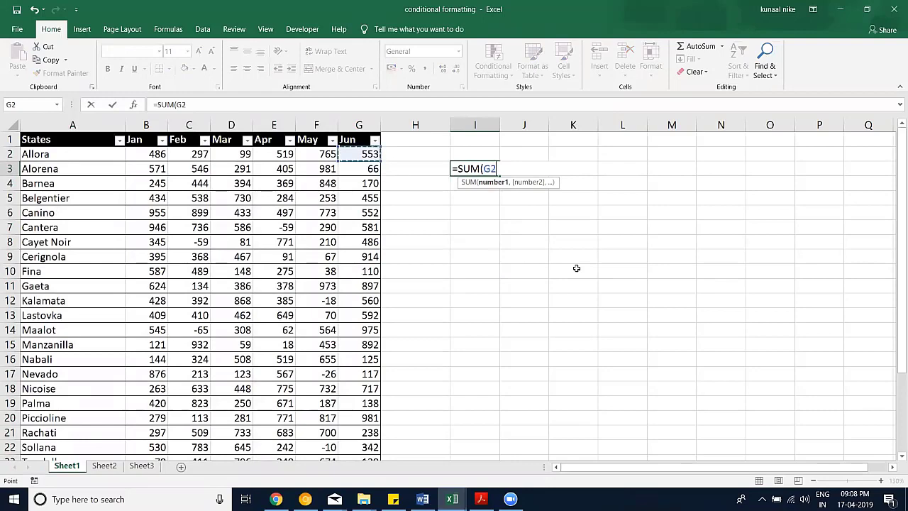
pyautogui.hotkey('ctrl', 'shift', 'Down')
pyautogui.scroll(-1, 577, 268)
pyautogui.write(')')
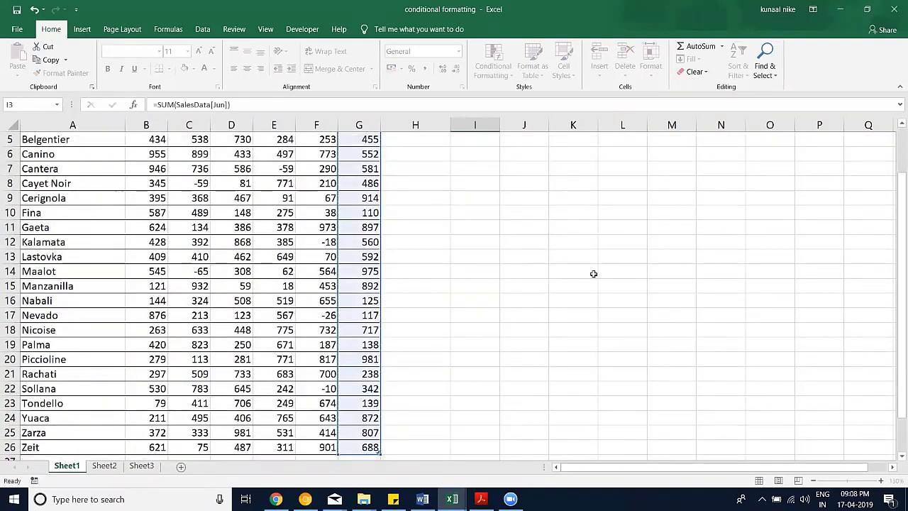
pyautogui.press('Return')
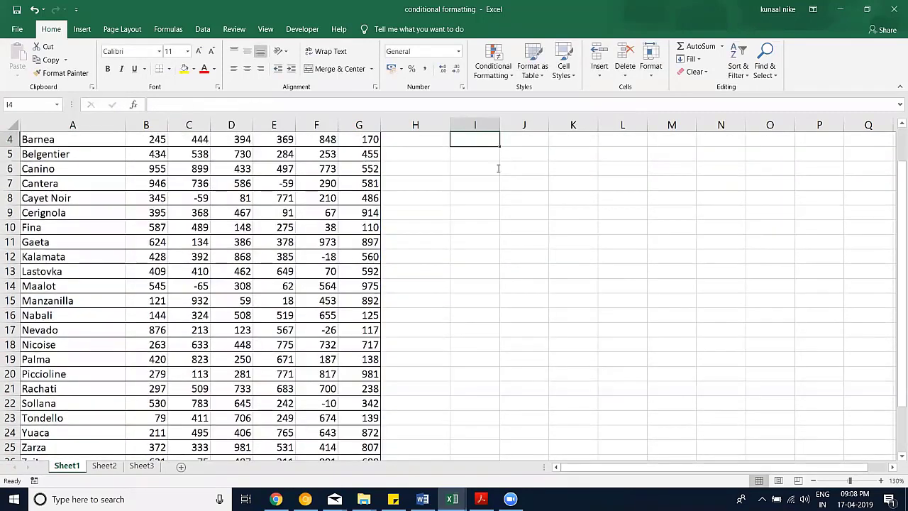
pyautogui.scroll(1, 523, 166)
# - Change the I3 formula to total the Feb column: =SUM(SalesData[Feb])
pyautogui.press('Up')
pyautogui.press('F2')
pyautogui.moveTo(529, 168); pyautogui.dragTo(484, 168)
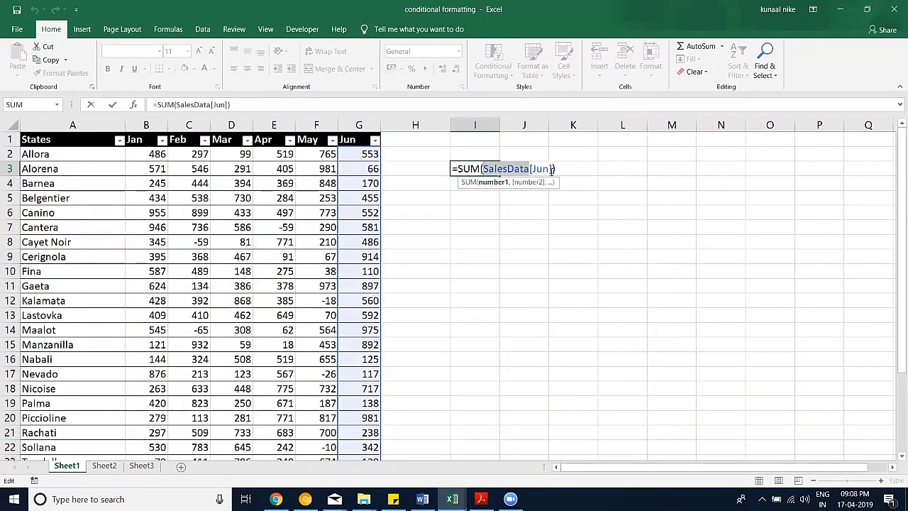
pyautogui.moveTo(552, 168); pyautogui.dragTo(533, 168)
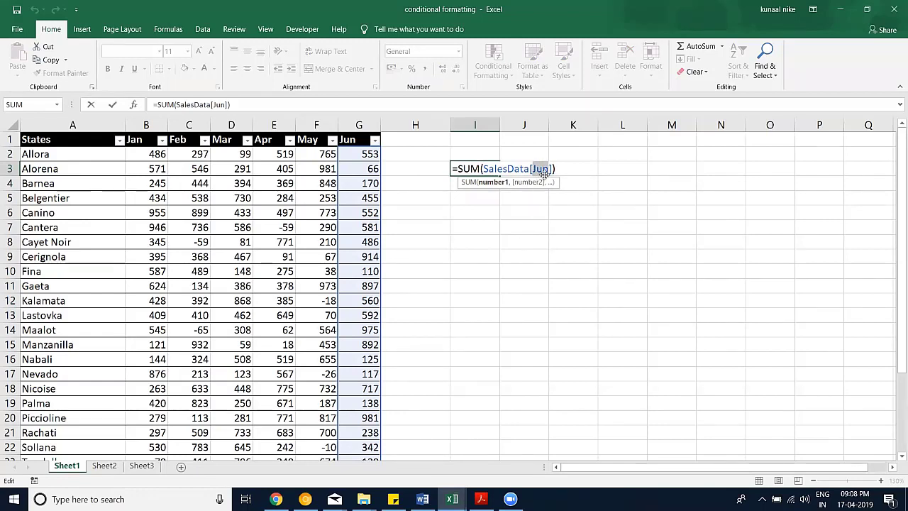
pyautogui.write('May')
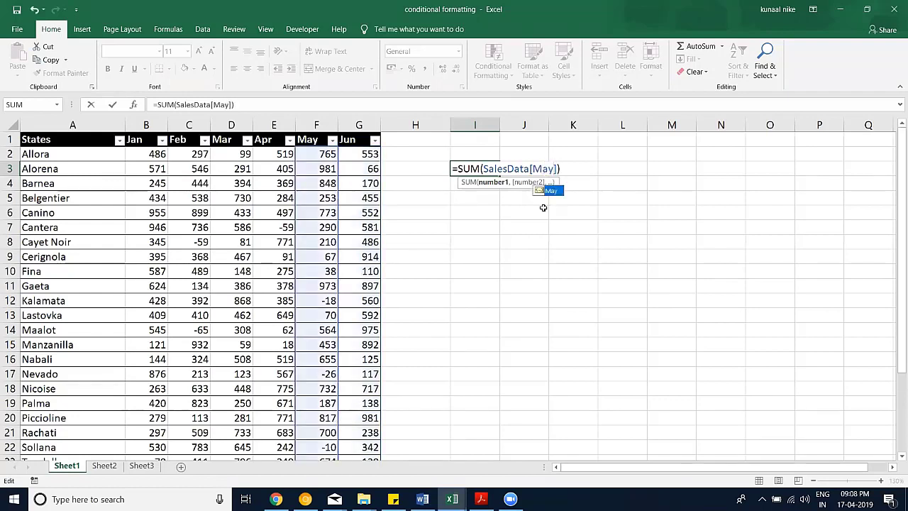
pyautogui.press('BackSpace')
pyautogui.press('BackSpace')
pyautogui.press('BackSpace')
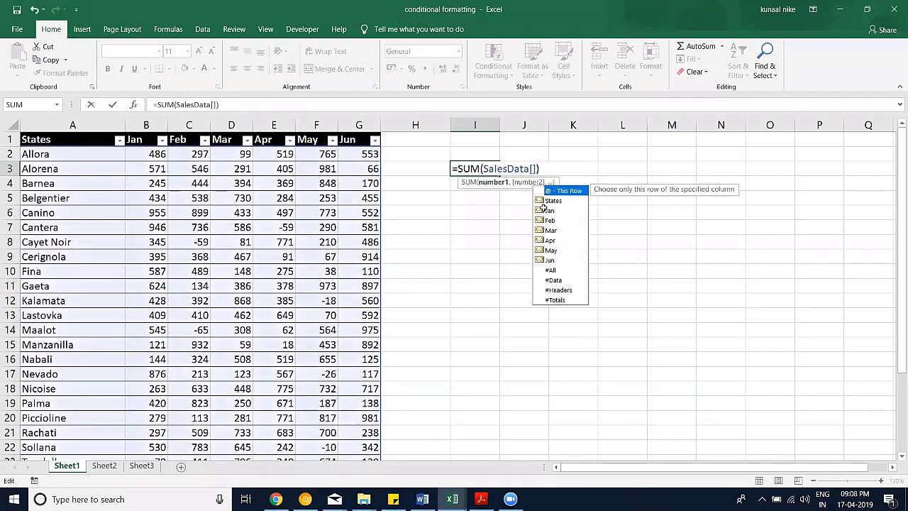
pyautogui.write('Feb')
pyautogui.press('Return')
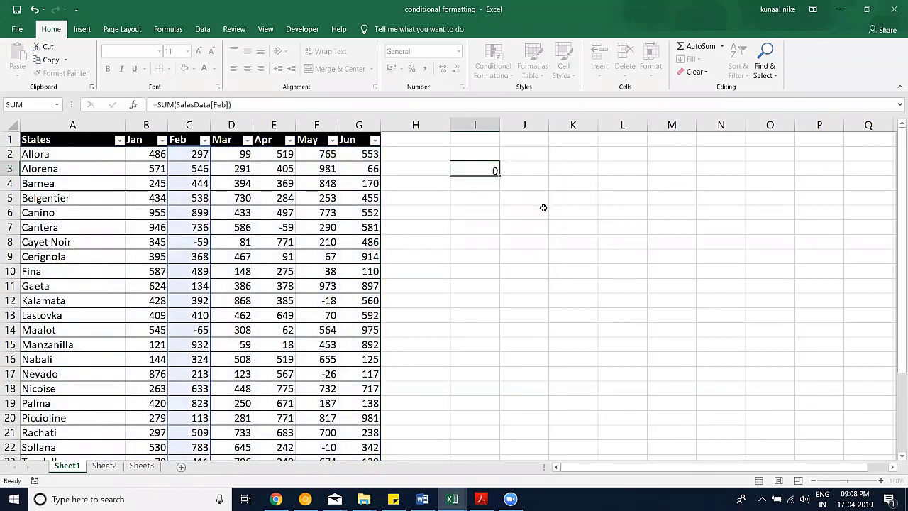
# - Inspect the I3 formula and leave it unchanged, still returning 10773
pyautogui.click(477, 167)
pyautogui.doubleClick(478, 167)
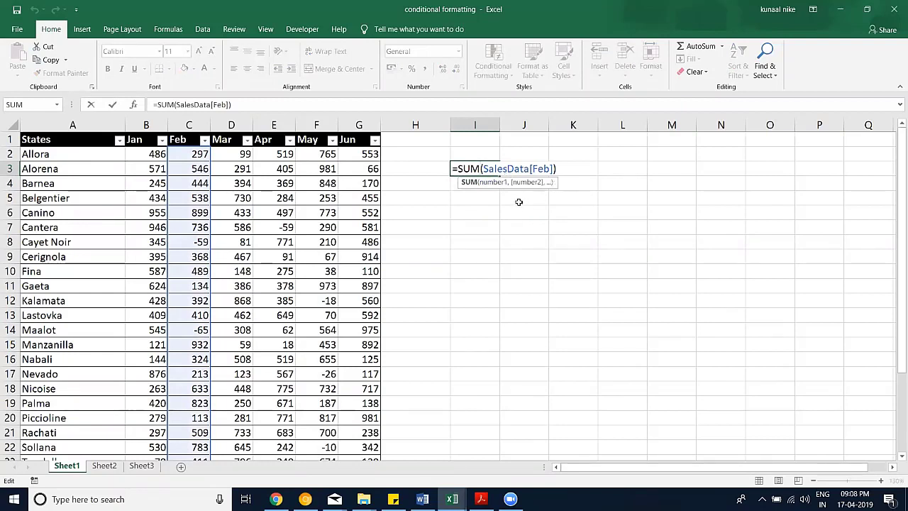
pyautogui.press('Escape')
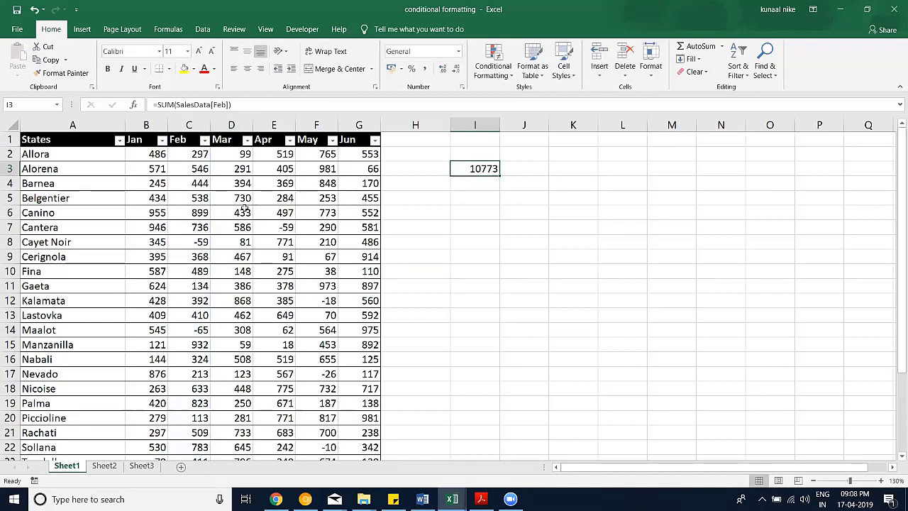
pyautogui.doubleClick(460, 168)
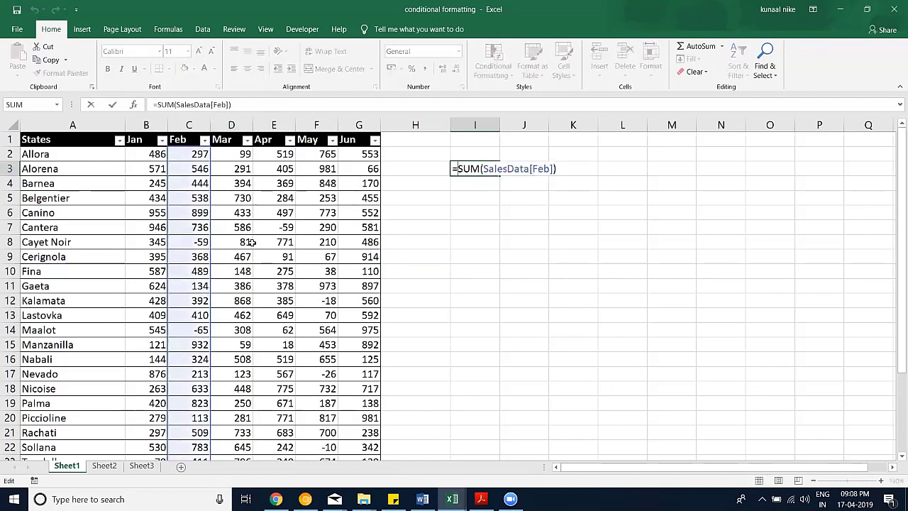
pyautogui.scroll(-1, 464, 186)
pyautogui.scroll(1, 464, 193)
pyautogui.hotkey('ctrl', 'Return')
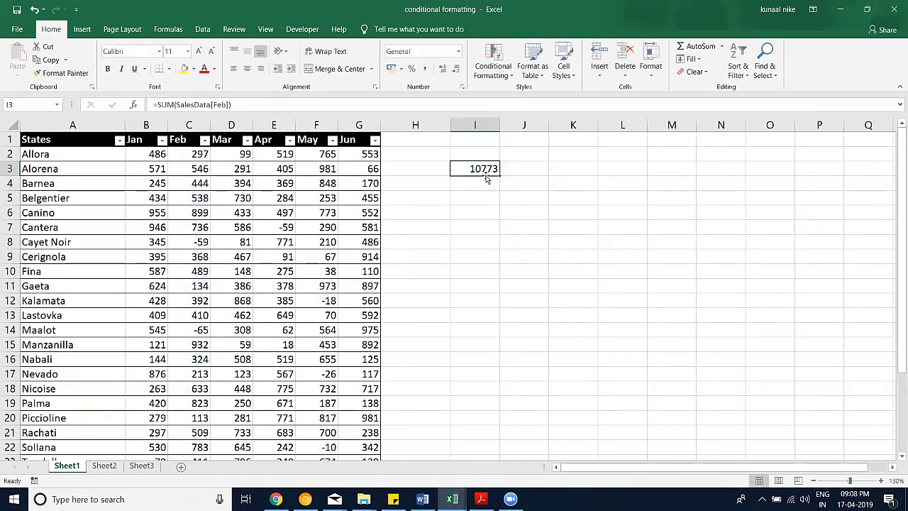
# - Move the Feb total from I3 down to I20
pyautogui.moveTo(488, 179); pyautogui.dragTo(488, 420)
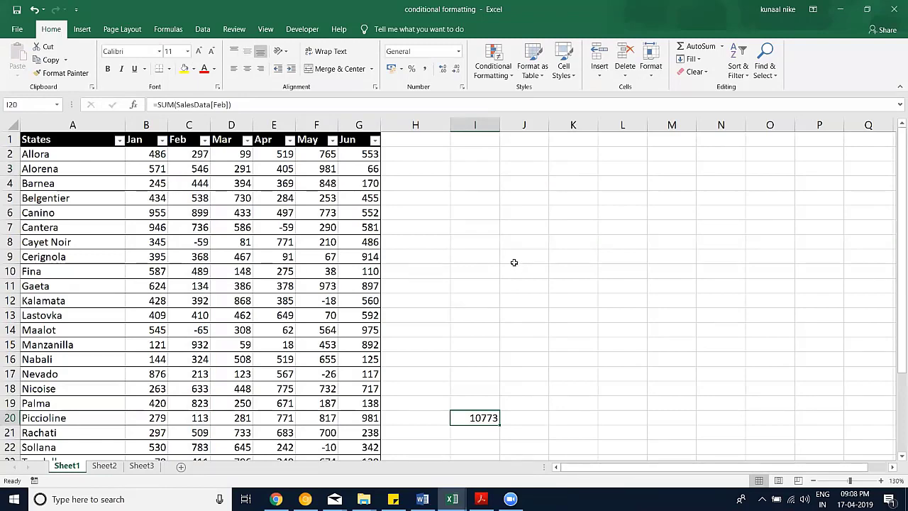
pyautogui.scroll(-1, 514, 262)
pyautogui.scroll(-4, 178, 377)
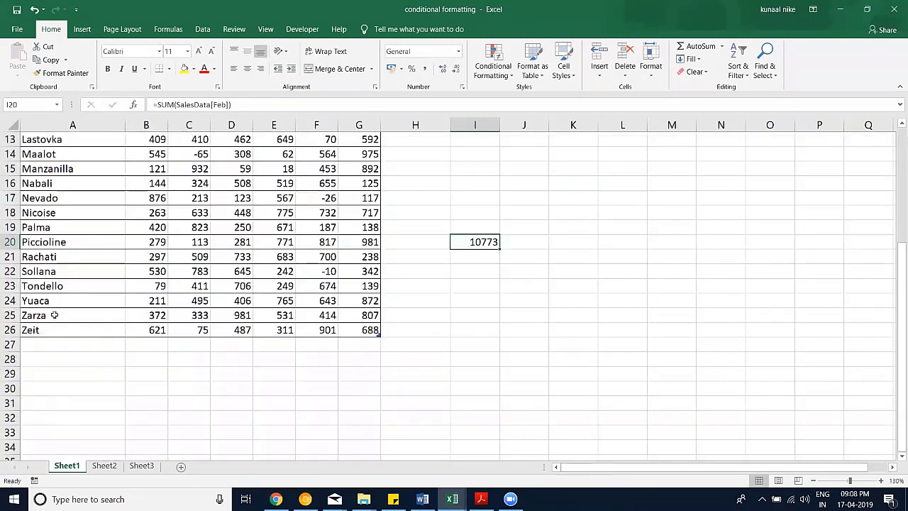
# - Copy the last four table rows (A23:G26) and paste them at A27
pyautogui.moveTo(60, 282); pyautogui.dragTo(245, 317)
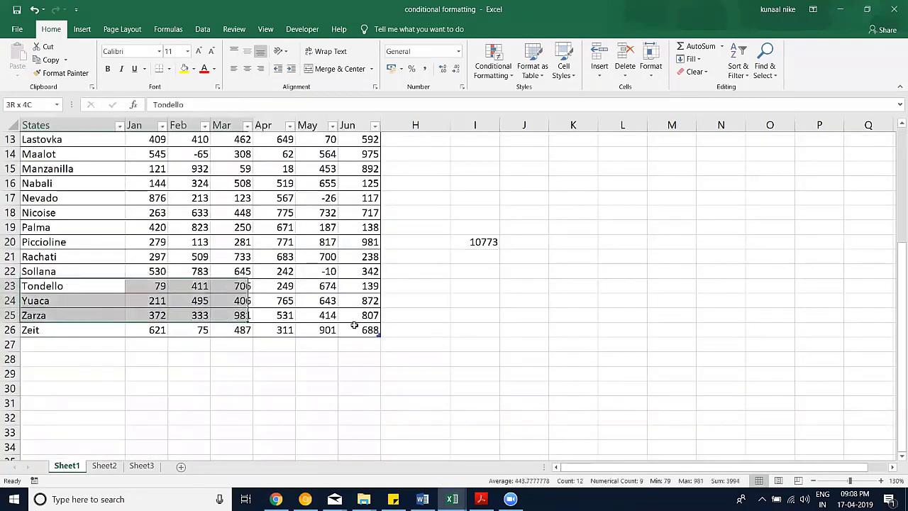
pyautogui.moveTo(351, 323); pyautogui.dragTo(359, 328)
pyautogui.hotkey('ctrl', 'c')
pyautogui.click(53, 345)
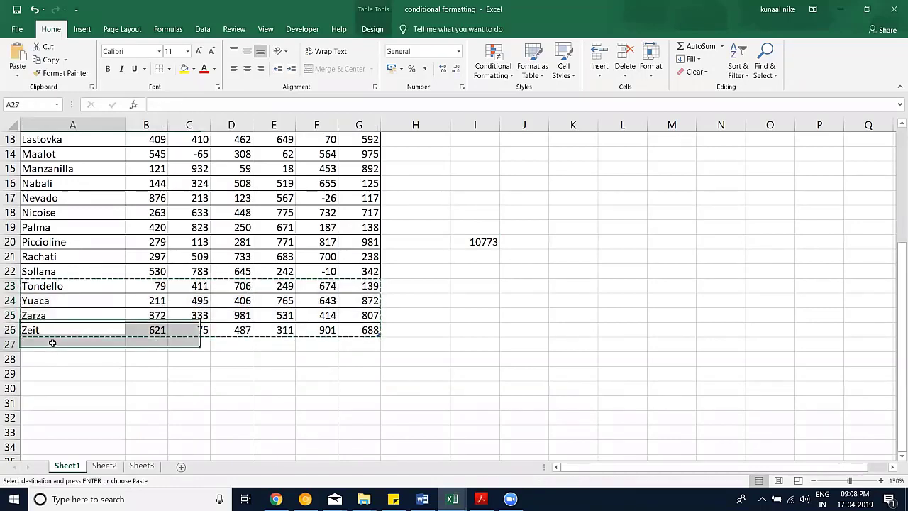
pyautogui.hotkey('ctrl', 'v')
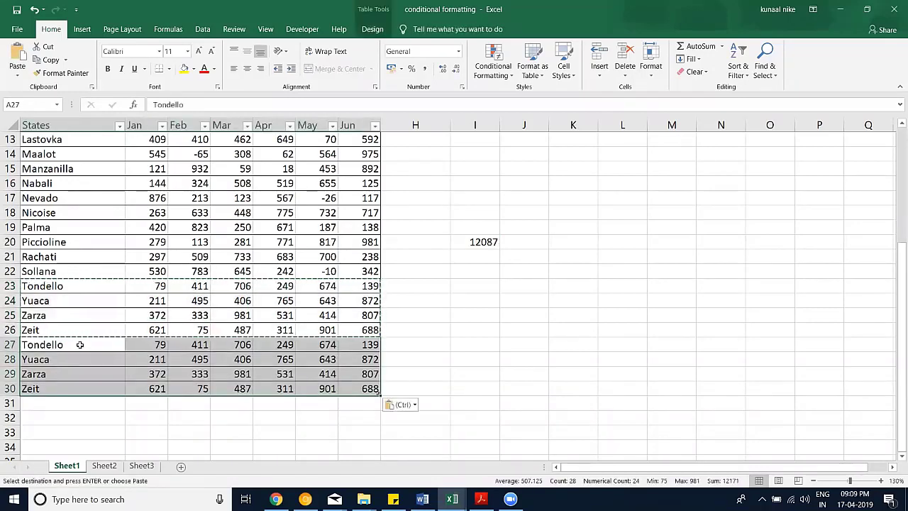
# - Name the pasted rows State1–State4 and check that the I20 total now includes them
pyautogui.click(76, 345)
pyautogui.press('Escape')
pyautogui.write('State1')
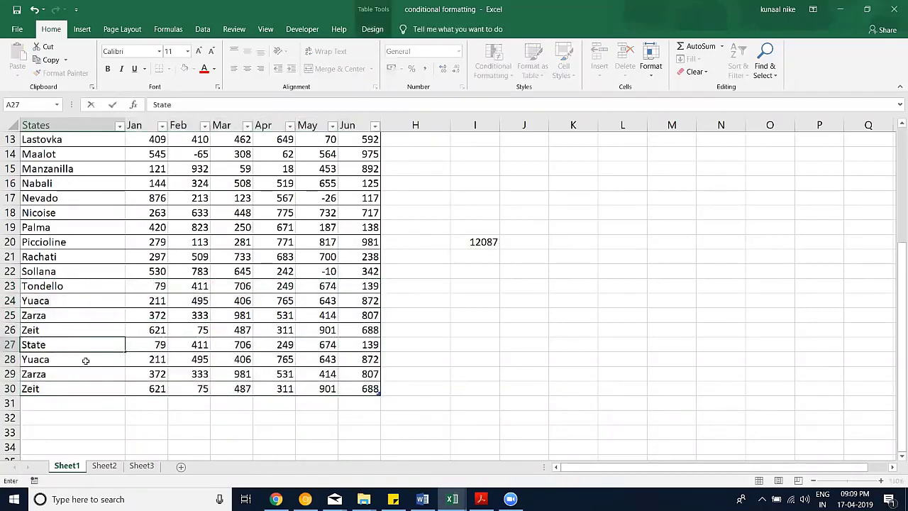
pyautogui.press('Return')
pyautogui.click(54, 343)
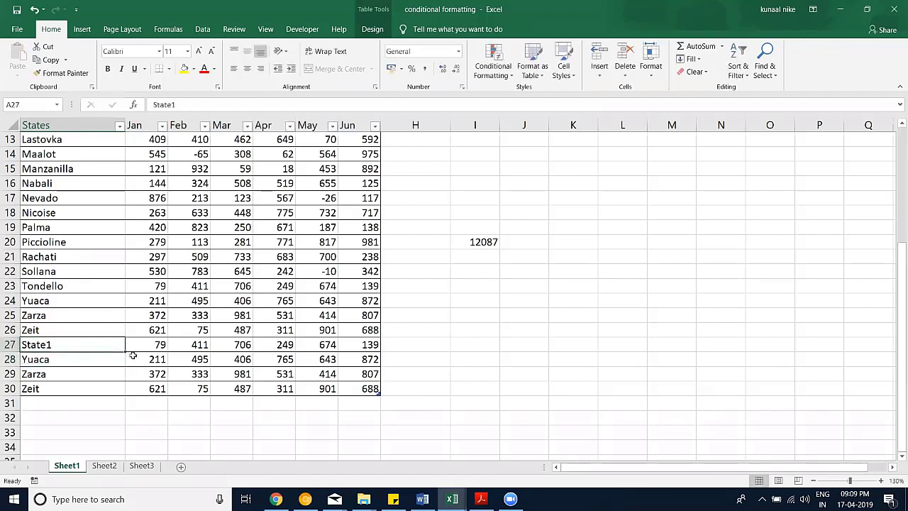
pyautogui.moveTo(125, 352); pyautogui.dragTo(125, 392)
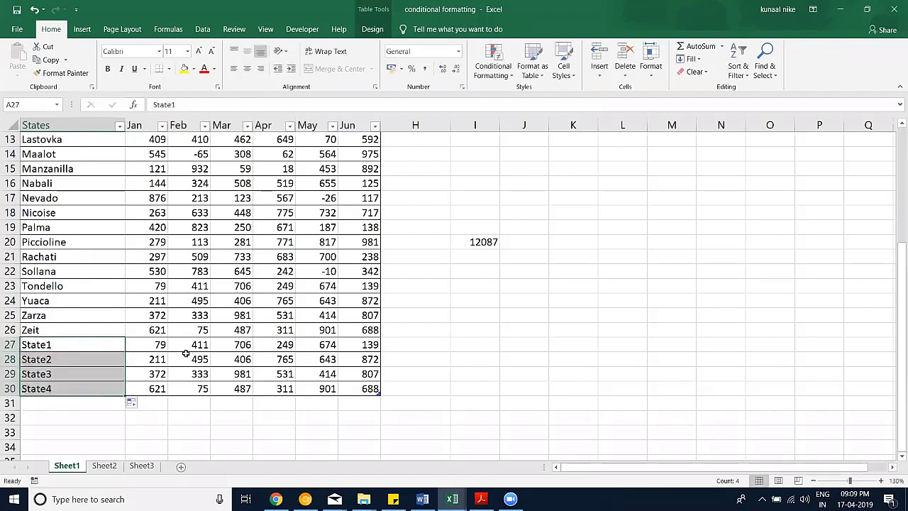
pyautogui.click(487, 242)
pyautogui.press('F2')
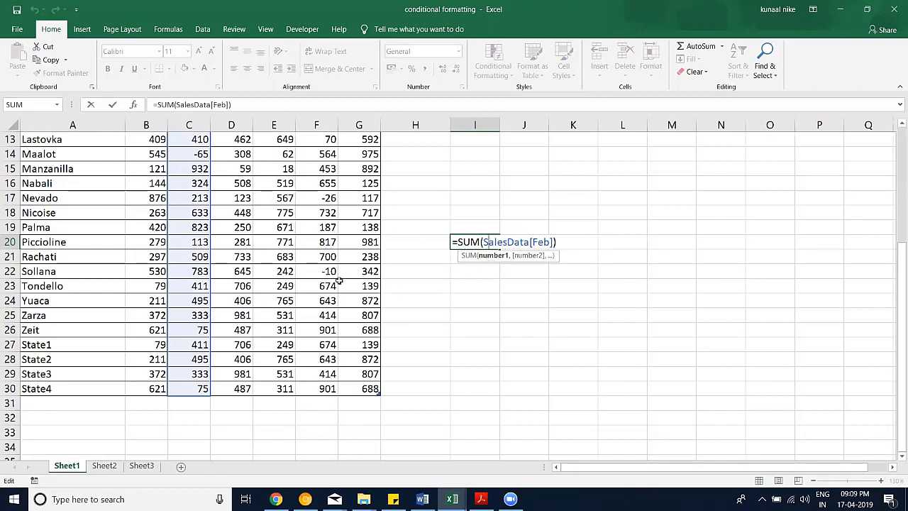
# - Move the 12087 Feb total from I20 up to I7 beside the SalesData table
pyautogui.hotkey('ctrl', 'Return')
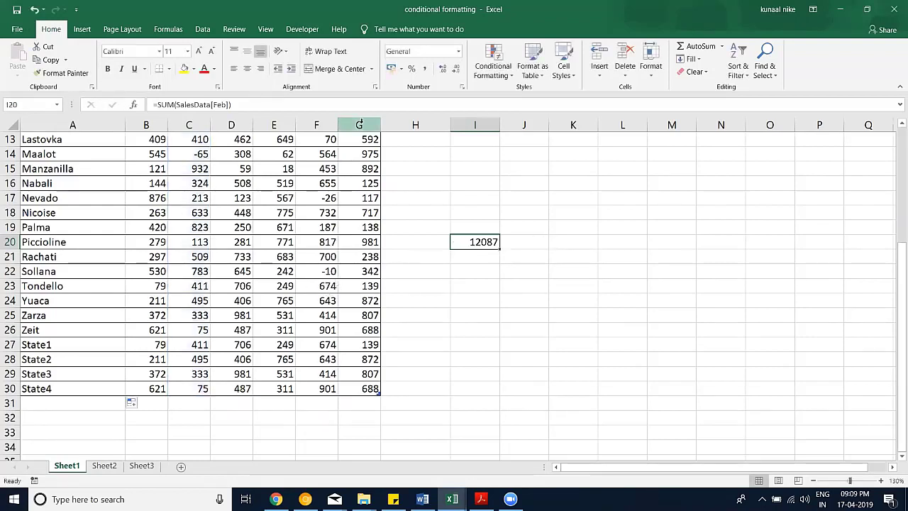
pyautogui.scroll(4, 346, 256)
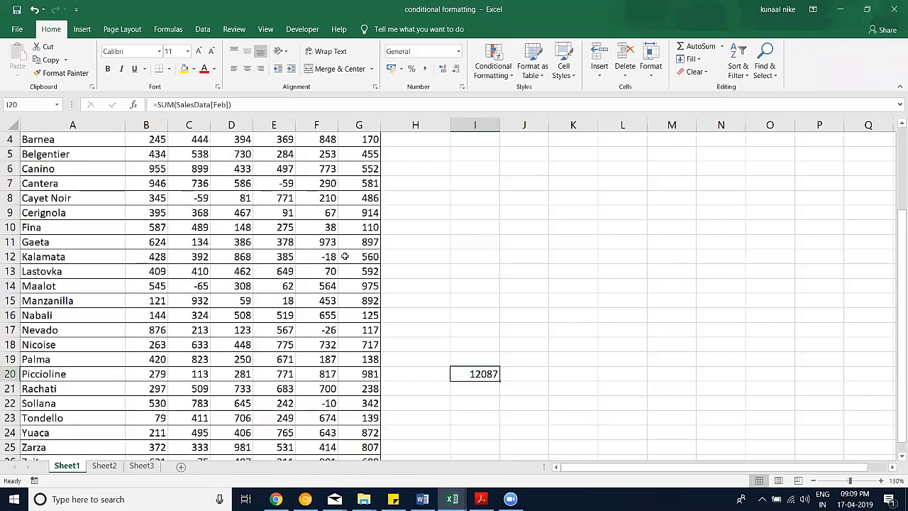
pyautogui.moveTo(473, 239)
pyautogui.mouseDown()
pyautogui.moveTo(471, 227)
pyautogui.moveTo(470, 286)
pyautogui.moveTo(471, 227)
pyautogui.mouseUp()
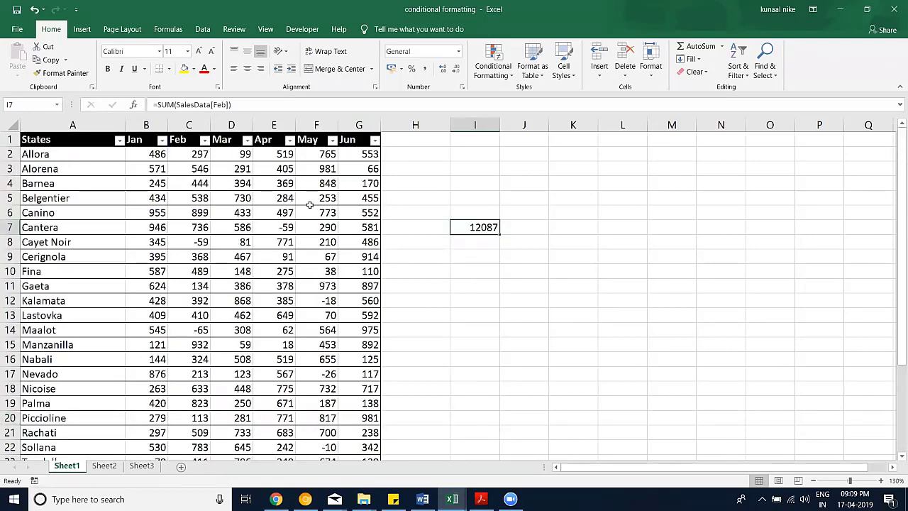
pyautogui.click(271, 212)
pyautogui.click(372, 29)
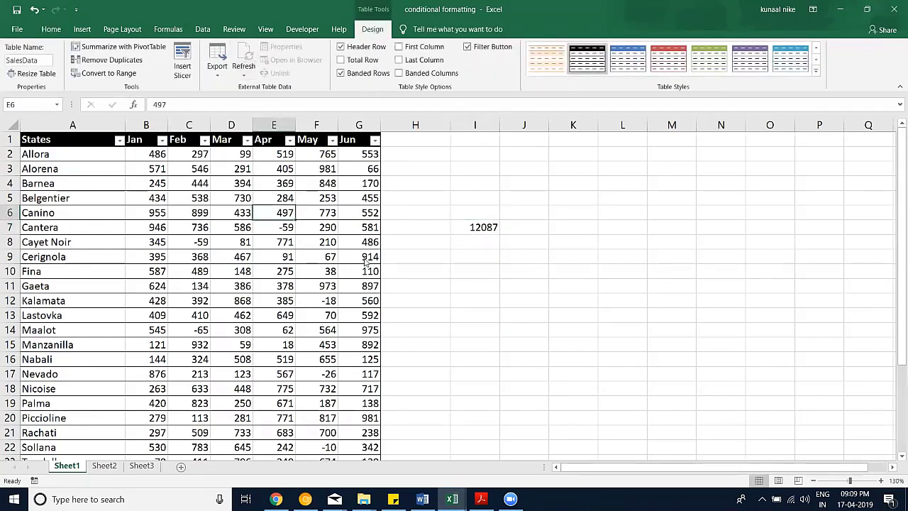
# - Convert SalesData to a normal range, leaving I7 as =SUM(Sheet1!$C$2:$C$30)
pyautogui.click(109, 73)
pyautogui.click(377, 279)
pyautogui.click(468, 228)
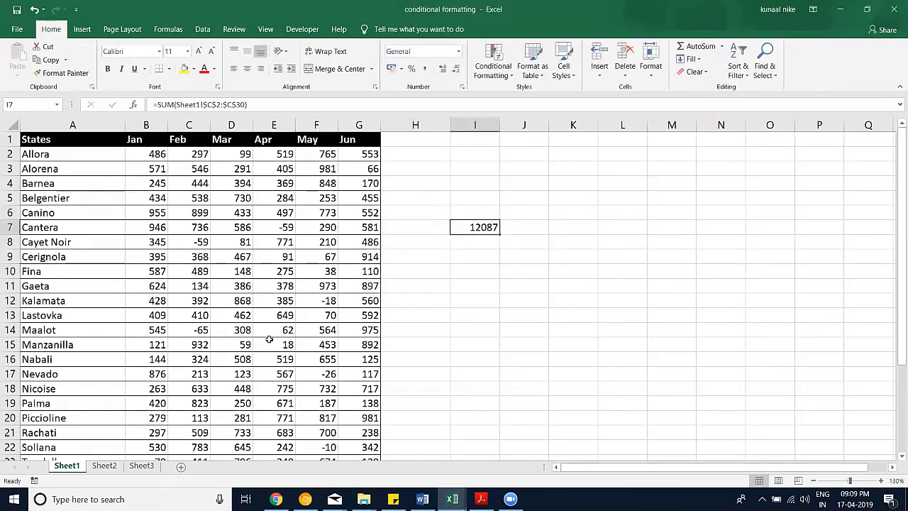
pyautogui.doubleClick(487, 225)
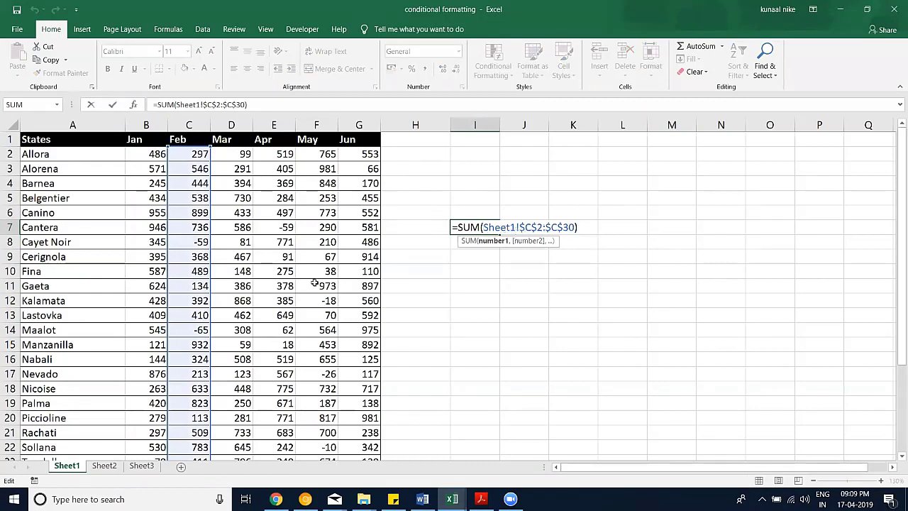
pyautogui.press('Escape')
pyautogui.scroll(-5, 287, 286)
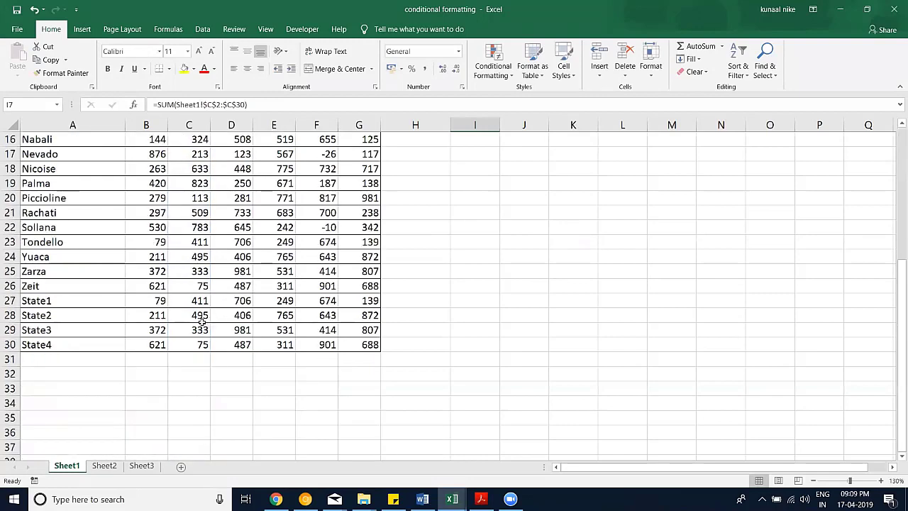
pyautogui.scroll(5, 484, 227)
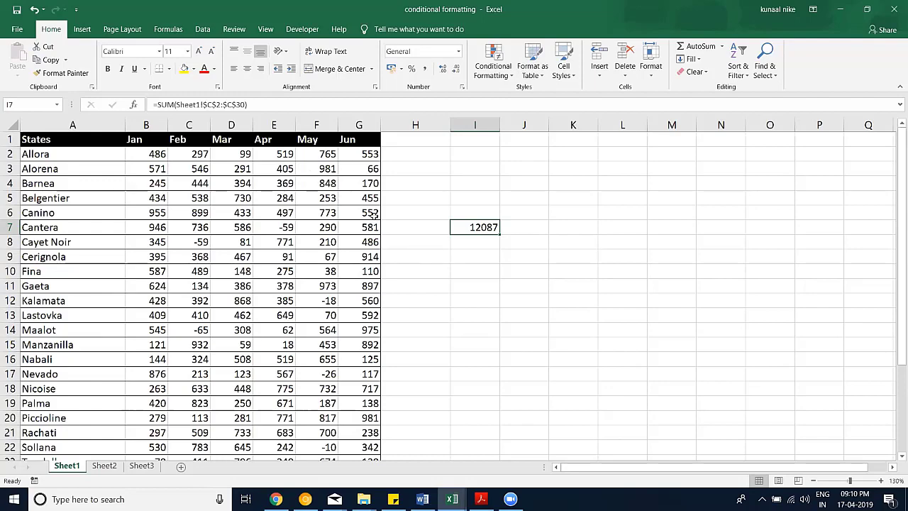
# - Format the sales data A1:G30 as a table with a dark-header style
pyautogui.click(281, 194)
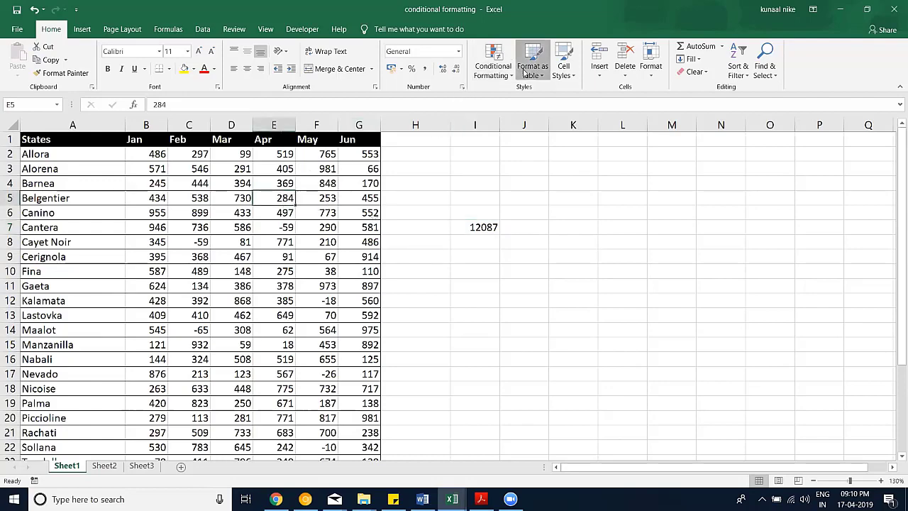
pyautogui.click(531, 69)
pyautogui.click(543, 146)
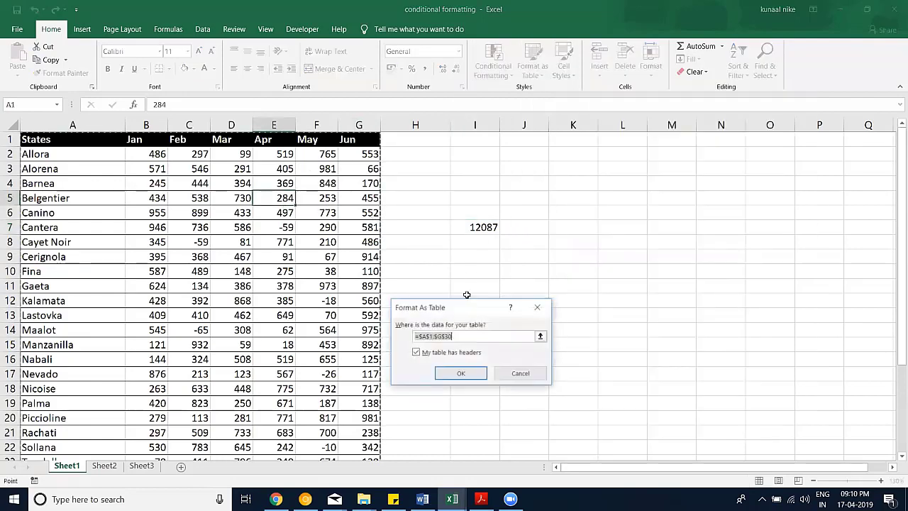
pyautogui.click(462, 373)
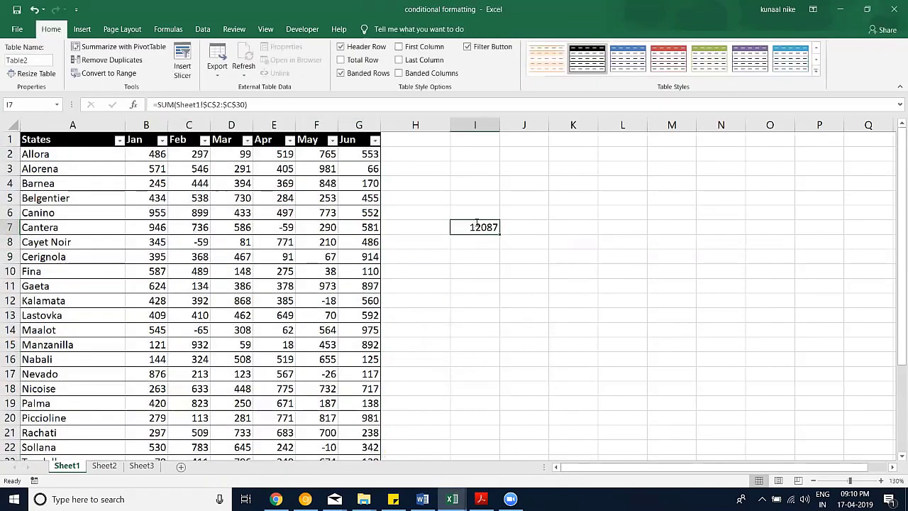
# - Replace I7's range with the Feb column so it reads =SUM(Table2[Feb])
pyautogui.doubleClick(497, 220)
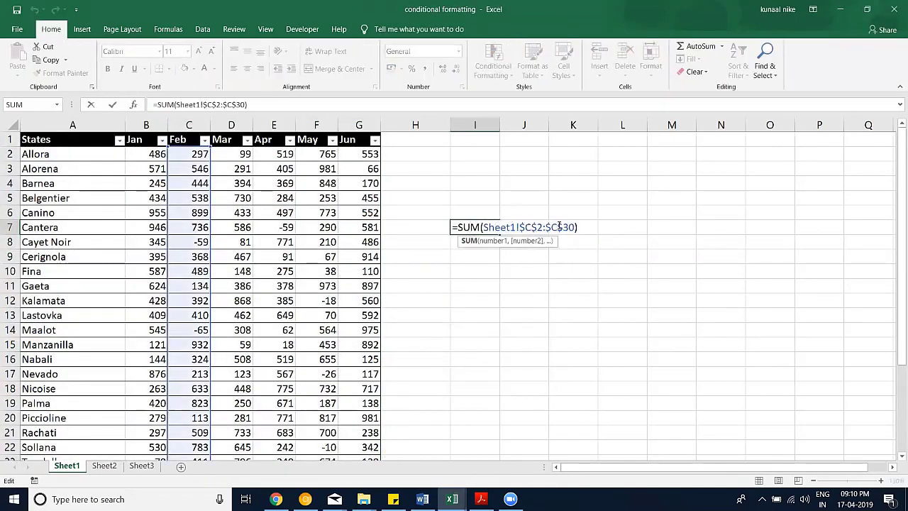
pyautogui.moveTo(577, 227); pyautogui.dragTo(481, 233)
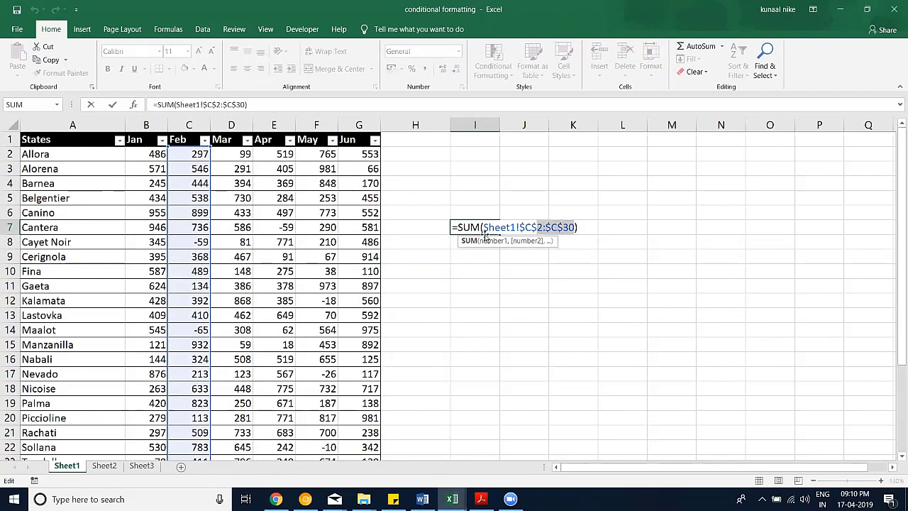
pyautogui.press('BackSpace')
pyautogui.click(189, 154)
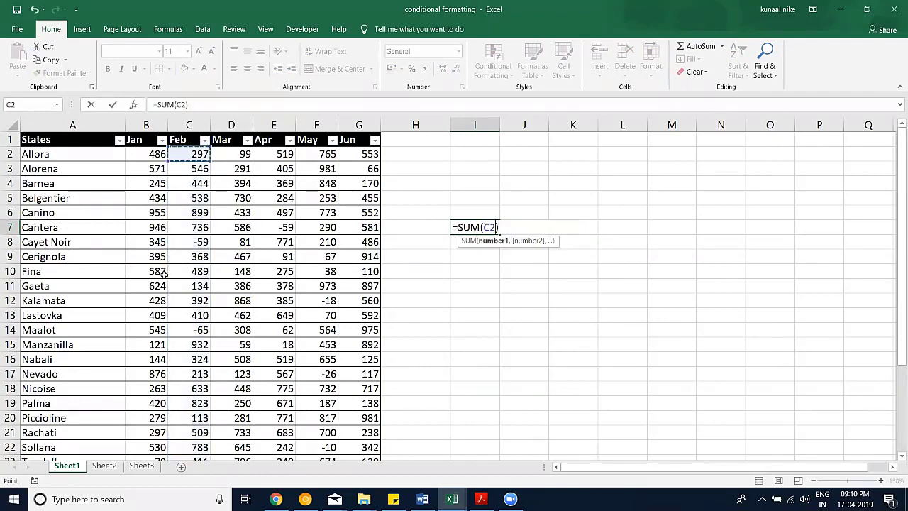
pyautogui.moveTo(189, 154); pyautogui.dragTo(180, 284)
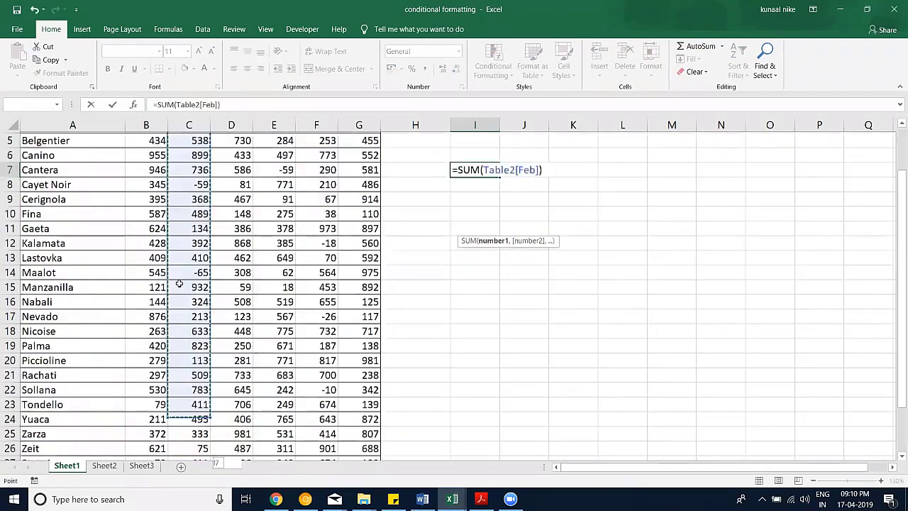
pyautogui.scroll(-1, 502, 225)
pyautogui.scroll(3, 492, 225)
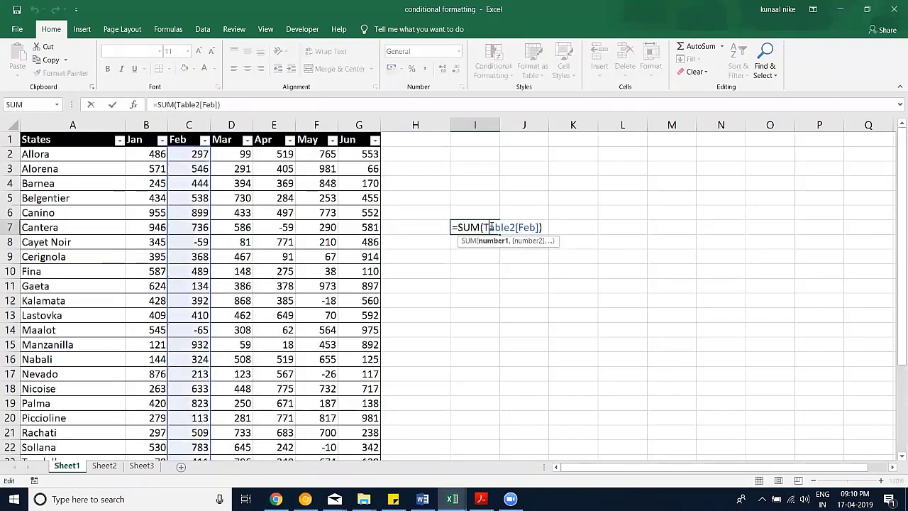
pyautogui.hotkey('ctrl', 'Return')
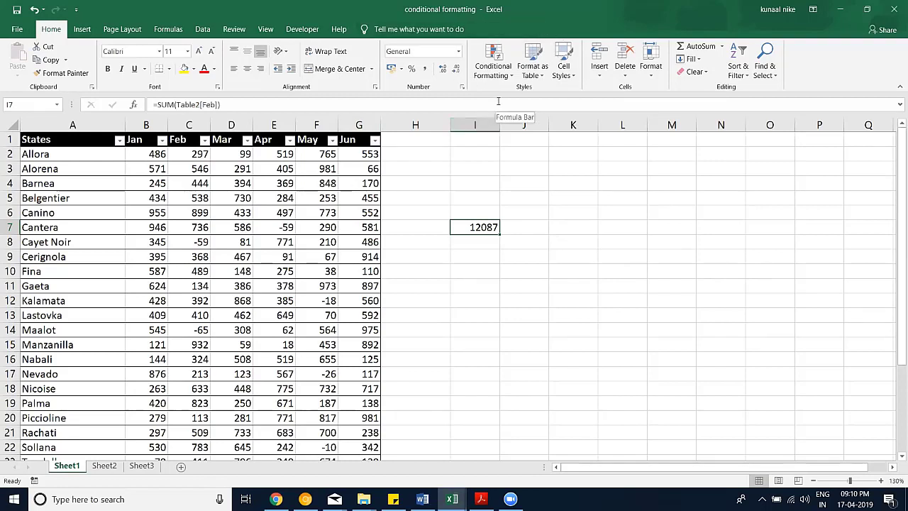
# - Turn on Total Row, First Column and Last Column for Table2, showing 15473 under Jun
pyautogui.click(291, 199)
pyautogui.click(372, 33)
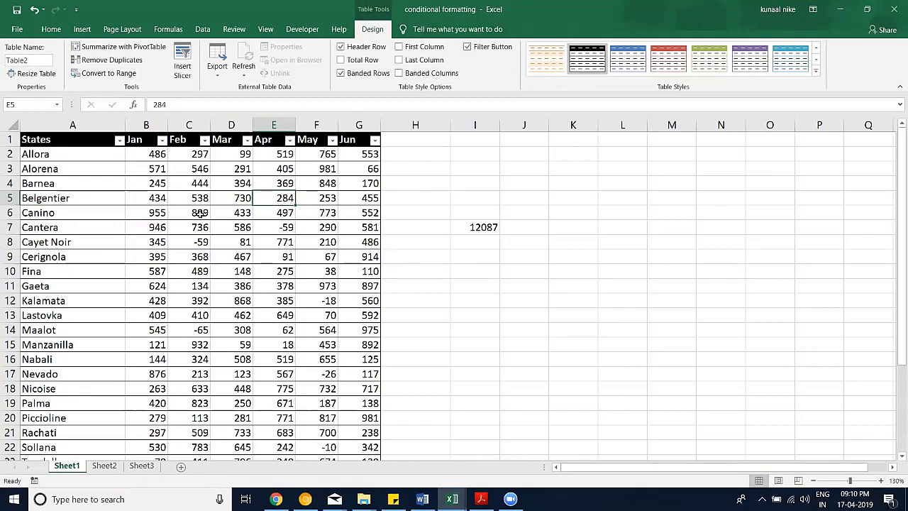
pyautogui.scroll(-5, 330, 170)
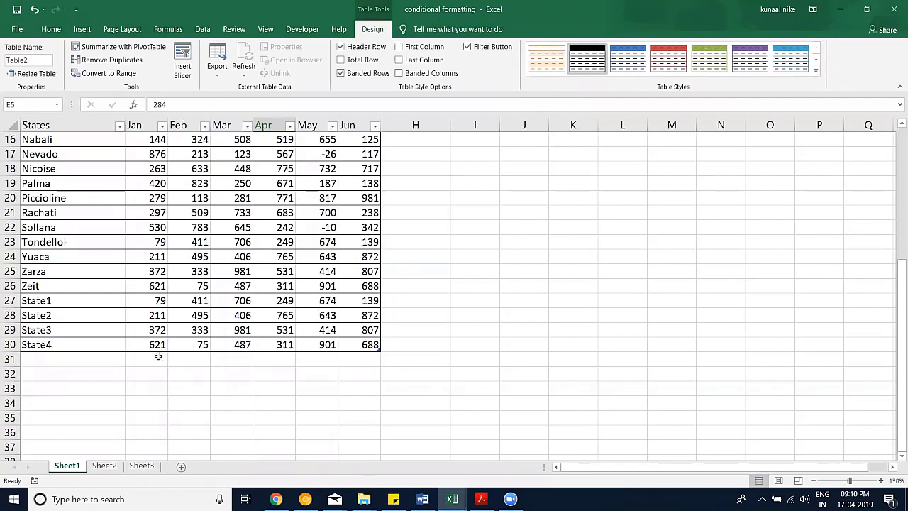
pyautogui.click(376, 63)
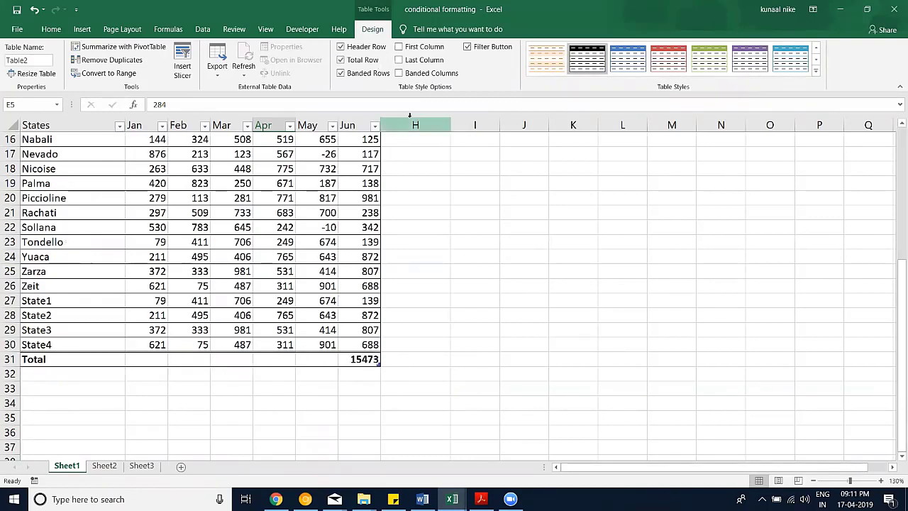
pyautogui.click(424, 54)
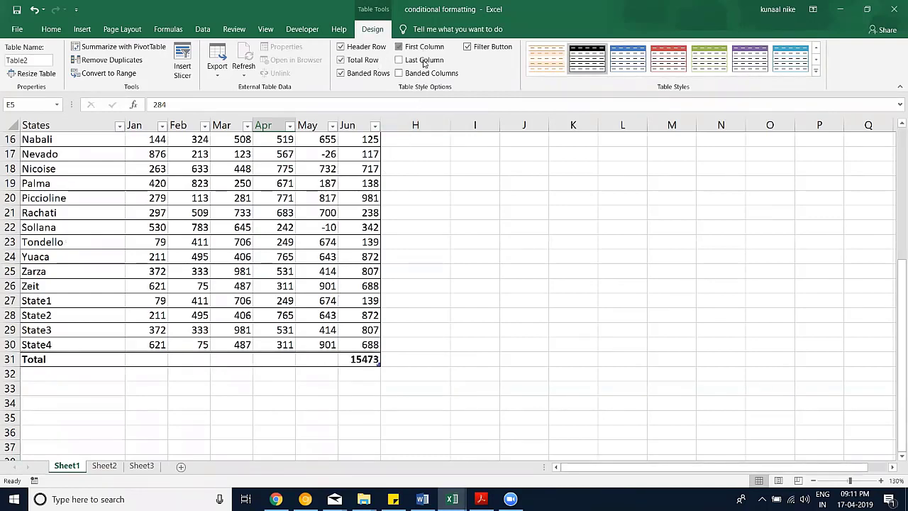
pyautogui.scroll(5, 119, 176)
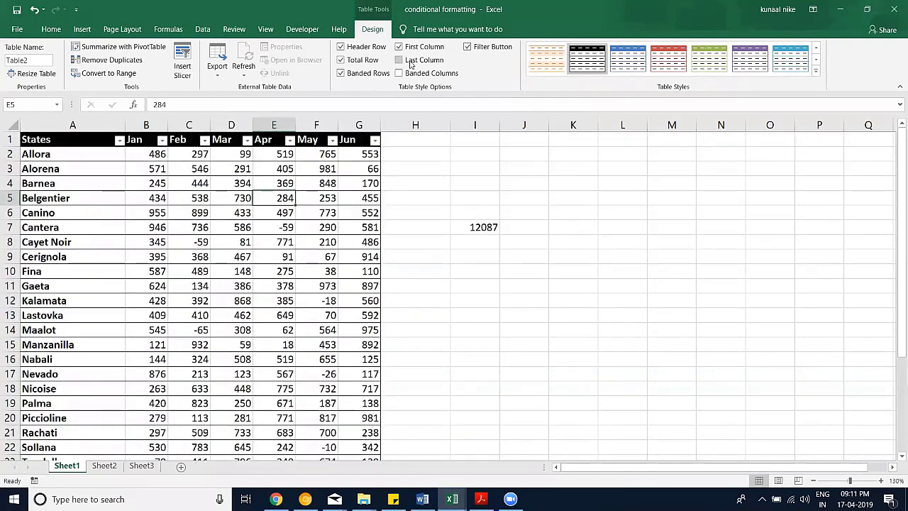
pyautogui.click(411, 61)
pyautogui.scroll(-7, 270, 312)
pyautogui.scroll(7, 321, 291)
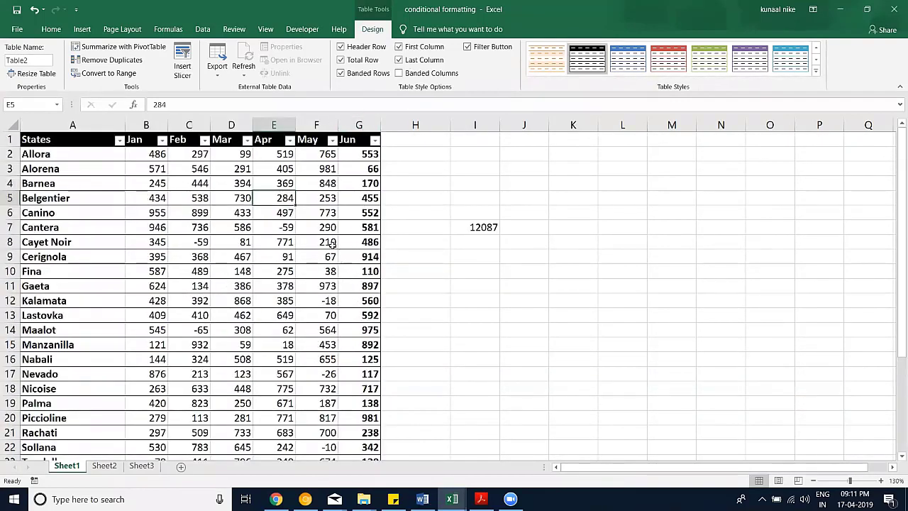
pyautogui.scroll(-5, 332, 244)
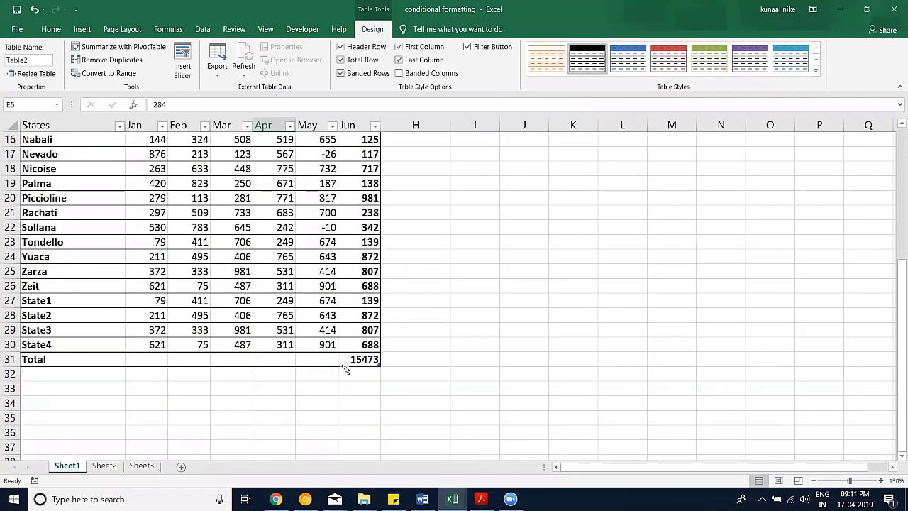
# - Show the May maximum (981), Apr maximum (775) and Mar minimum (59) in the total row
pyautogui.click(332, 361)
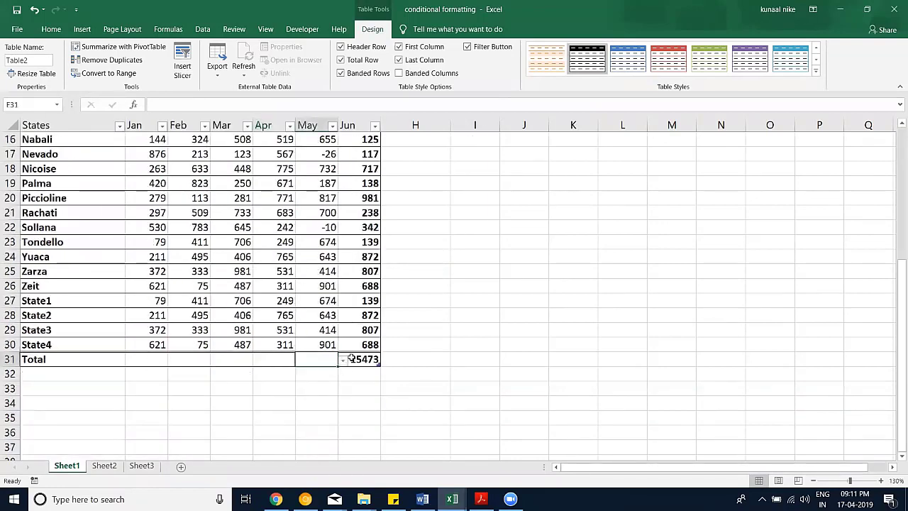
pyautogui.click(343, 361)
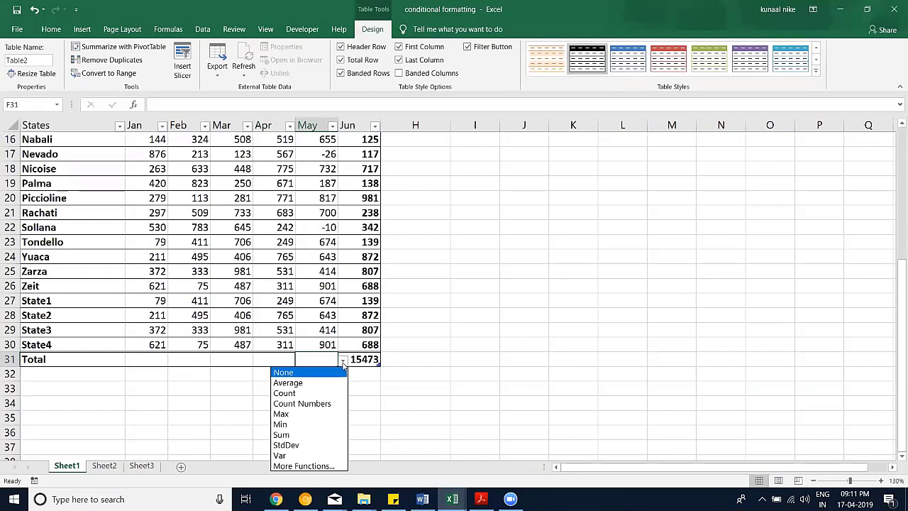
pyautogui.click(362, 361)
pyautogui.click(381, 361)
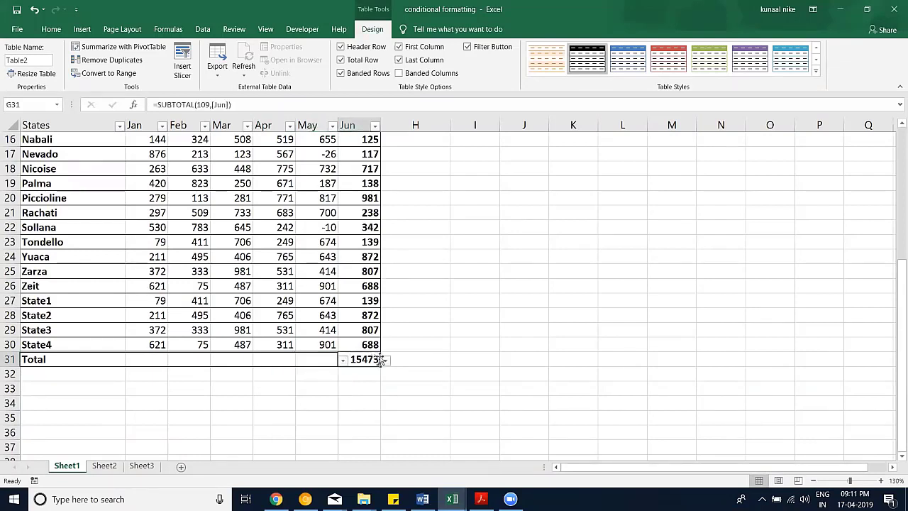
pyautogui.click(384, 360)
pyautogui.click(384, 362)
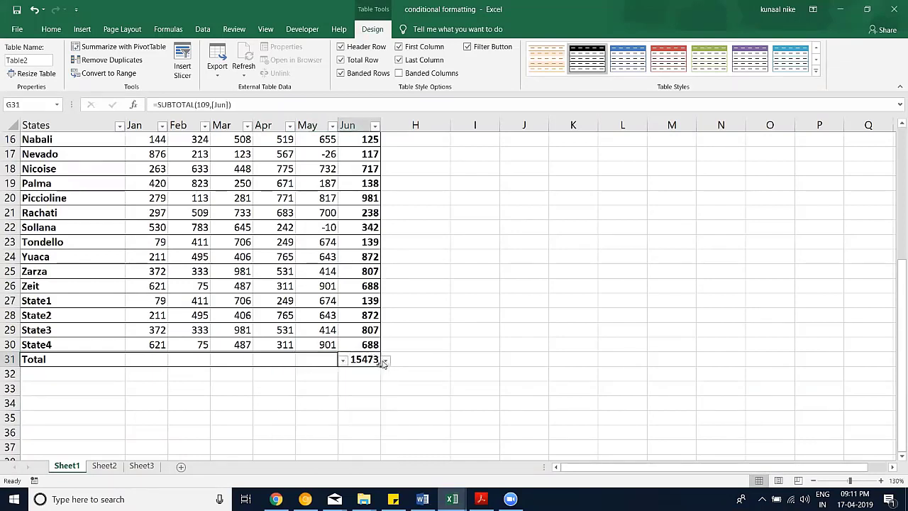
pyautogui.click(310, 362)
pyautogui.click(343, 361)
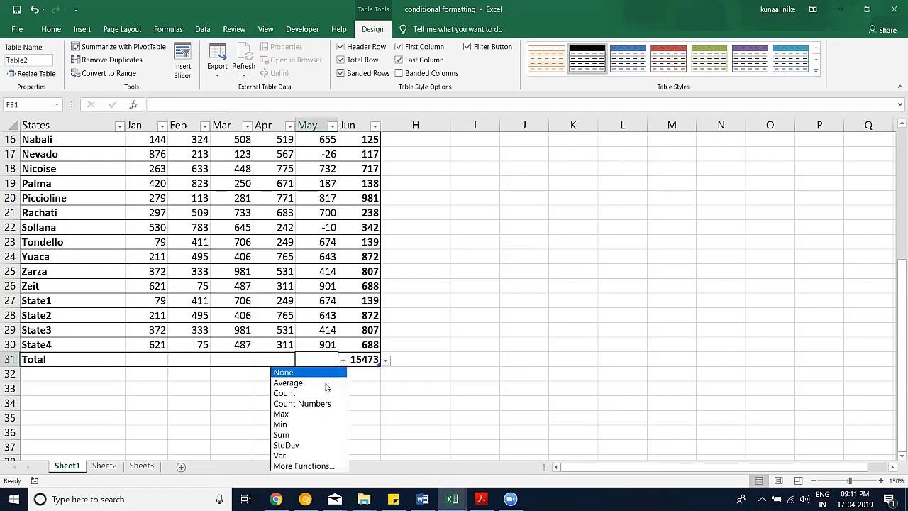
pyautogui.click(283, 414)
pyautogui.click(290, 358)
pyautogui.click(298, 360)
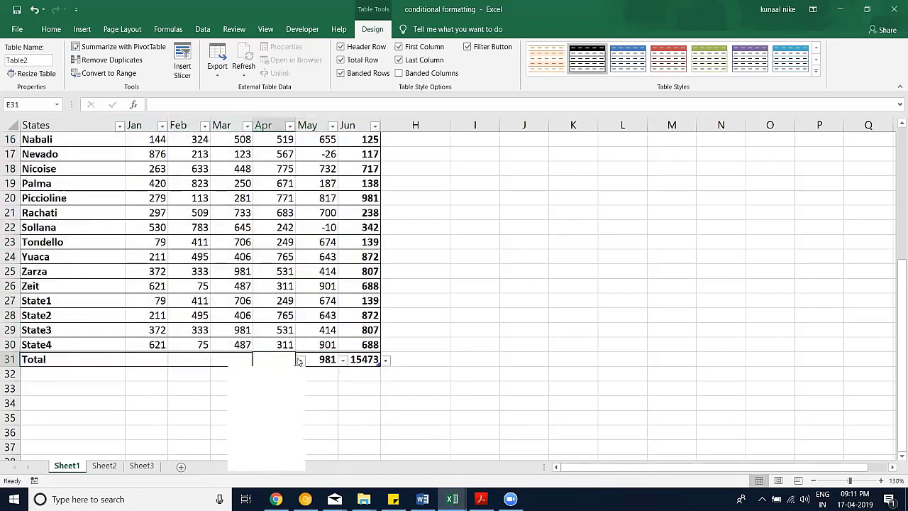
pyautogui.click(245, 413)
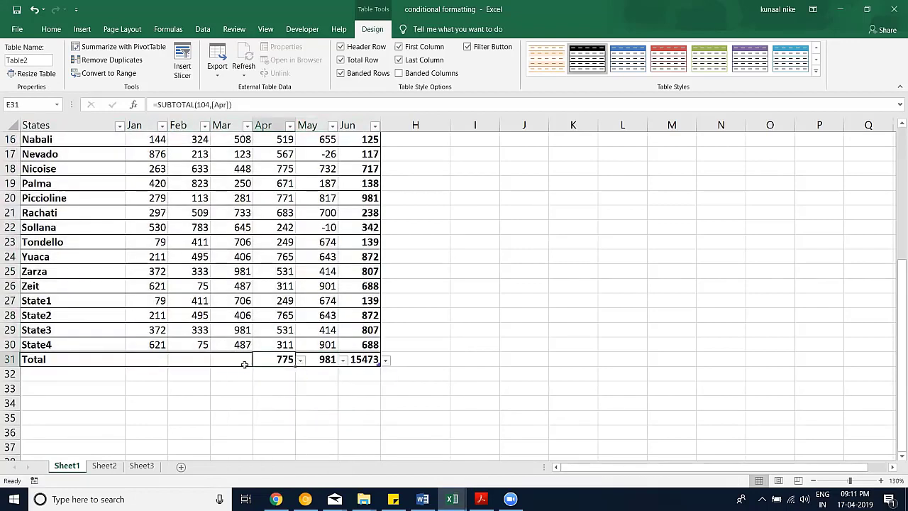
pyautogui.click(247, 362)
pyautogui.click(258, 361)
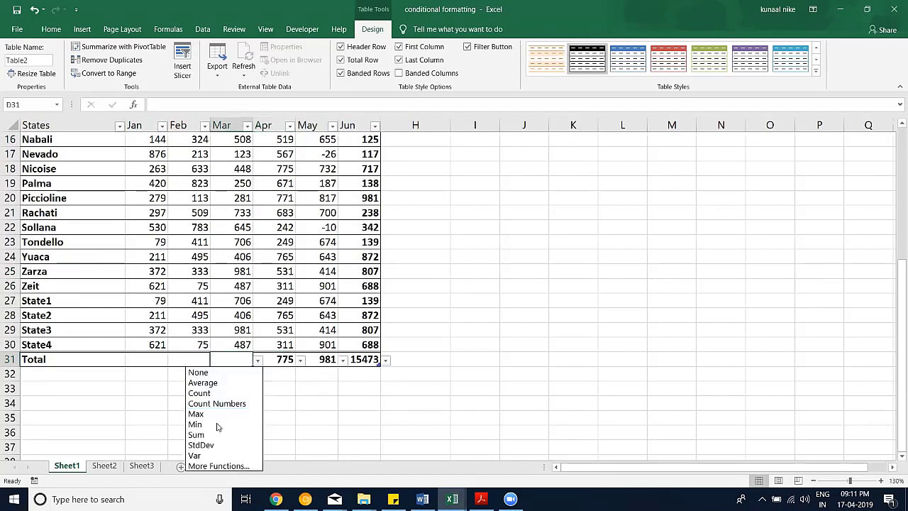
pyautogui.click(218, 425)
# - Set the total row to count Feb entries (29) and average Jan (429.86)
pyautogui.click(206, 355)
pyautogui.click(215, 360)
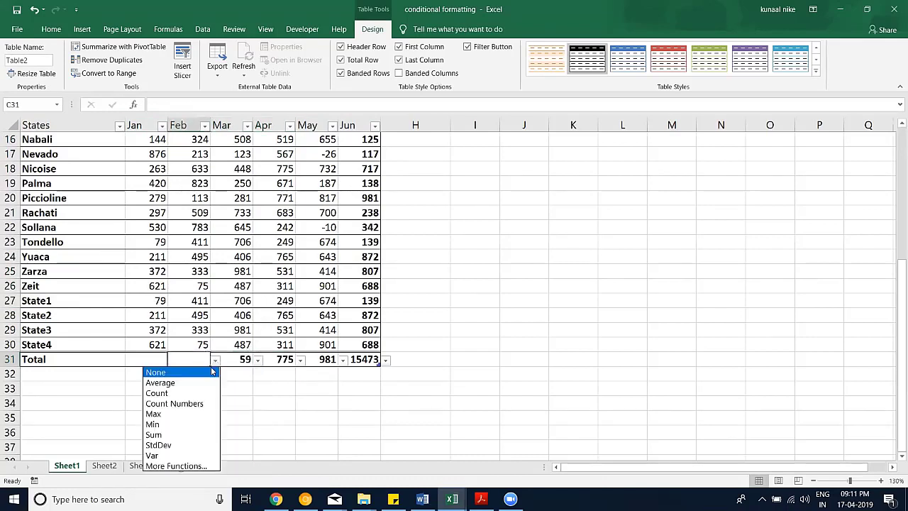
pyautogui.click(177, 393)
pyautogui.click(162, 360)
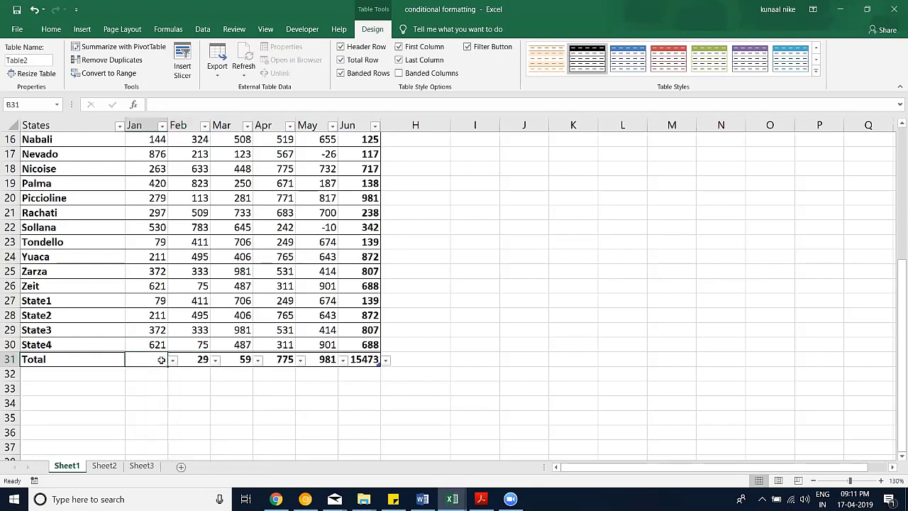
pyautogui.click(173, 360)
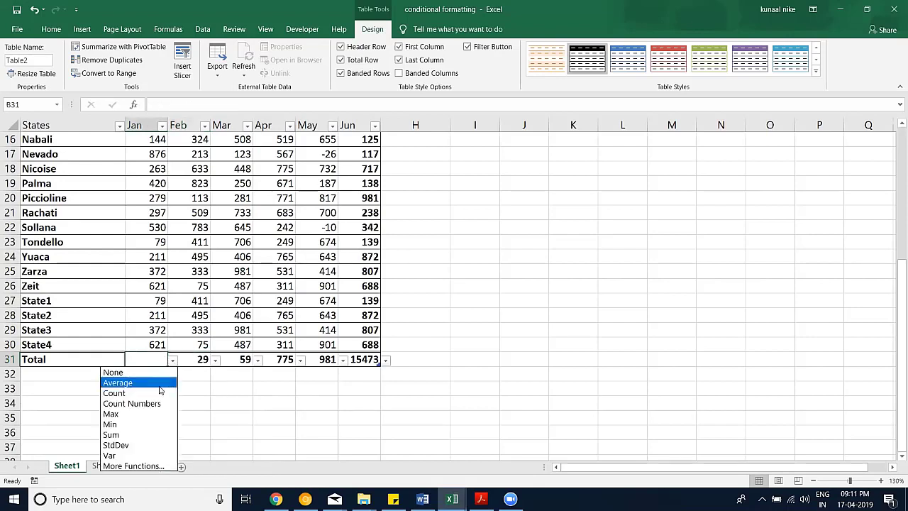
pyautogui.click(161, 383)
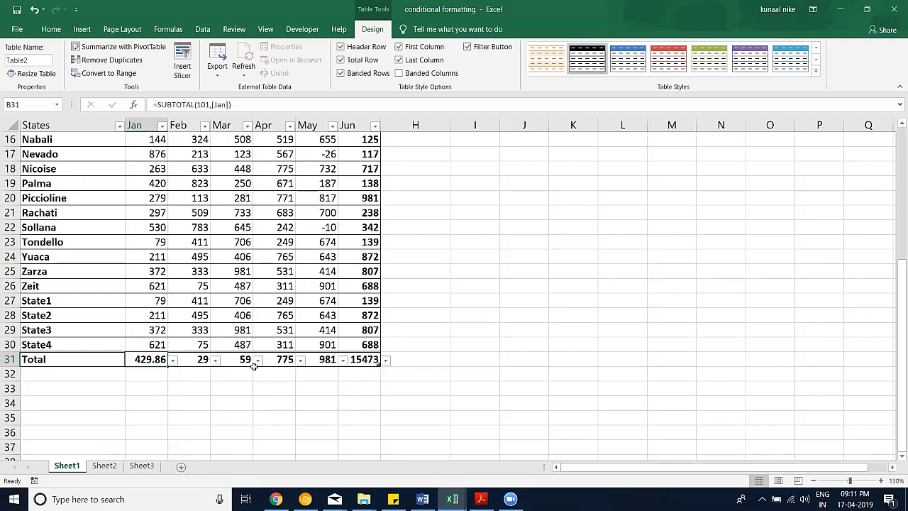
pyautogui.moveTo(147, 360)
pyautogui.mouseDown()
pyautogui.moveTo(406, 360)
pyautogui.moveTo(142, 359)
pyautogui.mouseUp()
pyautogui.click(343, 404)
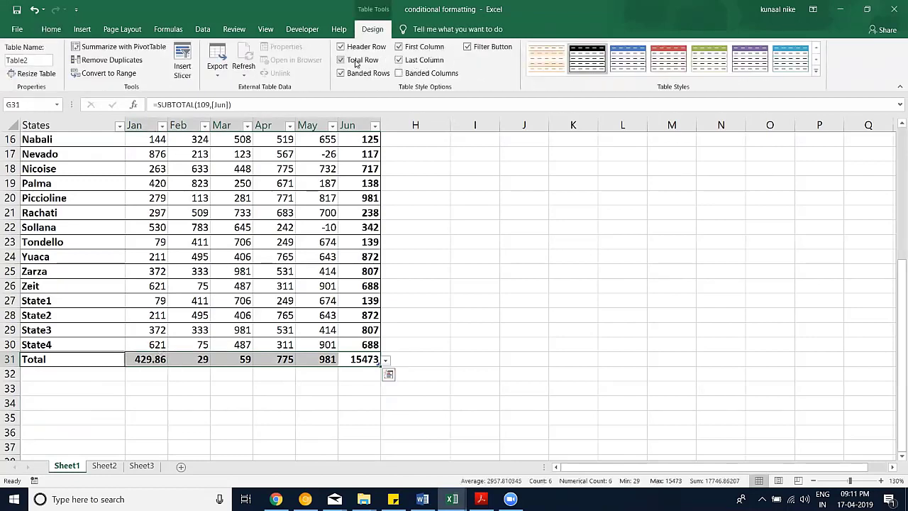
# - Turn off Table2's Total Row and zoom the sheet out to 110%
pyautogui.click(356, 63)
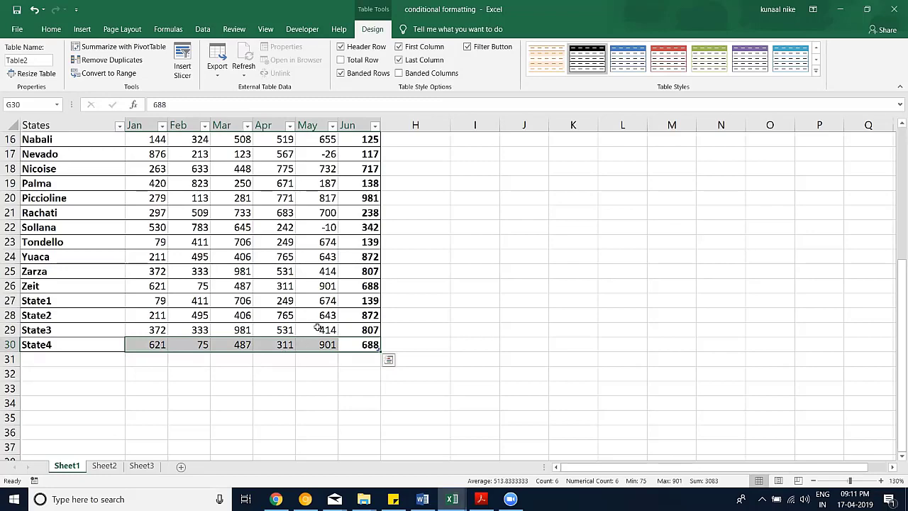
pyautogui.scroll(2, 317, 323)
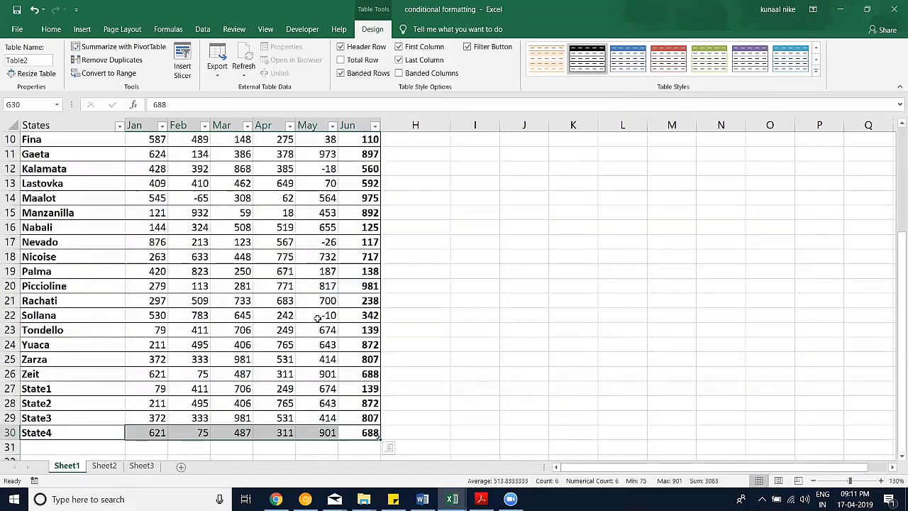
pyautogui.scroll(3, 317, 318)
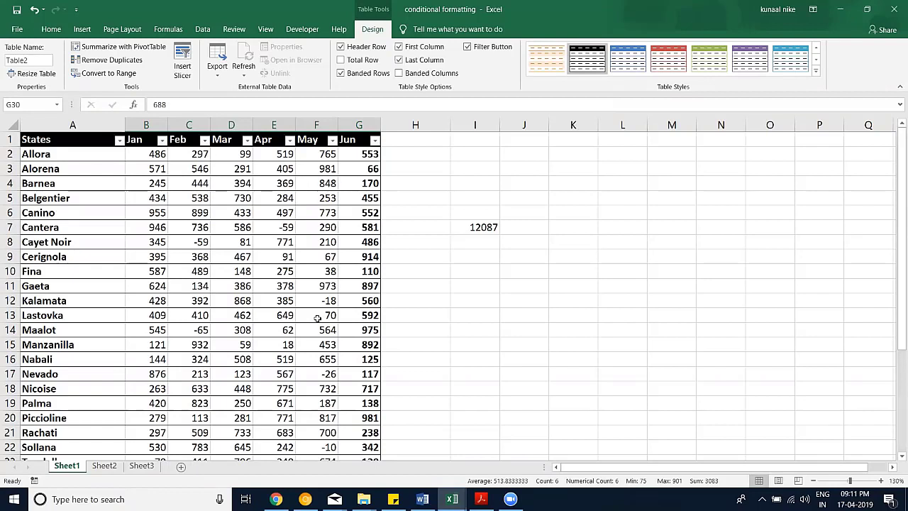
pyautogui.click(52, 31)
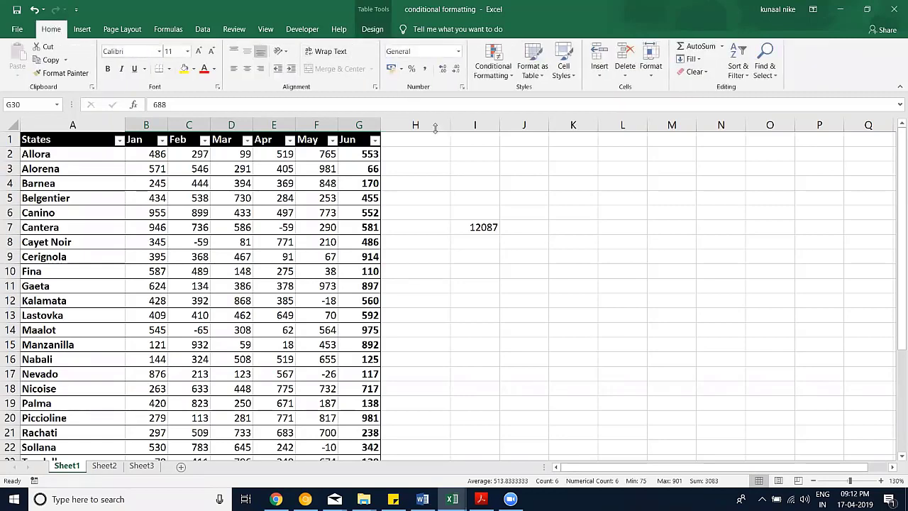
pyautogui.click(815, 481)
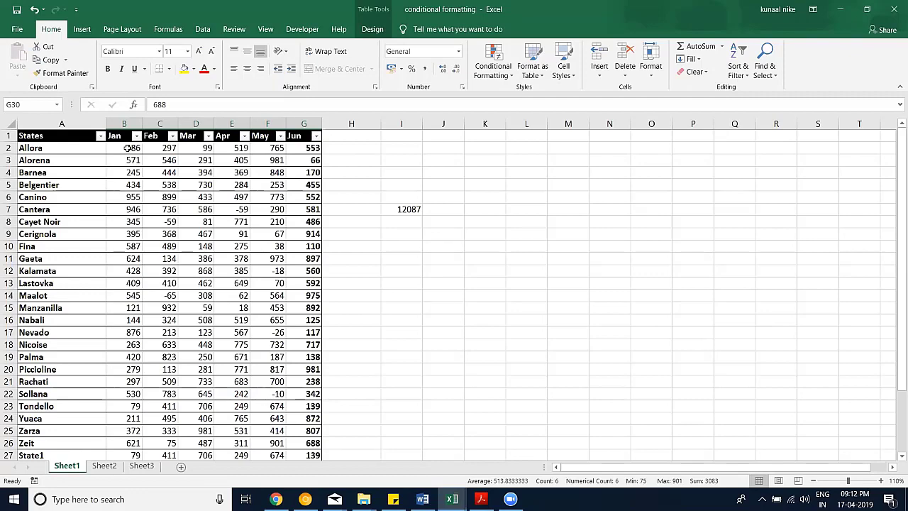
# - Add a Less Than 200 rule on Jan values B2:B30 with light red fill and dark red text
pyautogui.moveTo(128, 147); pyautogui.dragTo(133, 426)
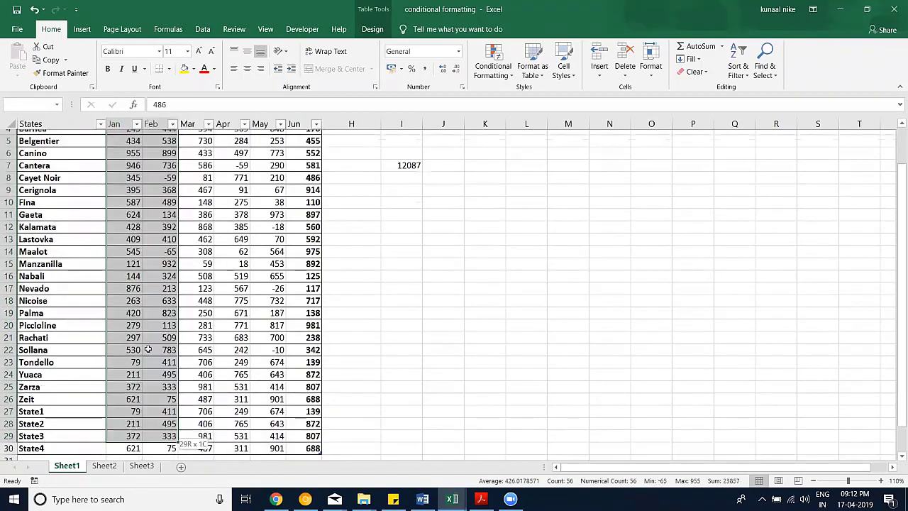
pyautogui.scroll(2, 222, 213)
pyautogui.click(496, 66)
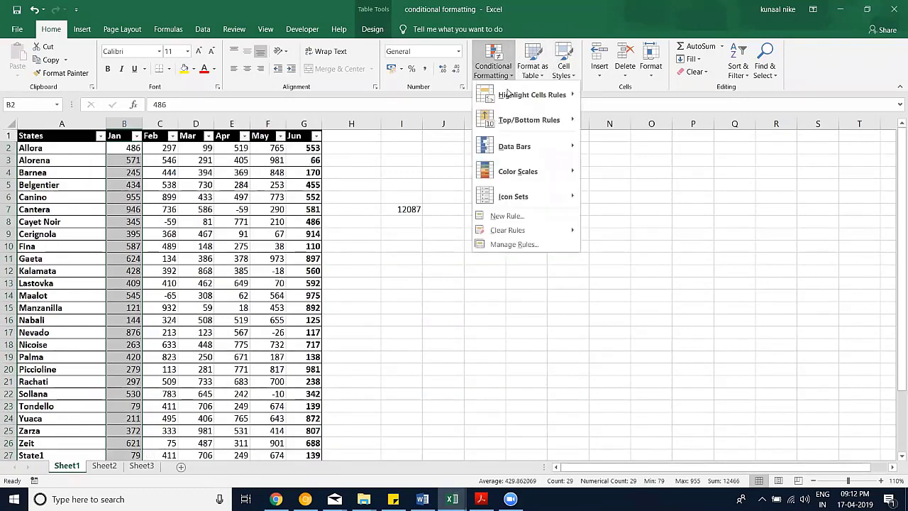
pyautogui.moveTo(552, 98)
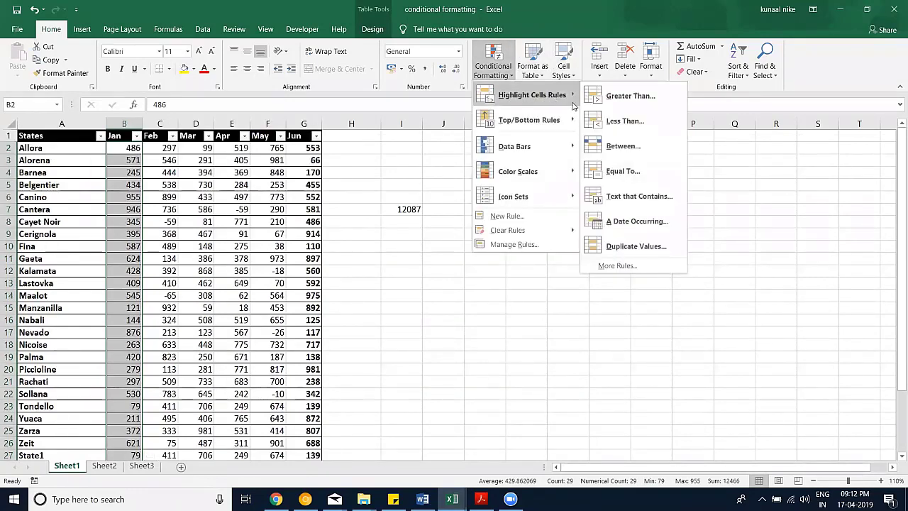
pyautogui.click(637, 128)
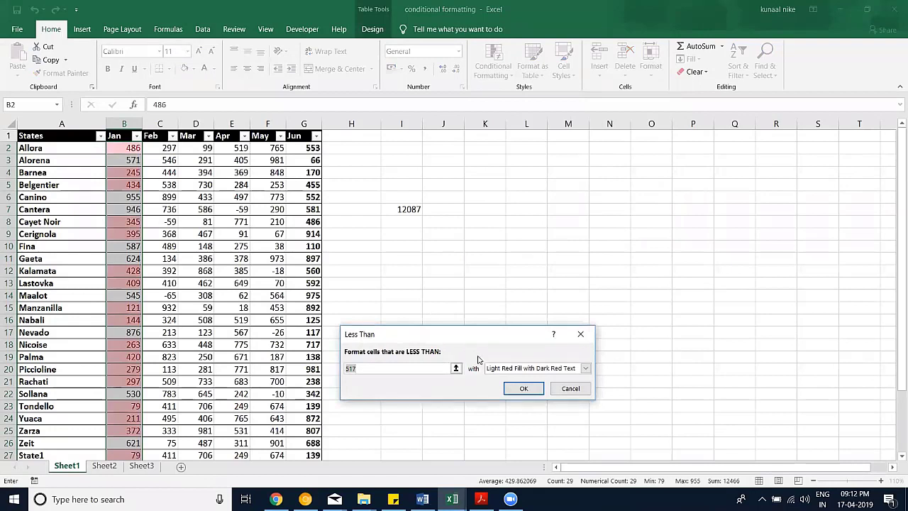
pyautogui.write('200')
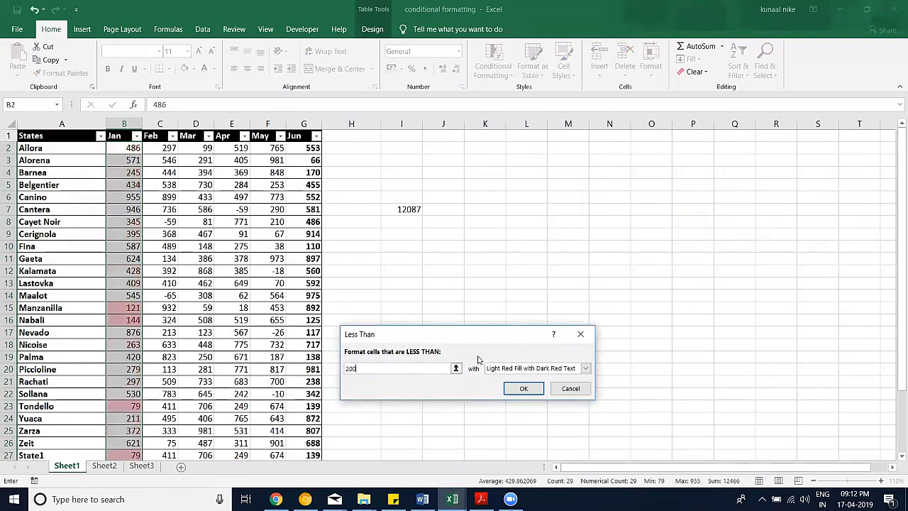
pyautogui.click(526, 389)
pyautogui.scroll(-2, 274, 319)
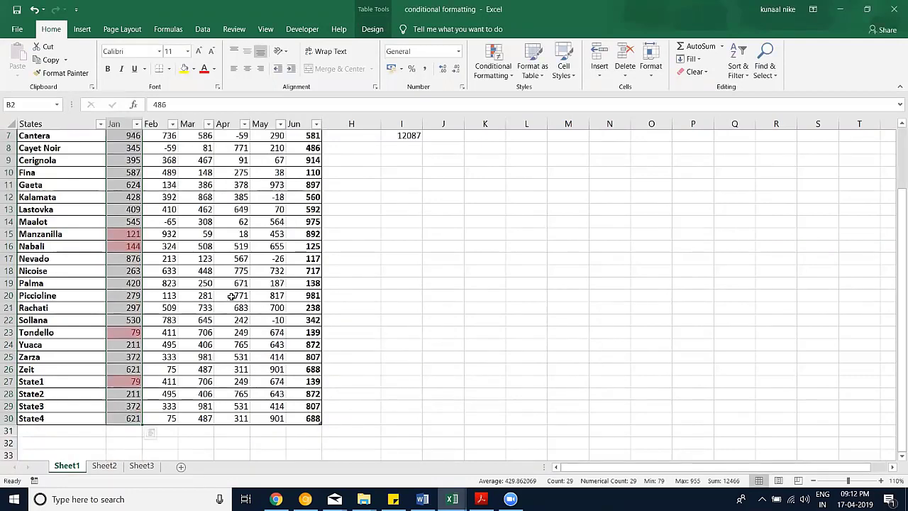
pyautogui.scroll(2, 135, 183)
pyautogui.click(134, 184)
pyautogui.click(131, 138)
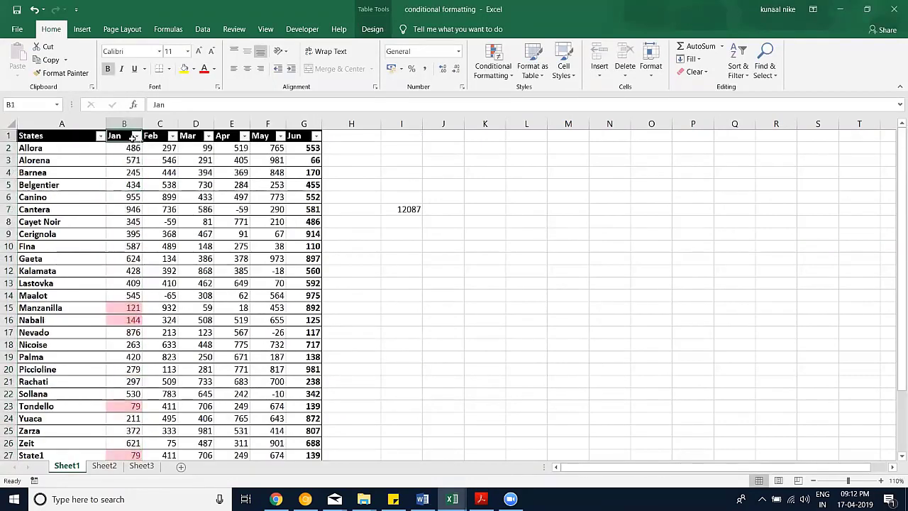
pyautogui.click(137, 136)
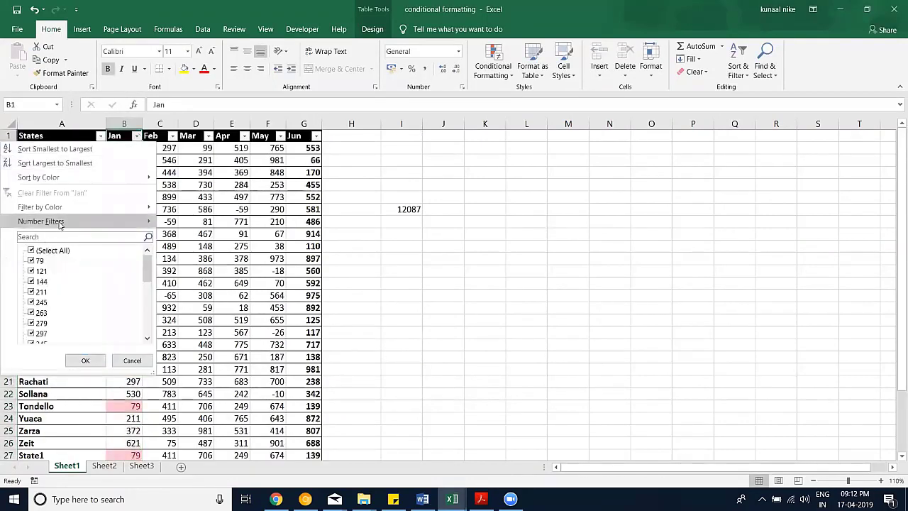
pyautogui.moveTo(74, 210)
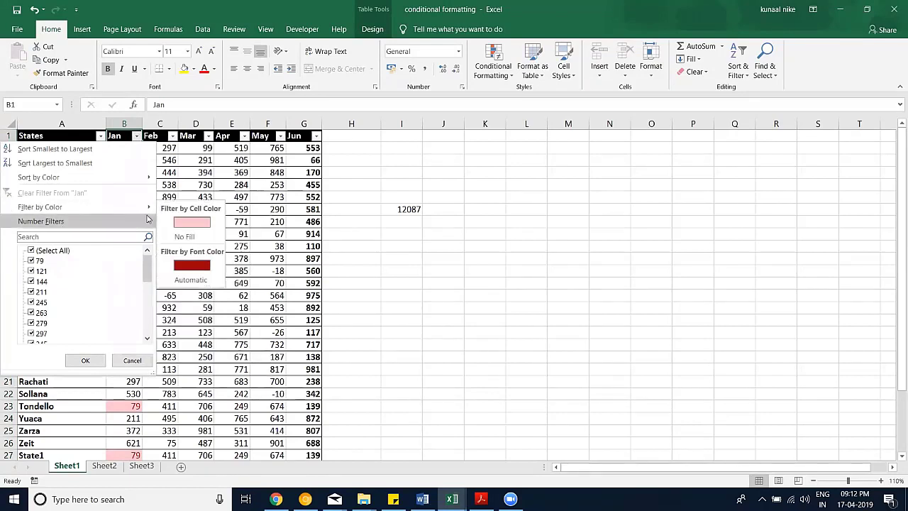
pyautogui.click(188, 224)
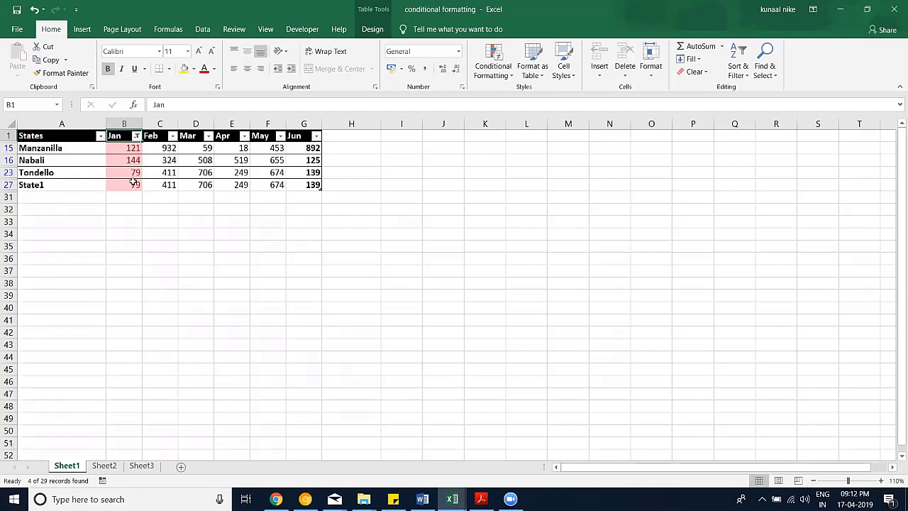
pyautogui.hotkey('ctrl', 'z')
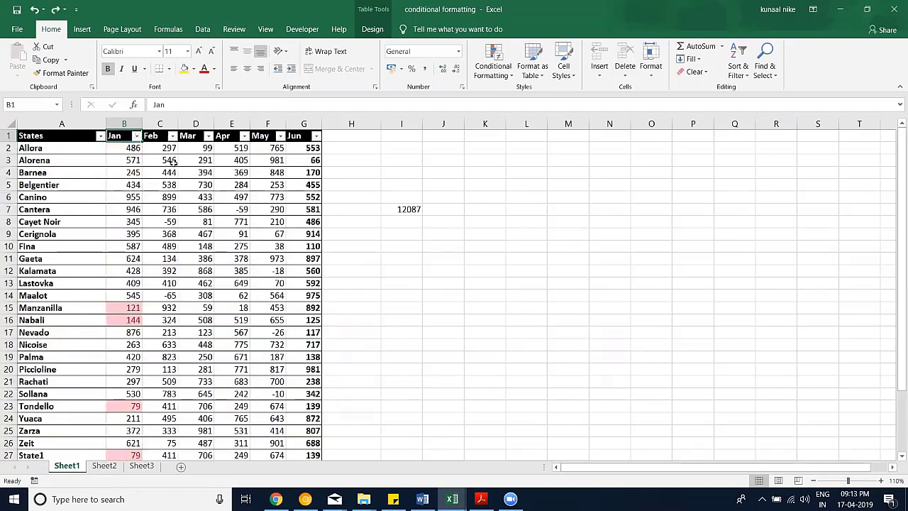
# - Paint the Jan column's under-200 red highlighting onto the Feb values with Format Painter
pyautogui.moveTo(130, 147); pyautogui.dragTo(122, 430)
pyautogui.moveTo(126, 270); pyautogui.dragTo(126, 271)
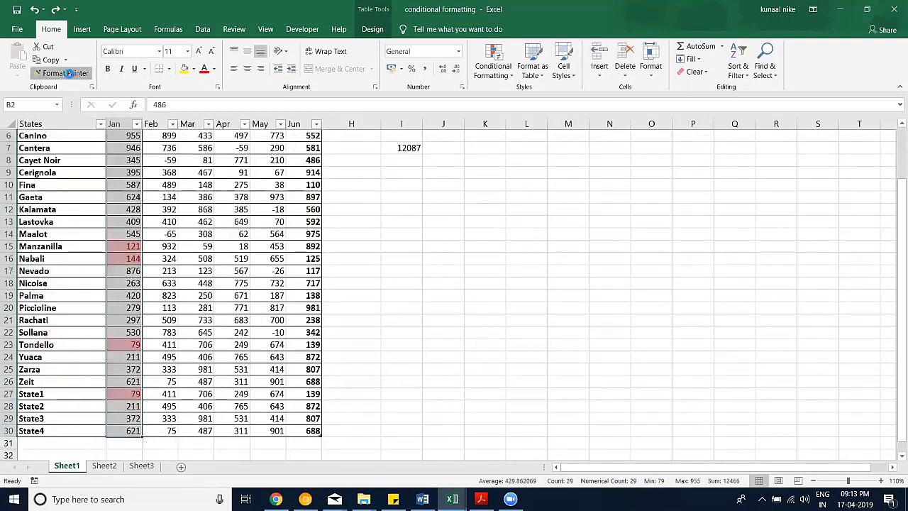
pyautogui.click(61, 73)
pyautogui.scroll(2, 151, 160)
pyautogui.click(154, 147)
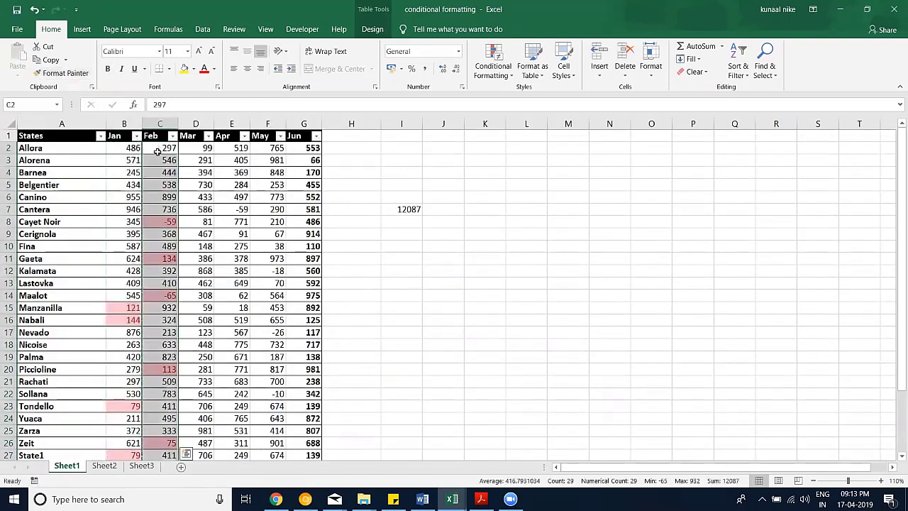
pyautogui.scroll(-3, 171, 270)
pyautogui.scroll(2, 174, 206)
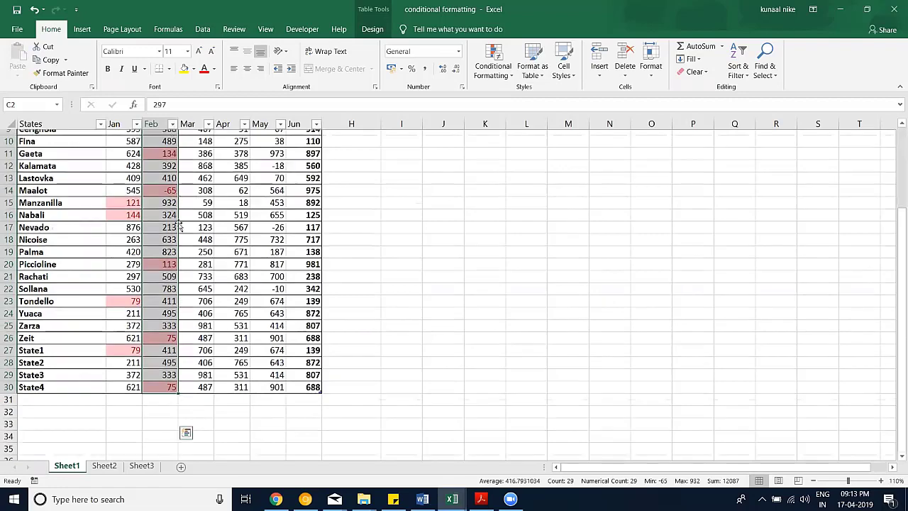
pyautogui.scroll(1, 171, 216)
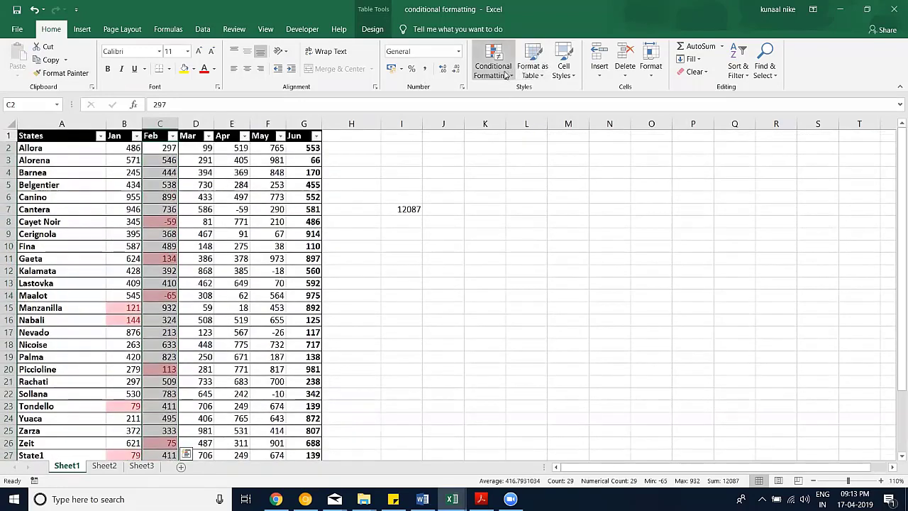
# - Review the existing under-200 conditional formatting rules in Conditional Formatting
pyautogui.click(494, 60)
pyautogui.click(523, 247)
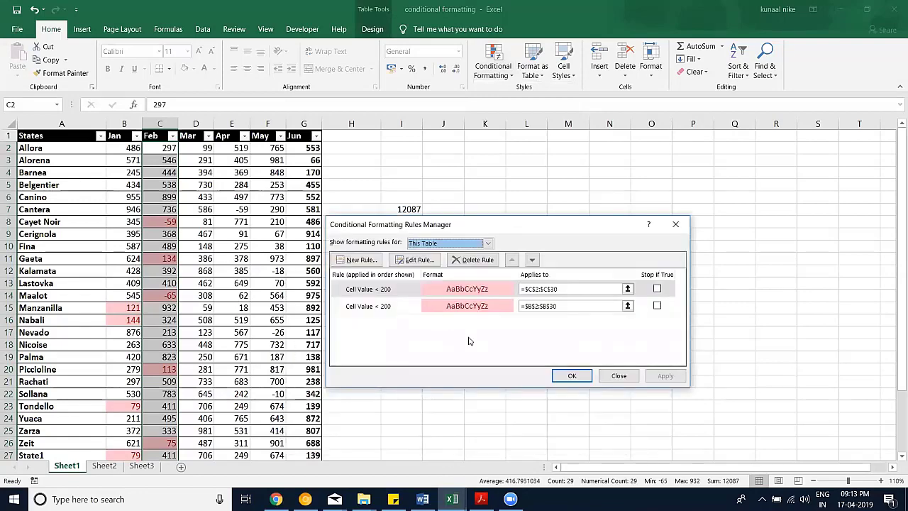
pyautogui.click(619, 376)
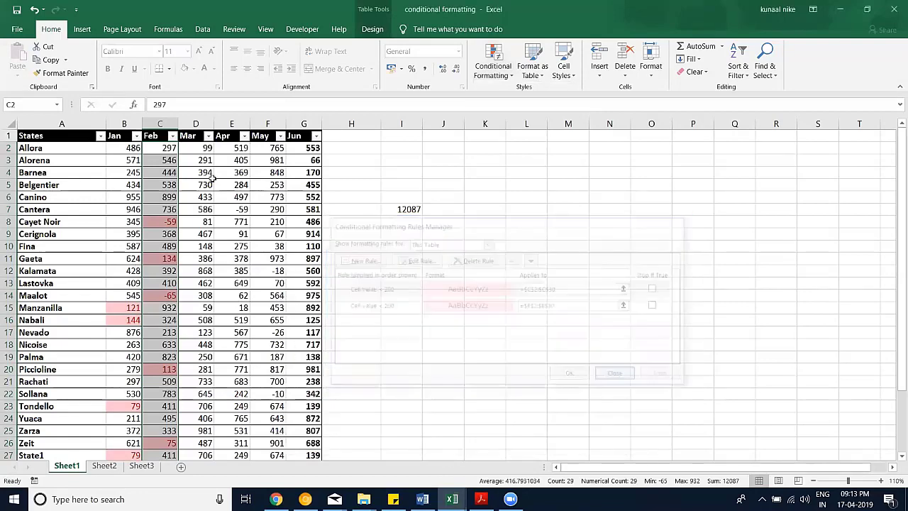
# - Extend the under-200 highlighting across the Mar, Apr, May and Jun columns
pyautogui.click(61, 73)
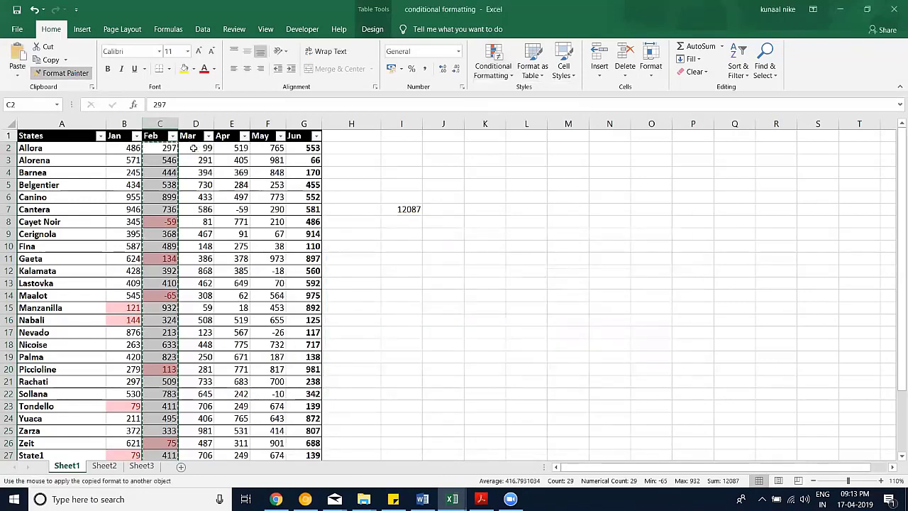
pyautogui.press('Right')
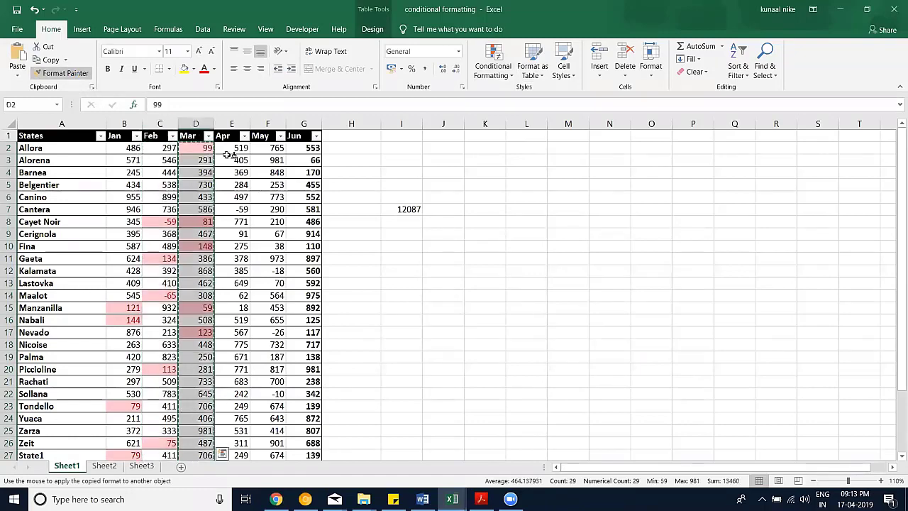
pyautogui.press('Right')
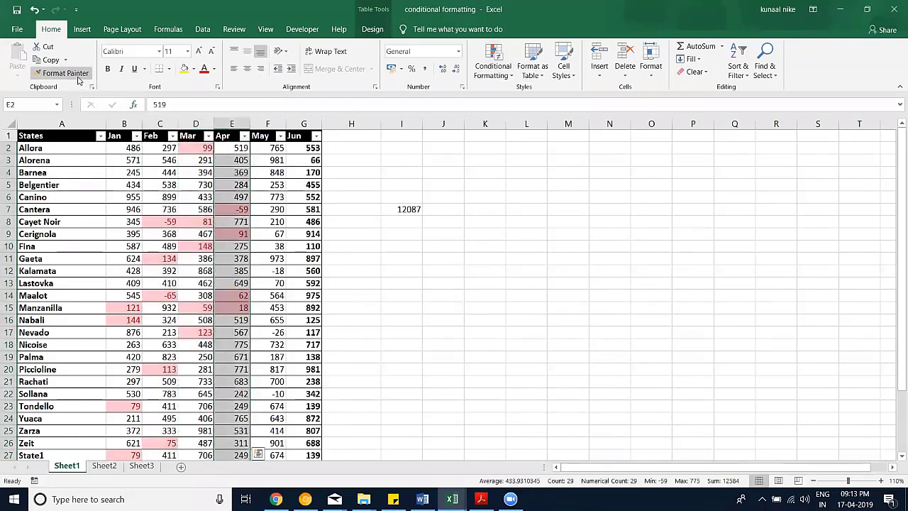
pyautogui.click(64, 73)
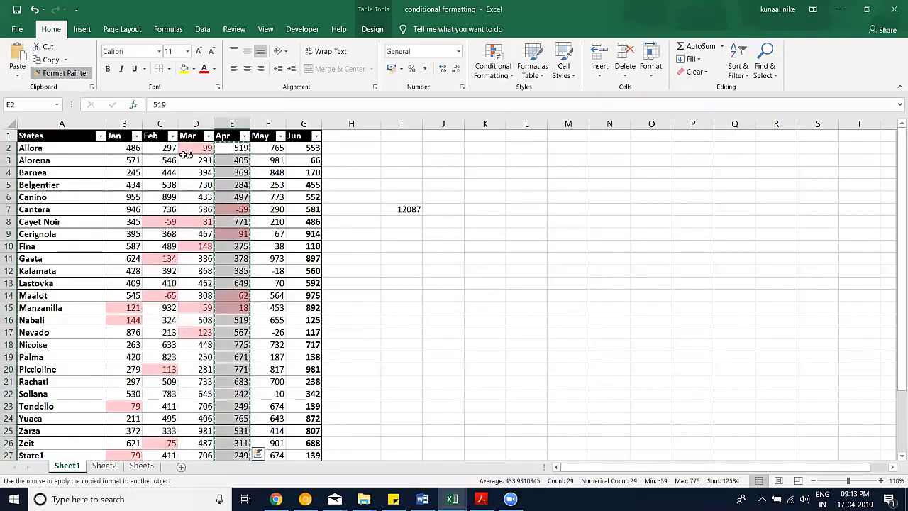
pyautogui.click(275, 148)
pyautogui.click(298, 148)
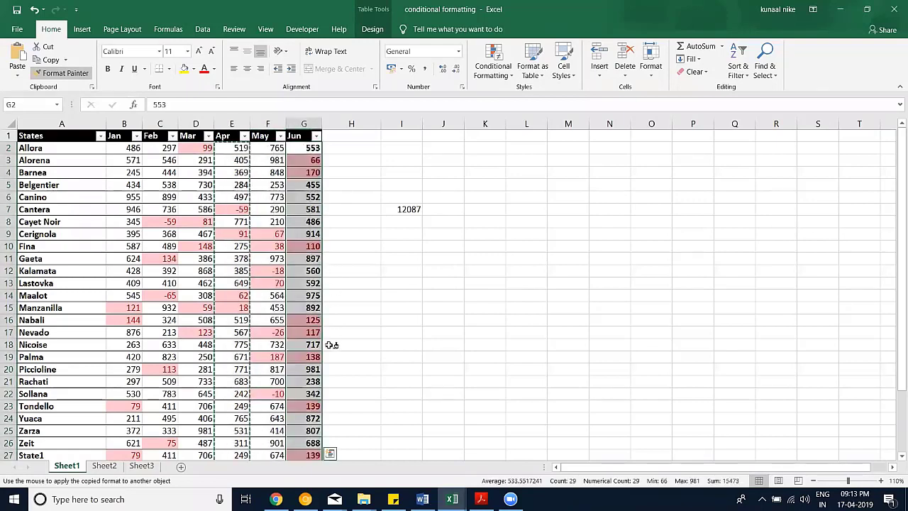
pyautogui.press('Escape')
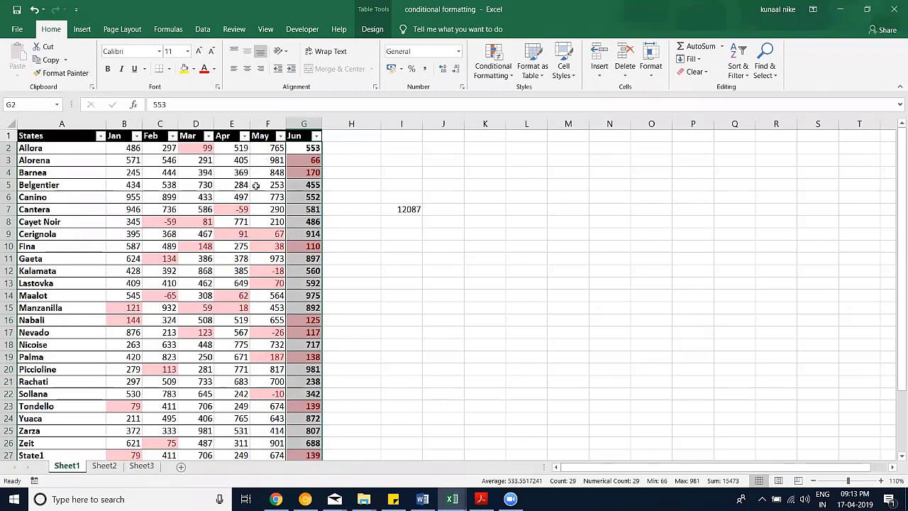
pyautogui.scroll(-2, 227, 249)
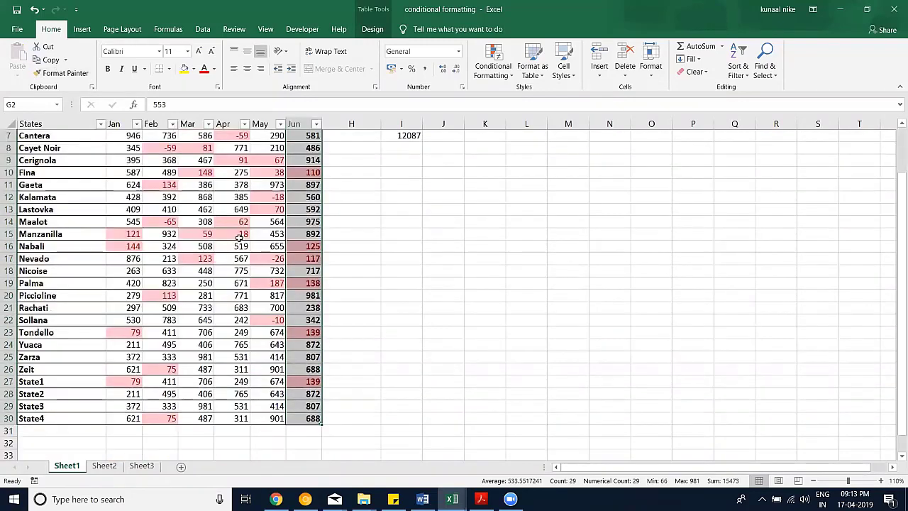
pyautogui.scroll(2, 238, 245)
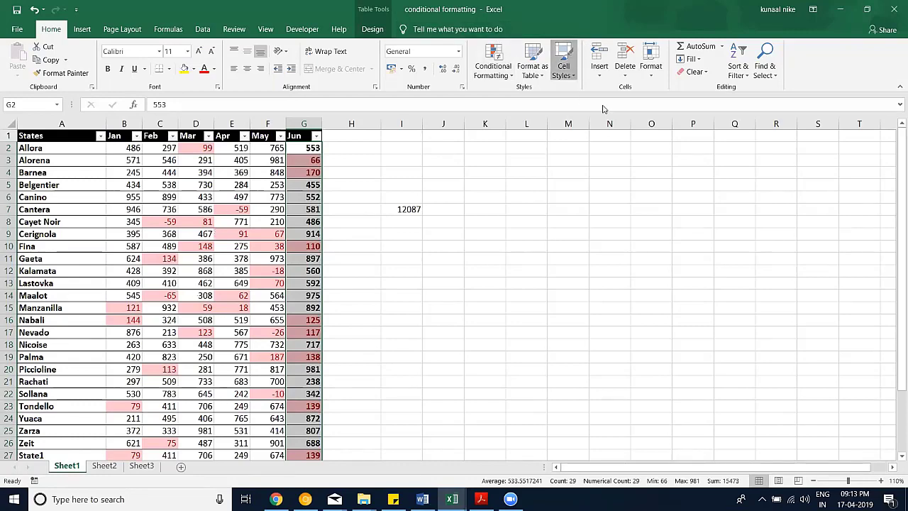
pyautogui.click(573, 72)
pyautogui.click(405, 210)
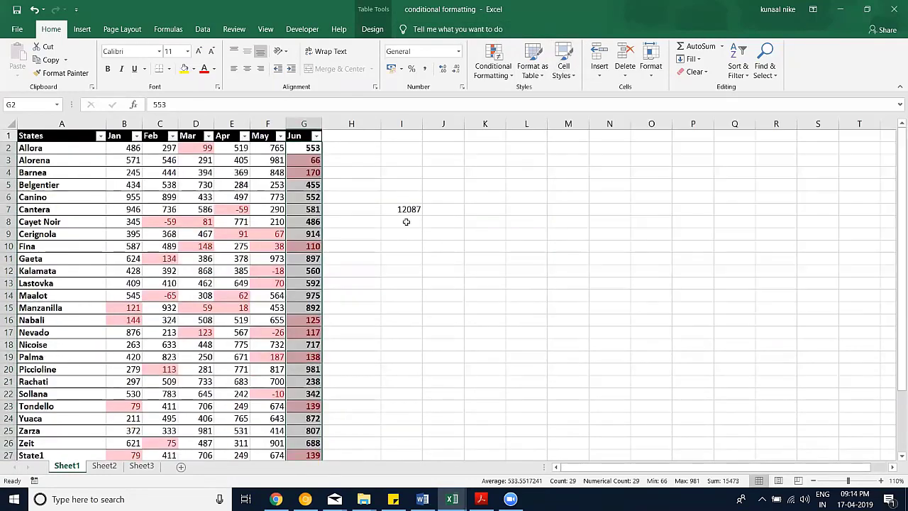
# - Give the 12087 sum in I7 the Accent4 style and I6 the 20% - Accent4 style
pyautogui.click(569, 80)
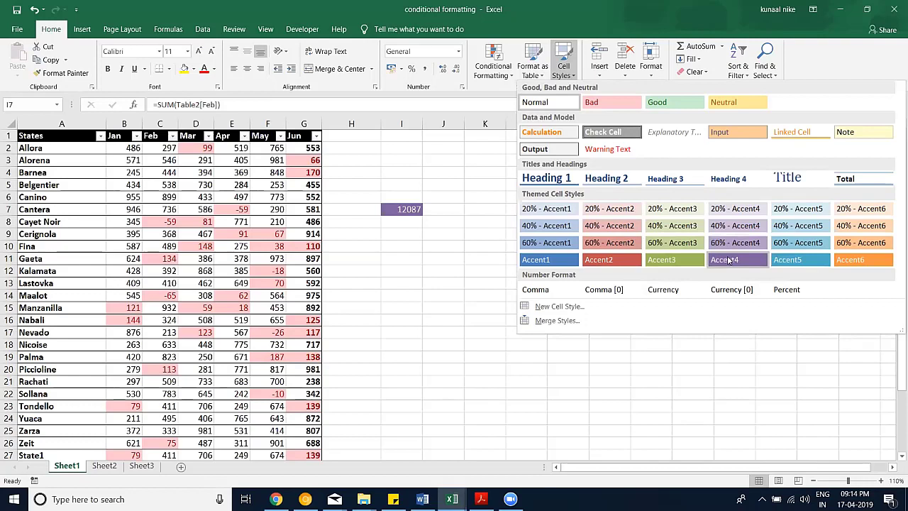
pyautogui.click(454, 74)
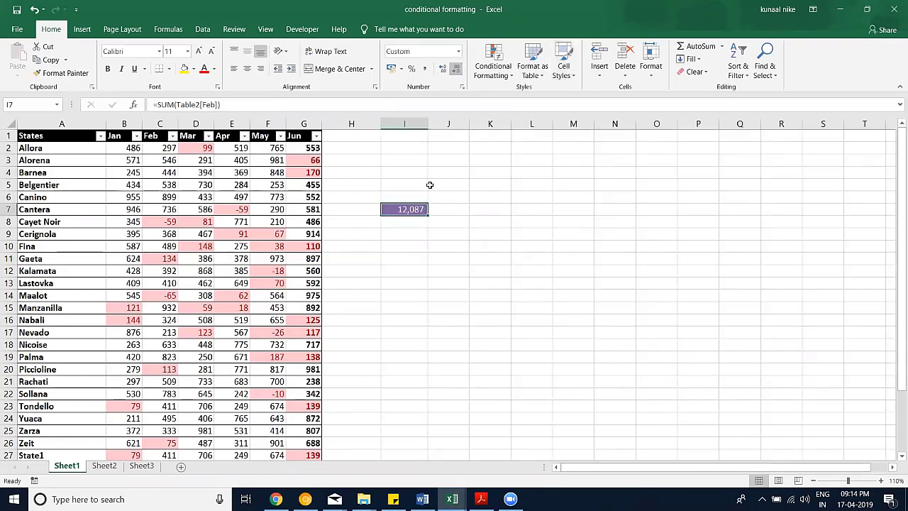
pyautogui.click(405, 198)
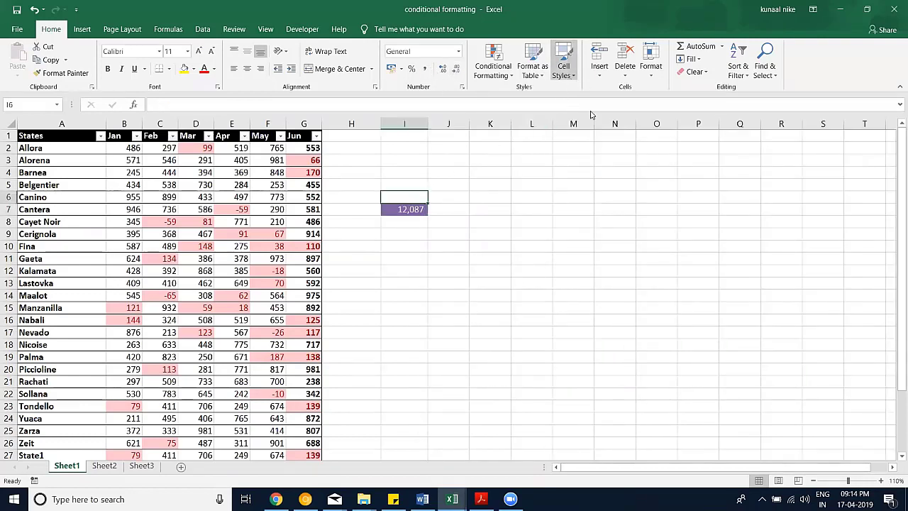
pyautogui.click(568, 75)
pyautogui.click(750, 217)
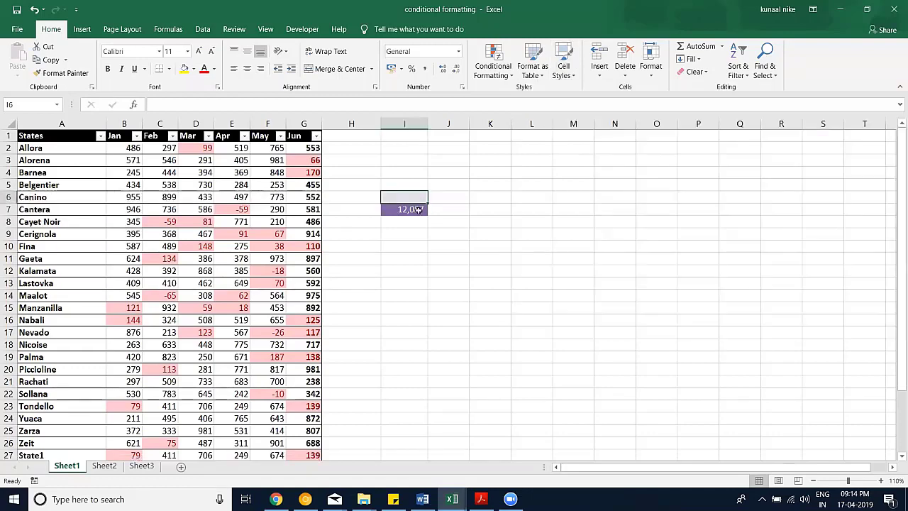
pyautogui.click(412, 209)
# - Enter the label 'Total' in cell I6
pyautogui.click(410, 198)
pyautogui.write('Tota')
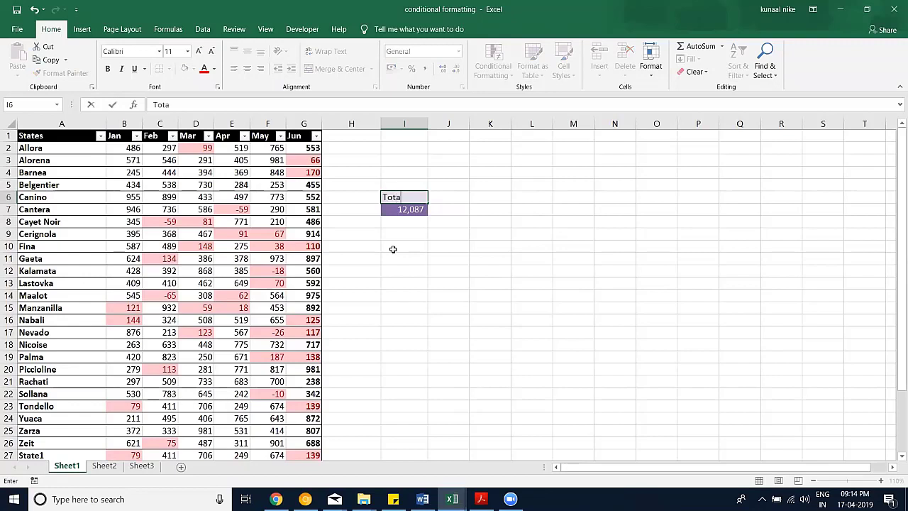
pyautogui.write('l')
pyautogui.press('Return')
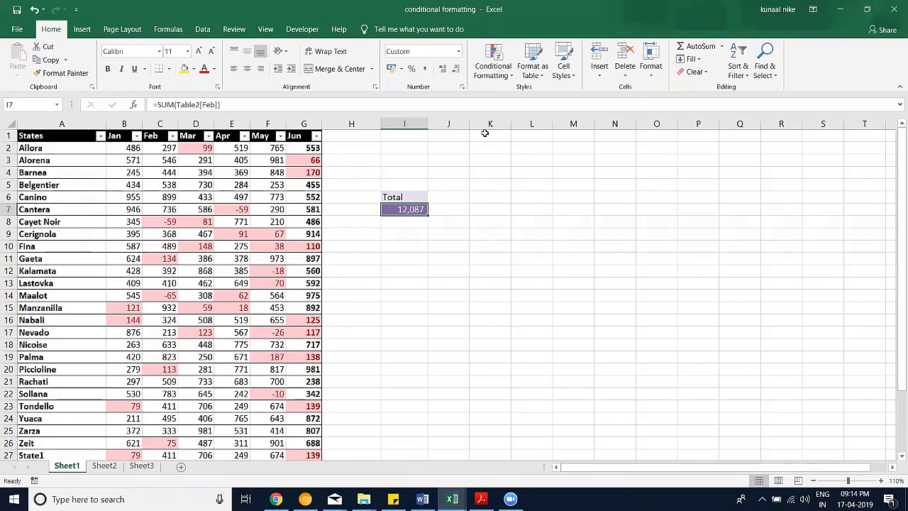
pyautogui.click(503, 75)
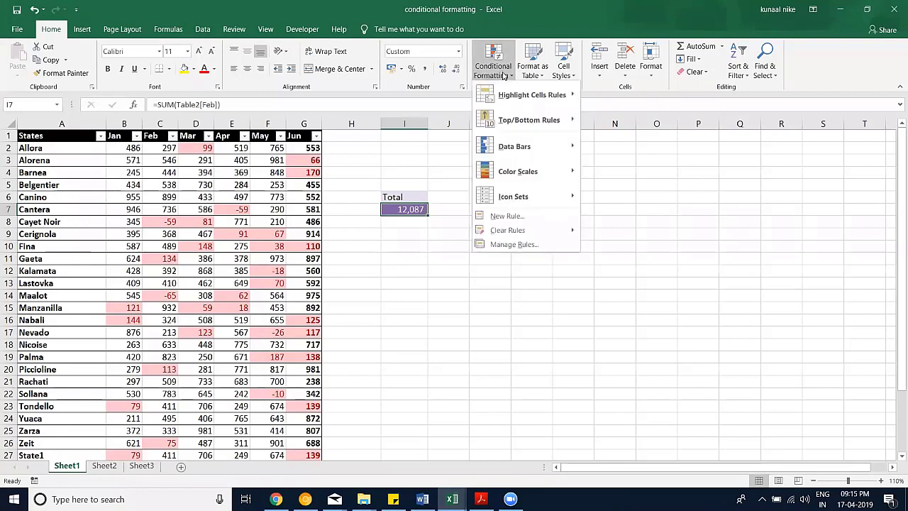
pyautogui.moveTo(528, 96)
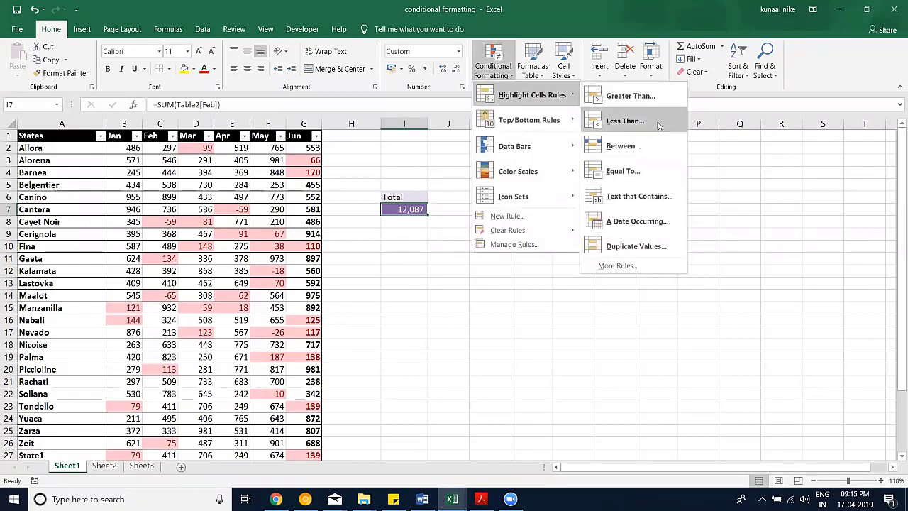
pyautogui.moveTo(533, 118)
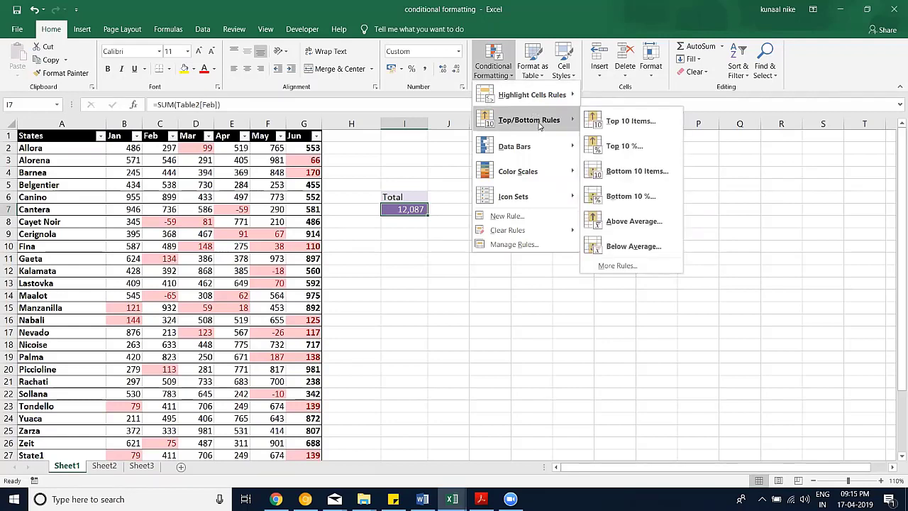
pyautogui.click(500, 71)
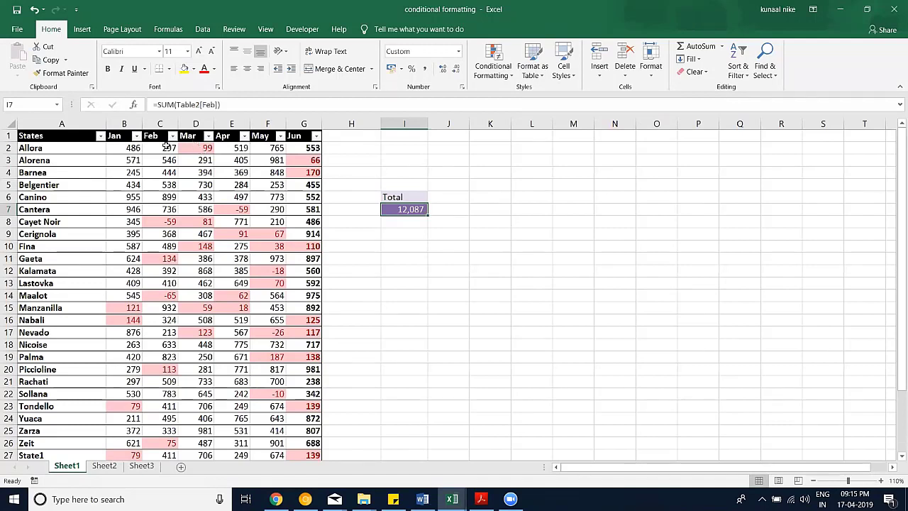
pyautogui.click(126, 147)
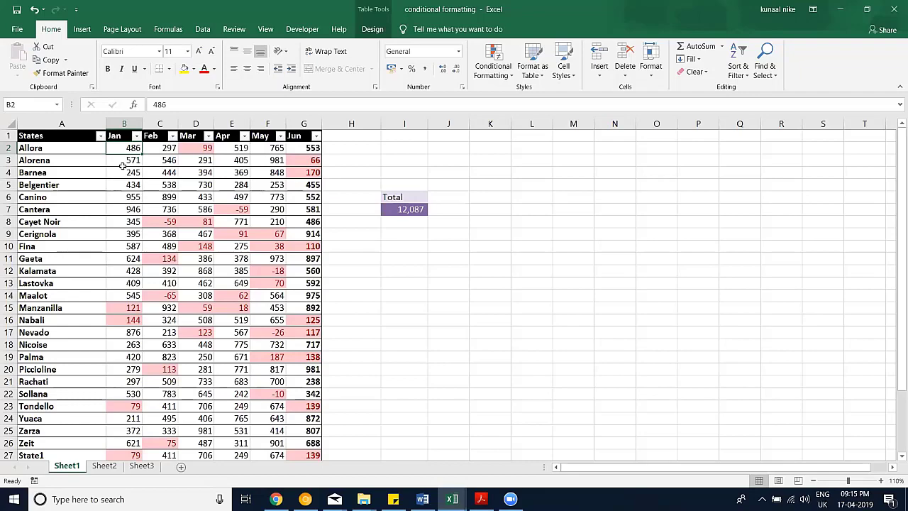
pyautogui.hotkey('ctrl', 'shift', 'Down')
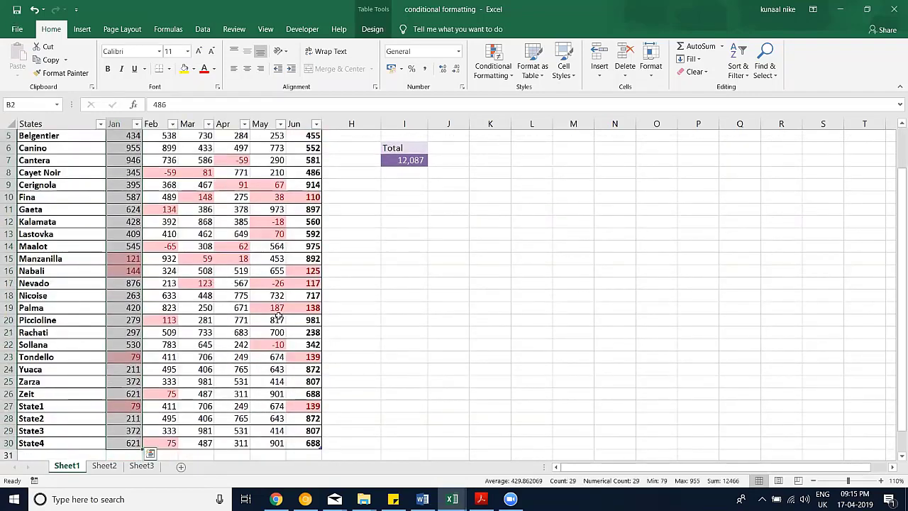
pyautogui.scroll(2, 268, 313)
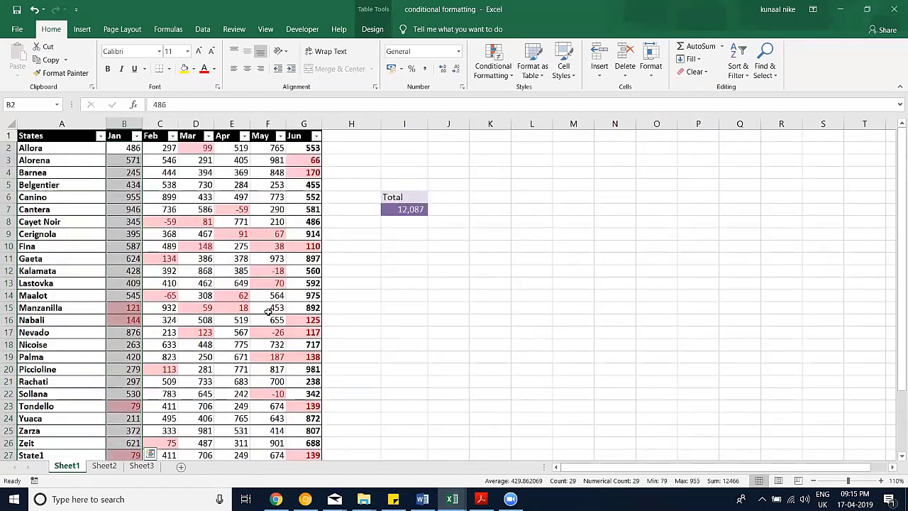
pyautogui.scroll(-4, 267, 312)
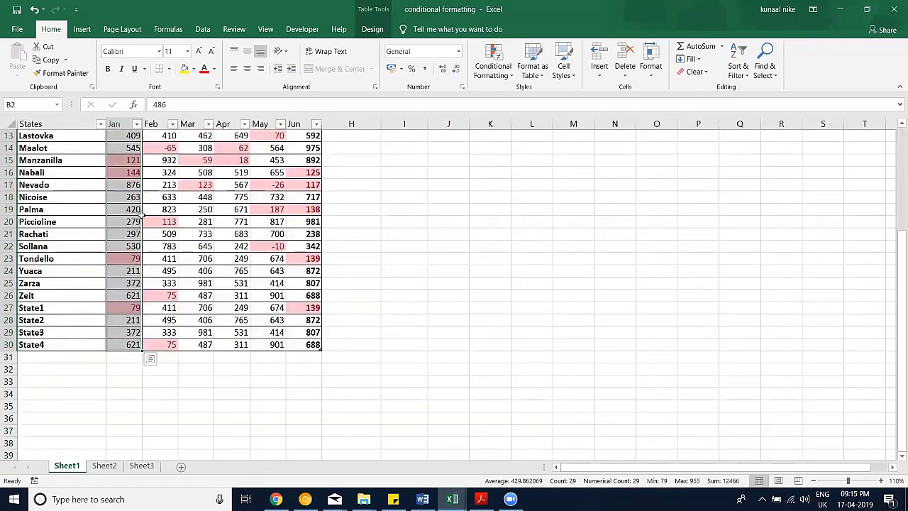
pyautogui.click(121, 124)
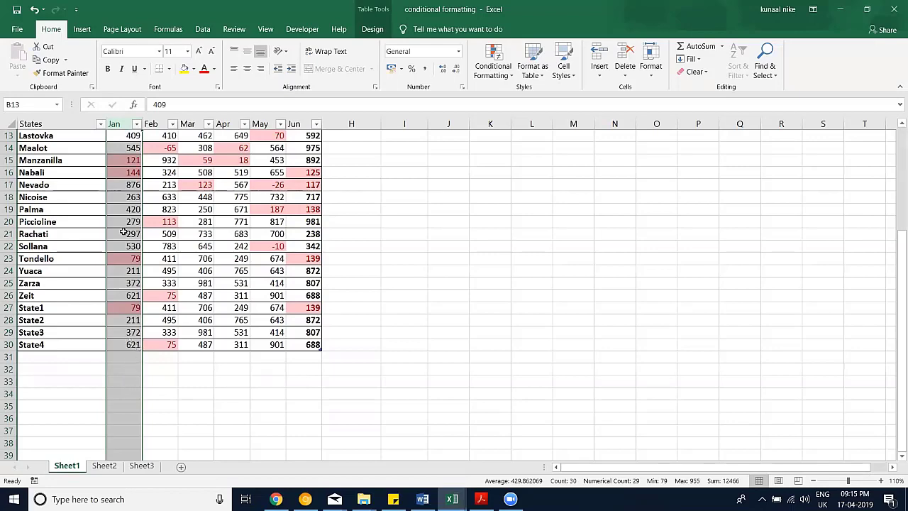
pyautogui.moveTo(131, 345); pyautogui.dragTo(132, 146)
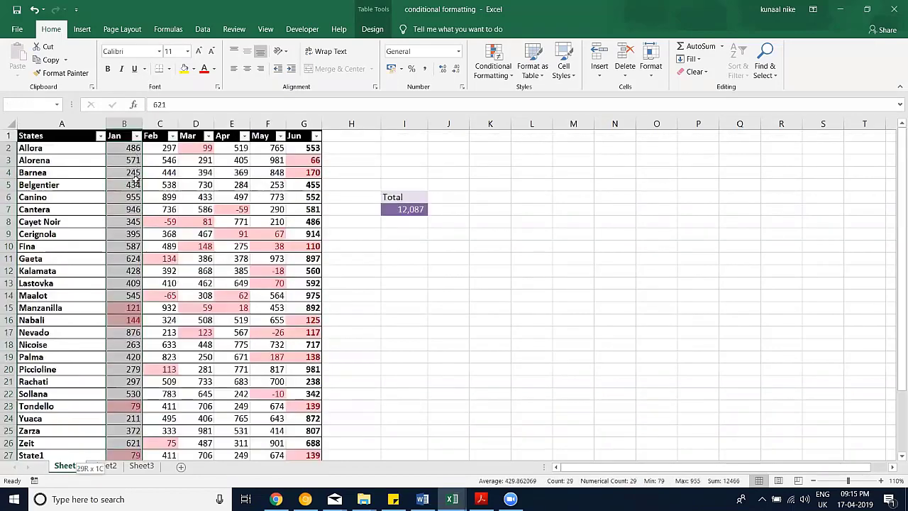
pyautogui.scroll(-4, 131, 341)
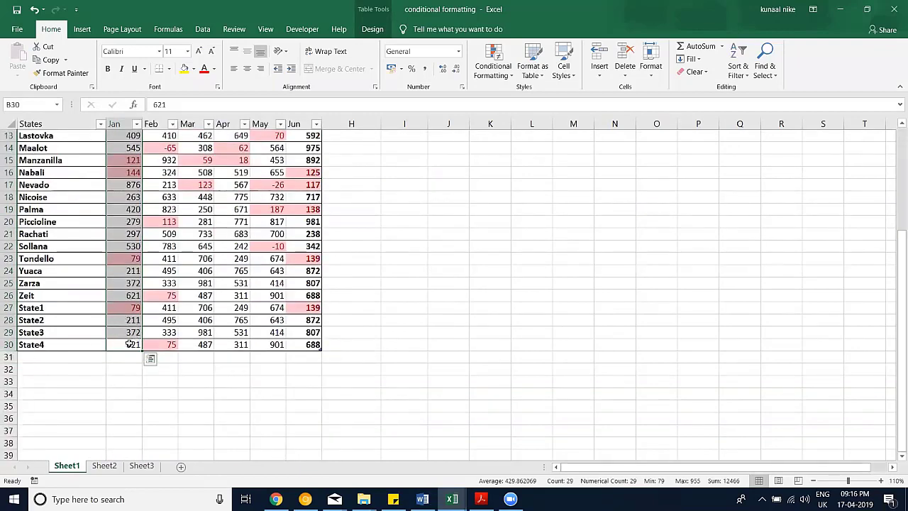
pyautogui.click(129, 392)
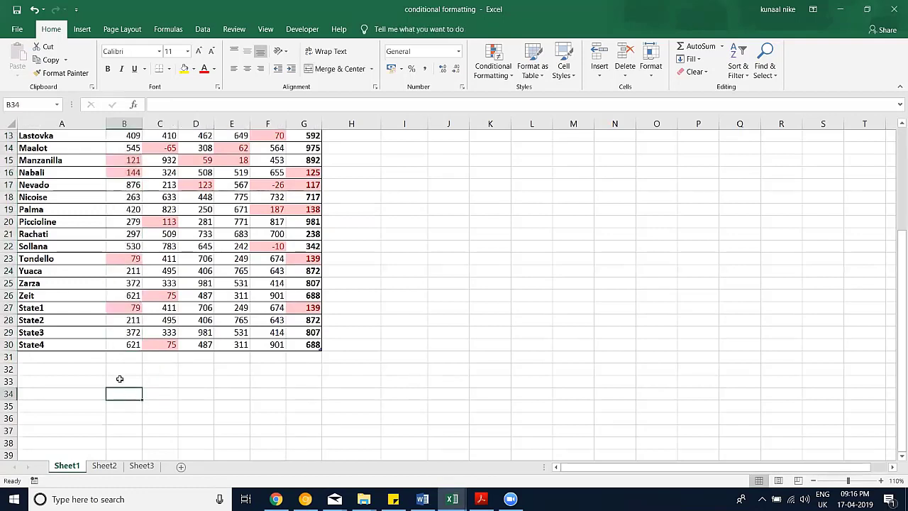
# - Enter 100 in cell B34 below the sales table and return to the top
pyautogui.write('100')
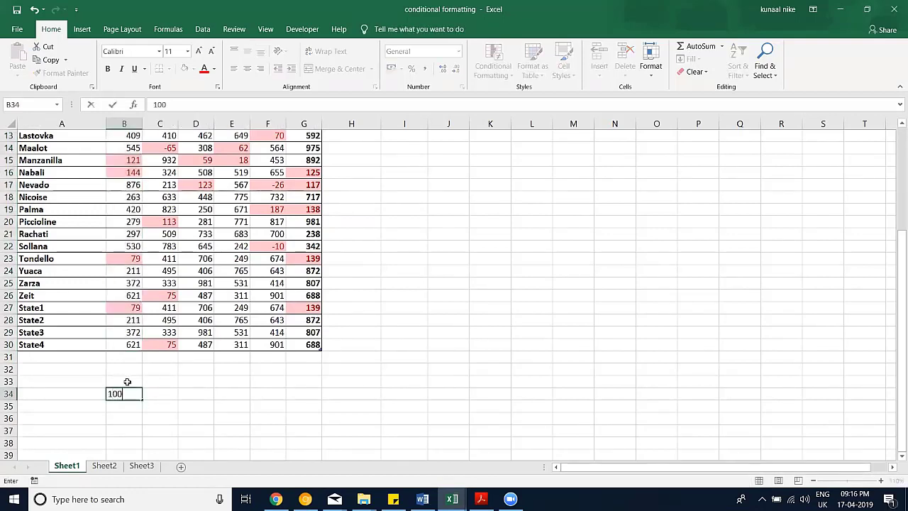
pyautogui.press('Return')
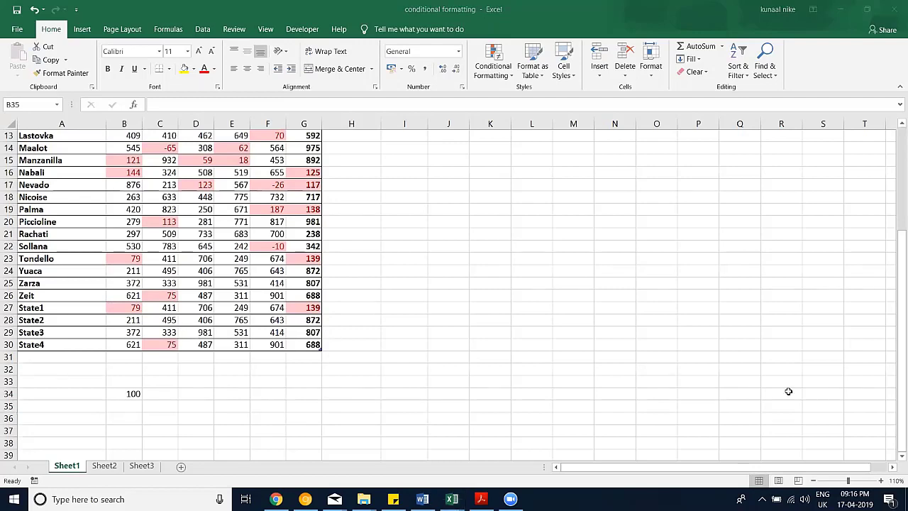
pyautogui.click(133, 391)
pyautogui.scroll(4, 337, 279)
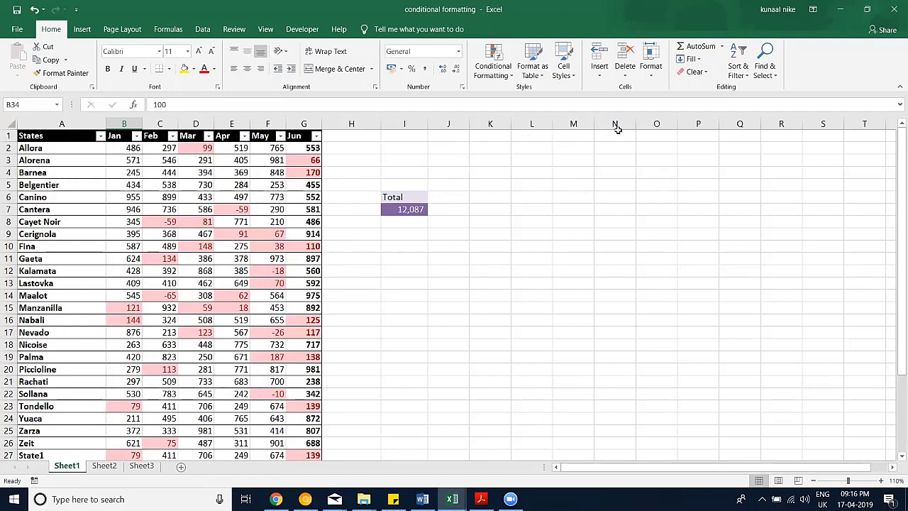
pyautogui.click(653, 77)
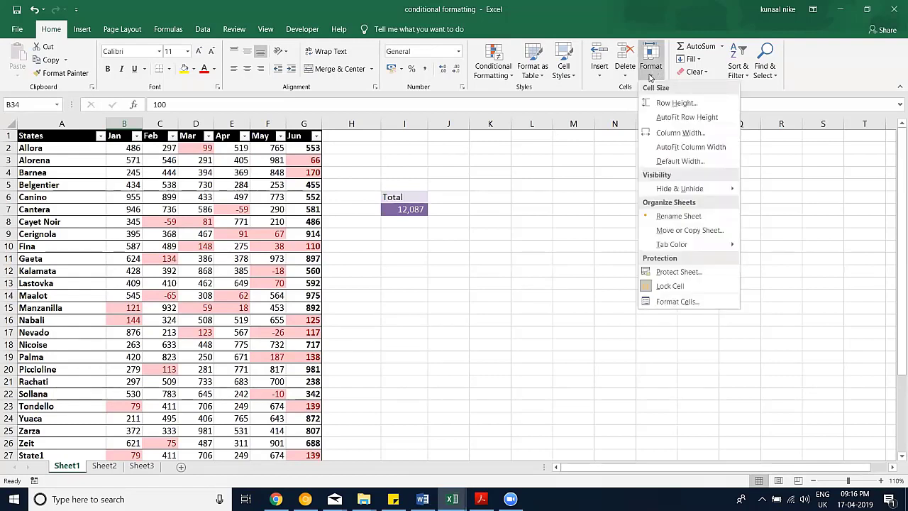
pyautogui.click(628, 77)
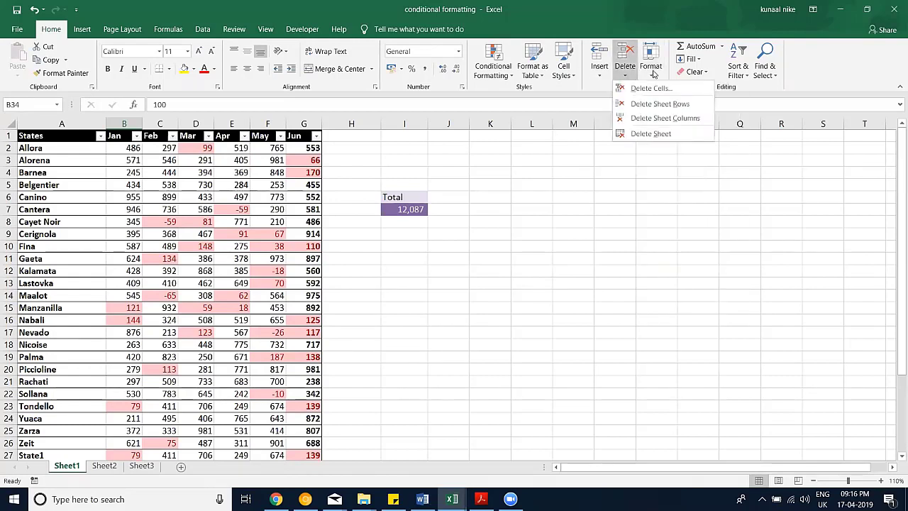
pyautogui.click(604, 78)
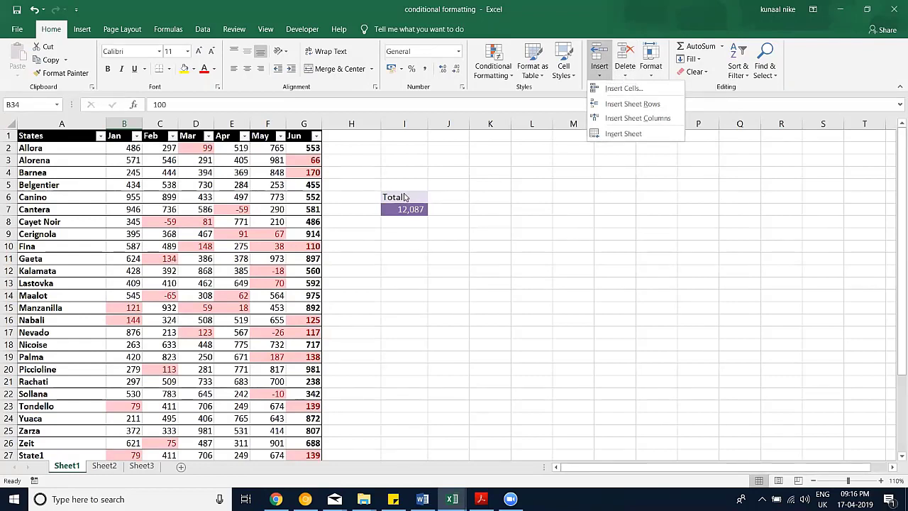
pyautogui.click(395, 229)
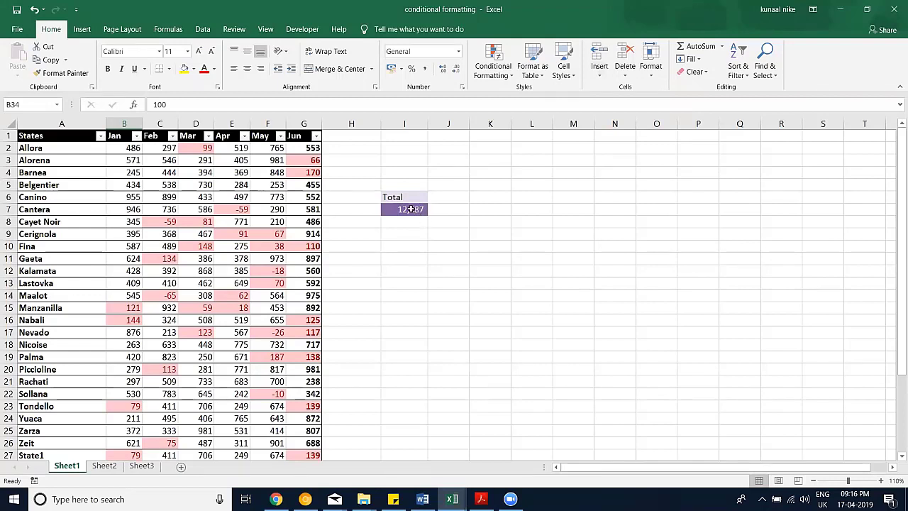
pyautogui.moveTo(411, 198); pyautogui.dragTo(412, 209)
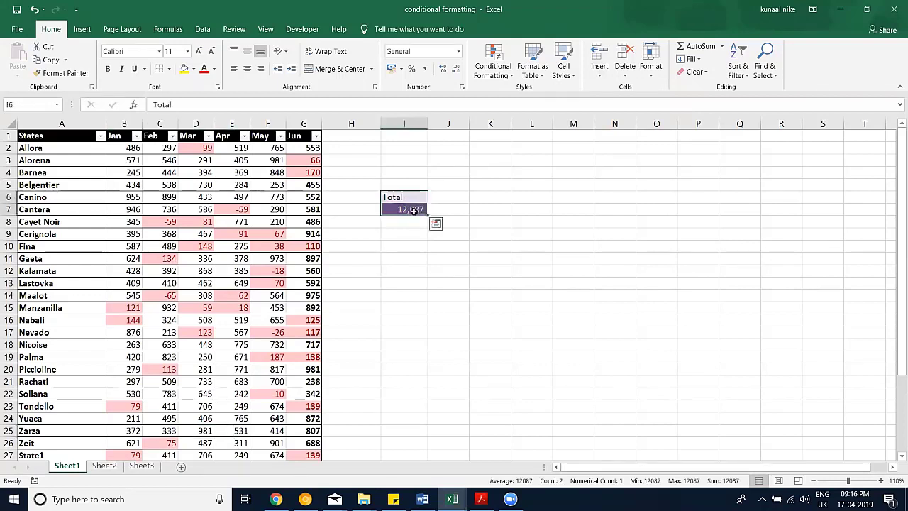
pyautogui.rightClick(414, 210)
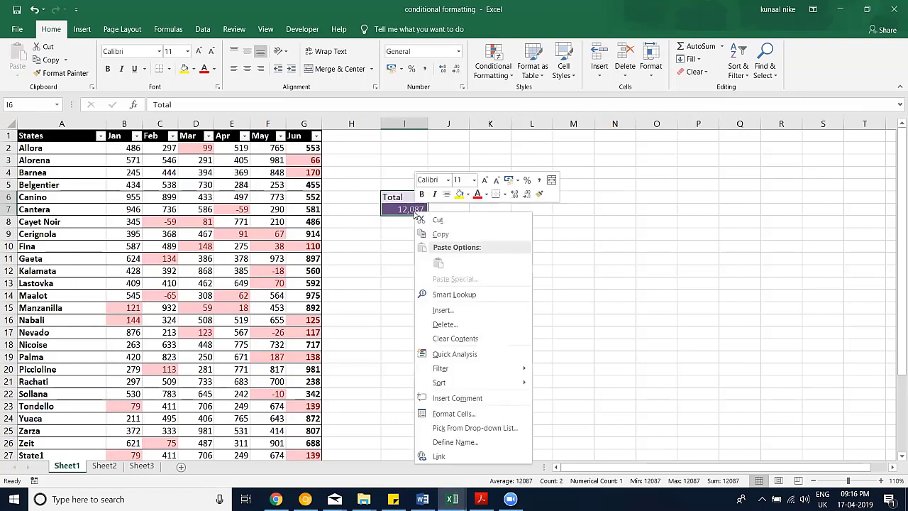
pyautogui.click(445, 324)
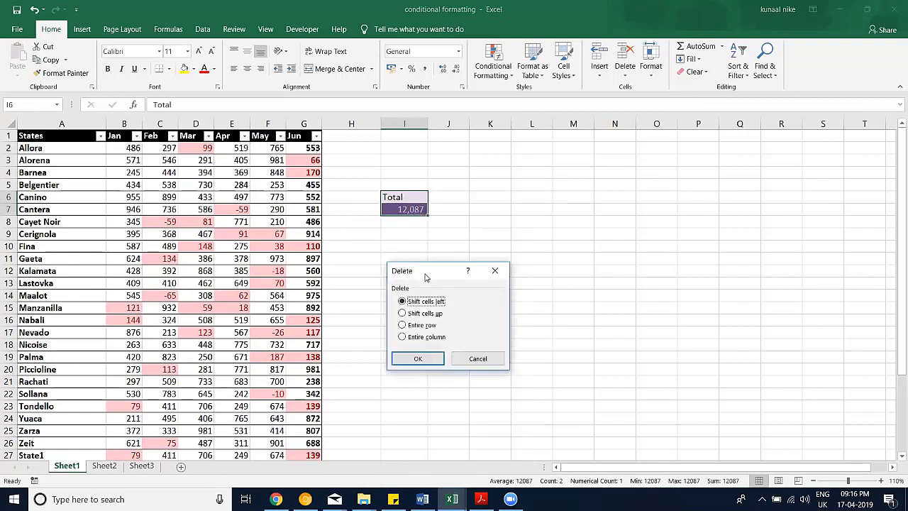
pyautogui.moveTo(427, 277); pyautogui.dragTo(477, 182)
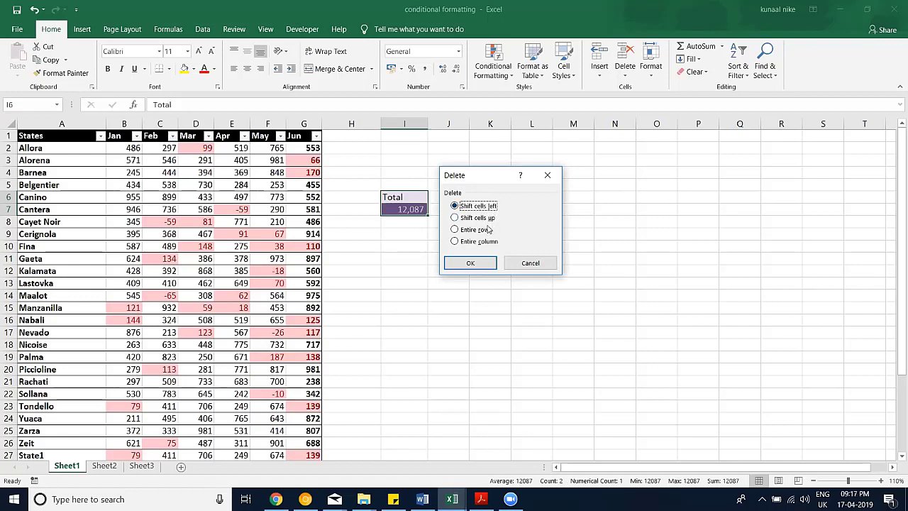
pyautogui.click(471, 231)
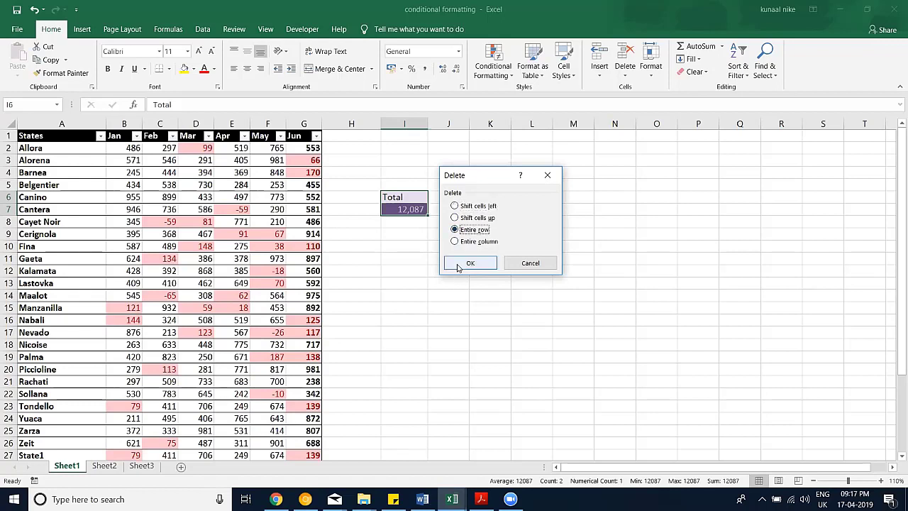
pyautogui.click(469, 263)
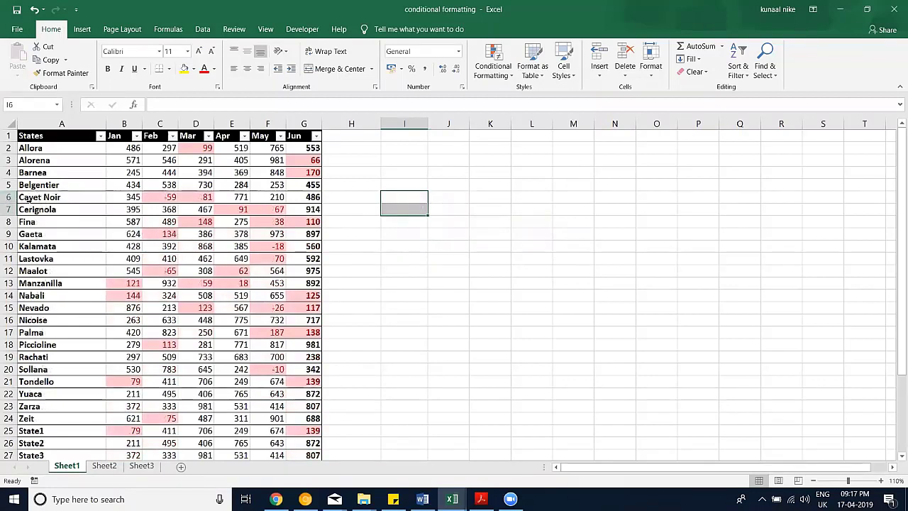
pyautogui.hotkey('ctrl', 'z')
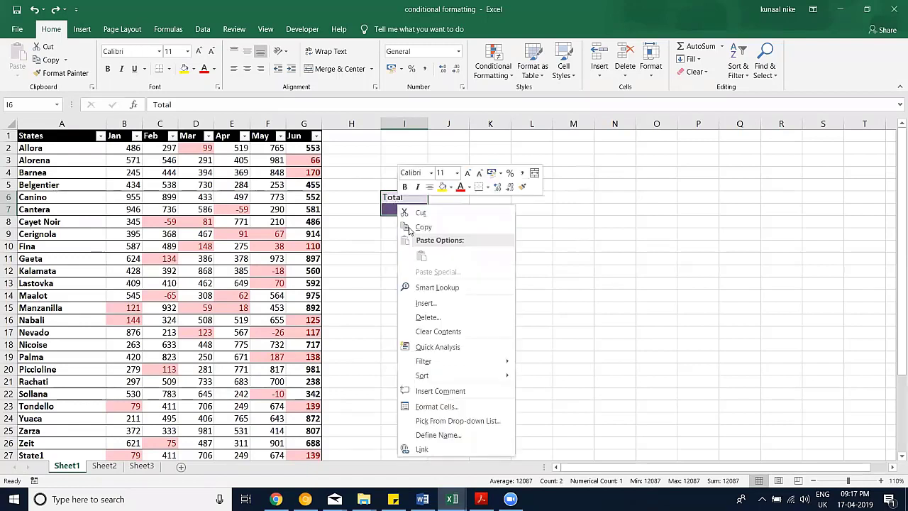
# - Delete the Total cells with Shift cells left, then undo the deletion
pyautogui.rightClick(398, 205)
pyautogui.click(432, 318)
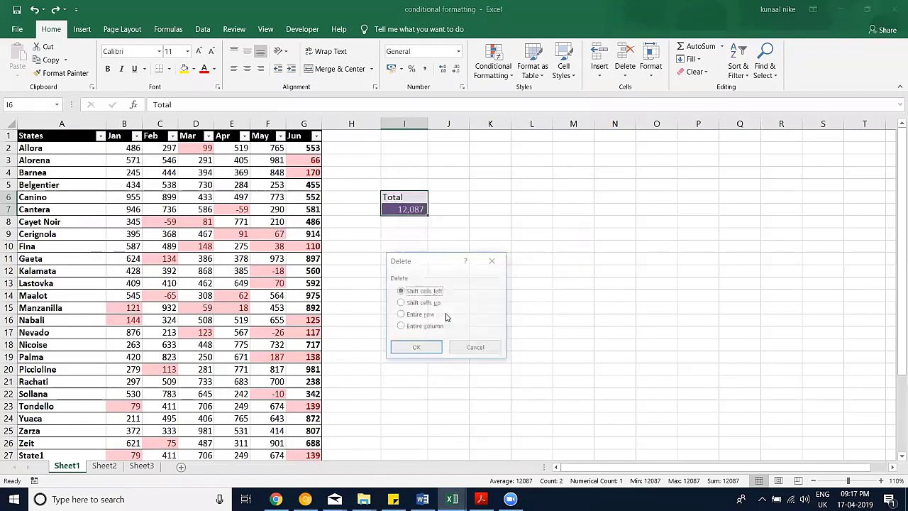
pyautogui.moveTo(408, 263); pyautogui.dragTo(470, 166)
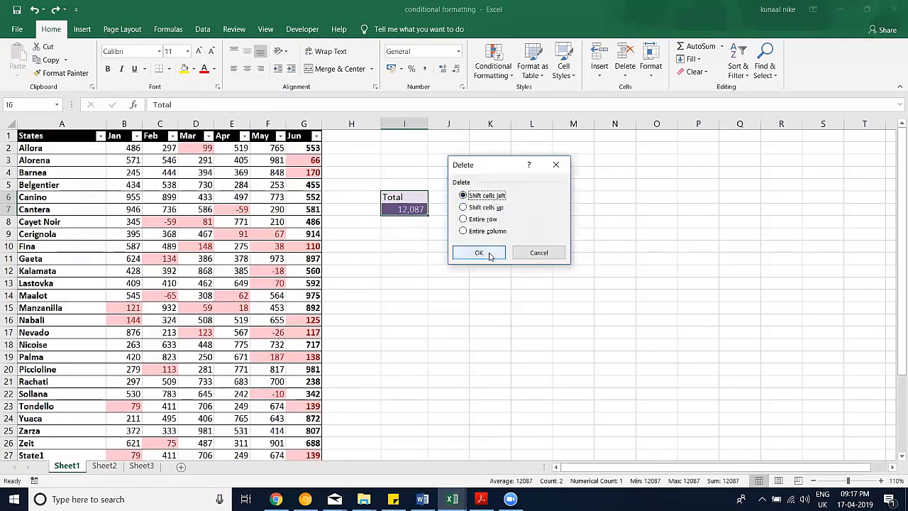
pyautogui.click(489, 255)
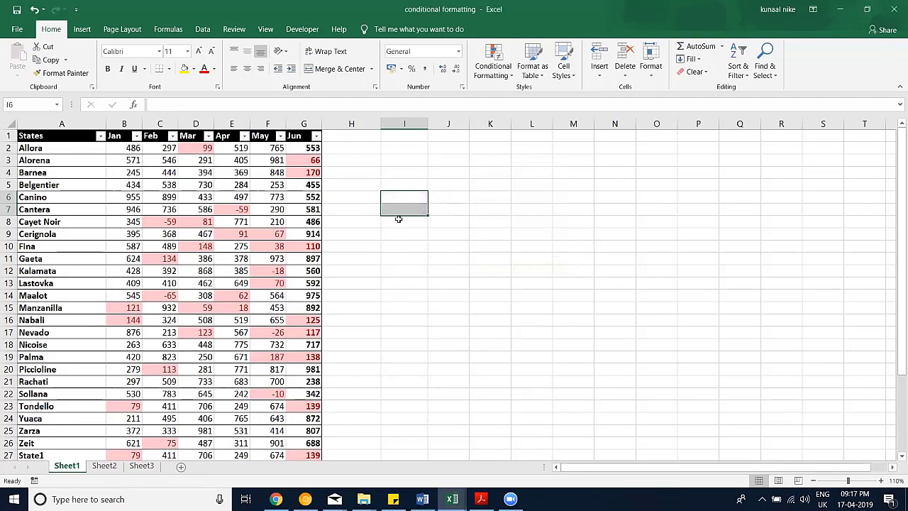
pyautogui.hotkey('ctrl', 'z')
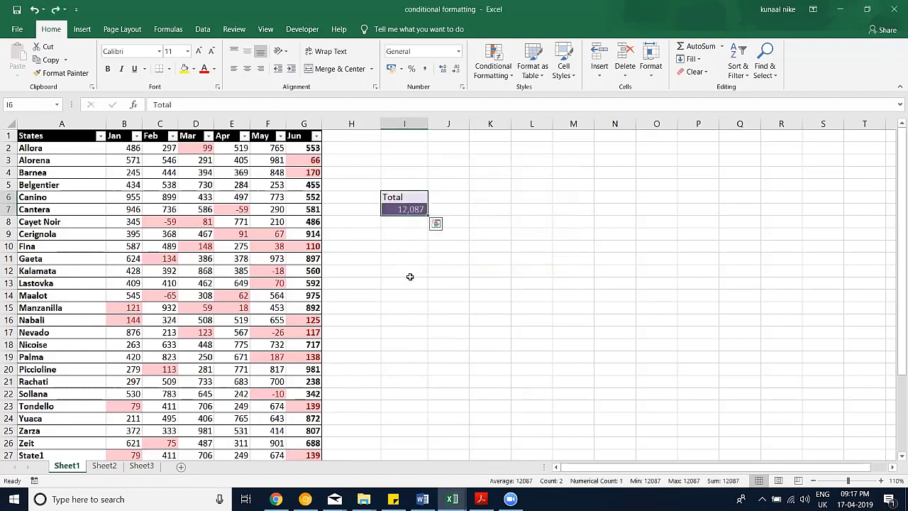
# - Enter the label 'UP' in cell I12
pyautogui.click(411, 276)
pyautogui.write('UP')
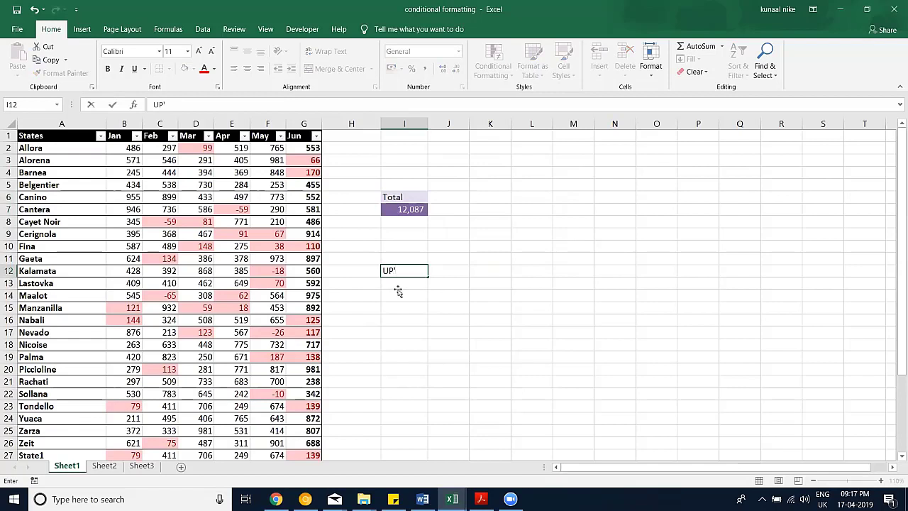
pyautogui.press('Return')
# - Delete the Total cells I6:I7 with Shift cells up, then undo it
pyautogui.moveTo(405, 198); pyautogui.dragTo(410, 209)
pyautogui.rightClick(413, 206)
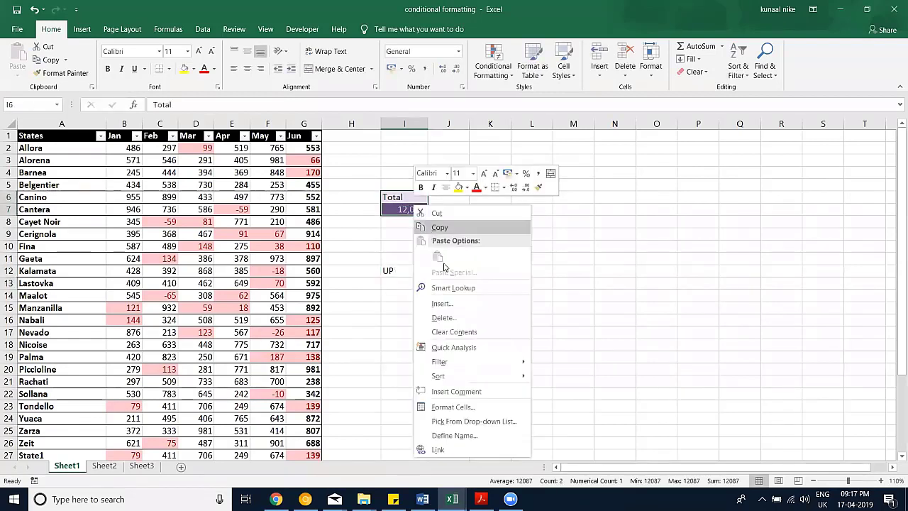
pyautogui.click(461, 320)
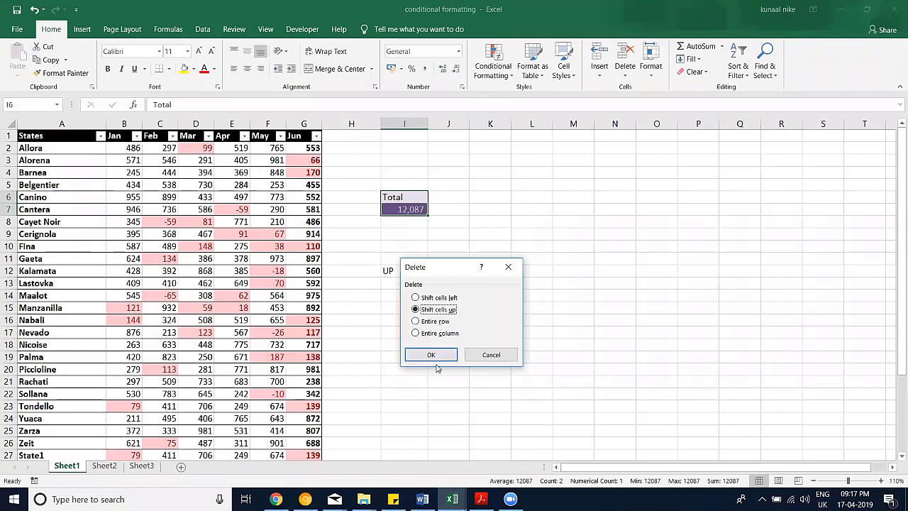
pyautogui.click(433, 352)
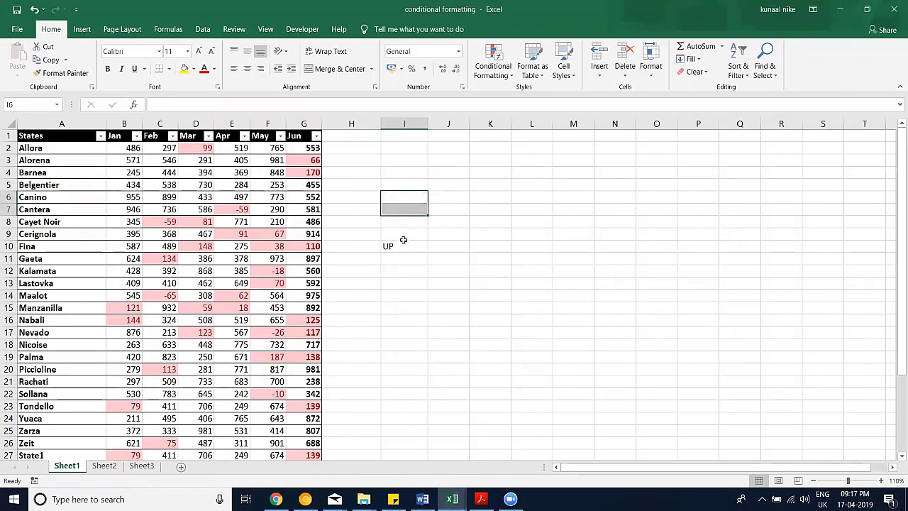
pyautogui.hotkey('ctrl', 'z')
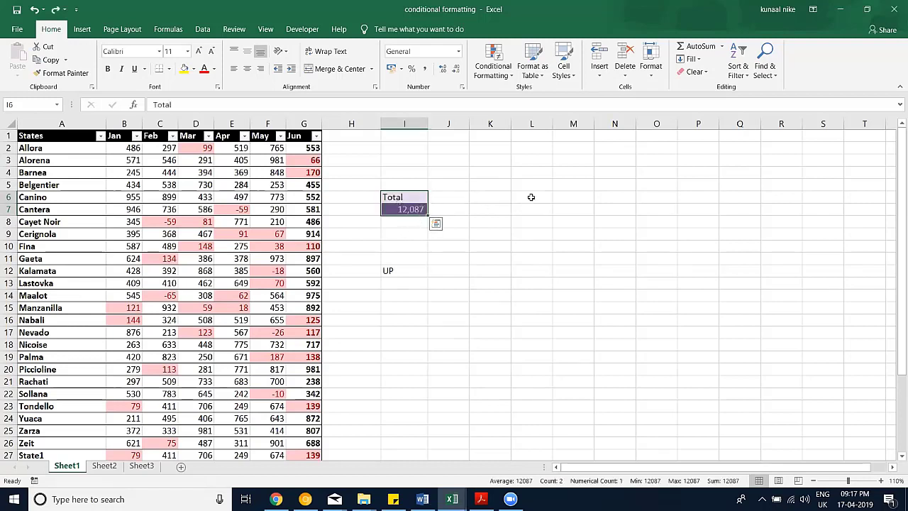
# - Enter the label 'left' in cell L6
pyautogui.click(531, 197)
pyautogui.write('left')
pyautogui.press('Return')
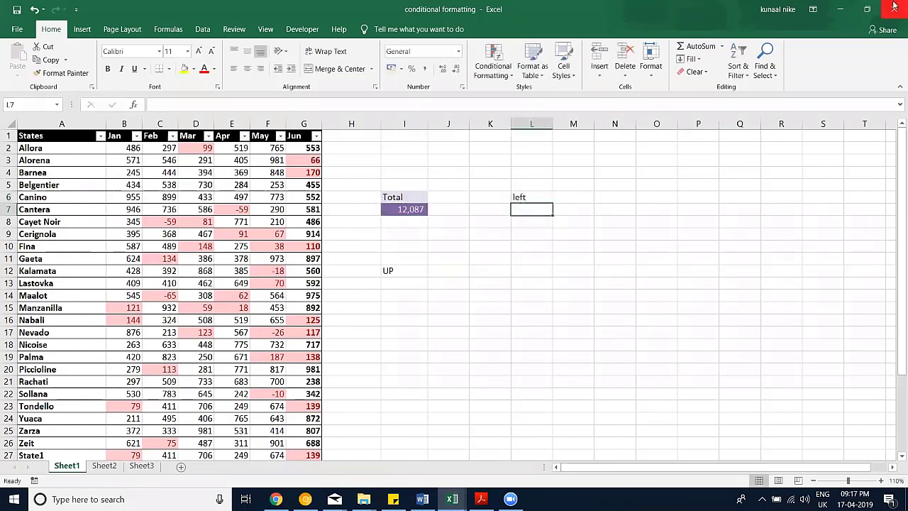
# - Delete cells I5:I7 with Shift cells left, then undo the deletion
pyautogui.moveTo(404, 186); pyautogui.dragTo(403, 208)
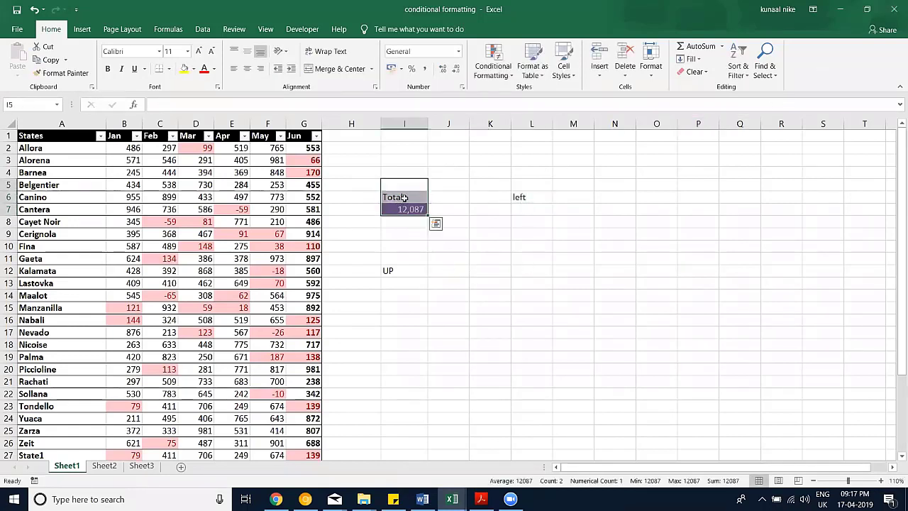
pyautogui.rightClick(403, 197)
pyautogui.click(460, 310)
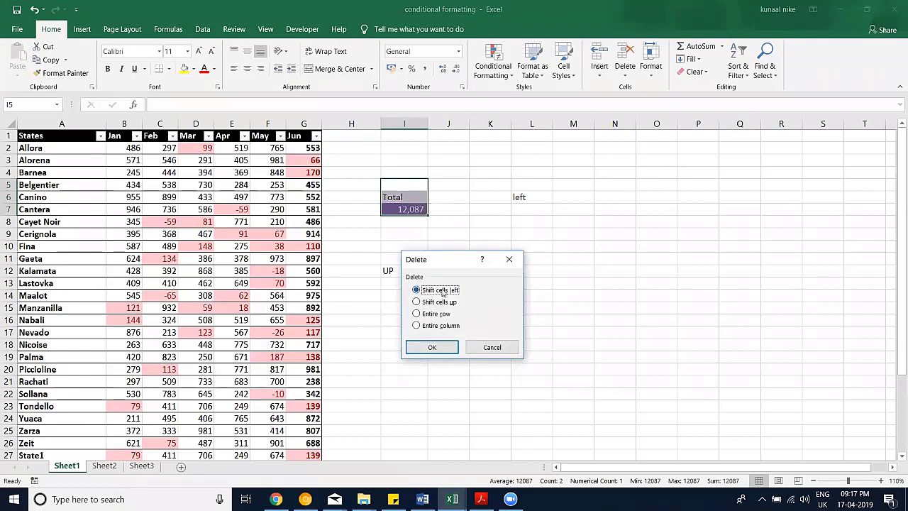
pyautogui.click(432, 347)
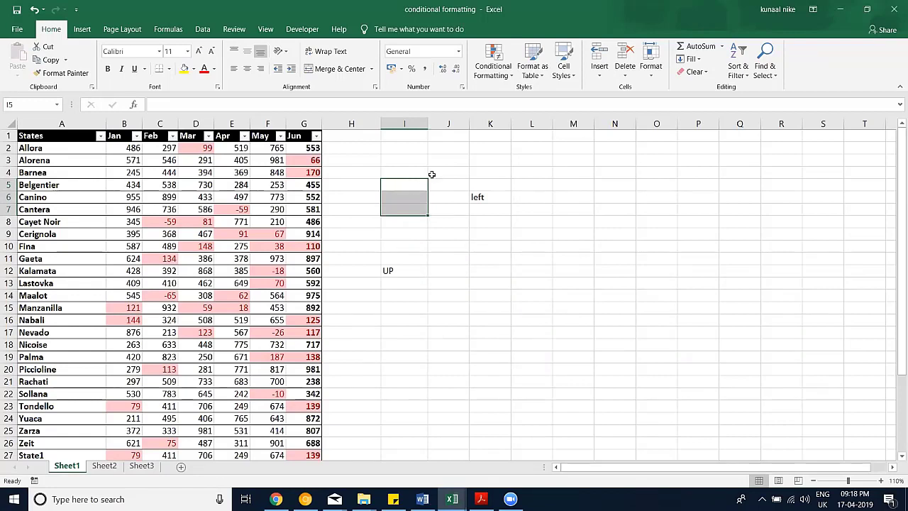
pyautogui.hotkey('ctrl', 'shift', 't')
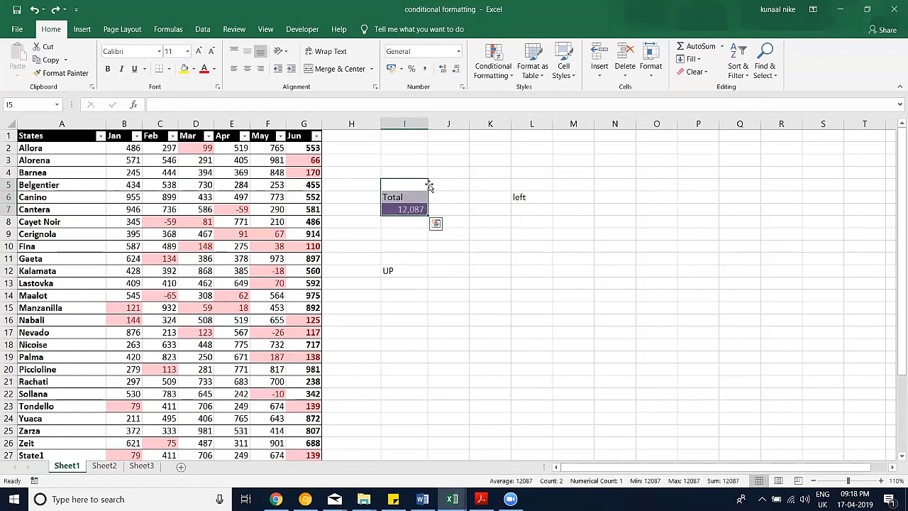
pyautogui.click(694, 71)
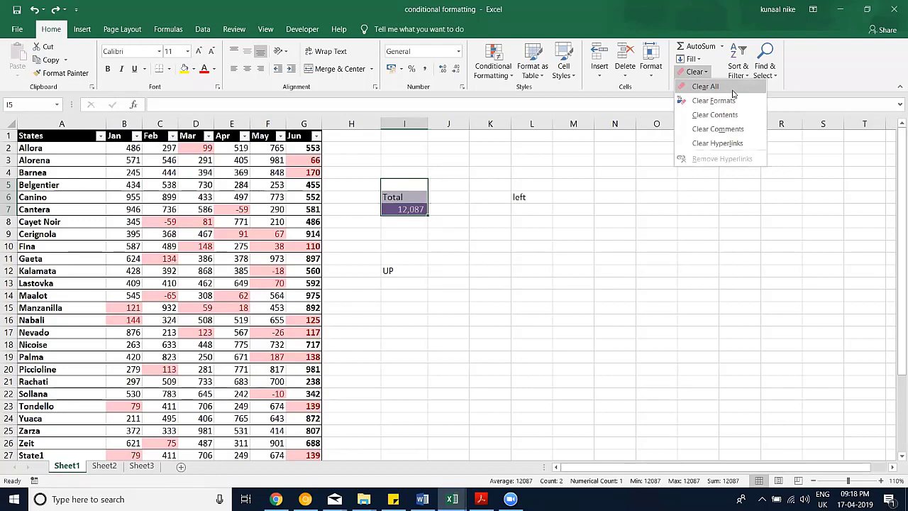
# - Clear All contents and formatting from I5:I7
pyautogui.click(733, 91)
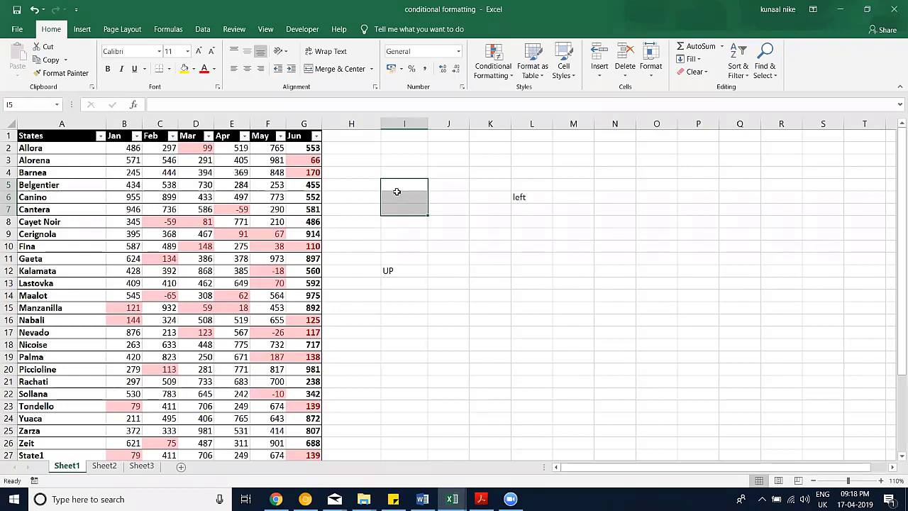
# - Delete the contents of I6:L18, then select other empty ranges such as I5:I11
pyautogui.moveTo(405, 197); pyautogui.dragTo(518, 346)
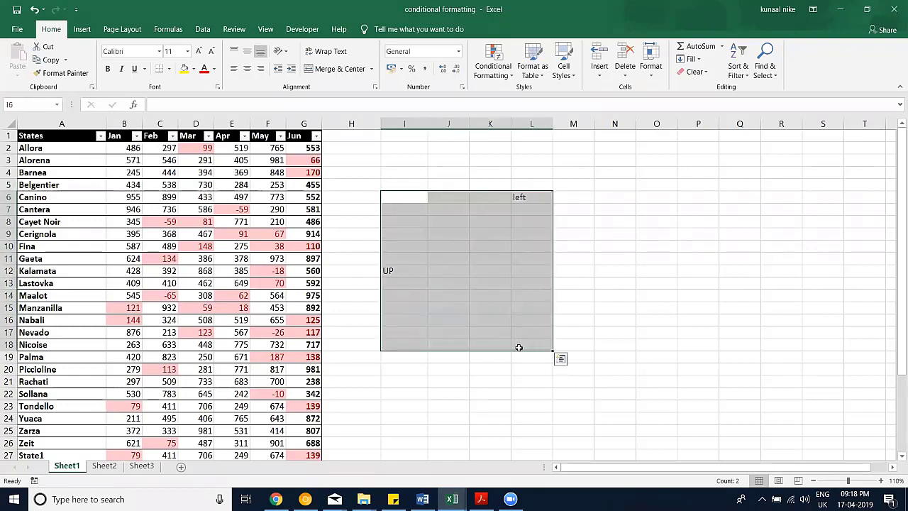
pyautogui.press('Delete')
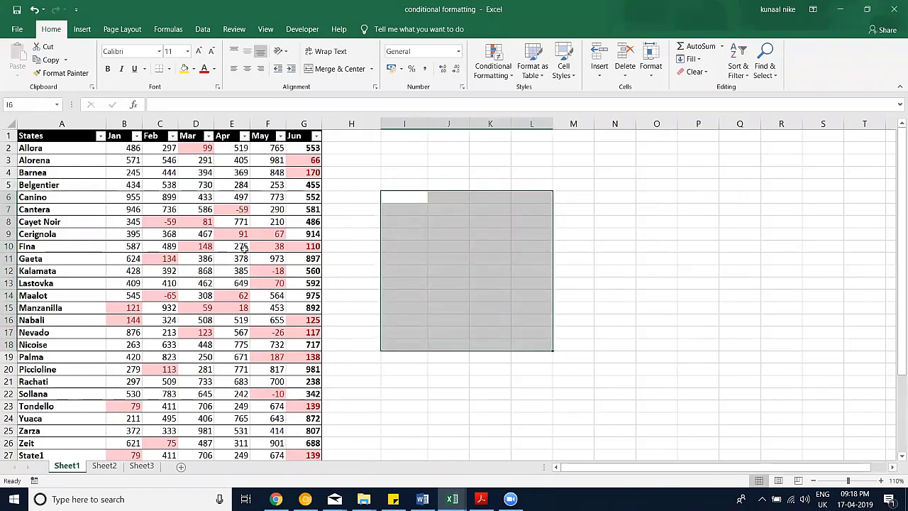
pyautogui.moveTo(172, 207); pyautogui.dragTo(636, 200)
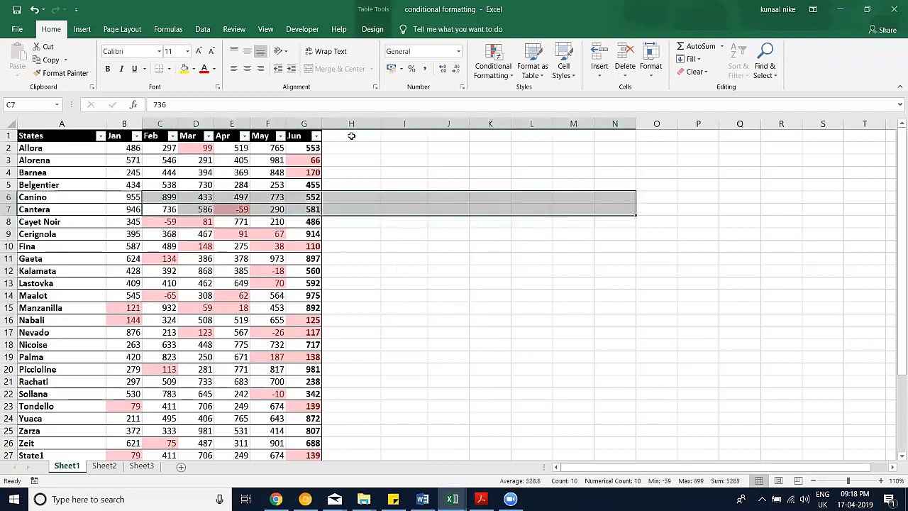
pyautogui.moveTo(351, 136); pyautogui.dragTo(351, 345)
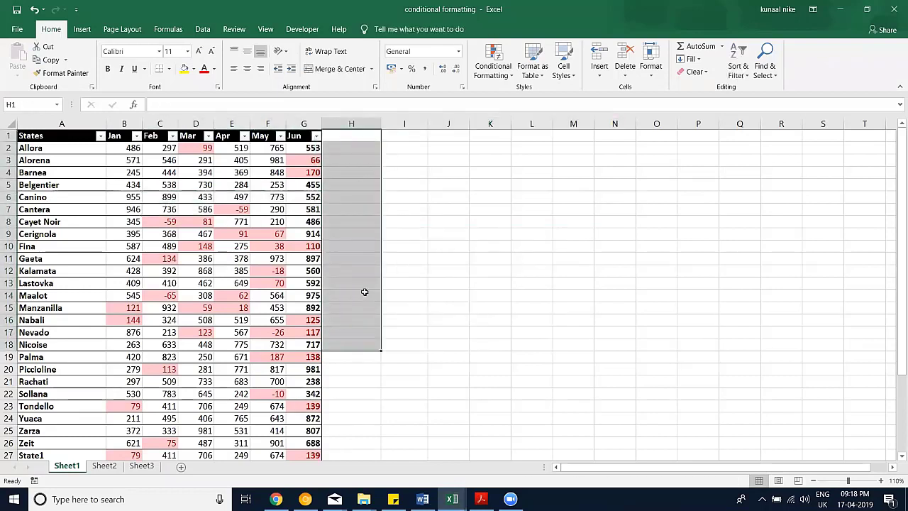
pyautogui.moveTo(408, 186); pyautogui.dragTo(394, 264)
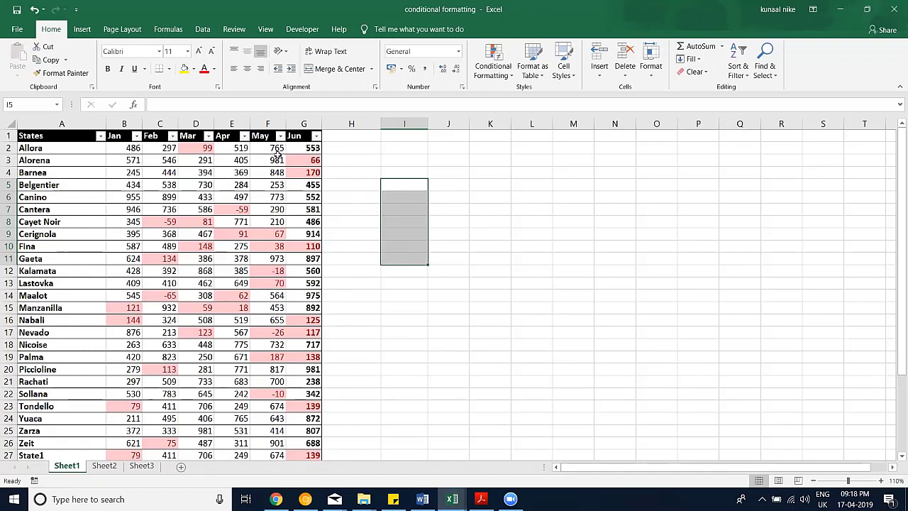
# - Insert a blank column at J and move the May figures into column F, replacing empty Apr2
pyautogui.rightClick(438, 120)
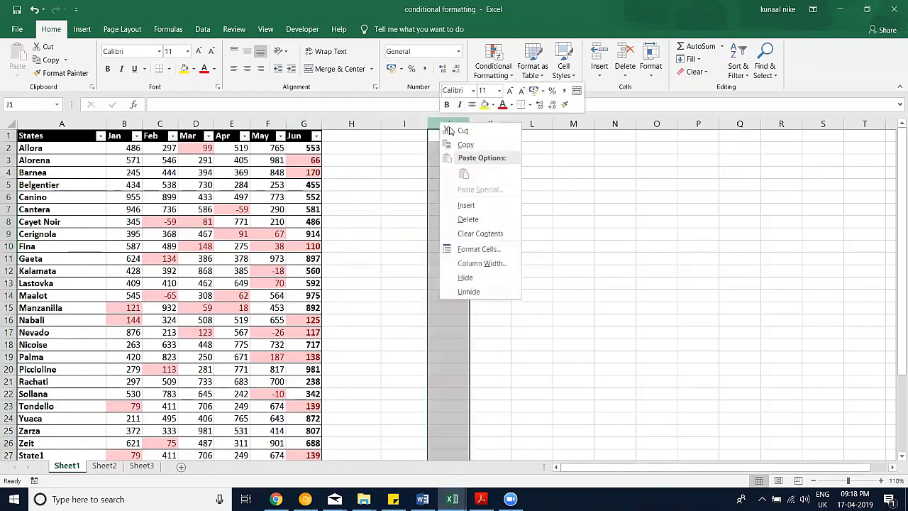
pyautogui.click(487, 202)
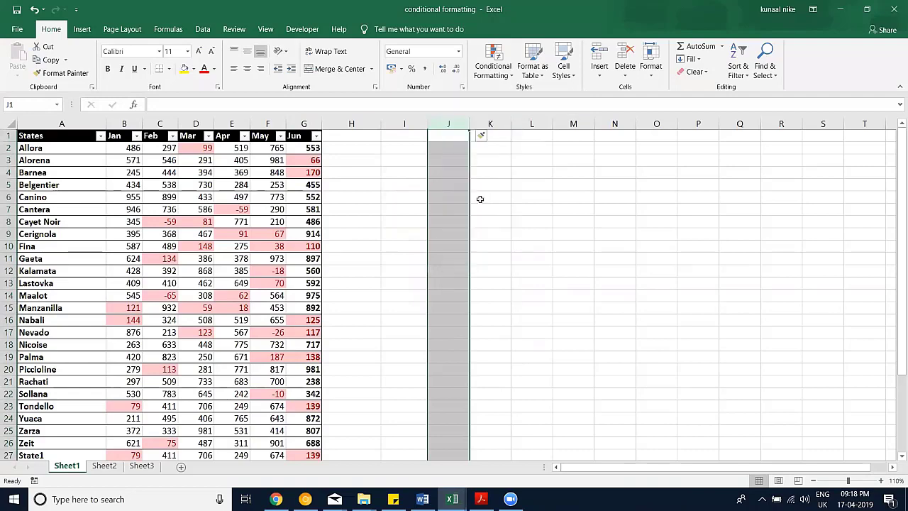
pyautogui.click(267, 123)
pyautogui.rightClick(266, 122)
pyautogui.click(292, 177)
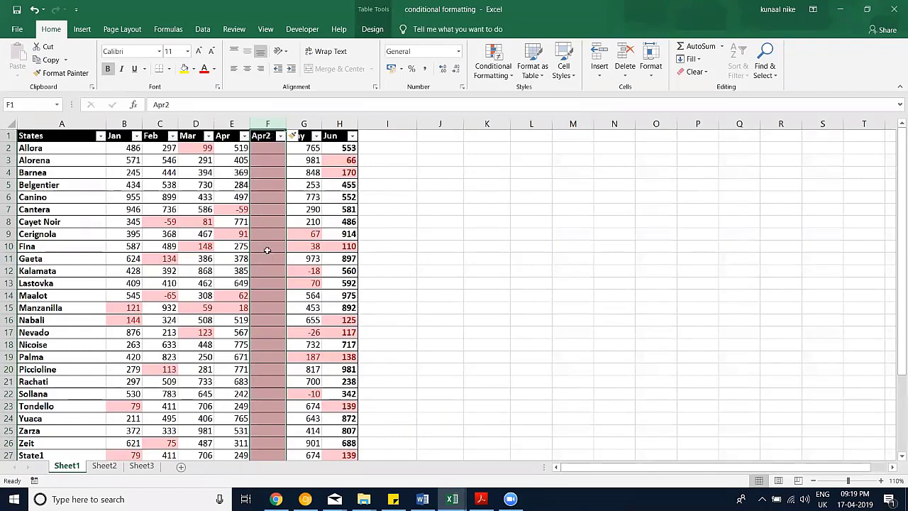
pyautogui.scroll(-5, 268, 227)
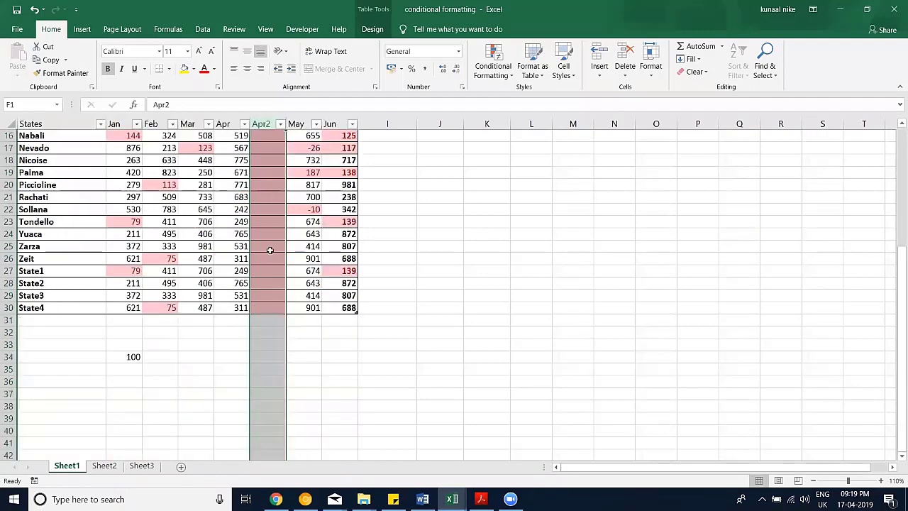
pyautogui.scroll(5, 270, 249)
pyautogui.moveTo(291, 241); pyautogui.dragTo(289, 245)
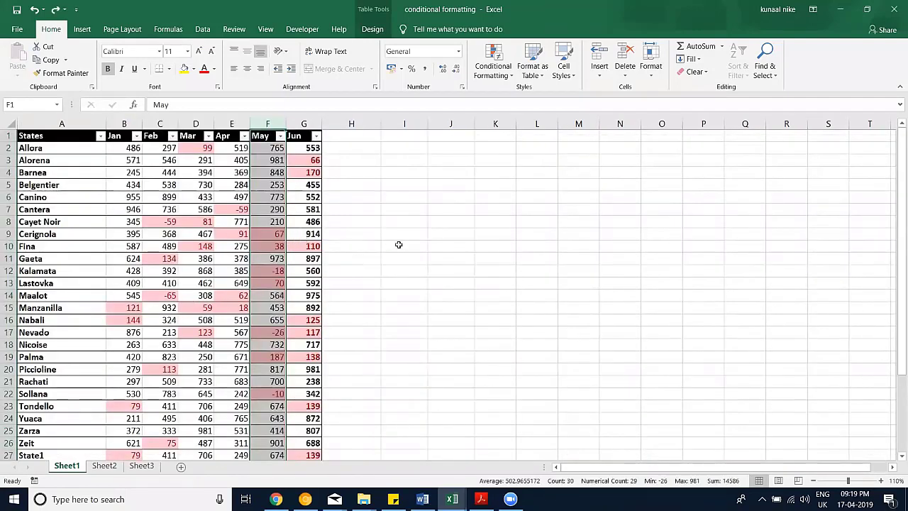
pyautogui.moveTo(410, 181); pyautogui.dragTo(410, 221)
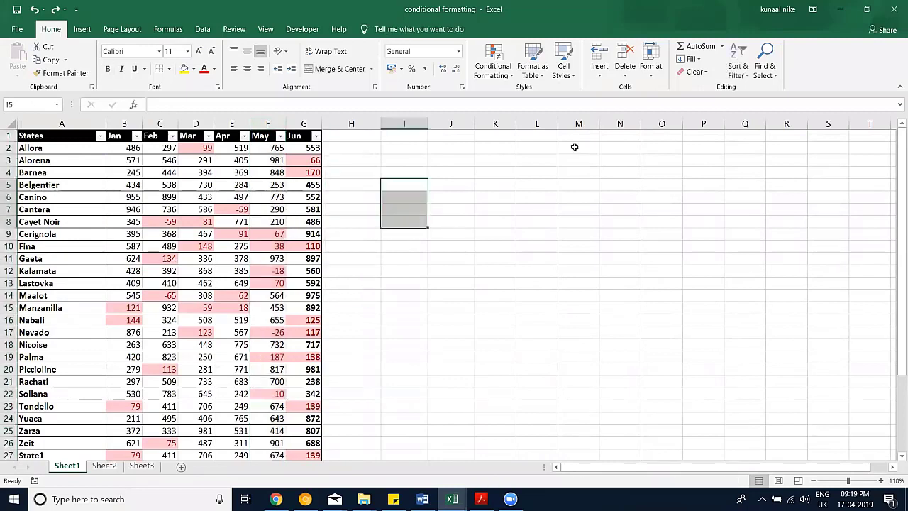
pyautogui.click(695, 73)
pyautogui.click(694, 76)
pyautogui.press('alt')
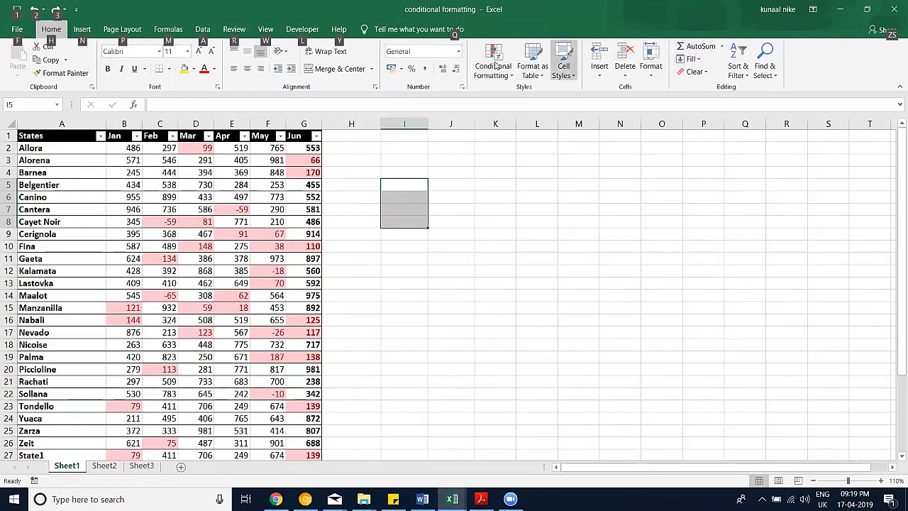
pyautogui.press('q')
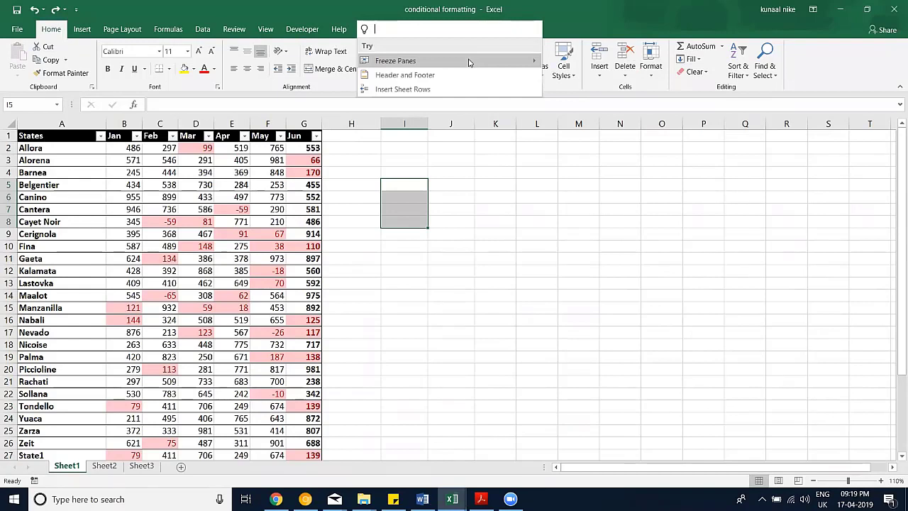
pyautogui.press('Escape')
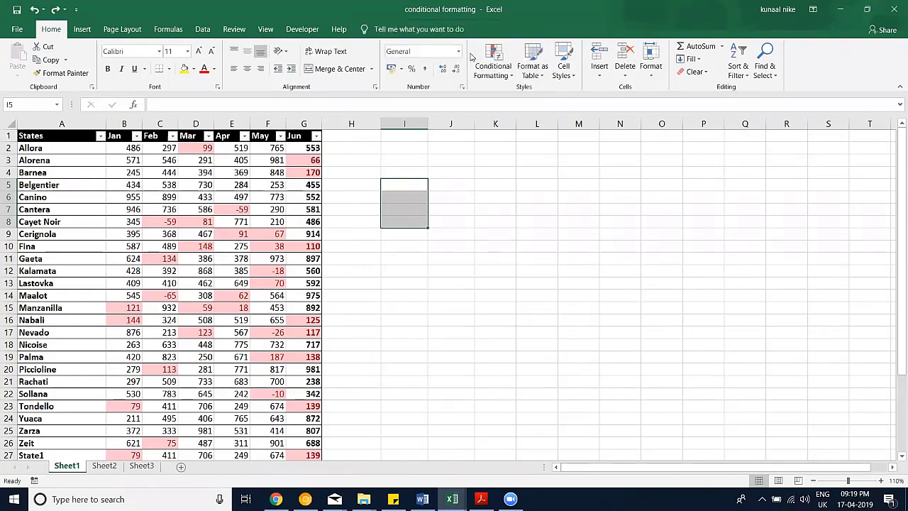
pyautogui.press('alt')
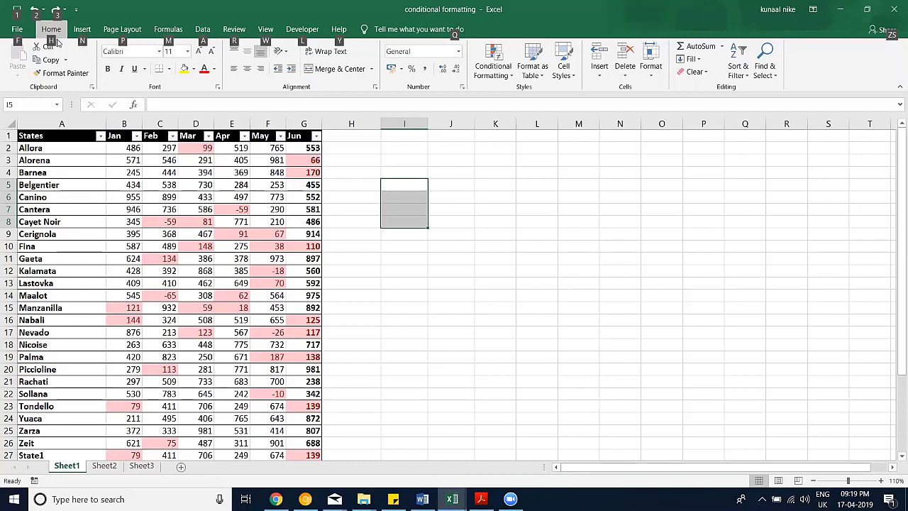
pyautogui.press('h')
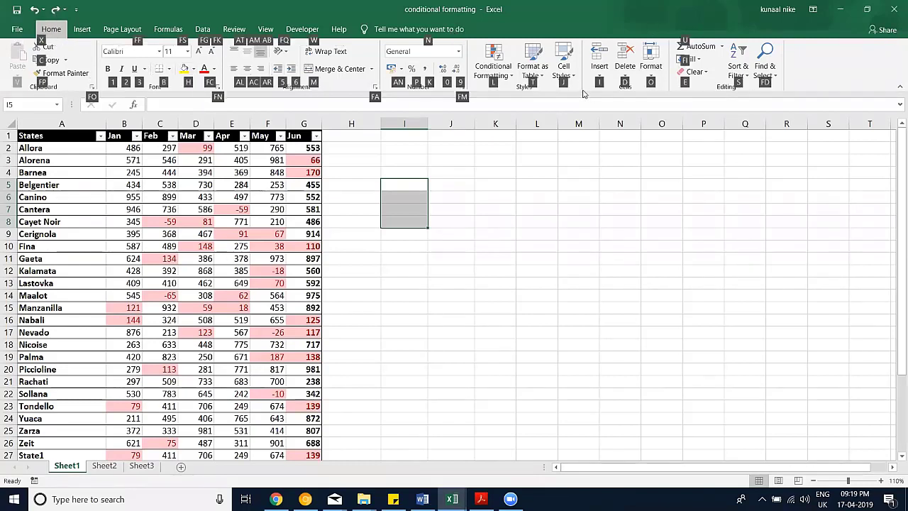
pyautogui.press('e')
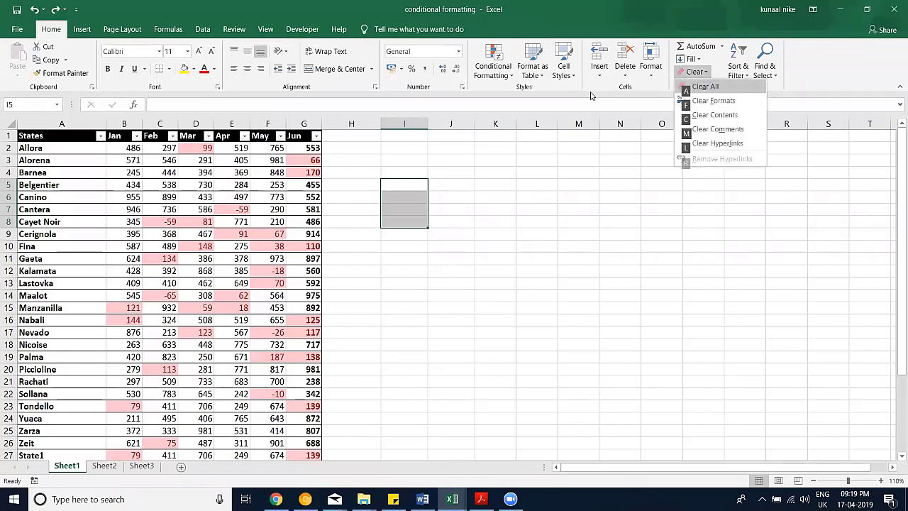
pyautogui.press('Escape')
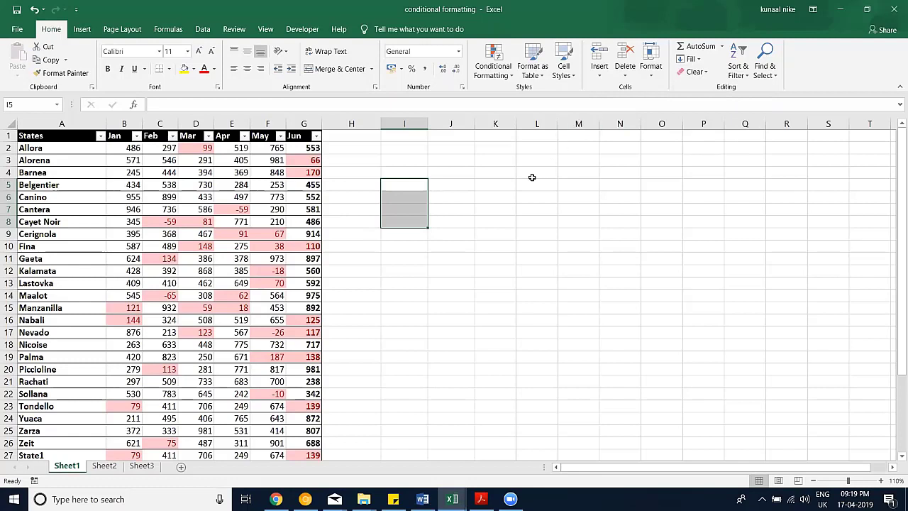
pyautogui.write('sdrg')
pyautogui.click(408, 210)
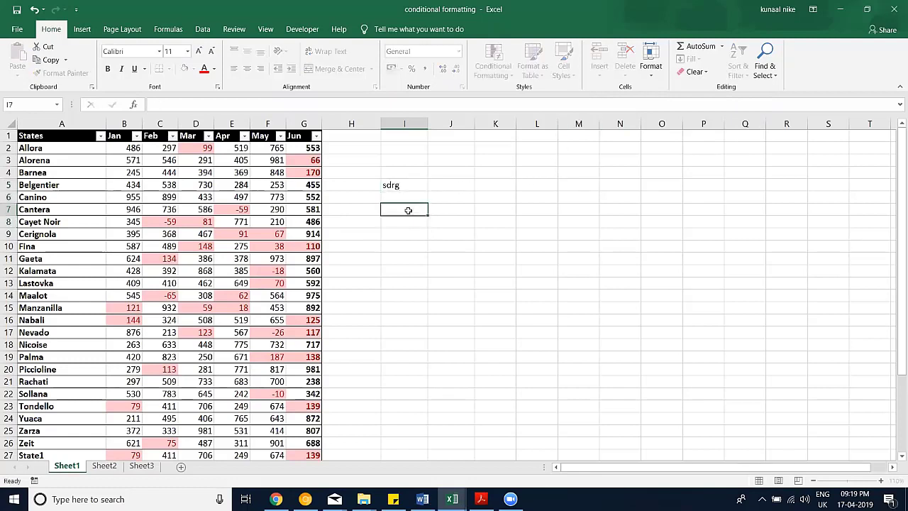
pyautogui.write('sdfg')
pyautogui.click(408, 197)
pyautogui.moveTo(405, 185); pyautogui.dragTo(405, 221)
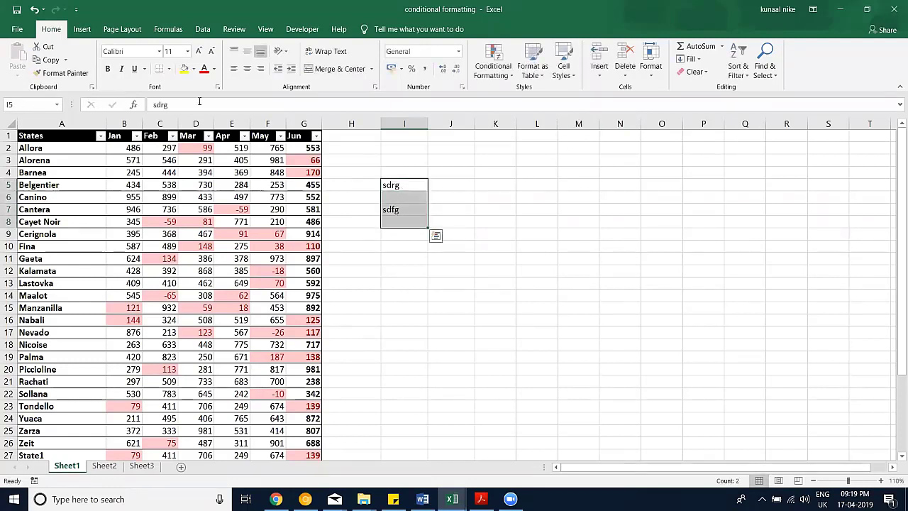
pyautogui.click(184, 68)
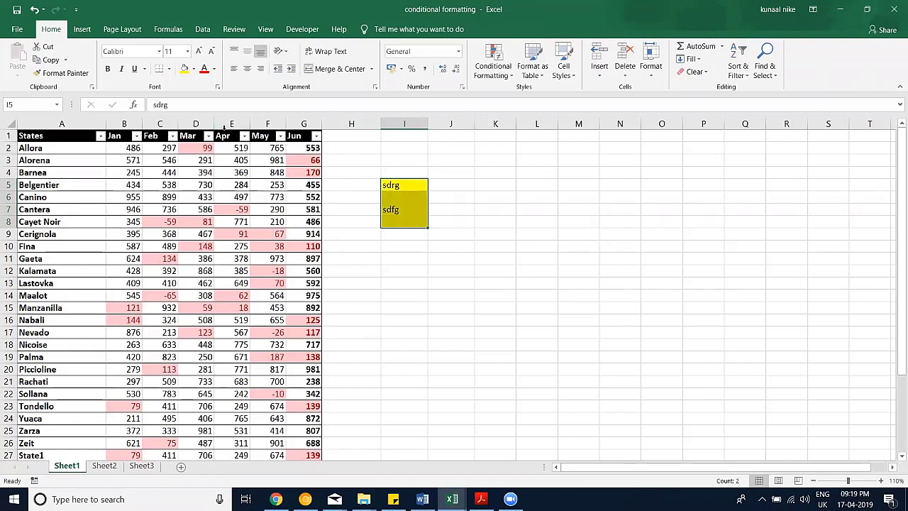
pyautogui.press('alt')
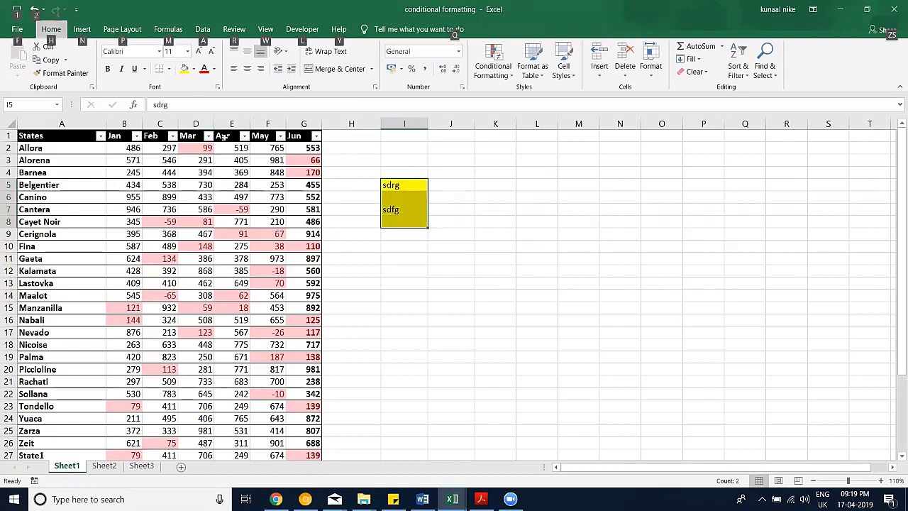
pyautogui.press('h')
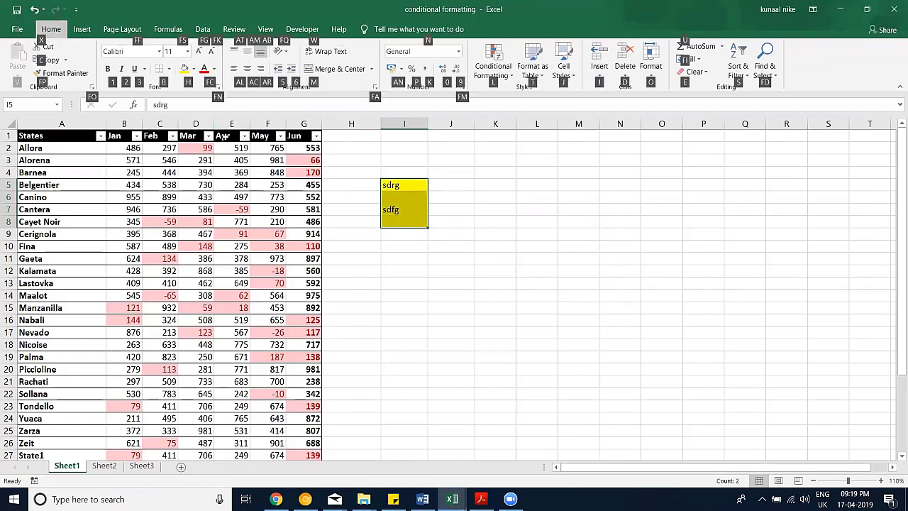
pyautogui.press('e')
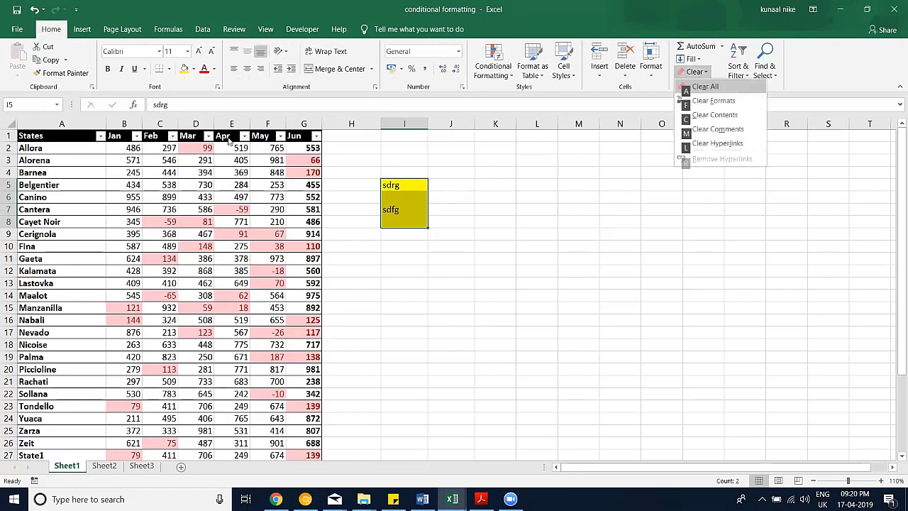
pyautogui.press('a')
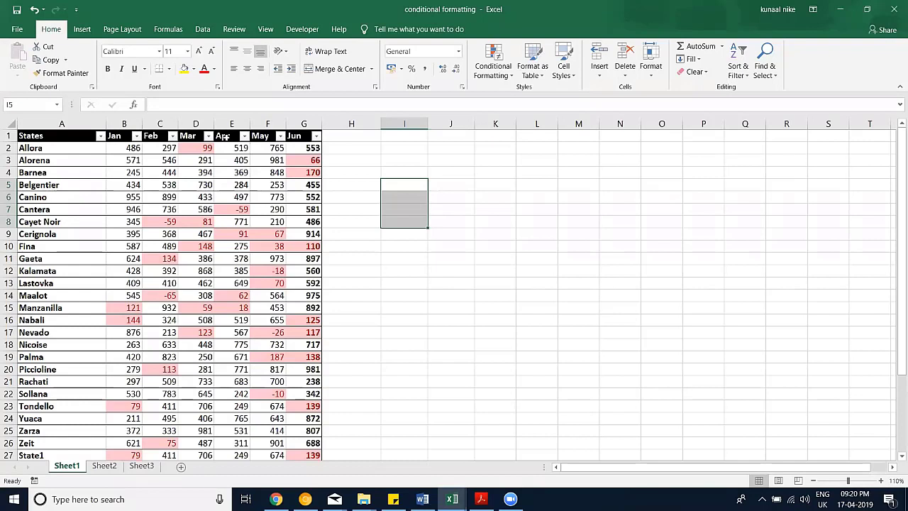
pyautogui.hotkey('ctrl', 'z')
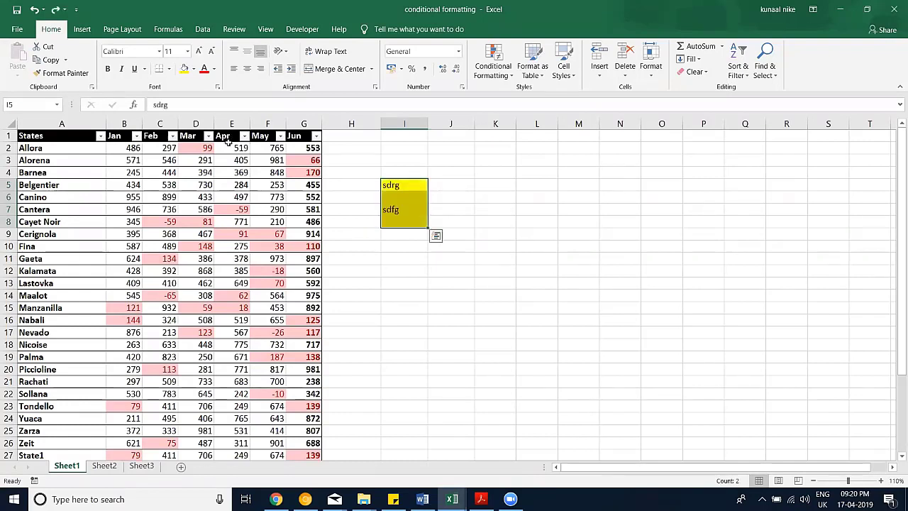
pyautogui.press('alt')
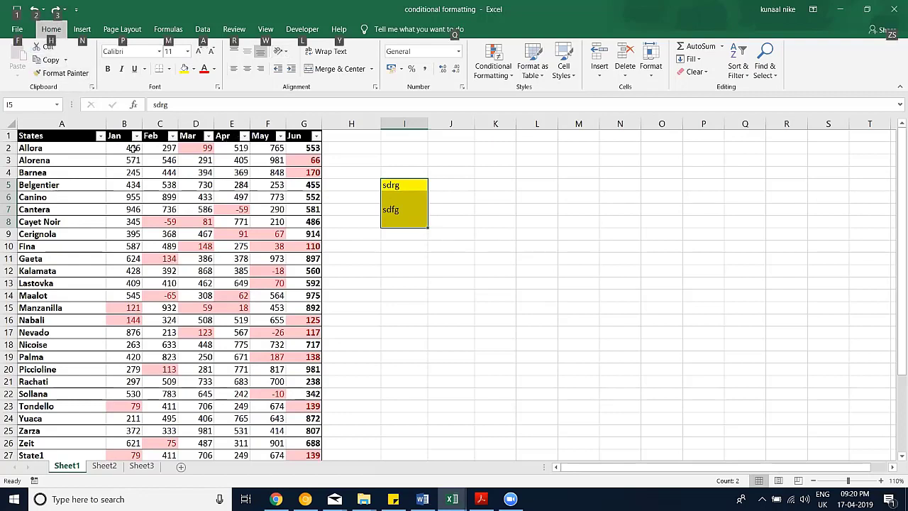
pyautogui.press('h')
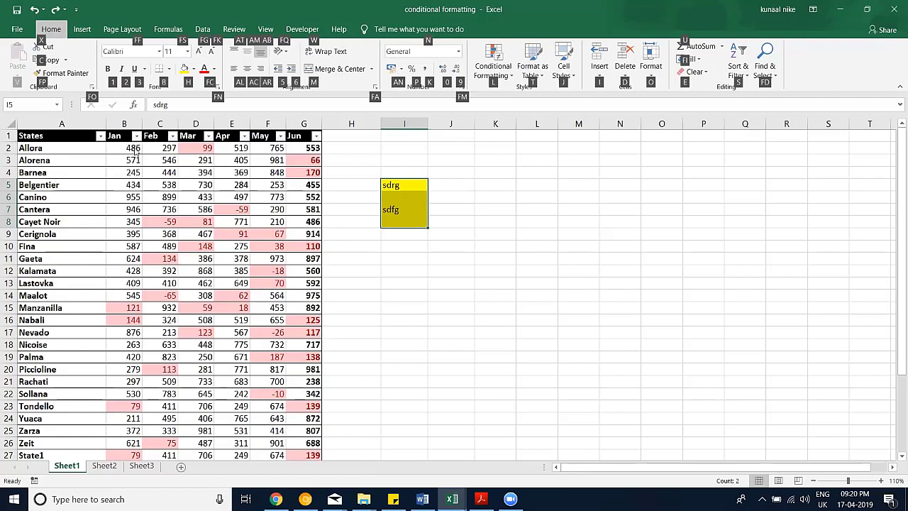
pyautogui.press('e')
pyautogui.press('a')
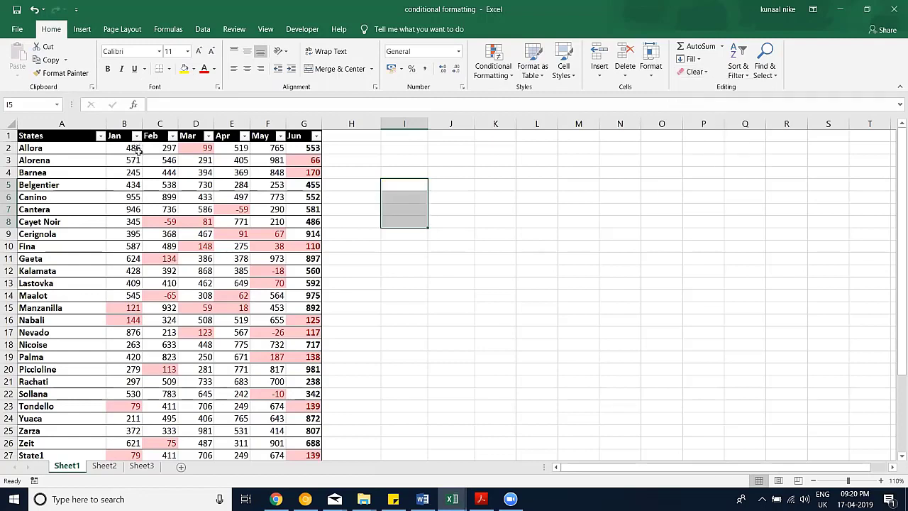
pyautogui.hotkey('ctrl', 'z')
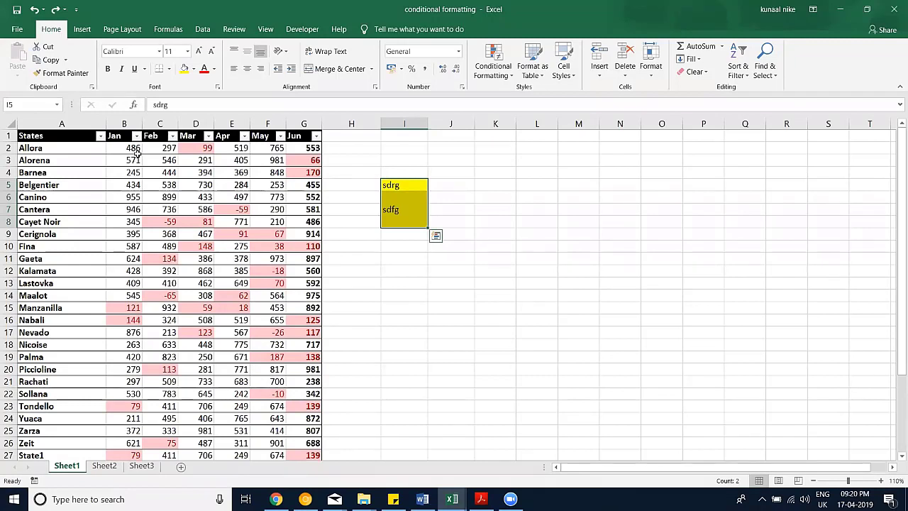
pyautogui.press('alt')
pyautogui.press('h')
pyautogui.press('e')
pyautogui.press('a')
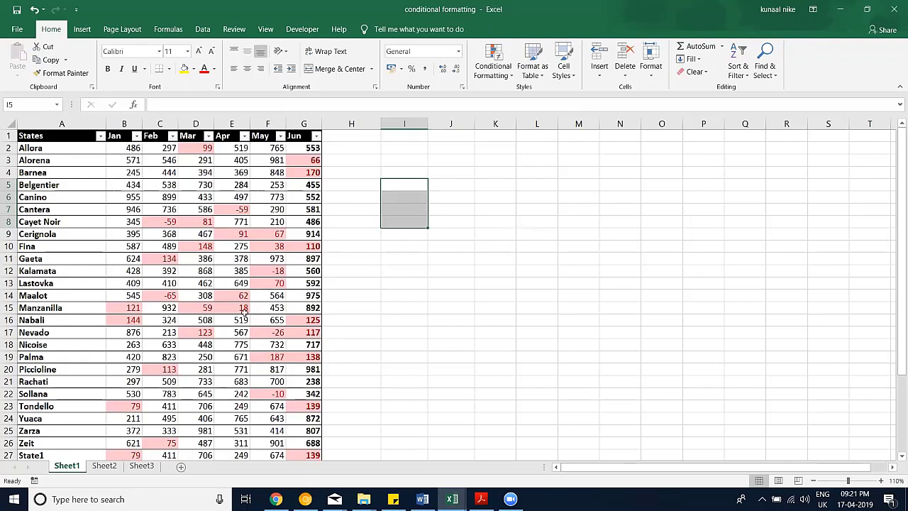
# - Delete the May values in F5, F11, F15, F22 and F24 (253, 973, 453, -10, 643)
pyautogui.click(273, 185)
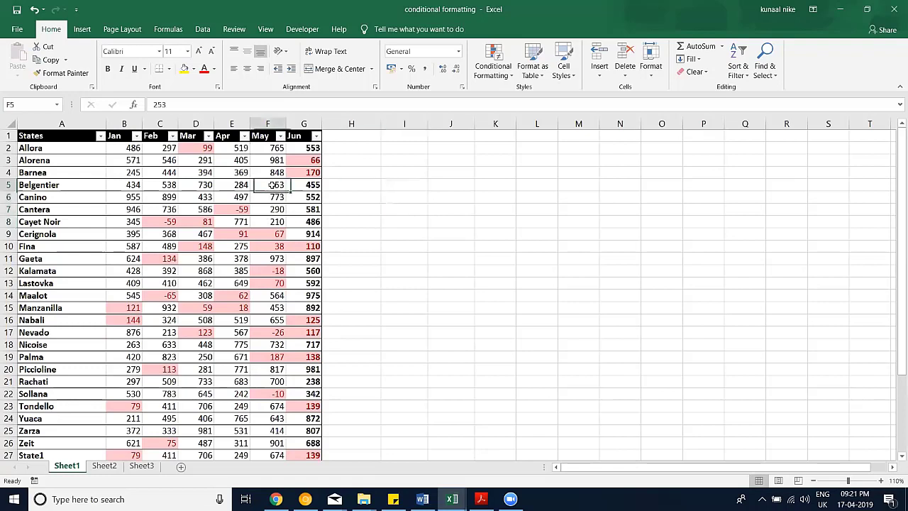
pyautogui.press('Delete')
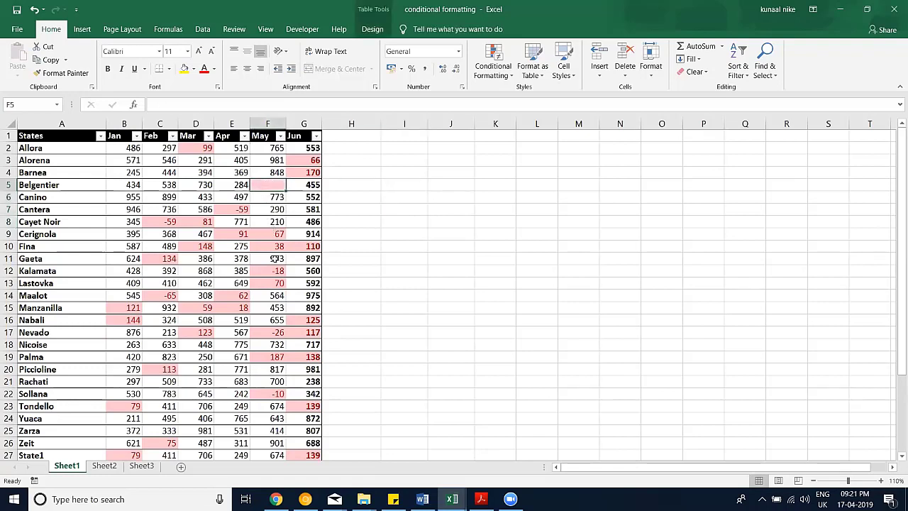
pyautogui.click(276, 259)
pyautogui.press('Delete')
pyautogui.click(266, 307)
pyautogui.press('Delete')
pyautogui.click(268, 369)
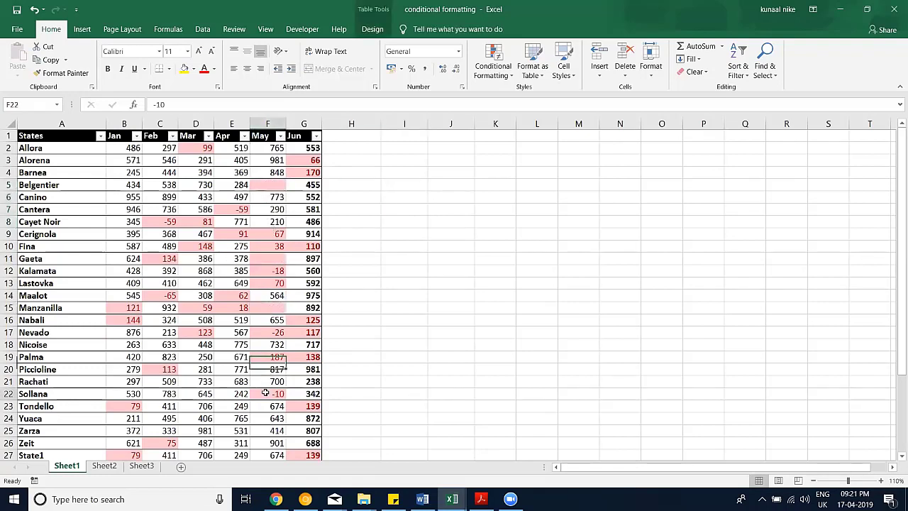
pyautogui.click(266, 393)
pyautogui.press('Delete')
pyautogui.click(261, 418)
pyautogui.press('Delete')
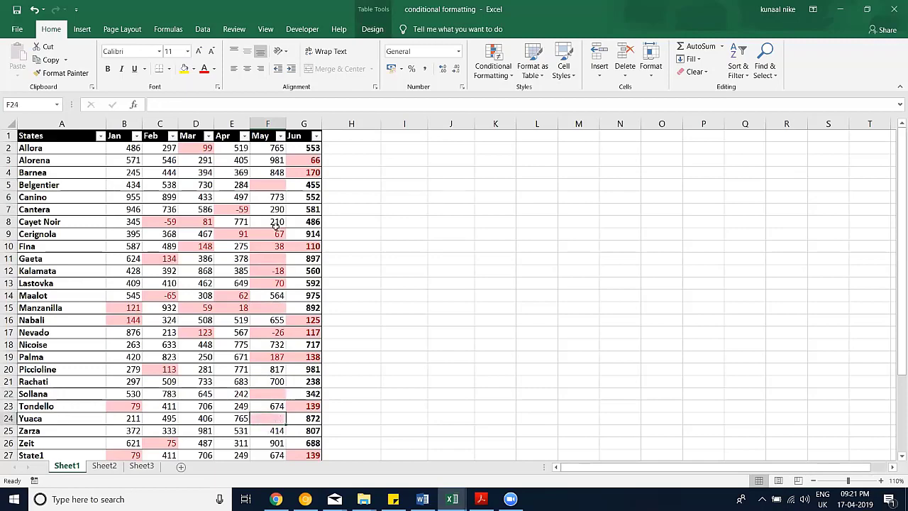
pyautogui.scroll(-1, 278, 177)
pyautogui.scroll(1, 274, 293)
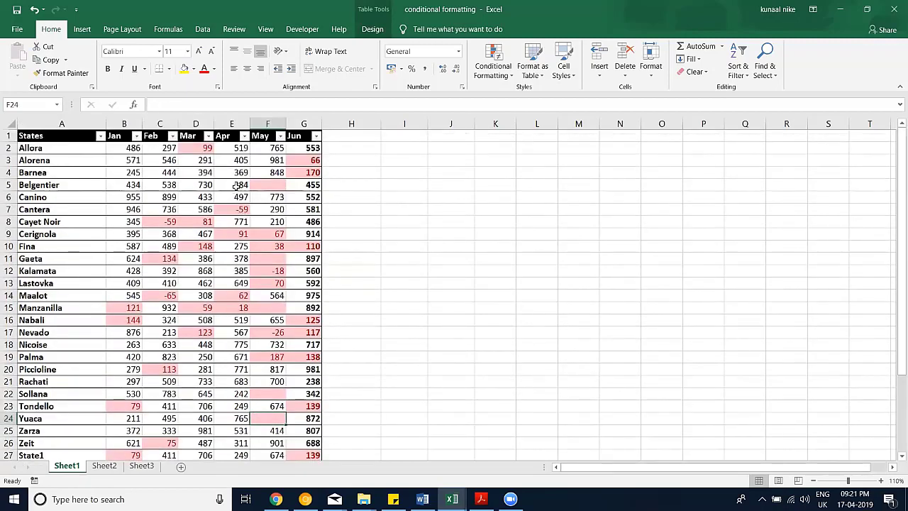
pyautogui.click(267, 124)
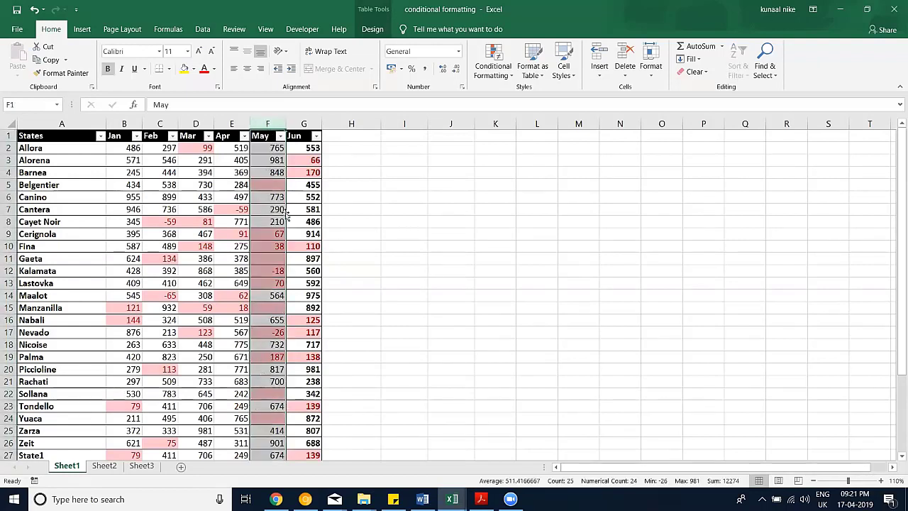
pyautogui.click(266, 139)
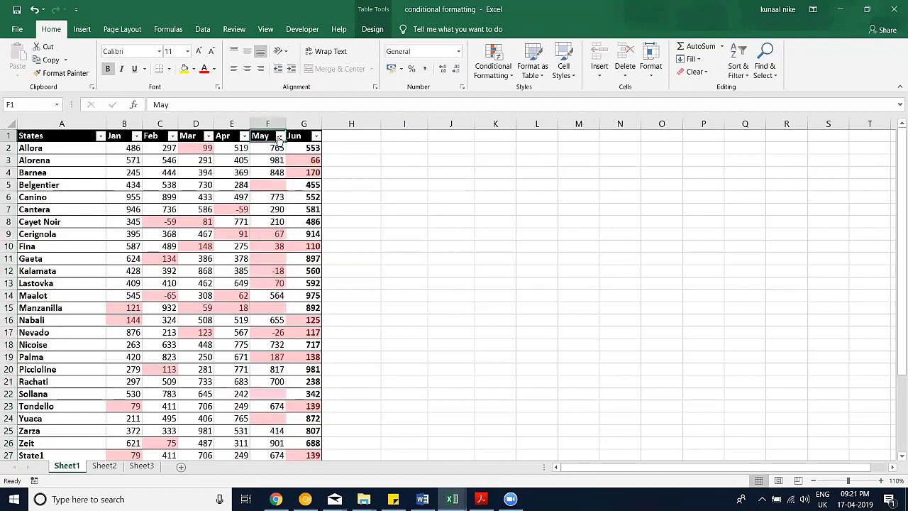
pyautogui.click(280, 136)
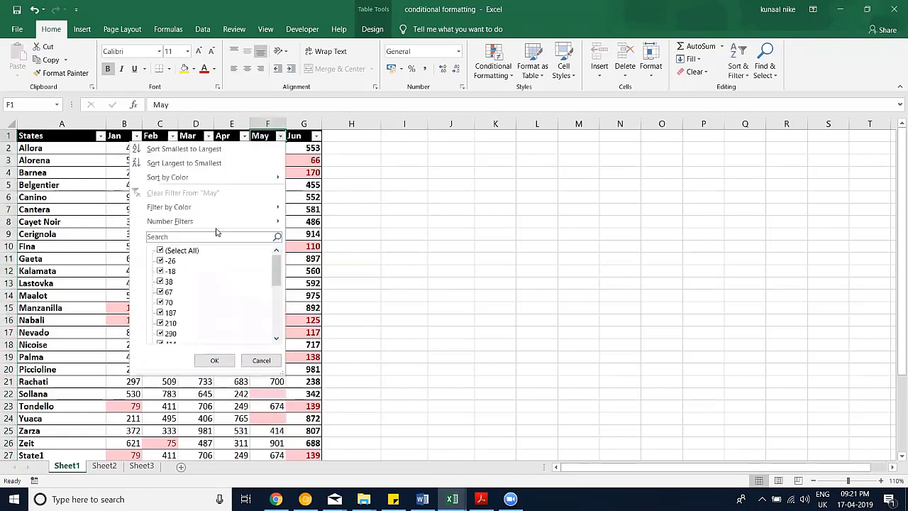
pyautogui.click(161, 251)
pyautogui.scroll(-10, 193, 298)
pyautogui.click(160, 334)
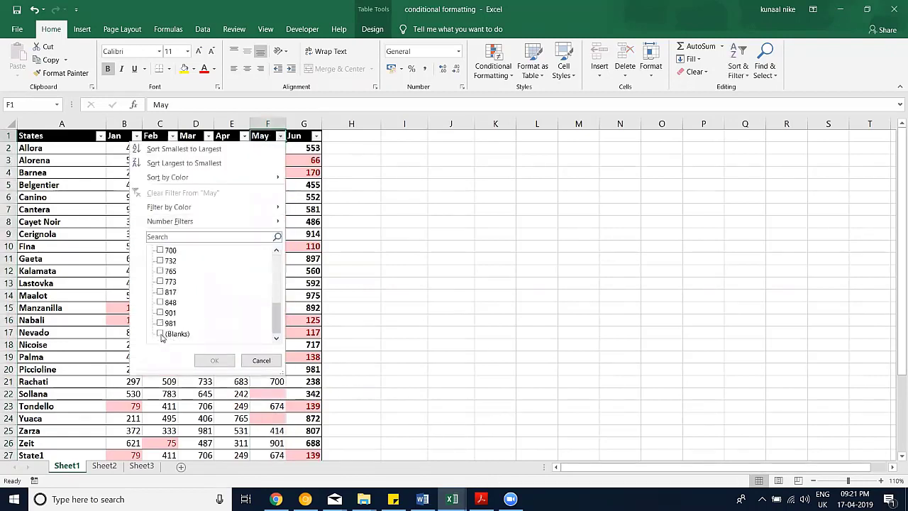
pyautogui.click(213, 361)
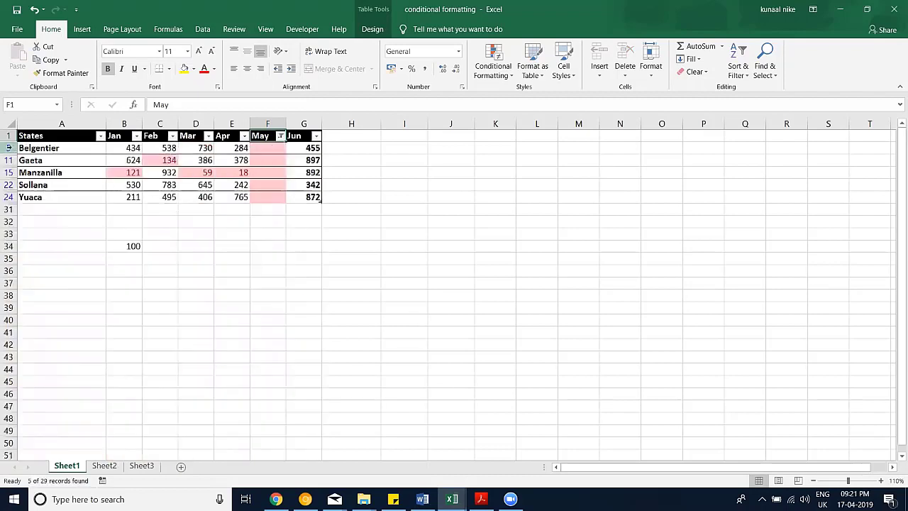
pyautogui.moveTo(8, 149); pyautogui.dragTo(7, 199)
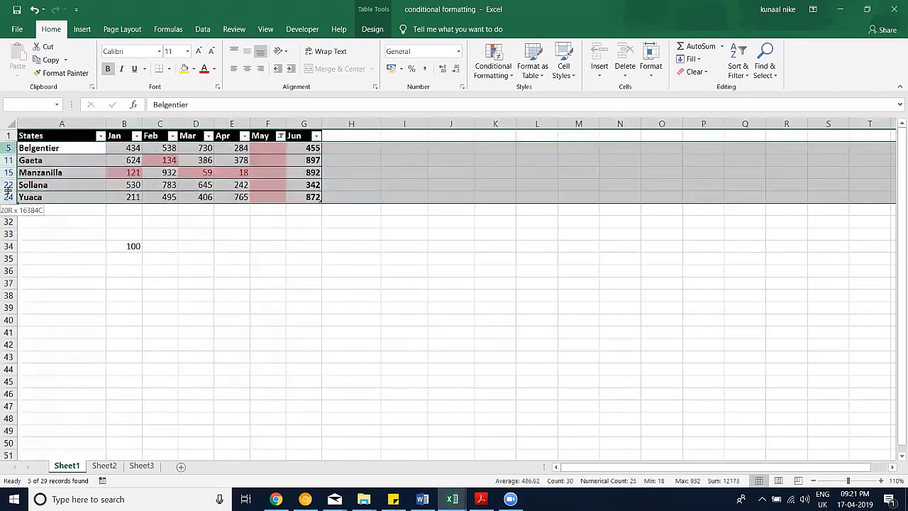
pyautogui.rightClick(57, 176)
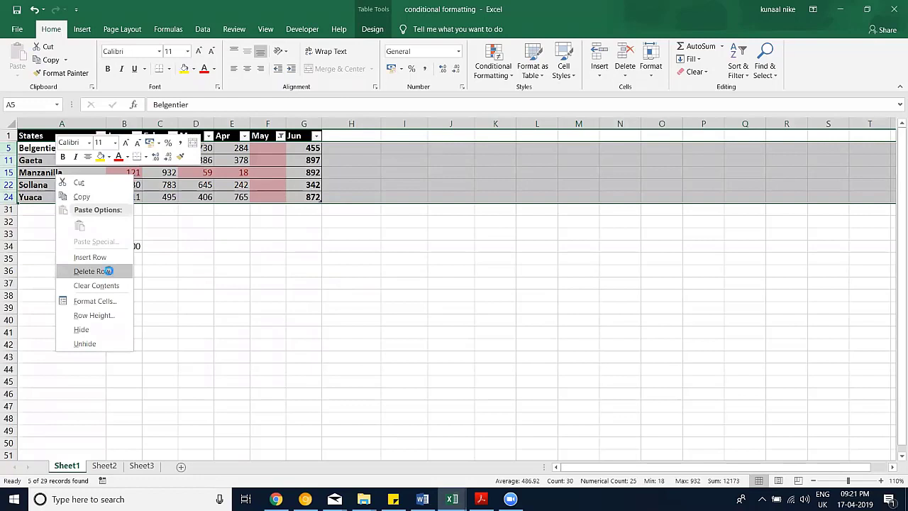
pyautogui.click(93, 271)
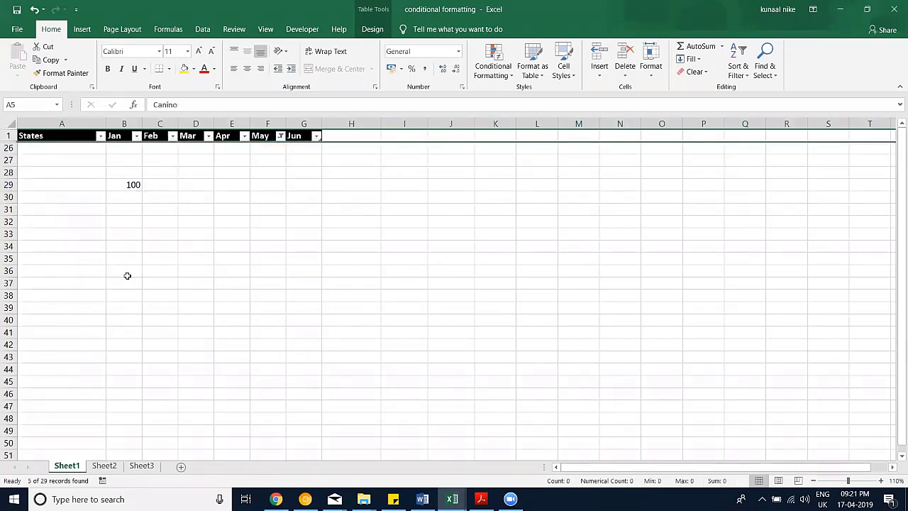
pyautogui.hotkey('ctrl', 'z')
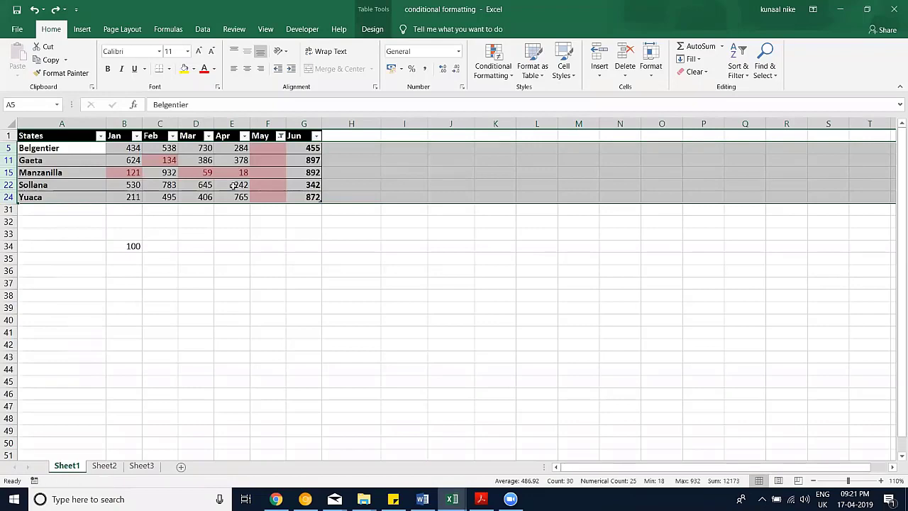
pyautogui.hotkey('ctrl', 'z')
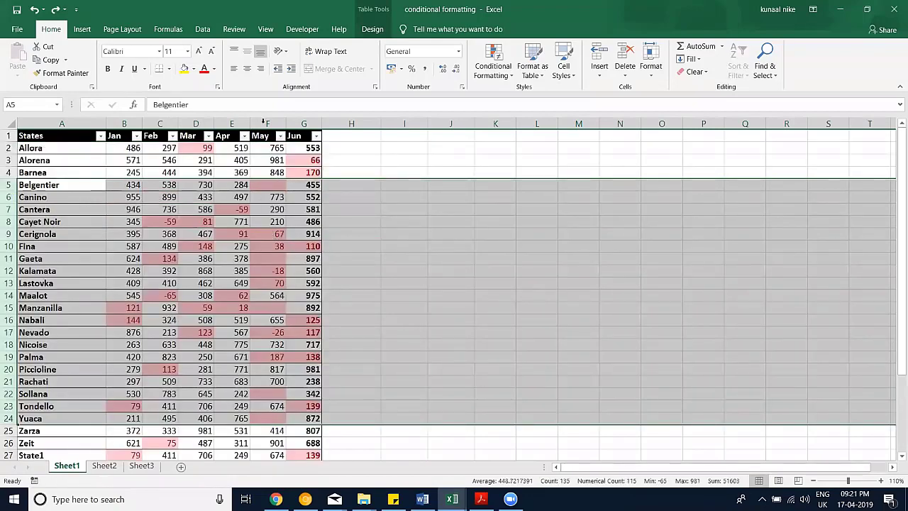
pyautogui.hotkey('ctrl', 'z')
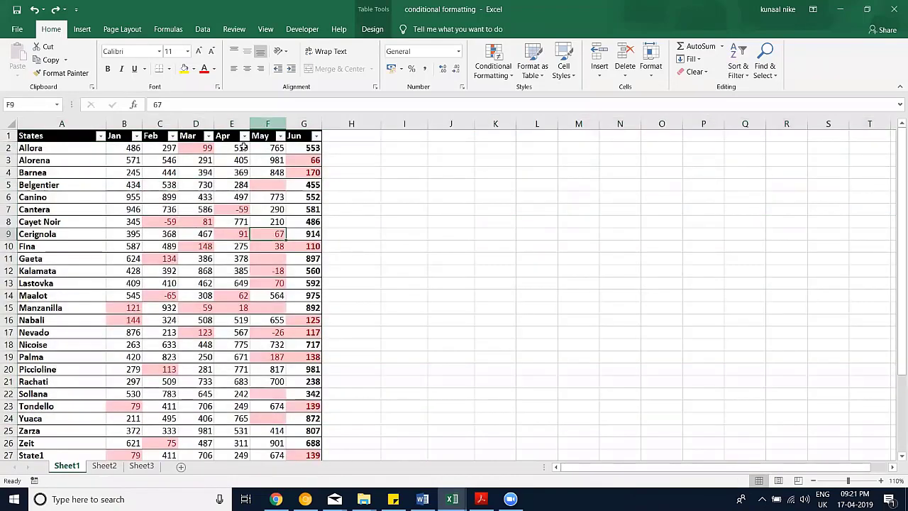
pyautogui.hotkey('ctrl', 'z')
pyautogui.hotkey('ctrl', 'z')
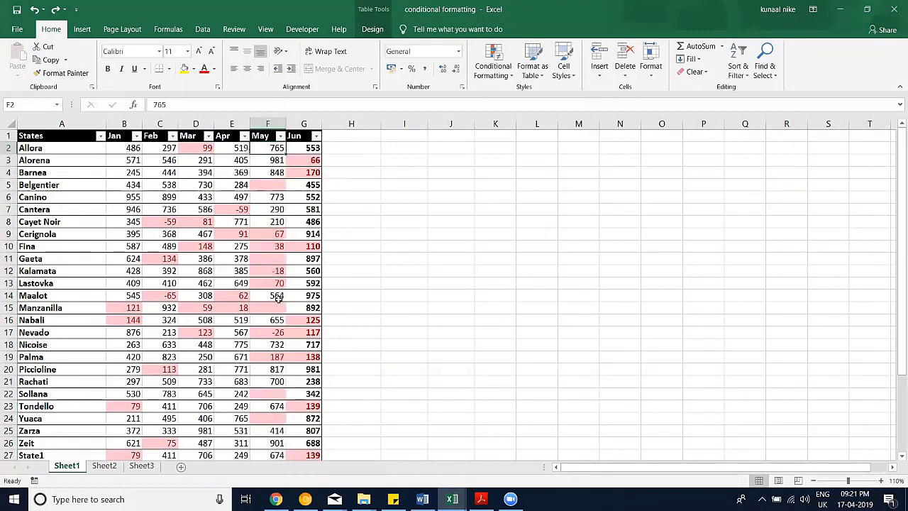
pyautogui.hotkey('ctrl', 'z')
pyautogui.hotkey('ctrl', 'z')
pyautogui.hotkey('ctrl', 'z')
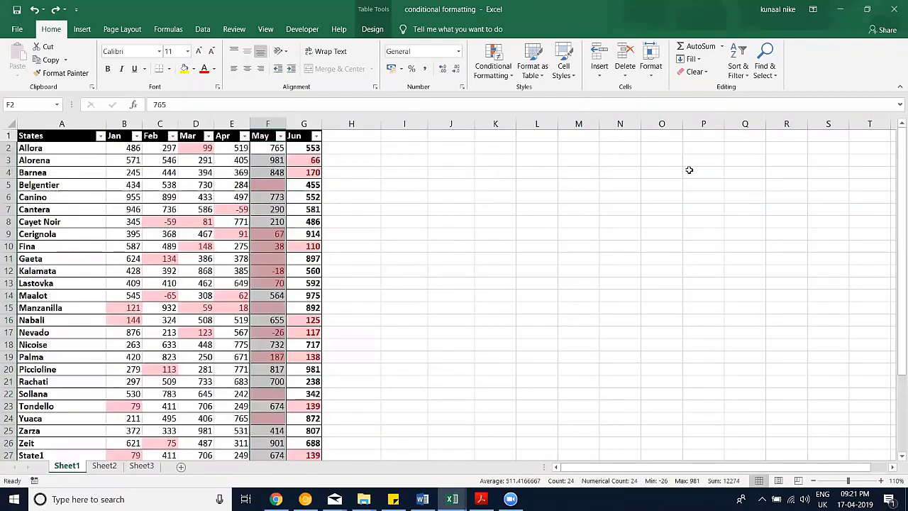
pyautogui.click(766, 75)
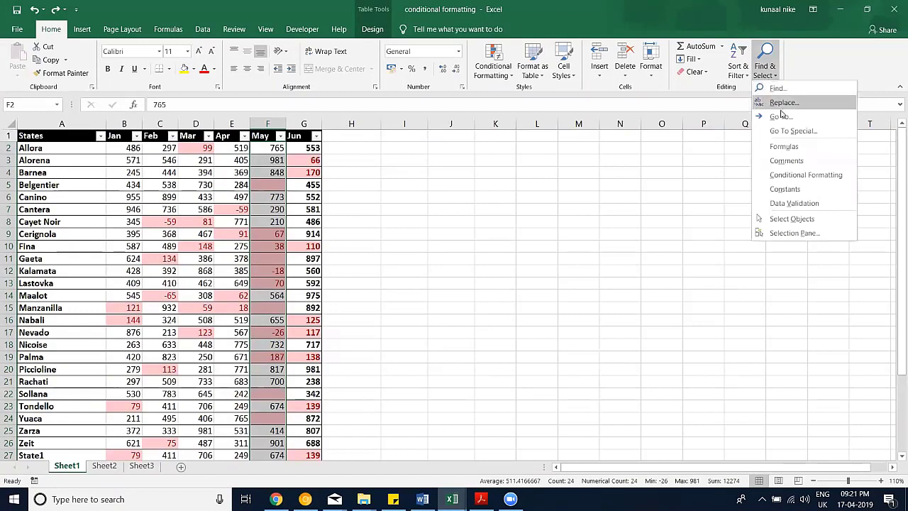
pyautogui.press('Return')
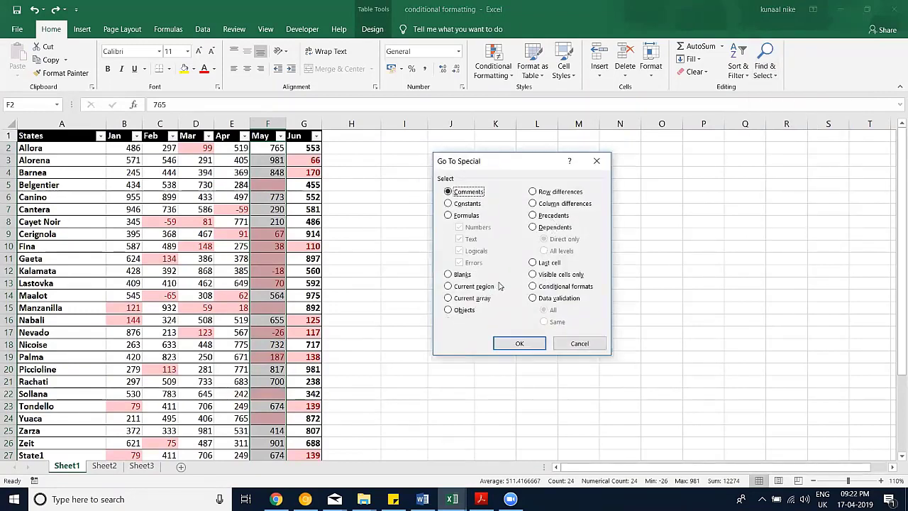
pyautogui.click(459, 276)
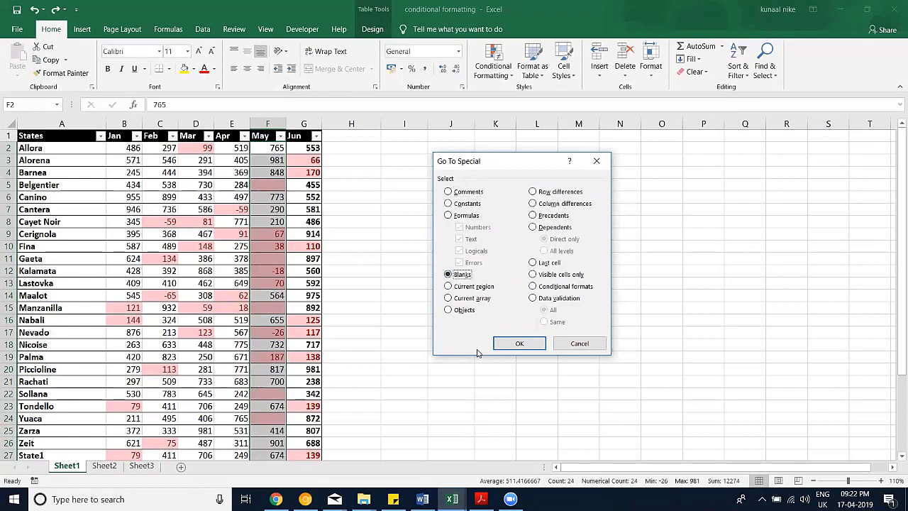
pyautogui.click(520, 344)
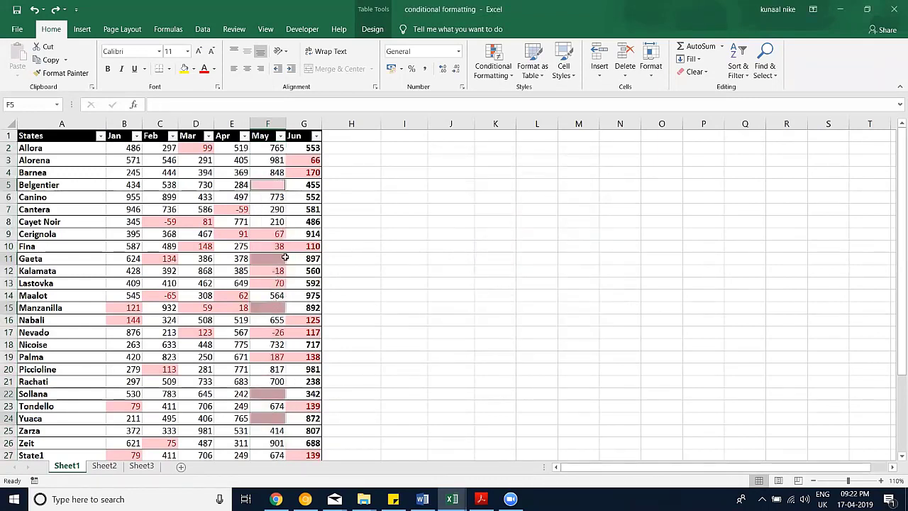
pyautogui.rightClick(267, 184)
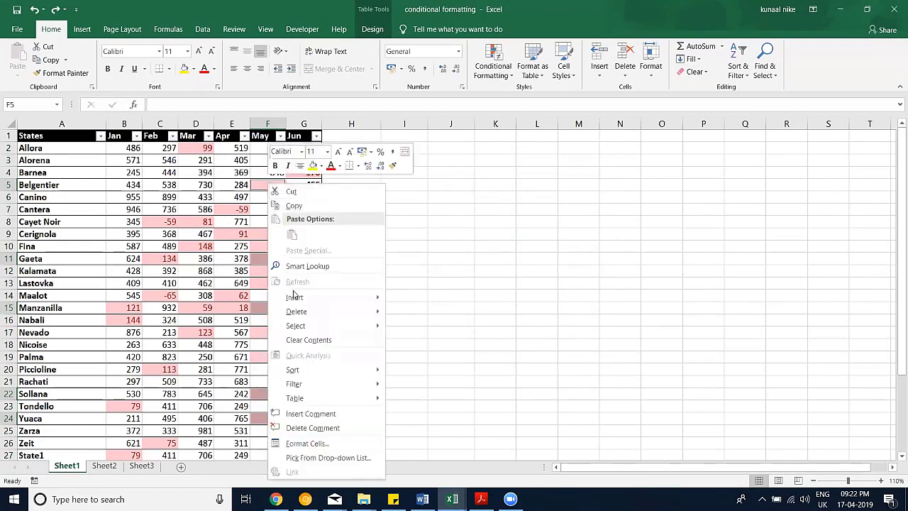
pyautogui.moveTo(354, 314)
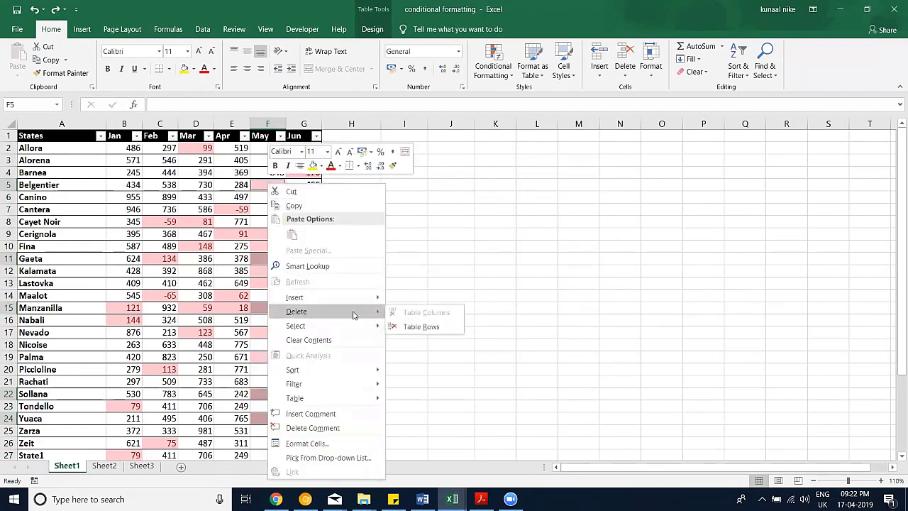
pyautogui.click(426, 328)
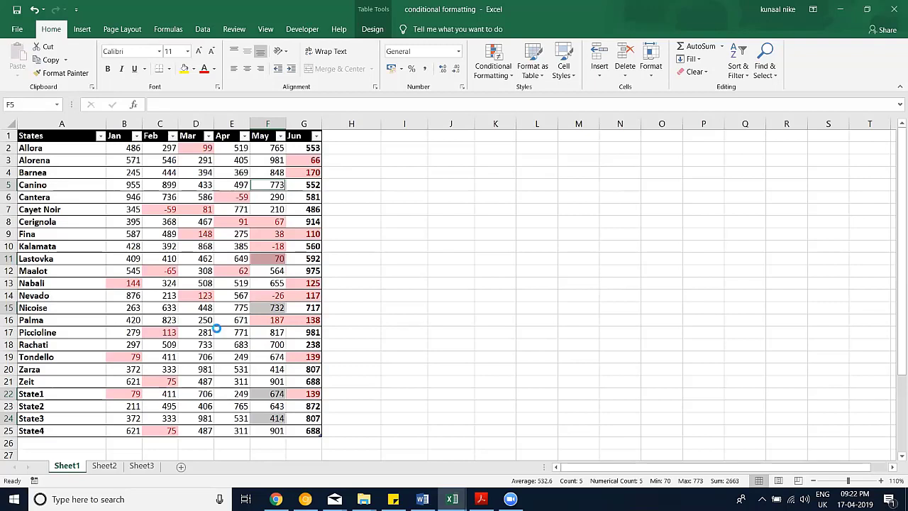
pyautogui.hotkey('ctrl', 'z')
pyautogui.click(275, 263)
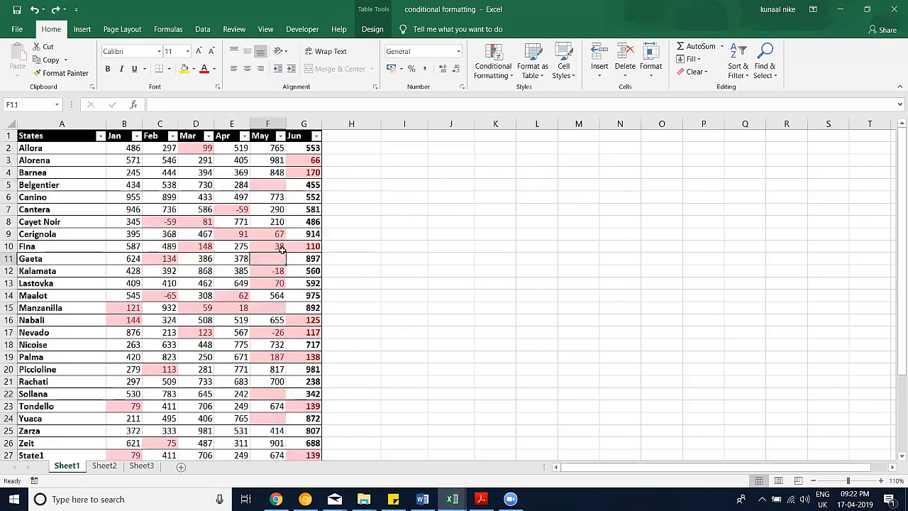
# - Look through Sort & Filter and Find & Select, then show the Fill options list with Flash Fill
pyautogui.click(749, 71)
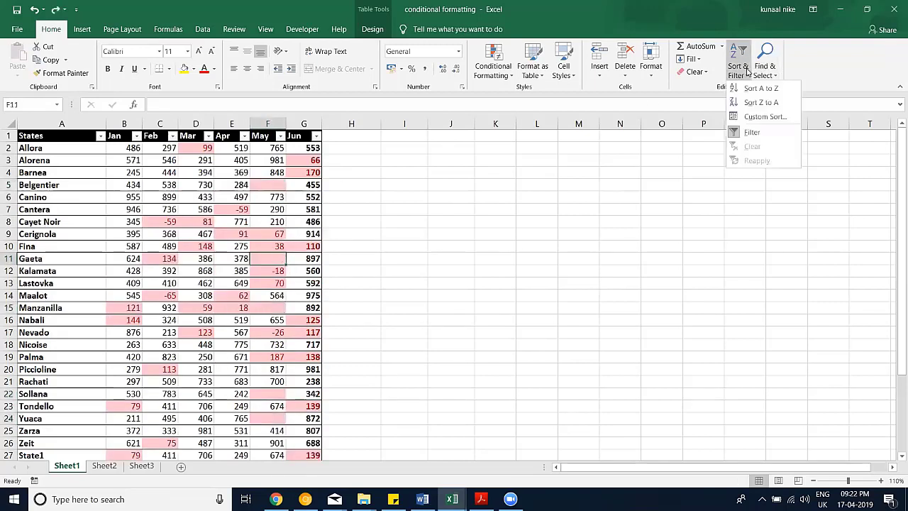
pyautogui.click(762, 71)
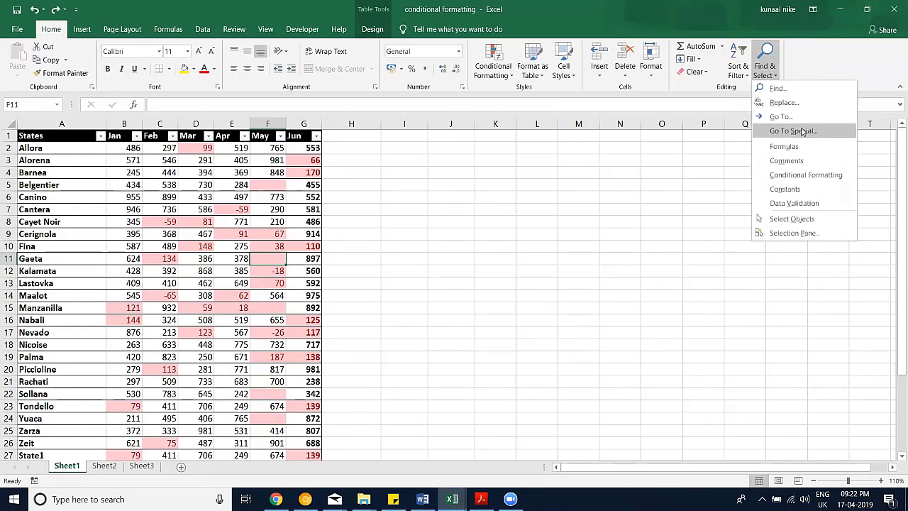
pyautogui.click(298, 298)
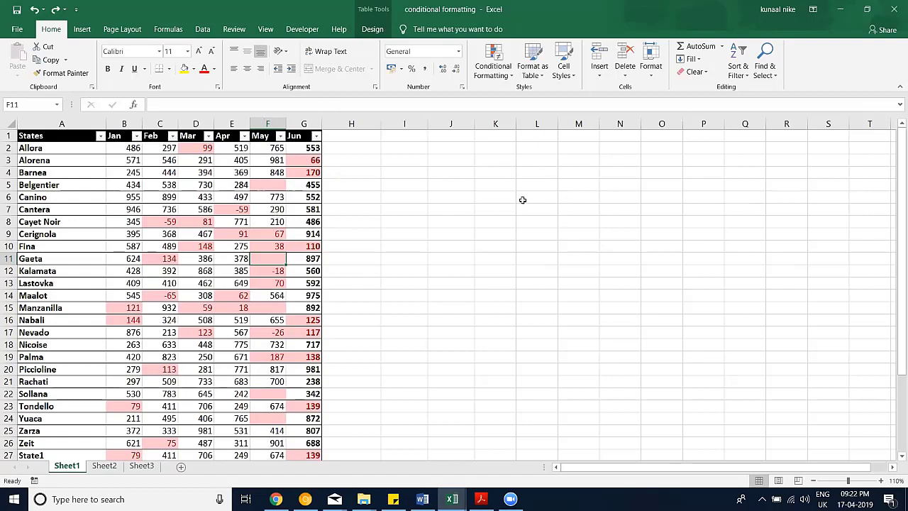
pyautogui.click(694, 63)
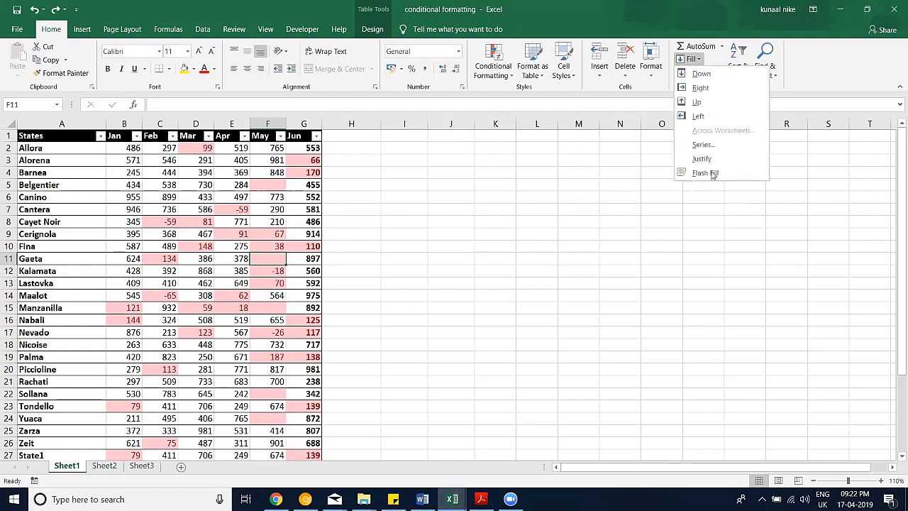
# - Enter the 'Full Name' heading in cell J1
pyautogui.click(469, 196)
pyautogui.click(449, 179)
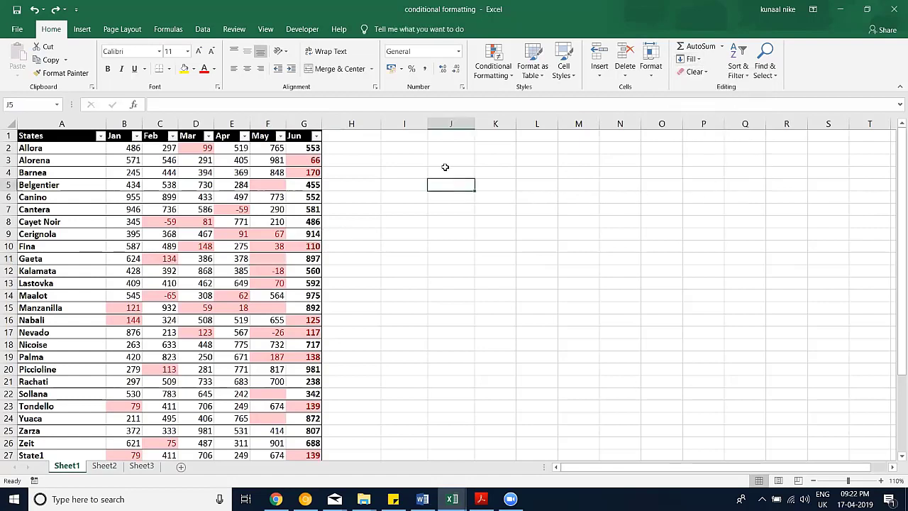
pyautogui.click(447, 168)
pyautogui.click(448, 151)
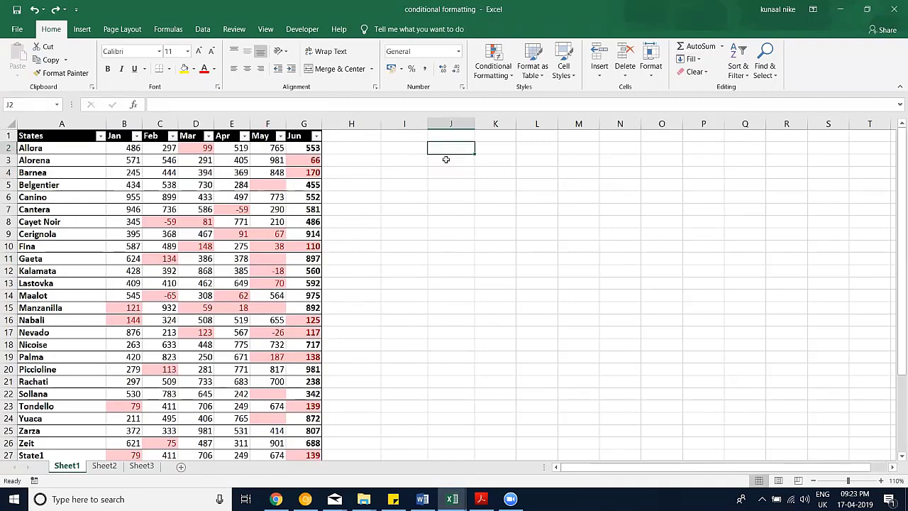
pyautogui.press('Up')
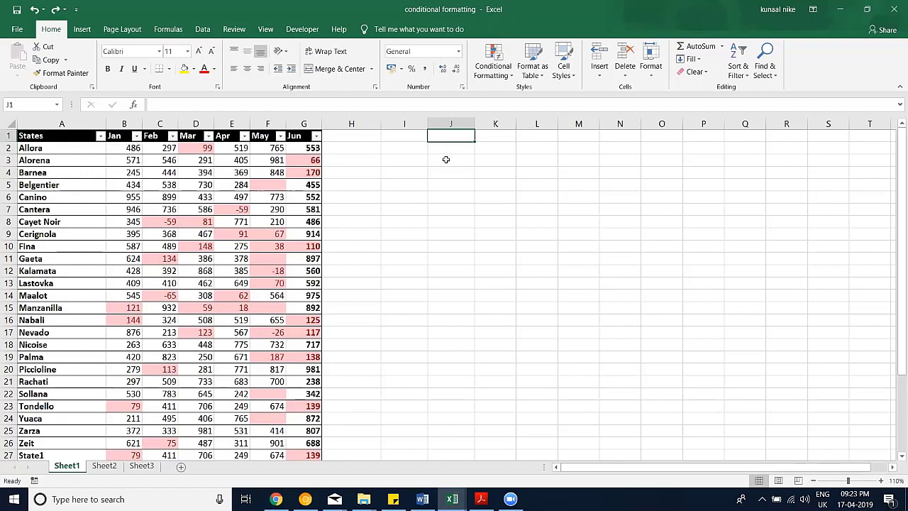
pyautogui.write('Full Name')
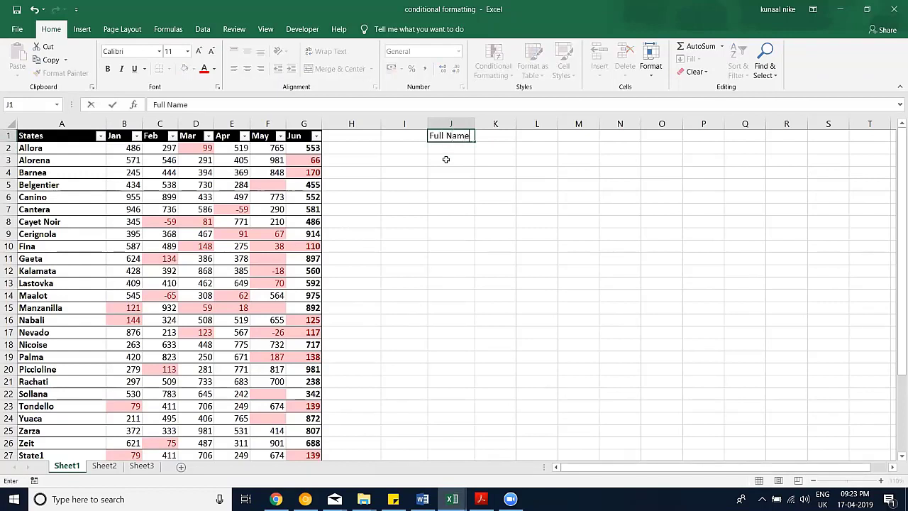
pyautogui.press('Return')
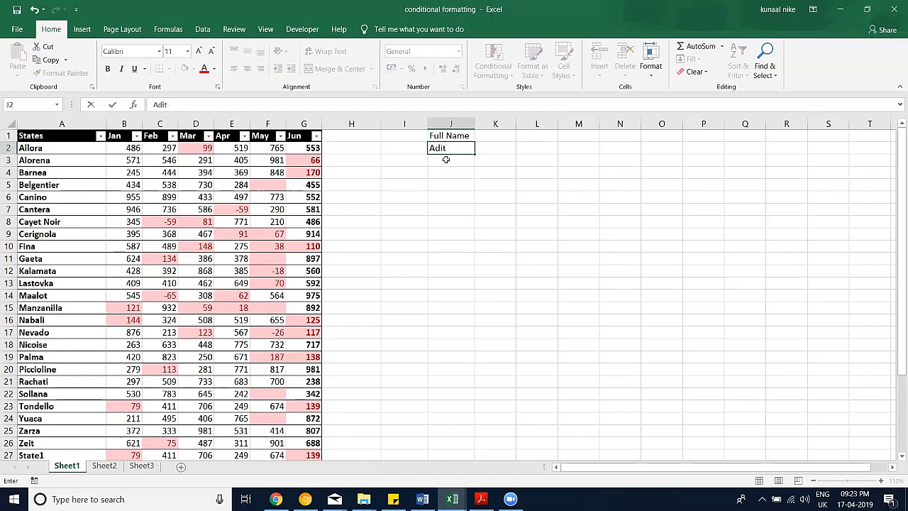
# - Type four full names into J2:J5 and AutoFit column J to the longest name
pyautogui.press('Return')
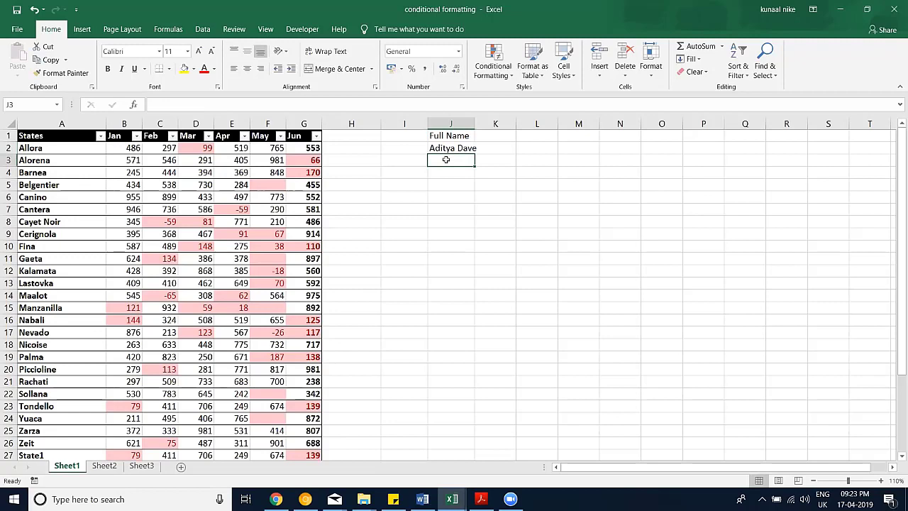
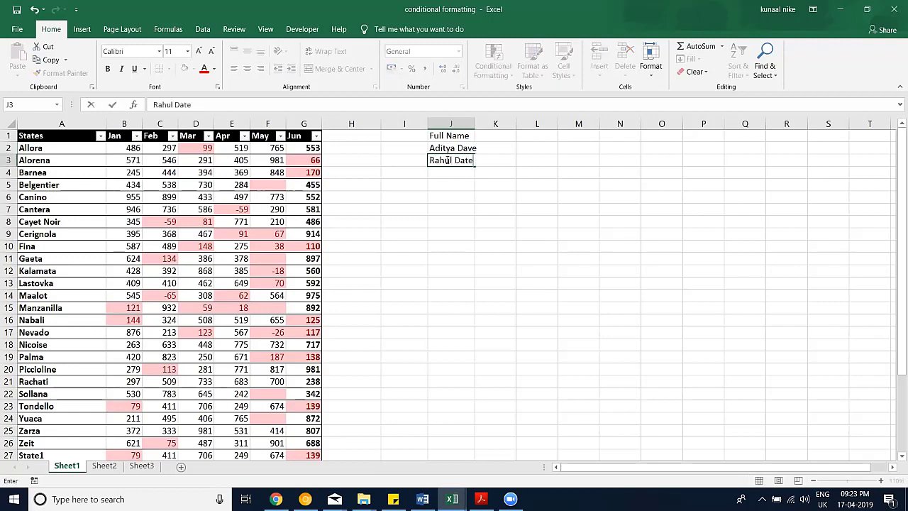
pyautogui.press('Return')
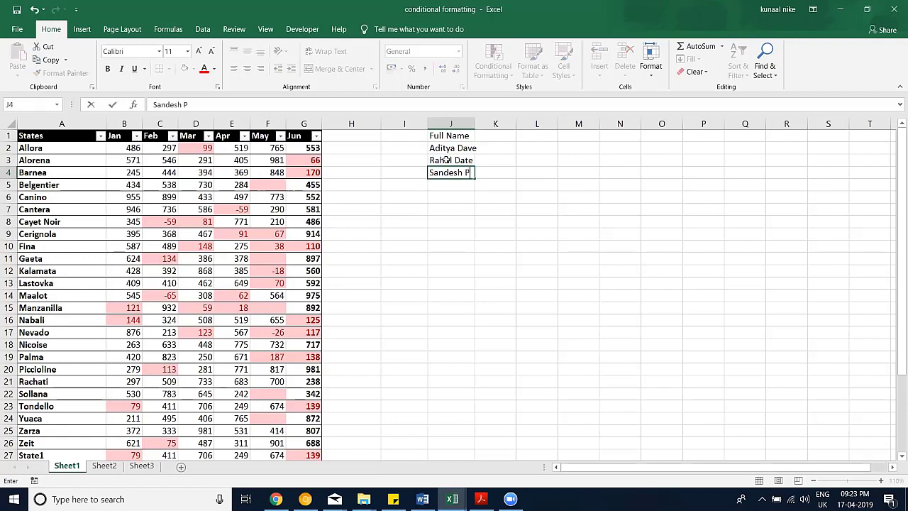
pyautogui.press('Return')
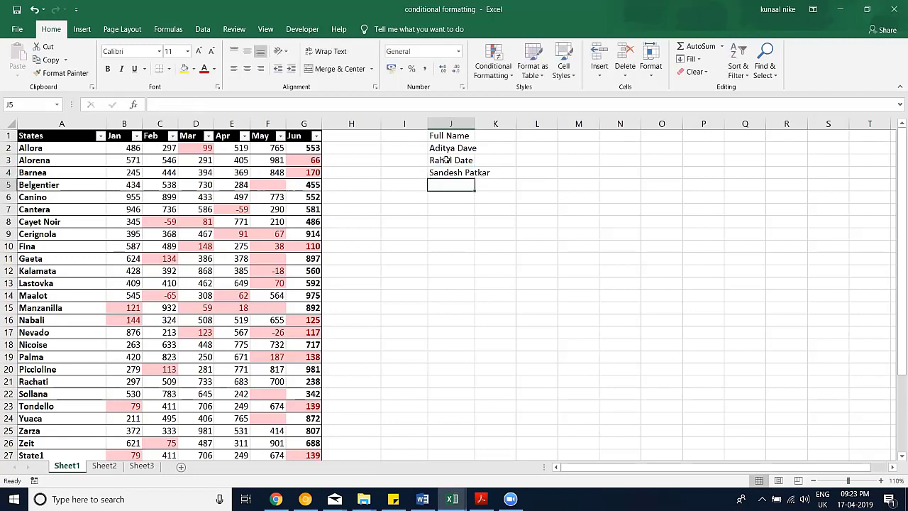
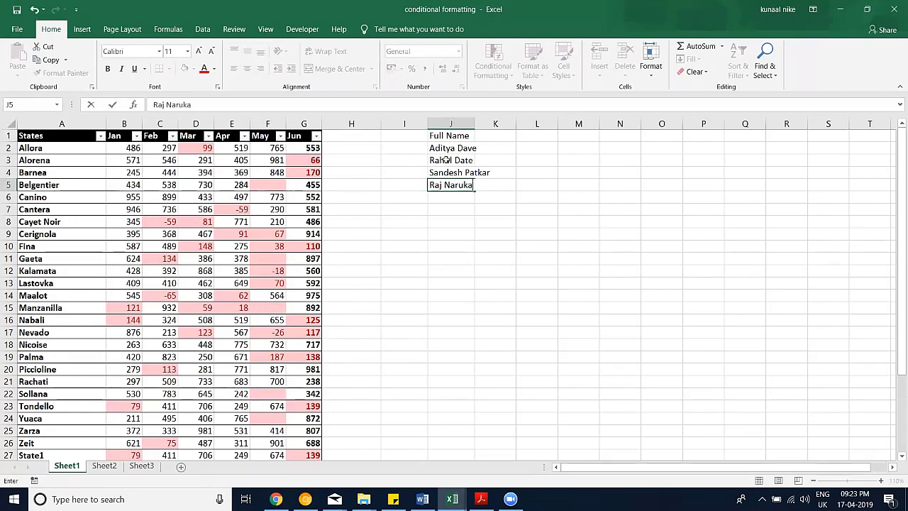
pyautogui.press('Return')
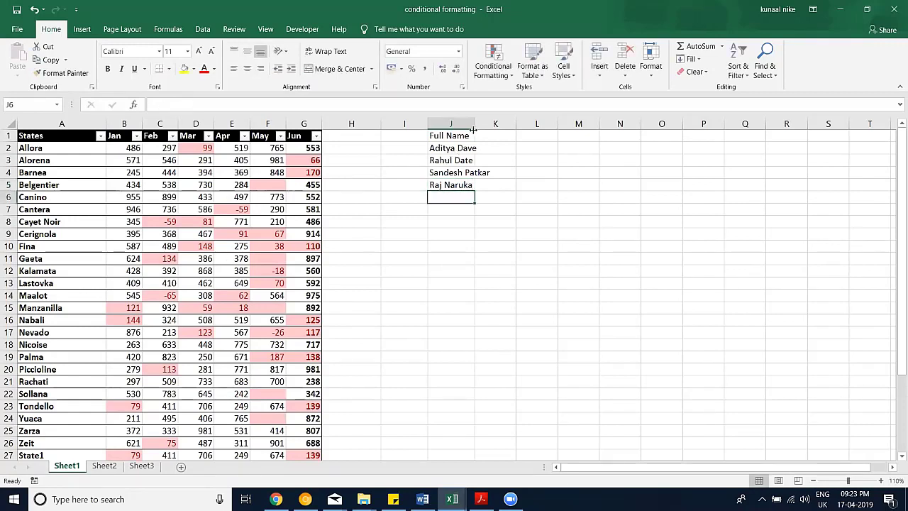
pyautogui.doubleClick(475, 124)
# - Add 'First' and 'Last' headings in K1 and L1
pyautogui.click(515, 136)
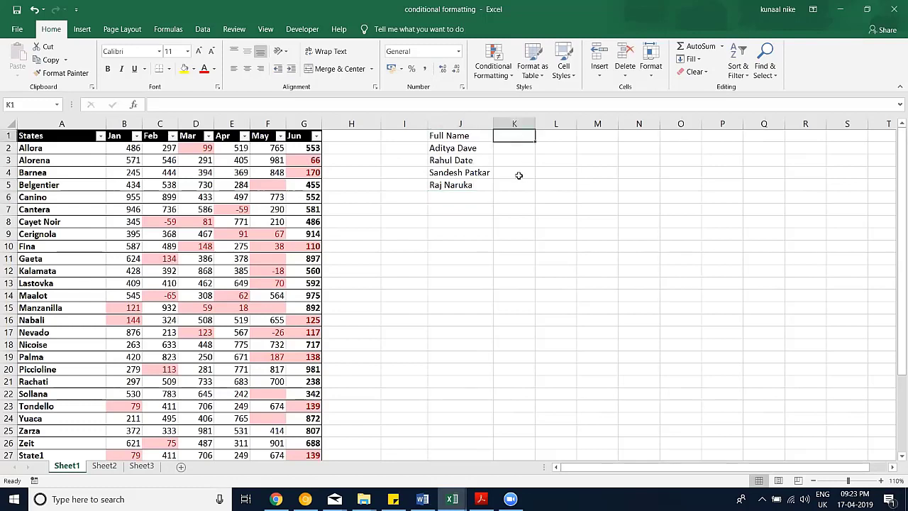
pyautogui.write('First')
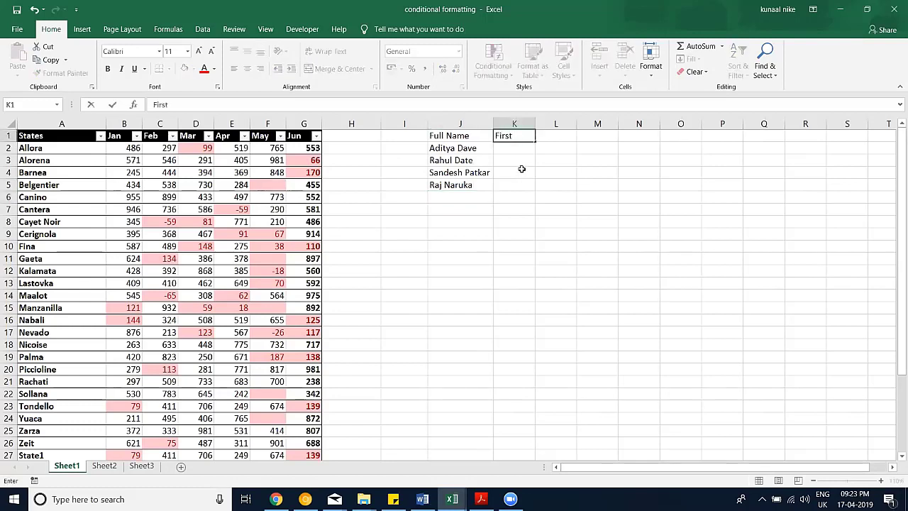
pyautogui.press('Tab')
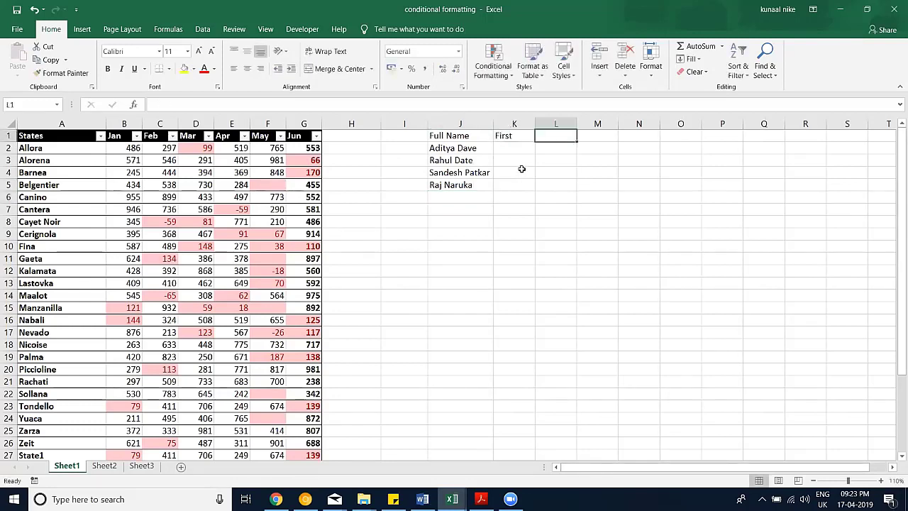
pyautogui.write('Last')
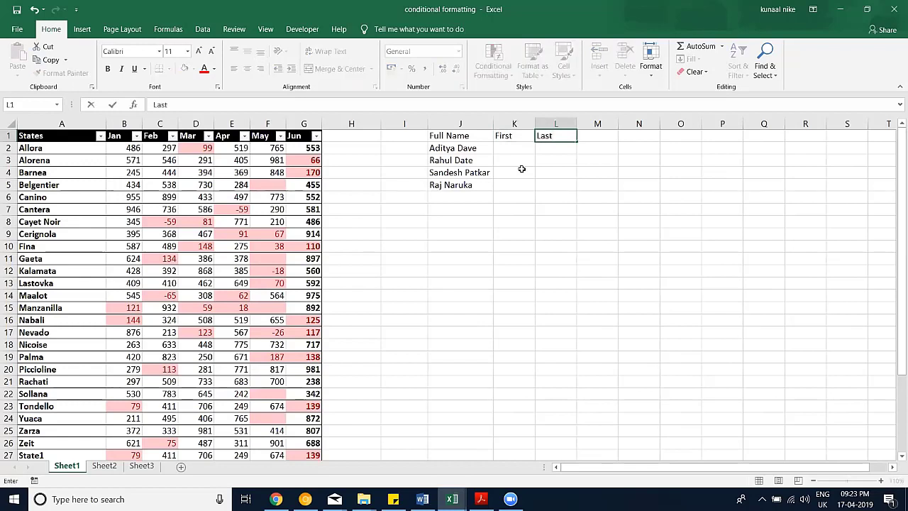
pyautogui.press('Return')
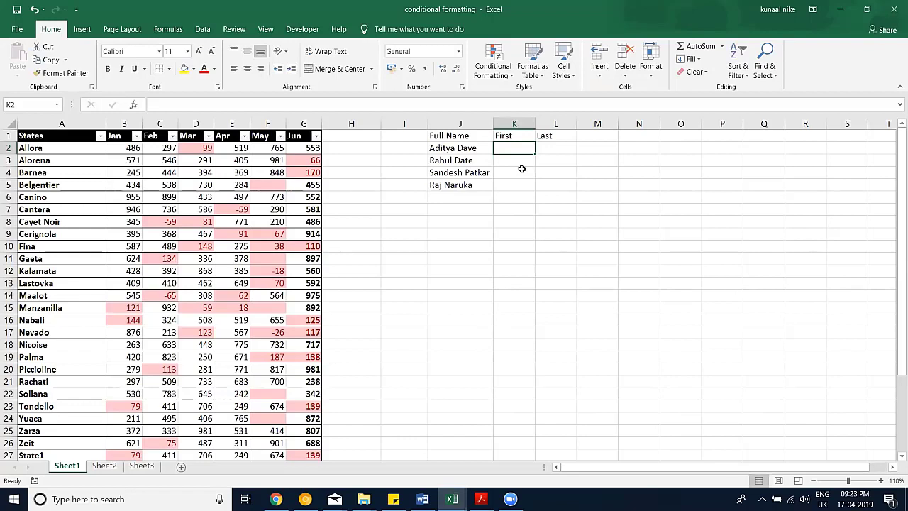
# - Enter a fifth full name in J6, correcting a typo
pyautogui.press('Left')
pyautogui.press('Down')
pyautogui.press('Down')
pyautogui.press('Down')
pyautogui.press('Down')
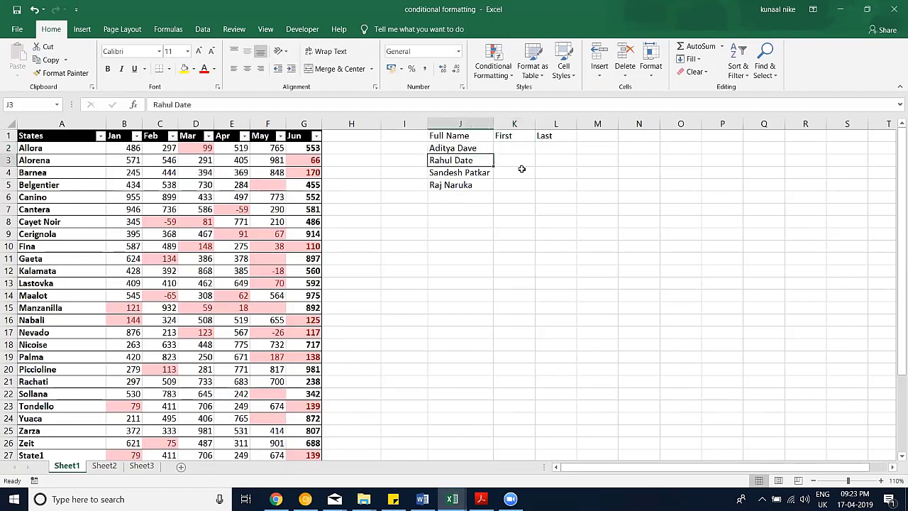
pyautogui.write('Sjar')
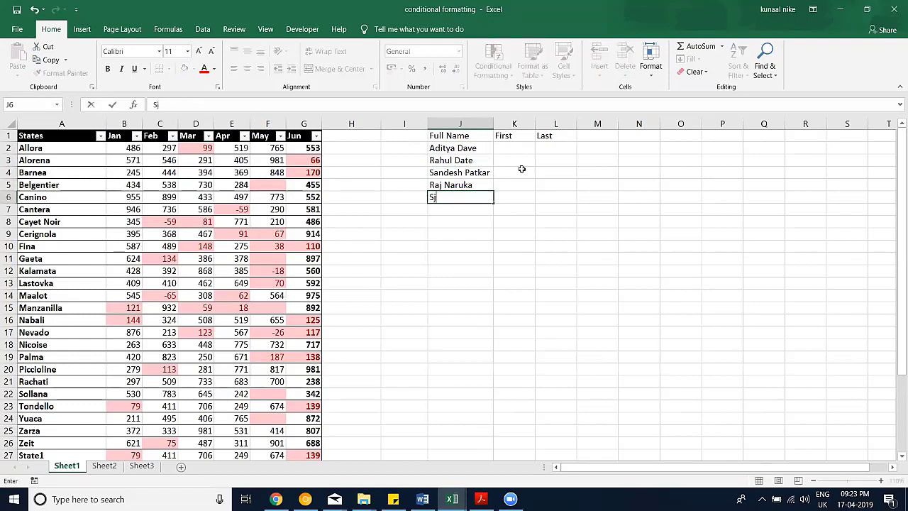
pyautogui.press('BackSpace')
pyautogui.press('BackSpace')
pyautogui.press('BackSpace')
pyautogui.write('harma')
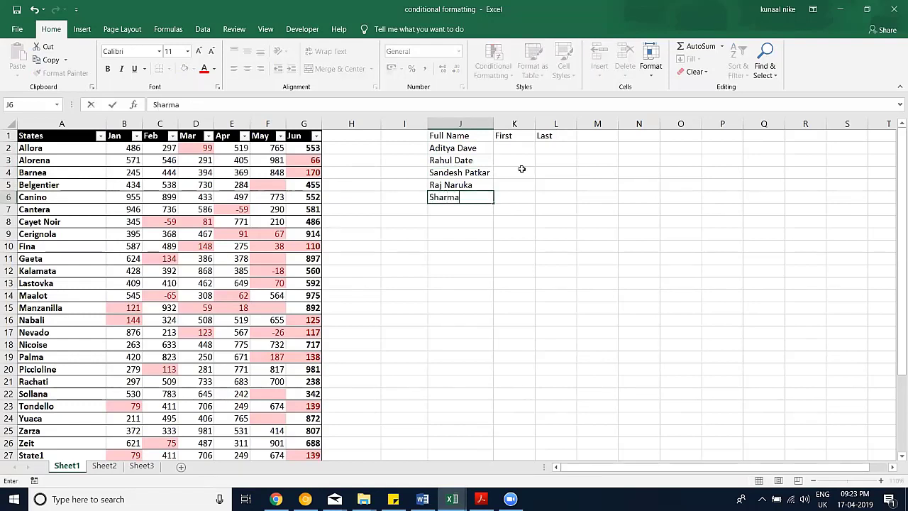
pyautogui.write(' Ji')
pyautogui.press('Return')
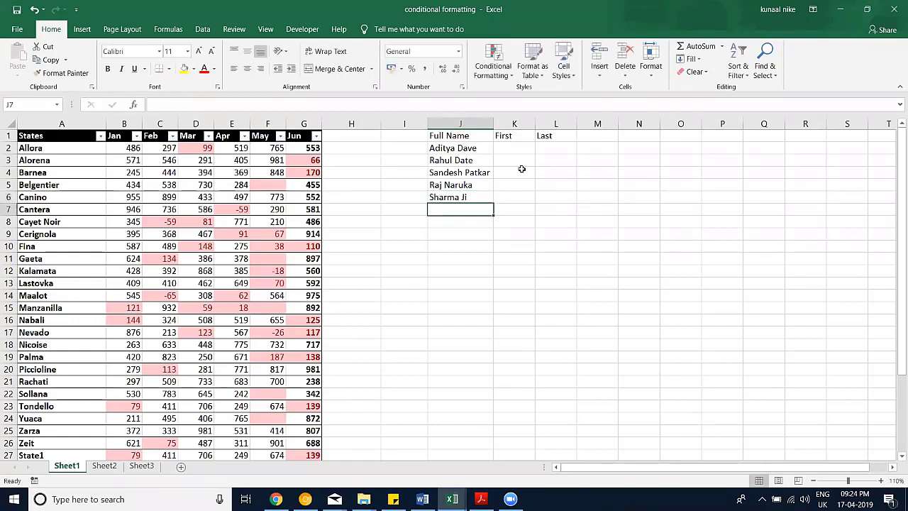
pyautogui.press('Right')
pyautogui.press('Up')
pyautogui.press('Up')
pyautogui.press('Up')
pyautogui.press('Left')
pyautogui.press('Down')
pyautogui.press('Down')
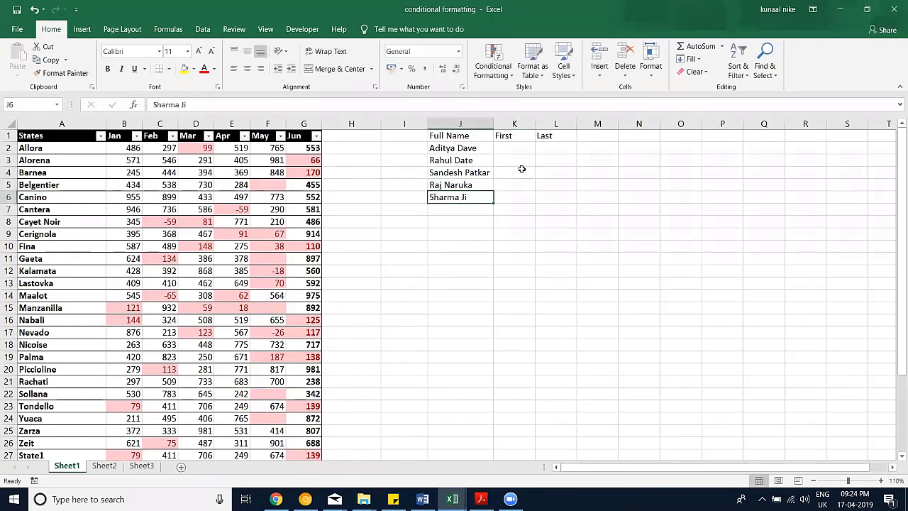
pyautogui.press('Down')
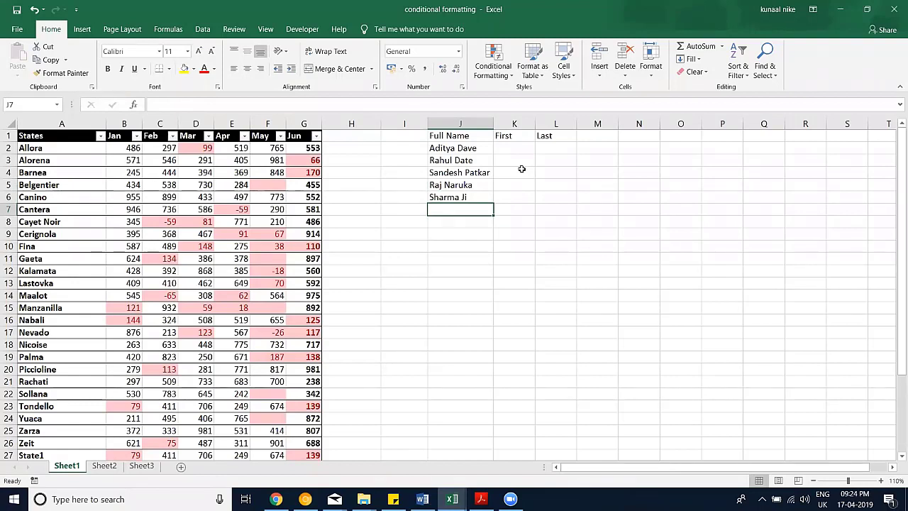
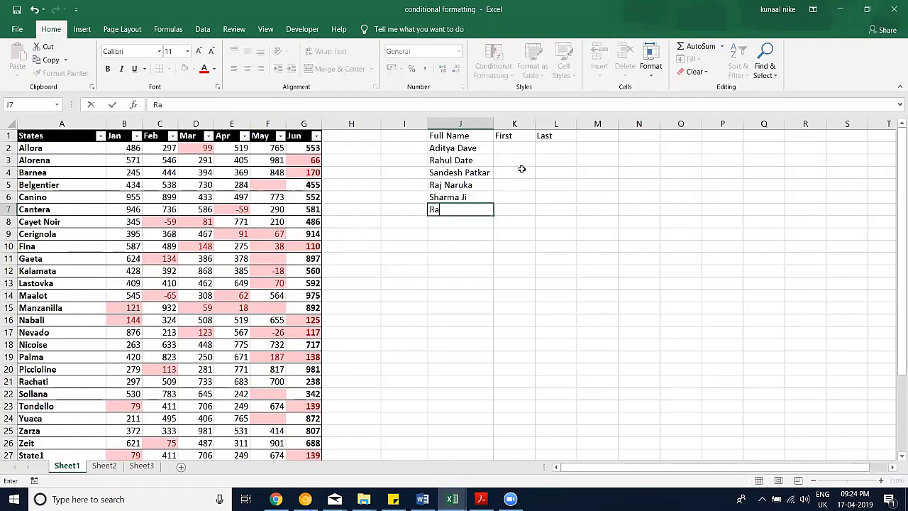
# - Add two more full names in J7 and J8, fixing a mistyped entry
pyautogui.write('Rao')
pyautogui.press('Return')
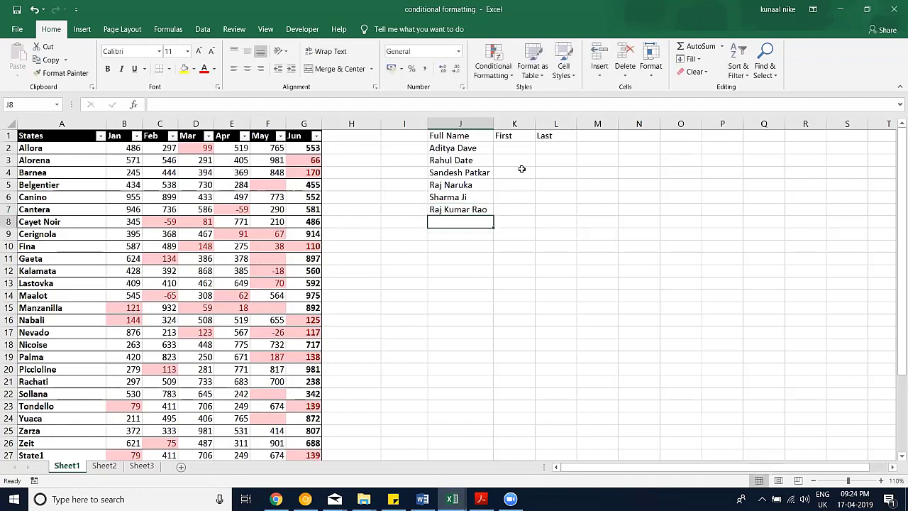
pyautogui.write('Aman')
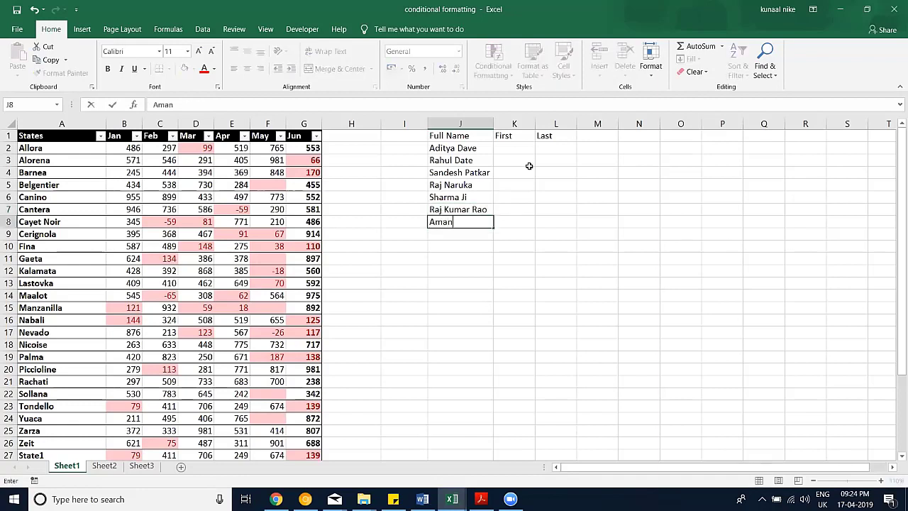
pyautogui.press('Return')
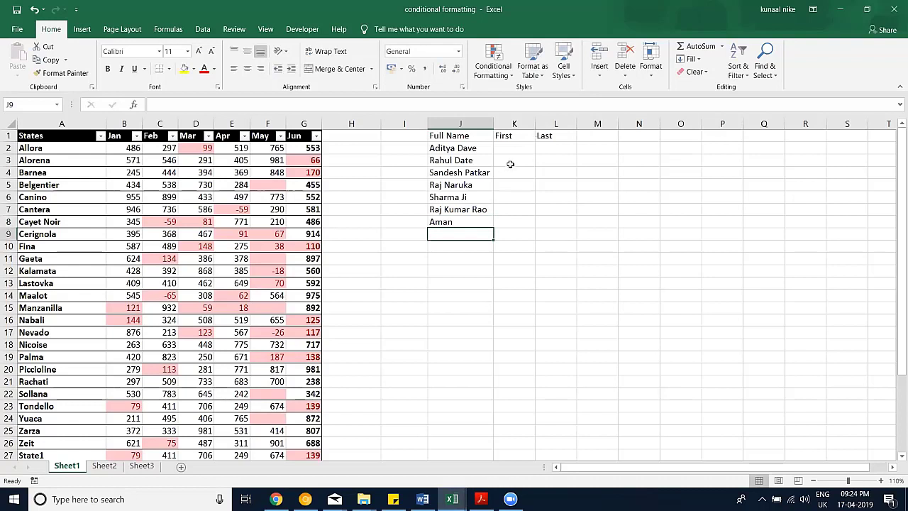
pyautogui.click(519, 147)
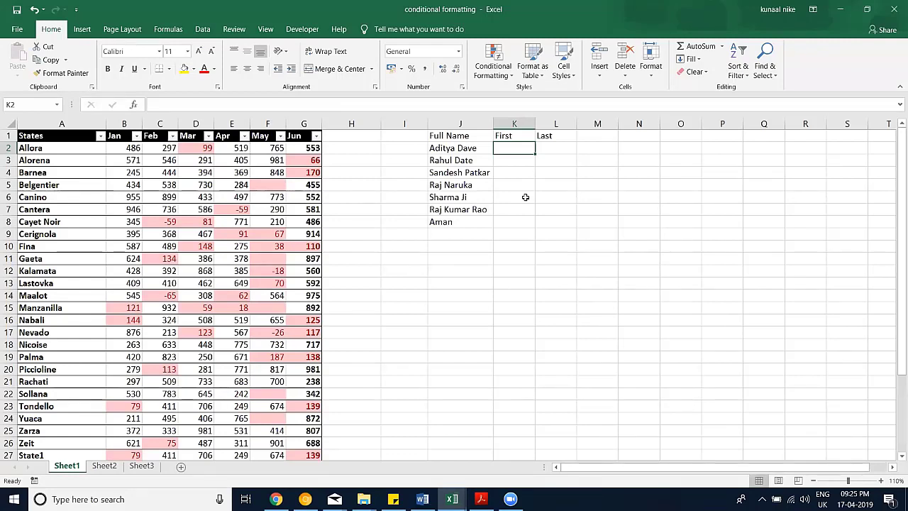
# - Enter Aditya and Rahul in K2:K3 and accept Flash Fill's first names for K4:K8
pyautogui.write('Adiy')
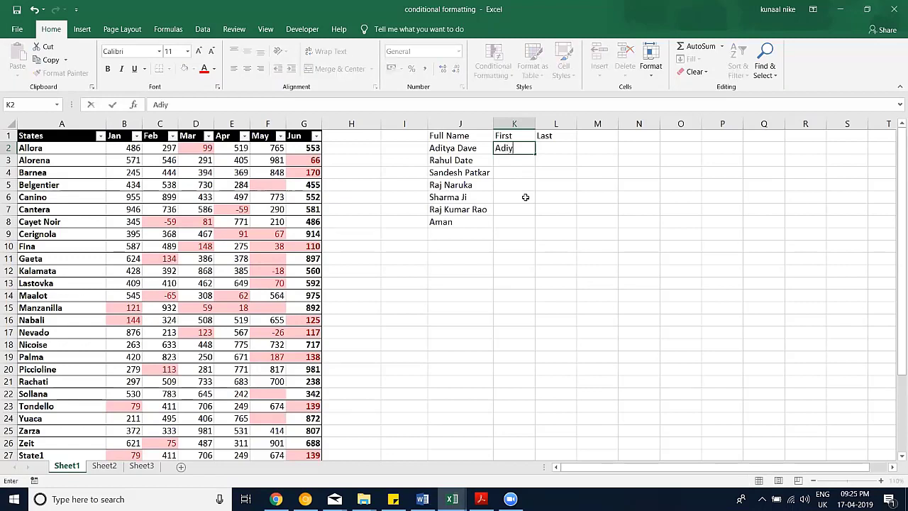
pyautogui.press('BackSpace')
pyautogui.write('tya')
pyautogui.press('Return')
pyautogui.write('Rahul')
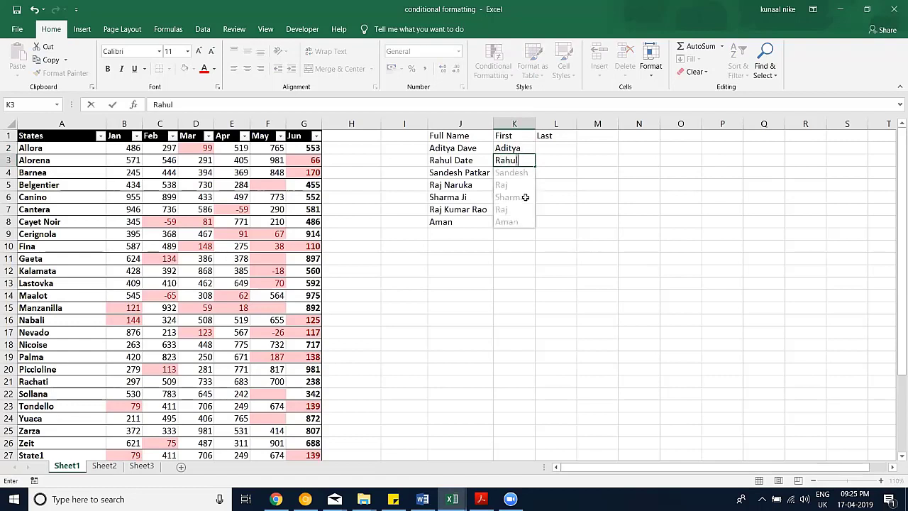
pyautogui.press('Return')
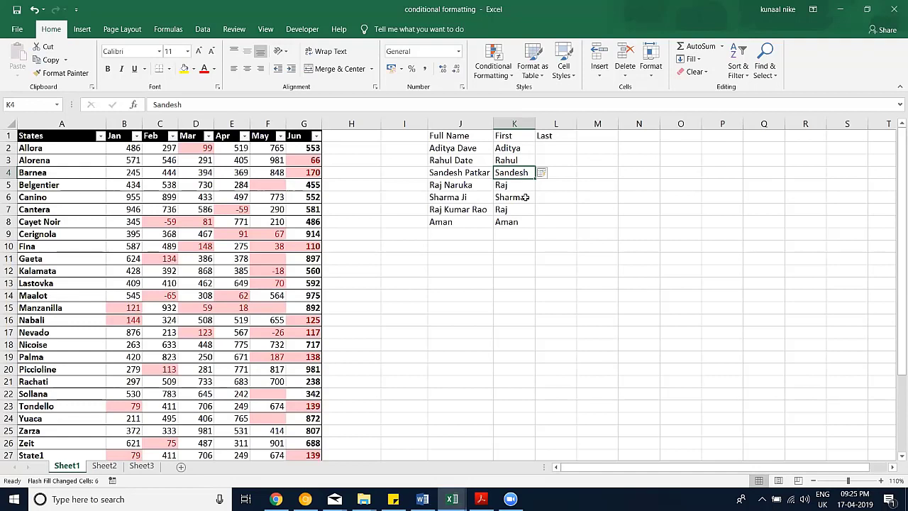
pyautogui.press('Right')
pyautogui.press('Up')
pyautogui.press('Up')
pyautogui.press('Up')
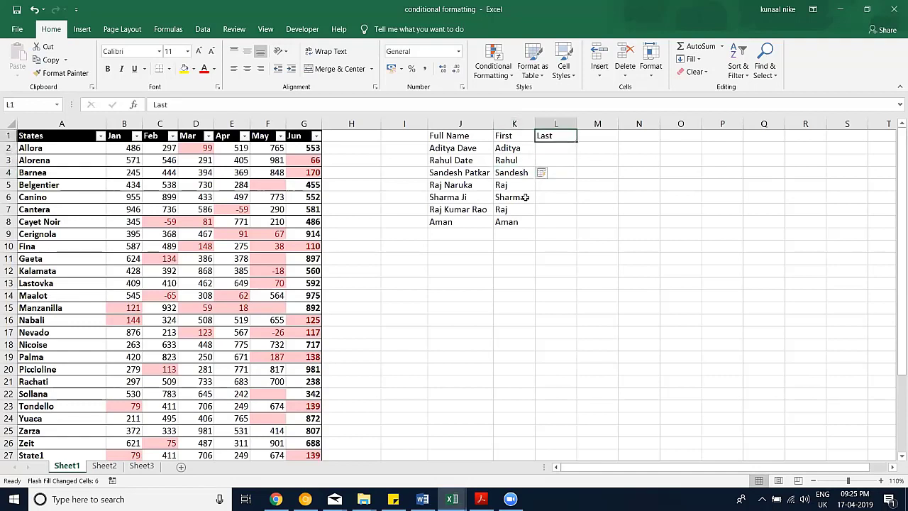
pyautogui.press('Down')
pyautogui.write('Dave')
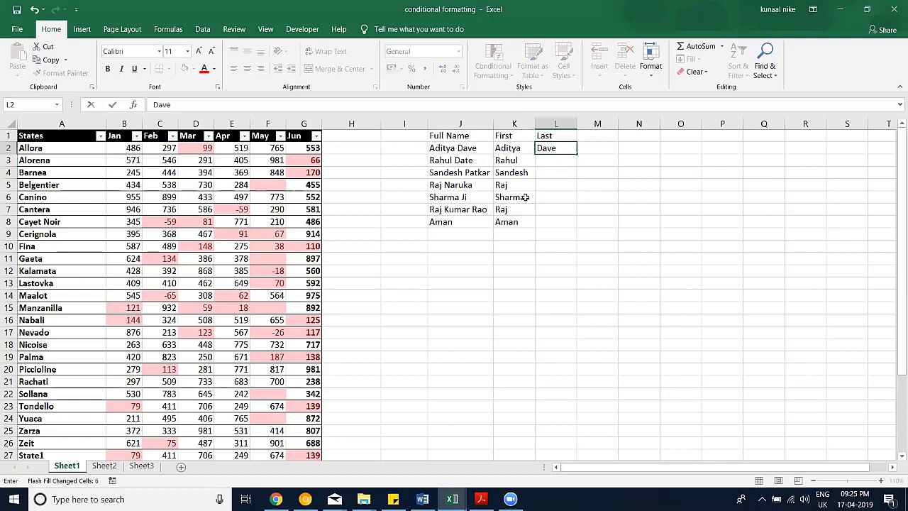
pyautogui.press('Return')
pyautogui.write('Date')
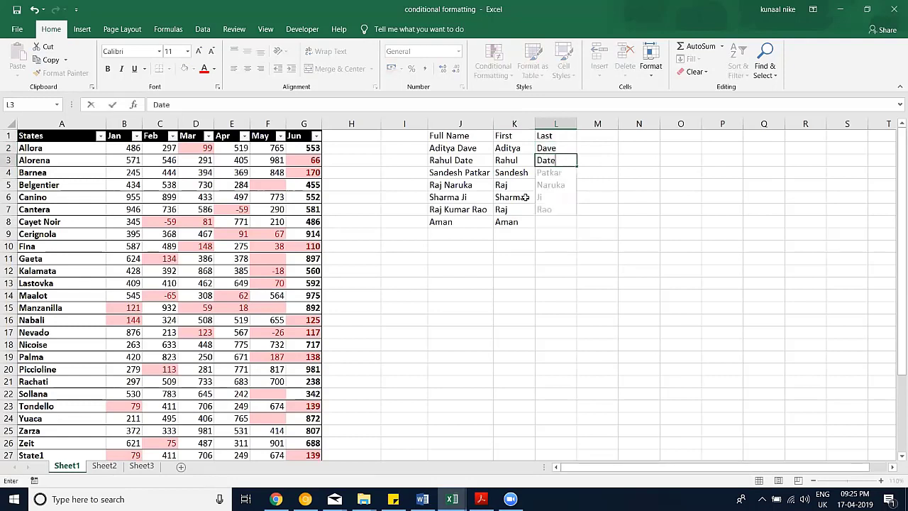
pyautogui.press('Return')
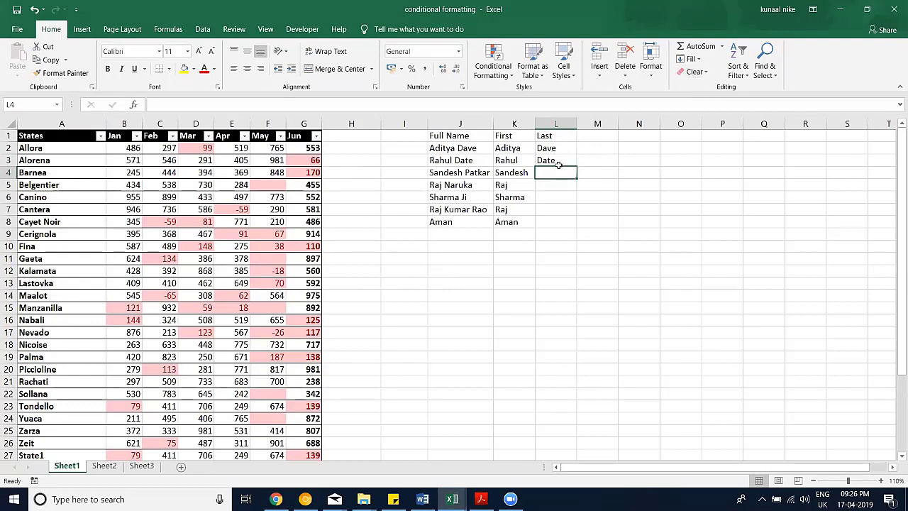
pyautogui.click(691, 61)
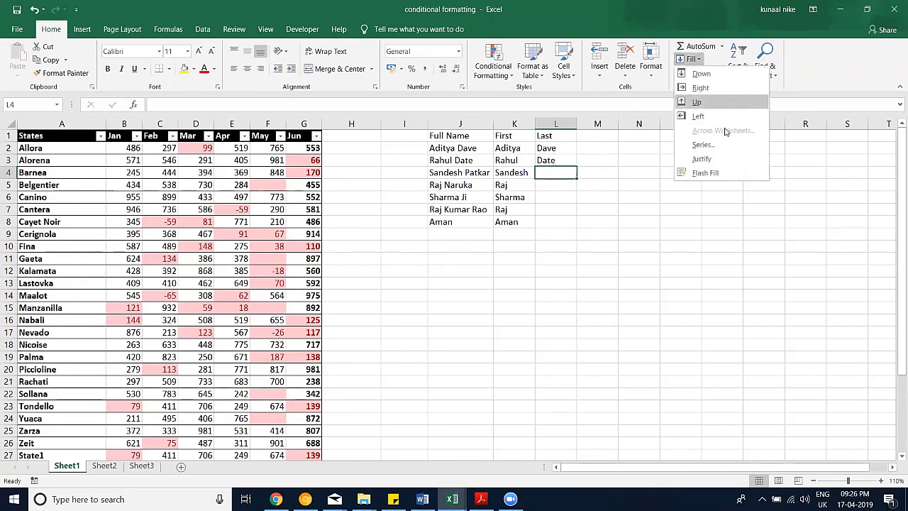
pyautogui.click(727, 172)
pyautogui.click(458, 285)
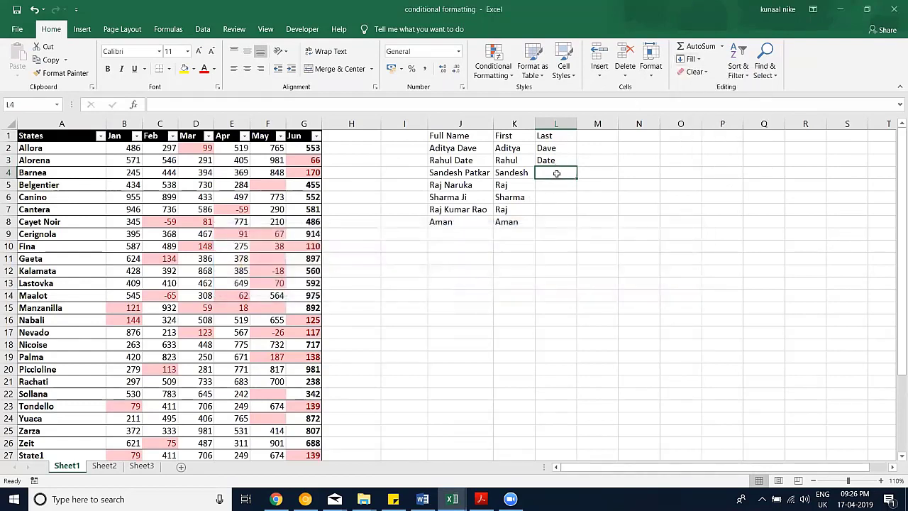
pyautogui.moveTo(552, 148); pyautogui.dragTo(557, 224)
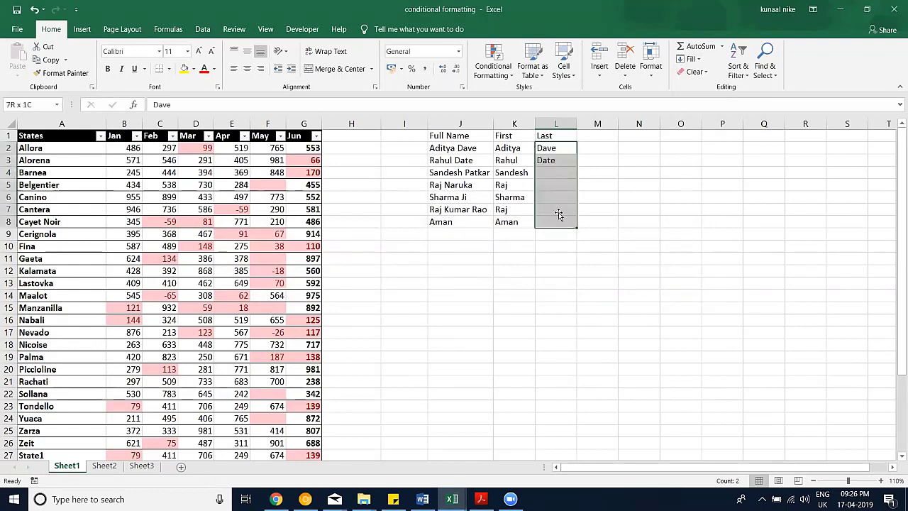
pyautogui.click(690, 59)
pyautogui.click(717, 174)
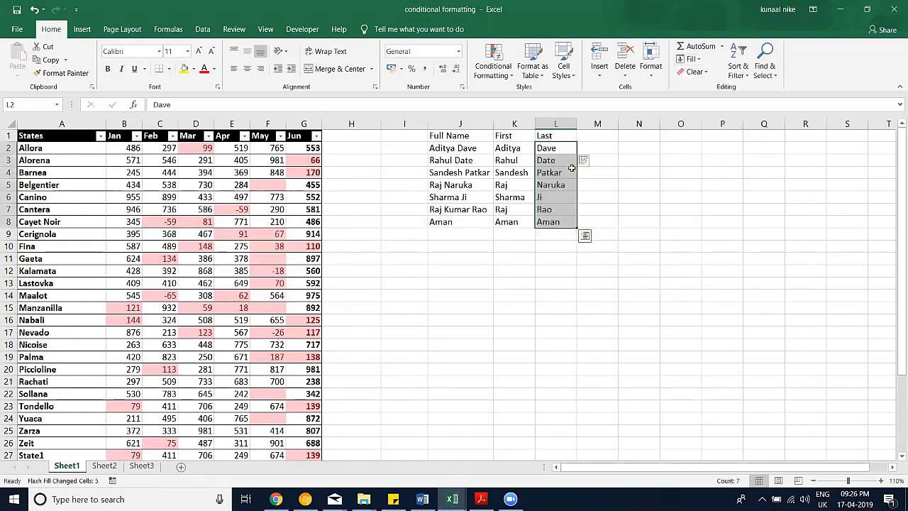
pyautogui.click(544, 259)
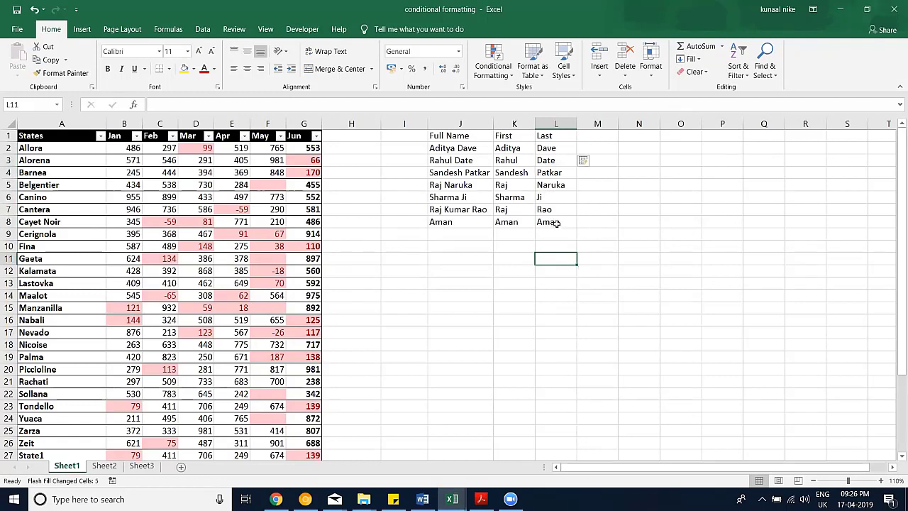
pyautogui.moveTo(555, 223); pyautogui.dragTo(444, 223)
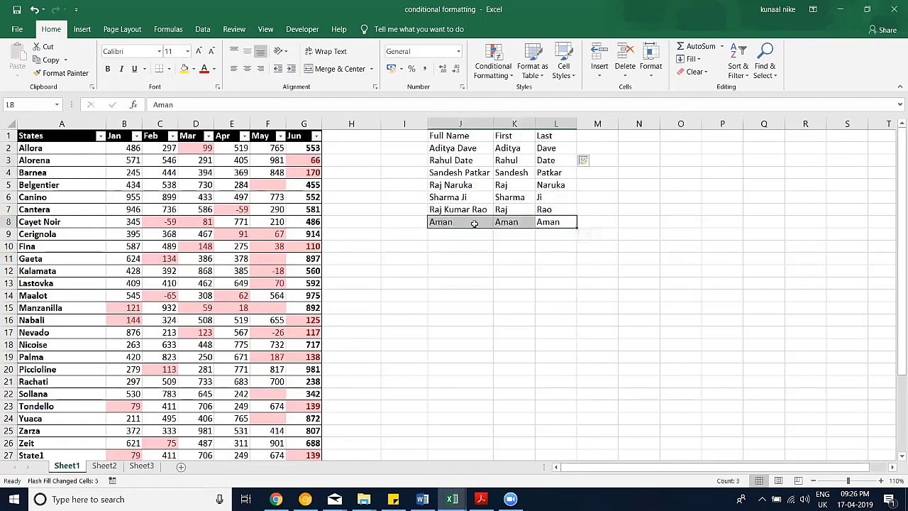
pyautogui.click(559, 222)
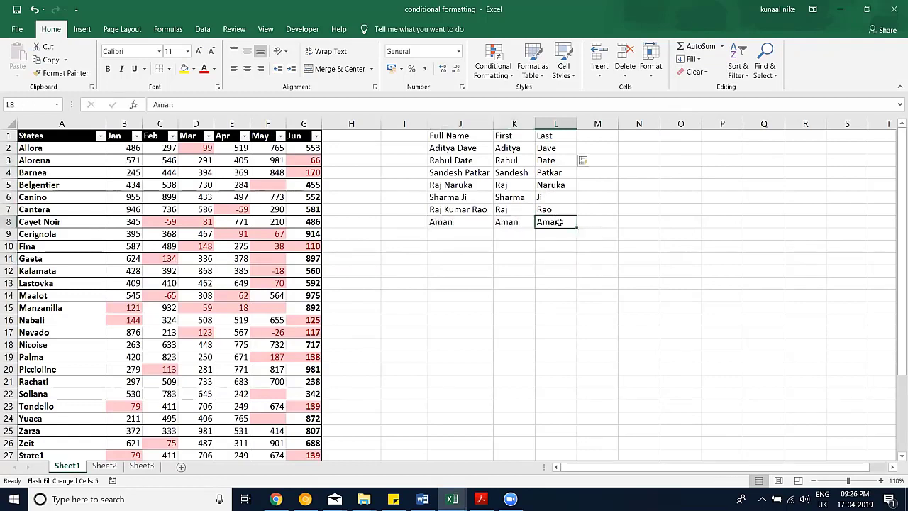
pyautogui.press('Delete')
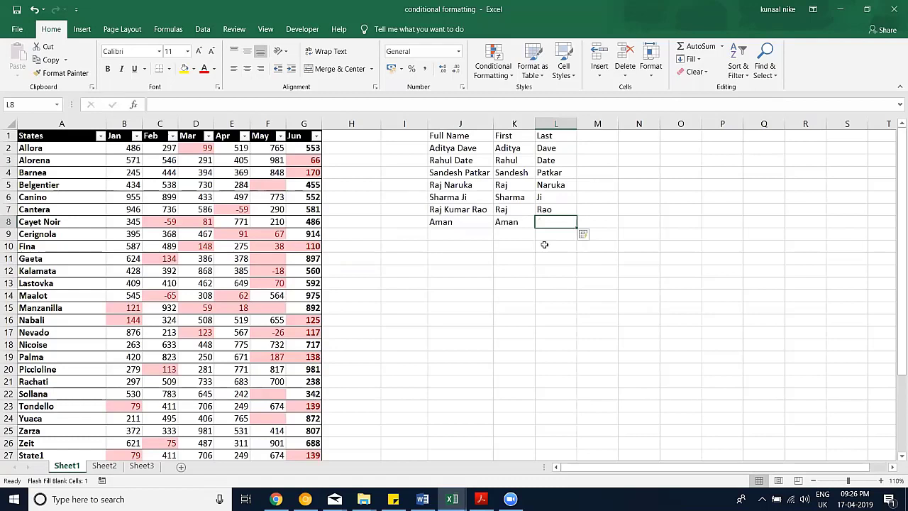
pyautogui.click(544, 244)
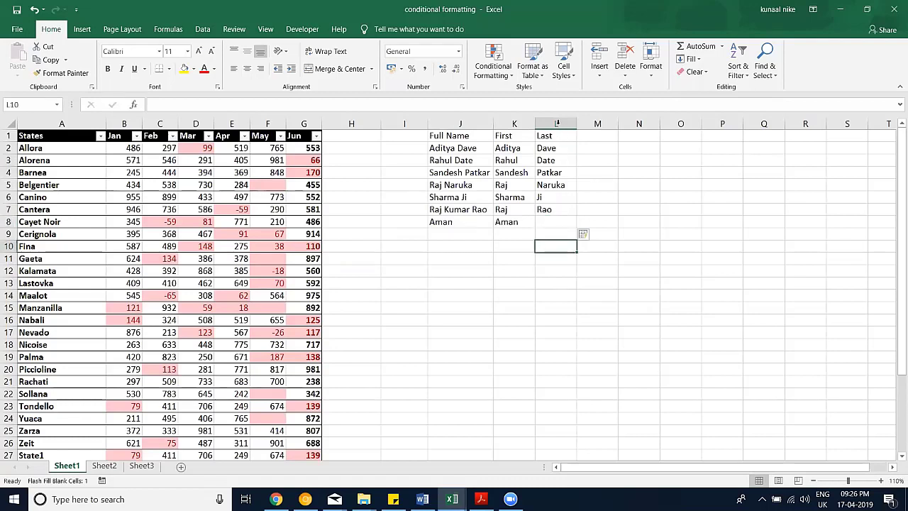
pyautogui.moveTo(556, 148); pyautogui.dragTo(556, 210)
pyautogui.press('Delete')
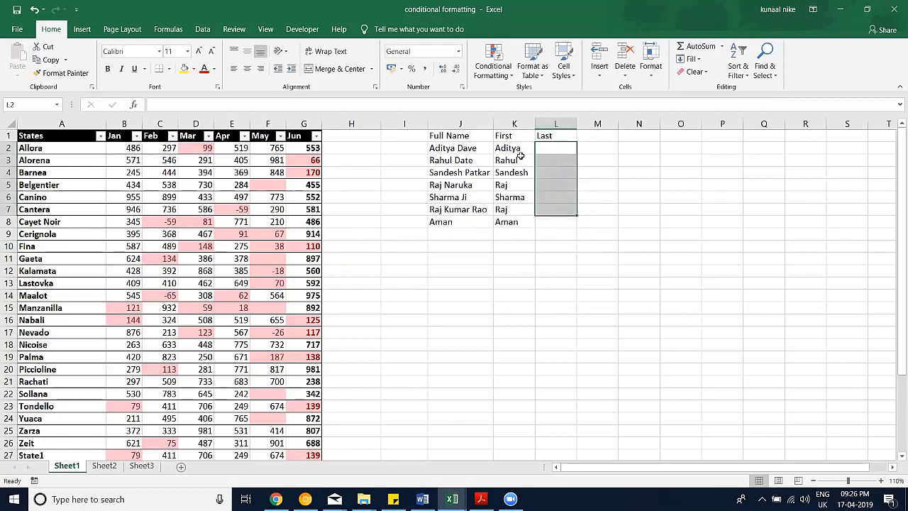
pyautogui.moveTo(514, 147); pyautogui.dragTo(514, 222)
pyautogui.press('Delete')
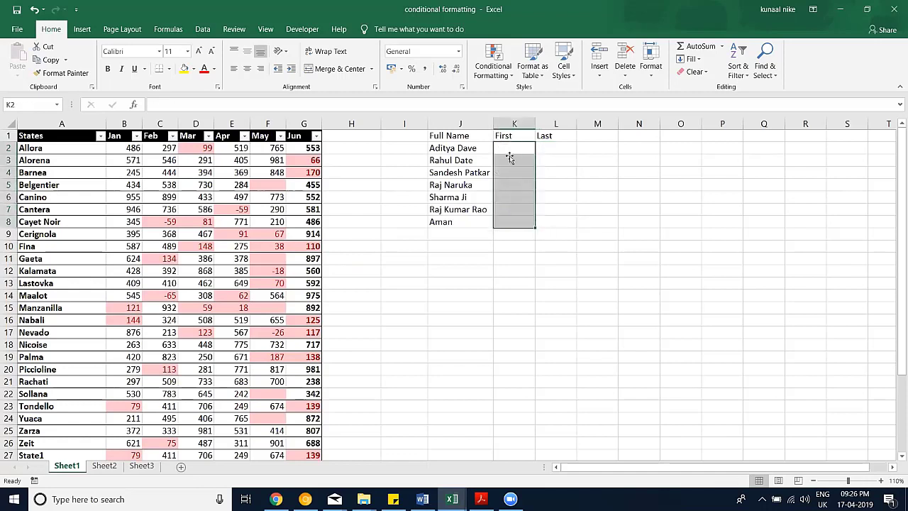
pyautogui.click(509, 152)
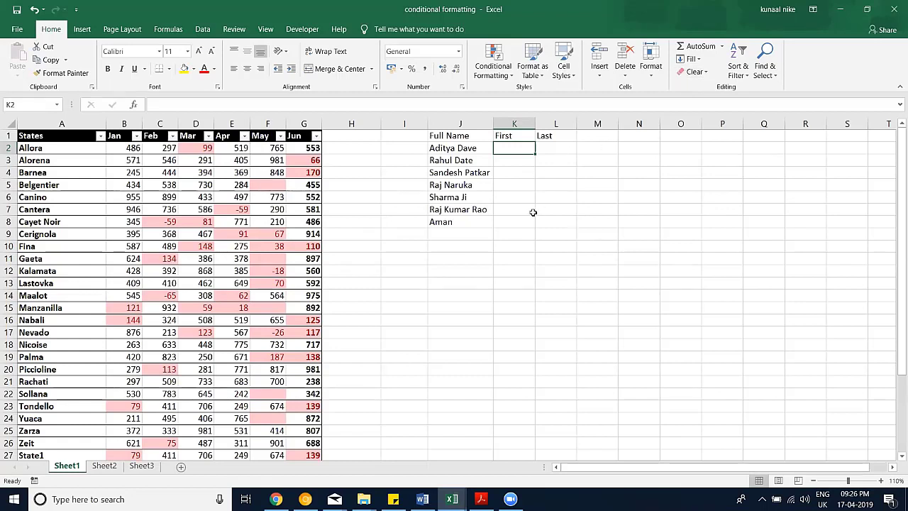
pyautogui.write('Adi')
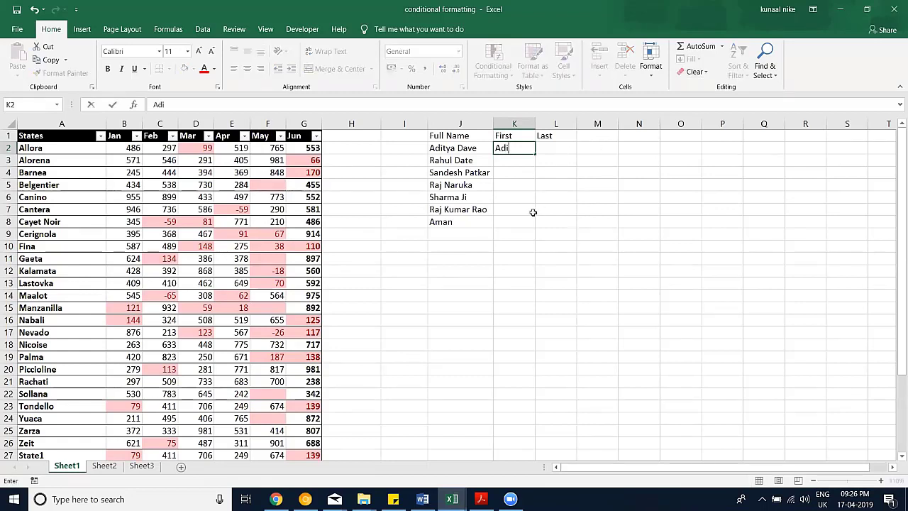
pyautogui.write('tya')
pyautogui.press('Return')
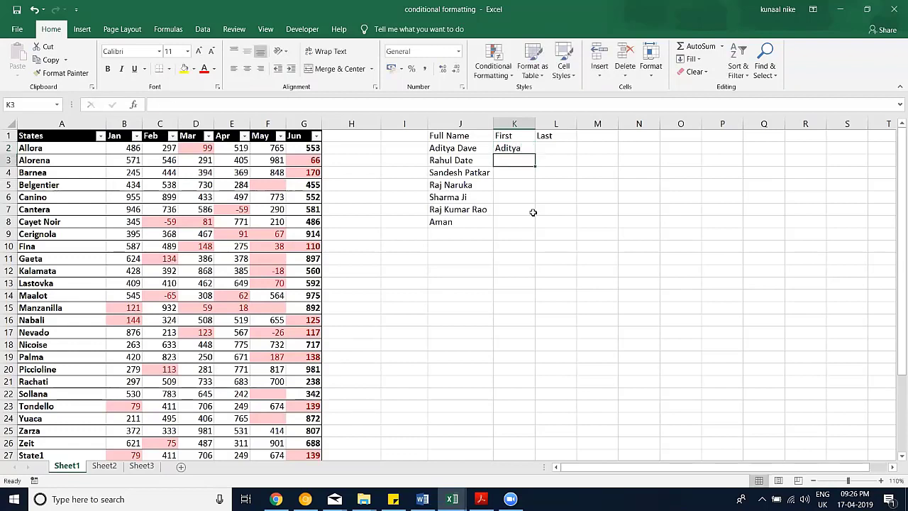
pyautogui.write('Rahul')
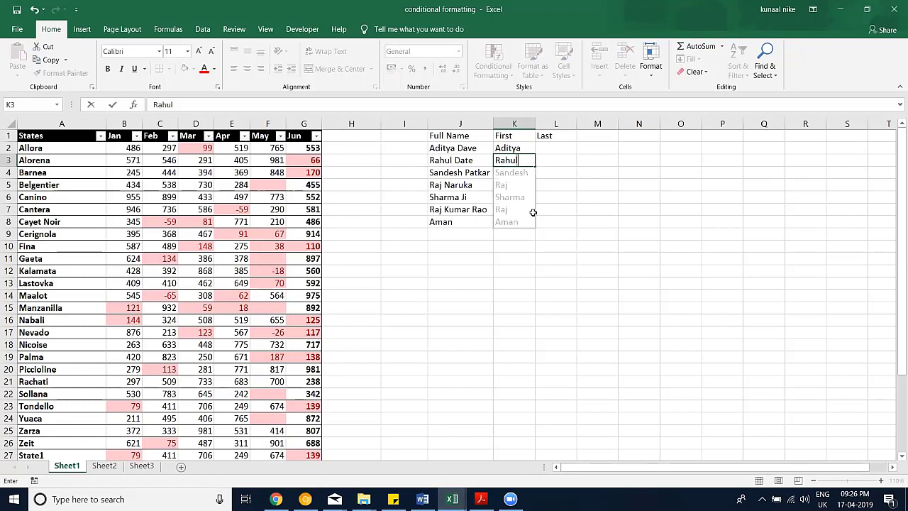
pyautogui.press('Return')
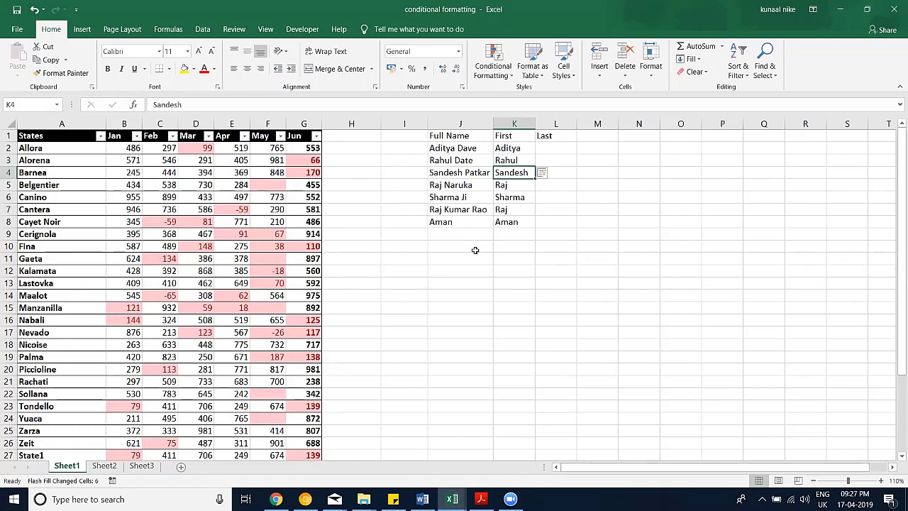
pyautogui.click(468, 248)
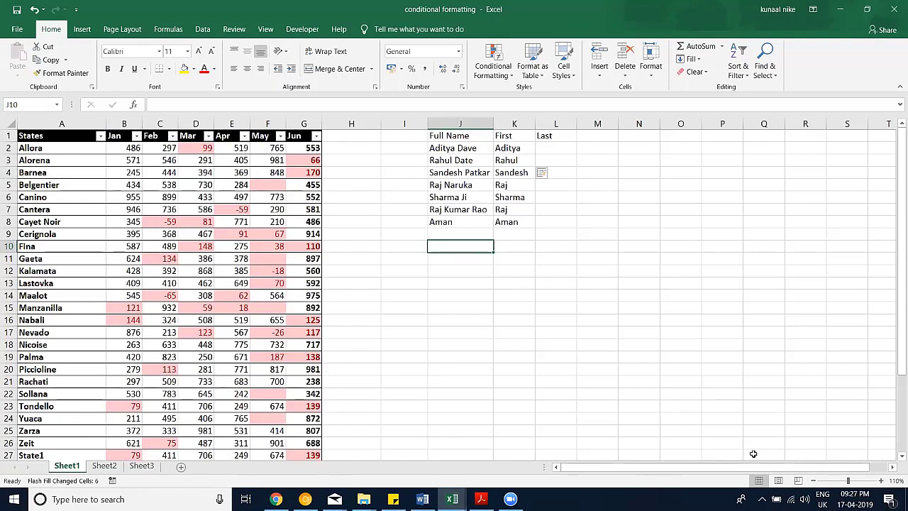
# - Enter sample lines 'aaa bbb ccc', 'fff ggg hhhsdf' and 'Aaa SSAs fg dfgdf' in J10:J12
pyautogui.write('aaa bbb c')
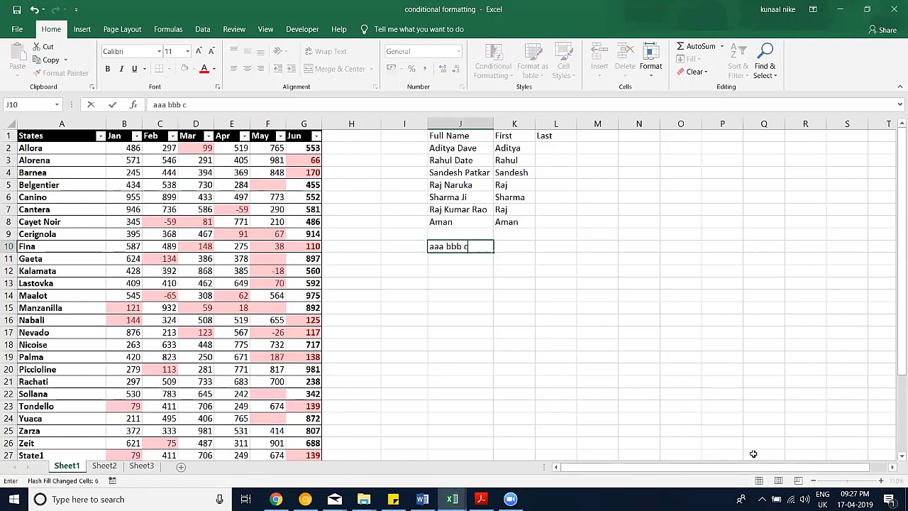
pyautogui.write('cc')
pyautogui.press('Return')
pyautogui.write('f')
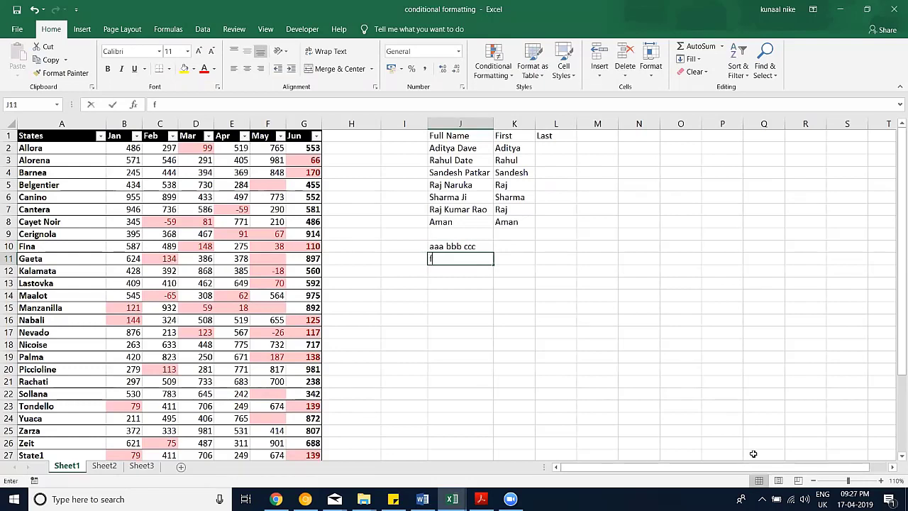
pyautogui.write('ff ggg')
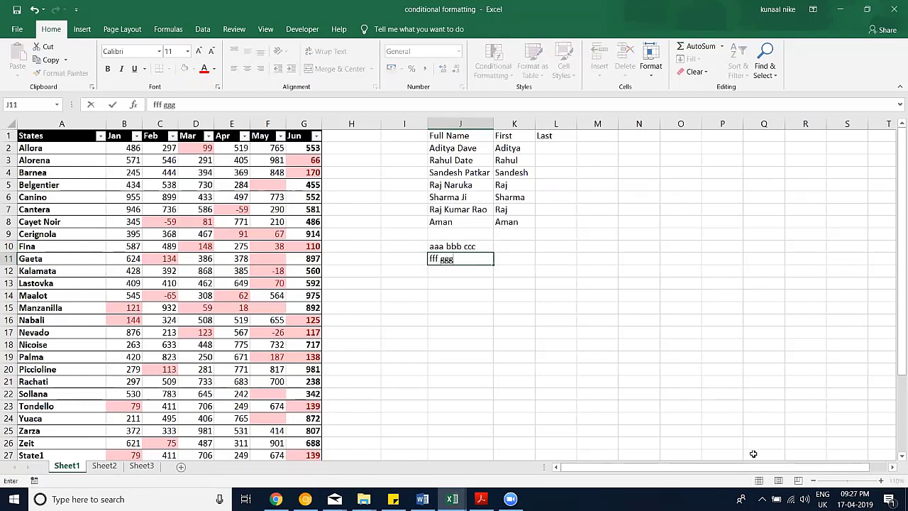
pyautogui.write(' hhhsdf')
pyautogui.press('Return')
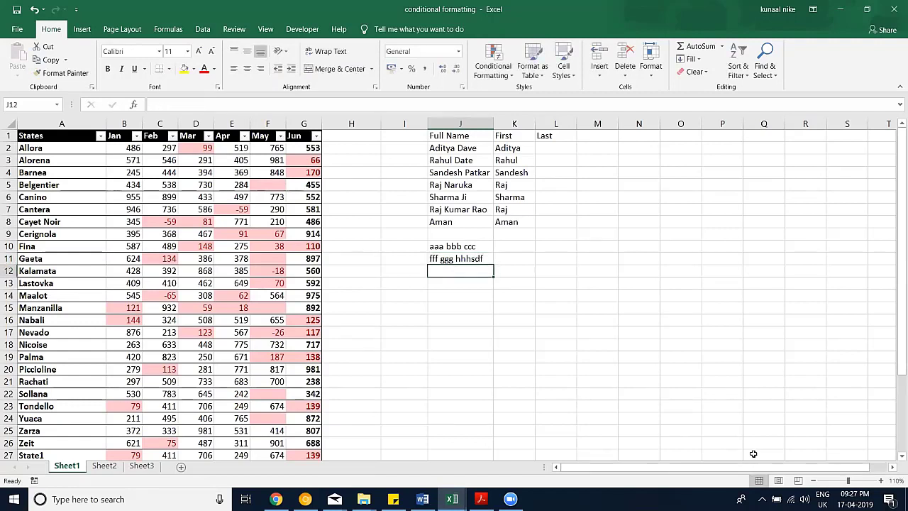
pyautogui.write('Aaa SSAs')
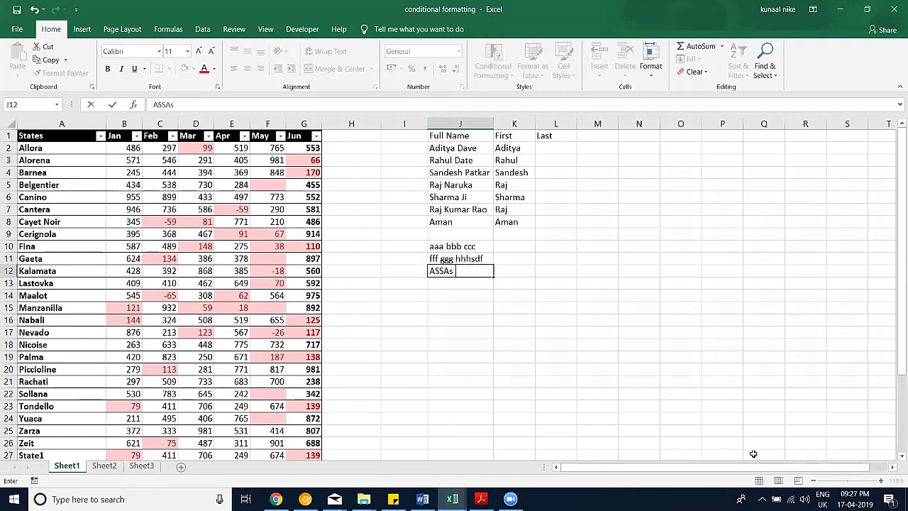
pyautogui.write(' fg dfgdf')
pyautogui.press('Return')
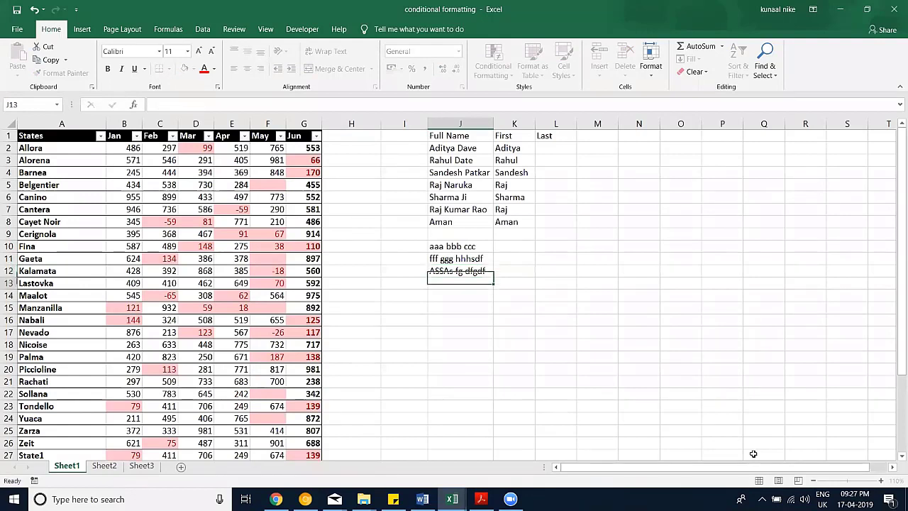
pyautogui.press('Up')
pyautogui.press('Up')
pyautogui.press('Up')
# - Type bbb and ggg in K10:K11, then Flash Fill K12 with fg
pyautogui.press('Right')
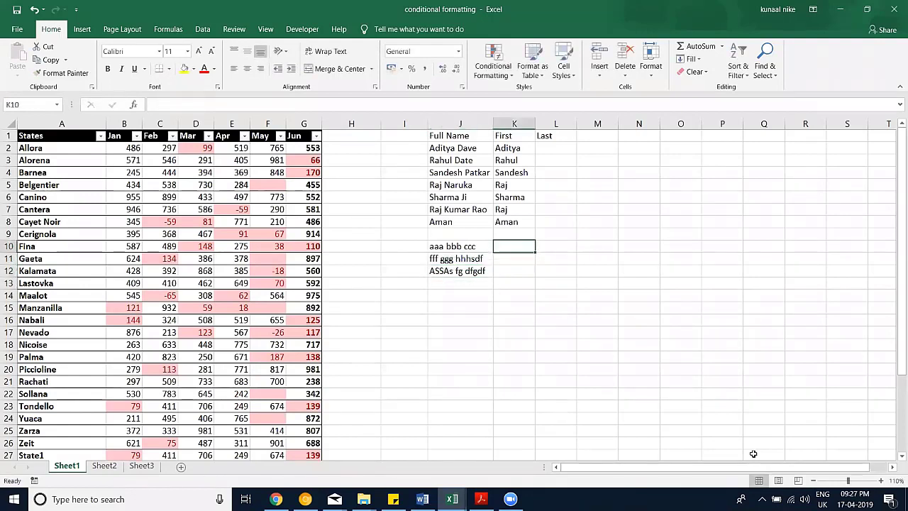
pyautogui.write('bbb')
pyautogui.press('Return')
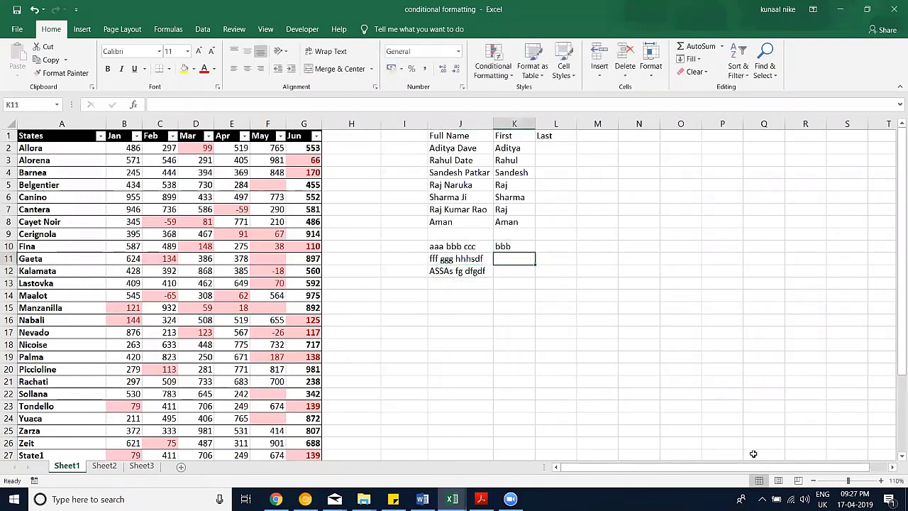
pyautogui.write('ggg')
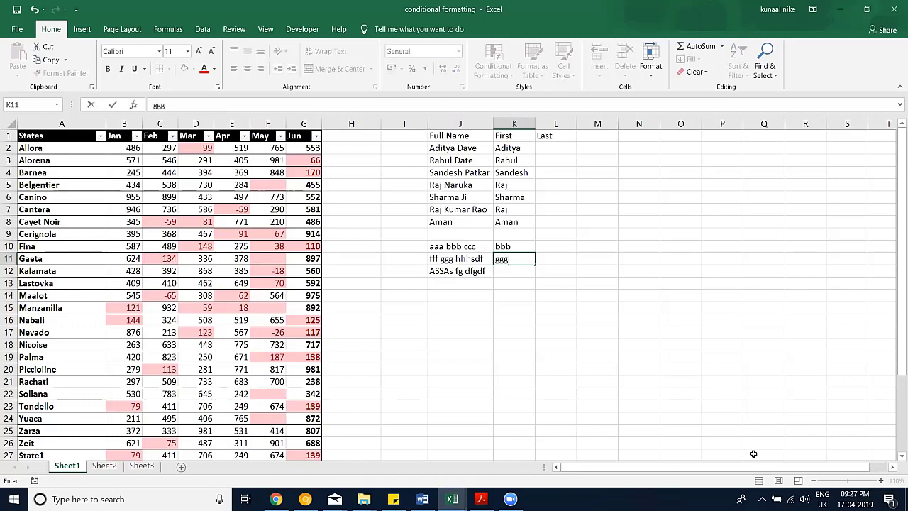
pyautogui.press('Return')
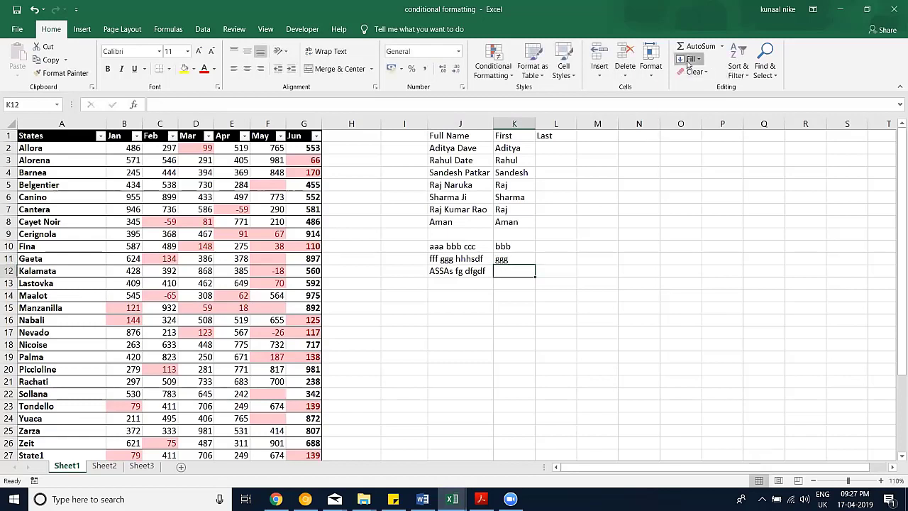
pyautogui.click(689, 61)
pyautogui.click(713, 173)
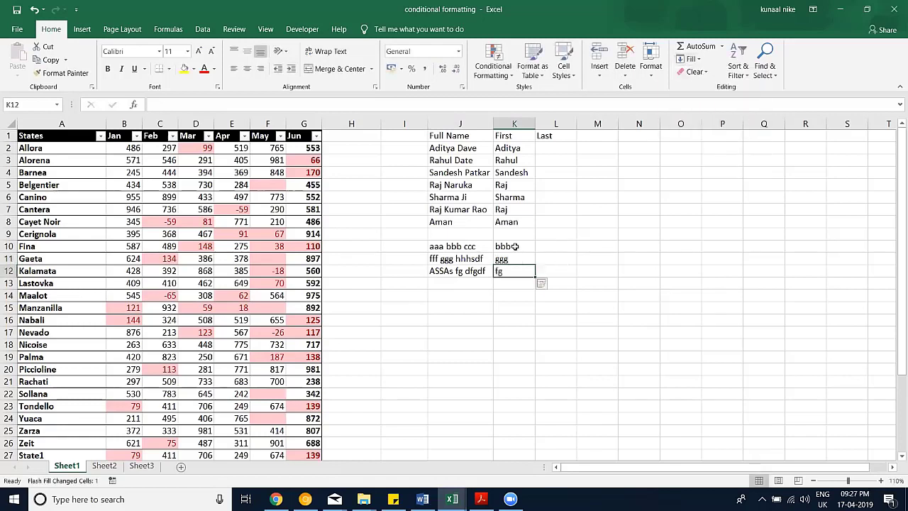
pyautogui.moveTo(515, 246); pyautogui.dragTo(514, 273)
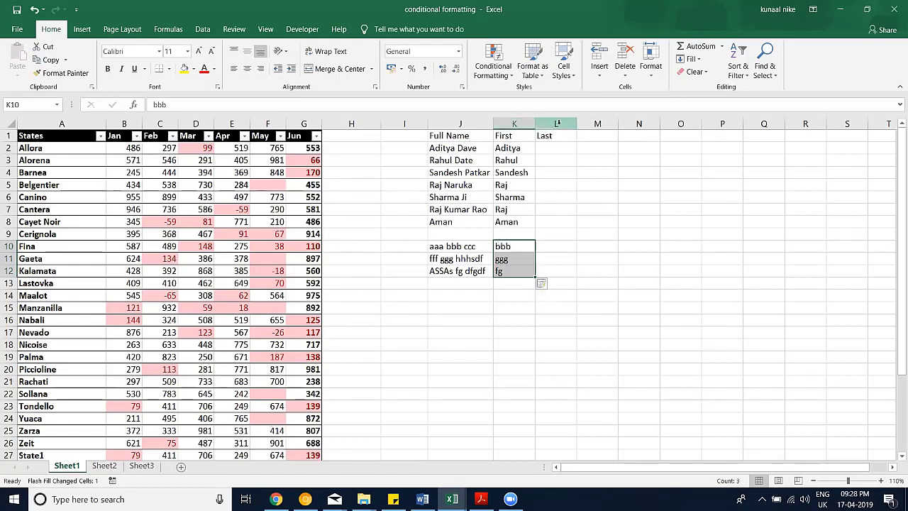
# - Copy the Full Name column J1:J12 and paste it into A1 of a new Sheet4
pyautogui.moveTo(461, 135); pyautogui.dragTo(430, 274)
pyautogui.hotkey('ctrl', 'c')
pyautogui.hotkey('ctrl', 'q')
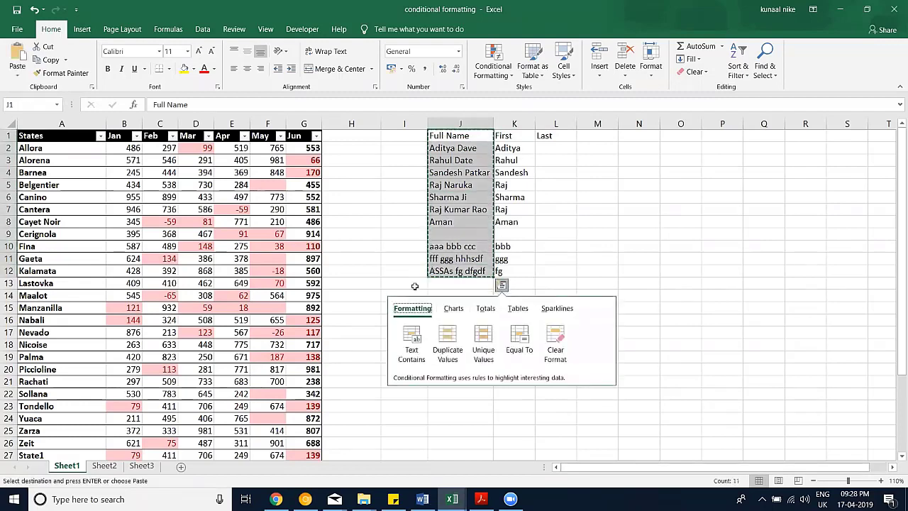
pyautogui.click(393, 272)
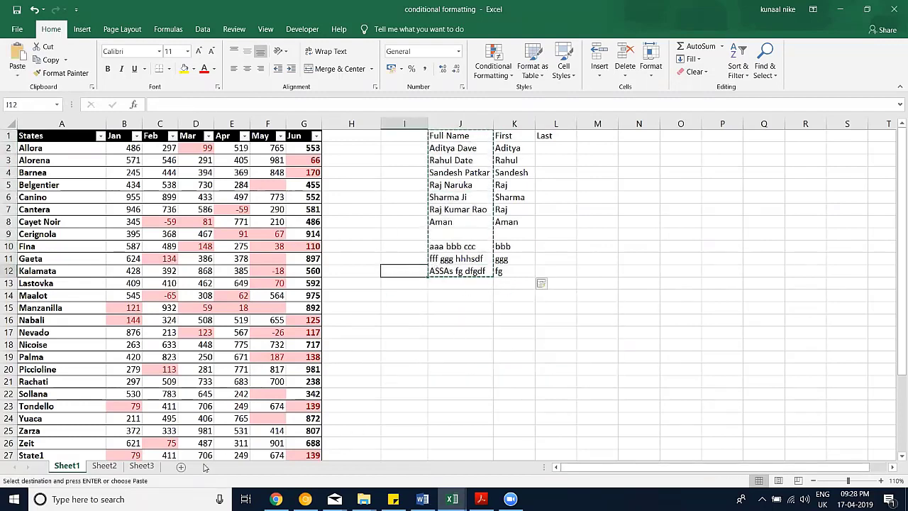
pyautogui.click(182, 467)
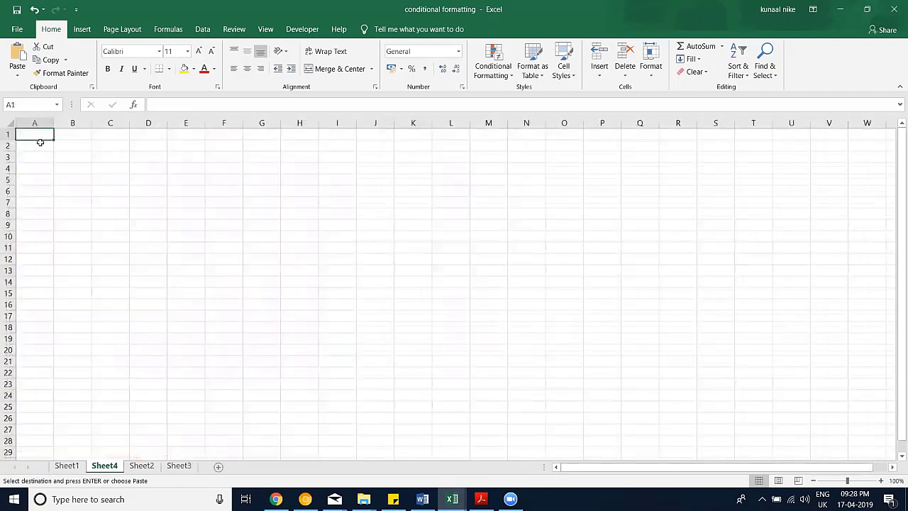
pyautogui.hotkey('ctrl', 'v')
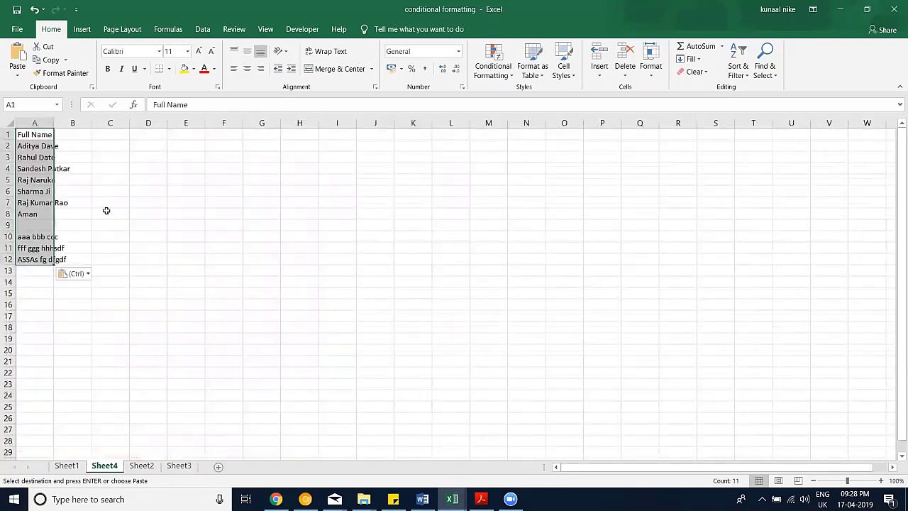
pyautogui.click(107, 211)
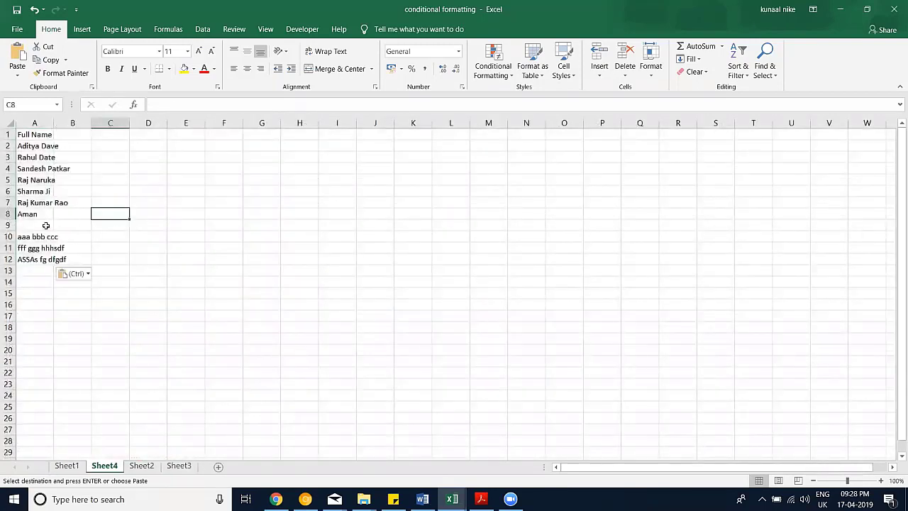
# - Delete the sample lines in A10:A12, zoom in, and select the names A1:A8
pyautogui.moveTo(29, 236); pyautogui.dragTo(32, 259)
pyautogui.press('Delete')
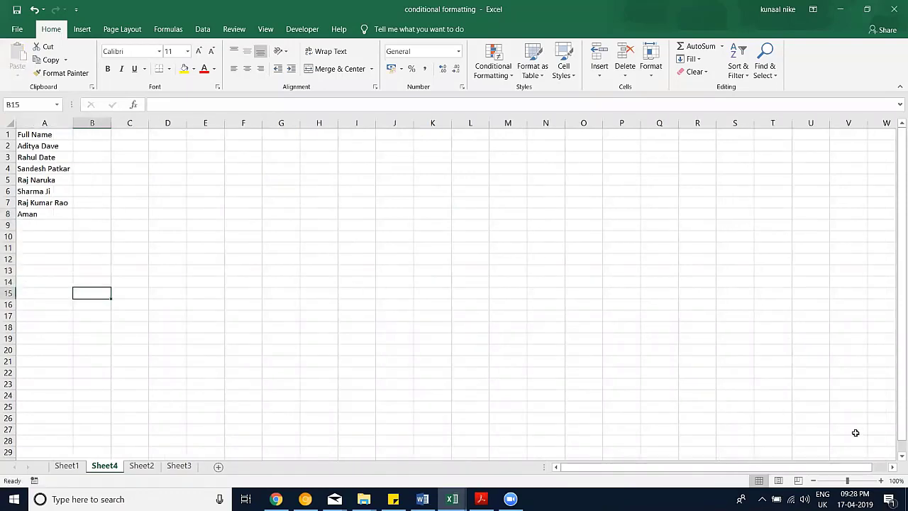
pyautogui.click(881, 481)
pyautogui.click(882, 481)
pyautogui.click(882, 481)
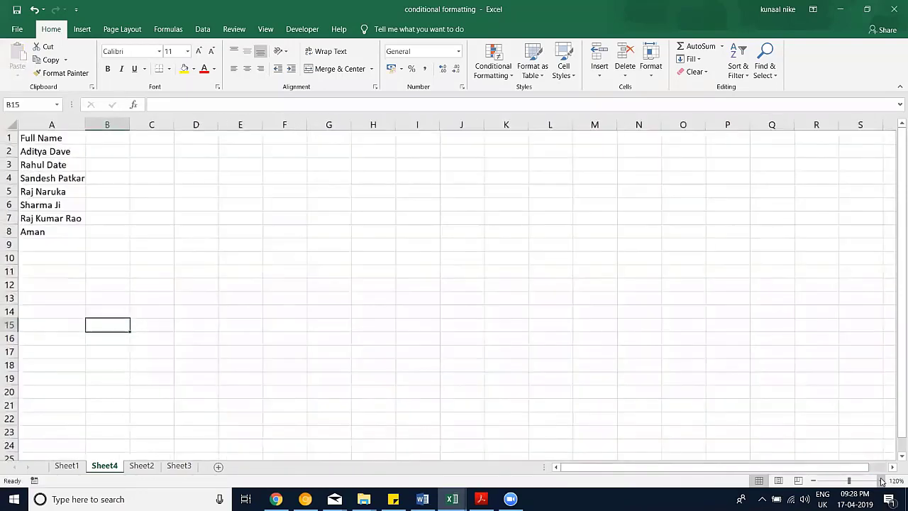
pyautogui.scroll(6, 410, 316)
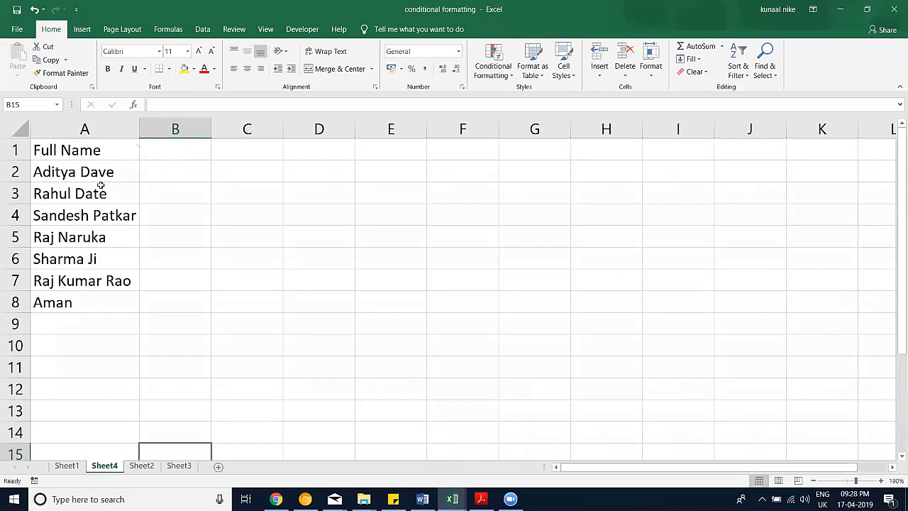
pyautogui.click(202, 29)
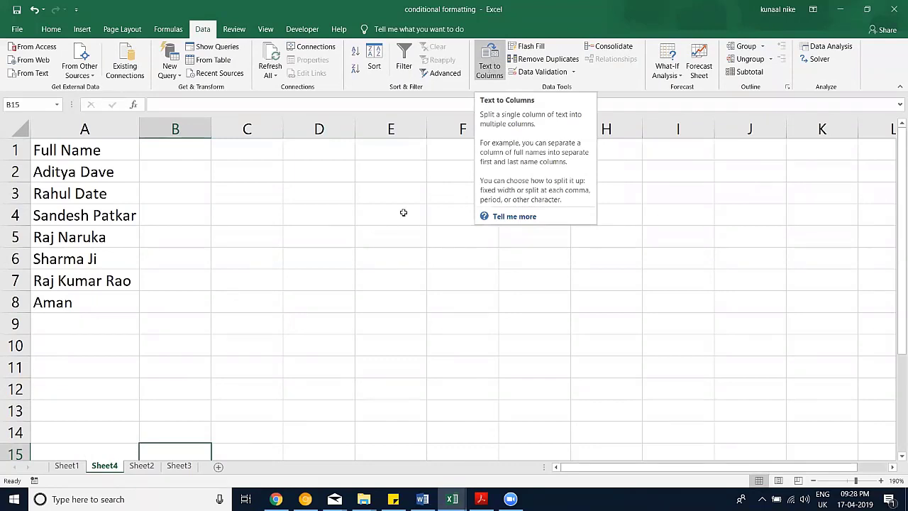
pyautogui.click(126, 190)
pyautogui.moveTo(99, 148); pyautogui.dragTo(81, 292)
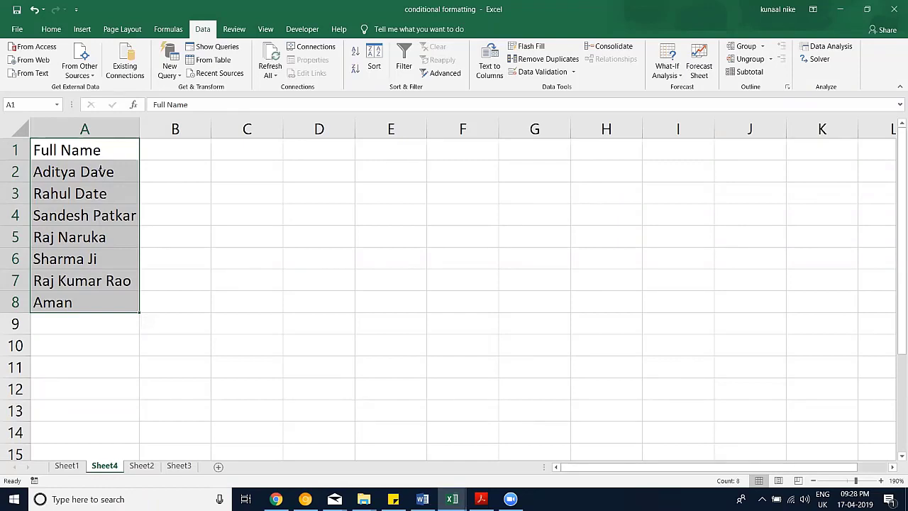
pyautogui.click(490, 67)
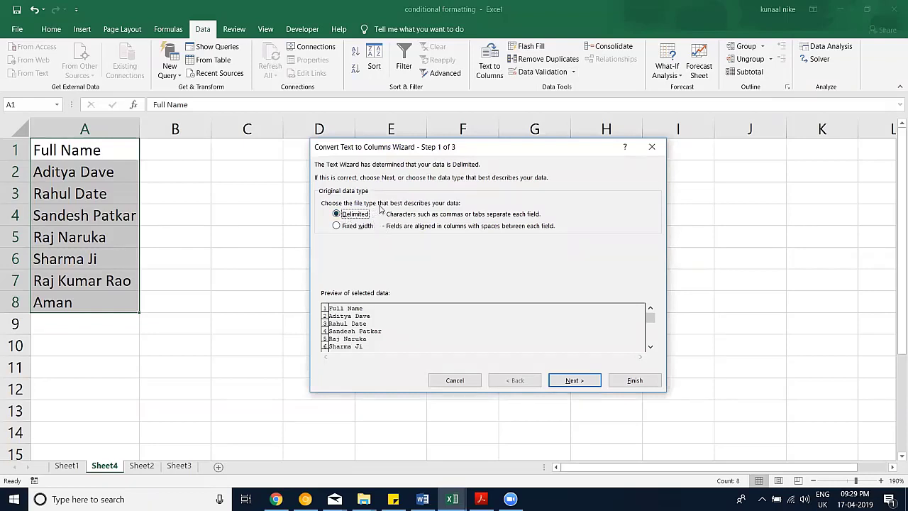
pyautogui.click(589, 376)
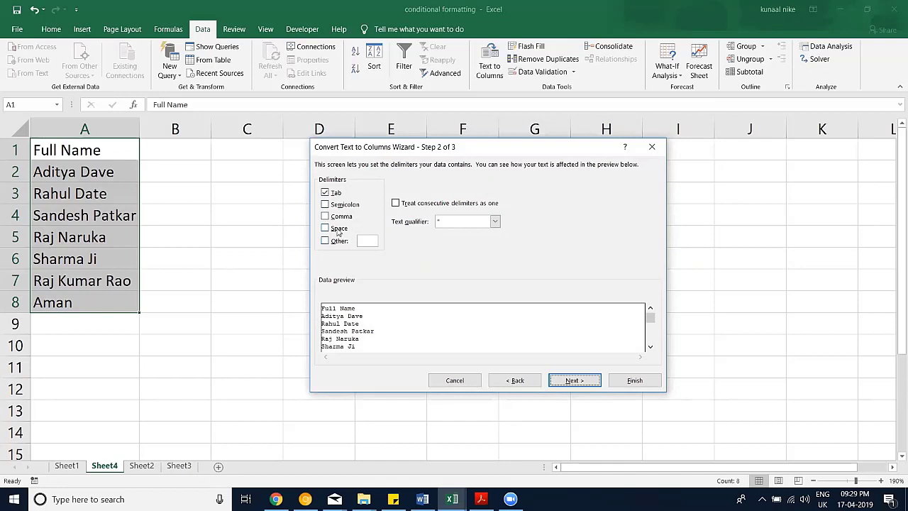
pyautogui.click(339, 230)
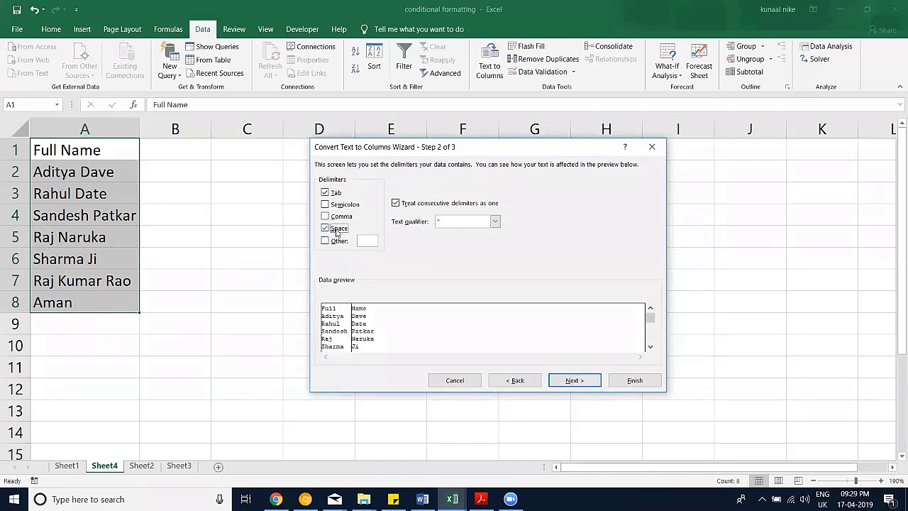
pyautogui.click(575, 381)
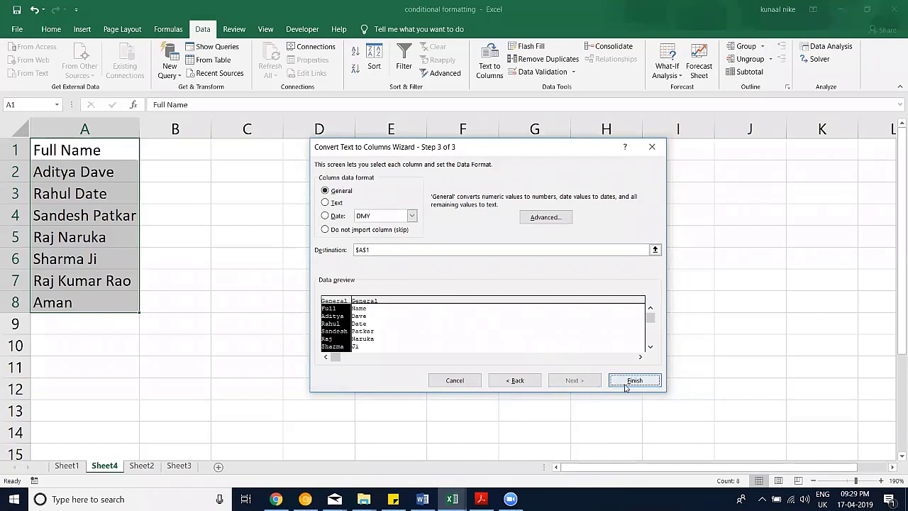
pyautogui.click(626, 385)
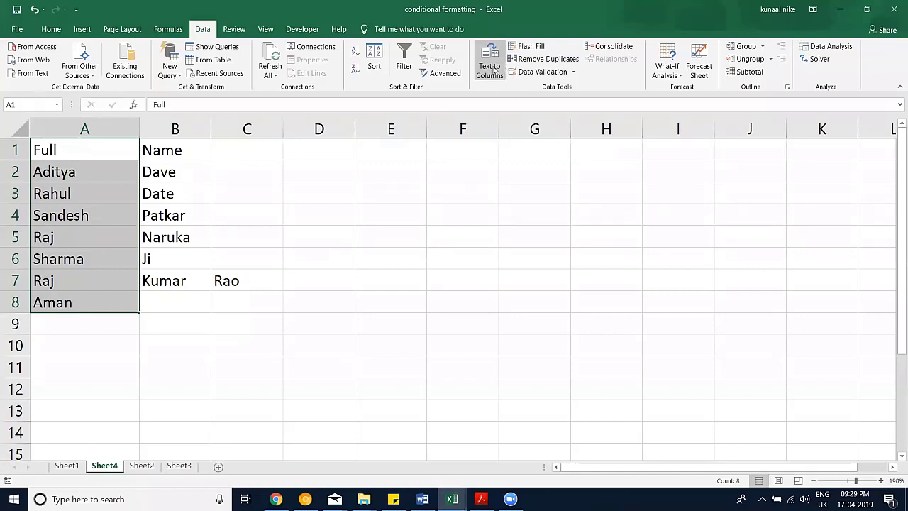
pyautogui.hotkey('ctrl', 'z')
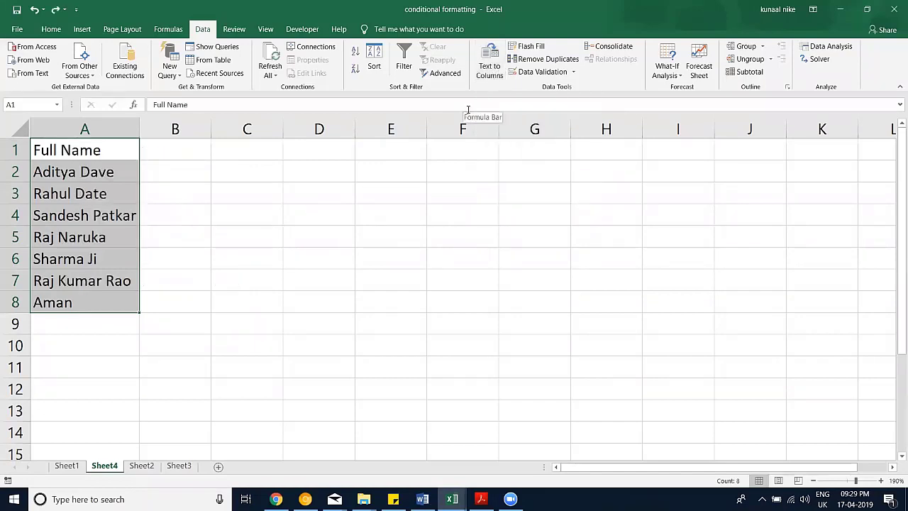
# - Enter =RANDBETWEEN(40000,50000) in D1 and fill it down through D8
pyautogui.click(321, 145)
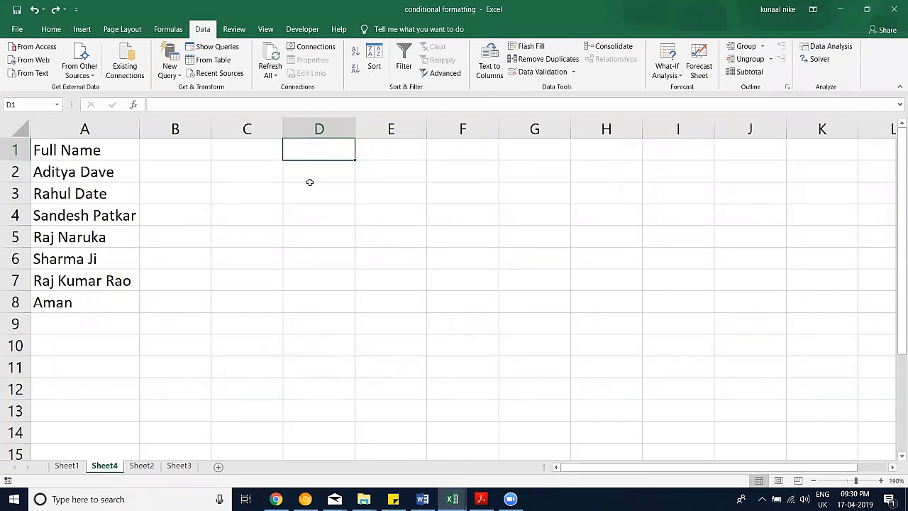
pyautogui.write('=ran')
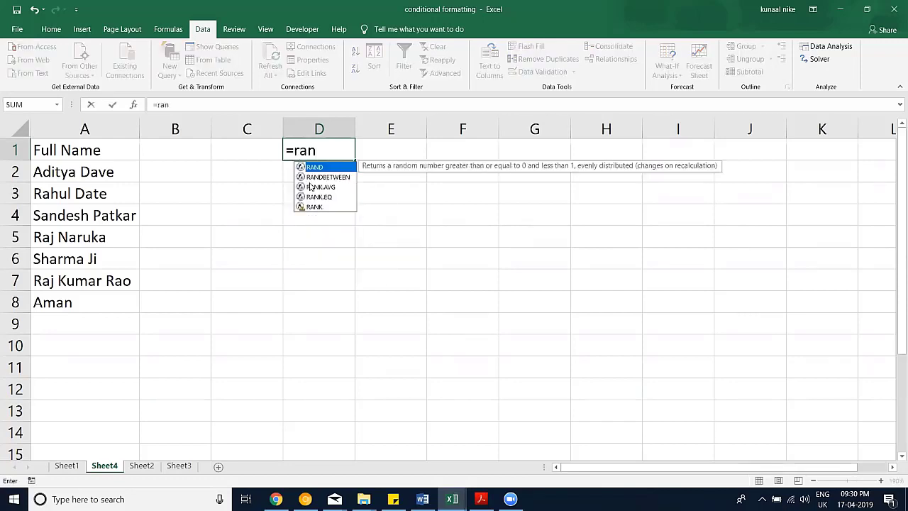
pyautogui.press('Down')
pyautogui.press('Tab')
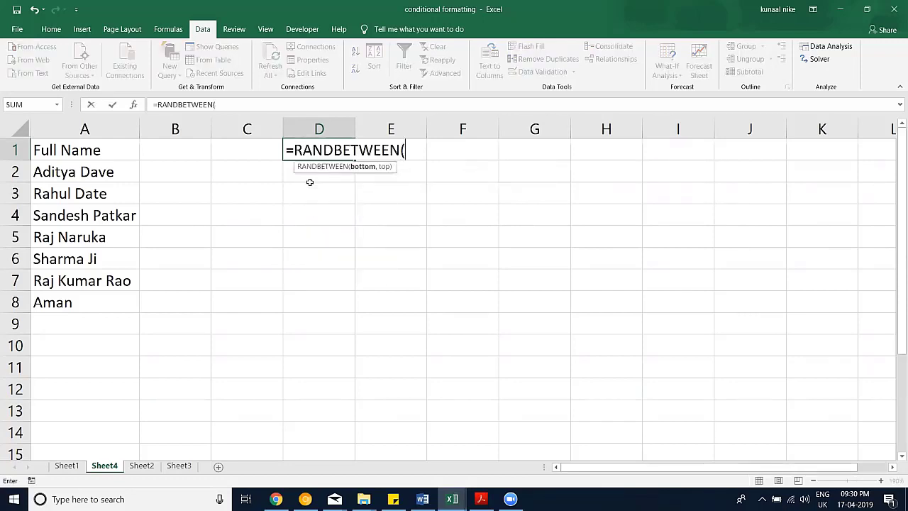
pyautogui.write('40000')
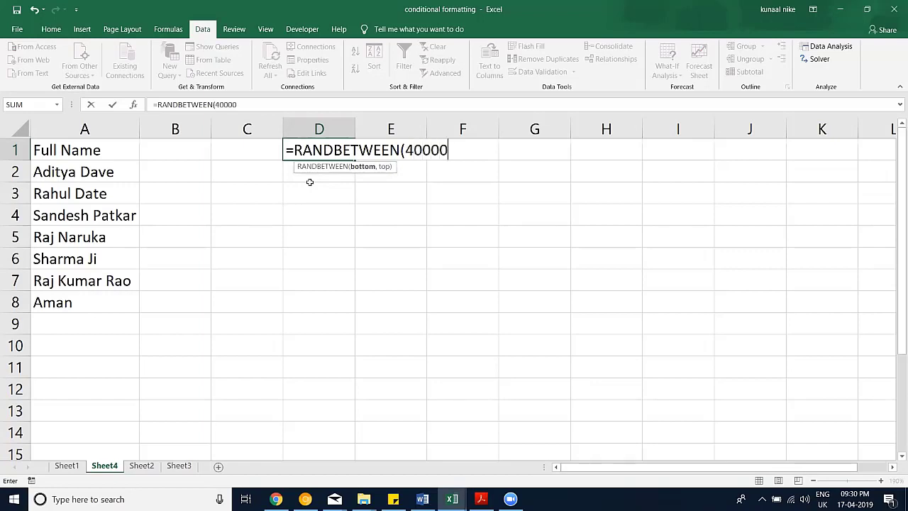
pyautogui.write(',50000')
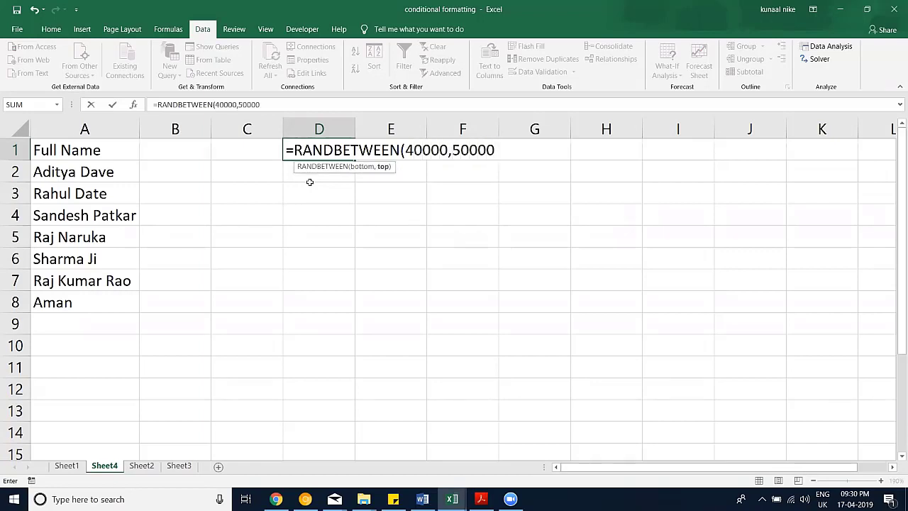
pyautogui.write(')')
pyautogui.press('Return')
pyautogui.moveTo(323, 149); pyautogui.dragTo(328, 298)
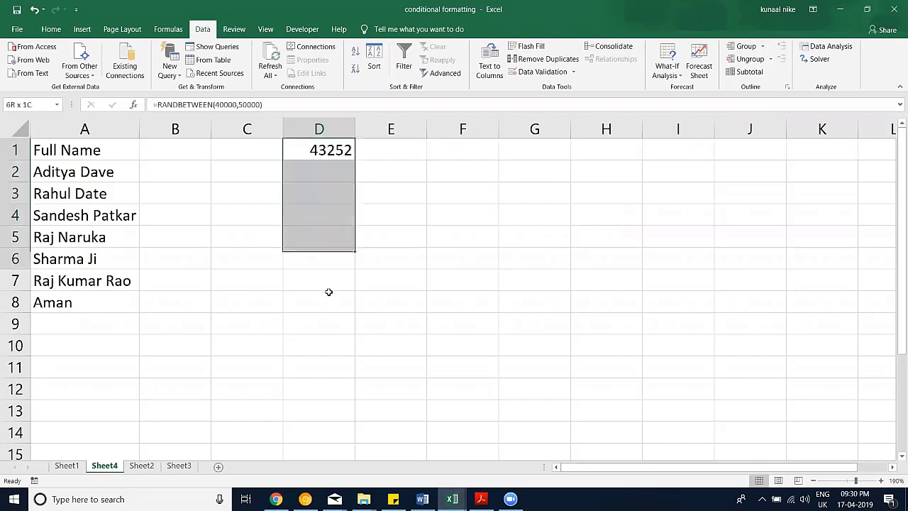
pyautogui.hotkey('ctrl', 'd')
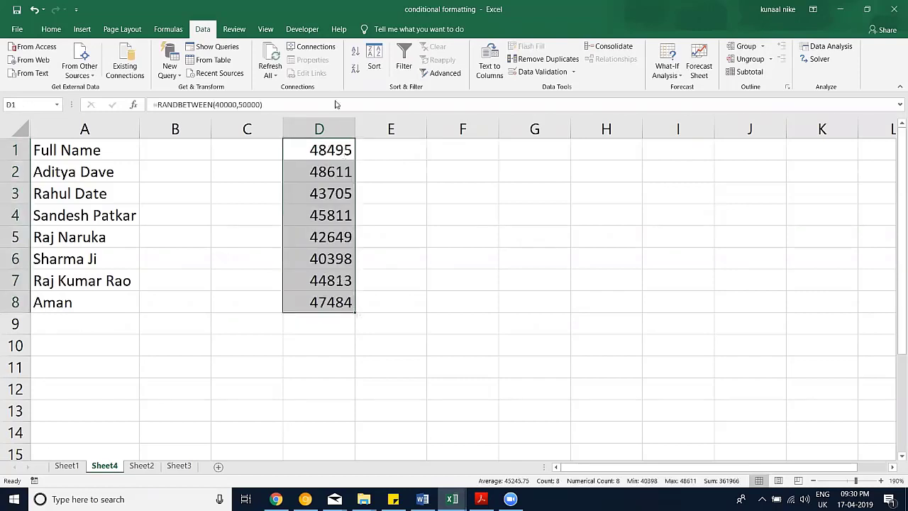
# - Try a long day-month-year Date format, then a shortened custom date code on D1:D8
pyautogui.hotkey('ctrl', '1')
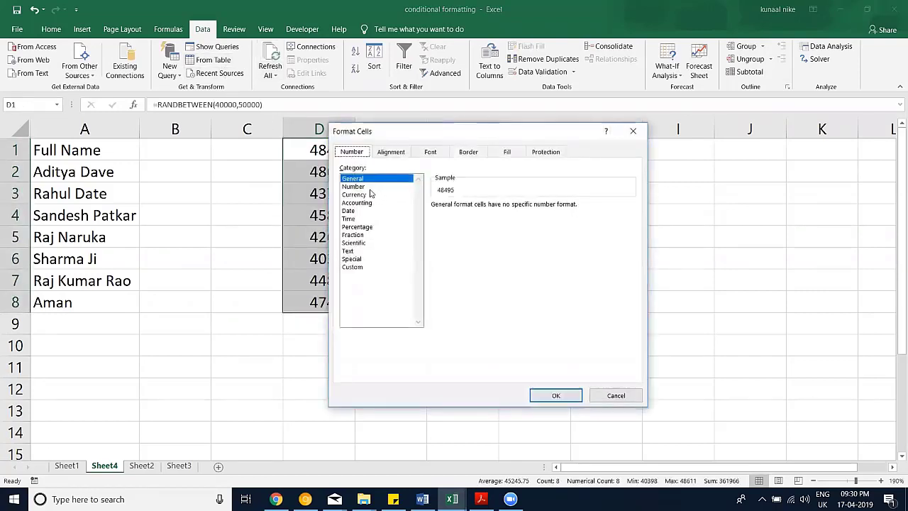
pyautogui.click(358, 211)
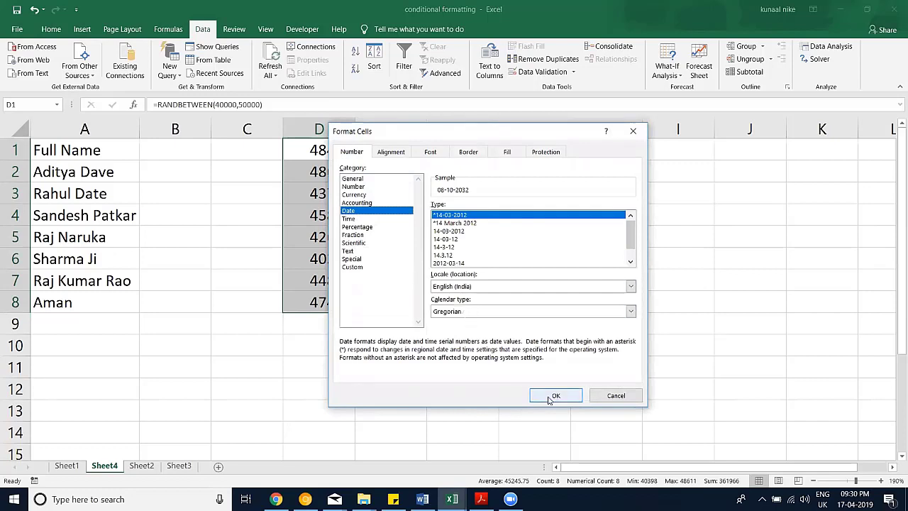
pyautogui.click(481, 223)
pyautogui.press('Return')
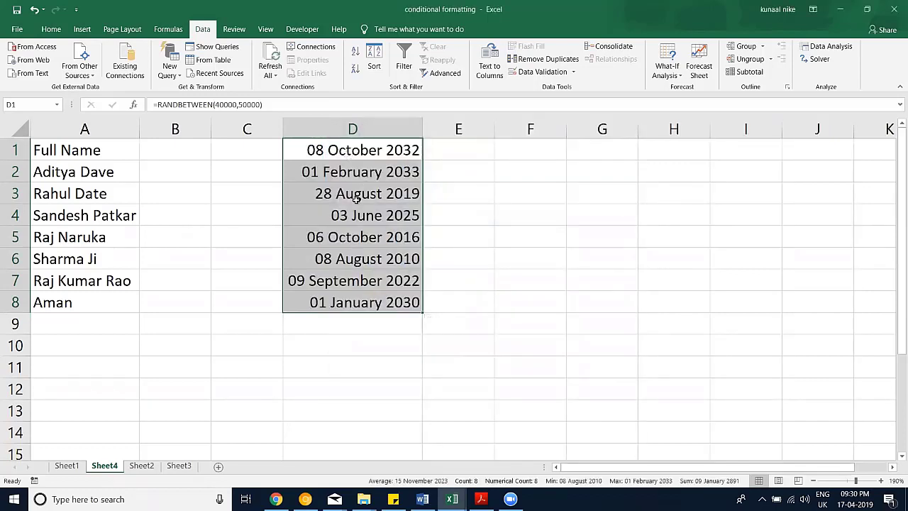
pyautogui.hotkey('ctrl', '1')
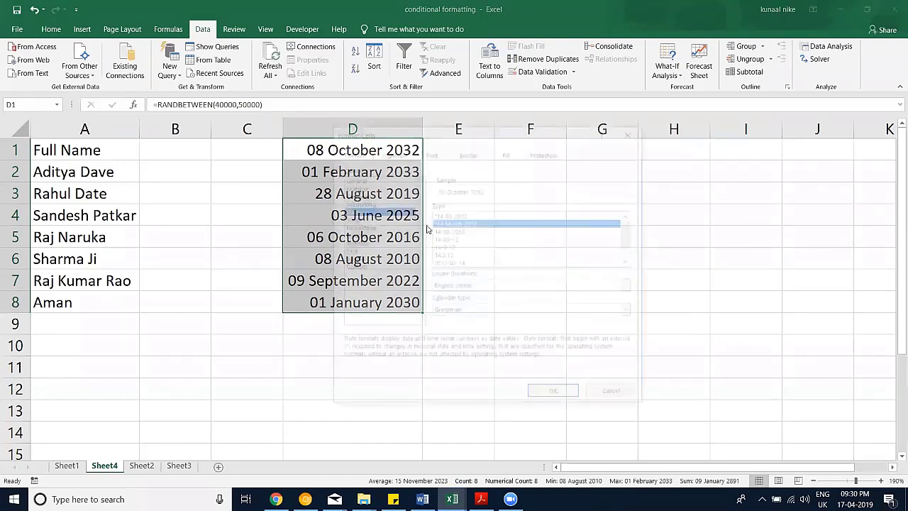
pyautogui.click(352, 267)
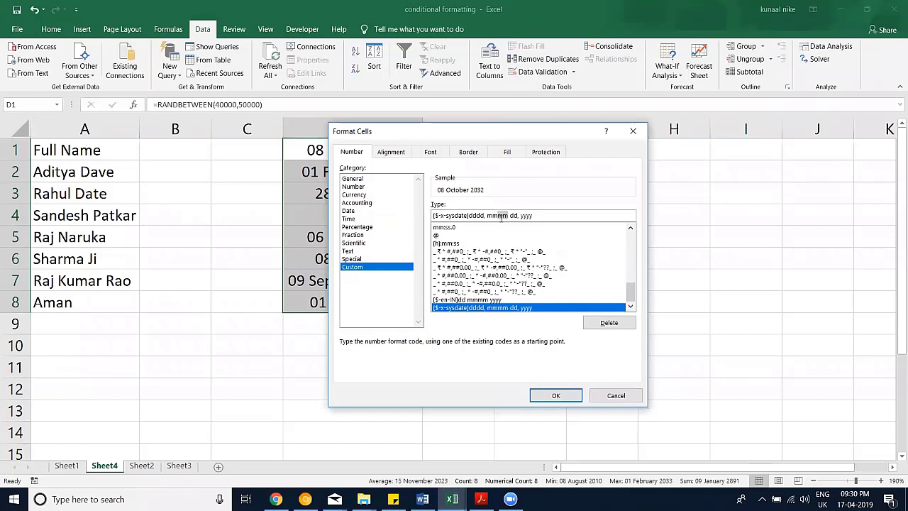
pyautogui.press('BackSpace')
pyautogui.click(552, 395)
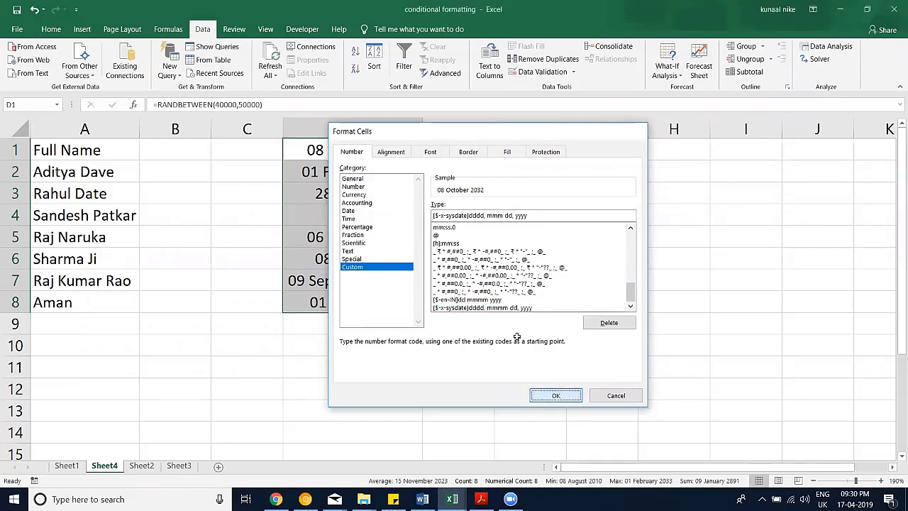
# - Settle on the short date display like 08-Oct-32 and copy D1:D8
pyautogui.hotkey('ctrl', '1')
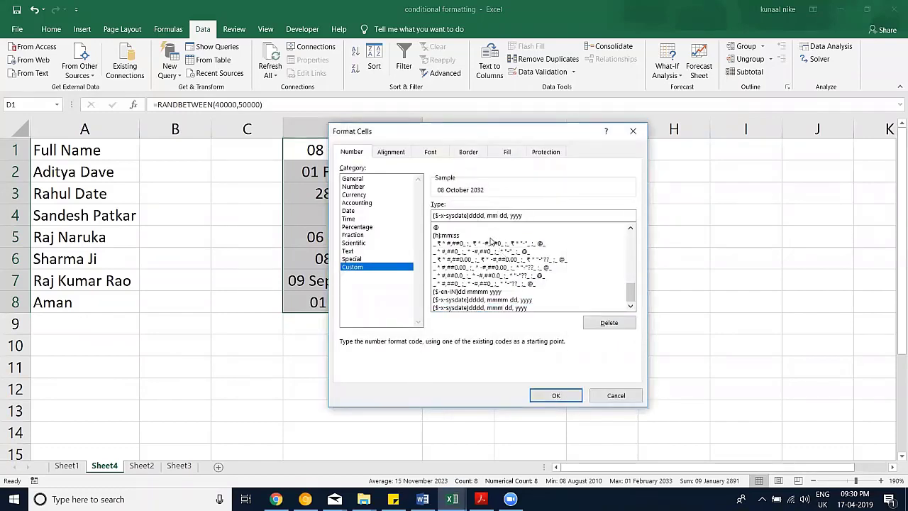
pyautogui.press('Return')
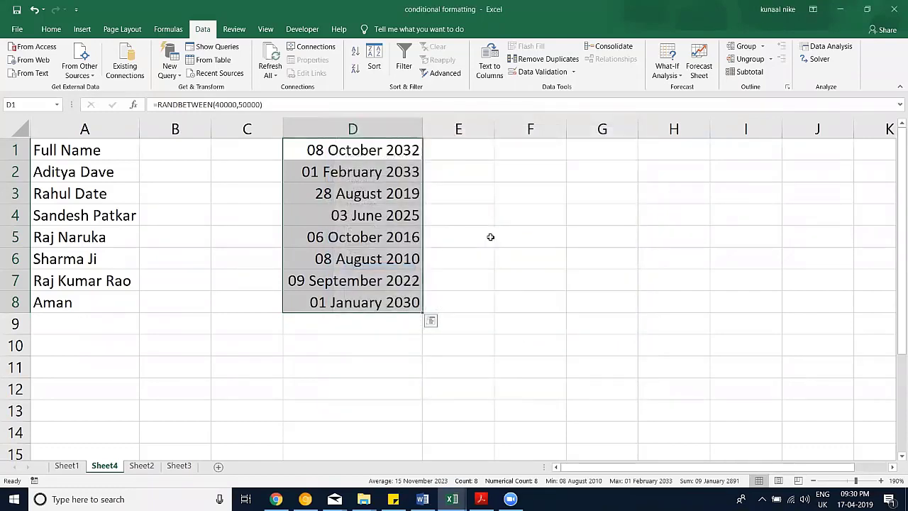
pyautogui.hotkey('ctrl', '1')
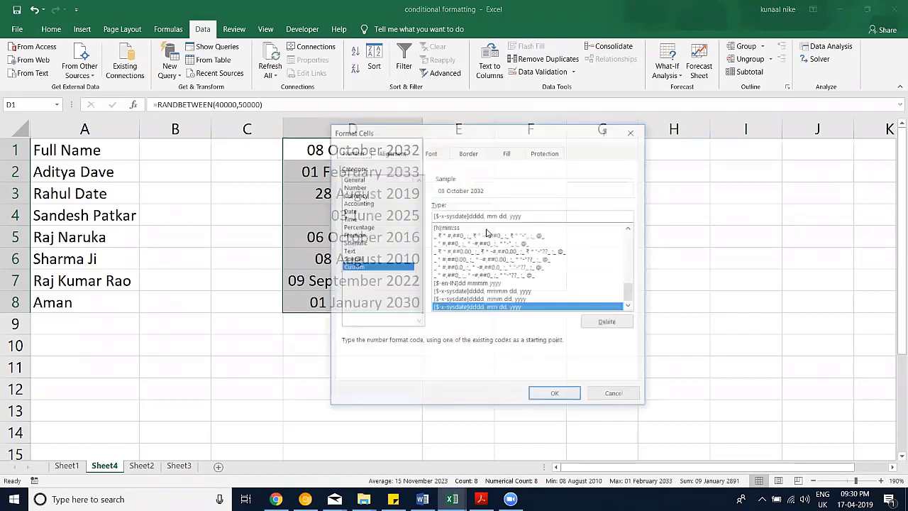
pyautogui.click(609, 400)
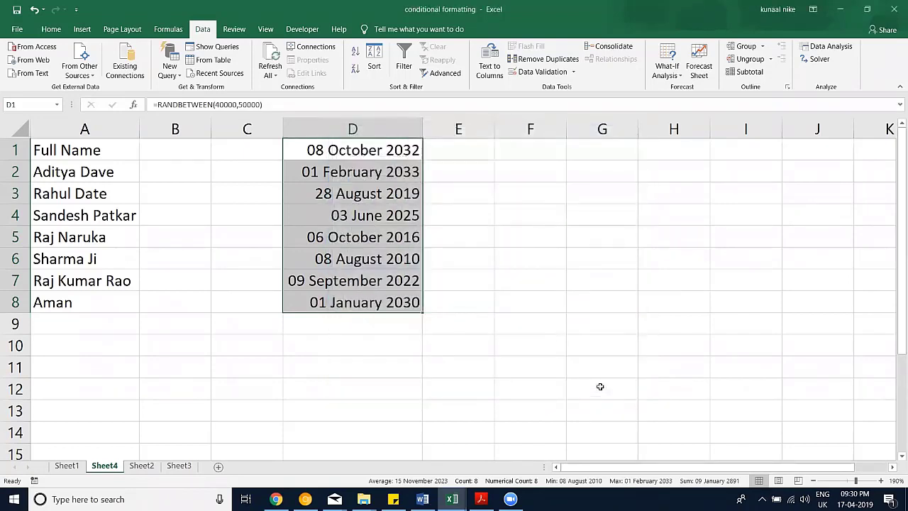
pyautogui.hotkey('ctrl', 'z')
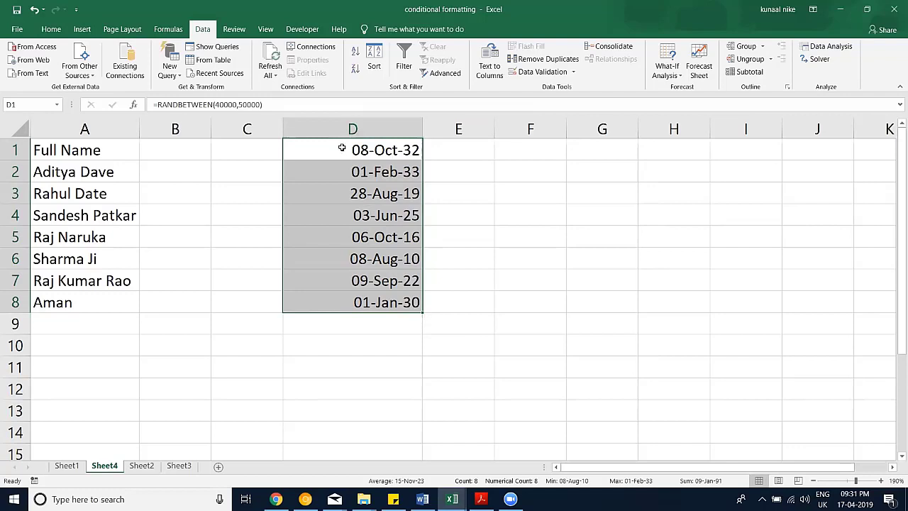
pyautogui.hotkey('ctrl', 'c')
# - Copy the dates in D1:D8 and paste them back as plain values
pyautogui.click(51, 29)
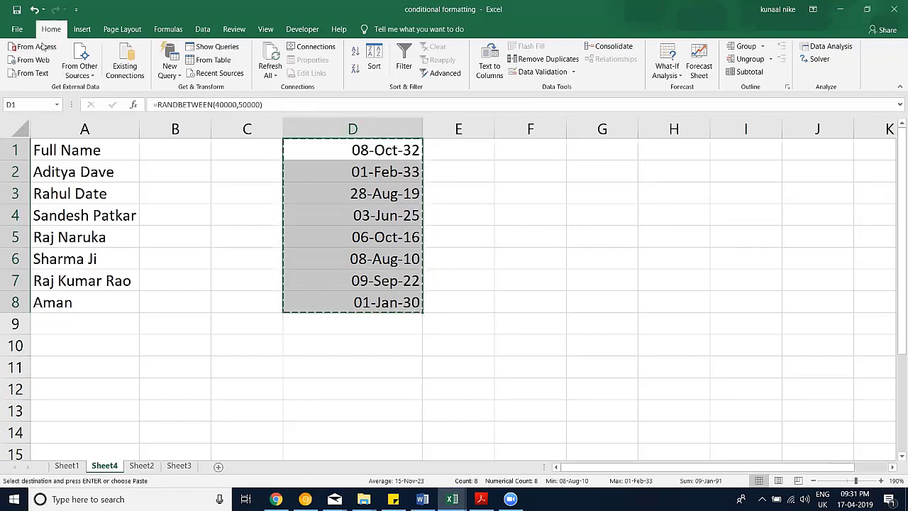
pyautogui.click(358, 194)
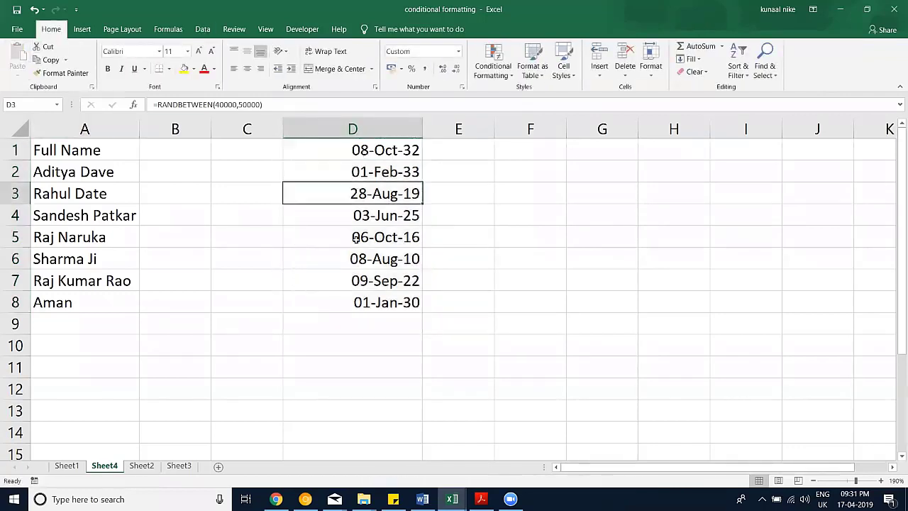
pyautogui.press('Down')
pyautogui.press('Down')
pyautogui.press('Down')
pyautogui.press('Down')
pyautogui.press('Down')
pyautogui.moveTo(355, 151); pyautogui.dragTo(348, 301)
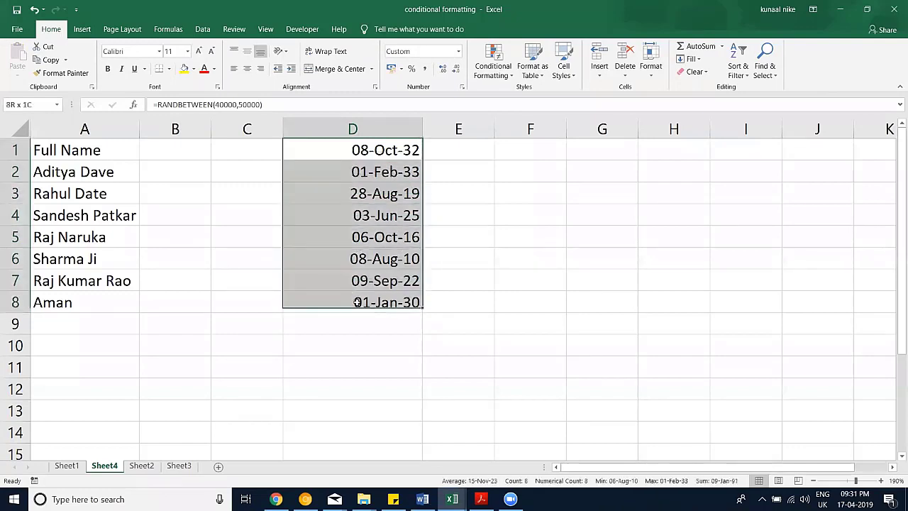
pyautogui.hotkey('ctrl', 'c')
pyautogui.click(17, 74)
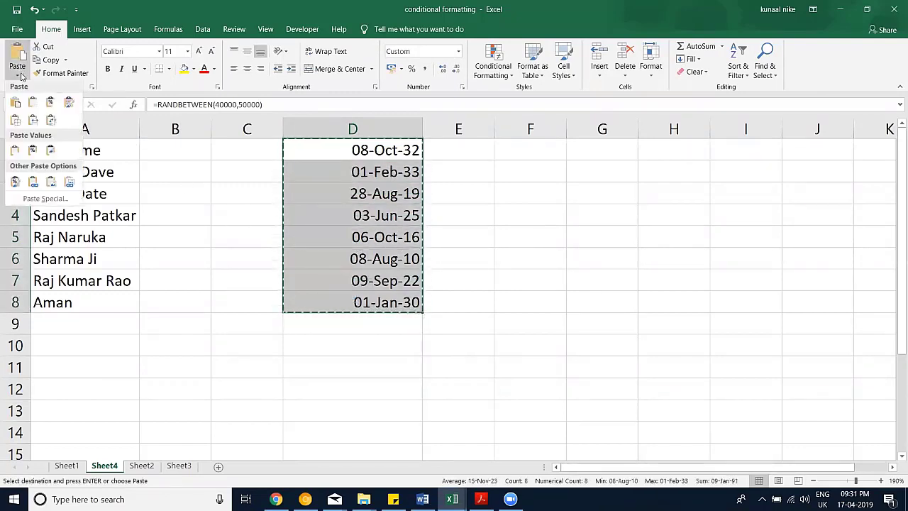
pyautogui.click(15, 152)
pyautogui.moveTo(355, 150); pyautogui.dragTo(367, 307)
pyautogui.press('Escape')
# - Prefix each date in D1:D8 with an apostrophe so it is stored as text
pyautogui.click(351, 342)
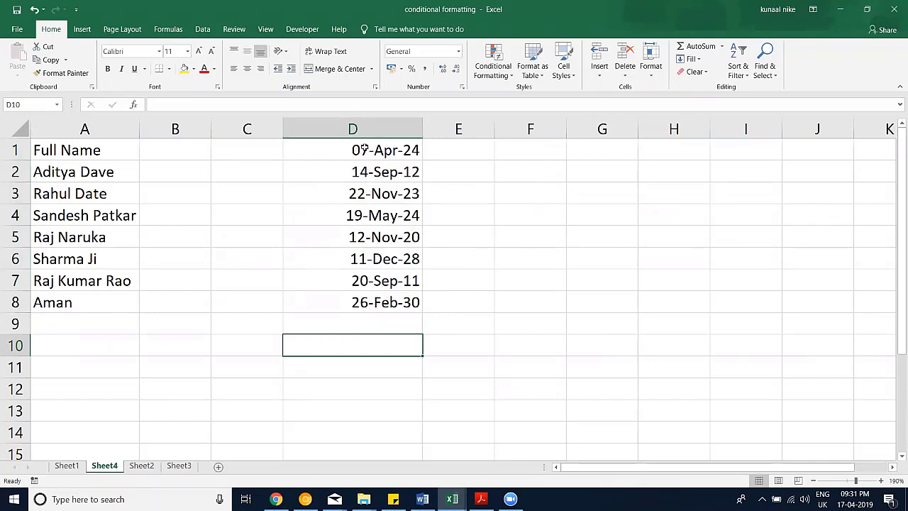
pyautogui.moveTo(363, 149); pyautogui.dragTo(365, 302)
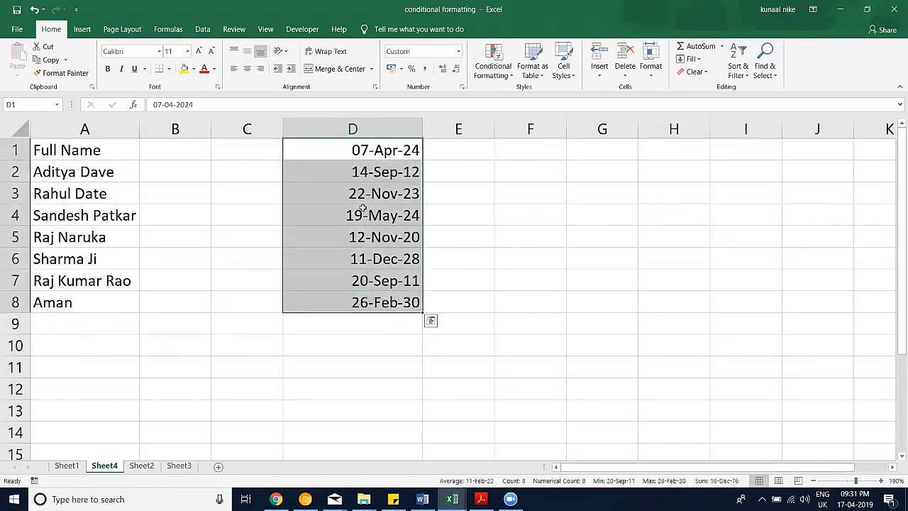
pyautogui.doubleClick(348, 149)
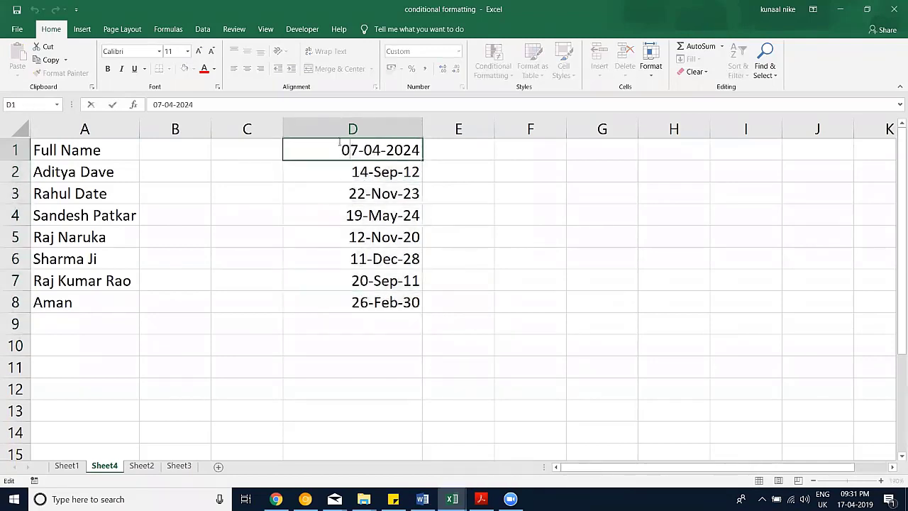
pyautogui.write("'")
pyautogui.doubleClick(341, 173)
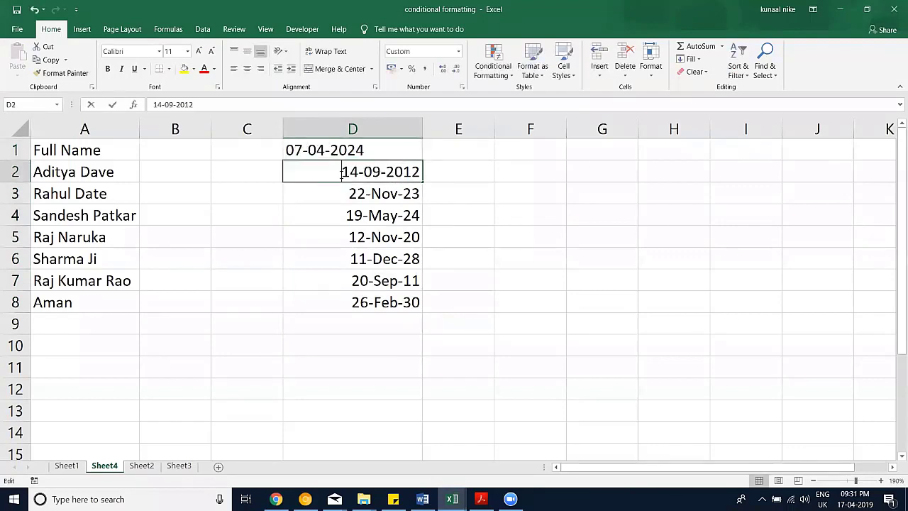
pyautogui.write("'")
pyautogui.doubleClick(341, 194)
pyautogui.write("'")
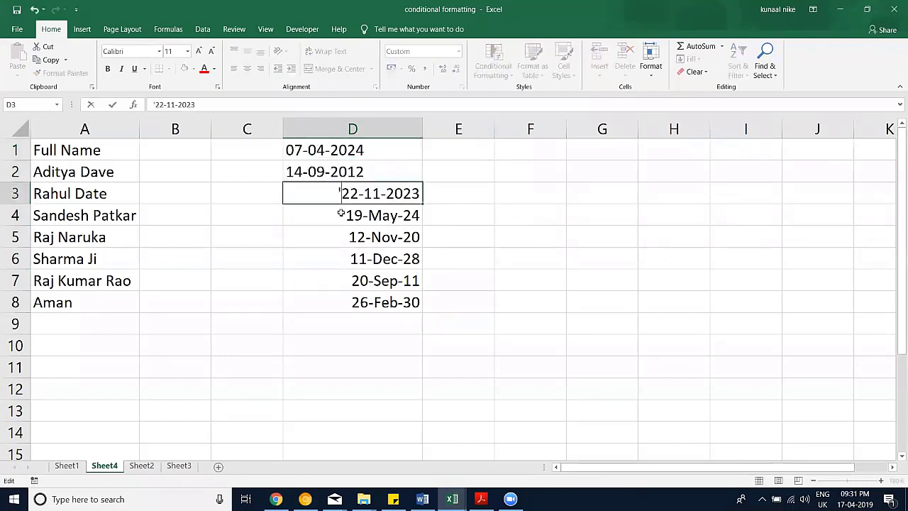
pyautogui.doubleClick(341, 215)
pyautogui.write("'")
pyautogui.doubleClick(342, 237)
pyautogui.write("'")
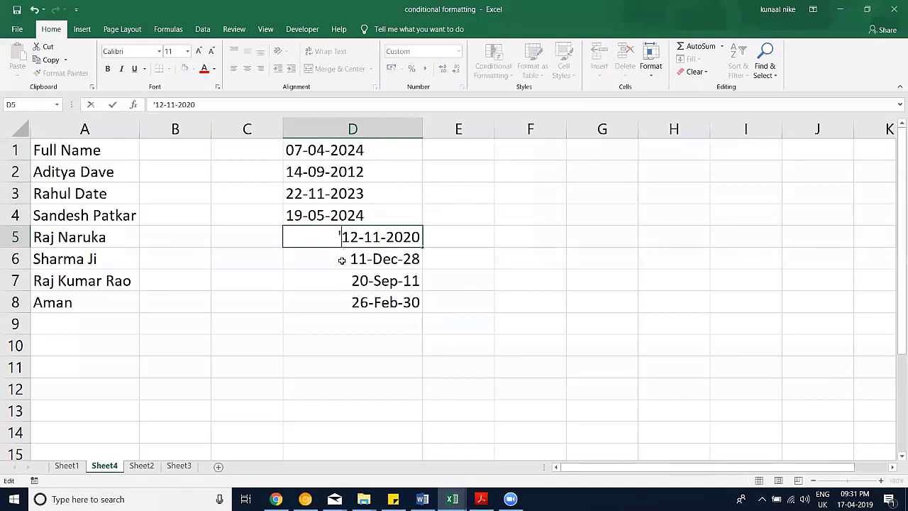
pyautogui.doubleClick(342, 260)
pyautogui.write("'")
pyautogui.doubleClick(345, 281)
pyautogui.write("'")
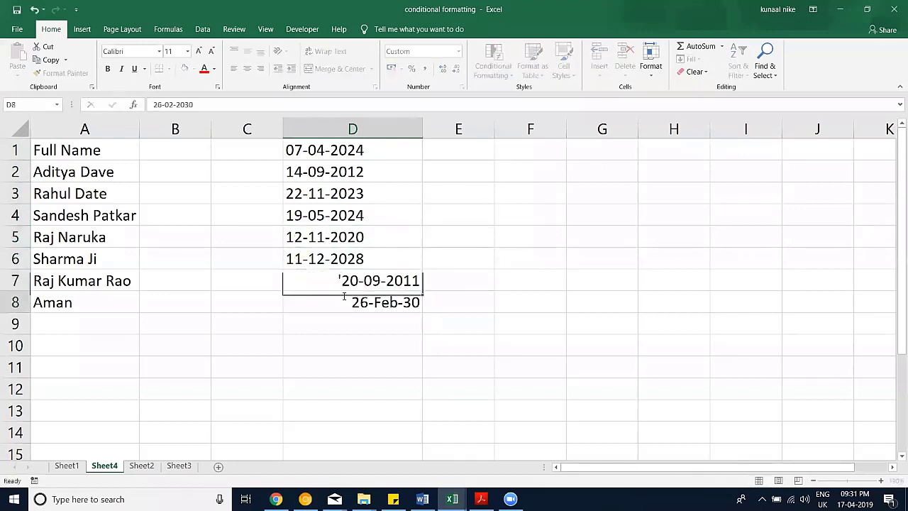
pyautogui.doubleClick(344, 302)
pyautogui.write("'")
pyautogui.click(351, 346)
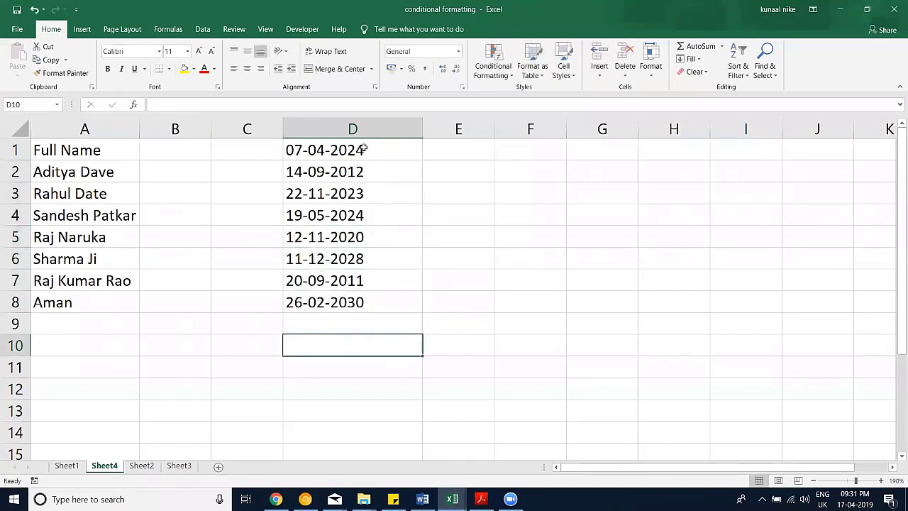
pyautogui.moveTo(363, 147); pyautogui.dragTo(376, 305)
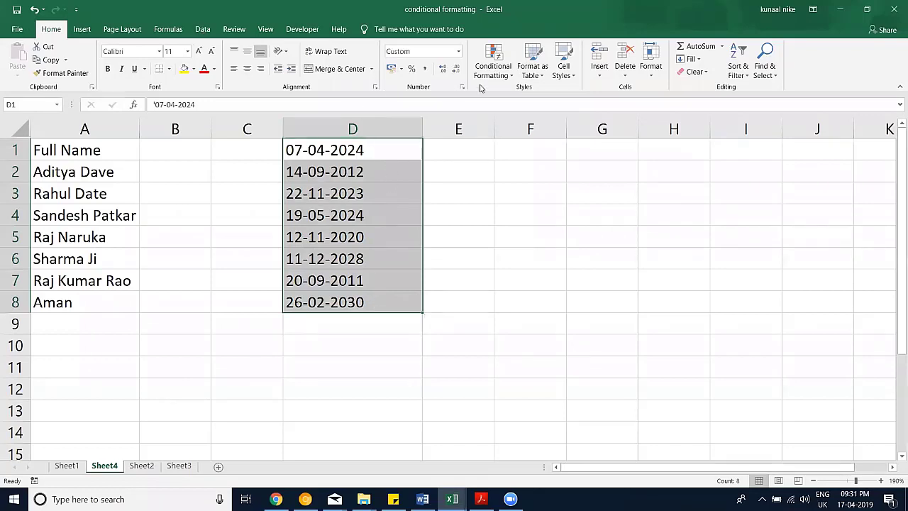
# - Convert D1:D8 via Text to Columns as DMY dates, undo it, and open Format Cells
pyautogui.click(203, 29)
pyautogui.click(489, 64)
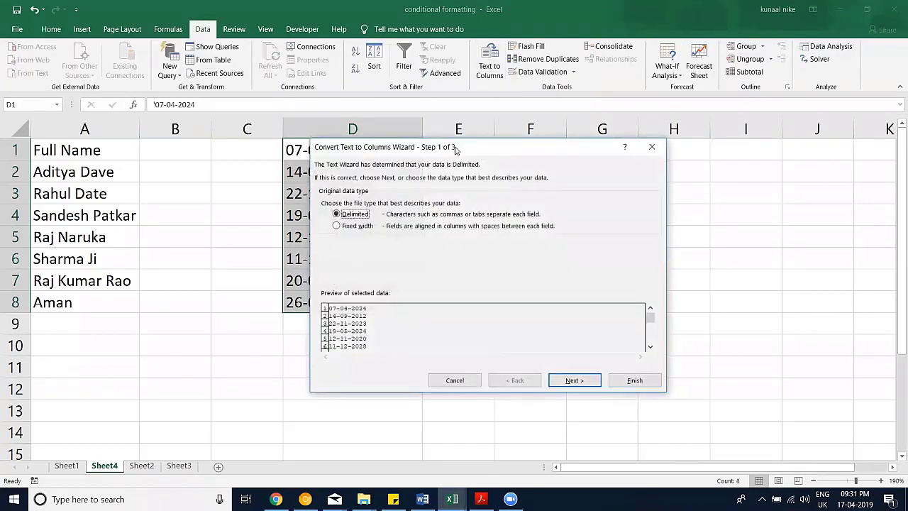
pyautogui.click(602, 346)
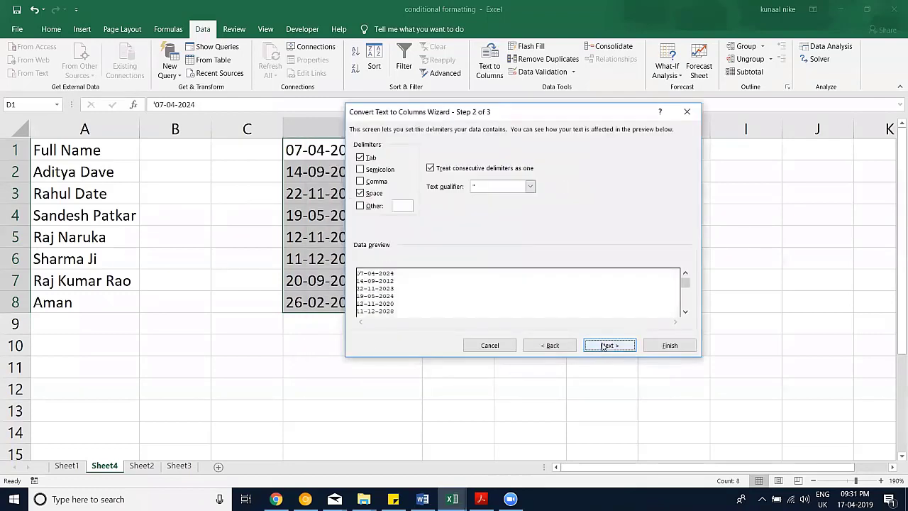
pyautogui.click(601, 340)
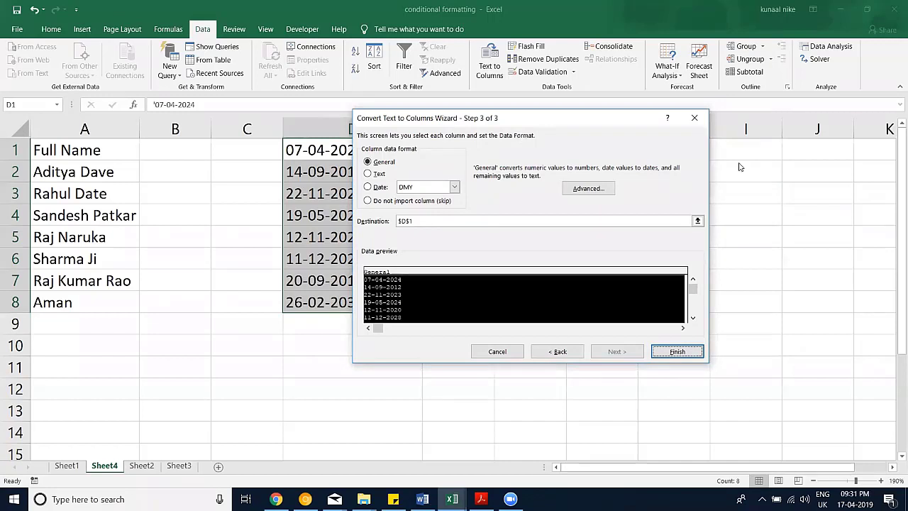
pyautogui.moveTo(549, 125); pyautogui.dragTo(573, 175)
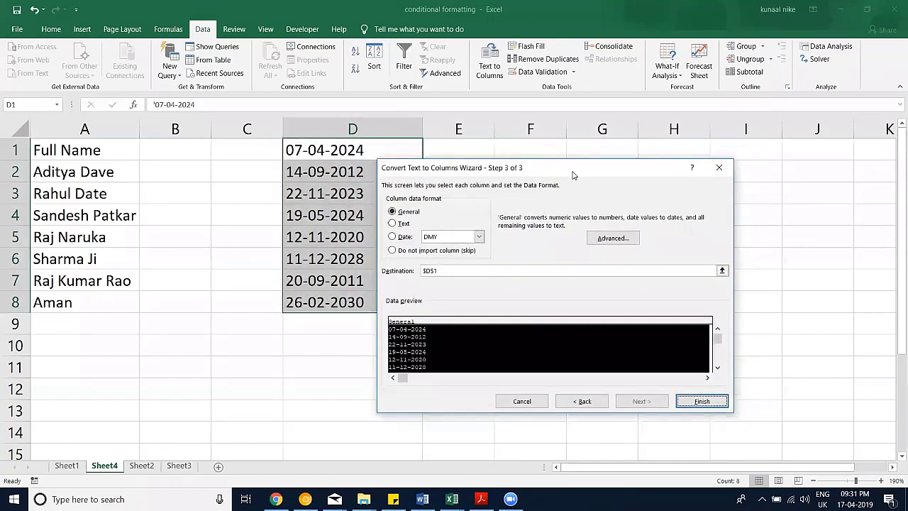
pyautogui.click(402, 239)
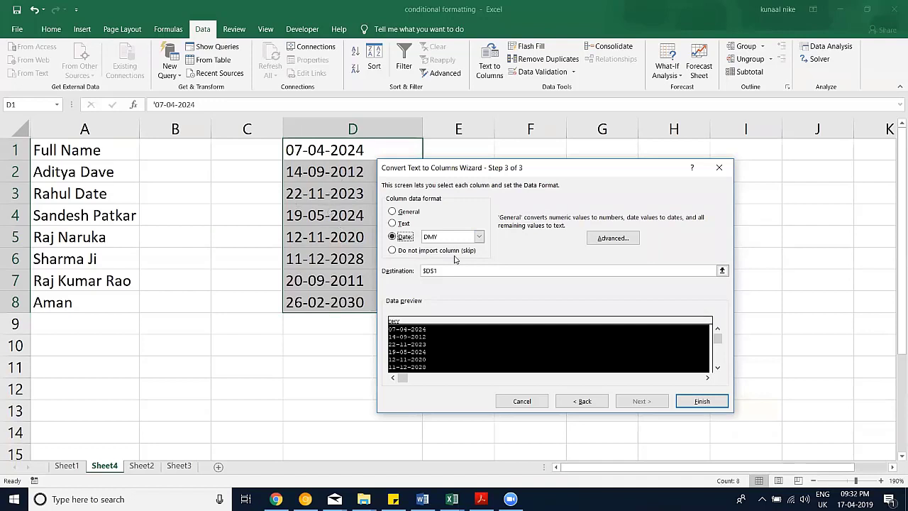
pyautogui.click(479, 236)
pyautogui.click(474, 243)
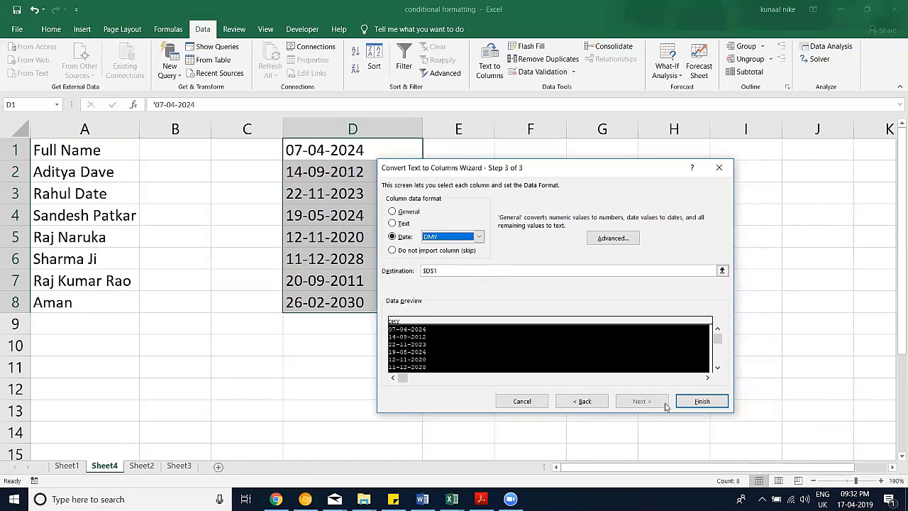
pyautogui.click(696, 403)
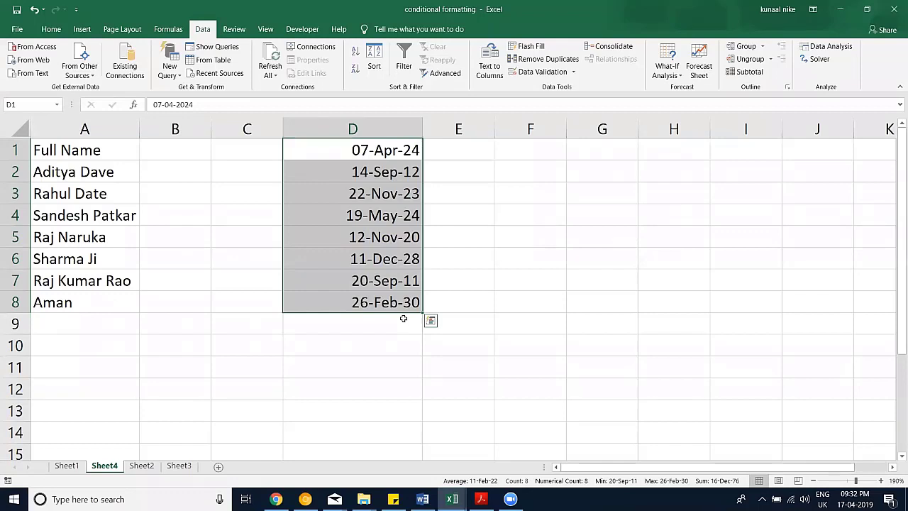
pyautogui.hotkey('ctrl', 'z')
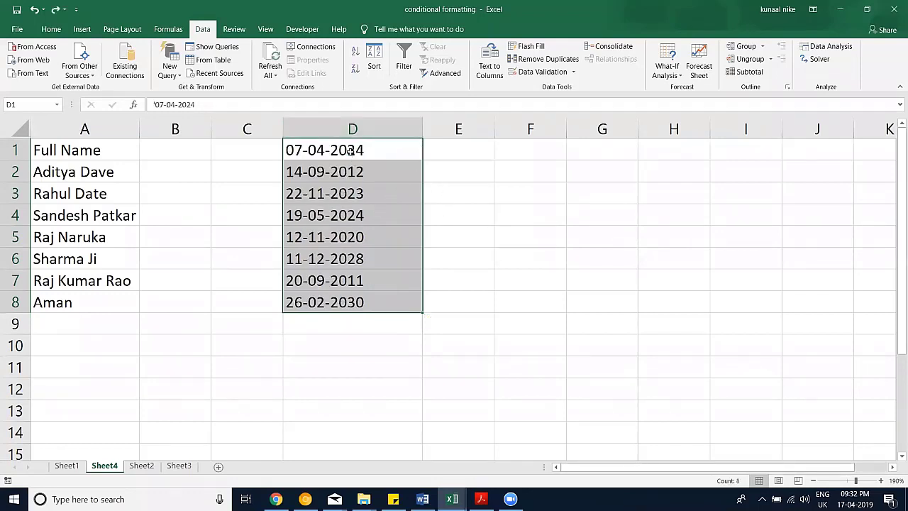
pyautogui.hotkey('ctrl', '1')
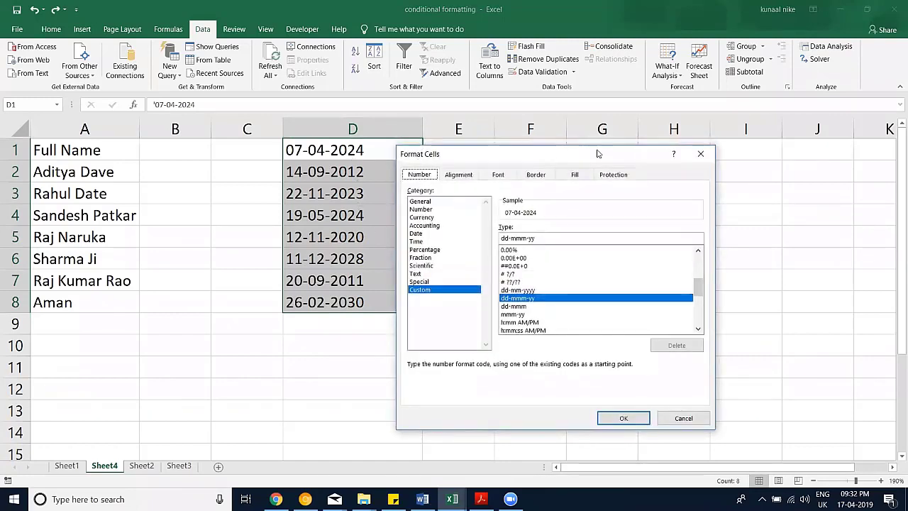
# - Reopen Format Cells from the Number group, preview General and Number, then cancel
pyautogui.click(700, 152)
pyautogui.click(51, 29)
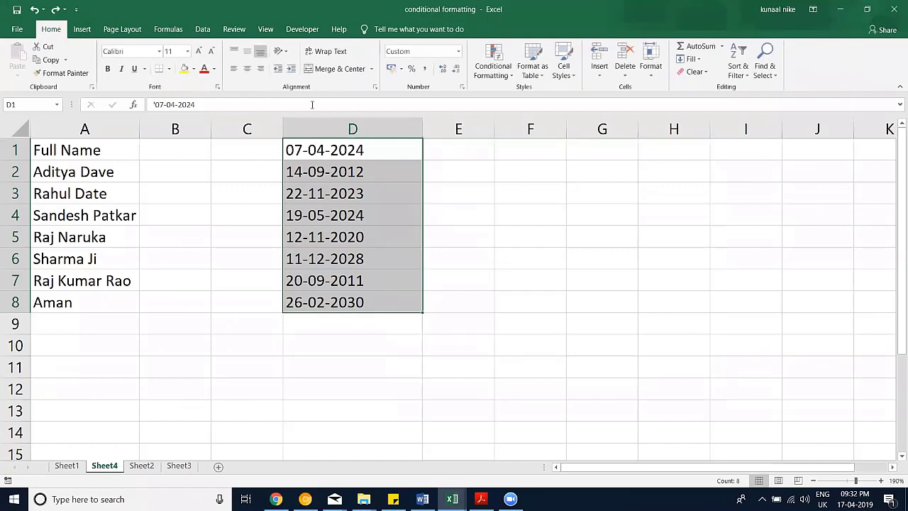
pyautogui.click(462, 86)
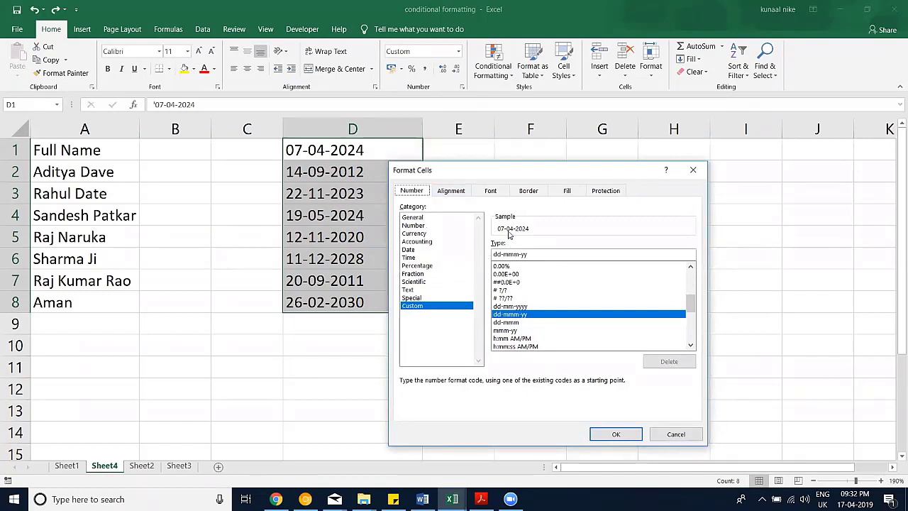
pyautogui.press('Home')
pyautogui.click(421, 225)
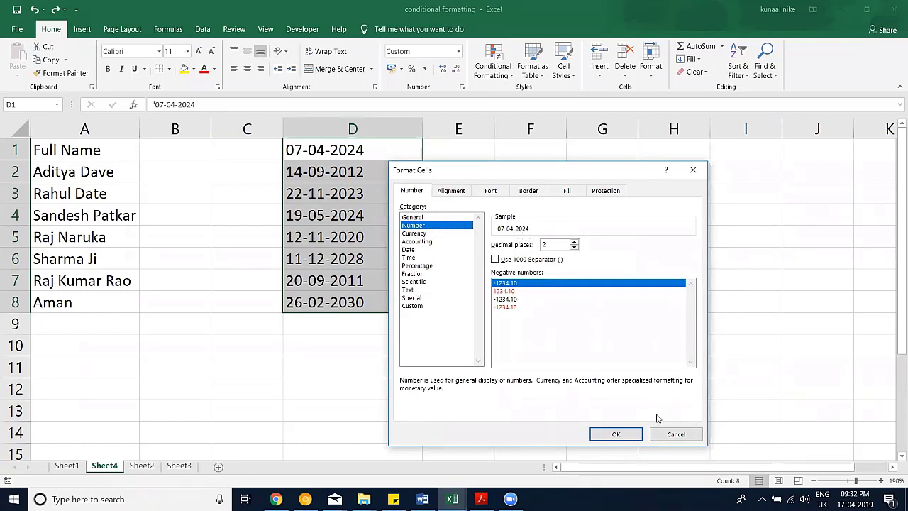
pyautogui.click(669, 435)
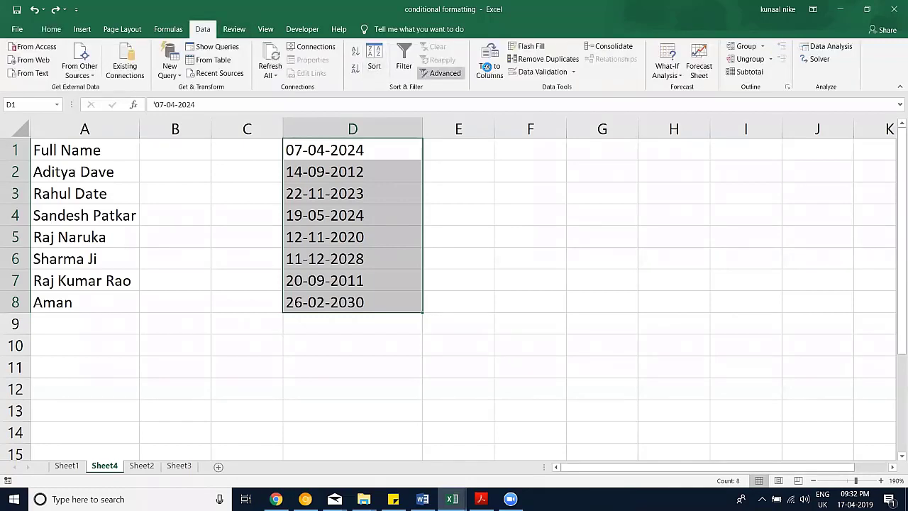
# - Convert column D's text dates with Text to Columns using the DMY date format
pyautogui.click(489, 65)
pyautogui.click(638, 421)
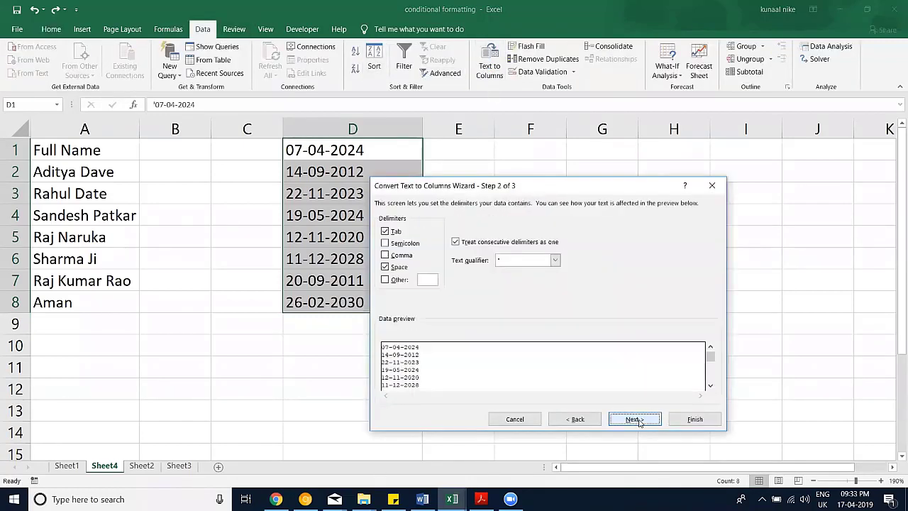
pyautogui.click(638, 420)
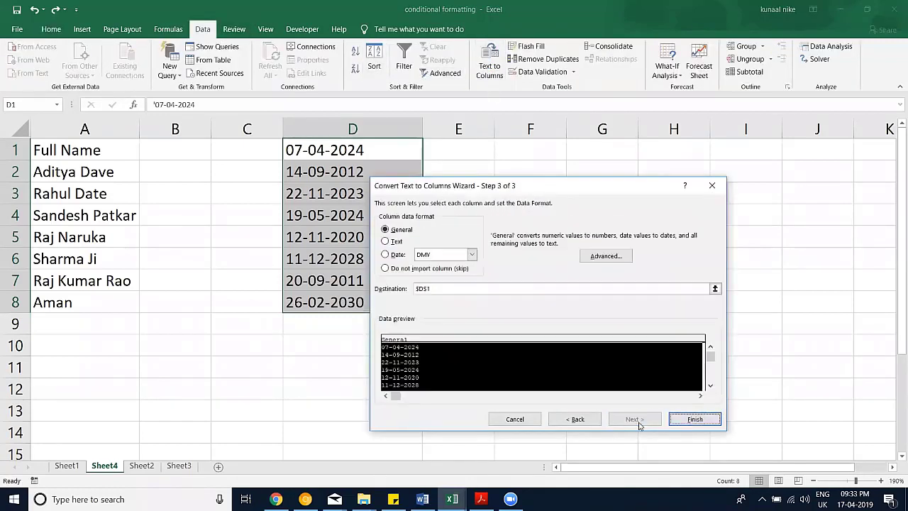
pyautogui.click(397, 254)
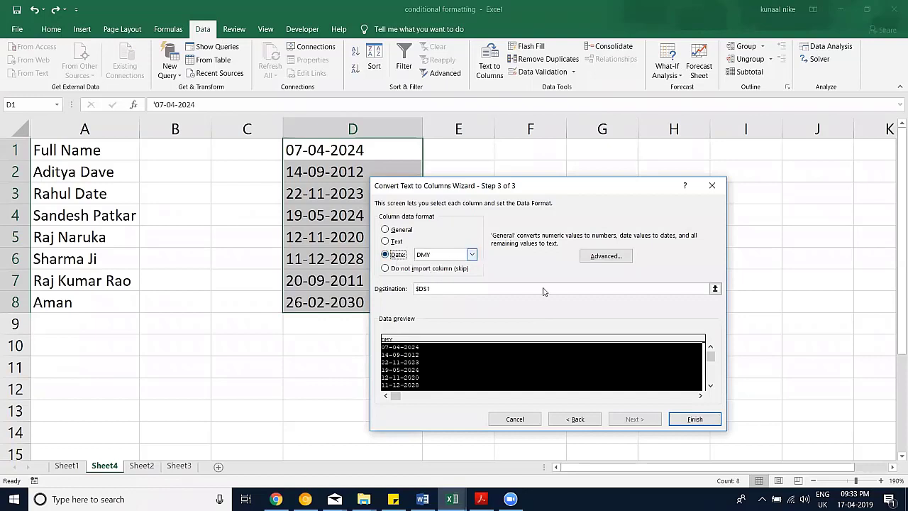
pyautogui.click(678, 422)
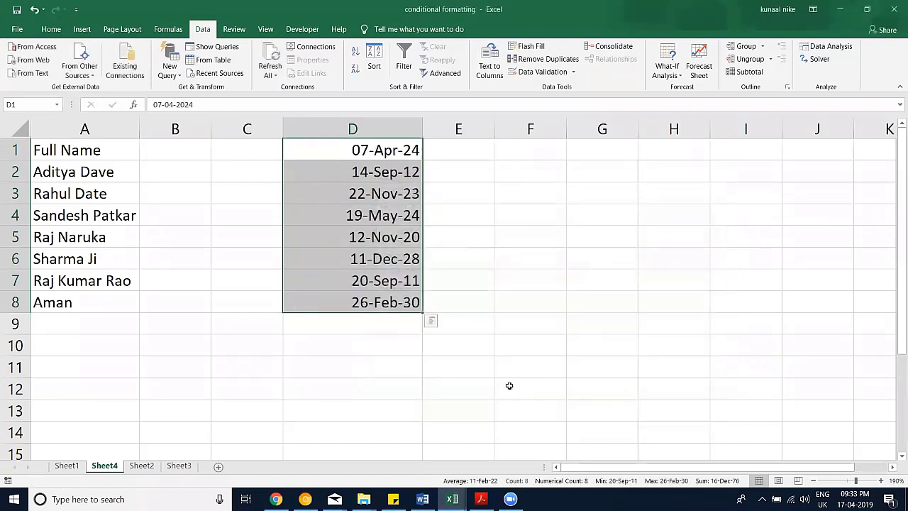
pyautogui.click(496, 372)
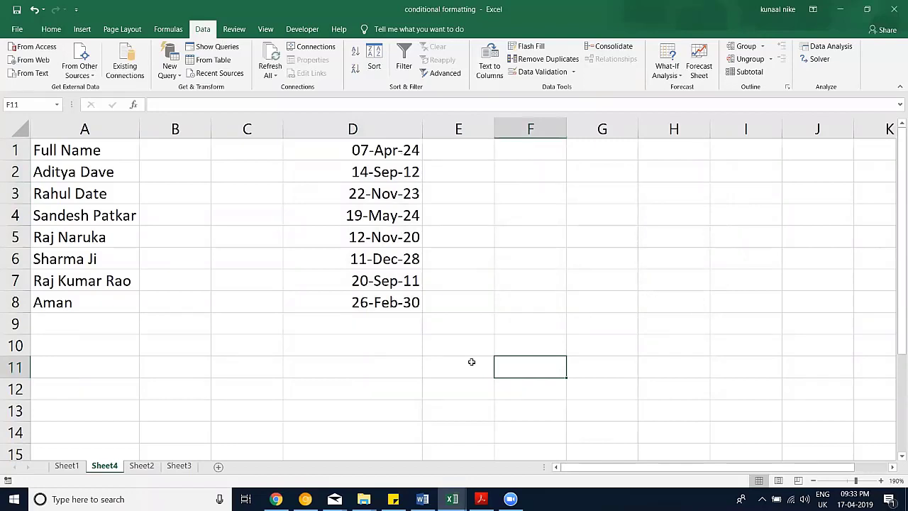
# - Check the General serial value (47540) of D1:D8 in Format Cells, then cancel
pyautogui.moveTo(388, 301); pyautogui.dragTo(322, 117)
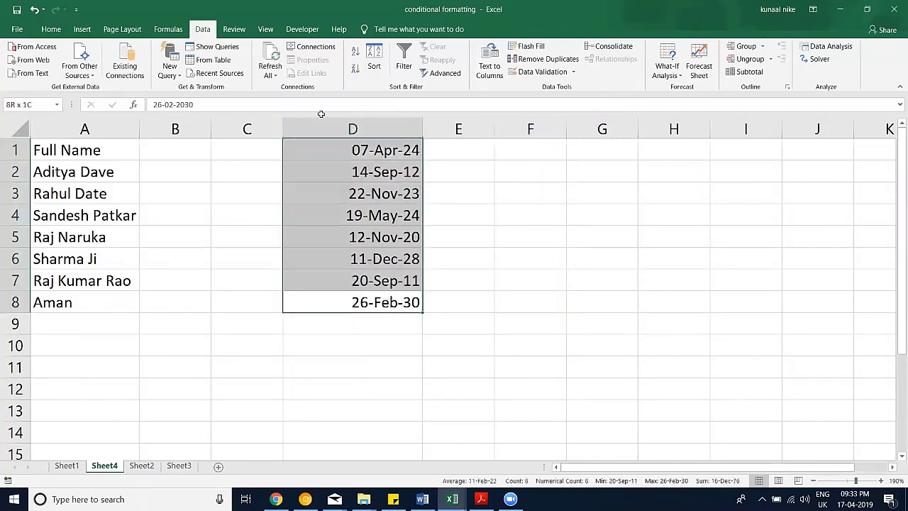
pyautogui.hotkey('ctrl', '1')
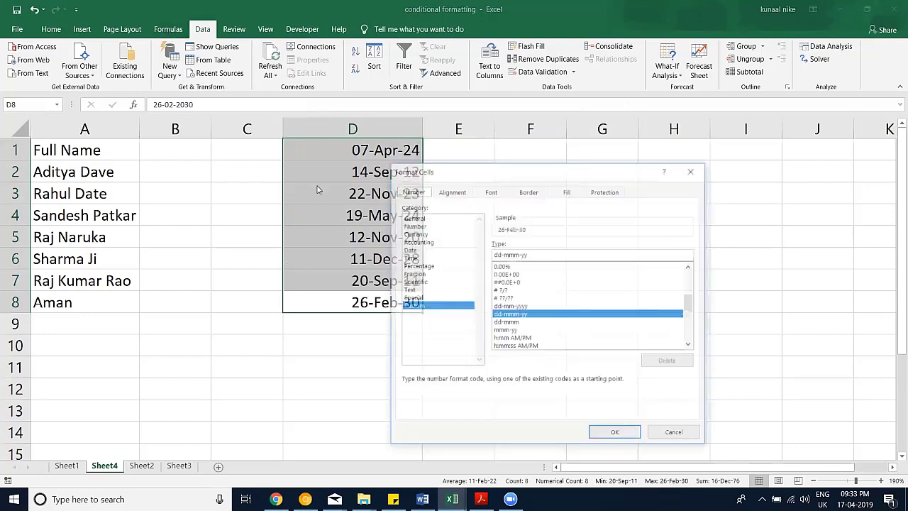
pyautogui.click(414, 219)
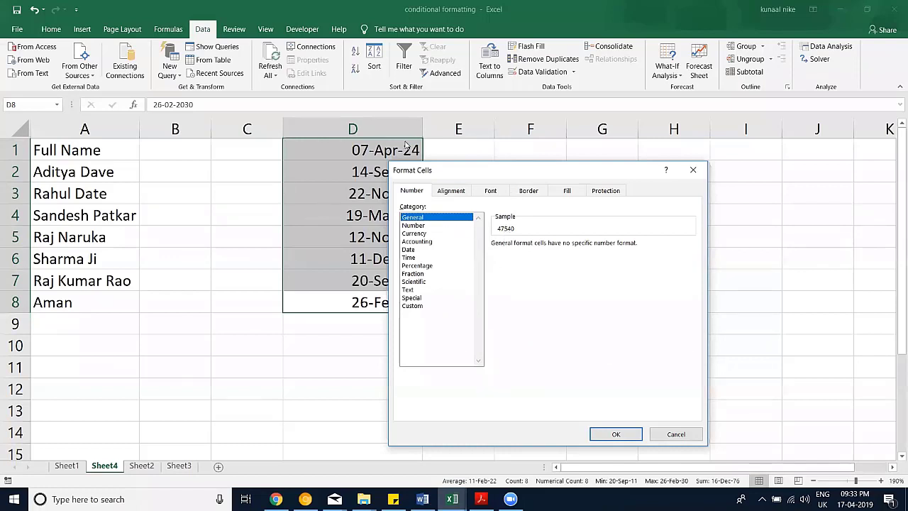
pyautogui.click(674, 433)
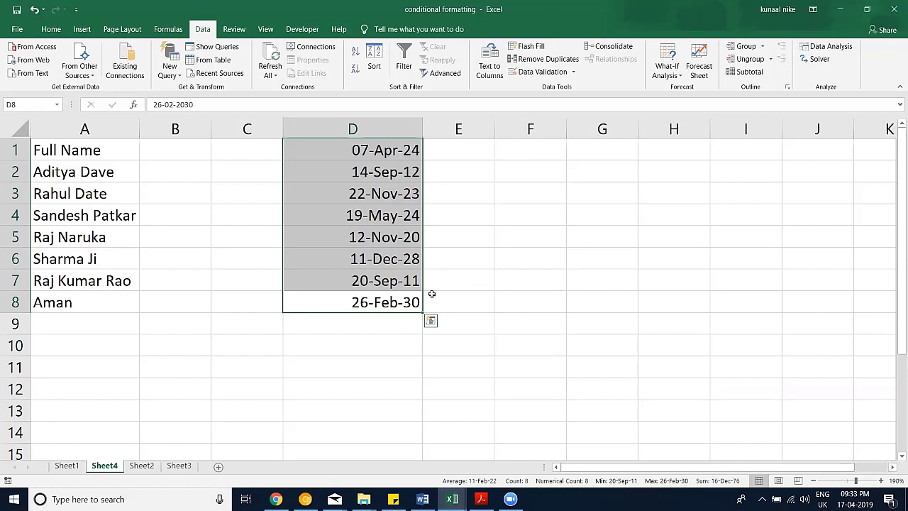
# - Enter =RAND() in E6, after abandoning a first RANDBETWEEN attempt there
pyautogui.click(475, 255)
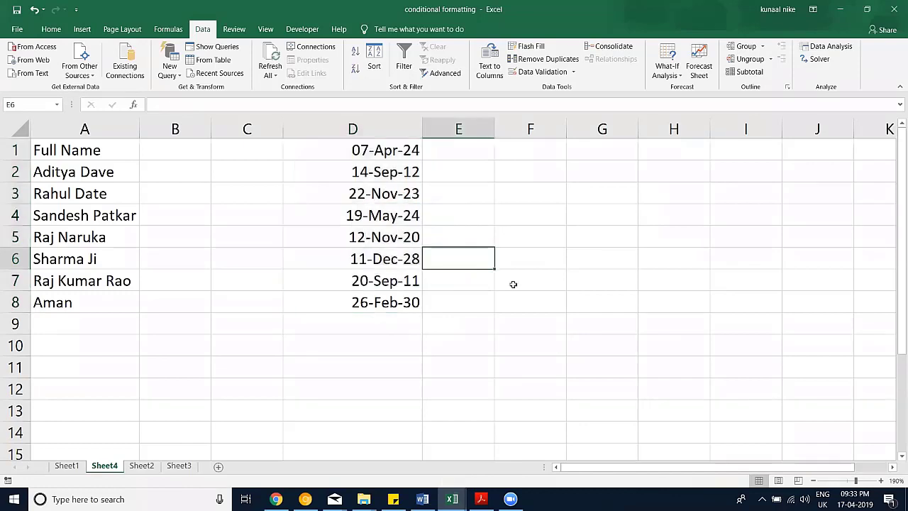
pyautogui.write('=ran')
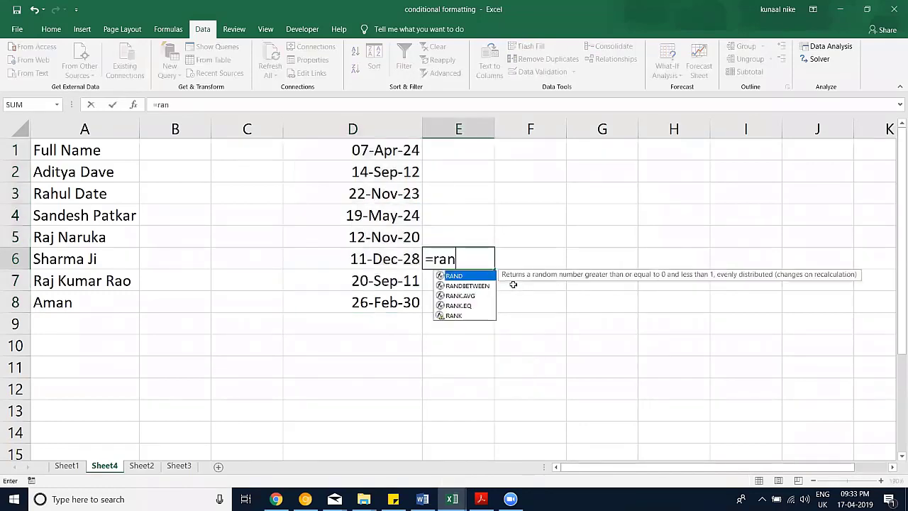
pyautogui.press('Down')
pyautogui.press('Tab')
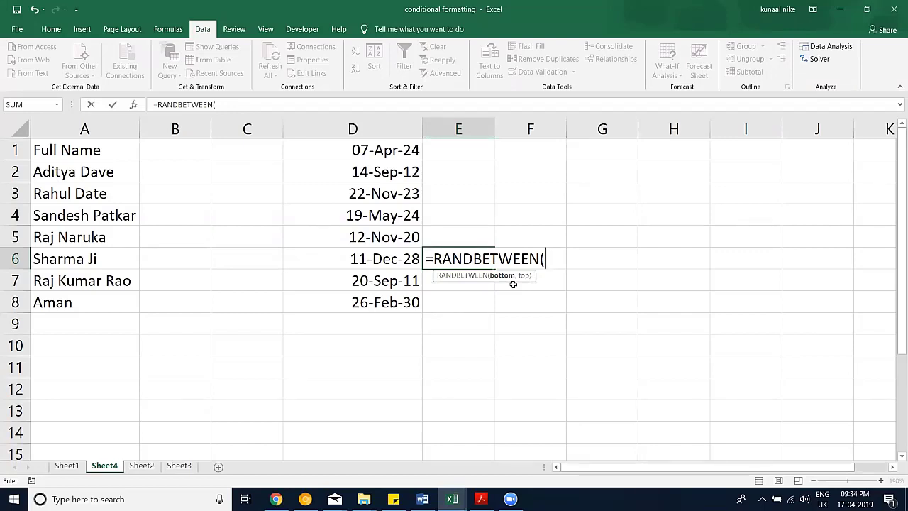
pyautogui.press('Escape')
pyautogui.write('=')
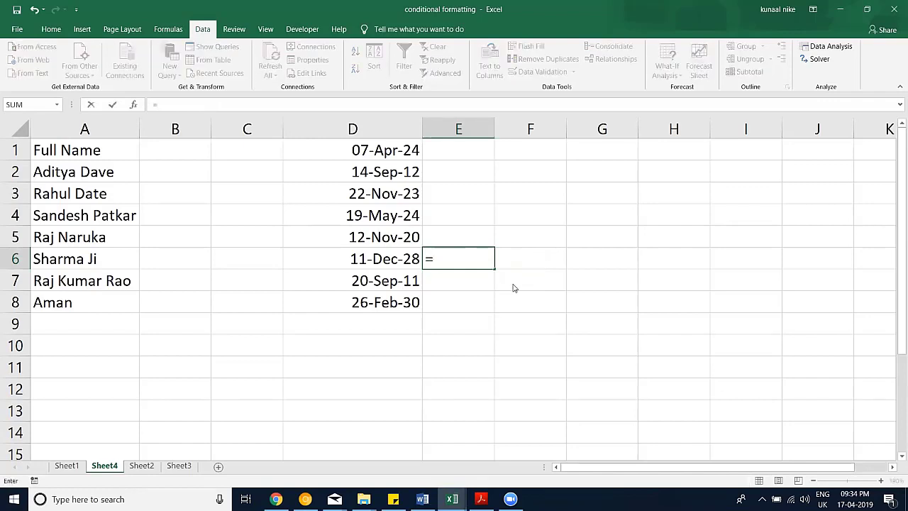
pyautogui.write('ra')
pyautogui.press('Tab')
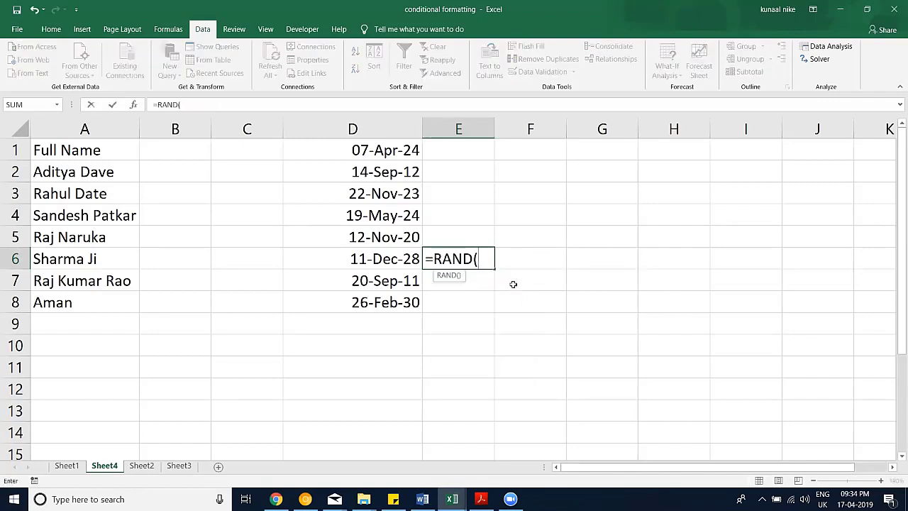
pyautogui.write(')')
pyautogui.press('Return')
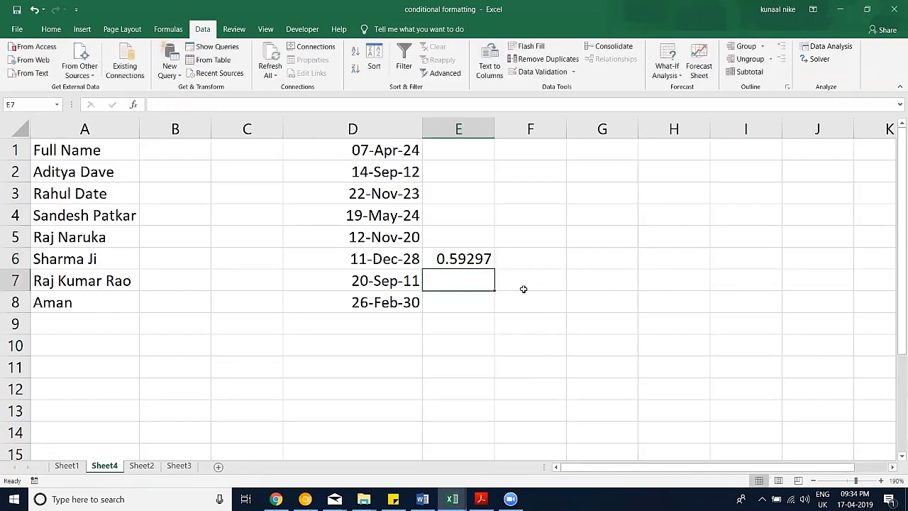
# - Enter =RANDBETWEEN(0,12321) in F6
pyautogui.click(518, 257)
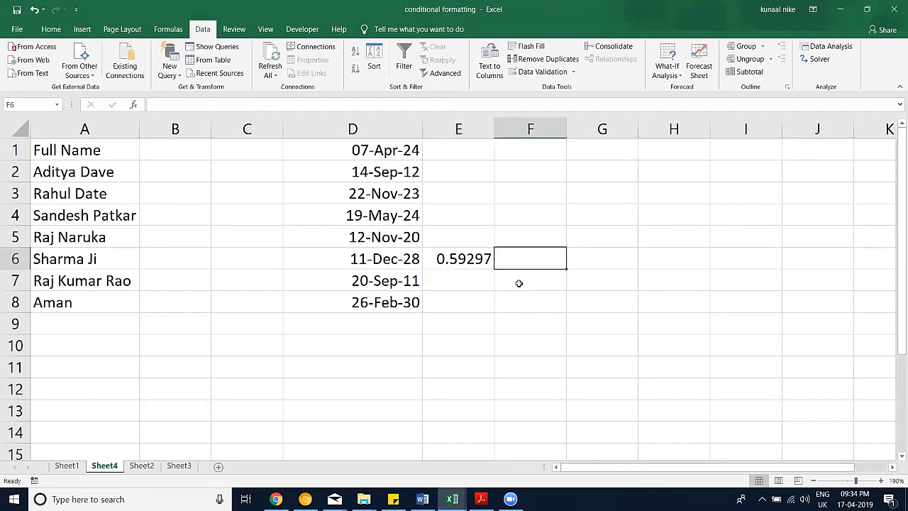
pyautogui.write('=ran')
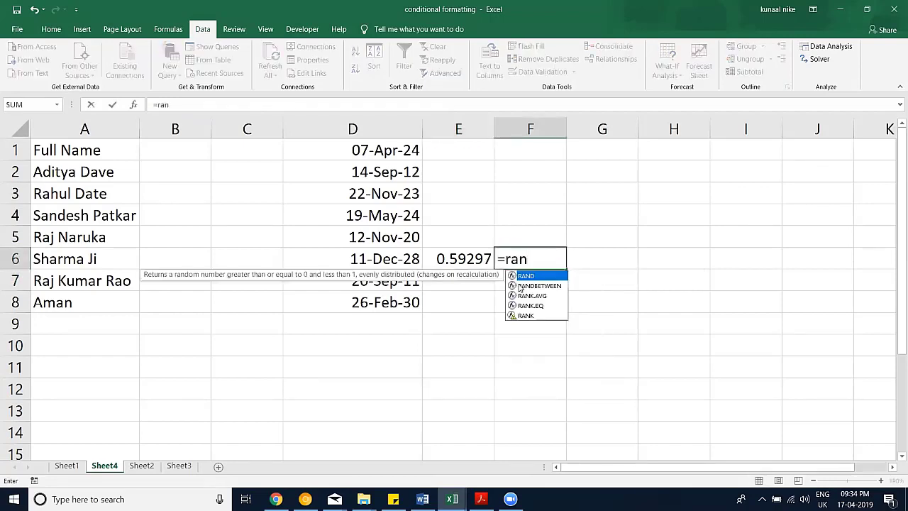
pyautogui.doubleClick(520, 286)
pyautogui.write('0')
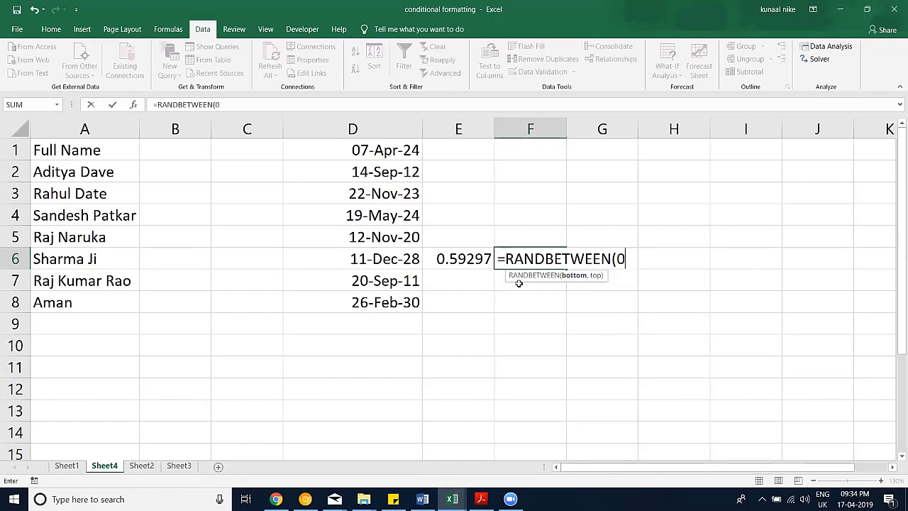
pyautogui.write(',12')
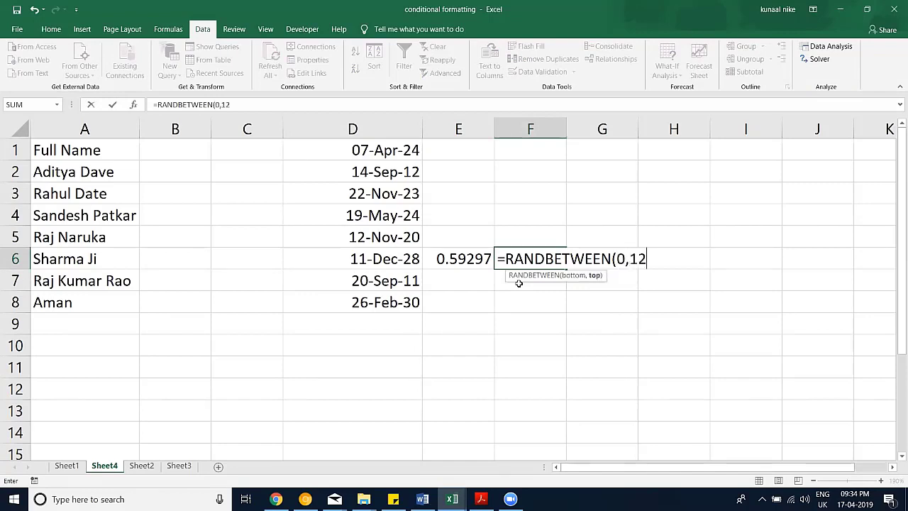
pyautogui.write('321)')
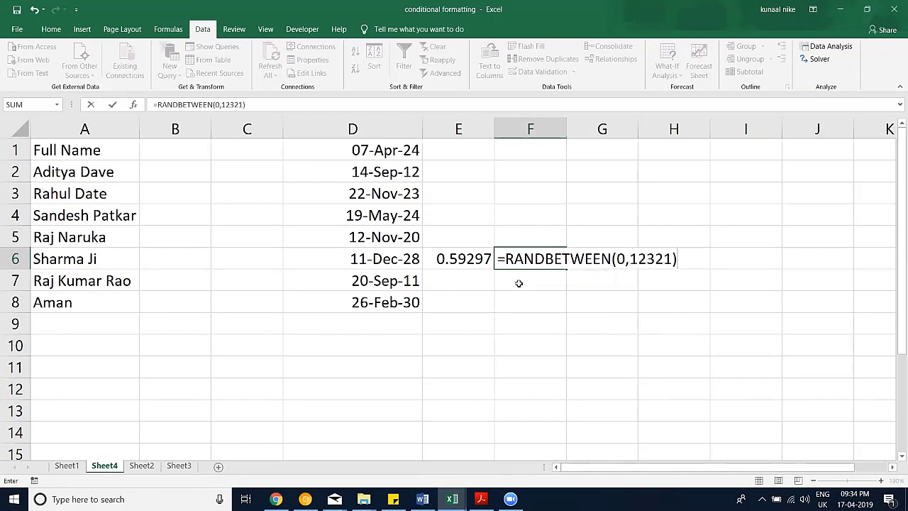
pyautogui.press('Return')
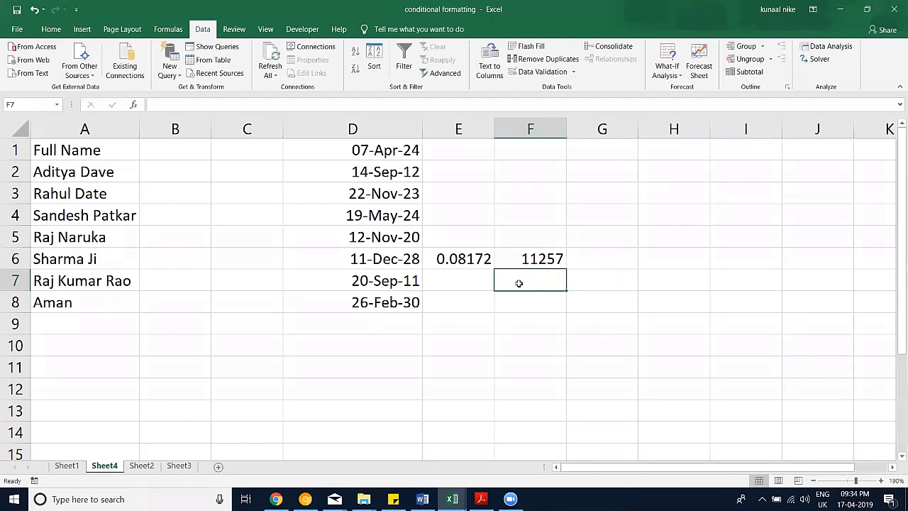
# - Fill F7:F12 with throwaway test text such as sdf, sdafas and asdasd
pyautogui.write('sdf')
pyautogui.press('Return')
pyautogui.write('sdafas')
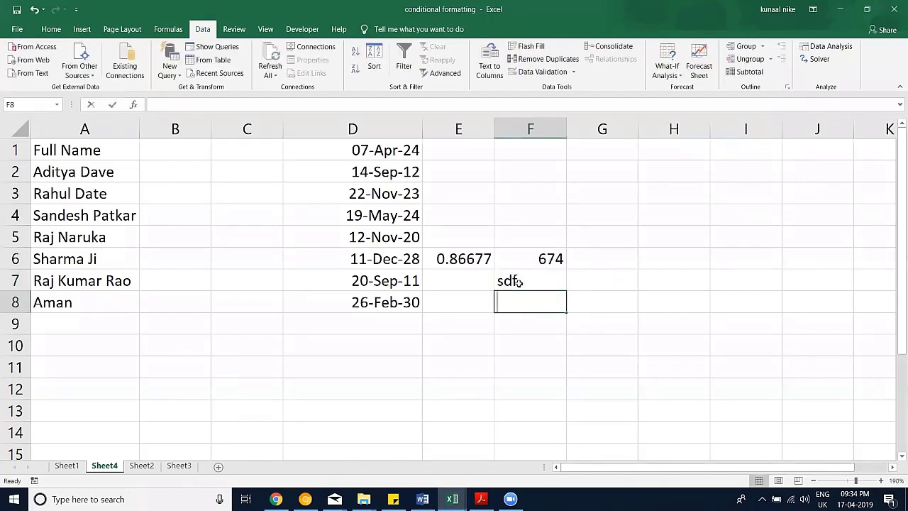
pyautogui.press('Return')
pyautogui.write('sadasd')
pyautogui.press('Return')
pyautogui.write('dasd')
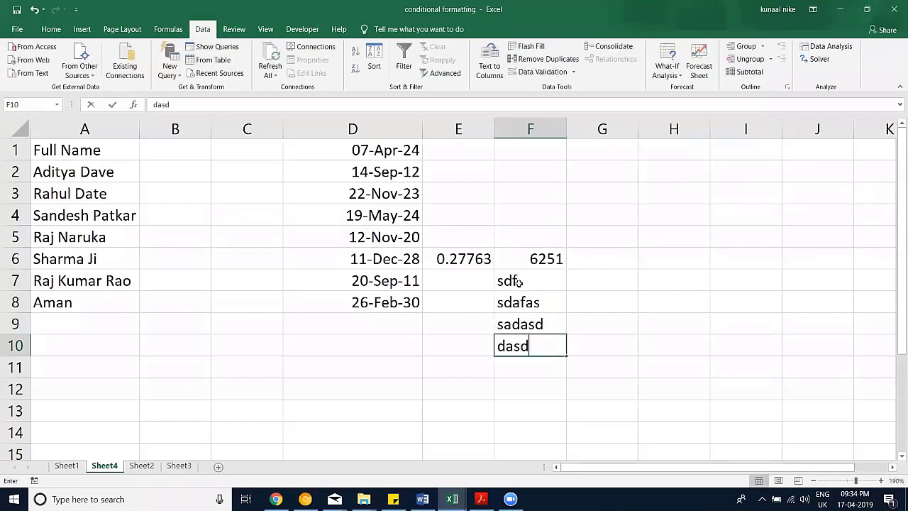
pyautogui.press('Return')
pyautogui.write('asdasd')
pyautogui.press('Return')
pyautogui.write('asdasd')
pyautogui.press('Return')
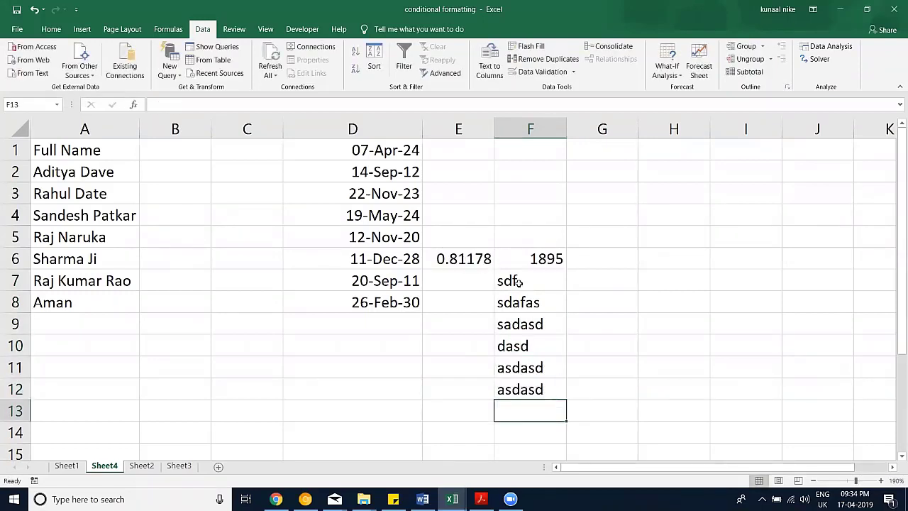
# - Clear the test entries from F7:F12 and select the random numbers in E6:F6
pyautogui.press('Up')
pyautogui.press('Up')
pyautogui.press('Up')
pyautogui.press('Up')
pyautogui.press('Up')
pyautogui.press('Up')
pyautogui.press('Up')
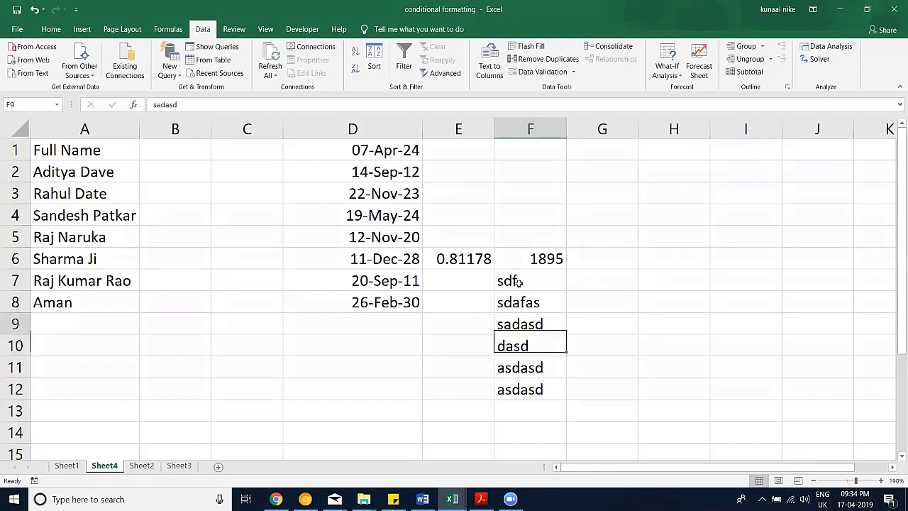
pyautogui.press('Down')
pyautogui.hotkey('ctrl', 'shift', 'Down')
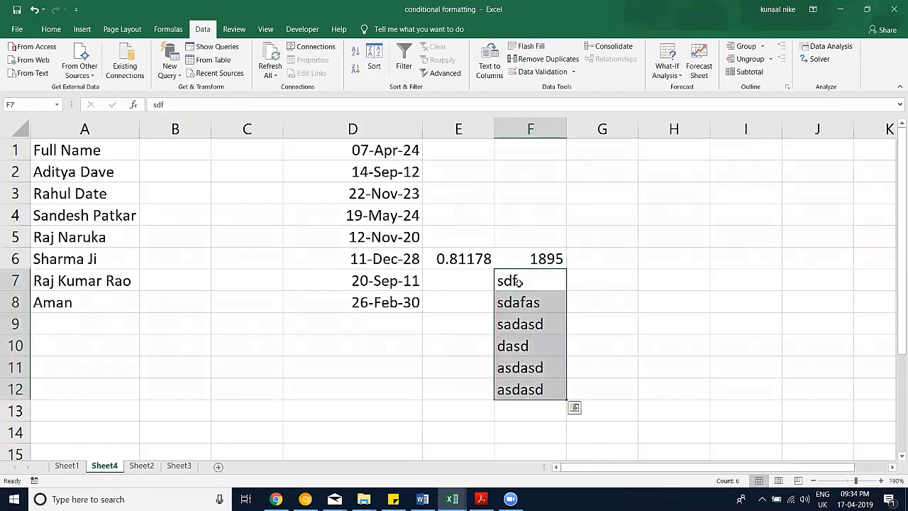
pyautogui.press('Delete')
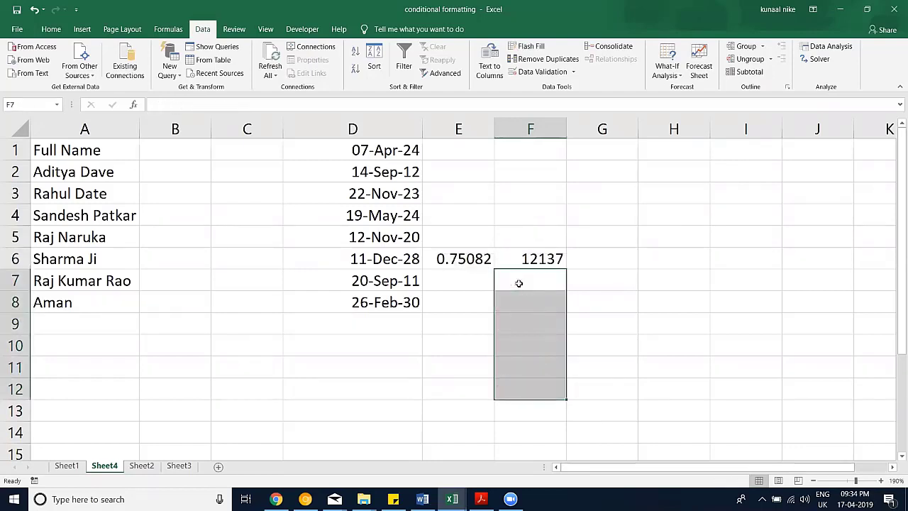
pyautogui.moveTo(533, 260); pyautogui.dragTo(470, 259)
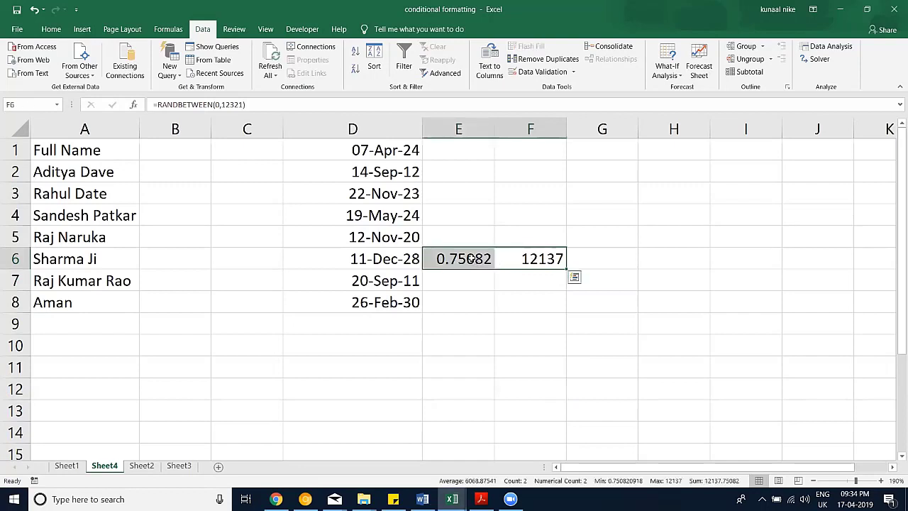
# - Replace the random formulas in E6:F6 with their fixed values using Paste Values
pyautogui.hotkey('ctrl', 'c')
pyautogui.click(51, 29)
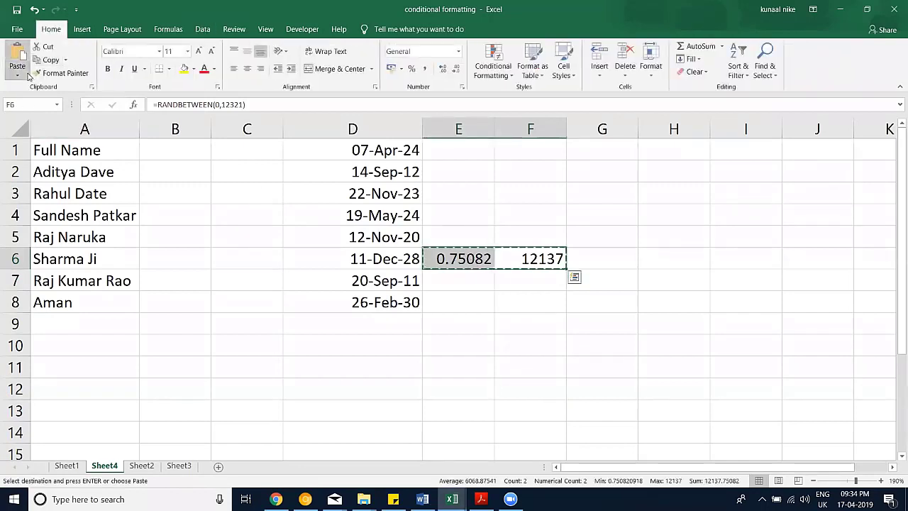
pyautogui.click(20, 74)
pyautogui.click(32, 151)
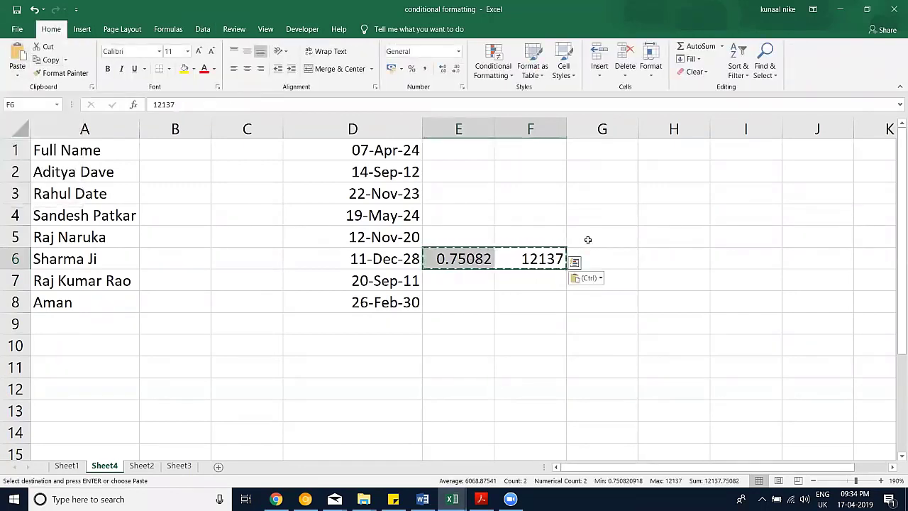
pyautogui.press('Left')
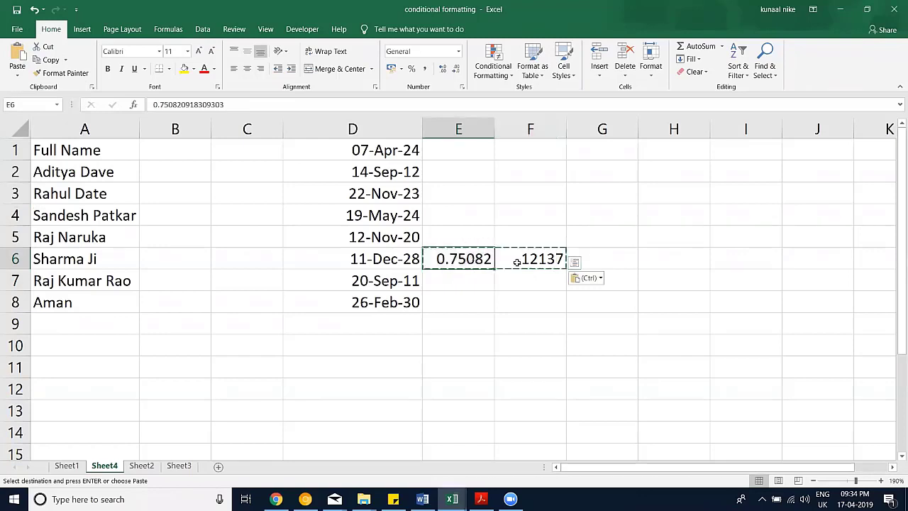
pyautogui.keyDown('shift'); pyautogui.click(517, 262); pyautogui.keyUp('shift')
pyautogui.click(515, 288)
# - Enter the test entries asdf, sdfsda and sdfsad in F8:F10
pyautogui.click(513, 298)
pyautogui.write('asdf')
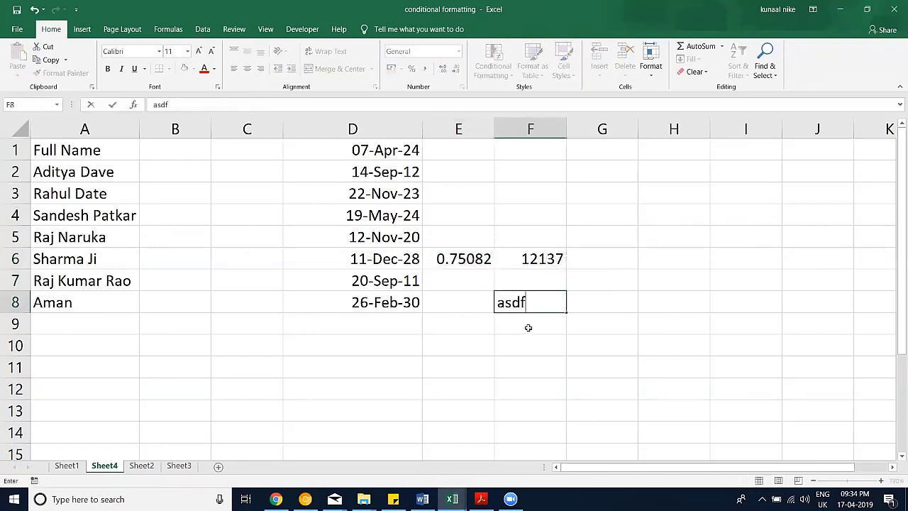
pyautogui.click(528, 328)
pyautogui.write('sdfsda')
pyautogui.click(528, 352)
pyautogui.write('sdfsad')
pyautogui.click(524, 369)
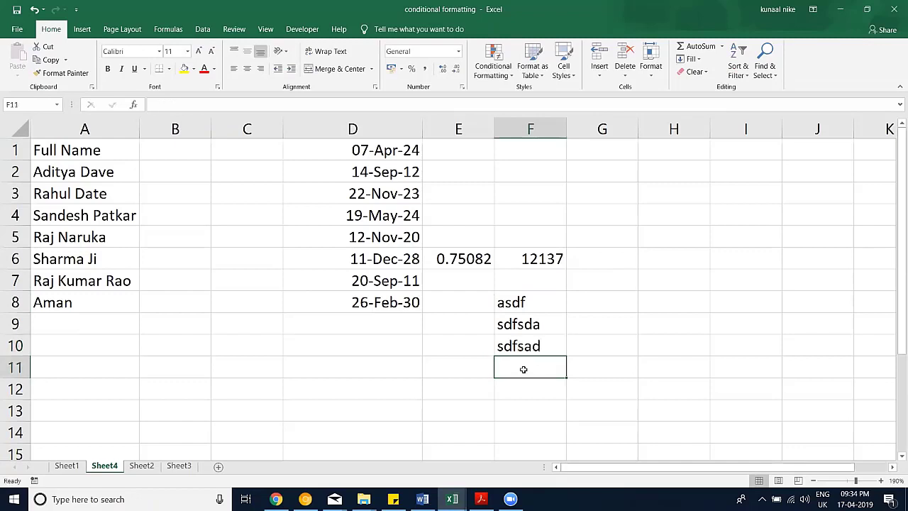
# - Select F8:F11 and run Data > Remove Duplicates on the list
pyautogui.click(519, 332)
pyautogui.moveTo(521, 303); pyautogui.dragTo(522, 366)
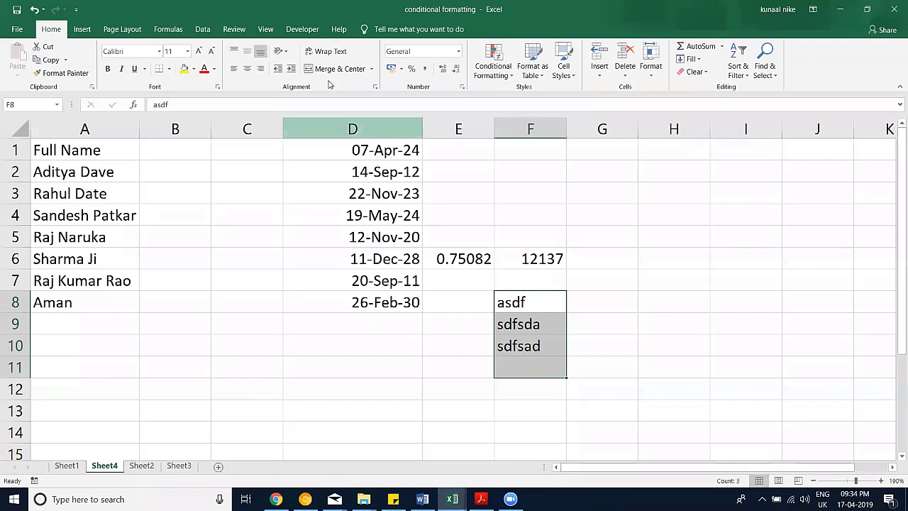
pyautogui.click(202, 29)
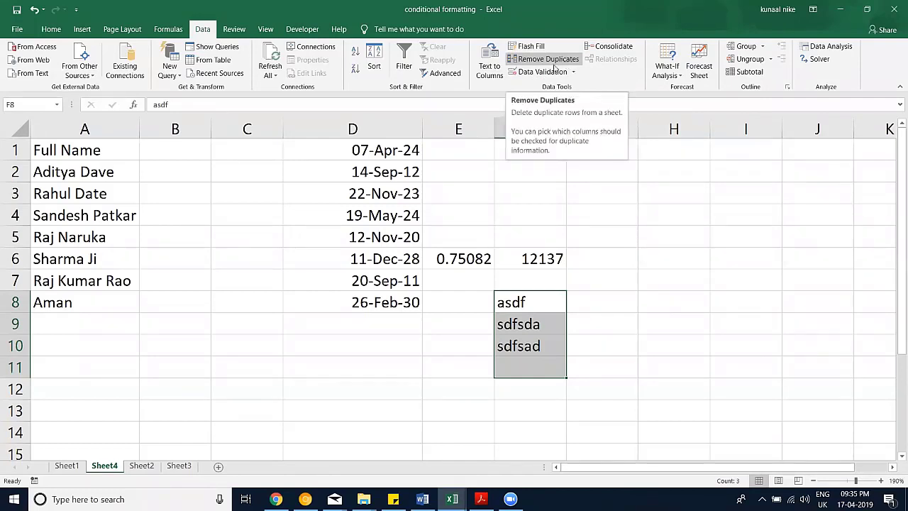
pyautogui.click(555, 61)
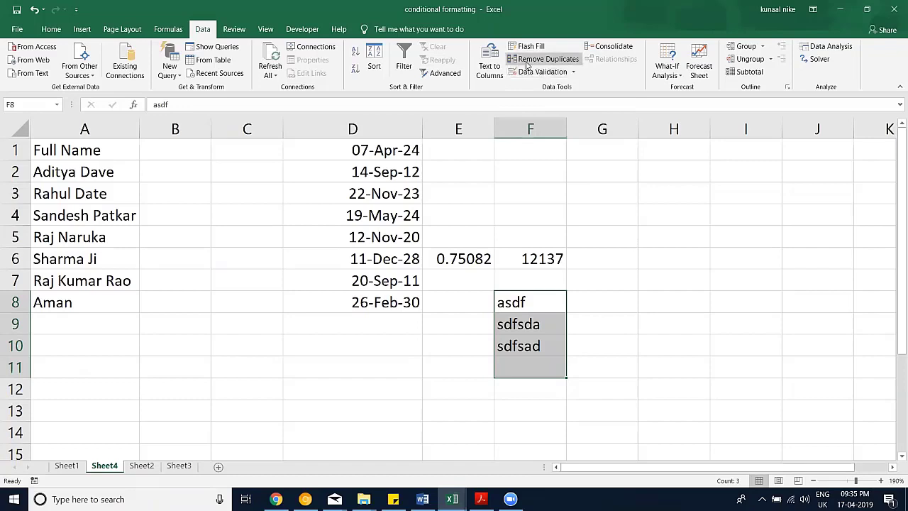
pyautogui.click(364, 499)
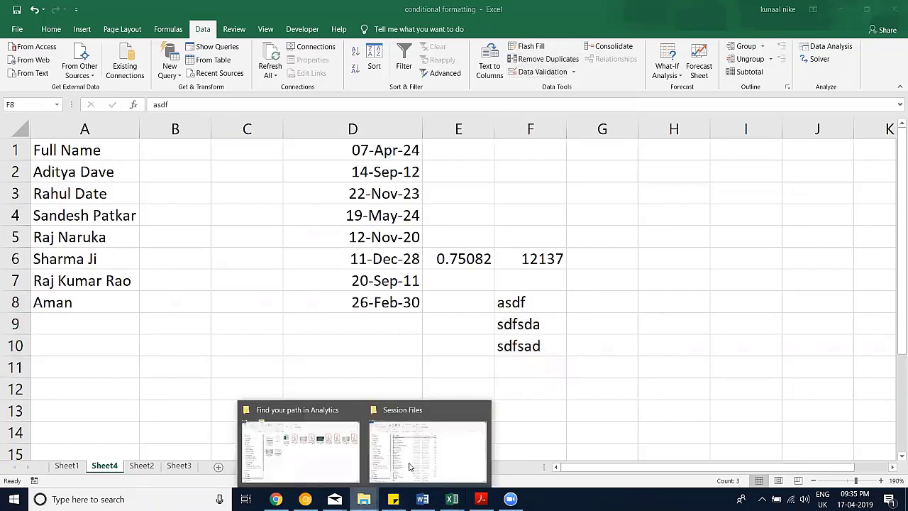
# - Open Data Cleaning_Removing Duplicates (1-10)_Start from FunXExcel Channel > 13. Data Cleaning > Remove Duplicate Working Files
pyautogui.hotkey('alt', 'Tab')
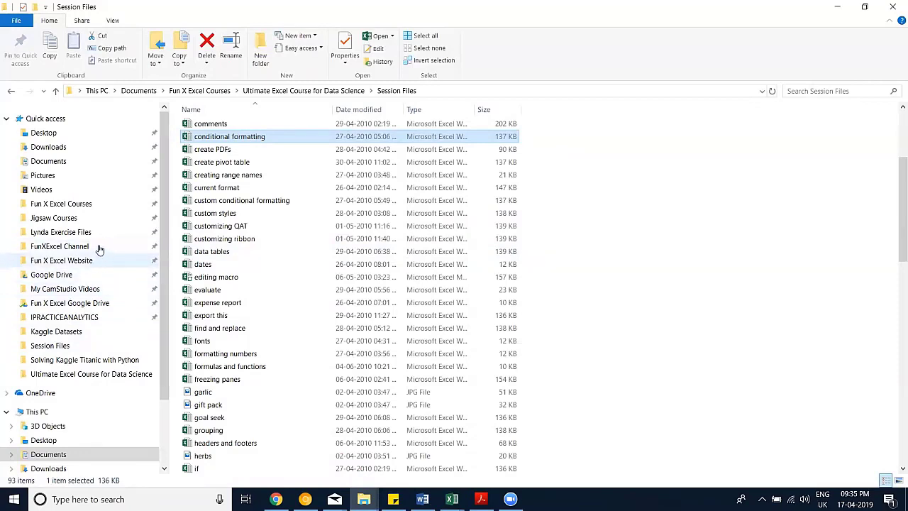
pyautogui.click(99, 249)
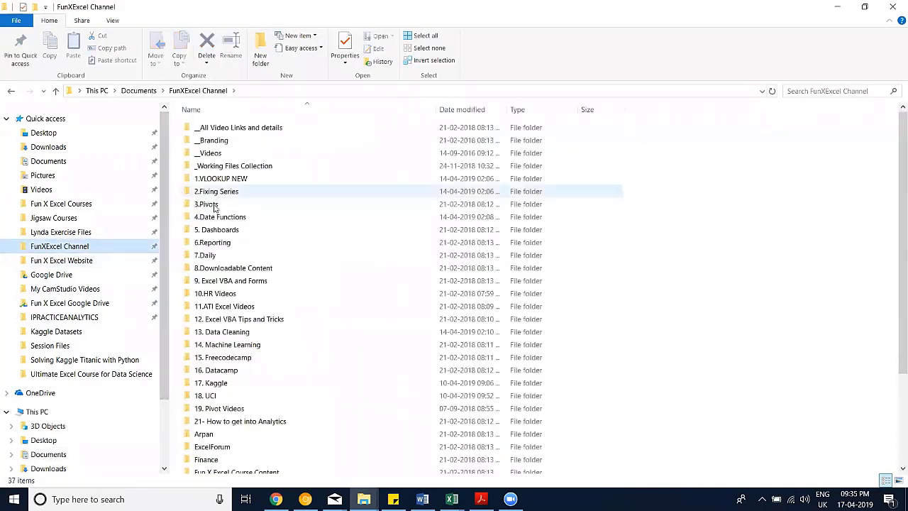
pyautogui.doubleClick(241, 247)
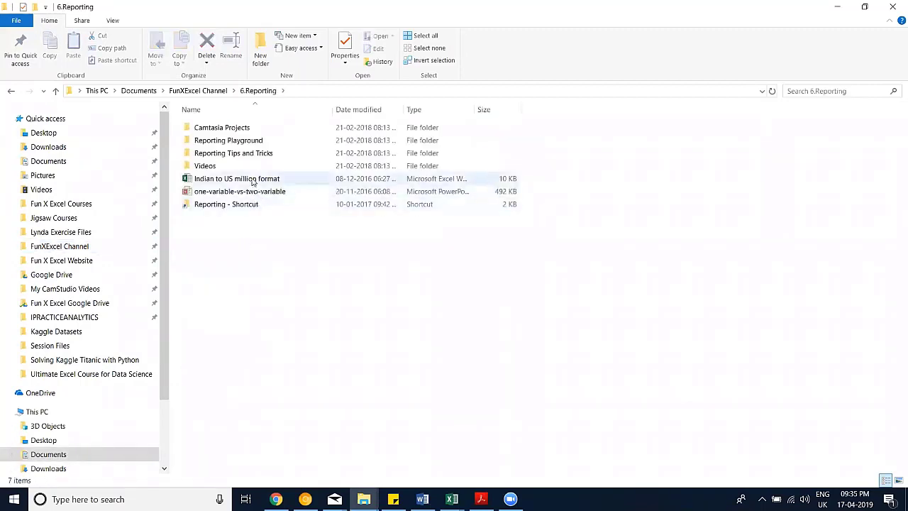
pyautogui.press('BackSpace')
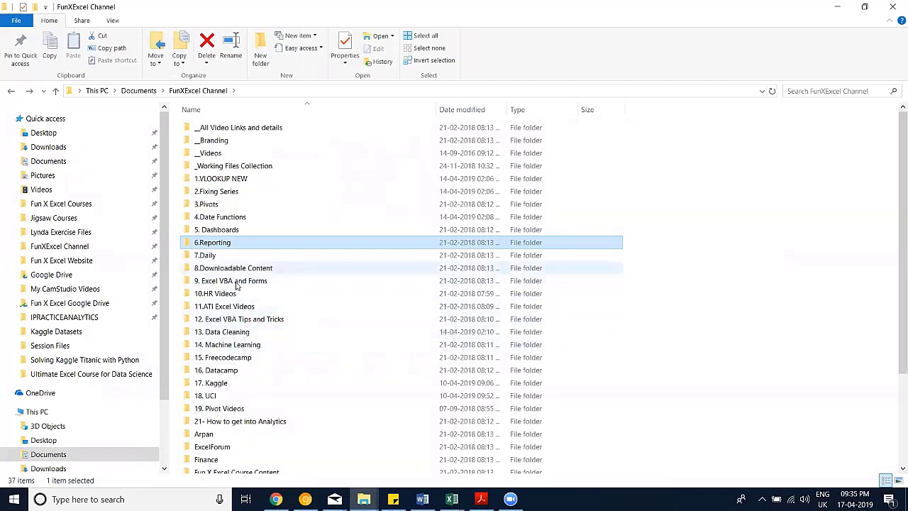
pyautogui.doubleClick(245, 332)
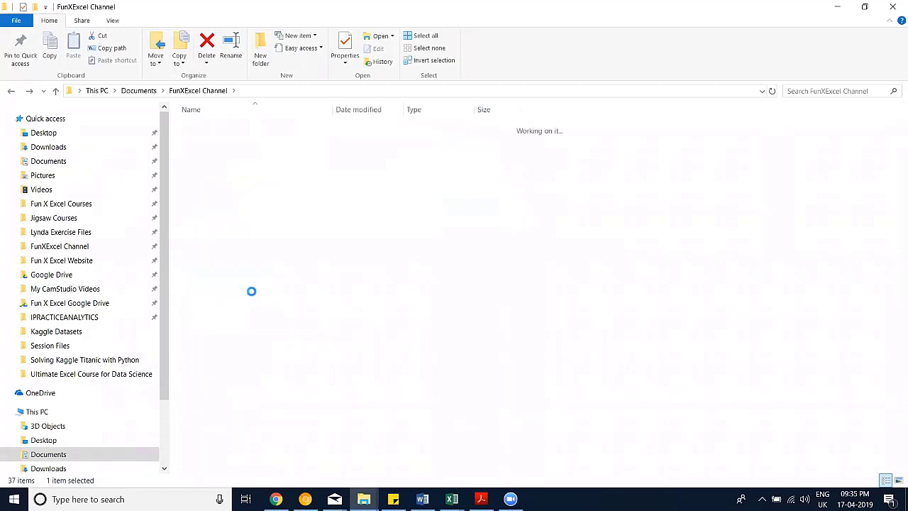
pyautogui.doubleClick(245, 127)
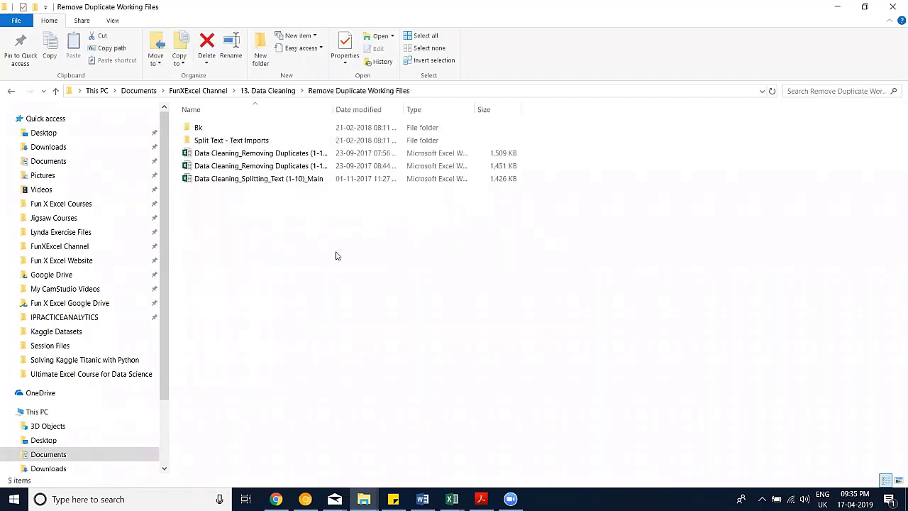
pyautogui.click(353, 110)
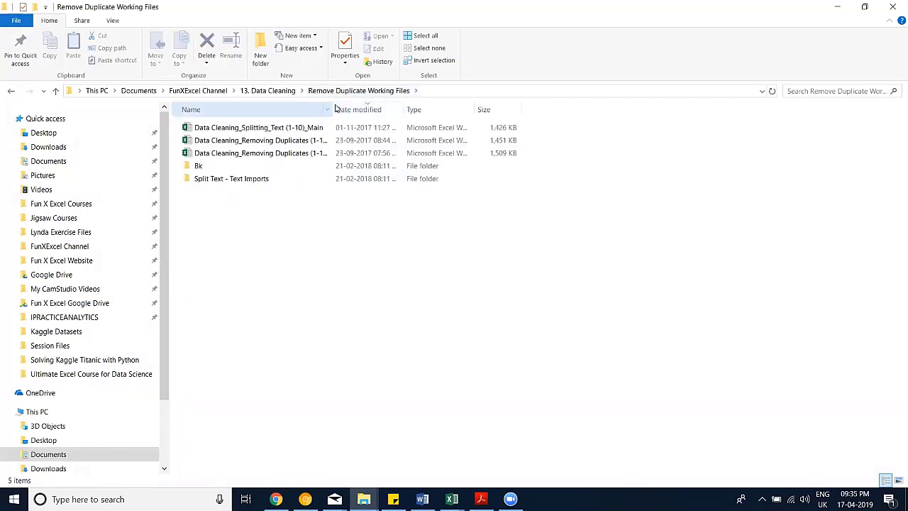
pyautogui.doubleClick(332, 109)
pyautogui.doubleClick(319, 140)
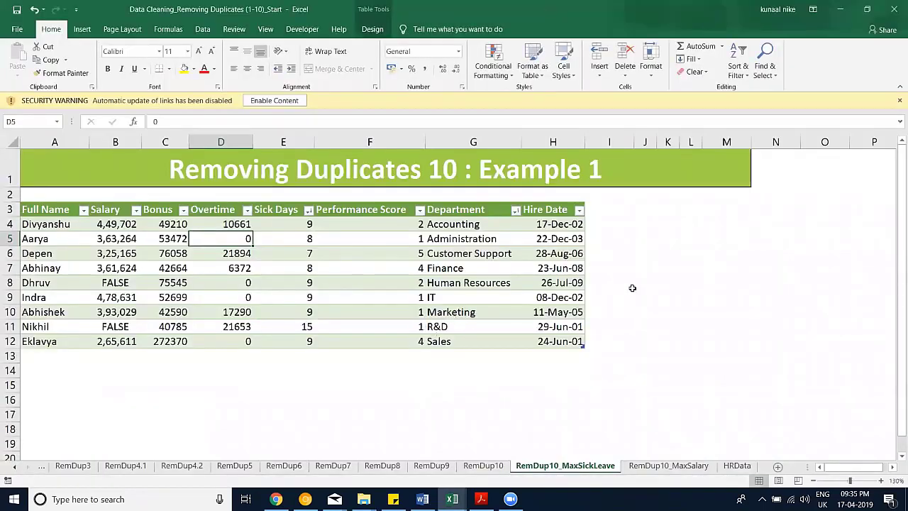
# - Back in the conditional formatting workbook, enter =RANDBETWEEN(1,10) in G7
pyautogui.click(452, 499)
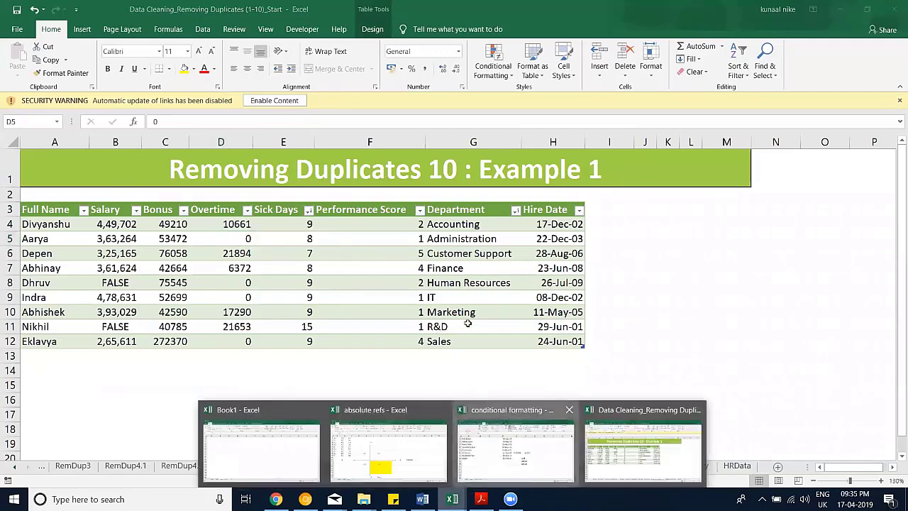
pyautogui.click(516, 444)
pyautogui.click(604, 285)
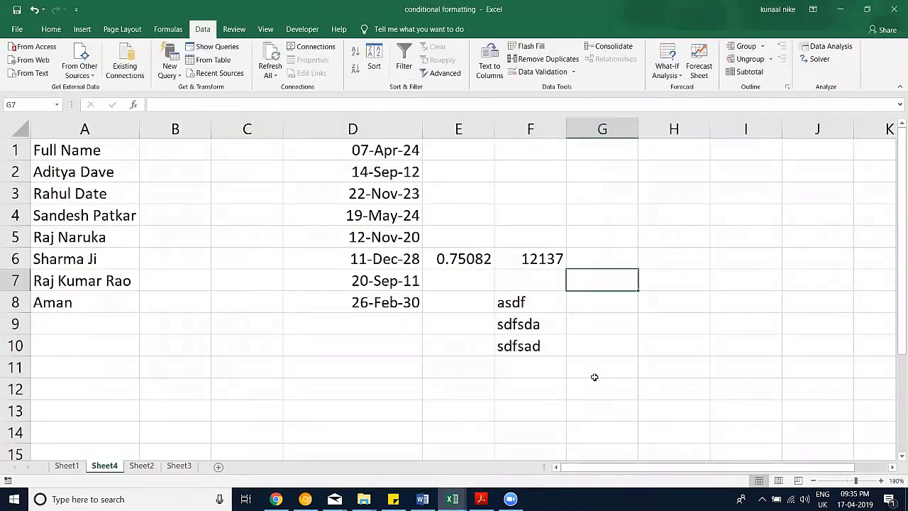
pyautogui.write('=ran')
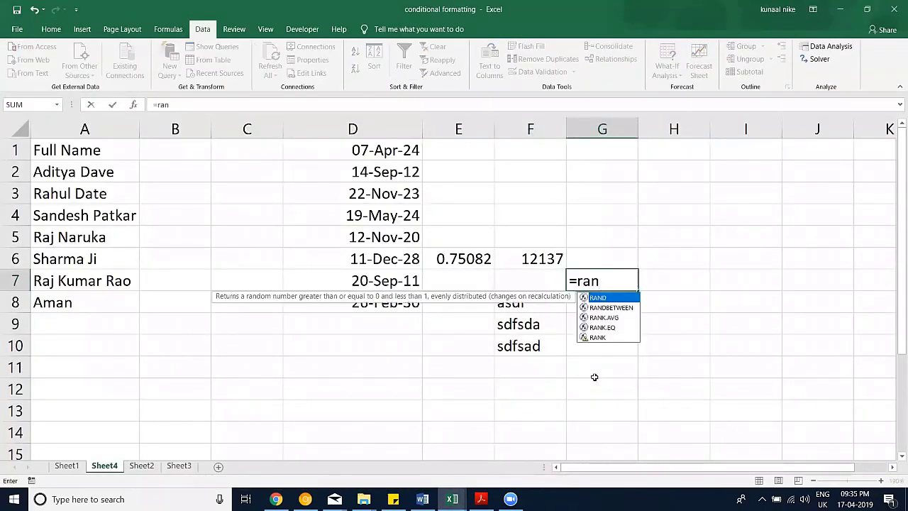
pyautogui.press('Down')
pyautogui.press('Tab')
pyautogui.write('1,10')
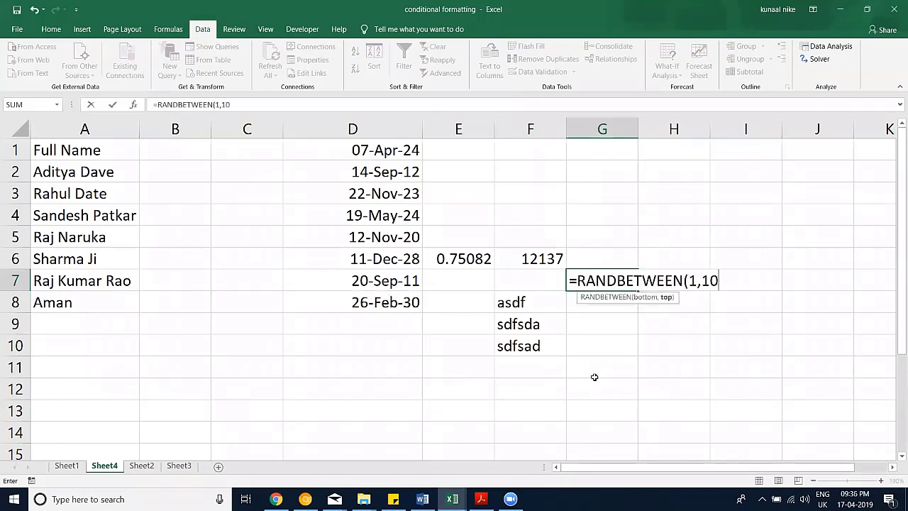
pyautogui.write(')')
pyautogui.press('Return')
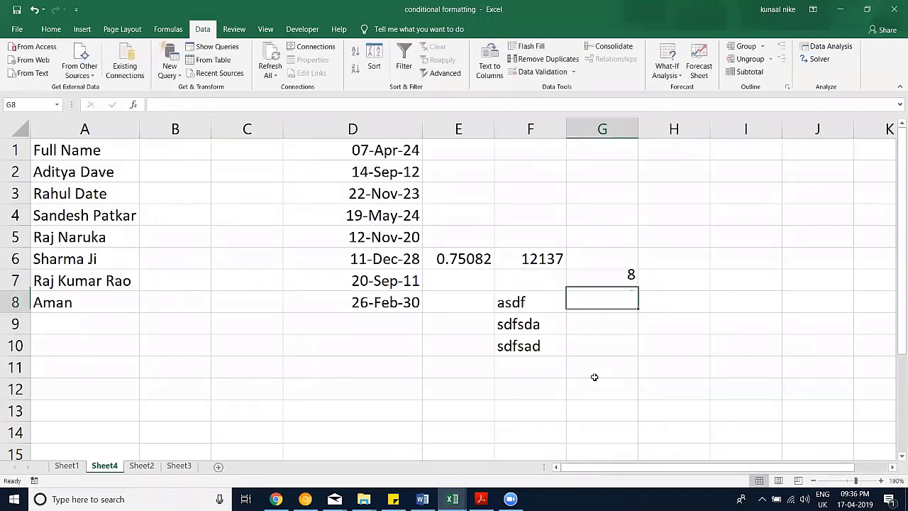
# - Check G7's formula and let the random number recalculate
pyautogui.click(620, 270)
pyautogui.doubleClick(620, 270)
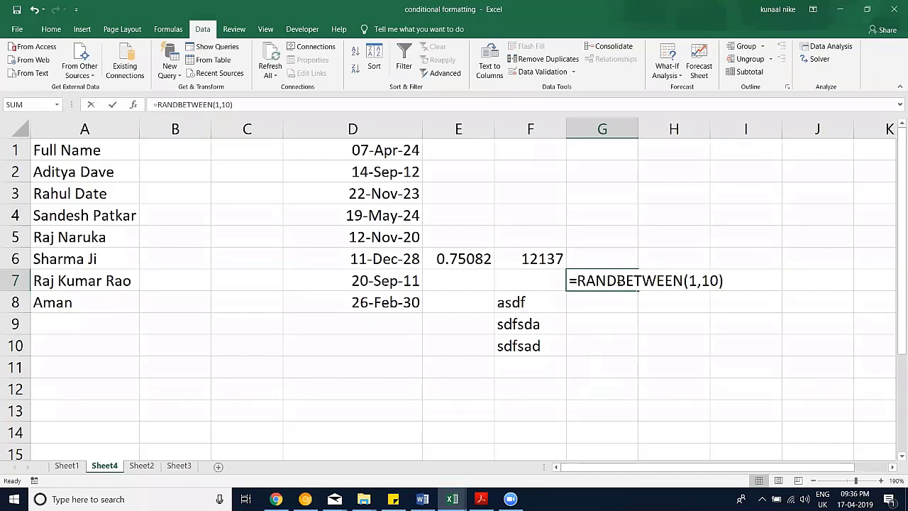
pyautogui.press('Escape')
pyautogui.click(613, 312)
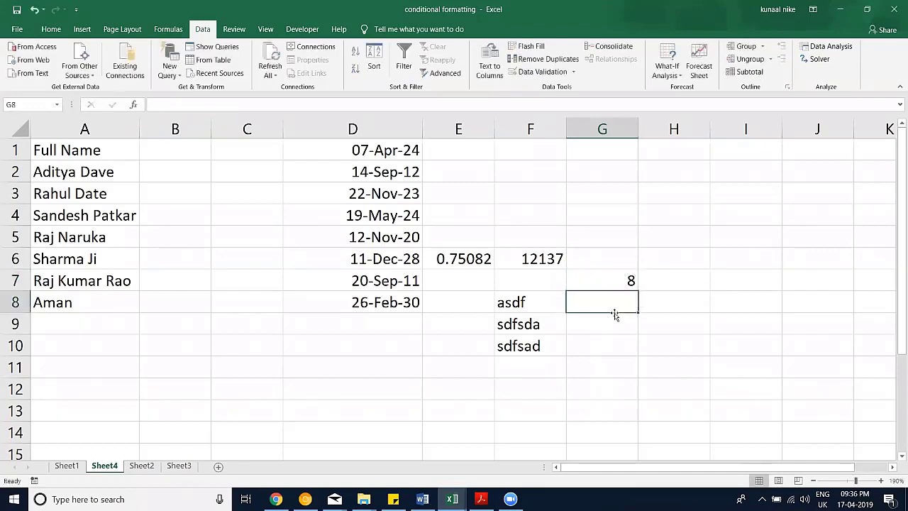
pyautogui.press('Return')
pyautogui.press('Return')
pyautogui.press('Return')
pyautogui.press('F2')
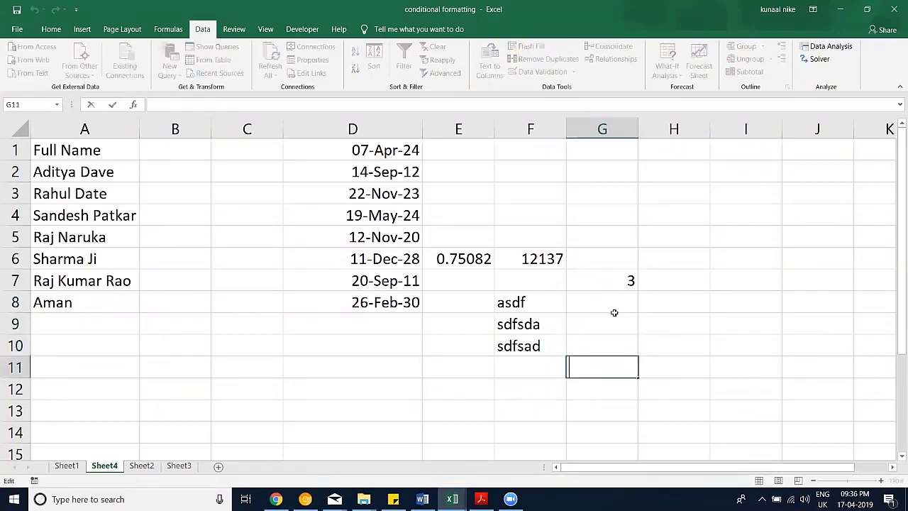
pyautogui.press('Escape')
# - Copy G7 and paste it onto itself as a value, leaving the fixed number 9
pyautogui.click(631, 278)
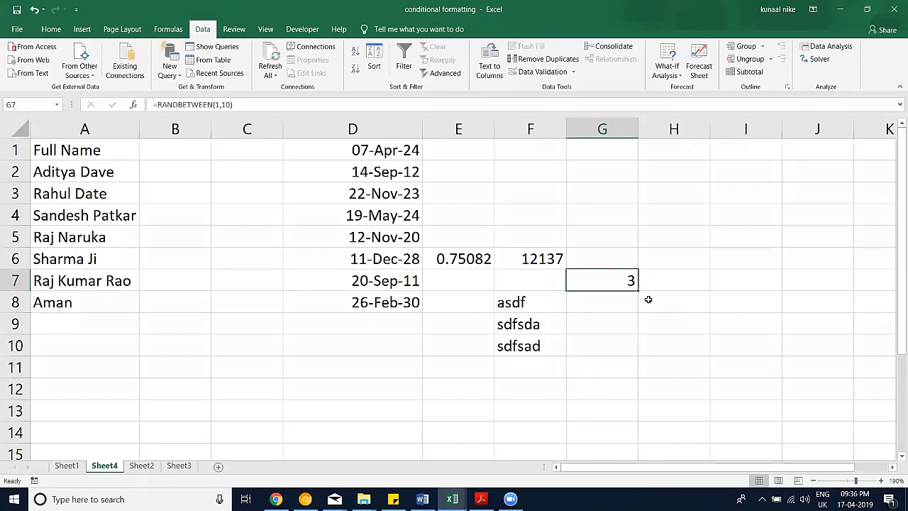
pyautogui.hotkey('ctrl', 'c')
pyautogui.click(51, 29)
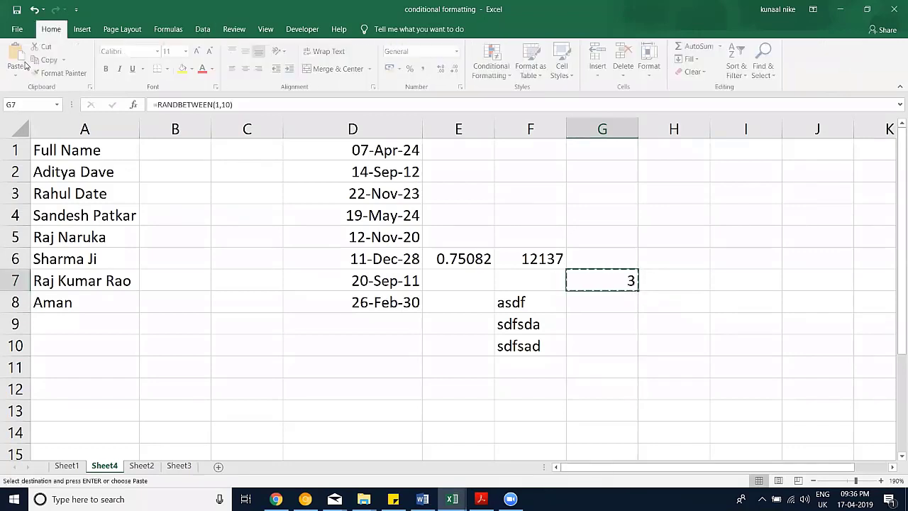
pyautogui.click(17, 71)
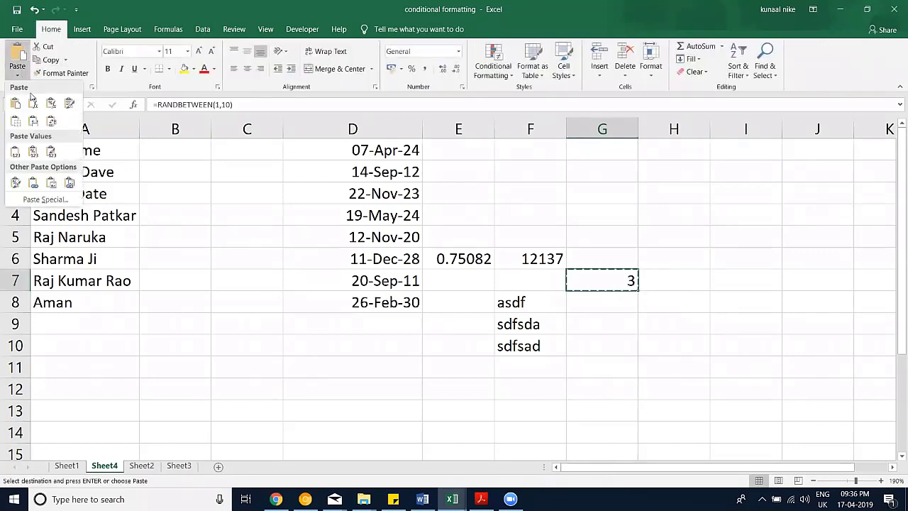
pyautogui.click(15, 151)
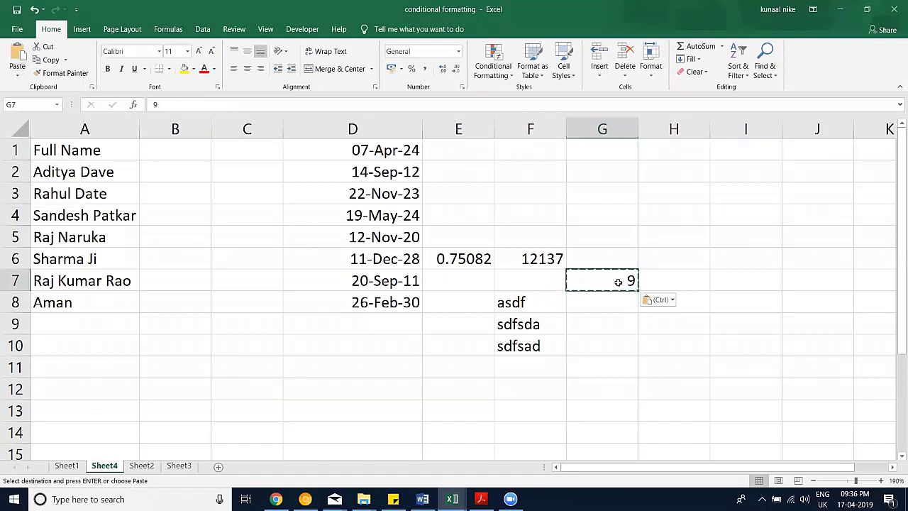
pyautogui.press('Escape')
pyautogui.doubleClick(155, 104)
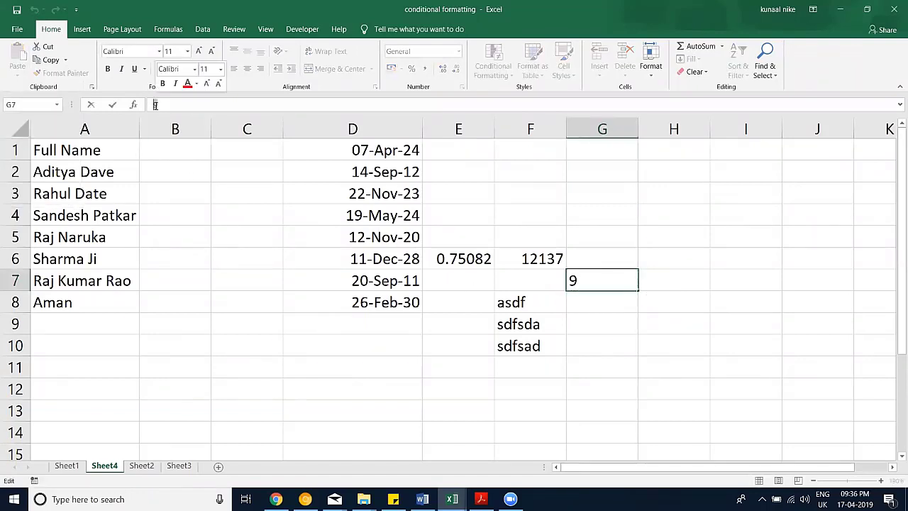
pyautogui.press('Escape')
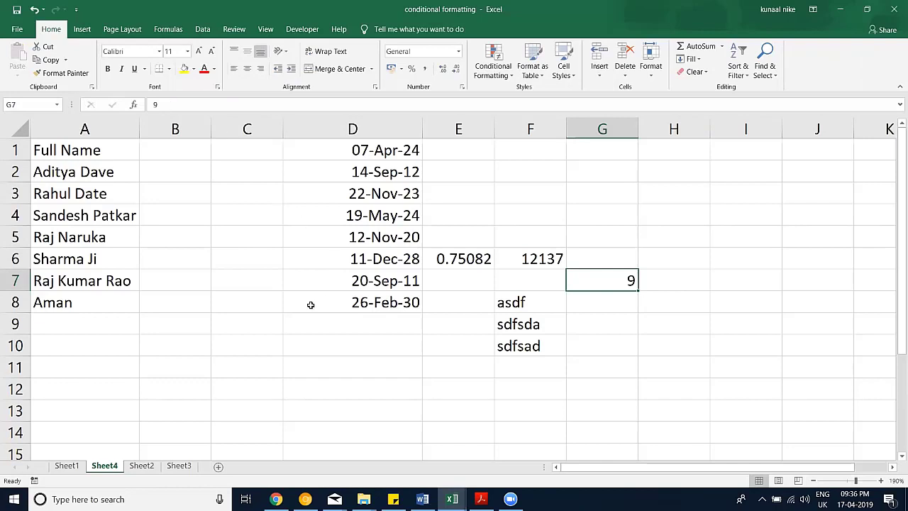
pyautogui.click(427, 317)
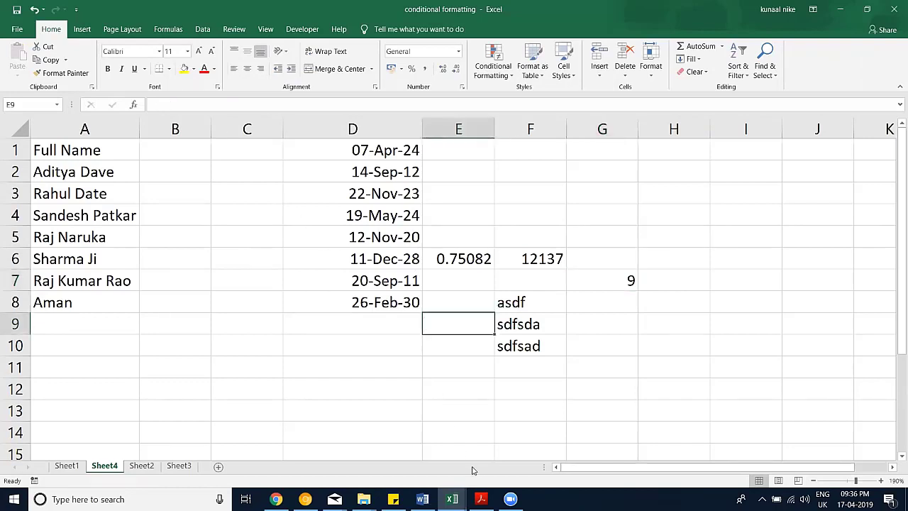
pyautogui.click(461, 495)
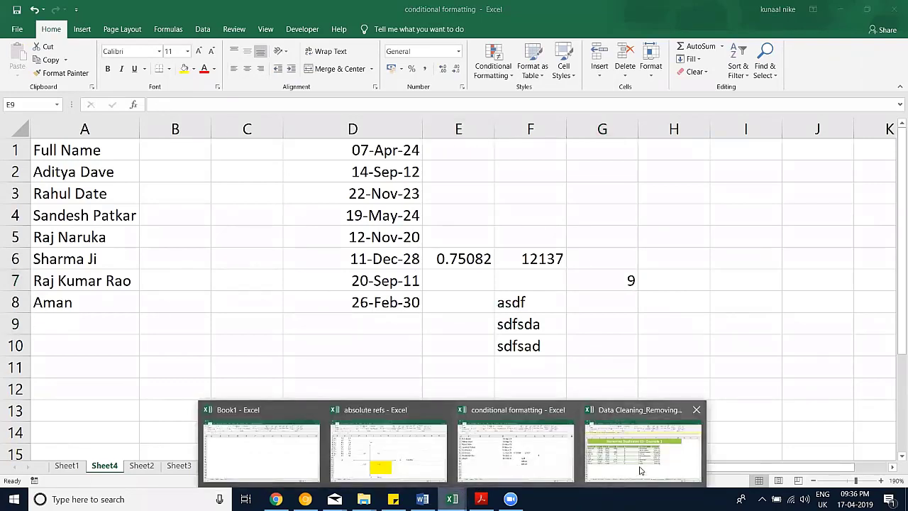
pyautogui.click(624, 450)
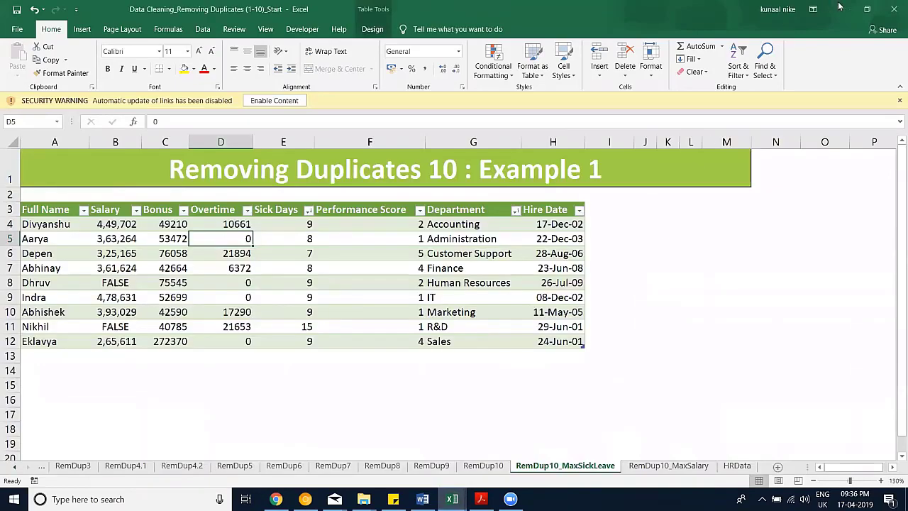
pyautogui.hotkey('alt', 'Tab')
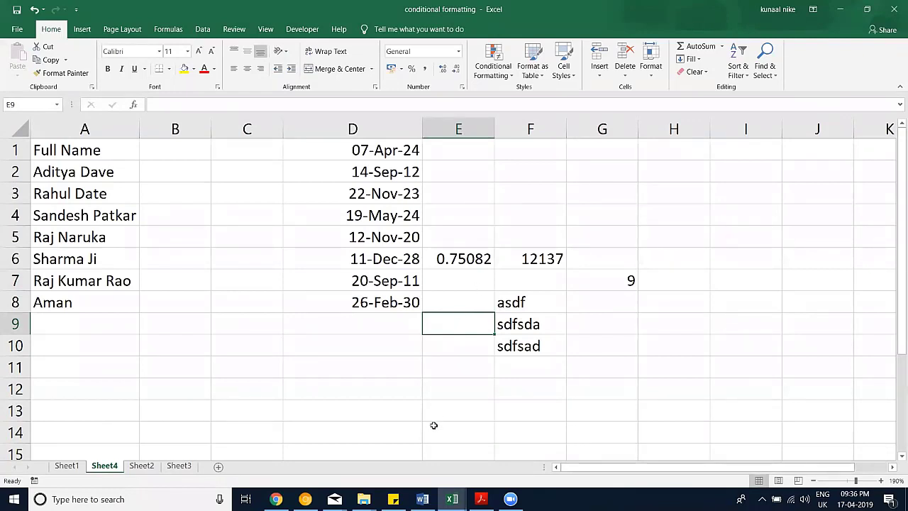
pyautogui.click(605, 286)
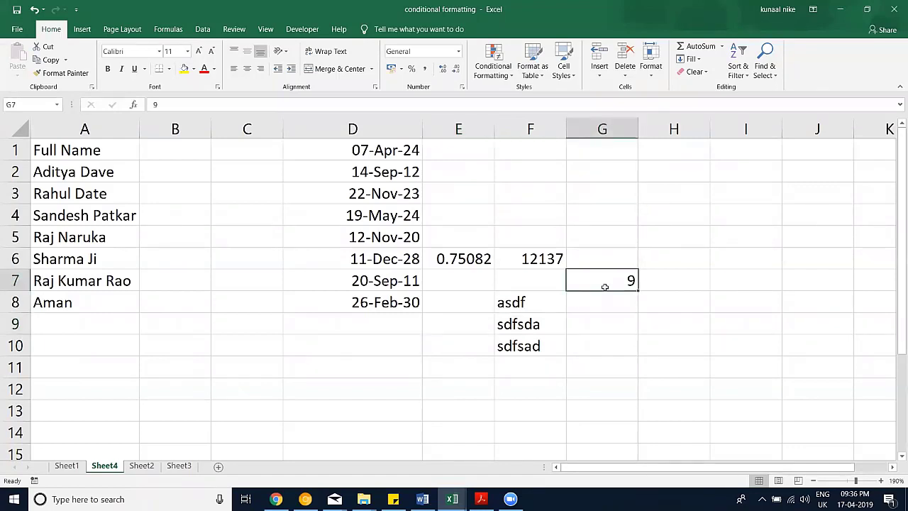
pyautogui.hotkey('ctrl', 'c')
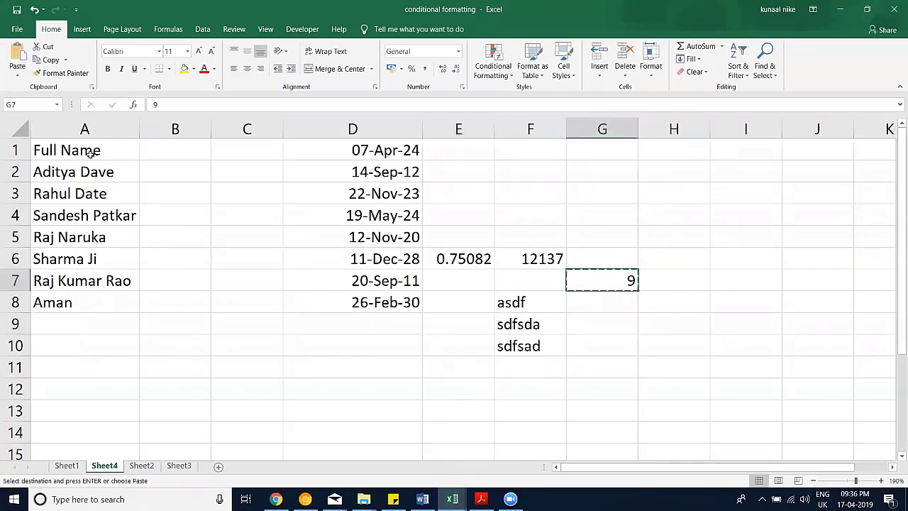
pyautogui.click(298, 366)
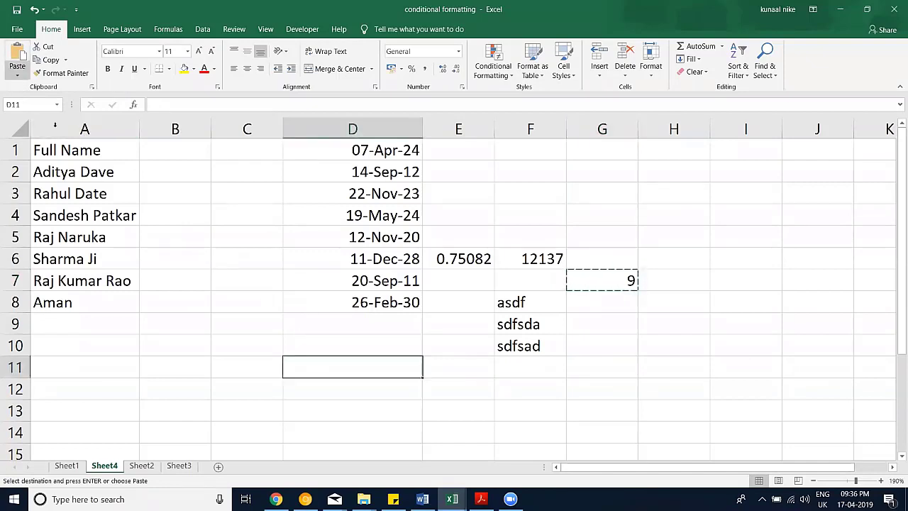
pyautogui.click(17, 71)
pyautogui.click(32, 204)
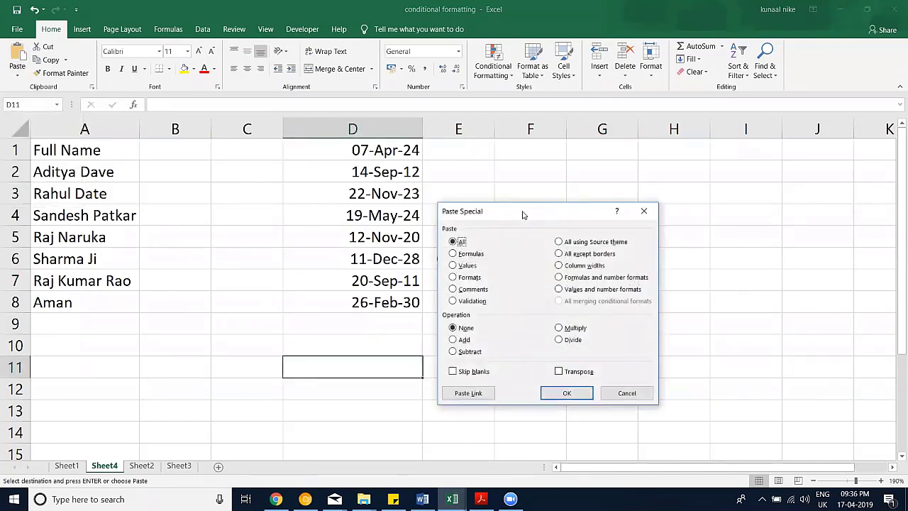
pyautogui.moveTo(523, 215); pyautogui.dragTo(250, 129)
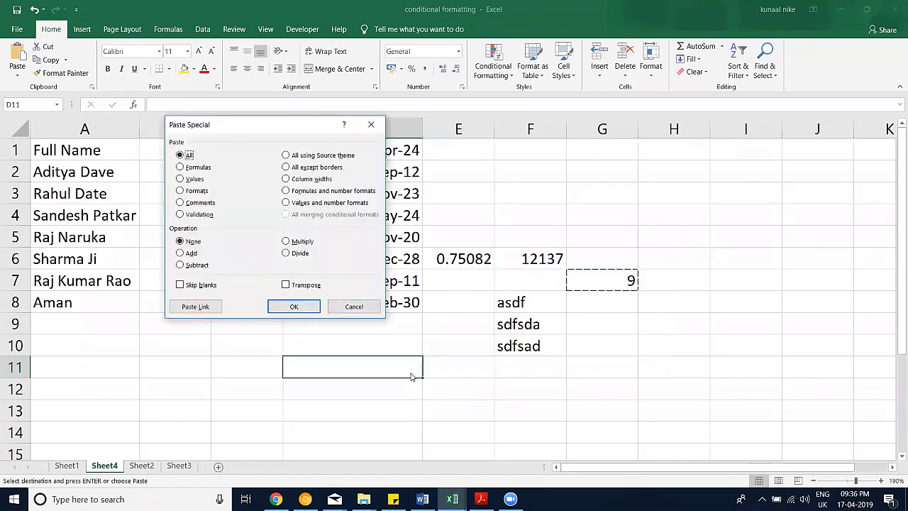
pyautogui.click(359, 307)
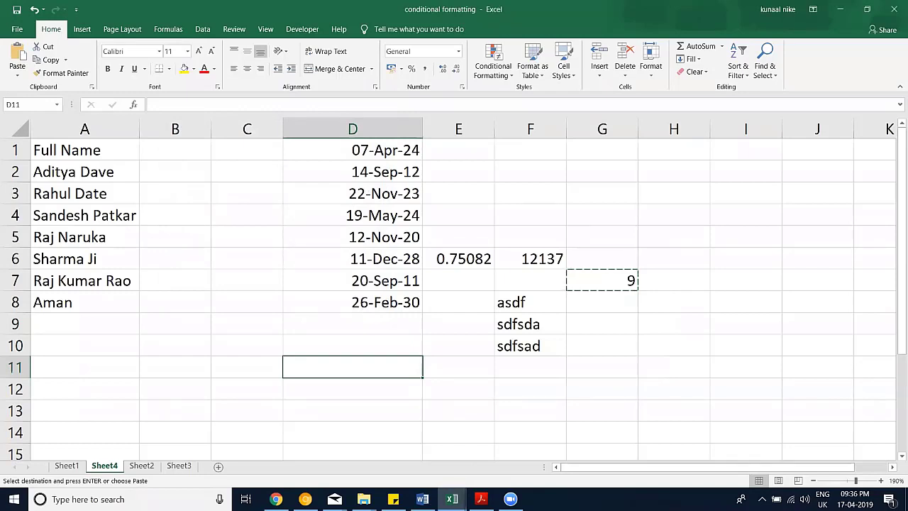
pyautogui.click(452, 499)
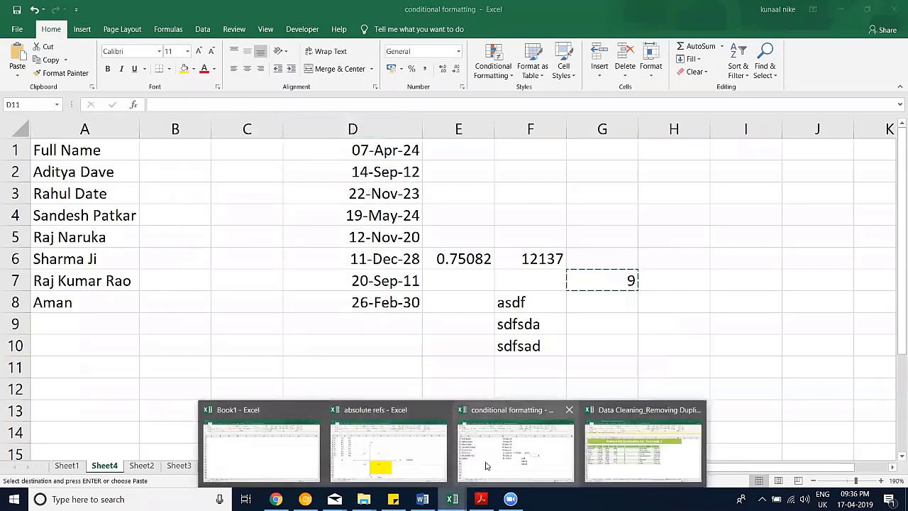
# - In the absolute refs workbook, inspect Sheet2's mixed-reference formulas, then return to Travel Expenses
pyautogui.click(408, 454)
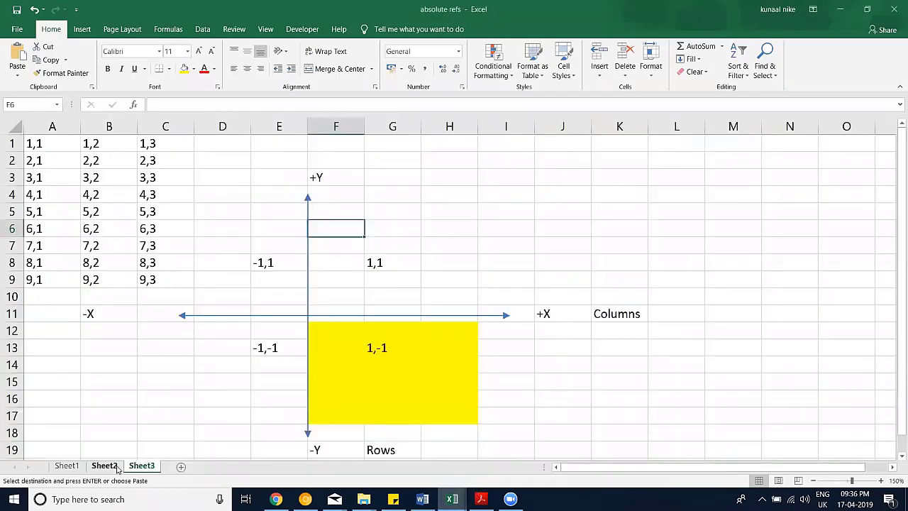
pyautogui.click(117, 468)
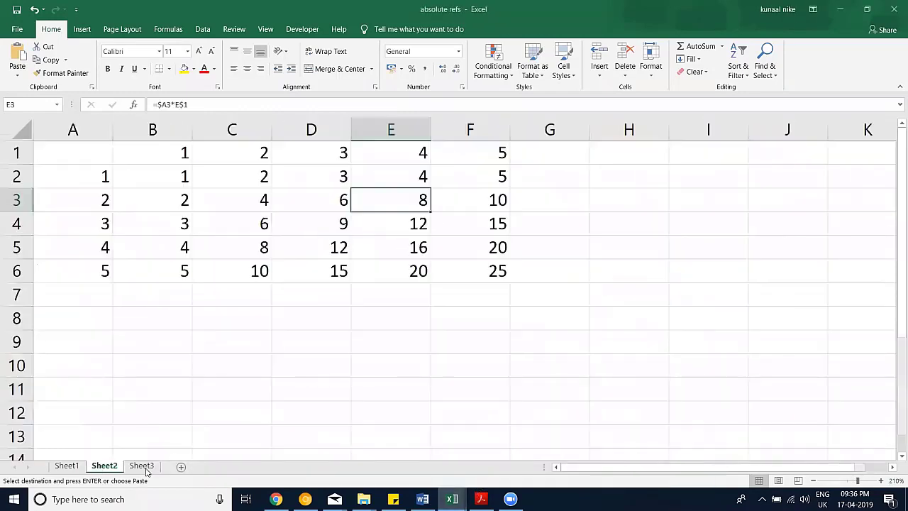
pyautogui.click(265, 320)
pyautogui.press('Left')
pyautogui.press('Up')
pyautogui.press('Up')
pyautogui.press('Up')
pyautogui.press('Up')
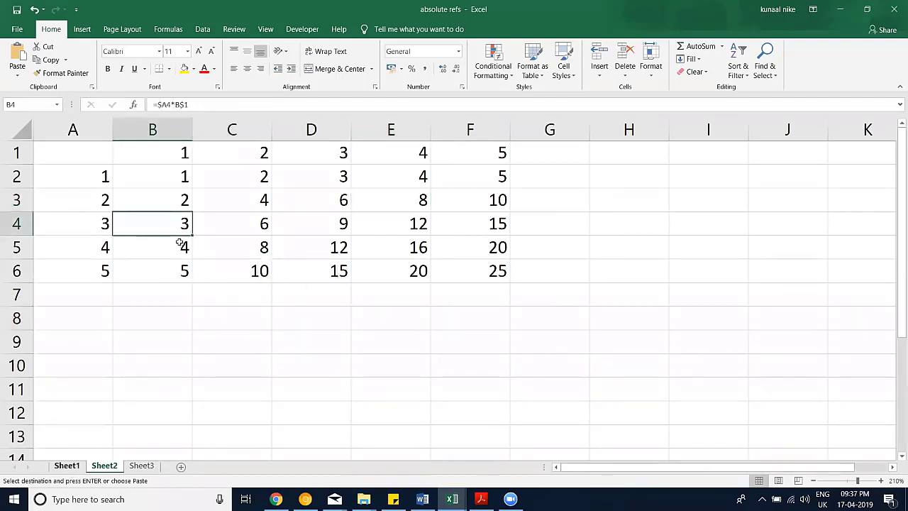
pyautogui.hotkey('ctrl', 'pageup')
pyautogui.moveTo(173, 243); pyautogui.dragTo(326, 358)
pyautogui.press('Escape')
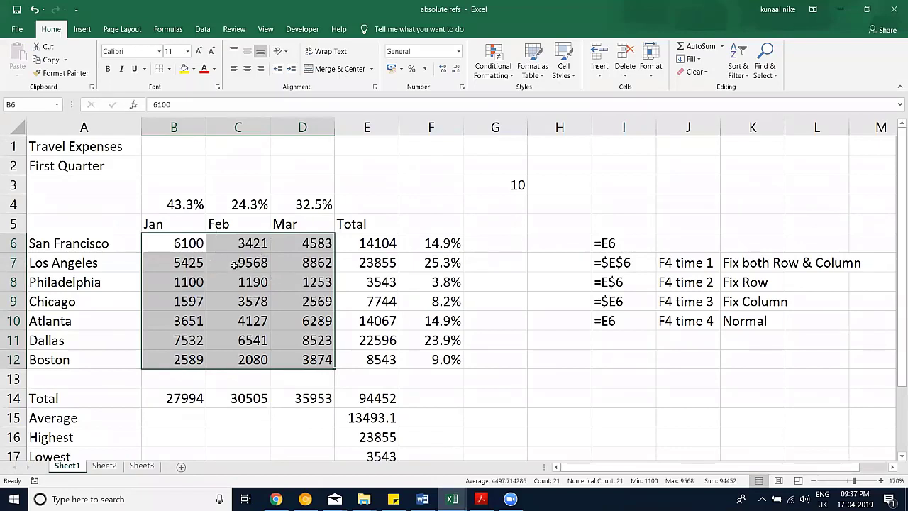
# - Enter 10 in H1 and copy that cell
pyautogui.click(516, 185)
pyautogui.click(556, 168)
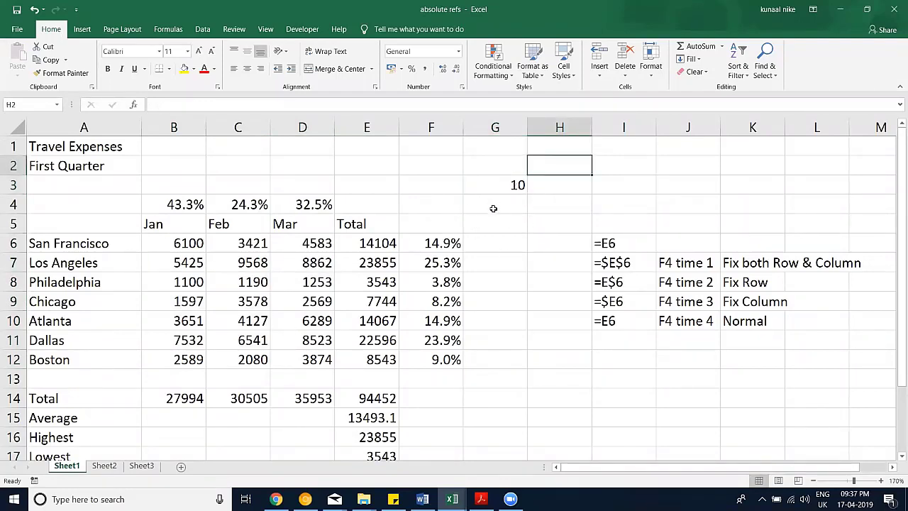
pyautogui.click(560, 146)
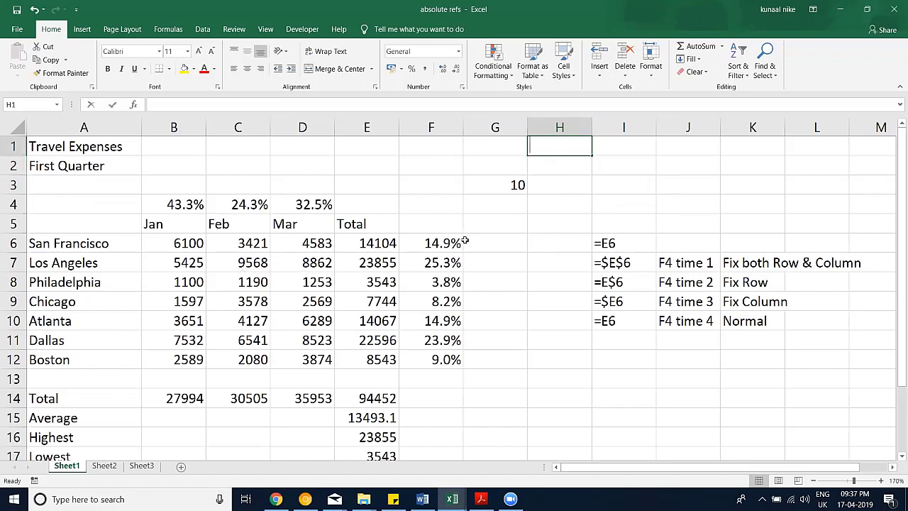
pyautogui.write('10')
pyautogui.click(518, 263)
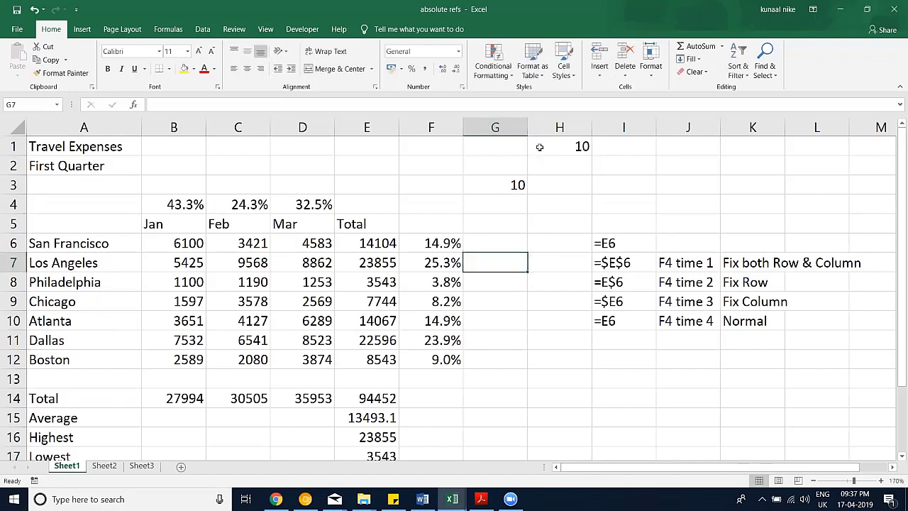
pyautogui.click(539, 147)
pyautogui.hotkey('ctrl', 'c')
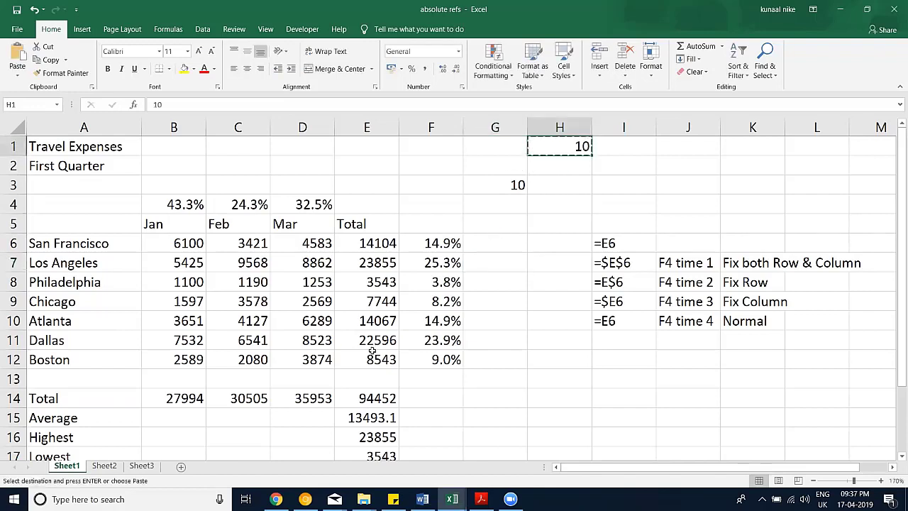
pyautogui.moveTo(316, 359); pyautogui.dragTo(171, 237)
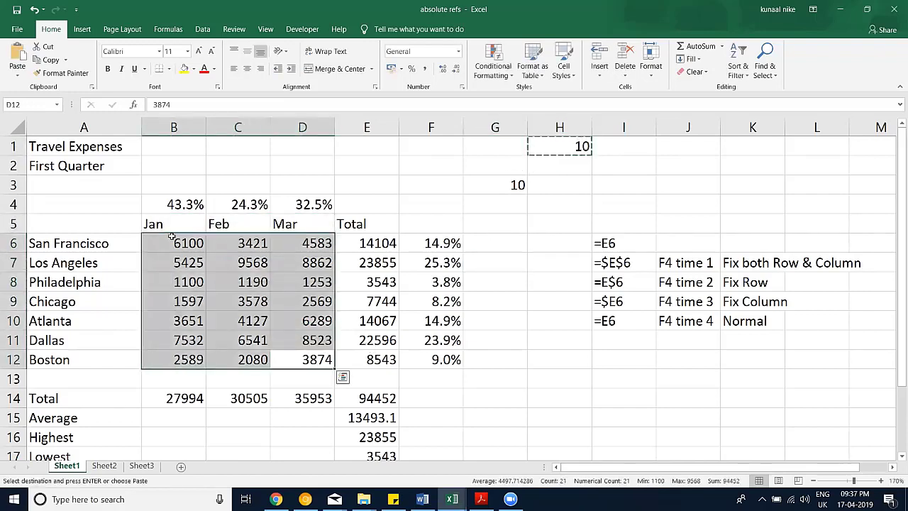
pyautogui.rightClick(171, 237)
pyautogui.click(212, 301)
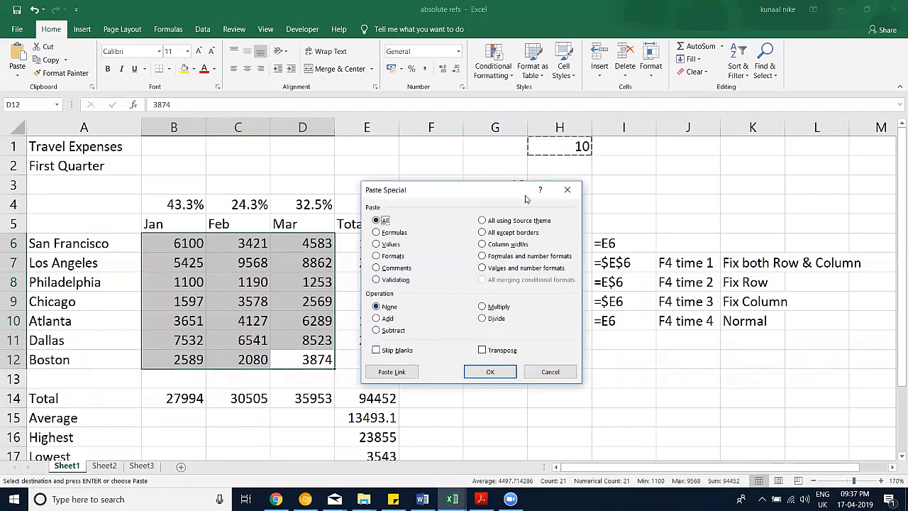
pyautogui.click(483, 319)
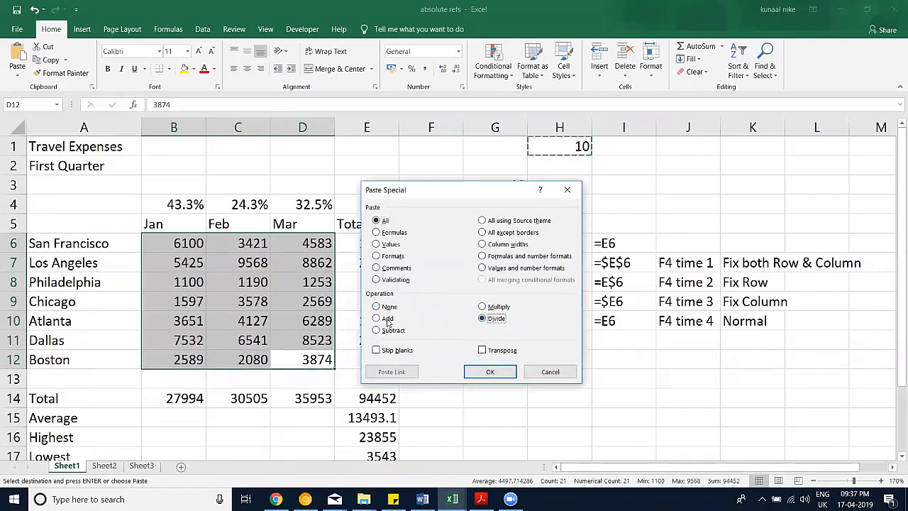
pyautogui.click(493, 374)
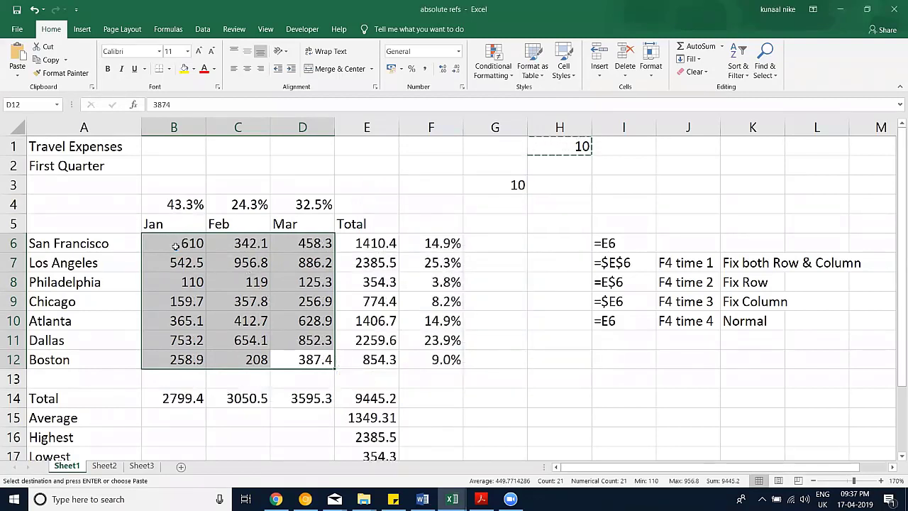
pyautogui.hotkey('ctrl', 'z')
pyautogui.click(557, 146)
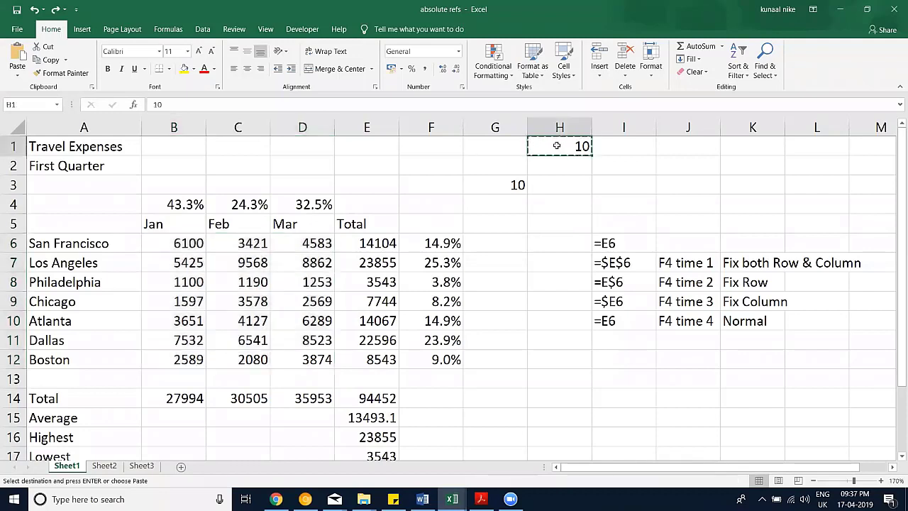
pyautogui.moveTo(192, 244); pyautogui.dragTo(320, 358)
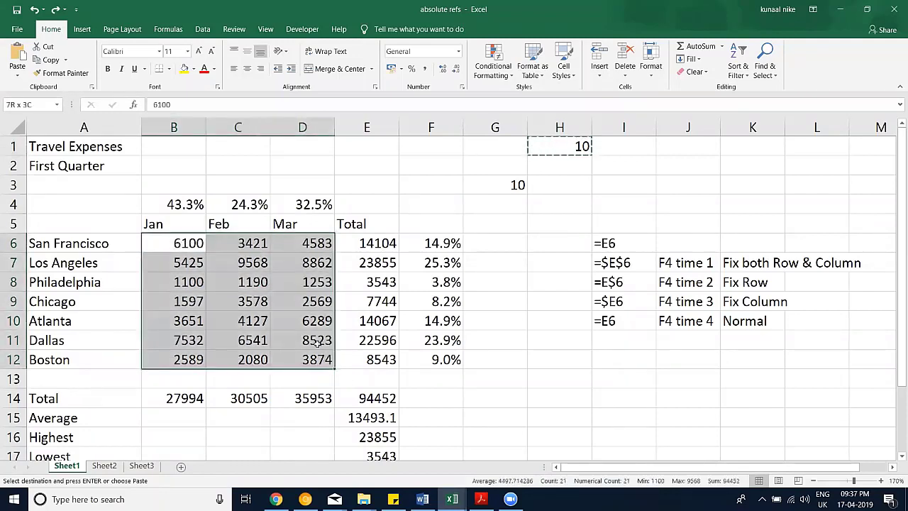
pyautogui.rightClick(305, 319)
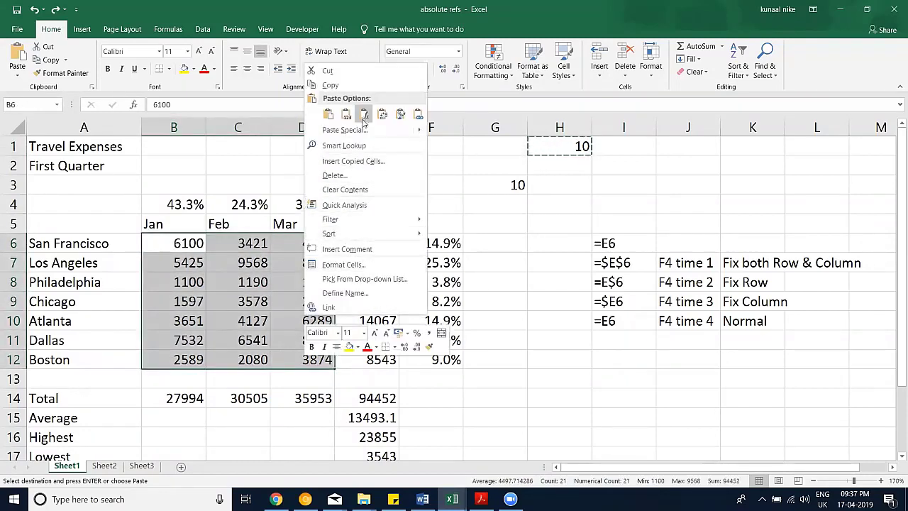
pyautogui.press('Escape')
pyautogui.hotkey('ctrl', 'alt', 'v')
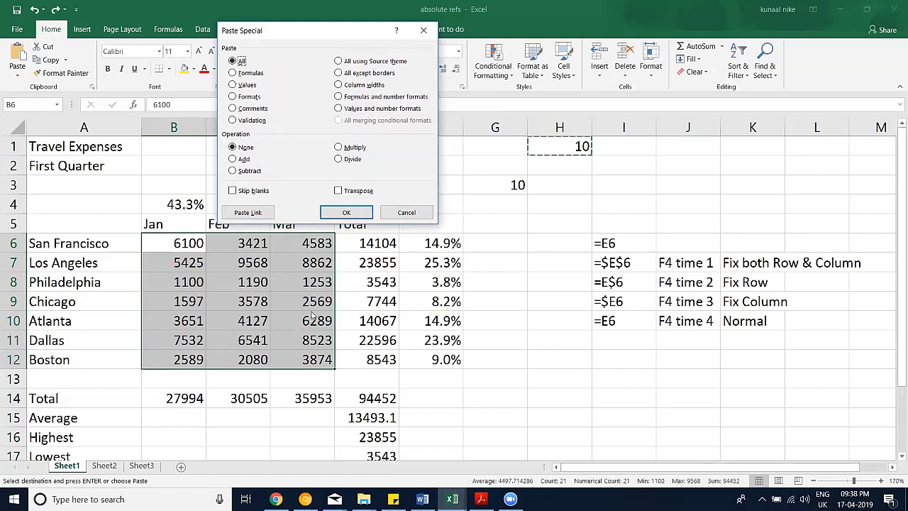
pyautogui.click(406, 212)
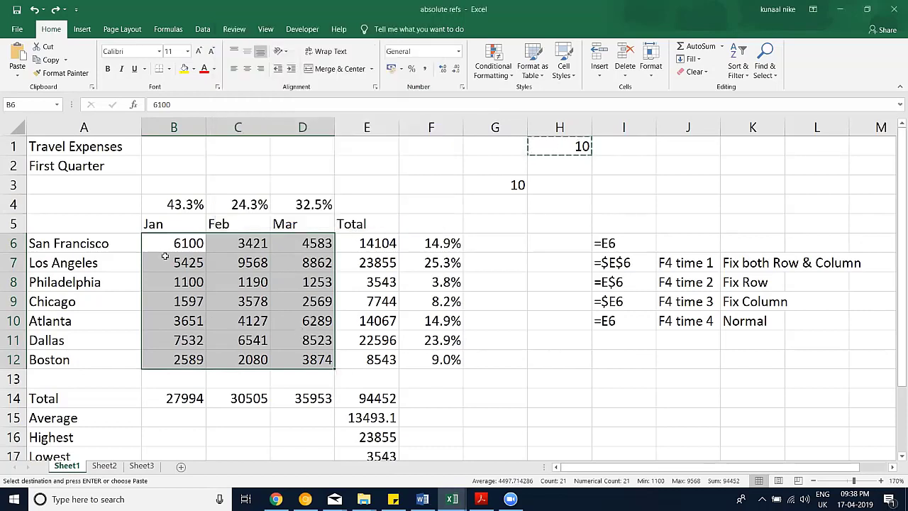
pyautogui.moveTo(166, 239); pyautogui.dragTo(303, 355)
pyautogui.hotkey('ctrl', 'c')
pyautogui.moveTo(319, 242); pyautogui.dragTo(313, 360)
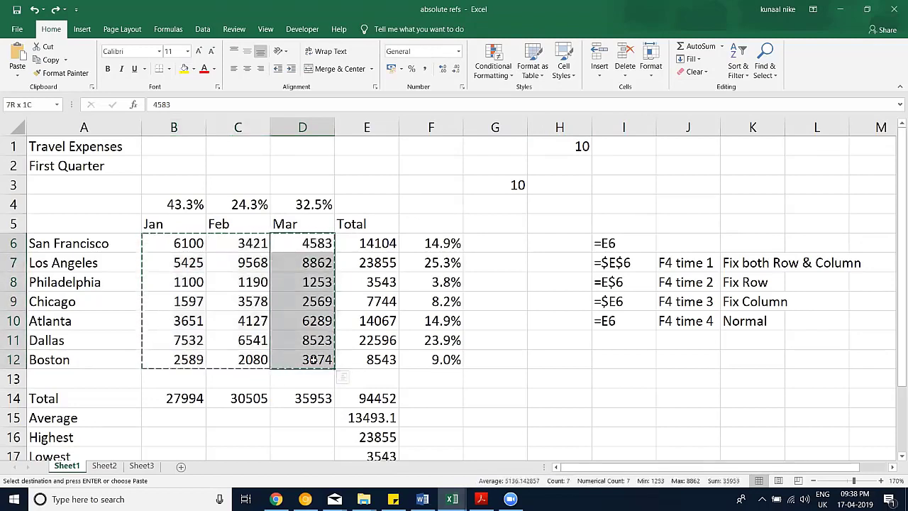
pyautogui.rightClick(557, 362)
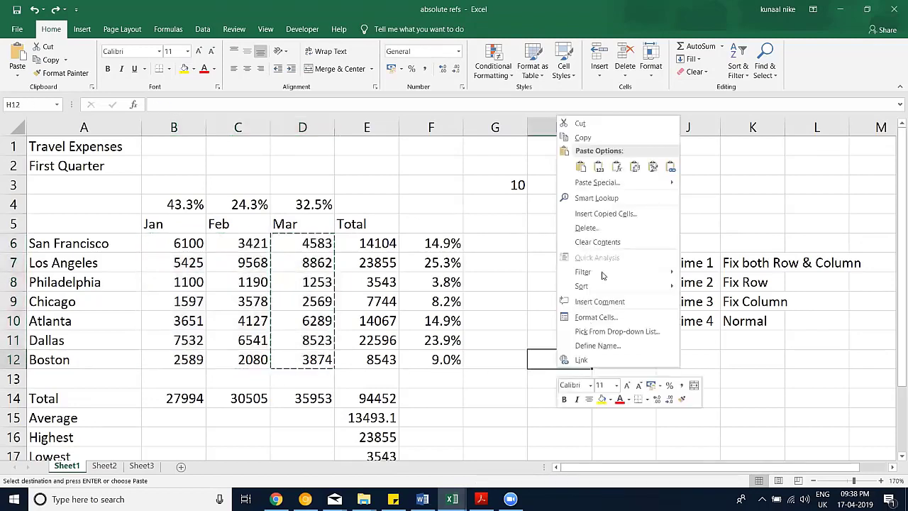
pyautogui.click(597, 183)
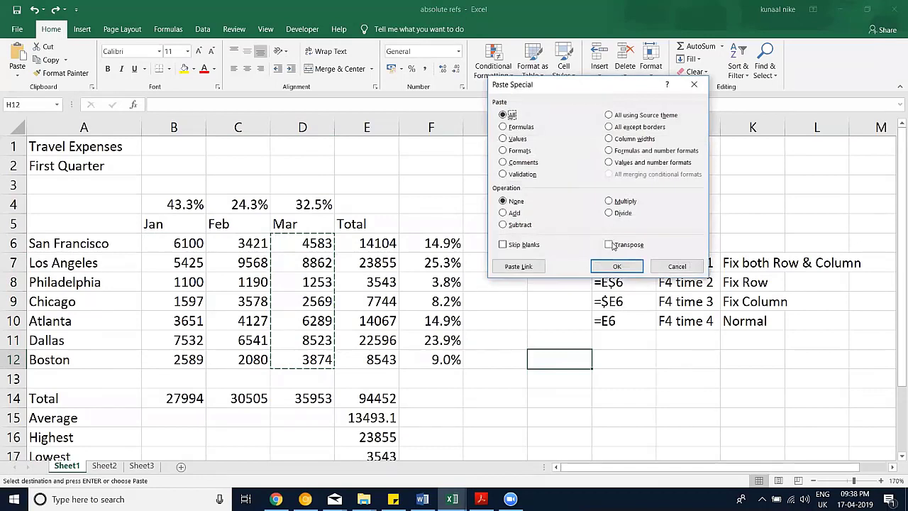
pyautogui.click(609, 244)
pyautogui.click(616, 267)
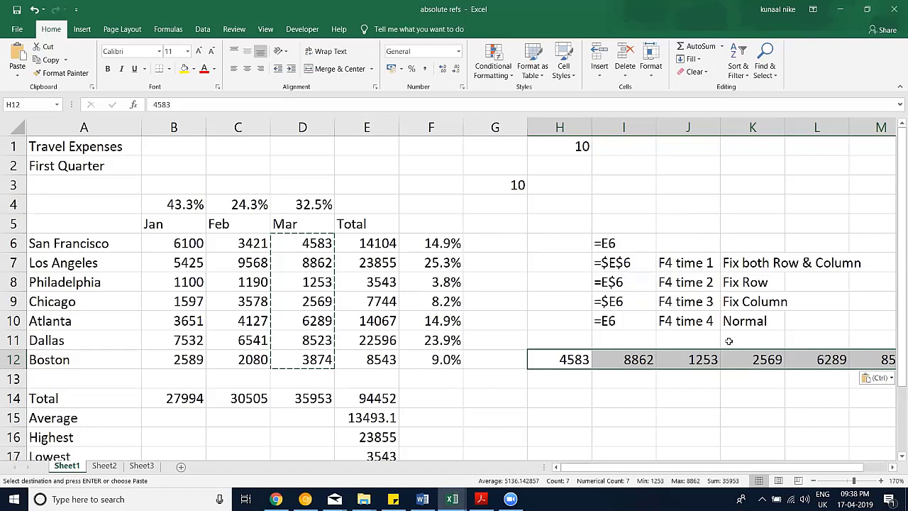
pyautogui.press('Delete')
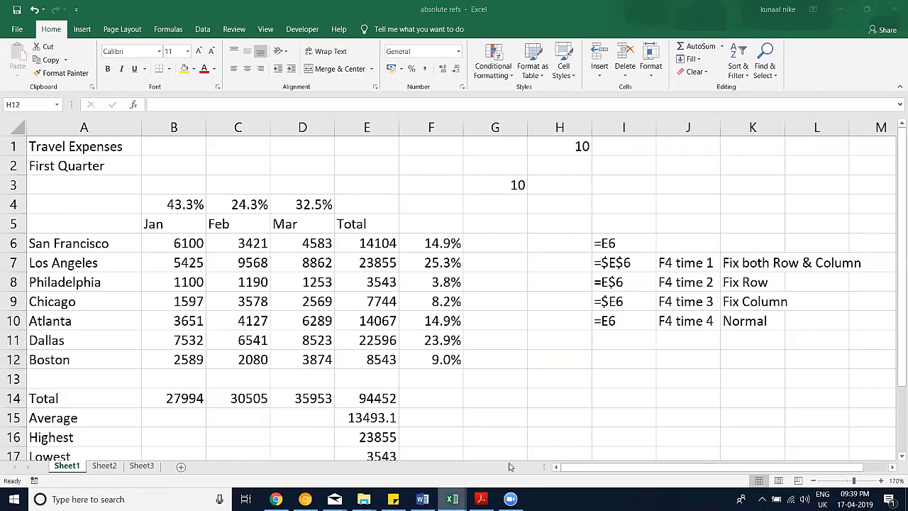
# - Give totals B14:D14 a yellow fill and comma style, showing 27,994, 30,505 and 35,953
pyautogui.moveTo(451, 498)
pyautogui.click(500, 476)
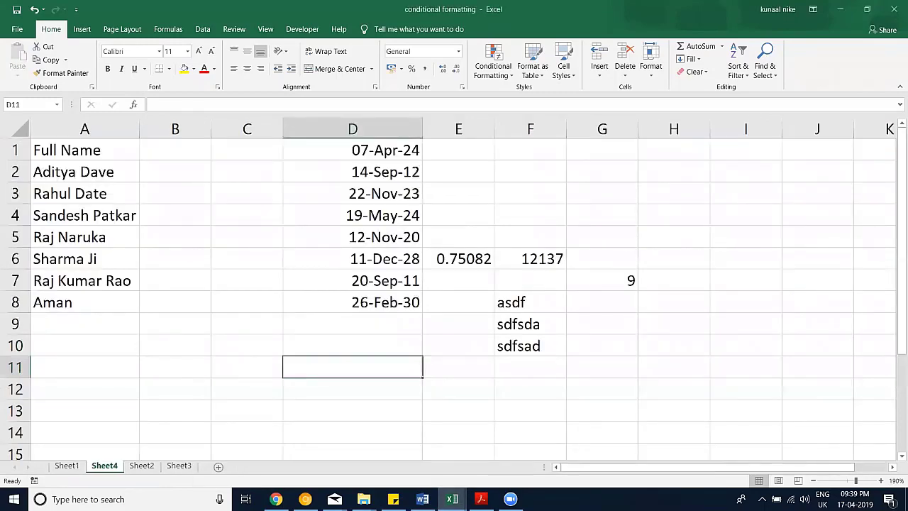
pyautogui.moveTo(452, 498)
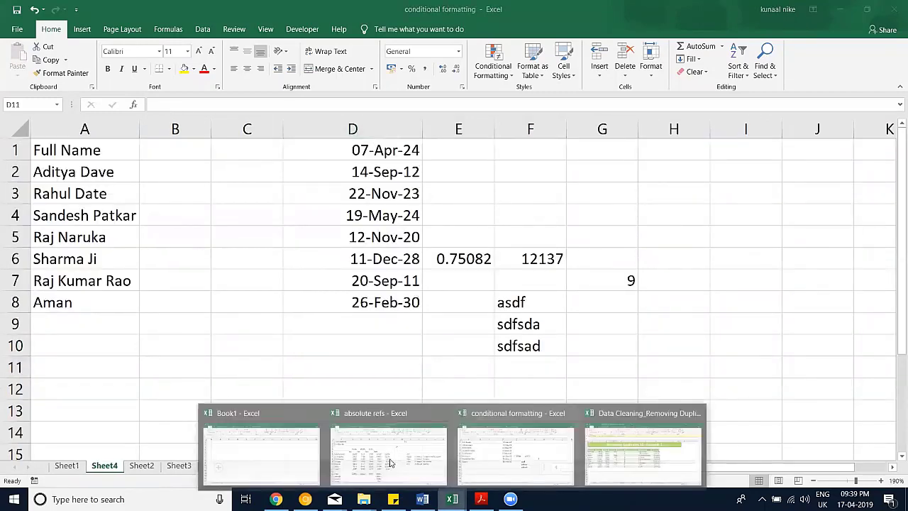
pyautogui.click(390, 462)
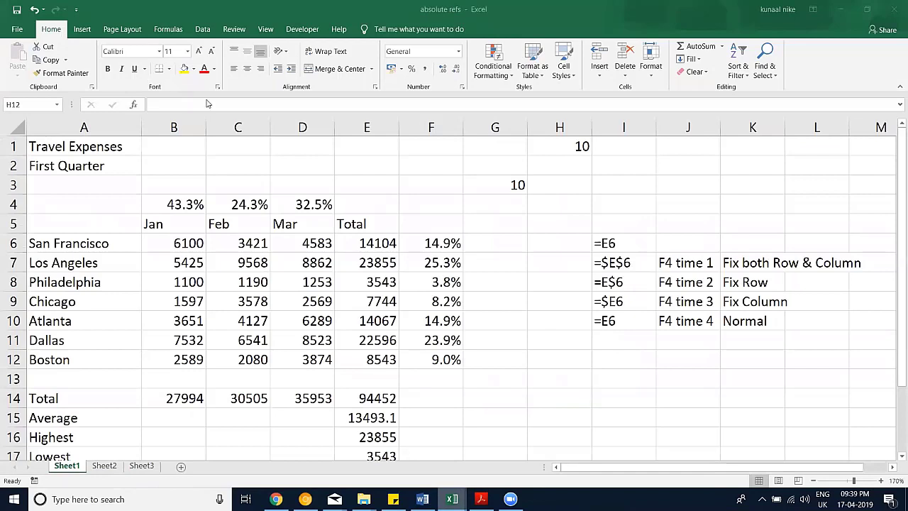
pyautogui.moveTo(185, 400); pyautogui.dragTo(302, 399)
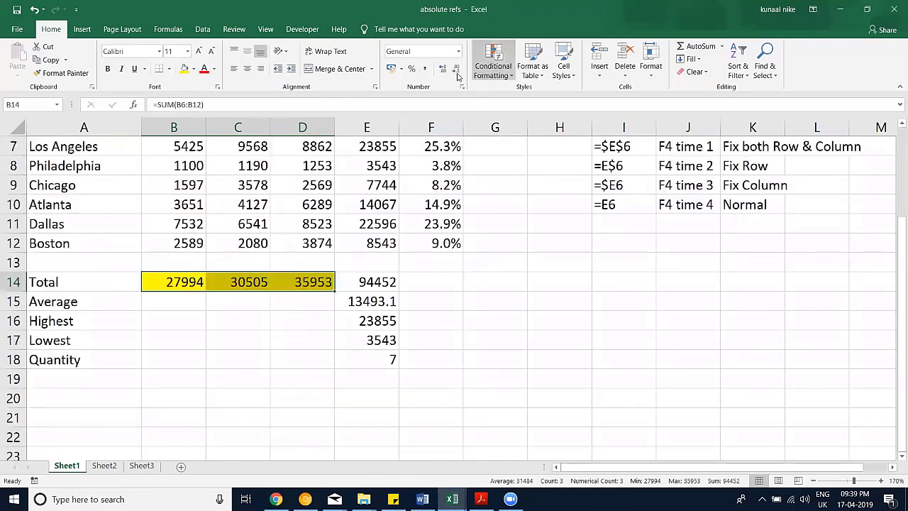
pyautogui.press('F4')
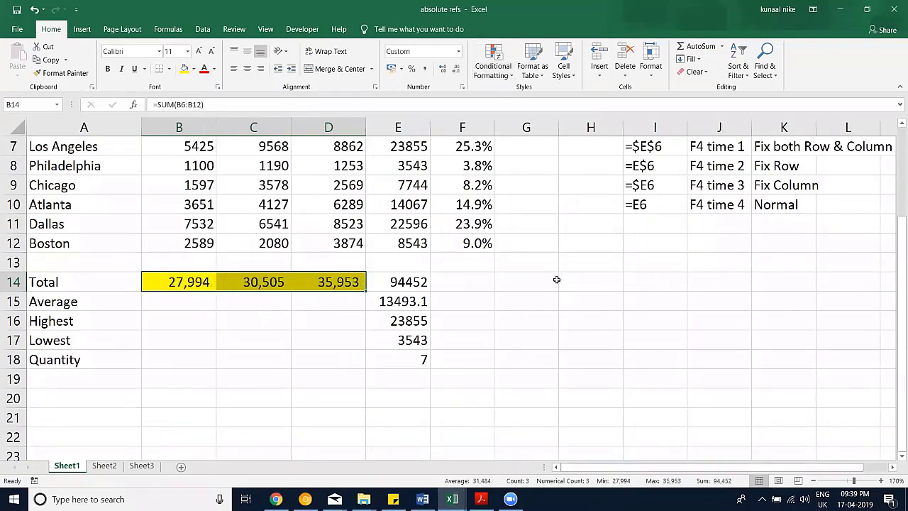
pyautogui.click(577, 282)
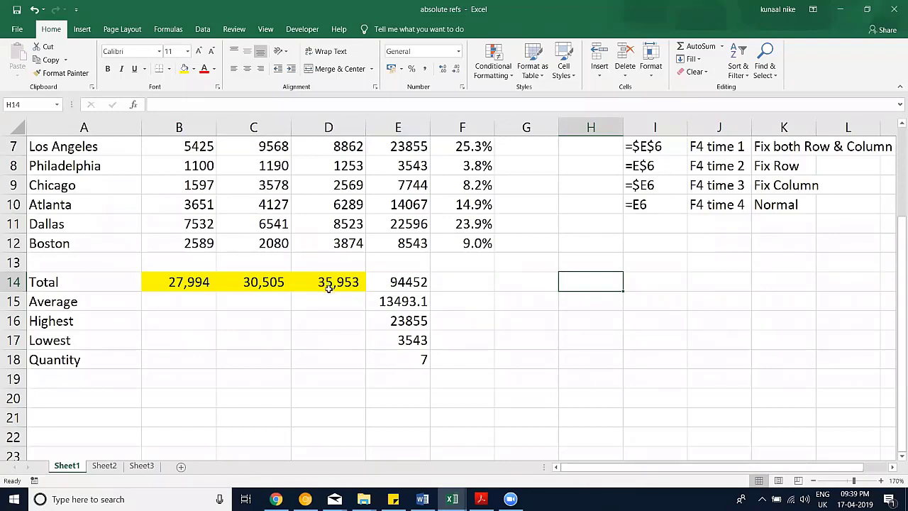
pyautogui.scroll(1, 256, 340)
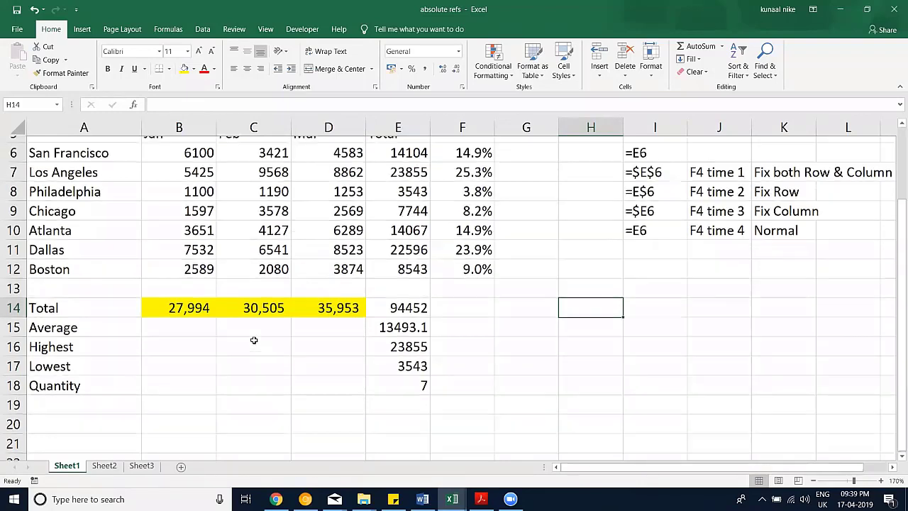
pyautogui.scroll(1, 552, 340)
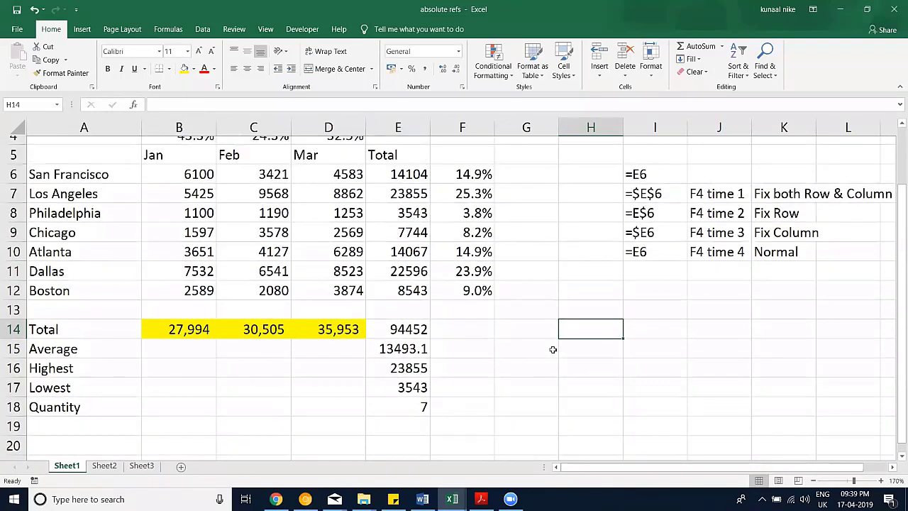
pyautogui.scroll(1, 553, 349)
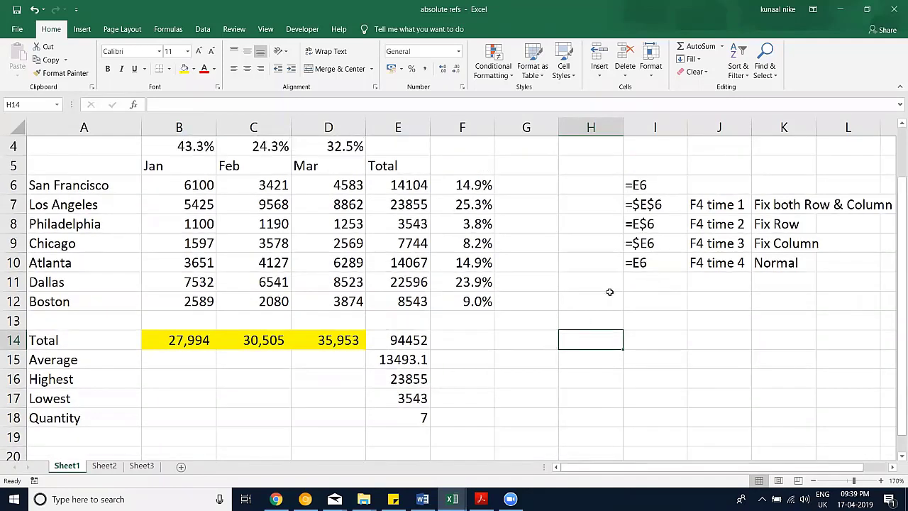
# - Enter =SUM(H6:H12) in H14, paste it over B14:D14, then undo that paste
pyautogui.write('=SUM(')
pyautogui.moveTo(579, 302); pyautogui.dragTo(568, 194)
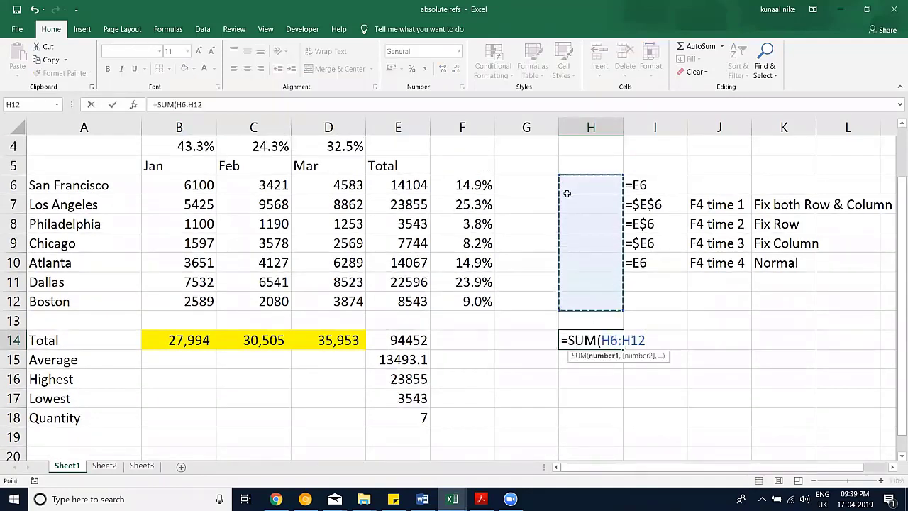
pyautogui.press('Return')
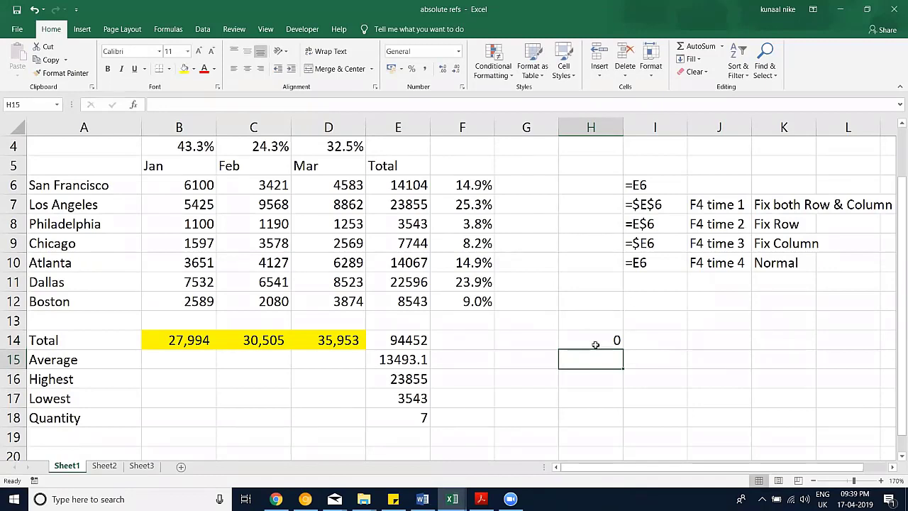
pyautogui.click(595, 339)
pyautogui.hotkey('ctrl', 'c')
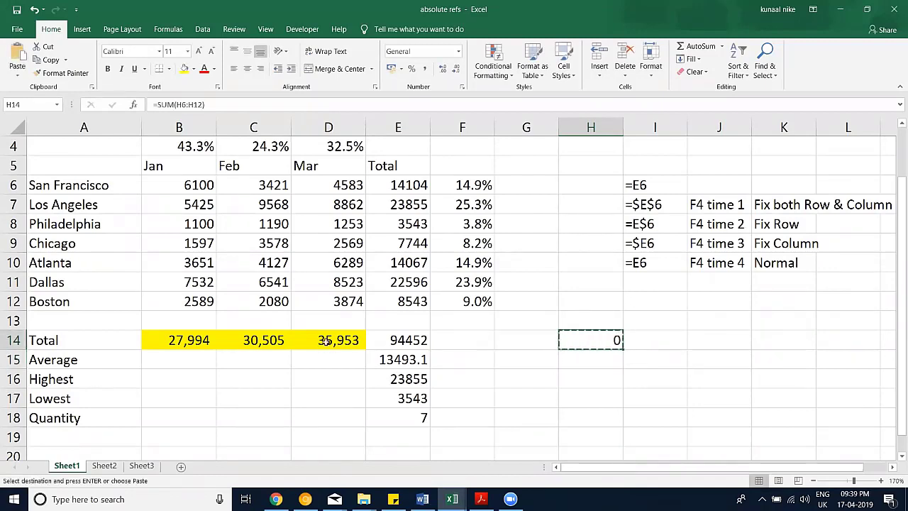
pyautogui.moveTo(323, 342); pyautogui.dragTo(186, 344)
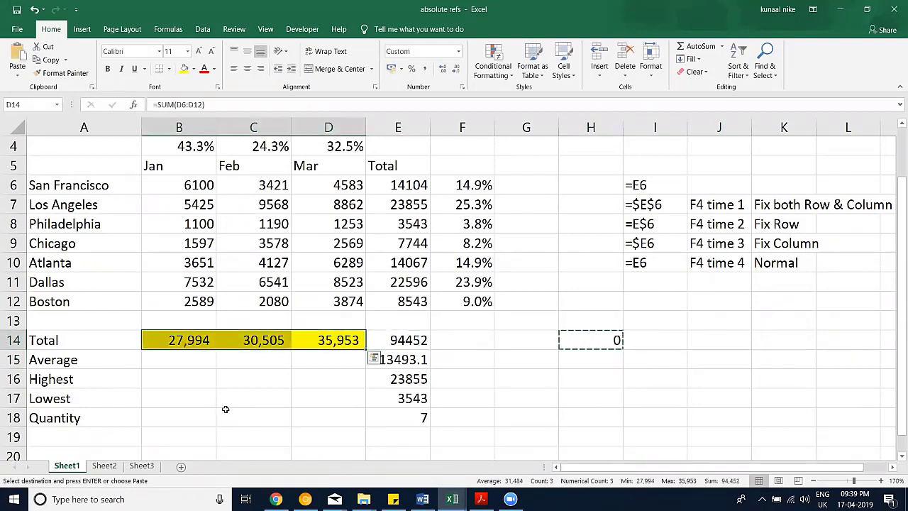
pyautogui.hotkey('ctrl', 'v')
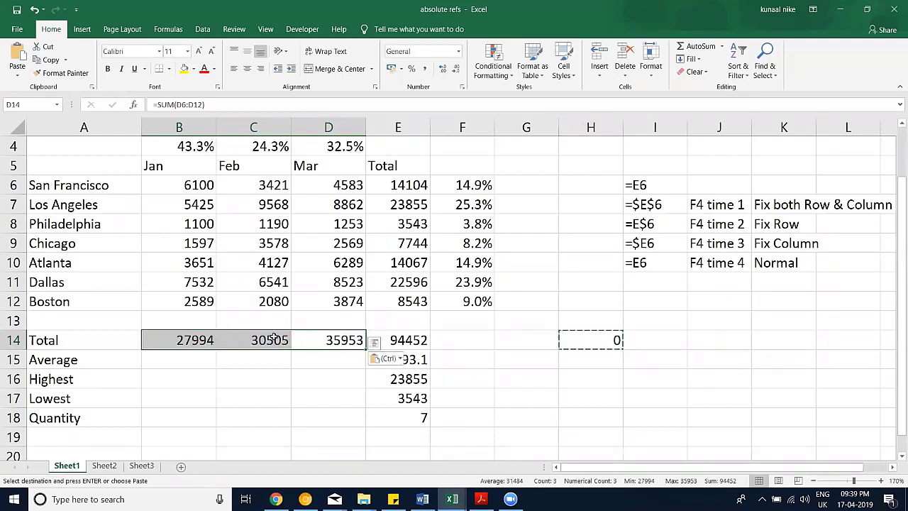
pyautogui.hotkey('ctrl', 'z')
# - Paste only the SUM formula into B14:D14 via Paste Special > Formulas, then clear it
pyautogui.click(606, 340)
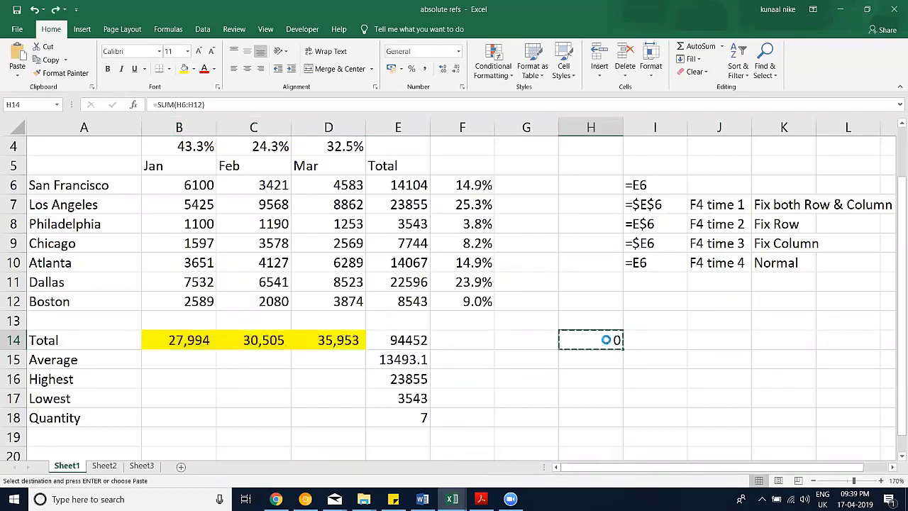
pyautogui.moveTo(344, 341); pyautogui.dragTo(186, 339)
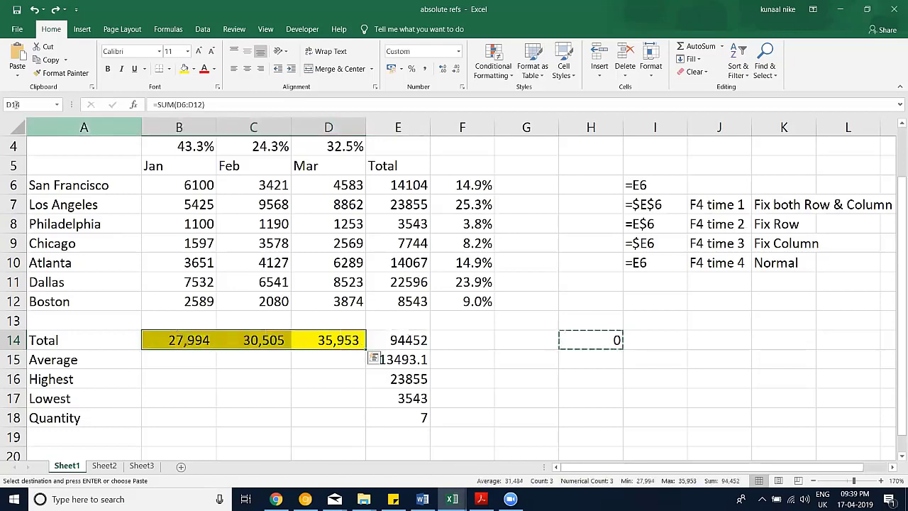
pyautogui.click(17, 74)
pyautogui.click(36, 203)
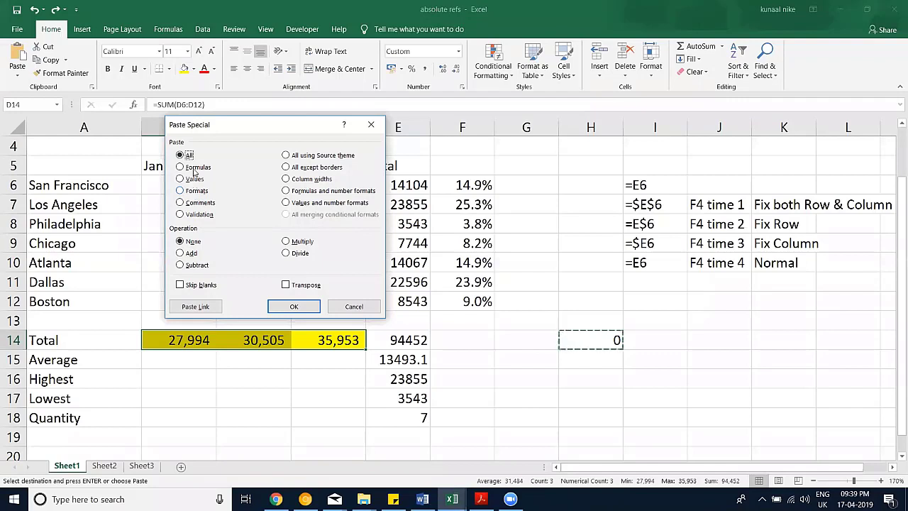
pyautogui.click(191, 169)
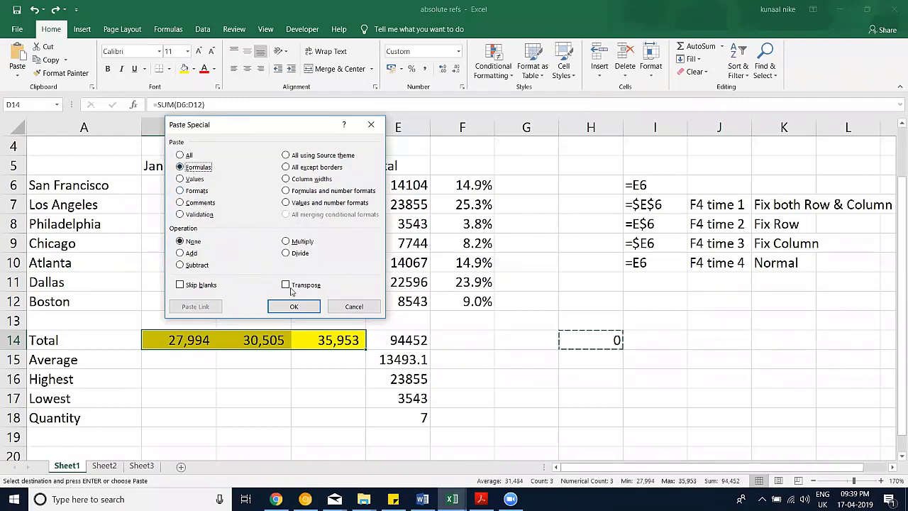
pyautogui.click(295, 306)
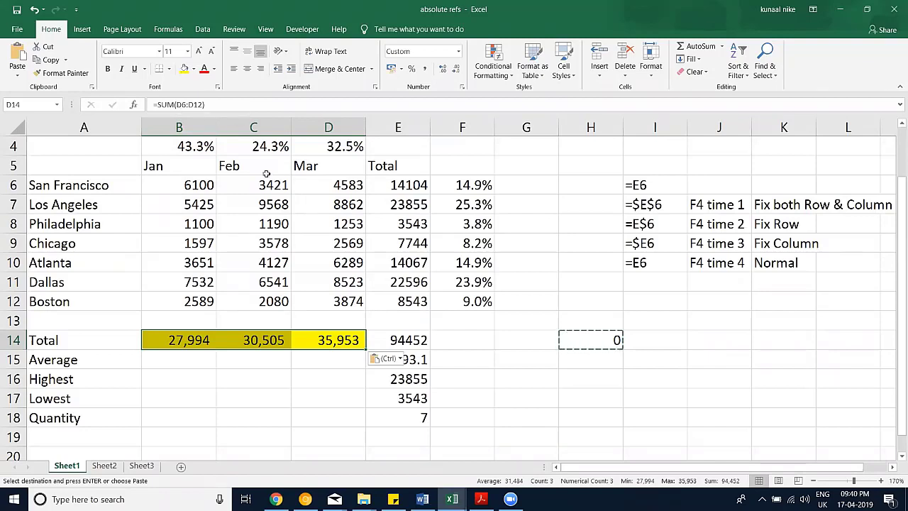
pyautogui.press('Delete')
# - Paste H14's SUM formula into B14:D14 as formulas only, then copy B14:D14
pyautogui.click(562, 340)
pyautogui.hotkey('ctrl', 'c')
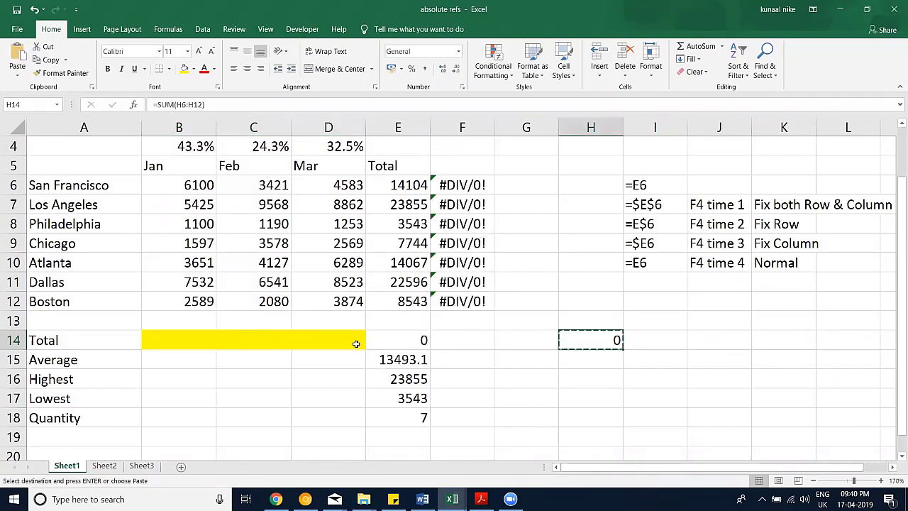
pyautogui.moveTo(357, 342); pyautogui.dragTo(179, 341)
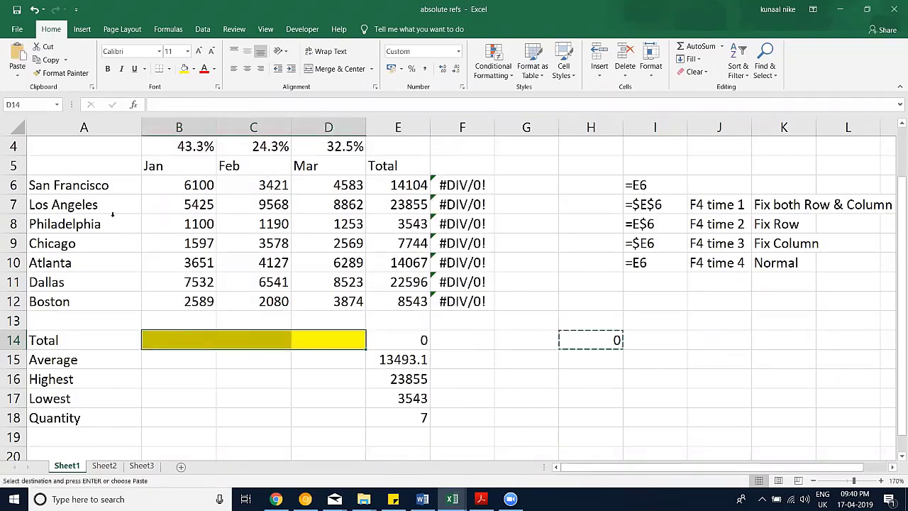
pyautogui.click(17, 71)
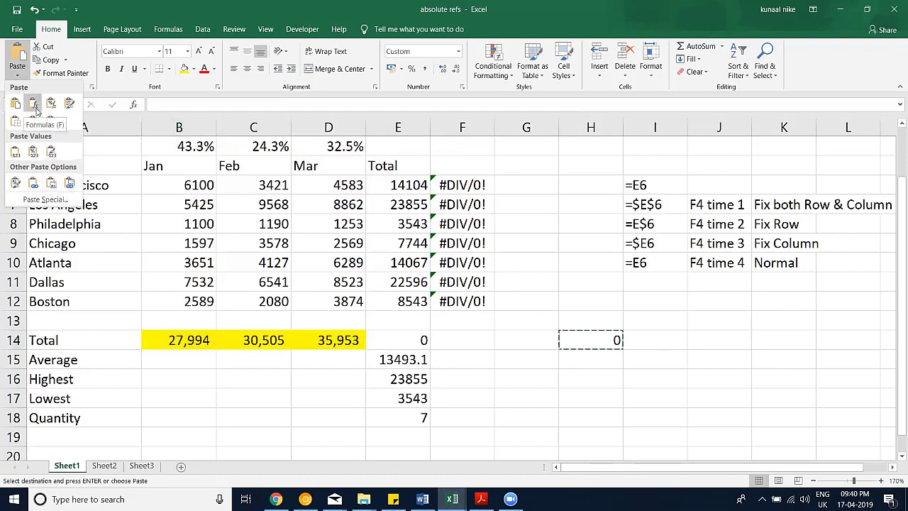
pyautogui.click(33, 104)
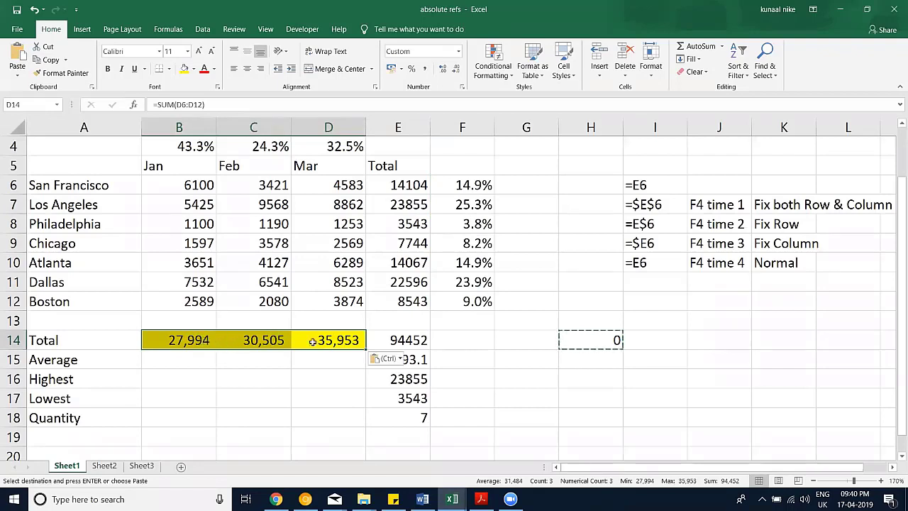
pyautogui.moveTo(188, 340); pyautogui.dragTo(331, 342)
pyautogui.hotkey('ctrl', 'c')
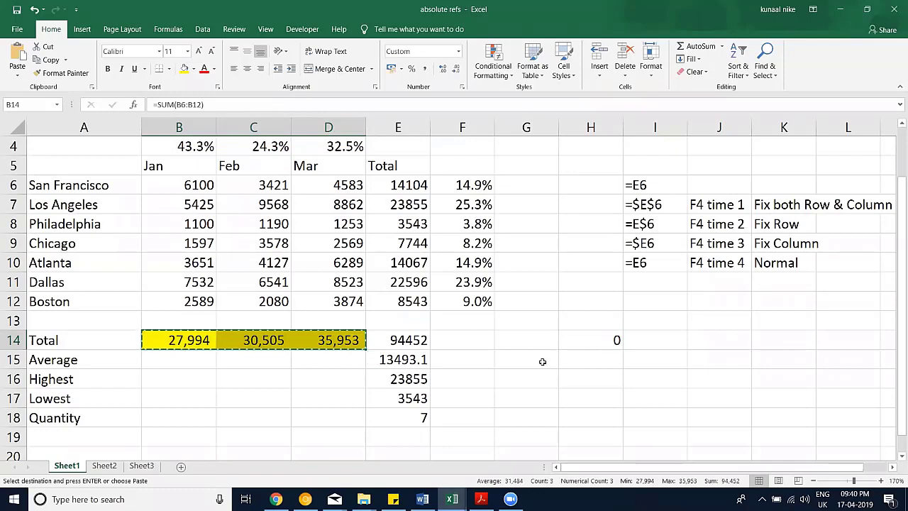
# - Paste the Total row's yellow formatting only onto G15:I15 via Paste Special > Formats
pyautogui.click(542, 360)
pyautogui.rightClick(543, 360)
pyautogui.click(584, 178)
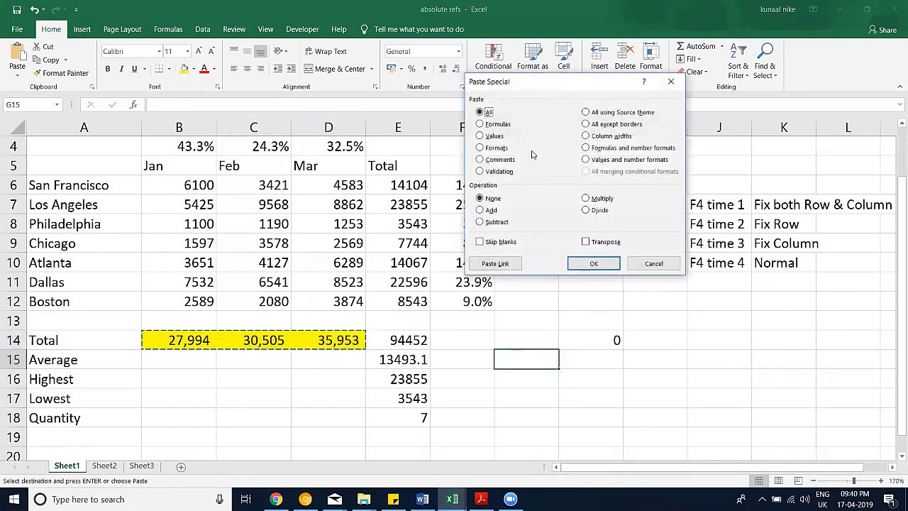
pyautogui.click(481, 148)
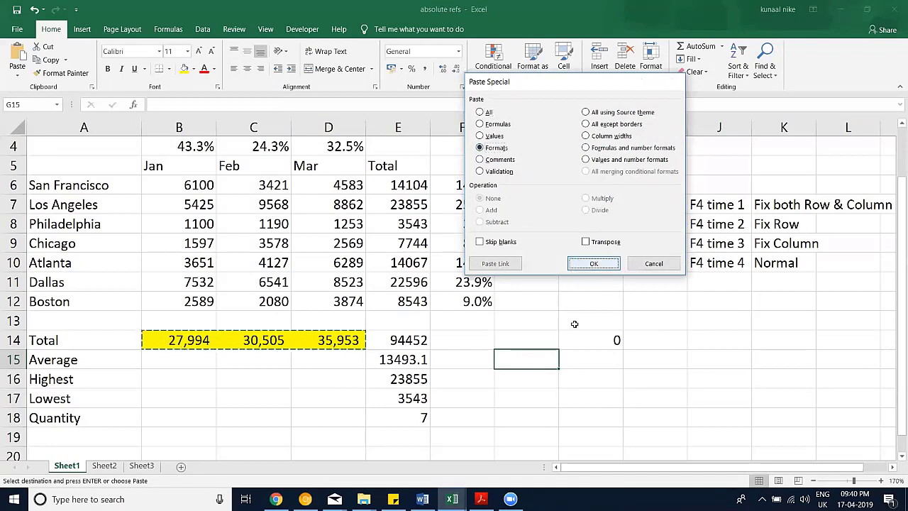
pyautogui.click(594, 264)
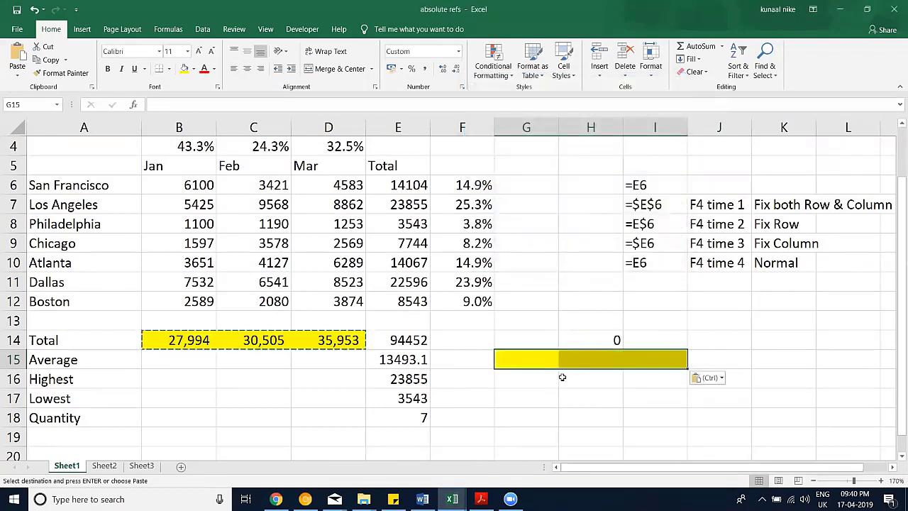
pyautogui.press('Escape')
pyautogui.click(562, 360)
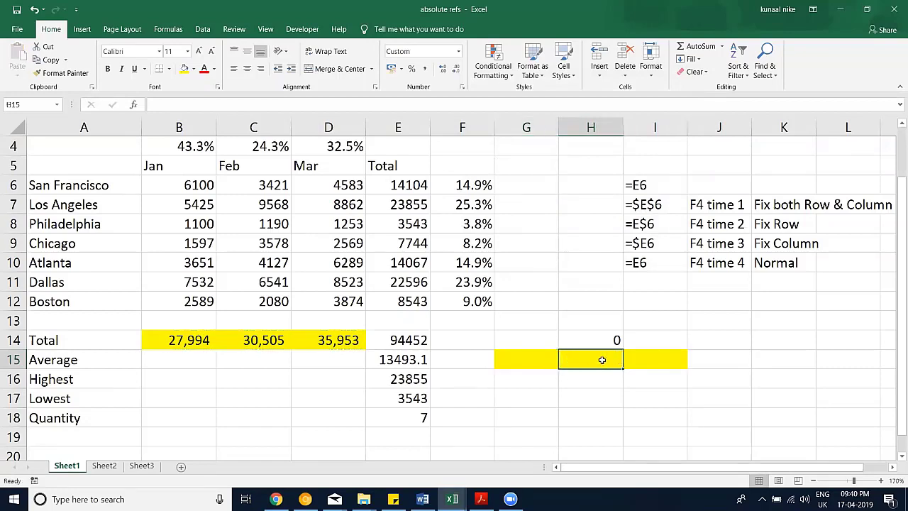
pyautogui.moveTo(622, 360); pyautogui.dragTo(533, 364)
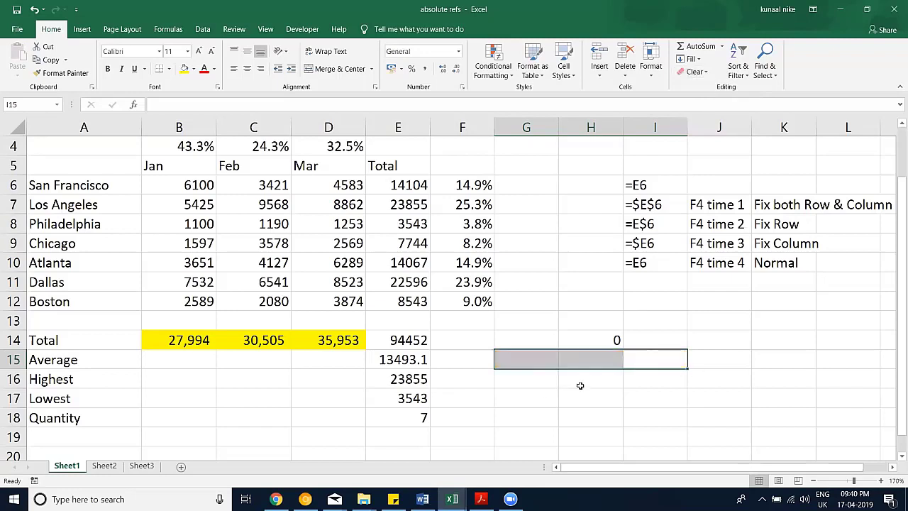
# - Widen column G and copy the column
pyautogui.click(593, 321)
pyautogui.moveTo(558, 128); pyautogui.dragTo(623, 127)
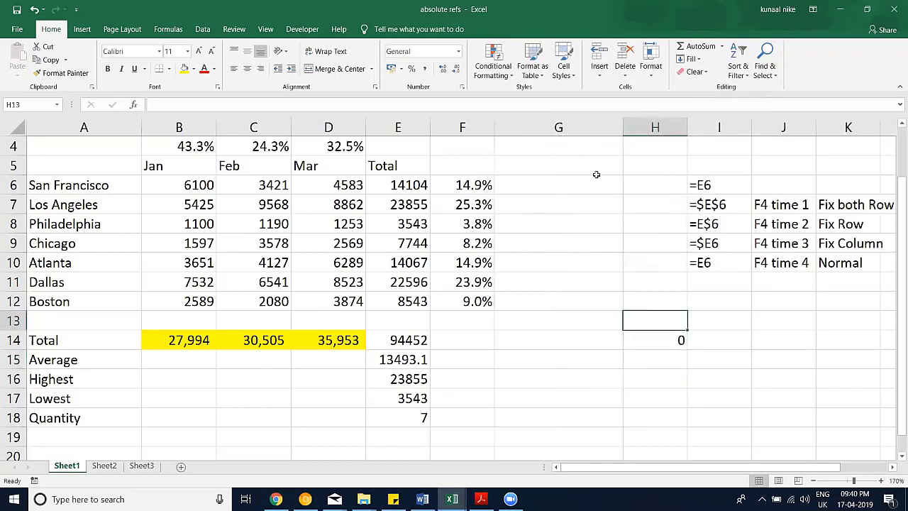
pyautogui.rightClick(558, 127)
pyautogui.click(593, 152)
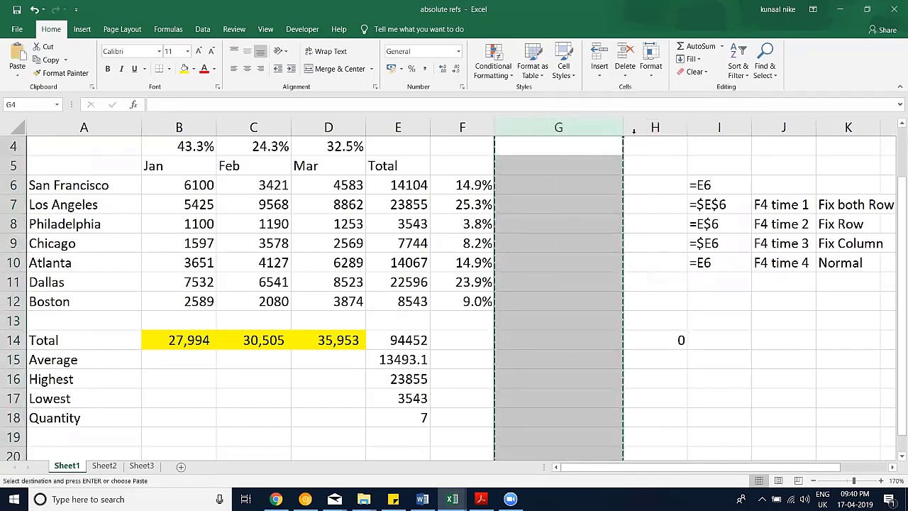
# - Give column H the same width as column G with Paste Special > Column widths
pyautogui.click(634, 130)
pyautogui.rightClick(641, 131)
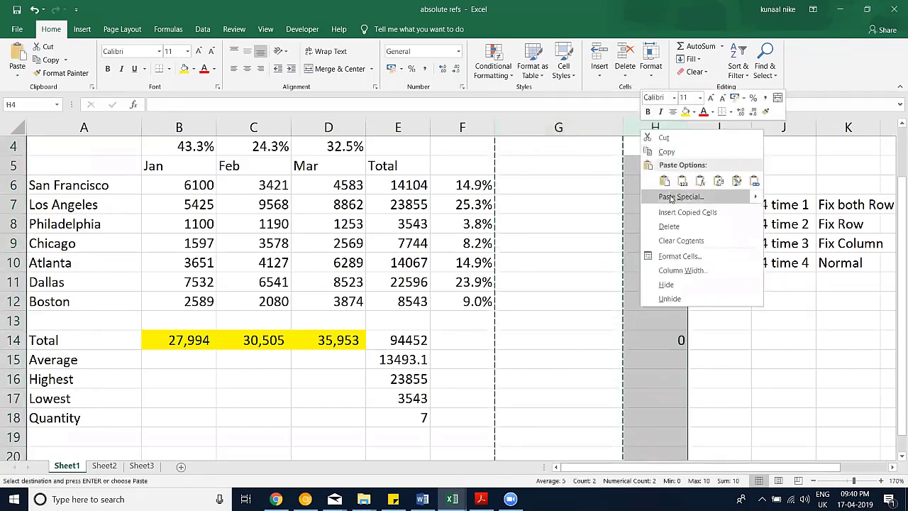
pyautogui.click(671, 198)
pyautogui.moveTo(602, 84); pyautogui.dragTo(485, 81)
pyautogui.click(565, 134)
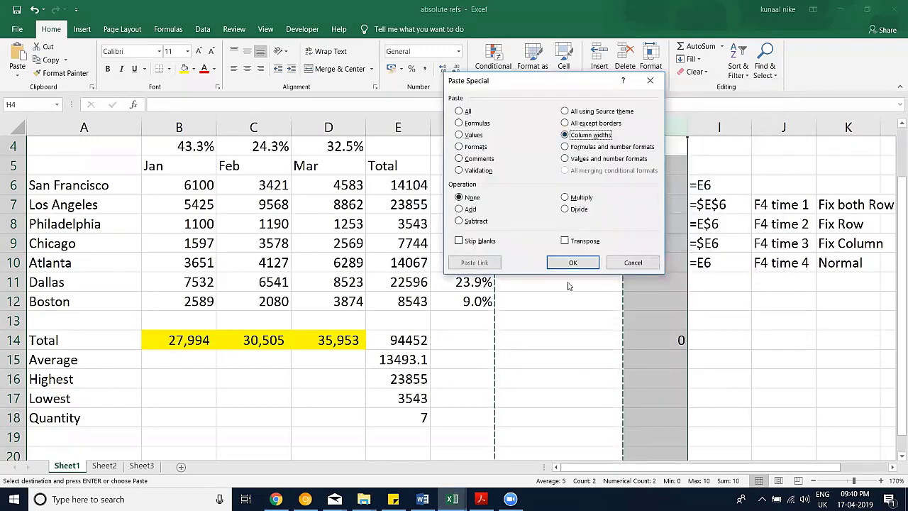
pyautogui.click(573, 263)
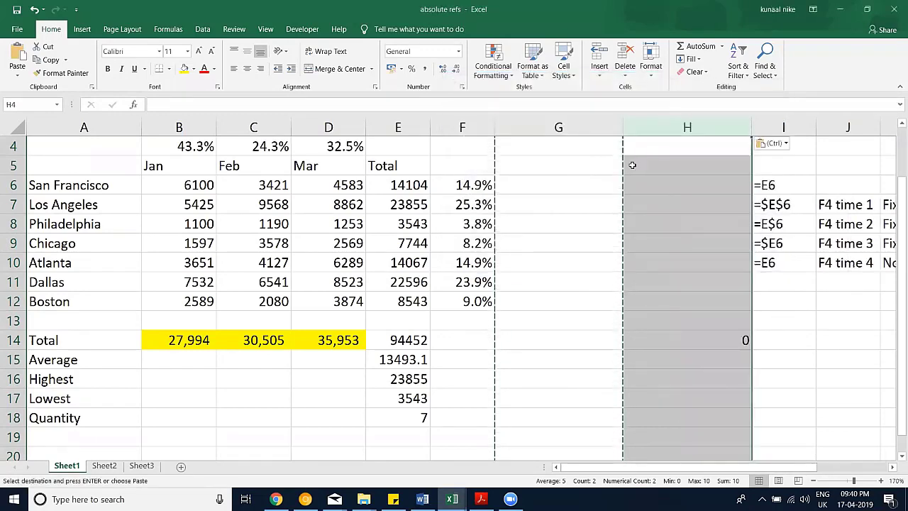
# - Undo the width paste, cancel the copy, and make column G much narrower
pyautogui.hotkey('ctrl', 'z')
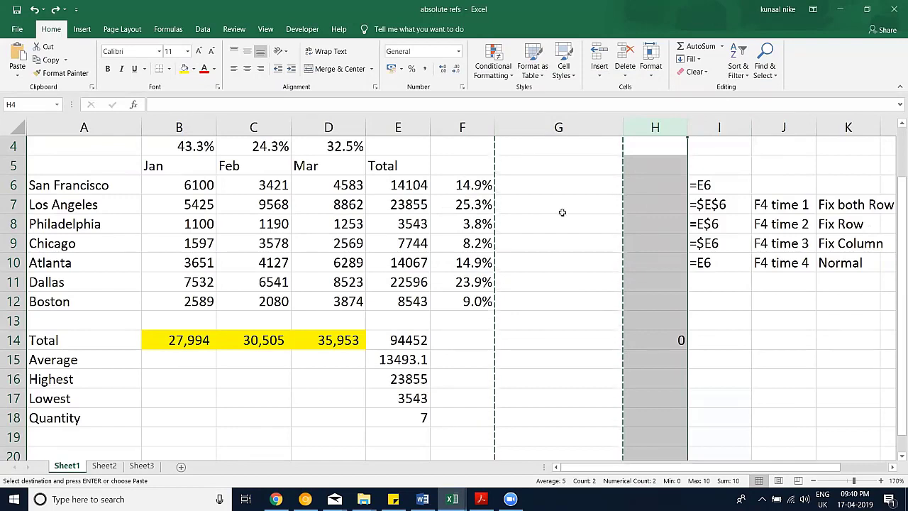
pyautogui.click(562, 212)
pyautogui.press('Escape')
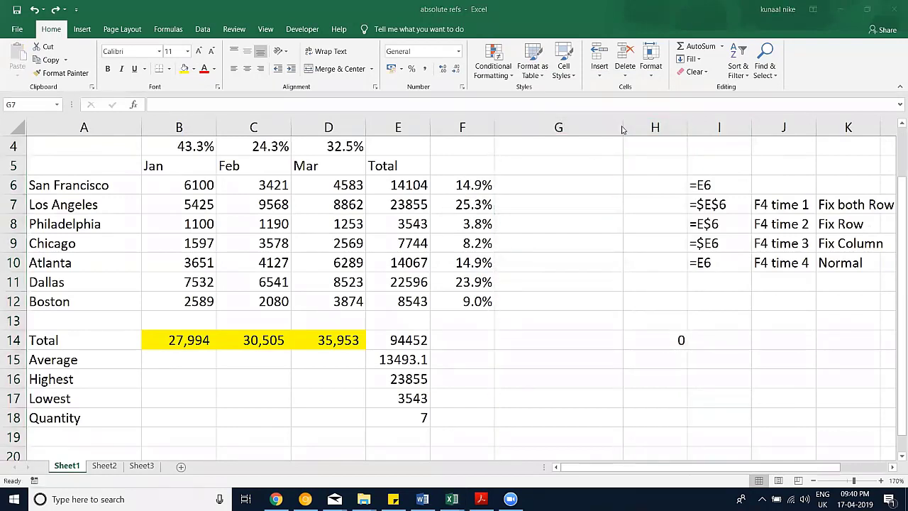
pyautogui.moveTo(622, 130); pyautogui.dragTo(531, 126)
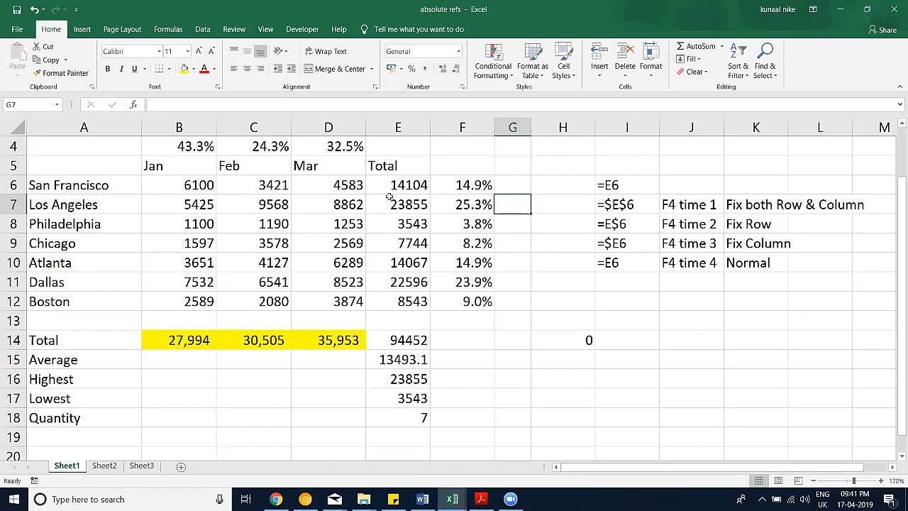
# - Bring the Data Cleaning_Removing Duplicates (1-10)_Start workbook forward from the taskbar Excel previews
pyautogui.click(234, 30)
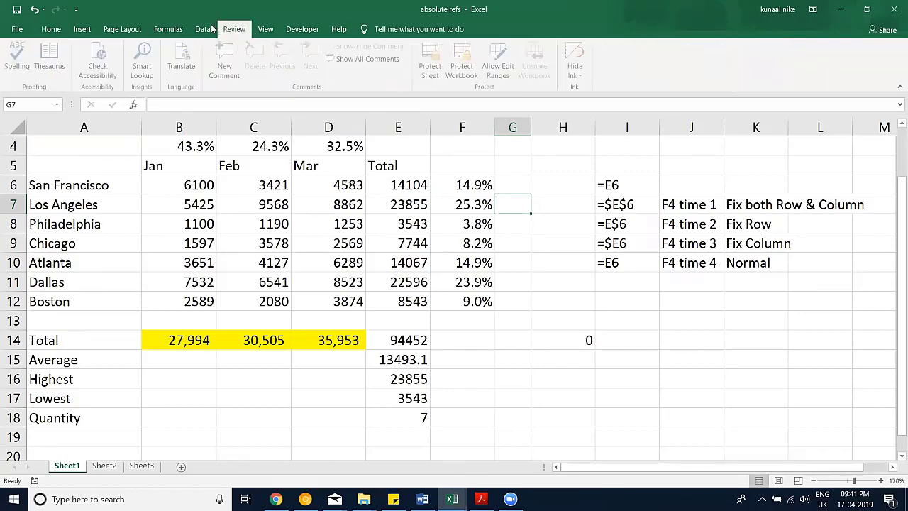
pyautogui.scroll(1, 253, 50)
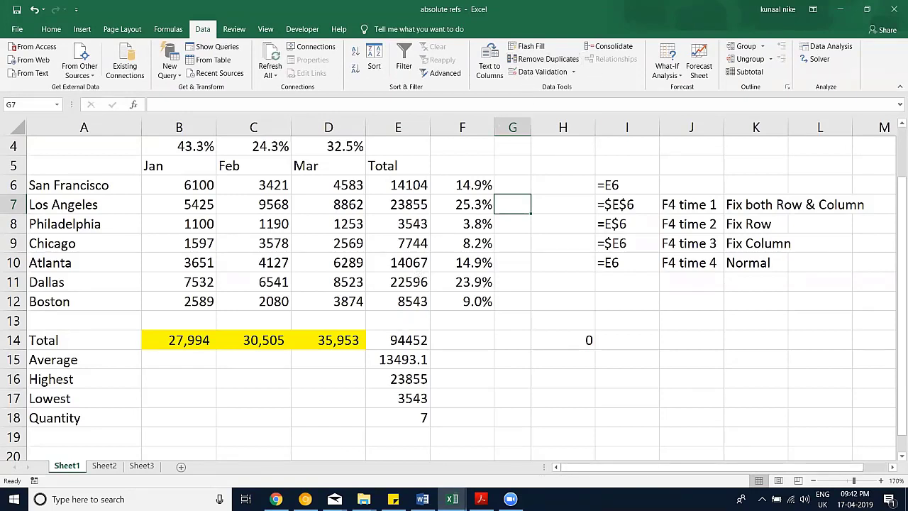
pyautogui.moveTo(452, 499)
pyautogui.click(643, 457)
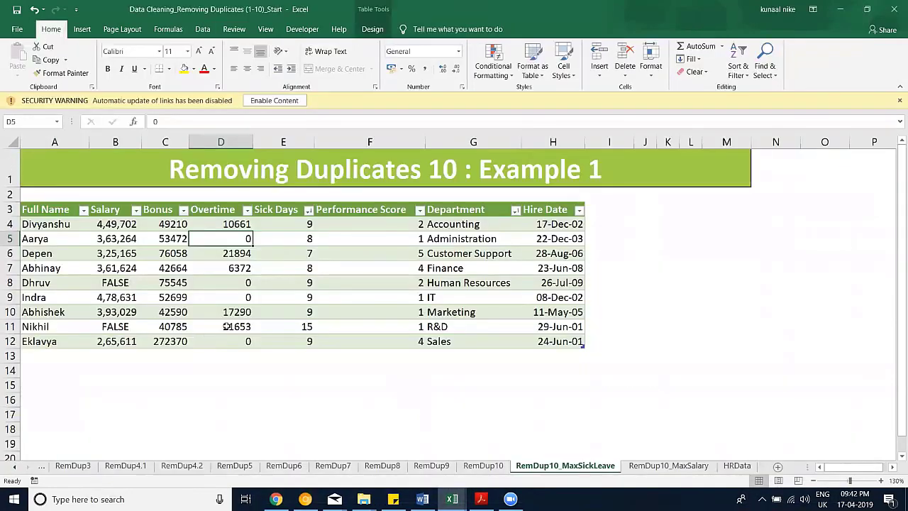
# - Delete the old productSold list and SUMIFS totals on RemDup1, then move to SalesData
pyautogui.click(12, 469)
pyautogui.click(12, 469)
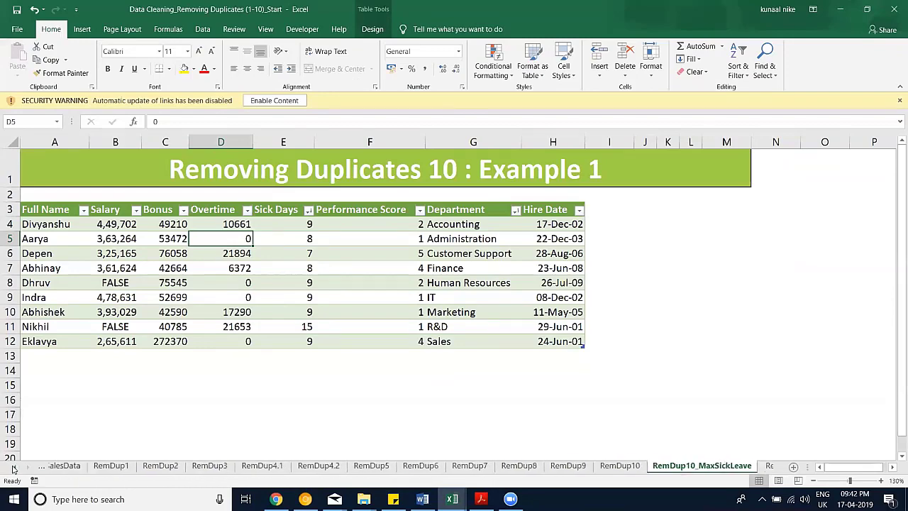
pyautogui.click(12, 469)
pyautogui.click(12, 469)
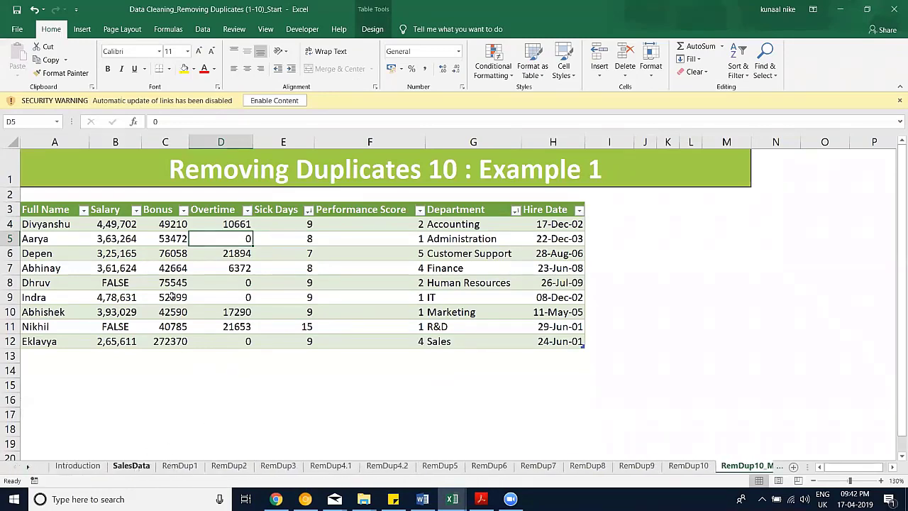
pyautogui.hotkey('ctrl', 'pageup')
pyautogui.hotkey('ctrl', 'pageup')
pyautogui.hotkey('ctrl', 'pageup')
pyautogui.hotkey('ctrl', 'pageup')
pyautogui.hotkey('ctrl', 'pageup')
pyautogui.hotkey('ctrl', 'pageup')
pyautogui.hotkey('ctrl', 'pageup')
pyautogui.hotkey('ctrl', 'pageup')
pyautogui.hotkey('ctrl', 'pageup')
pyautogui.hotkey('ctrl', 'pageup')
pyautogui.hotkey('ctrl', 'pageup')
pyautogui.hotkey('ctrl', 'pageup')
pyautogui.hotkey('ctrl', 'pagedown')
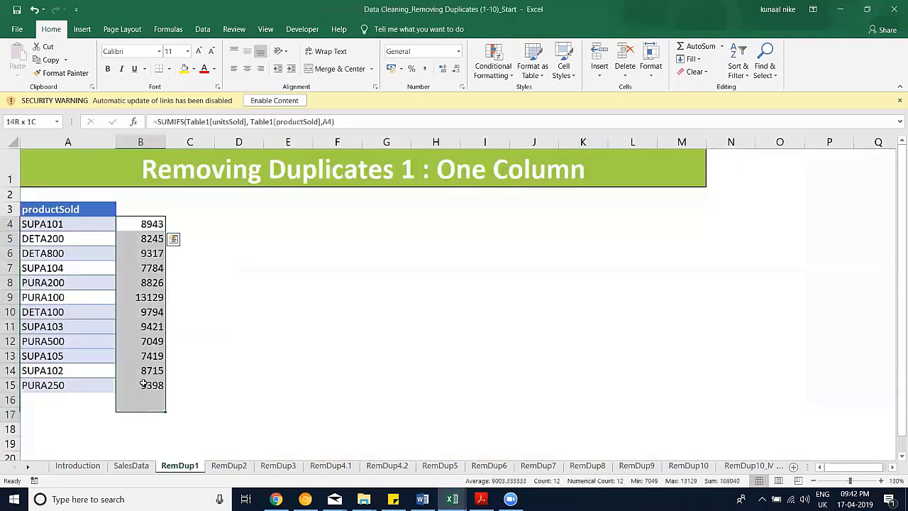
pyautogui.moveTo(142, 383); pyautogui.dragTo(139, 378)
pyautogui.press('Delete')
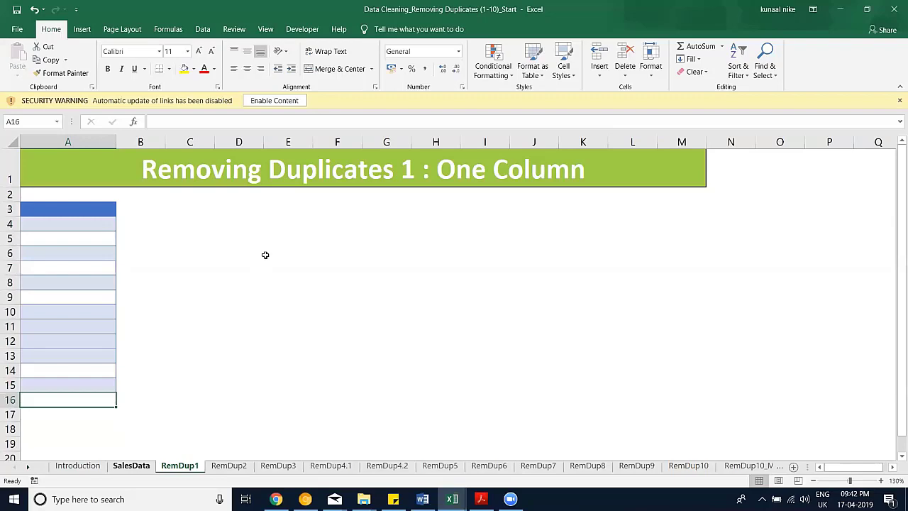
pyautogui.hotkey('ctrl', 'pageup')
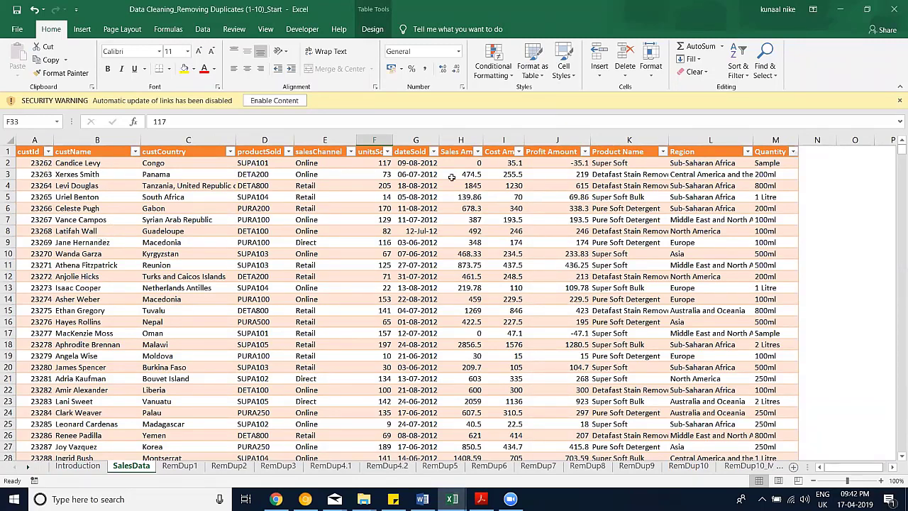
# - Copy the SalesData Product Name column and paste it into RemDup1 starting at A3
pyautogui.moveTo(34, 174); pyautogui.dragTo(627, 199)
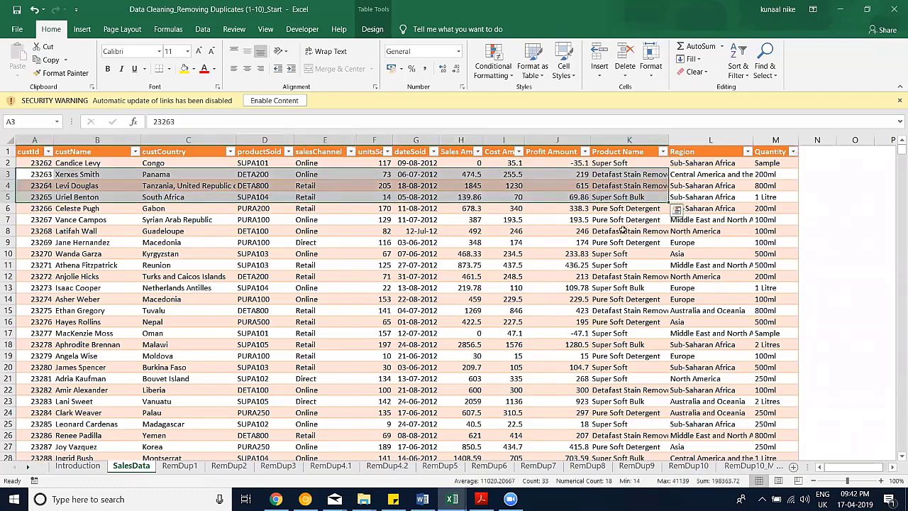
pyautogui.click(623, 230)
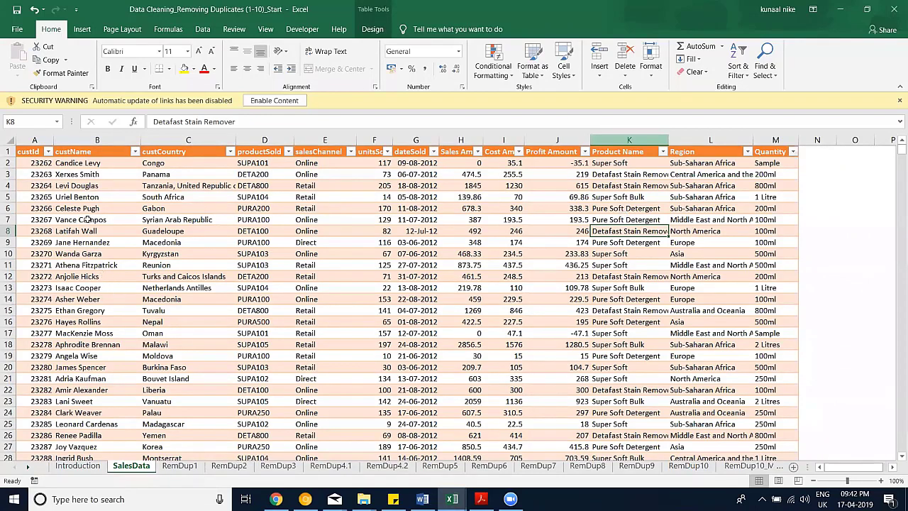
pyautogui.hotkey('ctrl', 'Up')
pyautogui.hotkey('ctrl', 'shift', 'Down')
pyautogui.hotkey('ctrl', 'c')
pyautogui.hotkey('ctrl', 'pagedown')
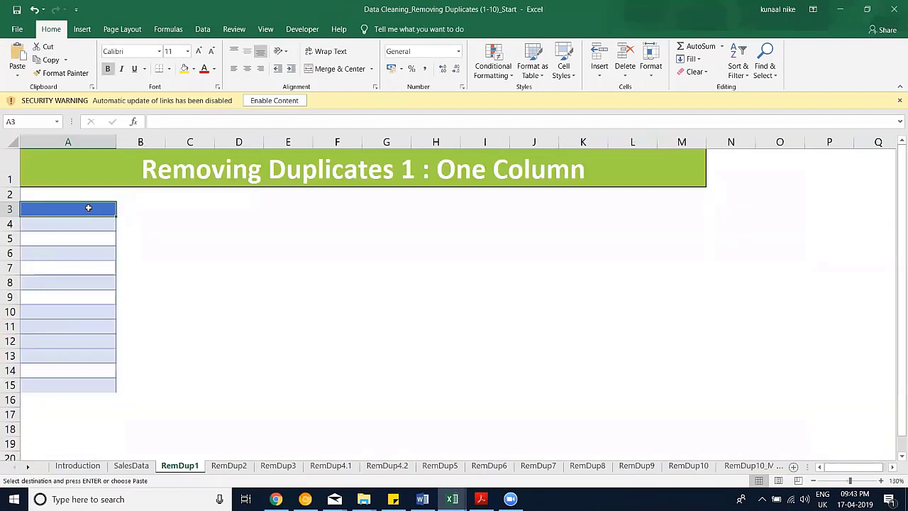
pyautogui.hotkey('ctrl', 'v')
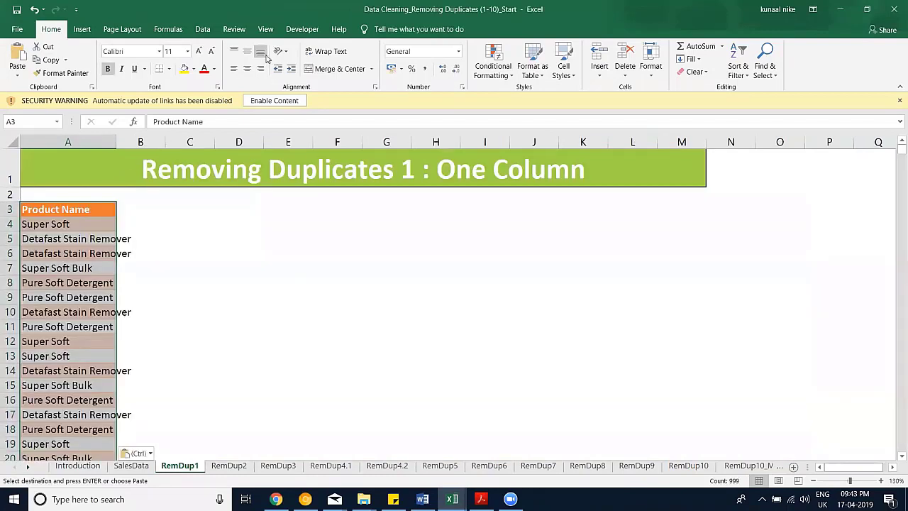
# - Remove duplicate product names, leaving four products in A3:A7, and autofit column A
pyautogui.click(202, 30)
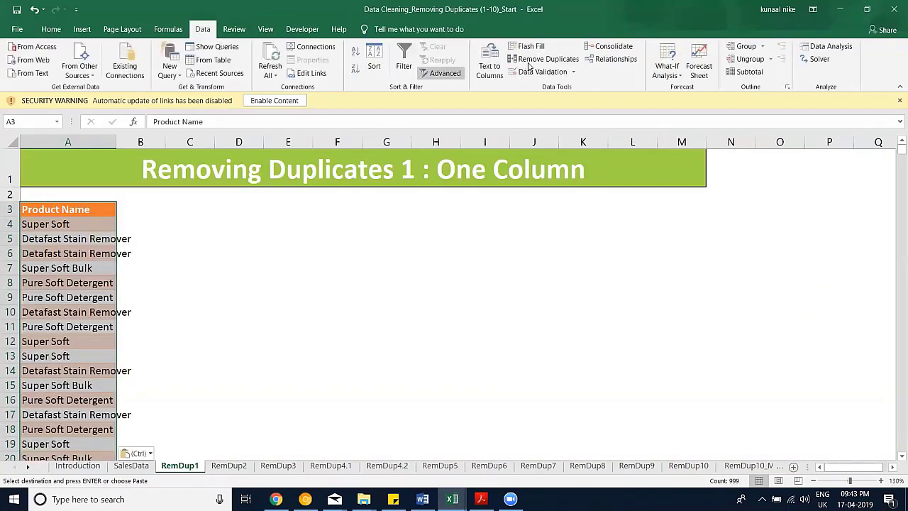
pyautogui.click(529, 60)
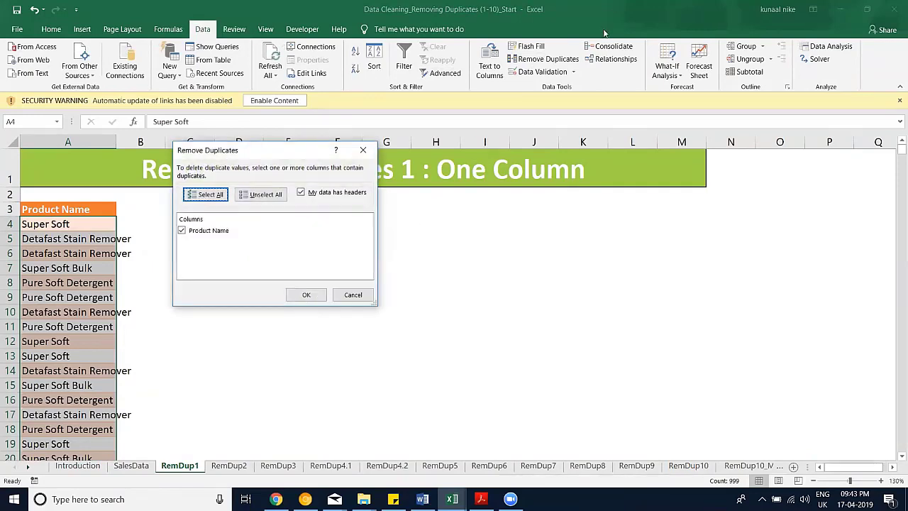
pyautogui.press('Return')
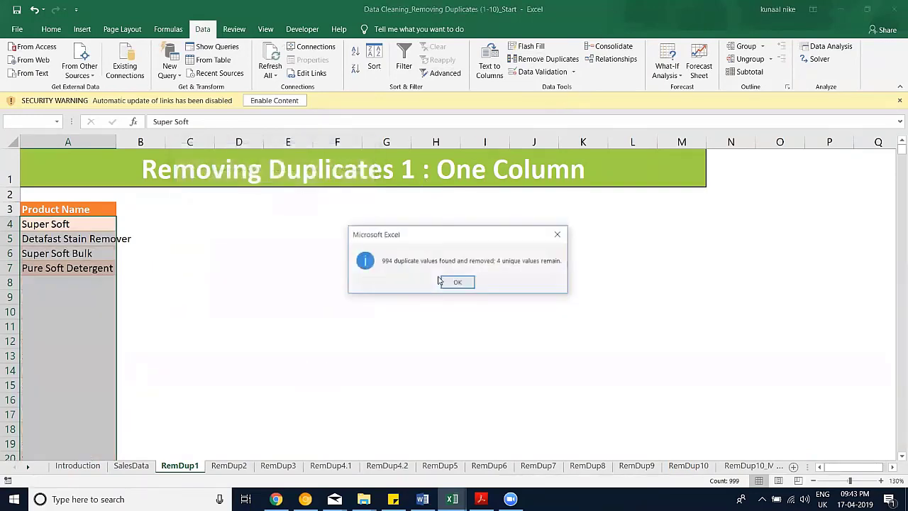
pyautogui.click(459, 282)
pyautogui.click(92, 326)
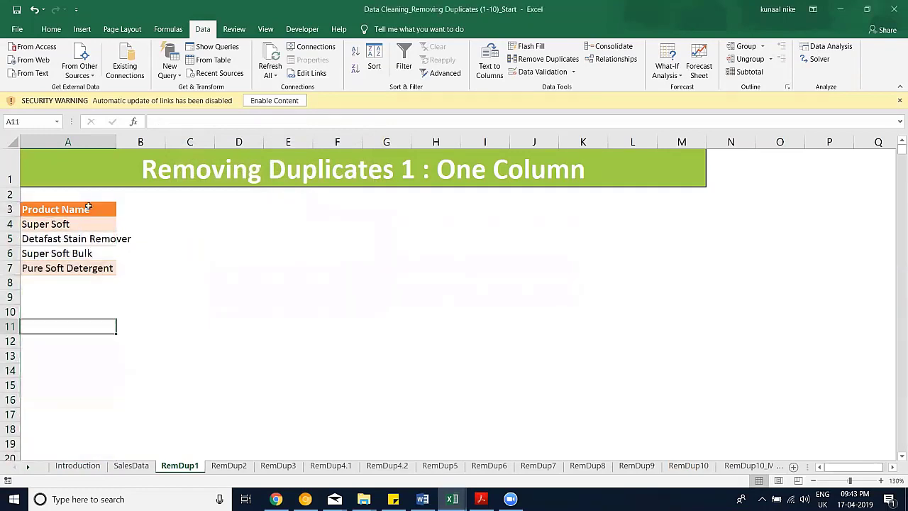
pyautogui.doubleClick(116, 141)
pyautogui.moveTo(95, 209); pyautogui.dragTo(105, 268)
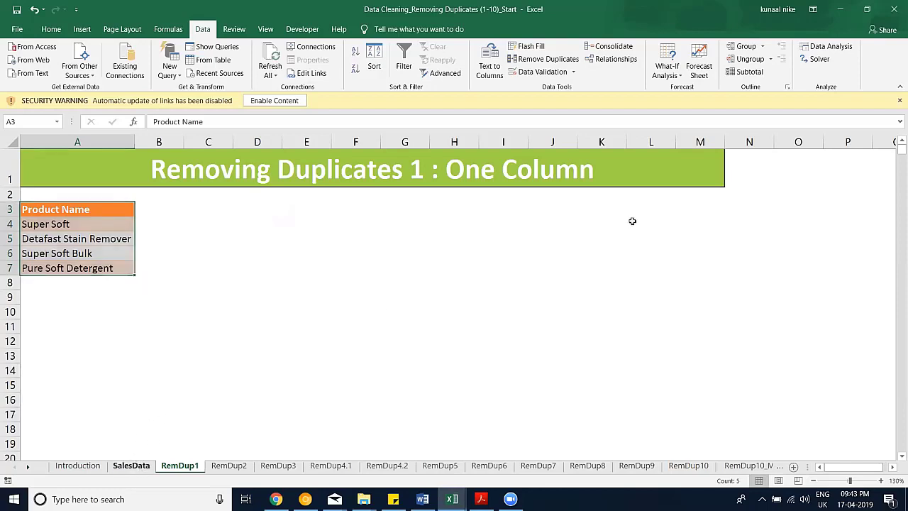
# - Start a SUMIFS in RemDup1!B4 using the SalesData Profit Amount column as sum range
pyautogui.hotkey('ctrl', 'pageup')
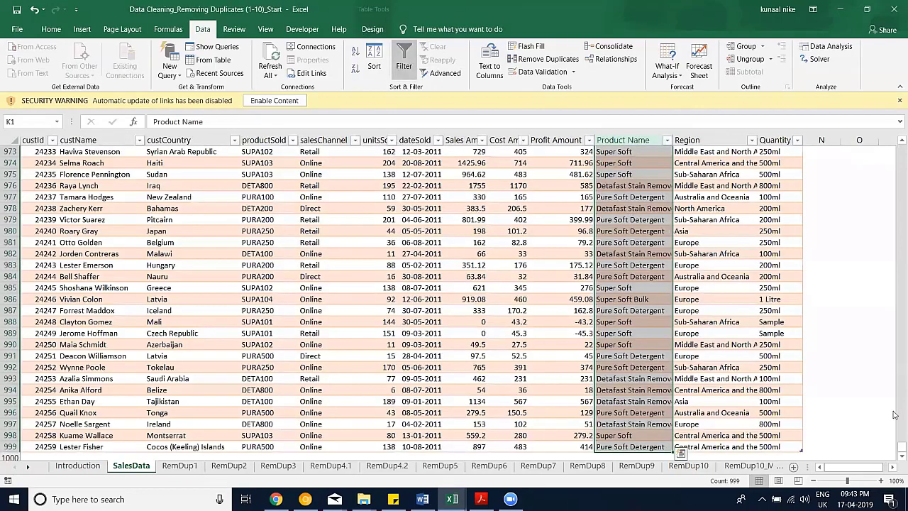
pyautogui.scroll(20, 486, 186)
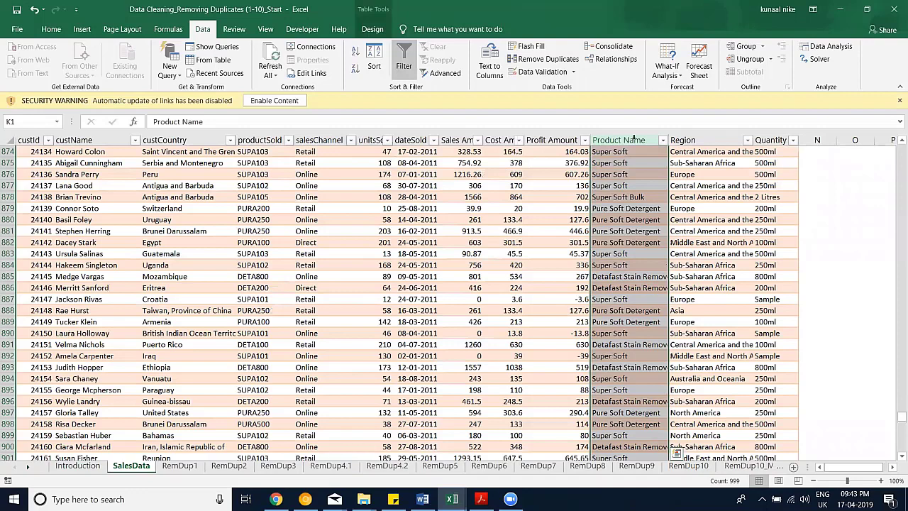
pyautogui.click(168, 467)
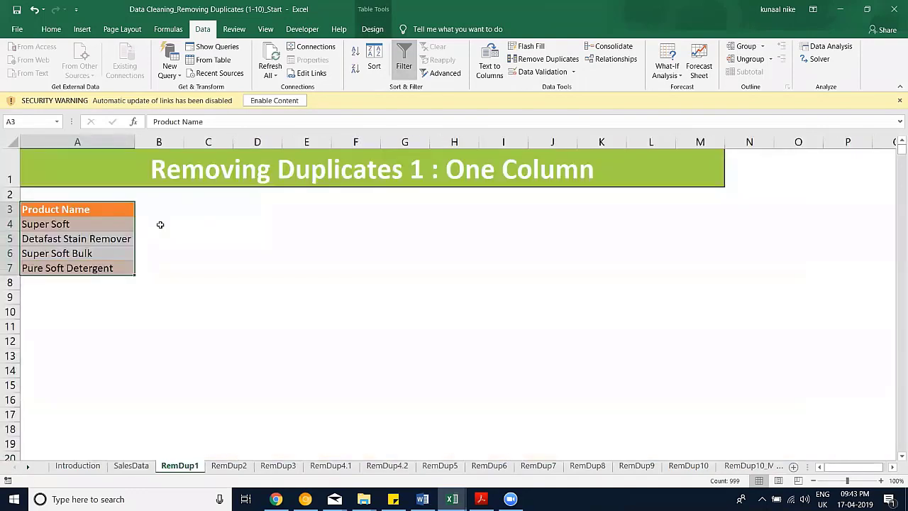
pyautogui.click(160, 224)
pyautogui.write('=')
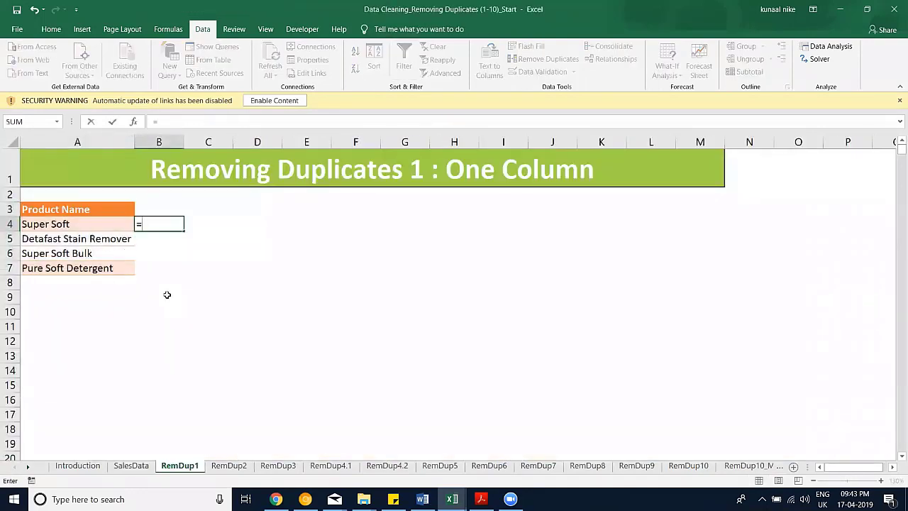
pyautogui.write('su')
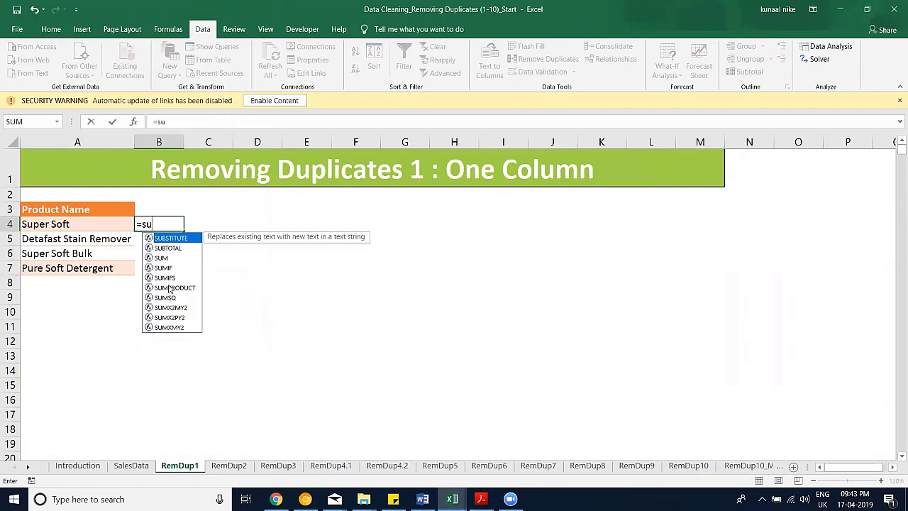
pyautogui.press('Down')
pyautogui.press('Down')
pyautogui.press('Down')
pyautogui.press('Down')
pyautogui.press('Tab')
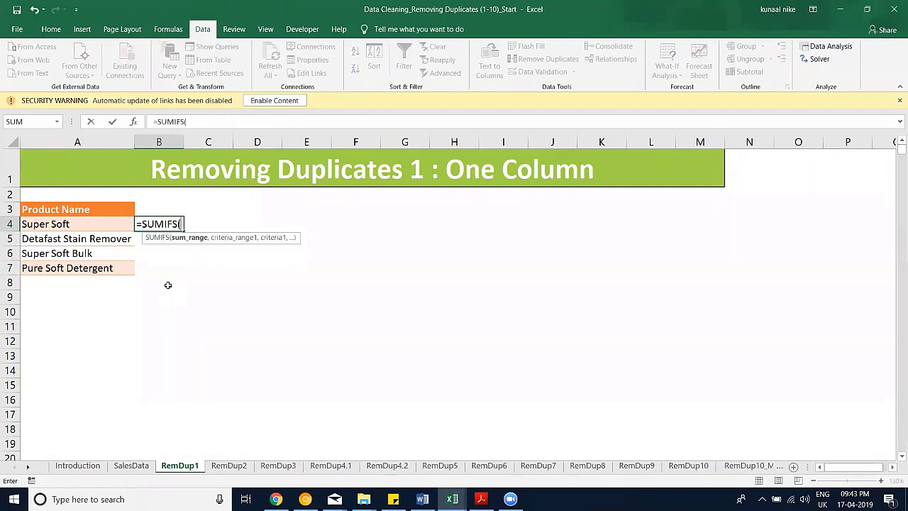
pyautogui.click(142, 466)
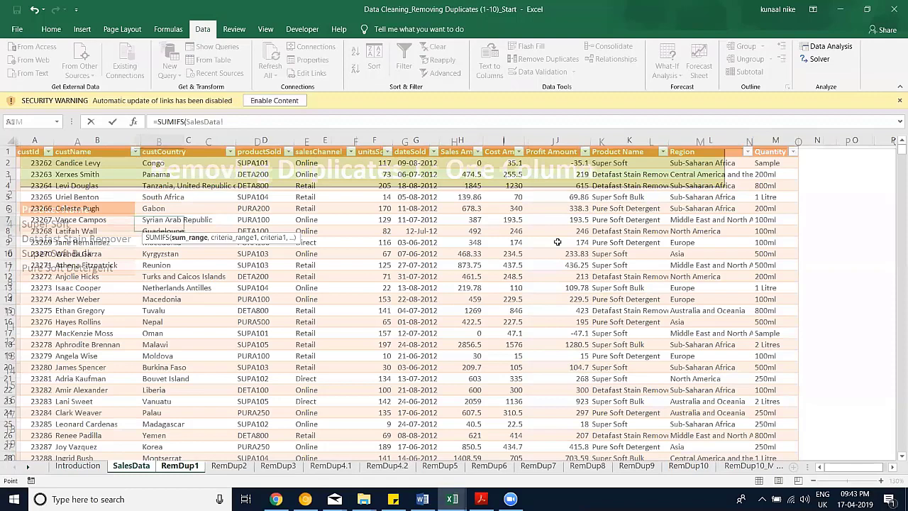
pyautogui.press('Down')
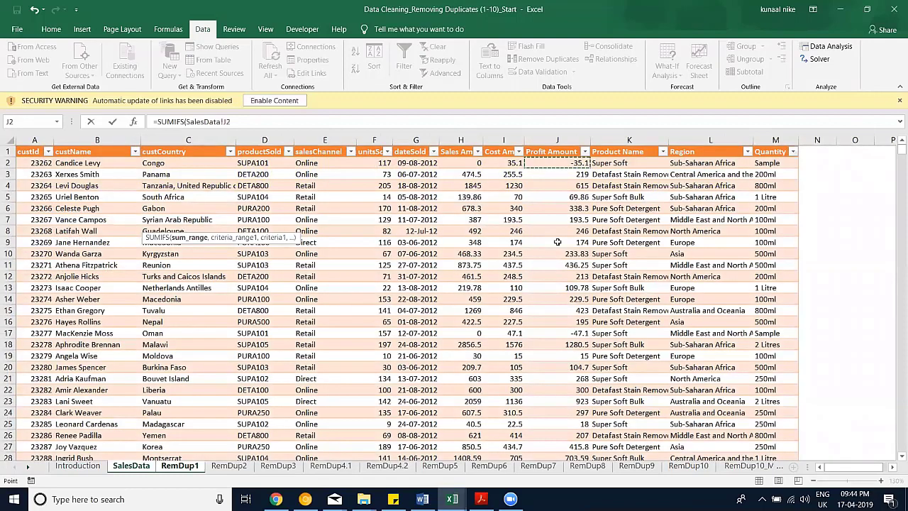
pyautogui.hotkey('ctrl', 'shift', 'Down')
# - Finish the formula with Table1[Product Name] as criteria range and A4 as criterion
pyautogui.write(',')
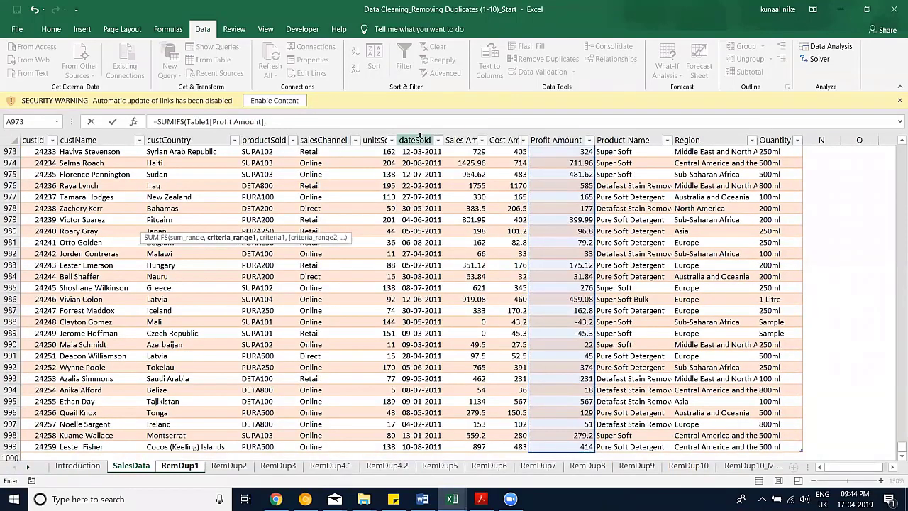
pyautogui.write('tab')
pyautogui.press('Tab')
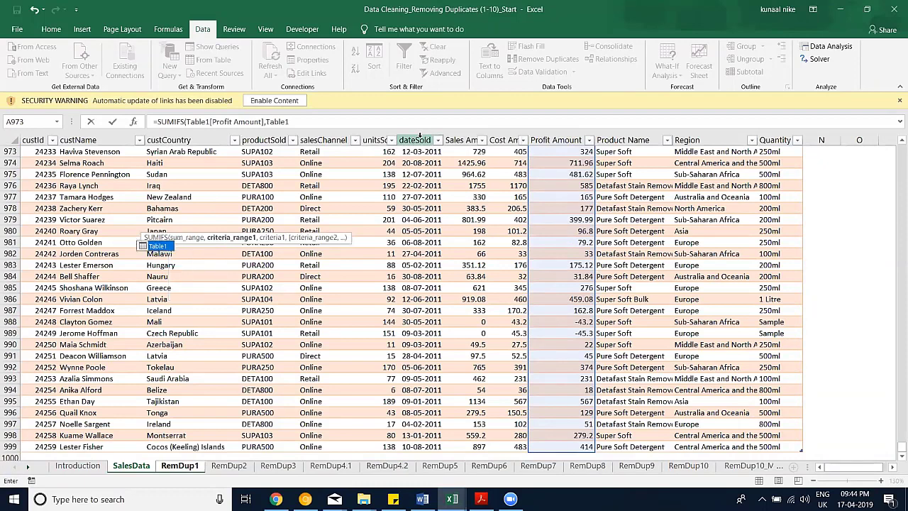
pyautogui.write('[')
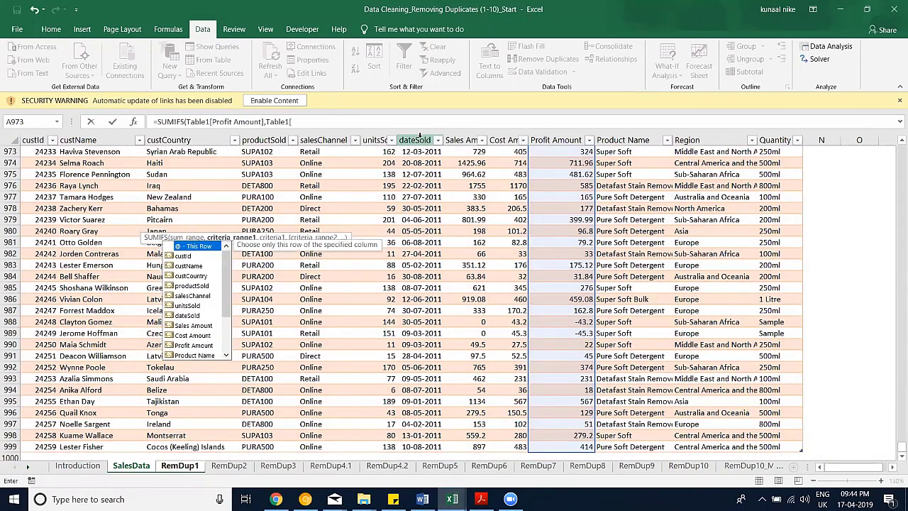
pyautogui.write('prod')
pyautogui.press('Tab')
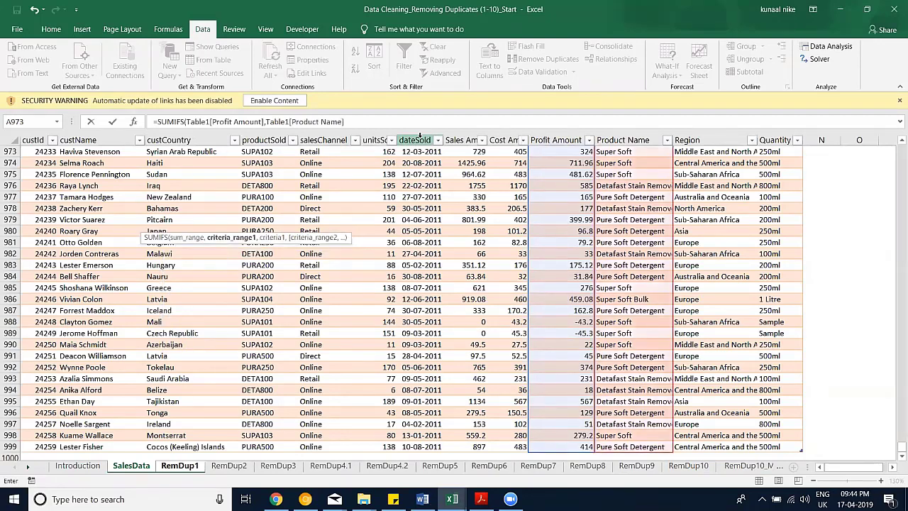
pyautogui.write(',')
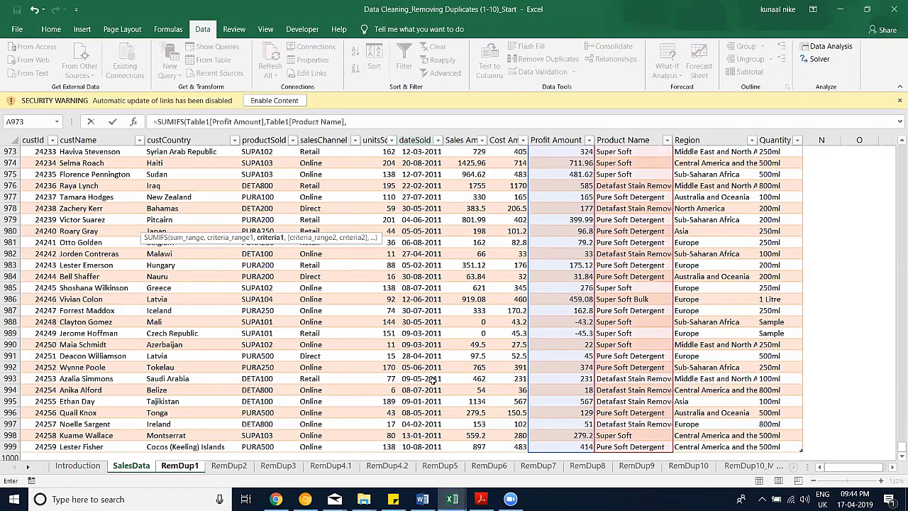
pyautogui.click(82, 225)
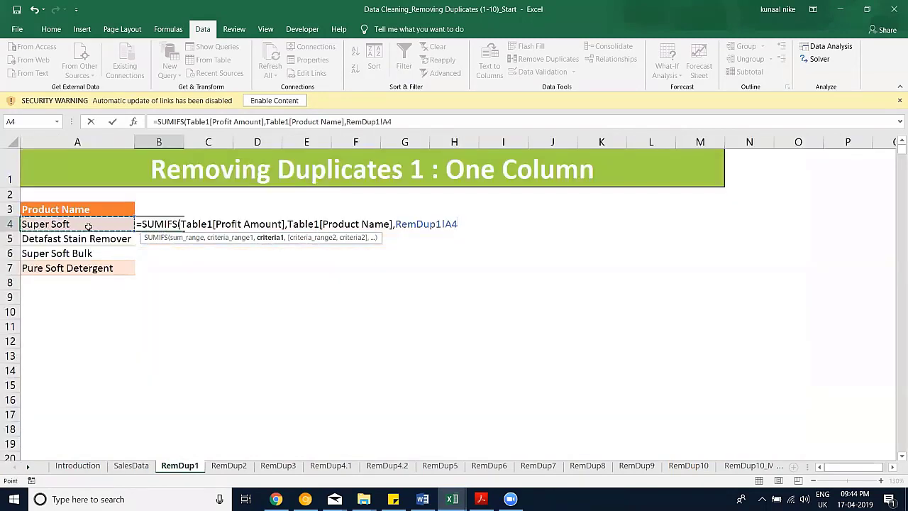
pyautogui.press('Return')
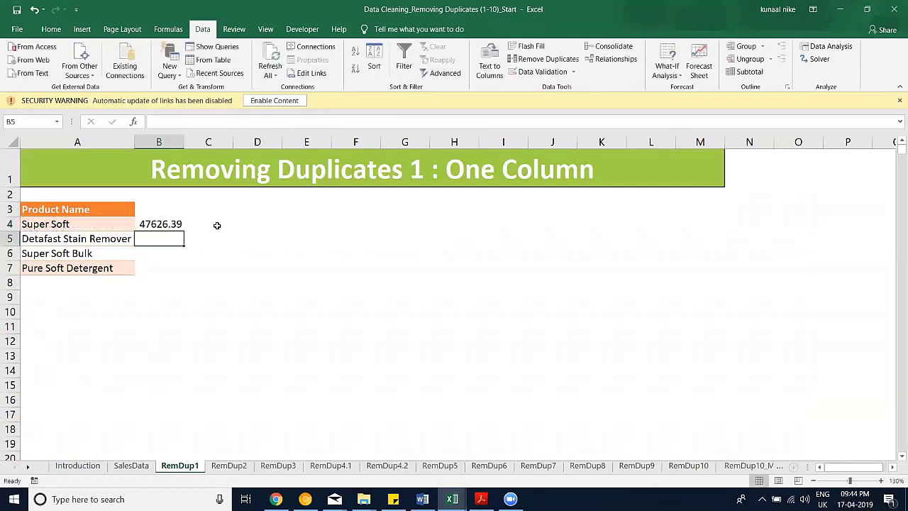
# - Fill the SUMIFS profit formula down B4:B7 for all four products
pyautogui.moveTo(166, 224); pyautogui.dragTo(165, 265)
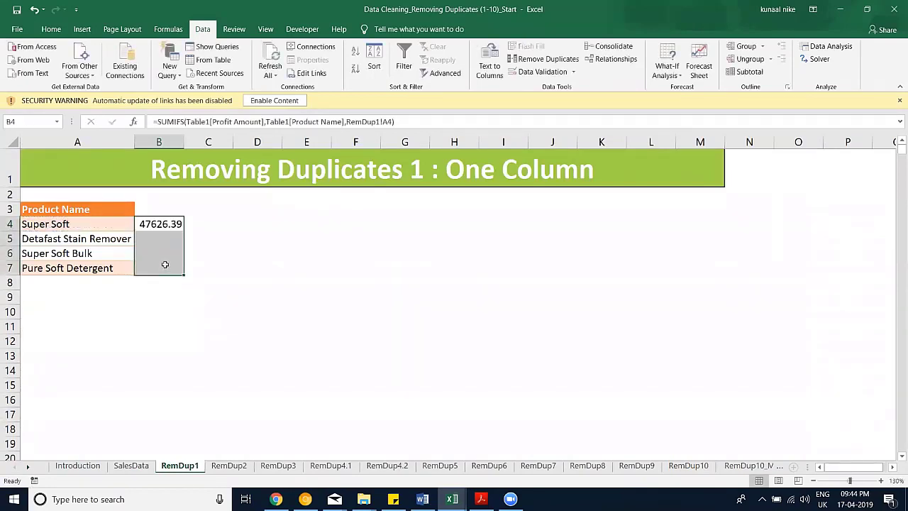
pyautogui.hotkey('ctrl', 'd')
pyautogui.click(51, 32)
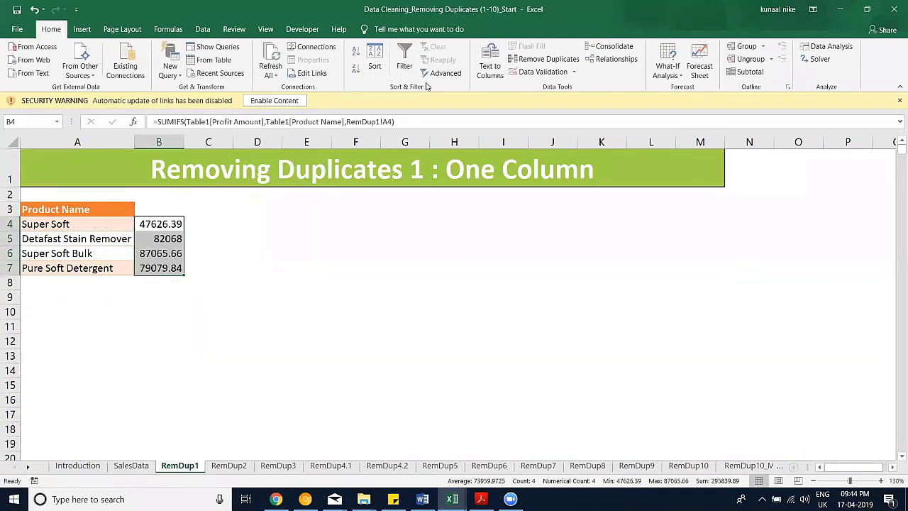
# - Format the B4:B7 profit totals with Comma Style and no decimals, then go to SalesData
pyautogui.click(412, 68)
pyautogui.click(456, 68)
pyautogui.click(456, 68)
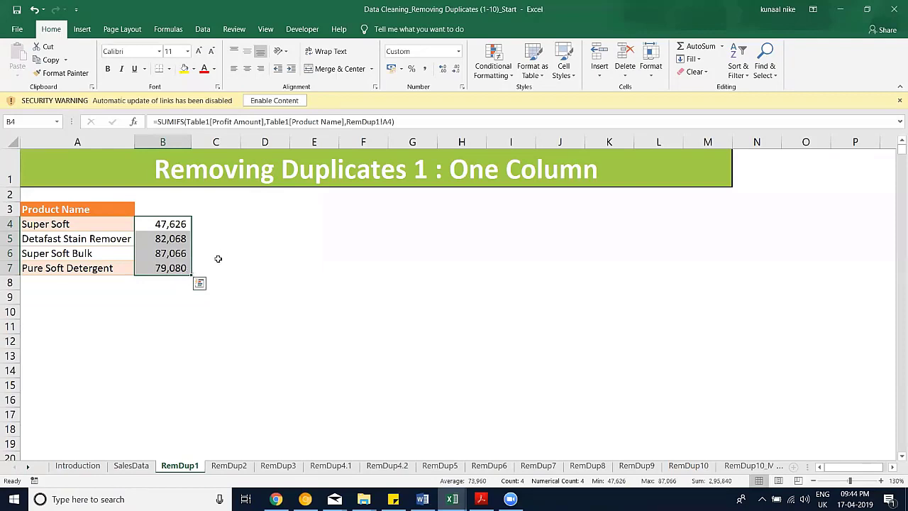
pyautogui.click(203, 29)
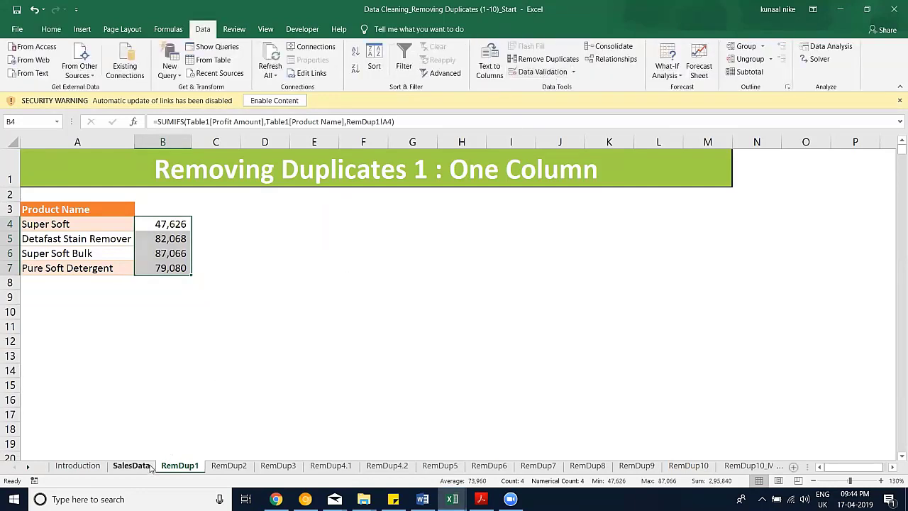
pyautogui.hotkey('ctrl', 'pageup')
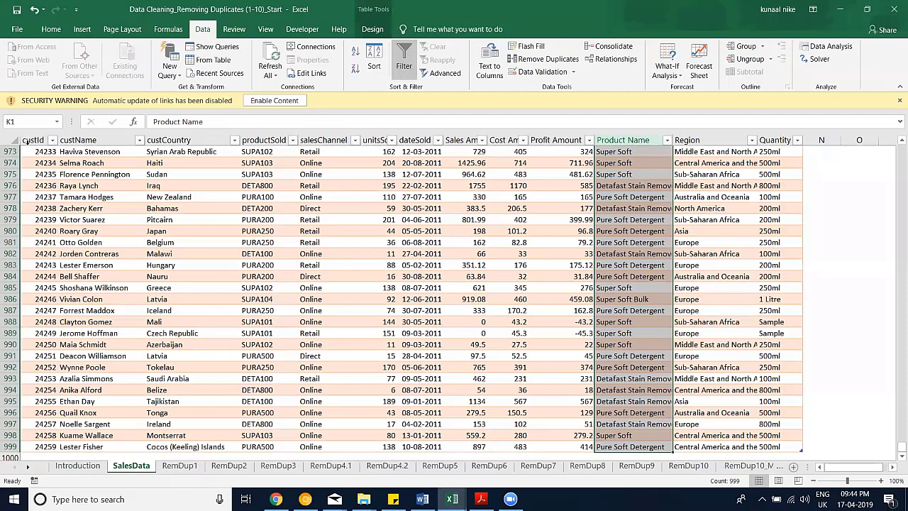
pyautogui.click(27, 141)
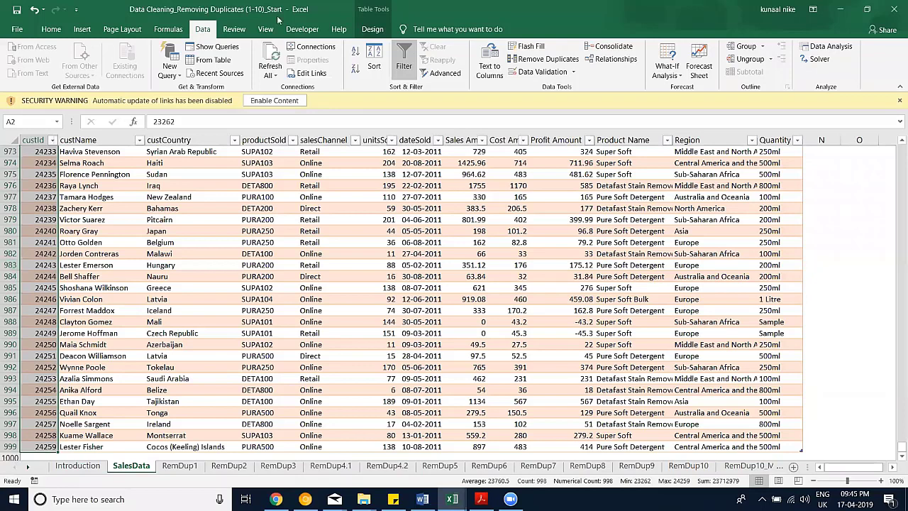
pyautogui.click(530, 255)
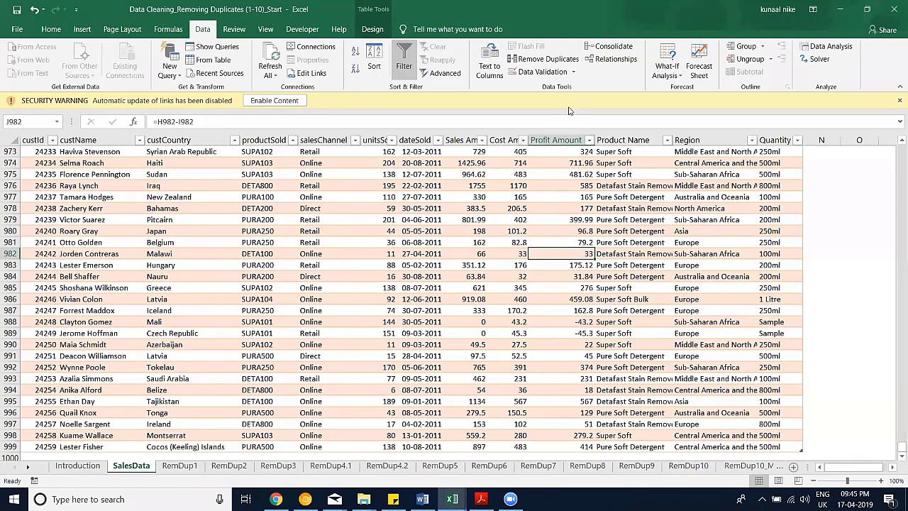
pyautogui.scroll(6, 579, 76)
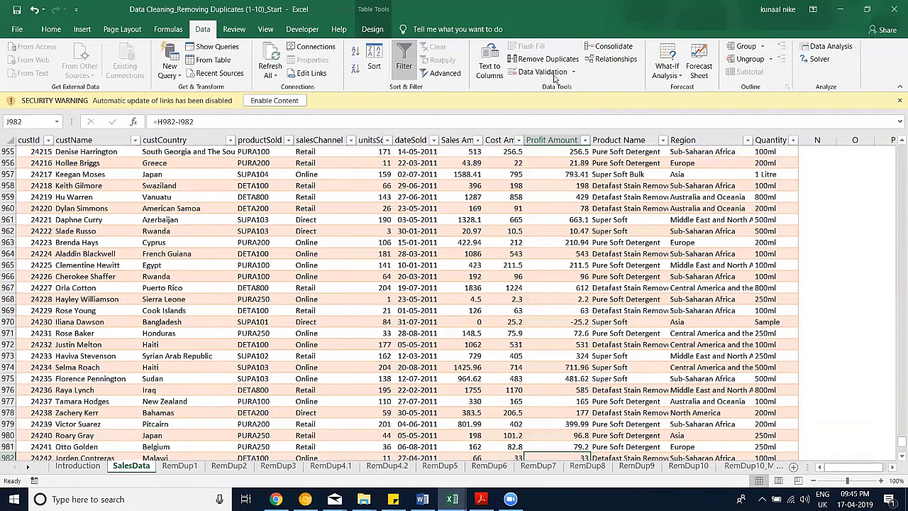
pyautogui.scroll(4, 581, 72)
pyautogui.click(575, 72)
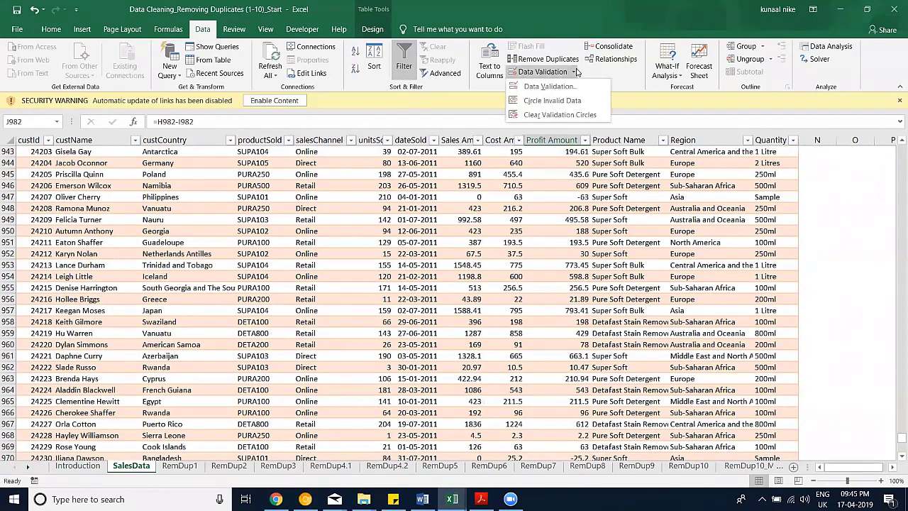
pyautogui.click(575, 72)
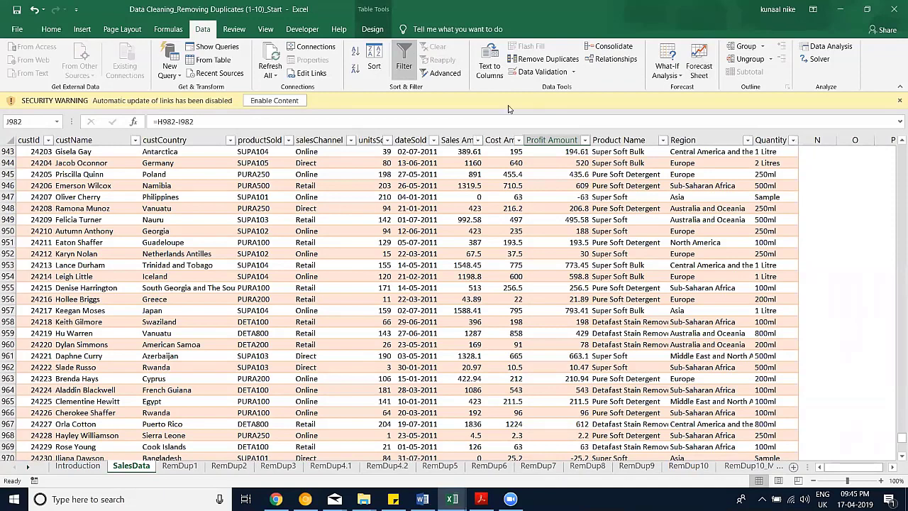
pyautogui.click(364, 206)
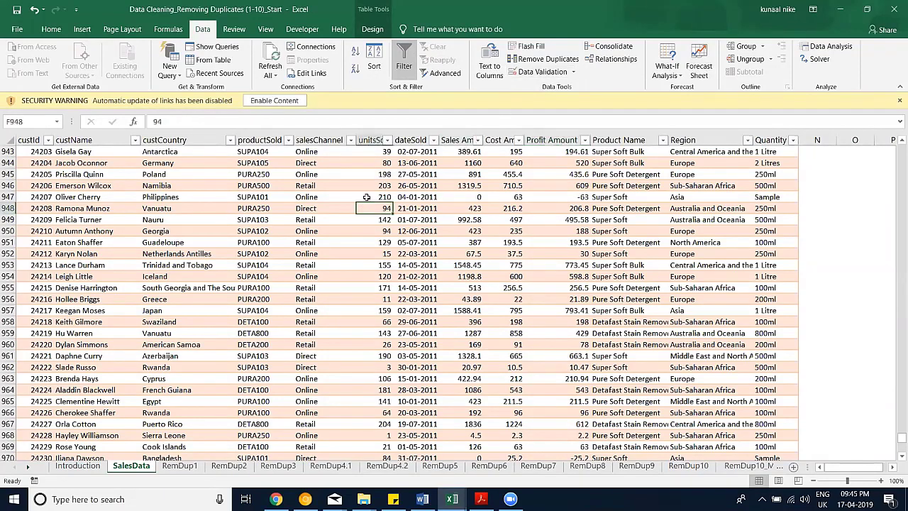
pyautogui.scroll(5, 342, 234)
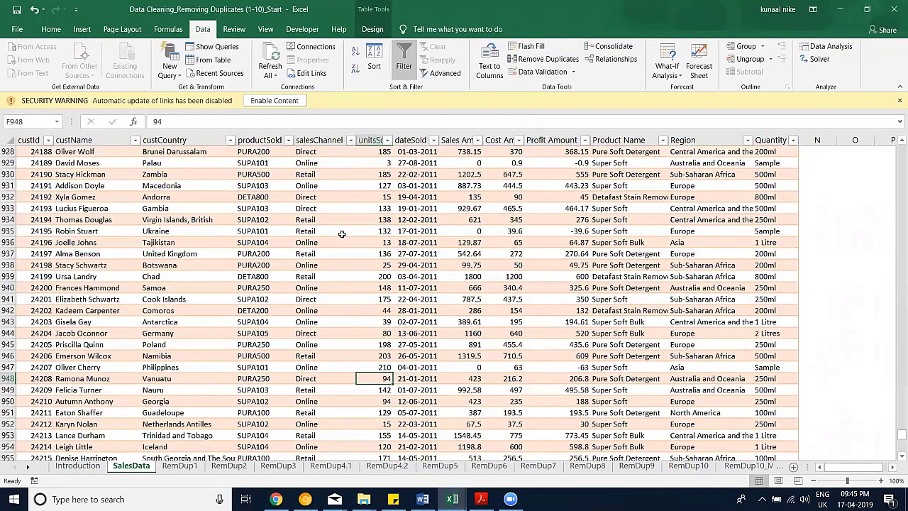
pyautogui.scroll(1, 341, 233)
pyautogui.scroll(6, 342, 233)
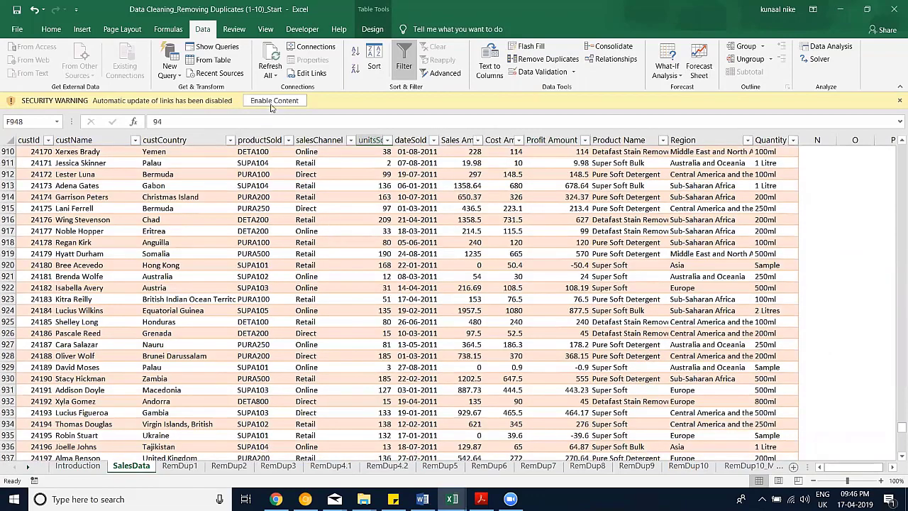
pyautogui.hotkey('ctrl', 'Up')
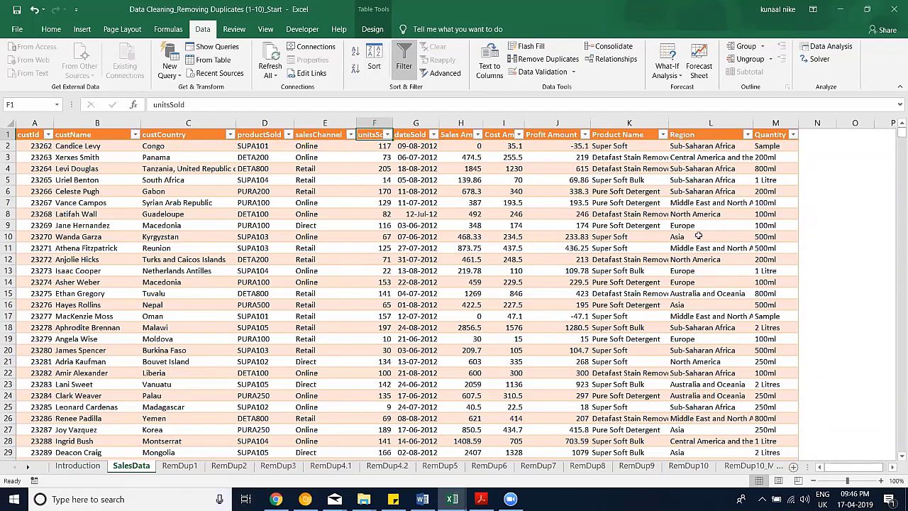
pyautogui.click(409, 69)
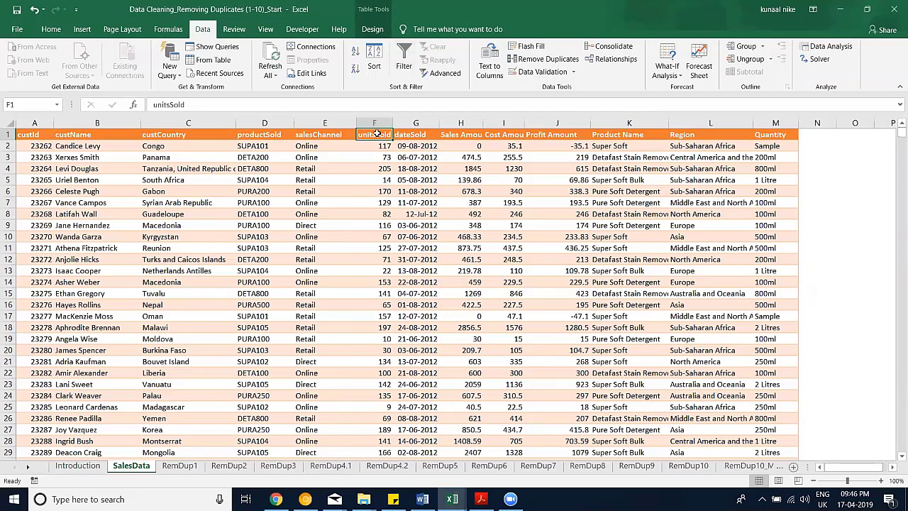
pyautogui.hotkey('ctrl', 'shift', 'l')
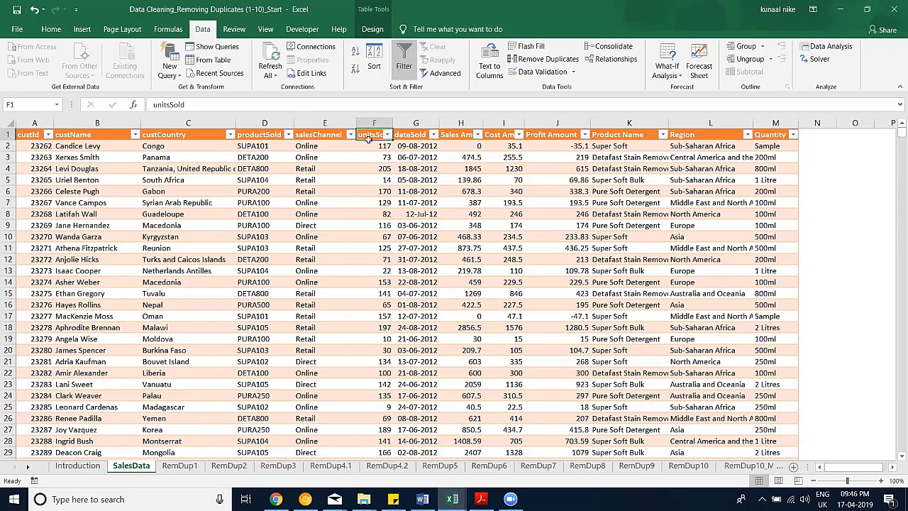
pyautogui.click(336, 168)
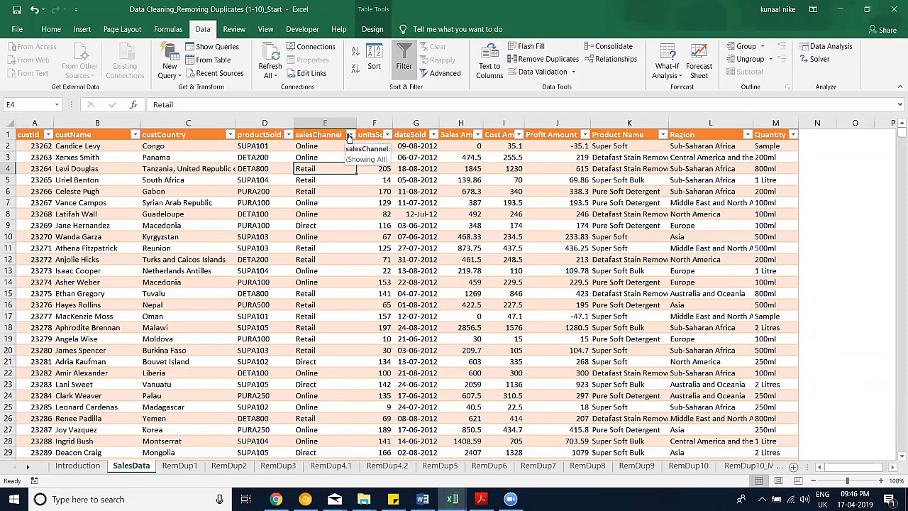
pyautogui.click(351, 135)
pyautogui.click(230, 249)
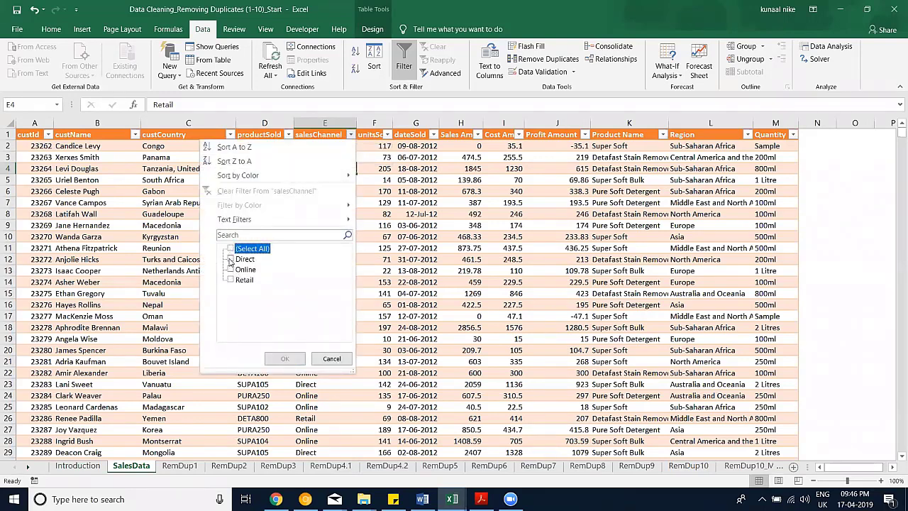
pyautogui.click(230, 259)
pyautogui.click(285, 358)
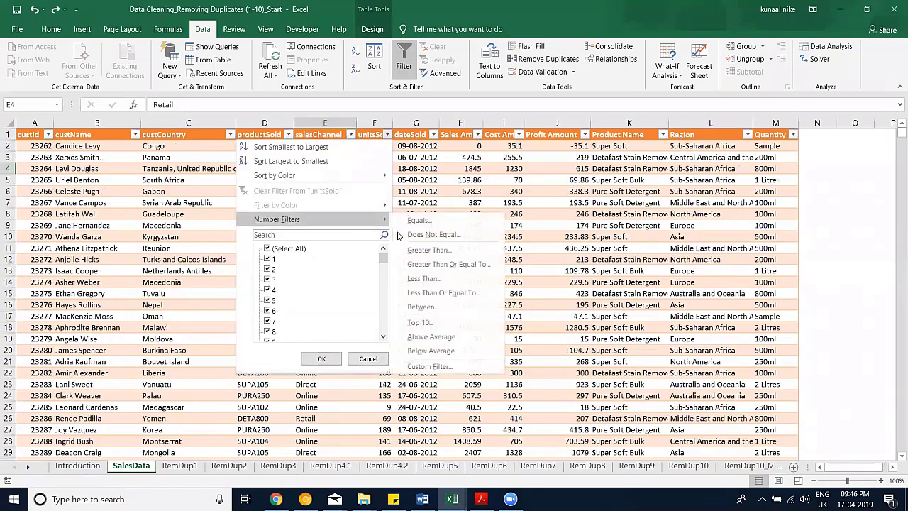
pyautogui.press('Escape')
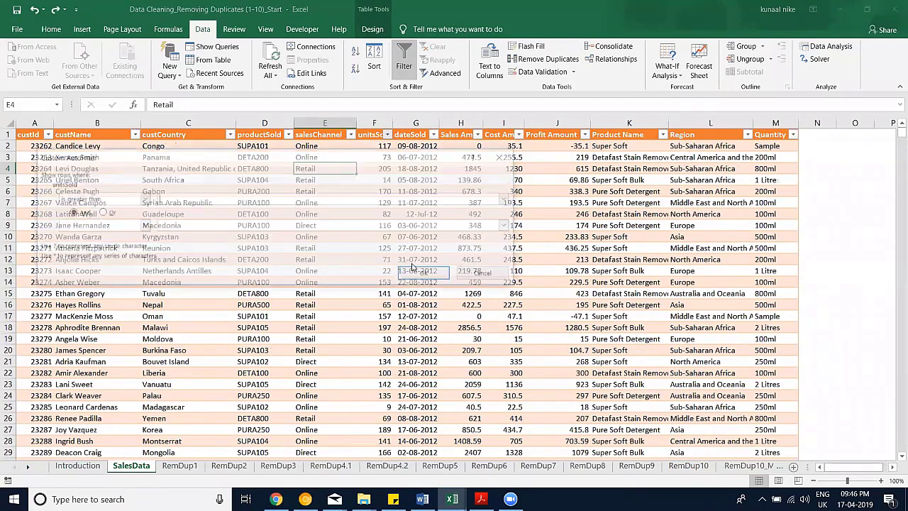
pyautogui.write('100')
pyautogui.click(427, 276)
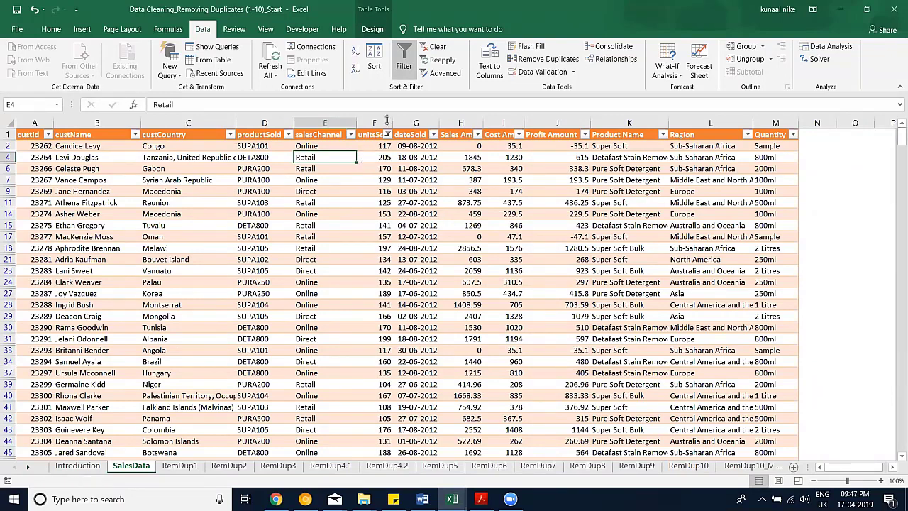
pyautogui.hotkey('alt', 'a')
pyautogui.press('c')
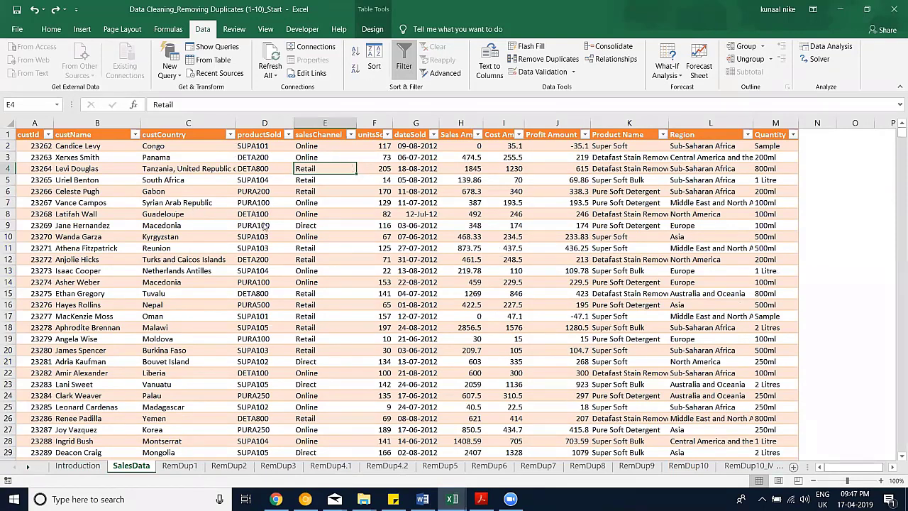
# - Sort the table by salesChannel A to Z, then Sales Amount largest to smallest
pyautogui.hotkey('alt', 'a')
pyautogui.press('s')
pyautogui.press('s')
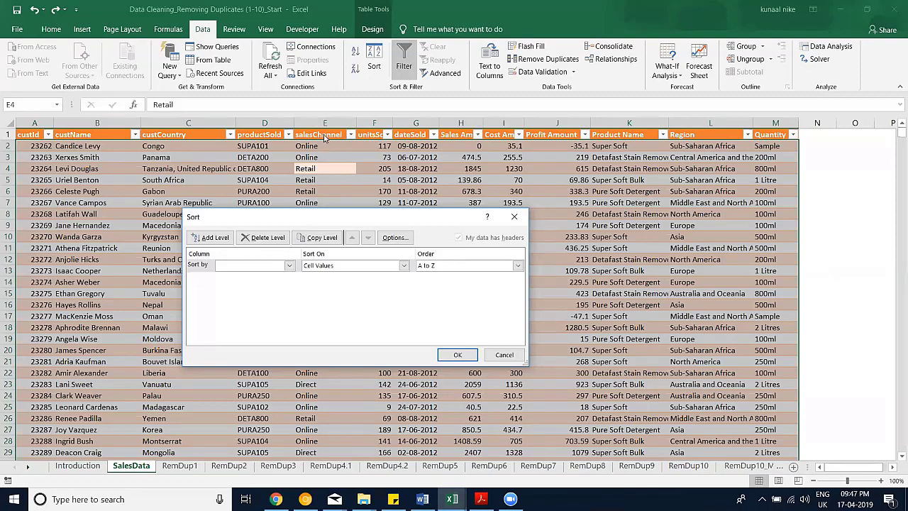
pyautogui.click(266, 268)
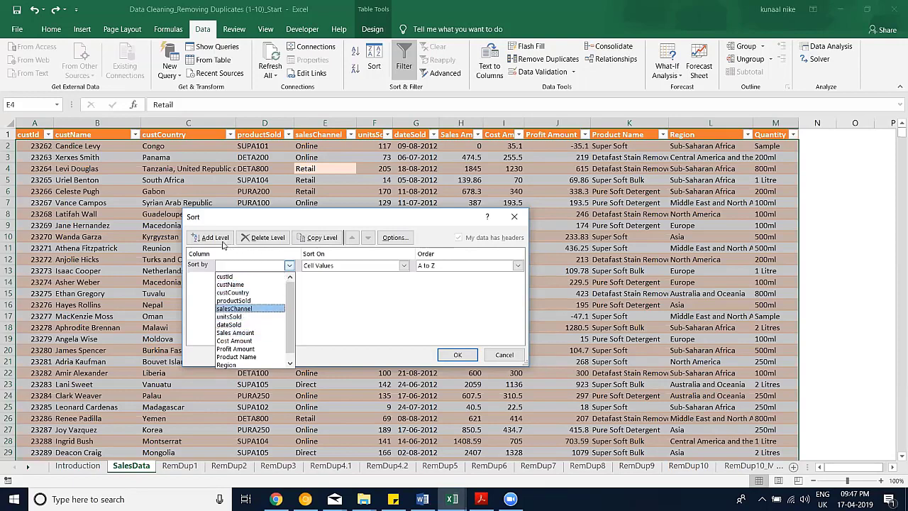
pyautogui.click(214, 237)
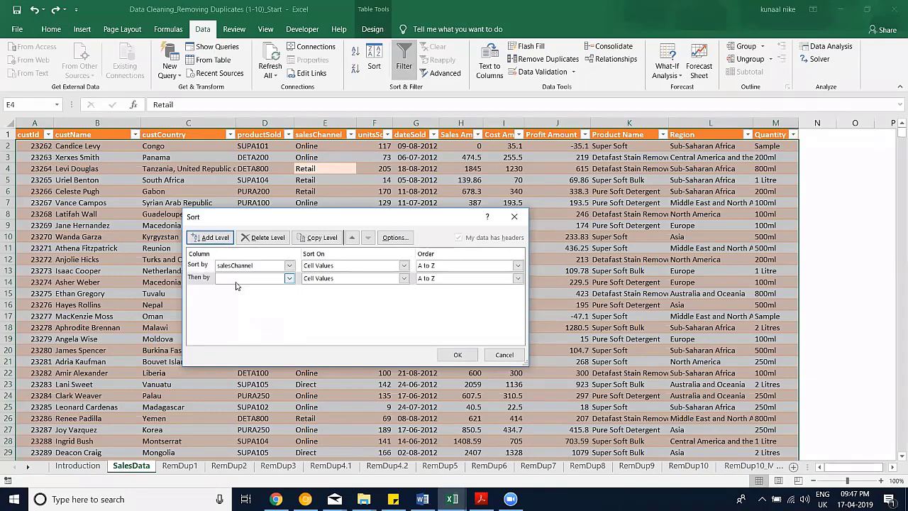
pyautogui.click(237, 284)
pyautogui.click(242, 344)
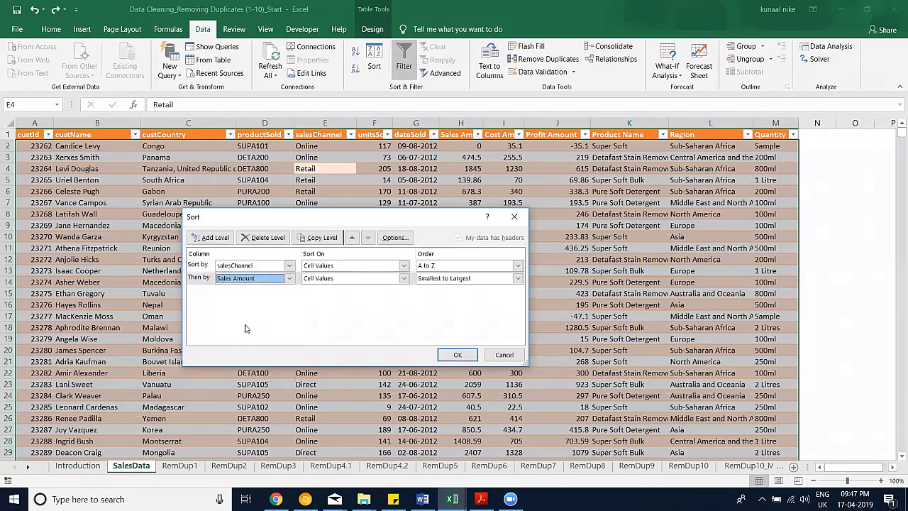
pyautogui.click(434, 279)
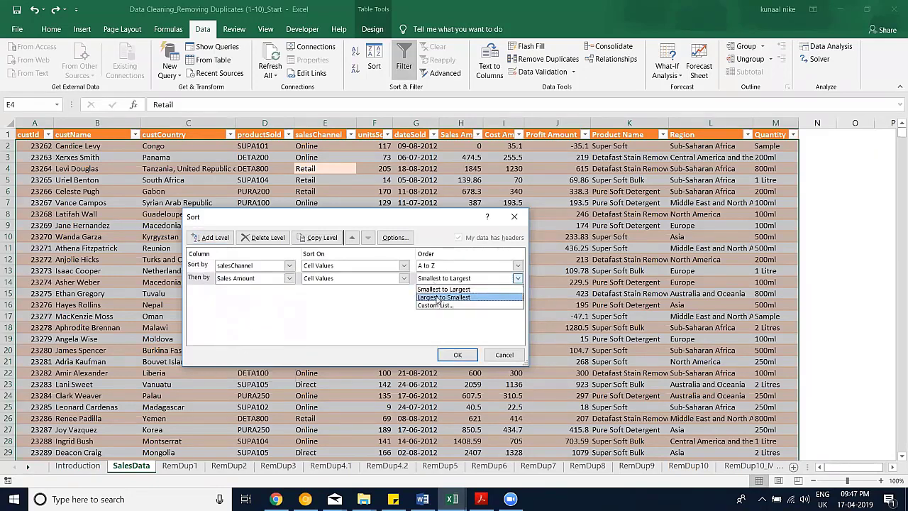
pyautogui.click(438, 298)
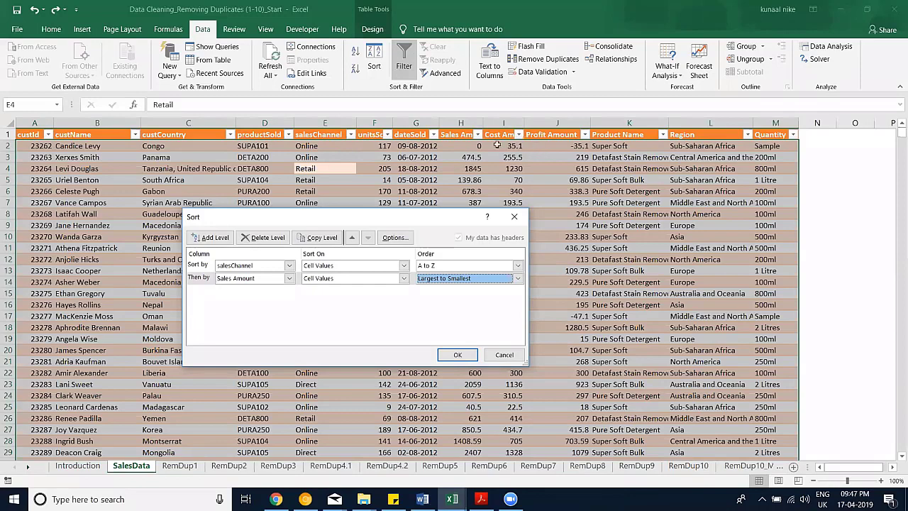
pyautogui.press('Return')
pyautogui.moveTo(445, 146); pyautogui.dragTo(107, 149)
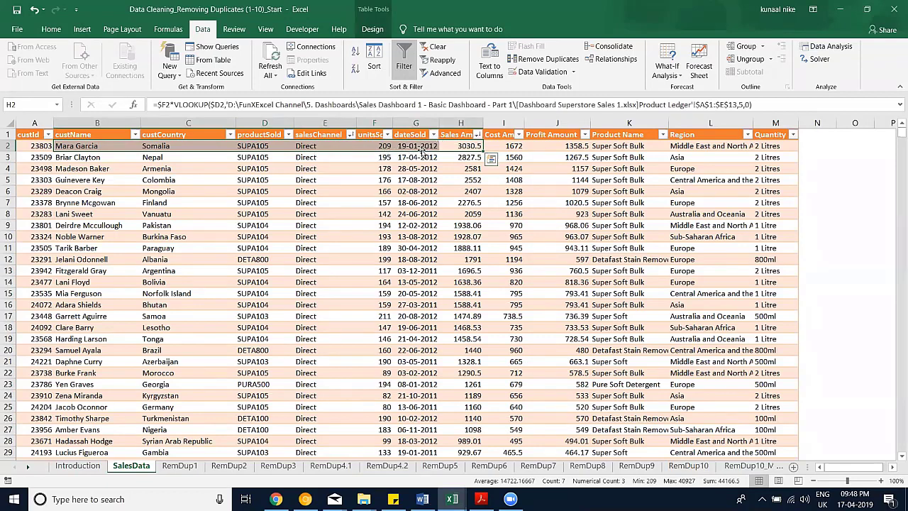
pyautogui.click(323, 146)
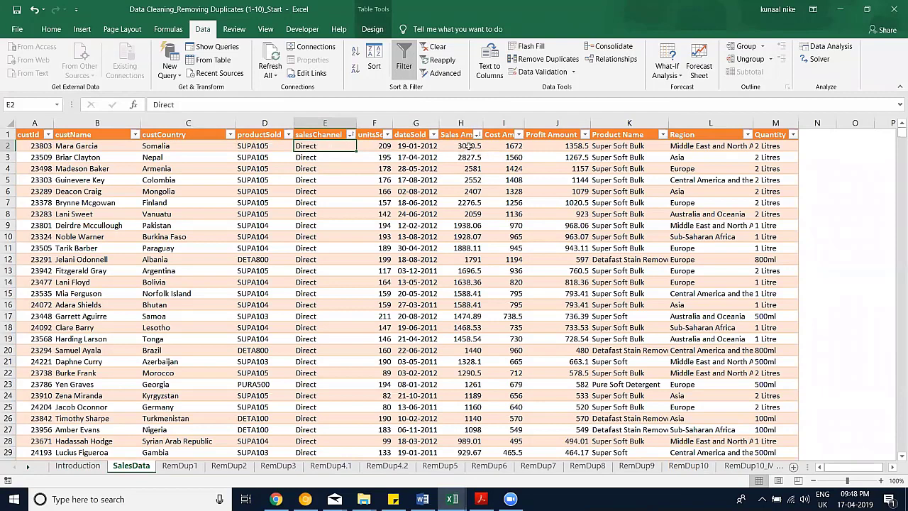
# - Review the sorted rows, then select the salesChannel (E) and Sales Amount (H) columns
pyautogui.moveTo(468, 145); pyautogui.dragTo(40, 145)
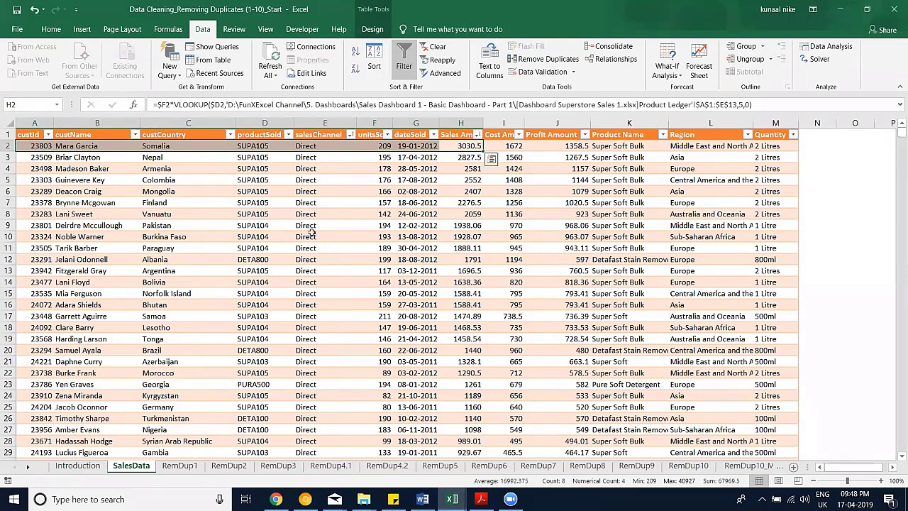
pyautogui.scroll(-20, 305, 214)
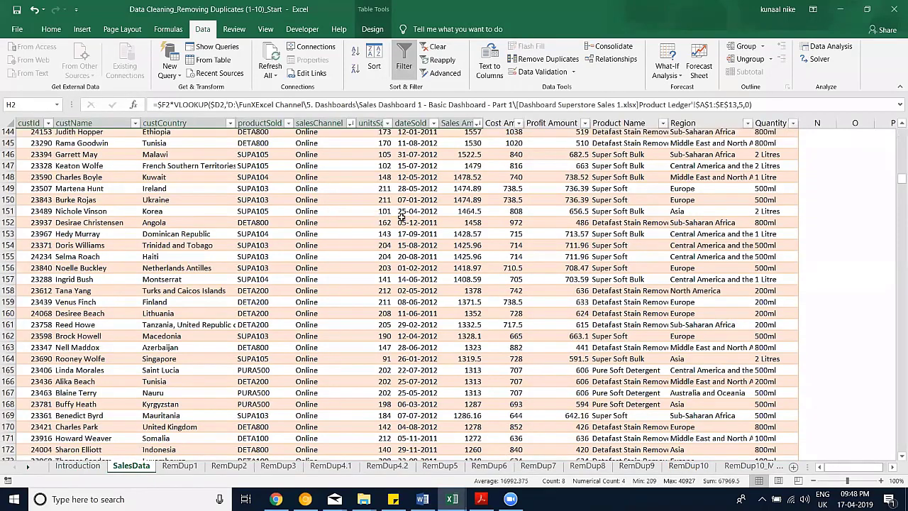
pyautogui.scroll(6, 507, 214)
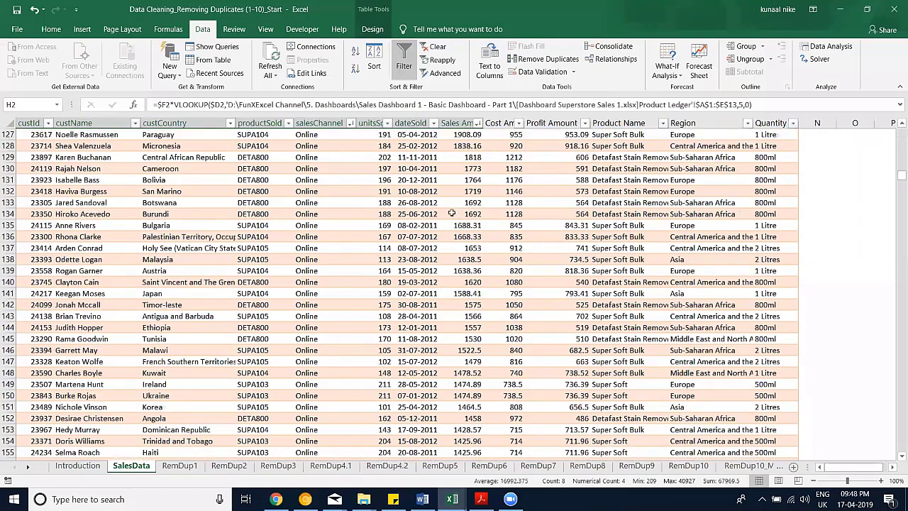
pyautogui.scroll(6, 476, 214)
pyautogui.moveTo(305, 214); pyautogui.dragTo(477, 214)
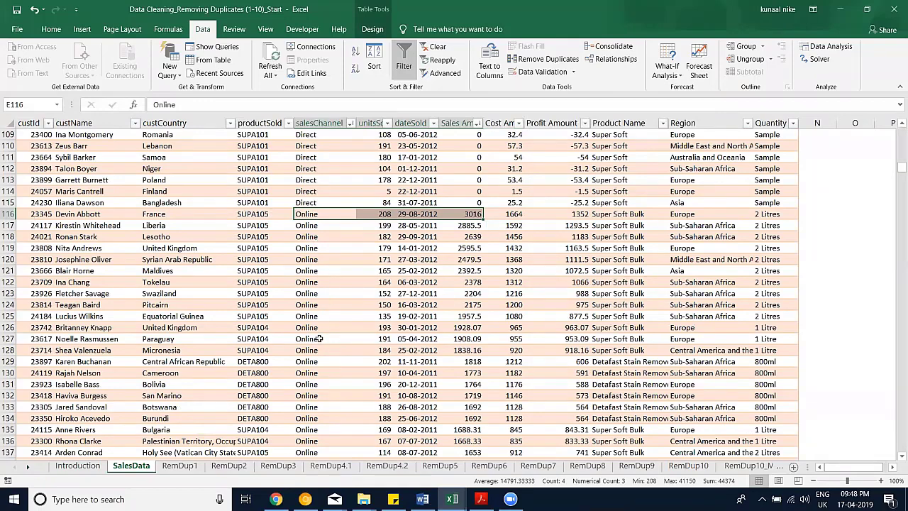
pyautogui.scroll(-1, 319, 339)
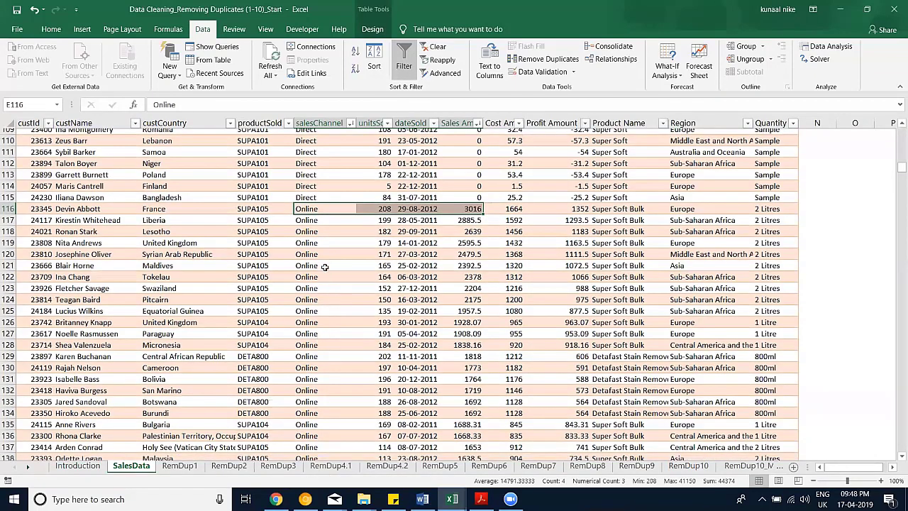
pyautogui.scroll(-7, 320, 262)
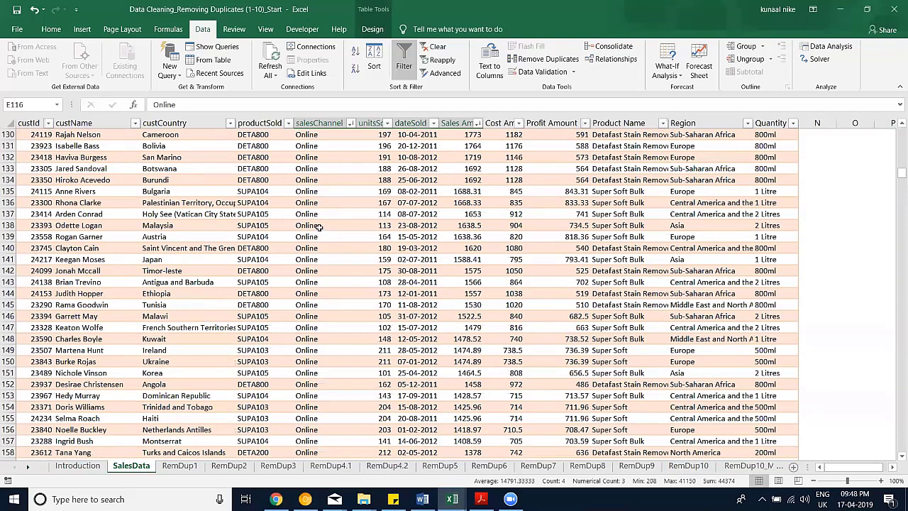
pyautogui.scroll(13, 334, 139)
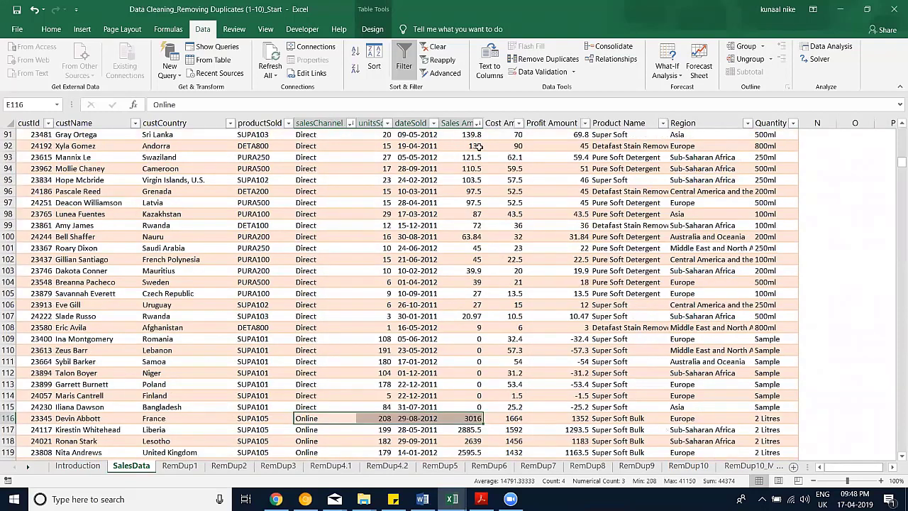
pyautogui.scroll(20, 460, 180)
pyautogui.click(325, 122)
pyautogui.keyDown('ctrl'); pyautogui.click(460, 123); pyautogui.keyUp('ctrl')
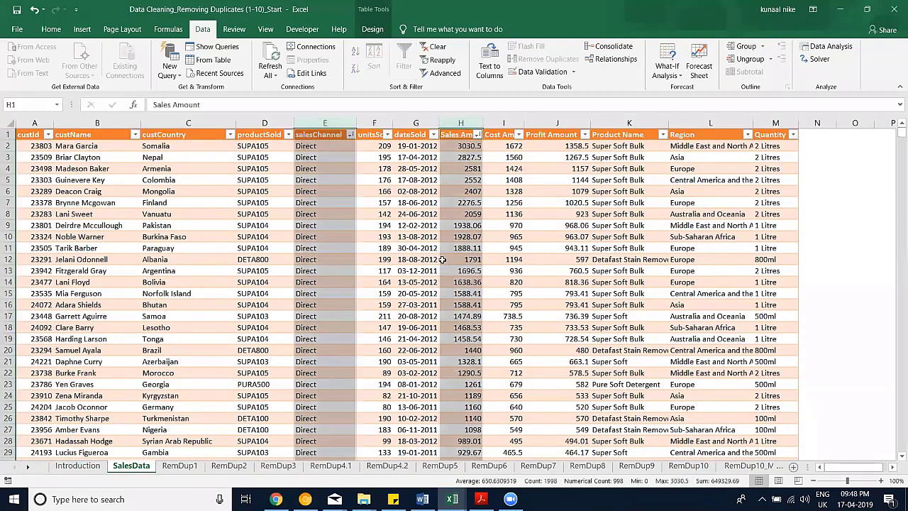
# - Paste the copied salesChannel and Sales Amount columns into RemDup1 column O
pyautogui.hotkey('ctrl', 'c')
pyautogui.click(180, 468)
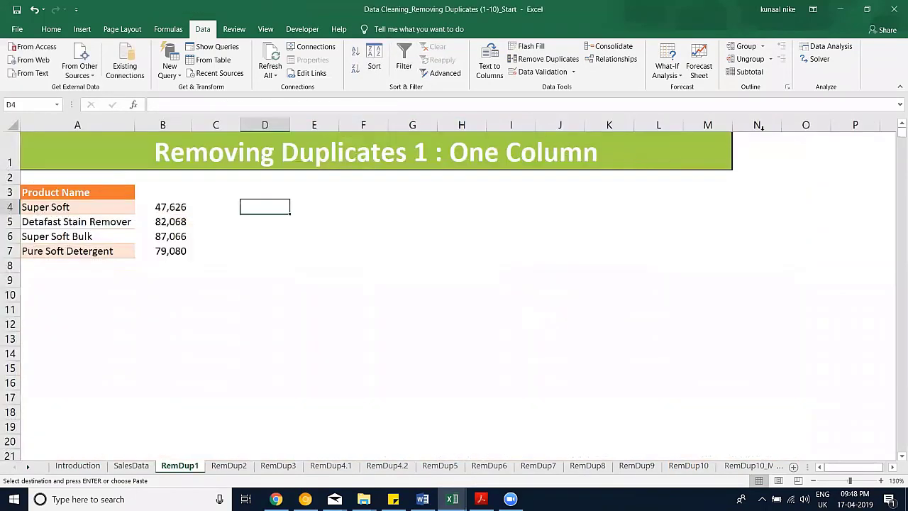
pyautogui.click(892, 467)
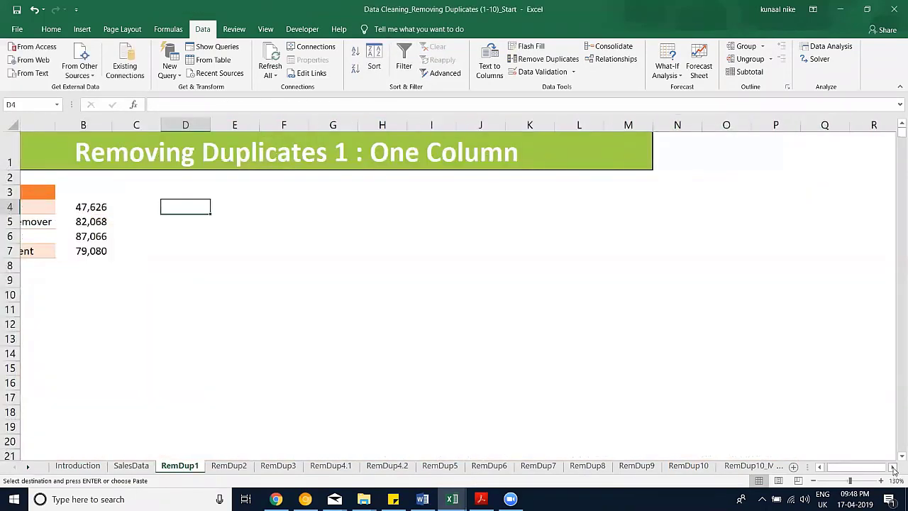
pyautogui.hscroll(2, 678, 247)
pyautogui.click(536, 124)
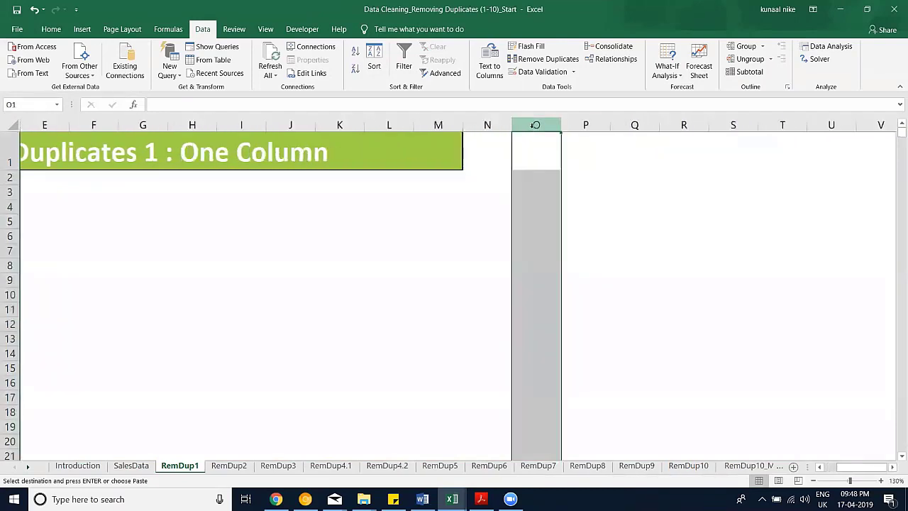
pyautogui.hotkey('ctrl', 'v')
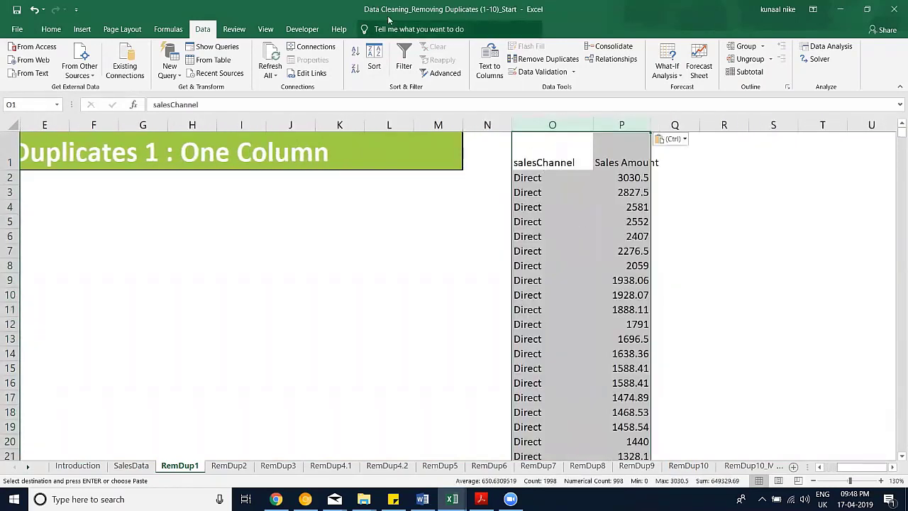
# - Remove duplicates on salesChannel only, leaving Direct 3030.5, Online 3016 and Retail 2987
pyautogui.click(546, 59)
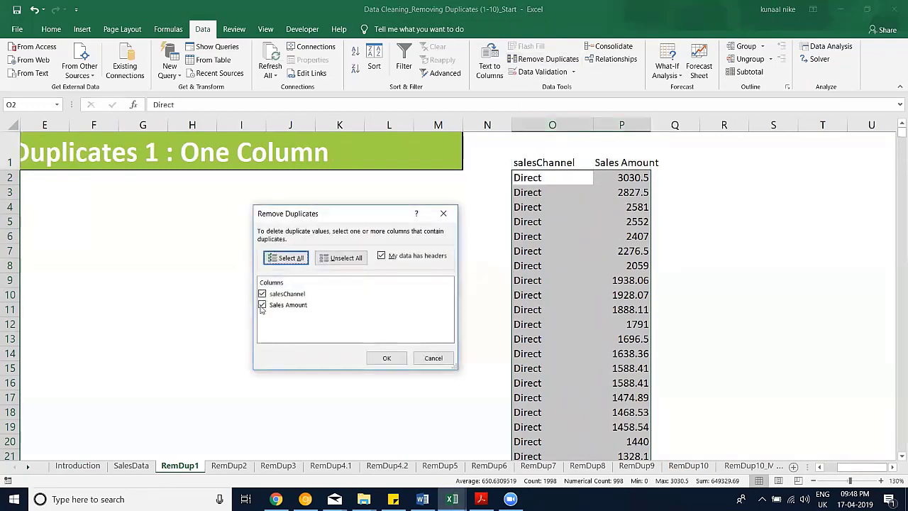
pyautogui.click(261, 305)
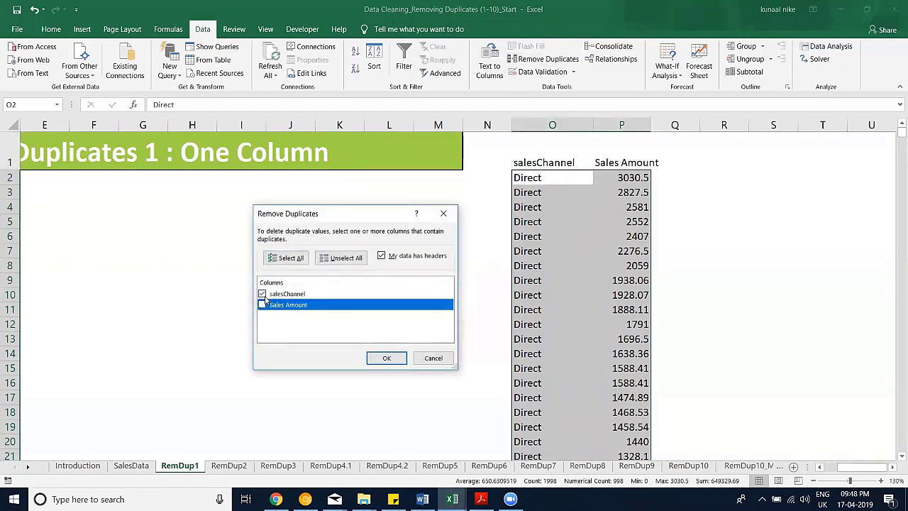
pyautogui.click(387, 358)
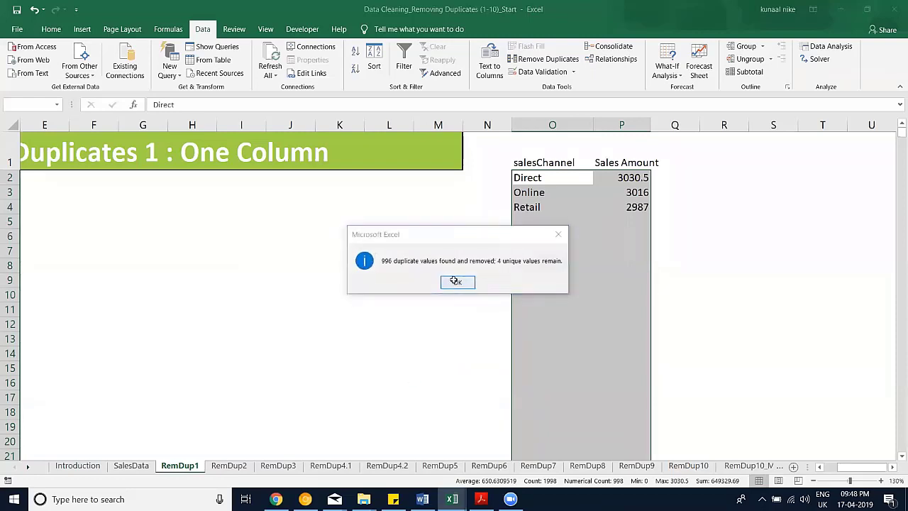
pyautogui.click(455, 281)
pyautogui.moveTo(544, 162); pyautogui.dragTo(632, 210)
pyautogui.click(540, 163)
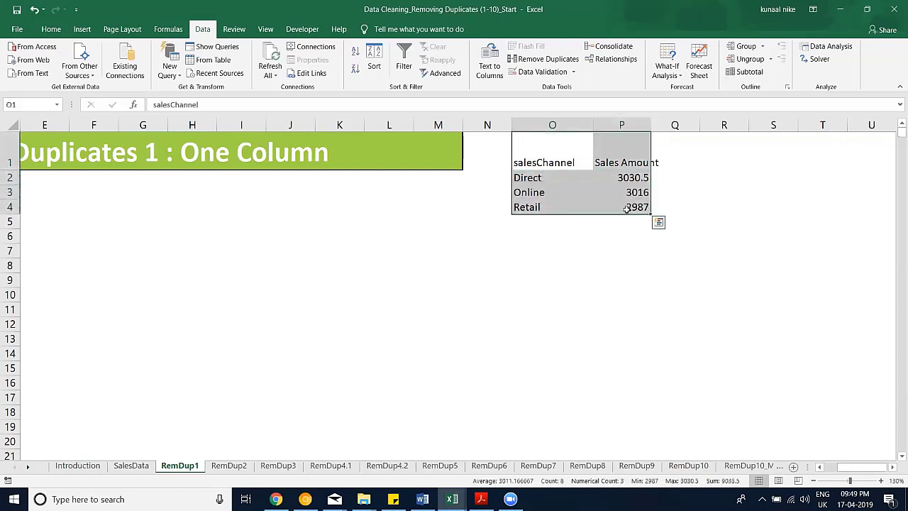
pyautogui.moveTo(549, 180); pyautogui.dragTo(631, 209)
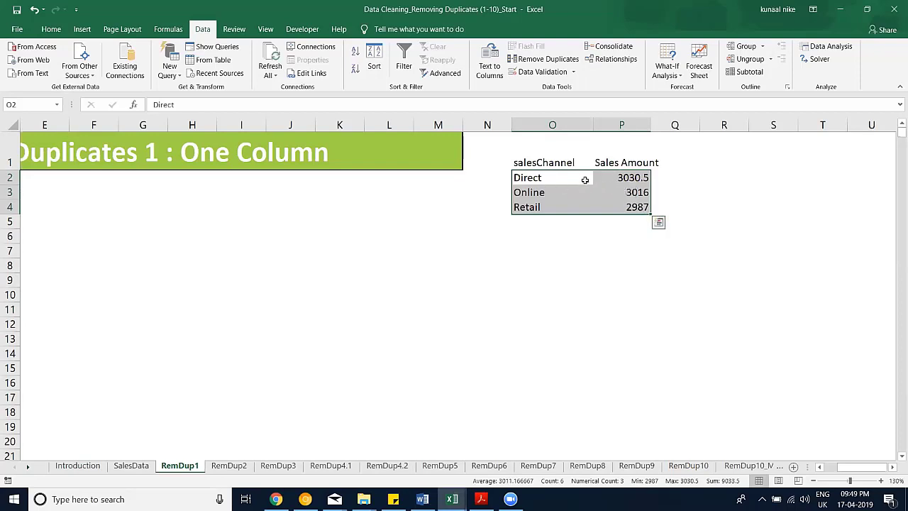
pyautogui.hotkey('ctrl', 'q')
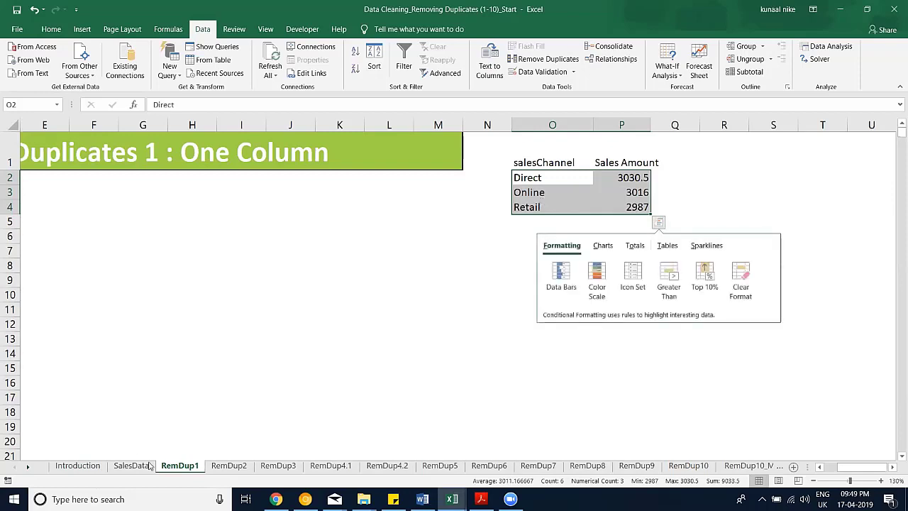
pyautogui.press('Escape')
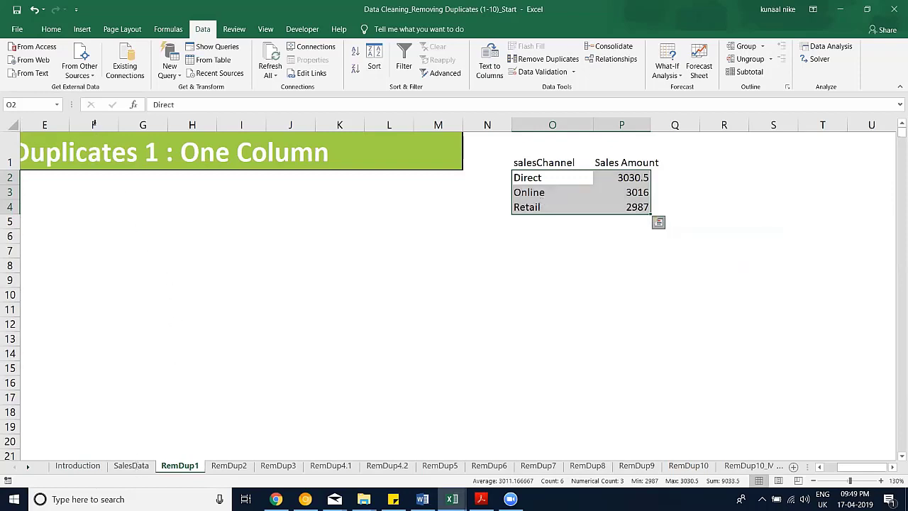
pyautogui.hotkey('ctrl', 'pageup')
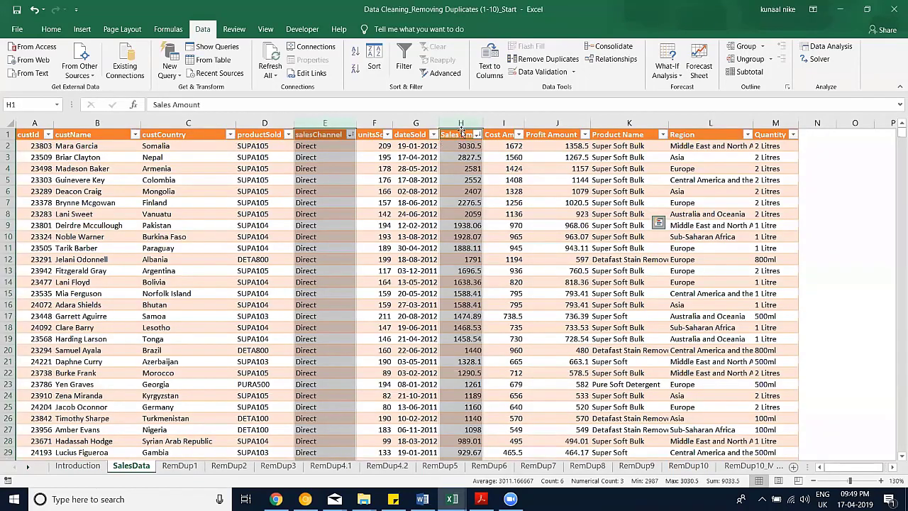
# - Copy the custName, salesChannel and Sales Amount columns into RemDup1 column O
pyautogui.keyDown('ctrl'); pyautogui.click(460, 126); pyautogui.keyUp('ctrl')
pyautogui.hotkey('ctrl', 'c')
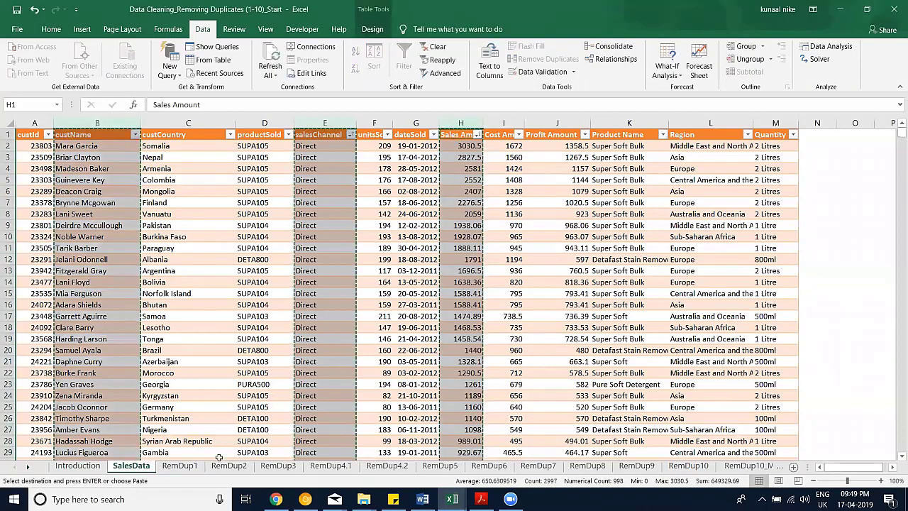
pyautogui.hotkey('ctrl', 'pagedown')
pyautogui.click(545, 127)
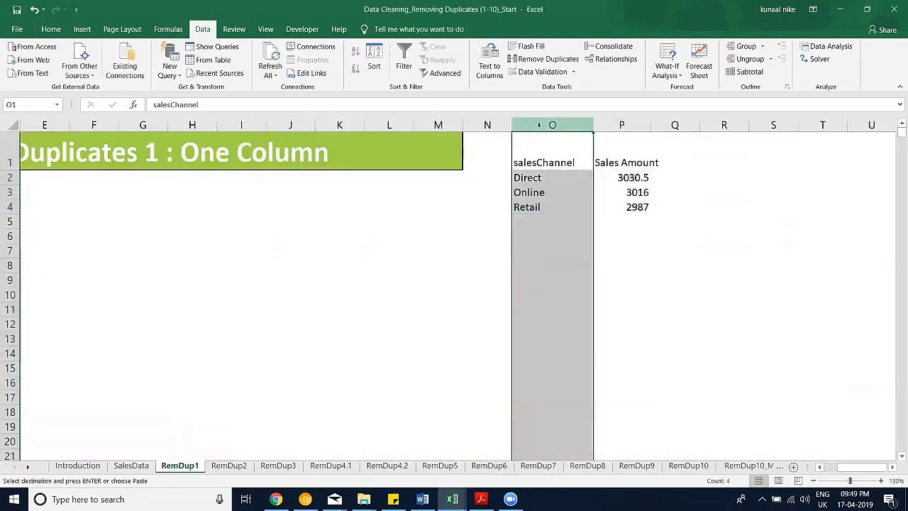
pyautogui.hotkey('ctrl', 'v')
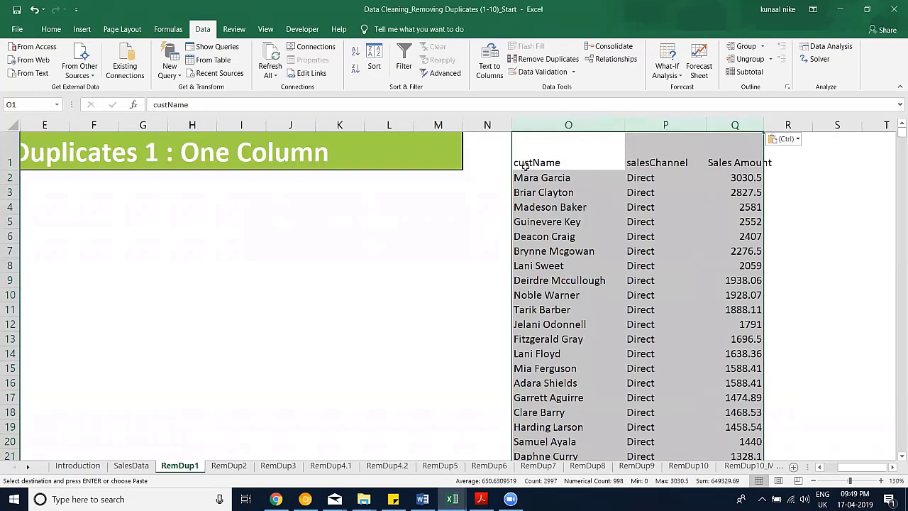
# - Remove duplicates checking salesChannel only, keeping each channel's top-sale customer
pyautogui.click(545, 61)
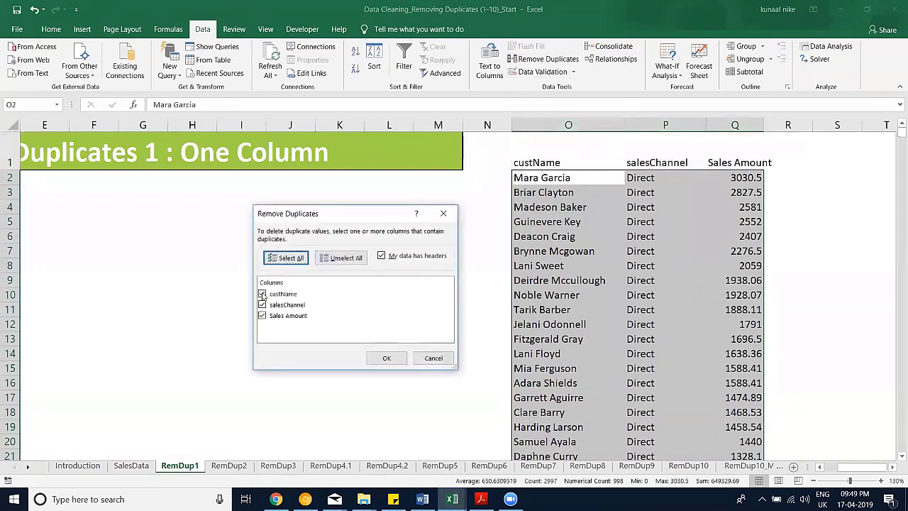
pyautogui.click(262, 294)
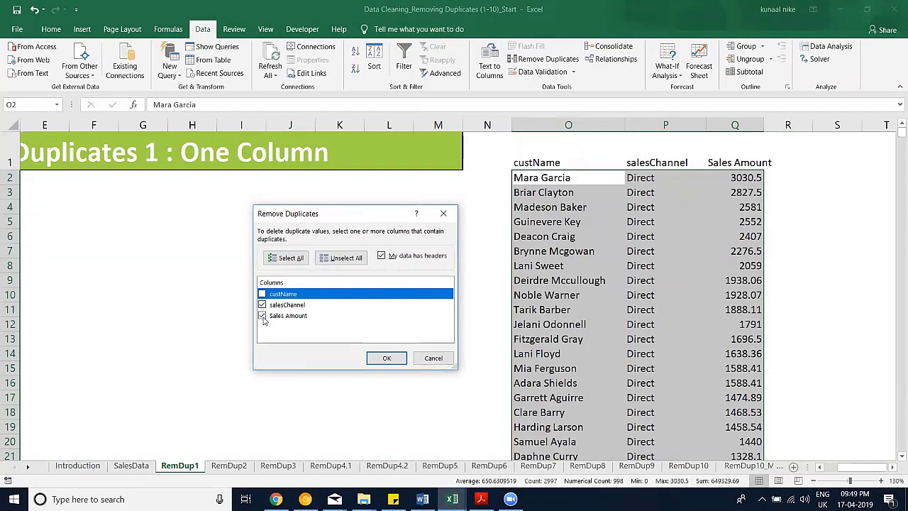
pyautogui.click(262, 315)
pyautogui.click(387, 358)
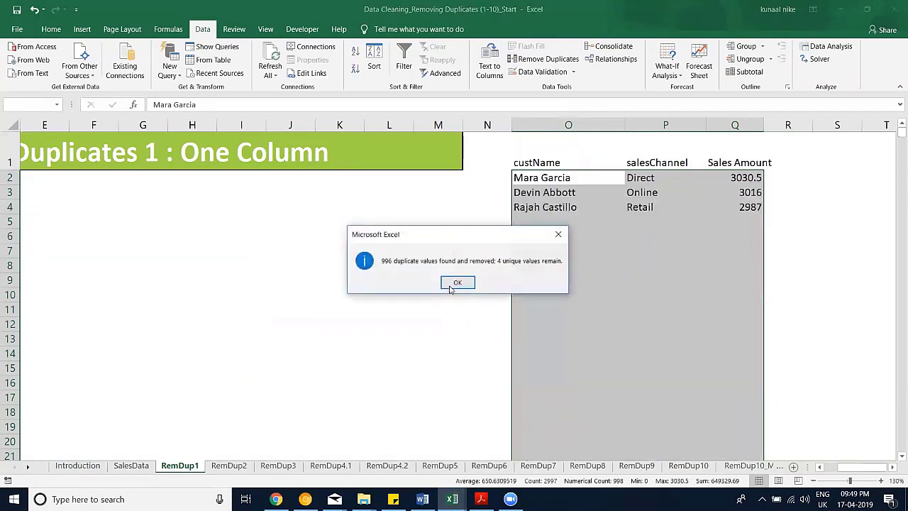
pyautogui.click(458, 282)
pyautogui.moveTo(551, 182); pyautogui.dragTo(755, 192)
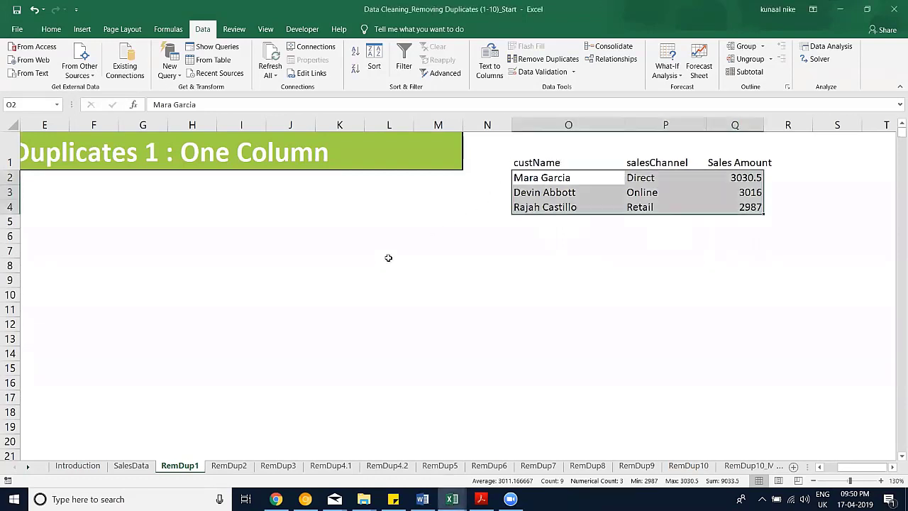
pyautogui.click(388, 259)
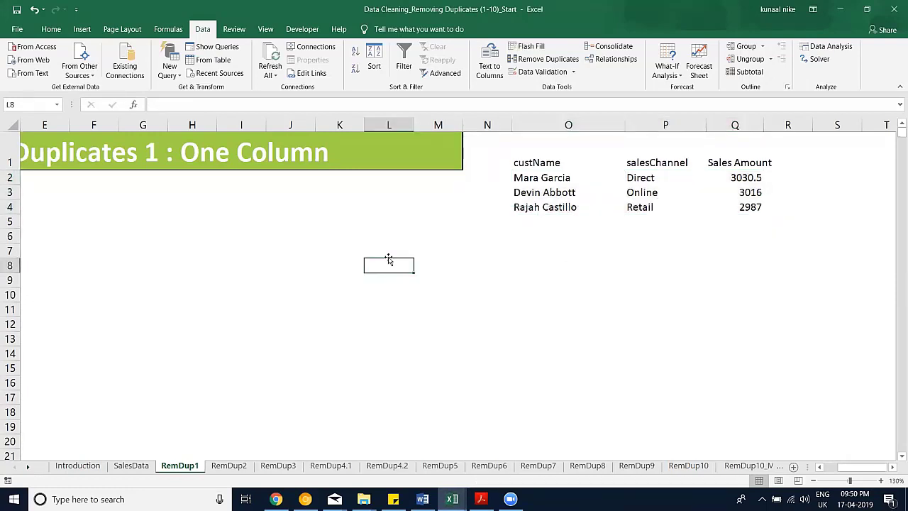